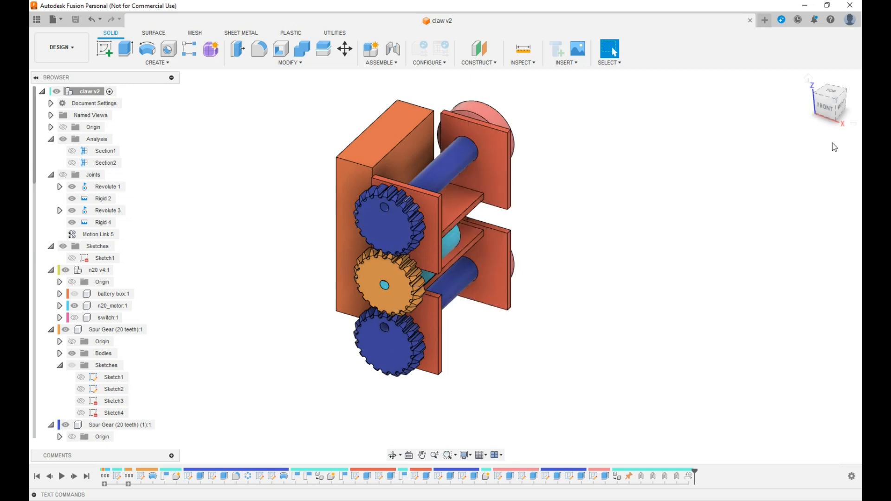
Step: Create a new internal standard component named leg under the top-level claw assembly
left_click(825, 106)
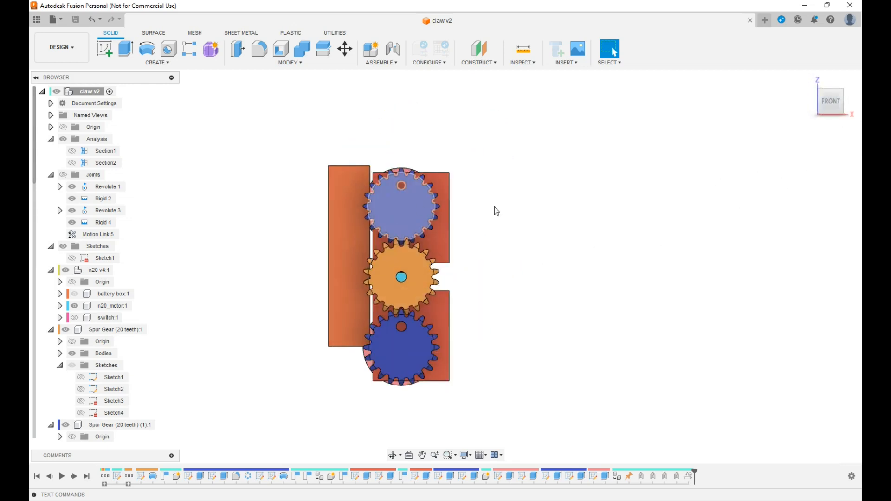
left_click_drag(830, 103, 818, 124)
right_click(91, 93)
left_click(114, 103)
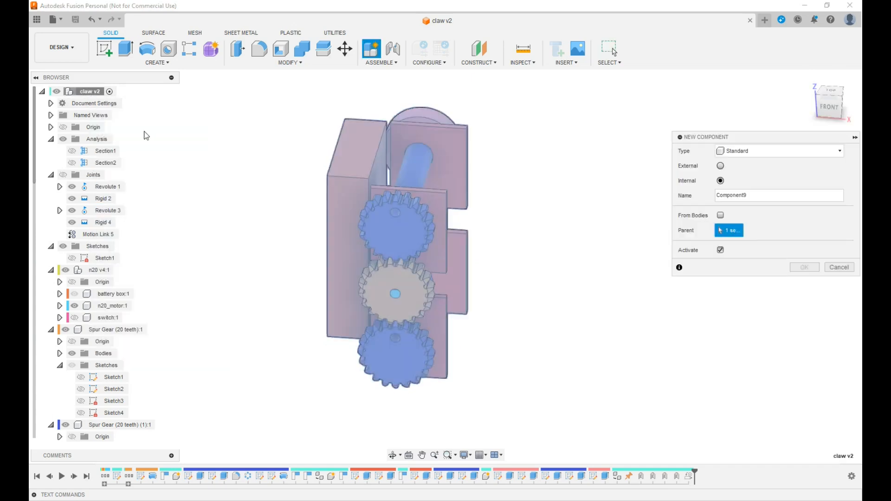
left_click_drag(762, 195, 659, 195)
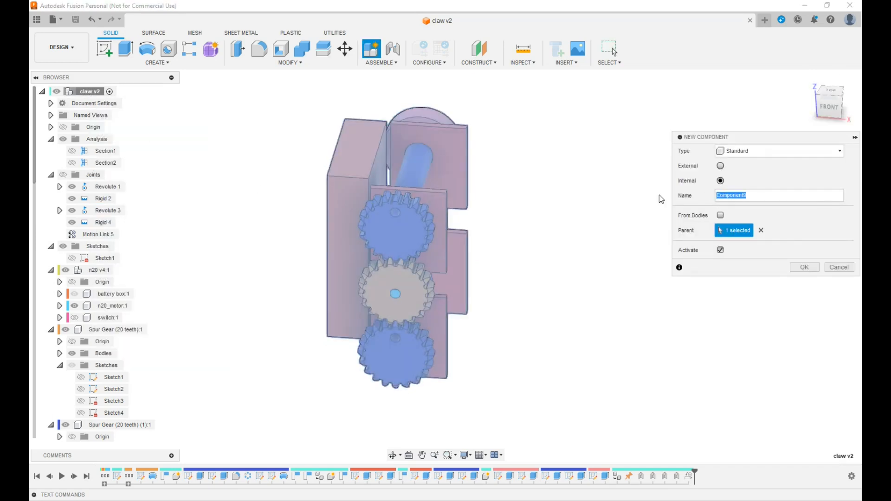
key("BackSpace")
type("leg")
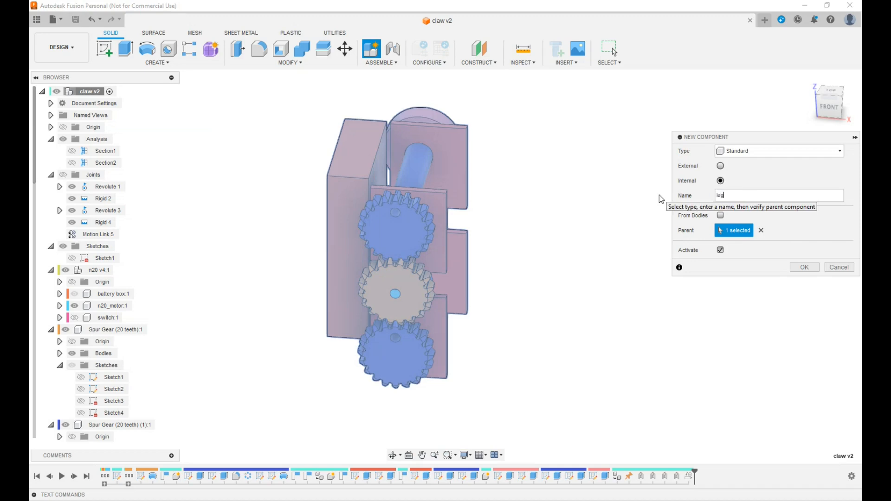
key("Return")
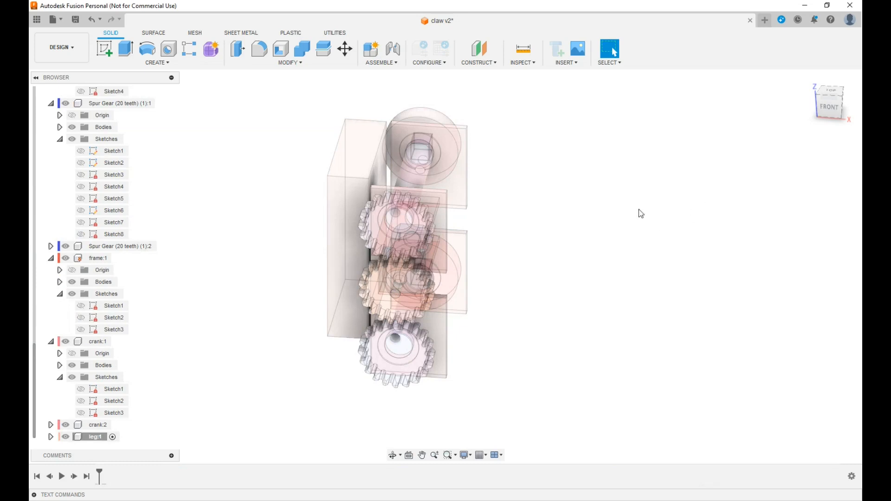
Step: Start a sketch on the upper gear's front face and project the off-centre pin holes of the upper and lower blue gears
left_click(400, 237)
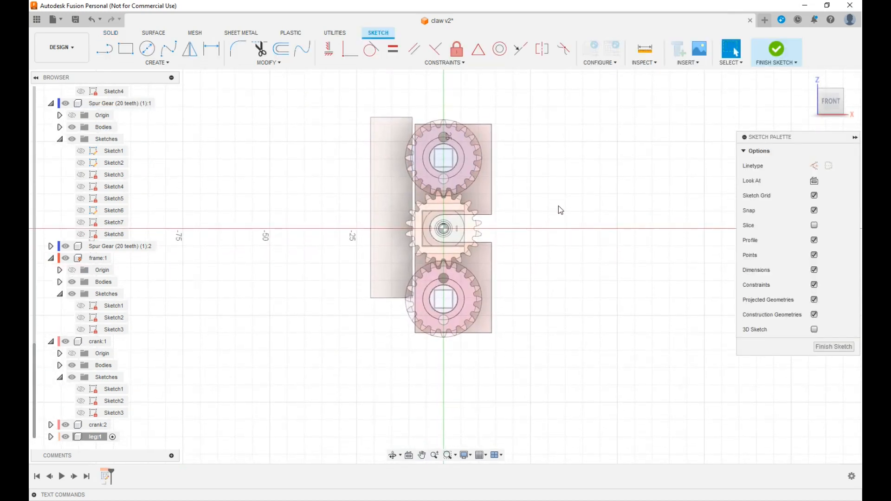
key("p")
left_click(823, 109)
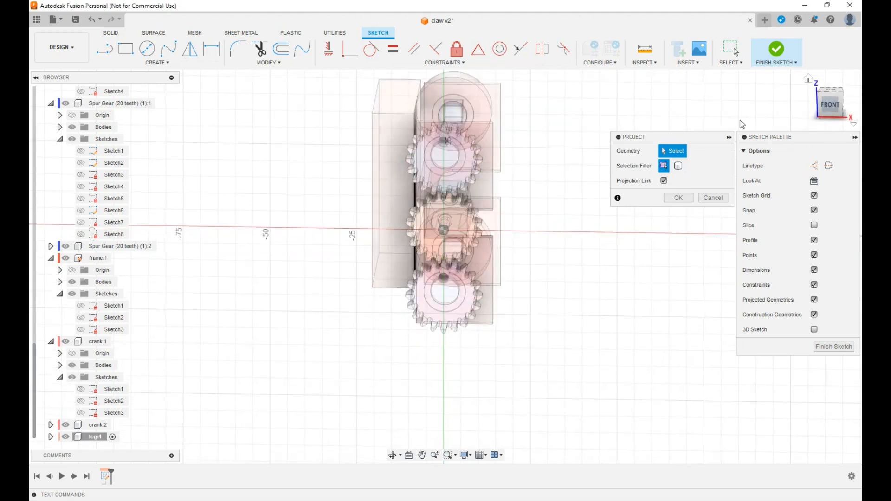
scroll(429, 147, "up", 2)
left_click(452, 148)
left_click(455, 383)
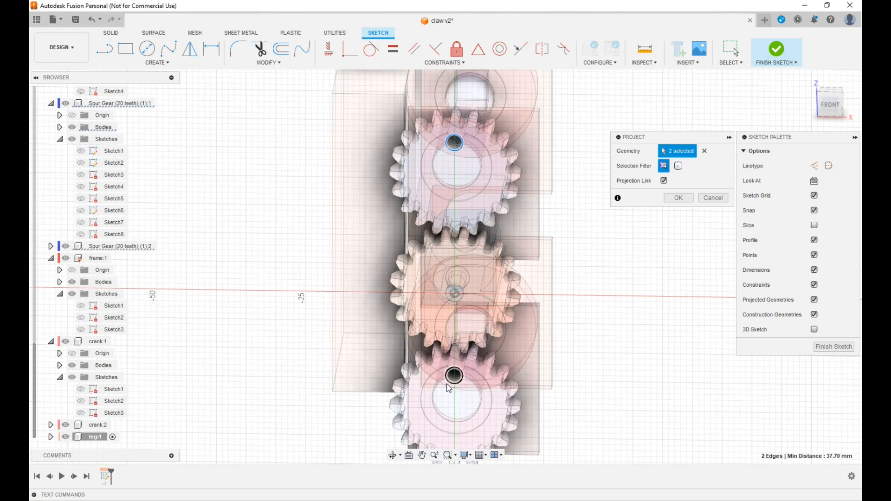
left_click(678, 198)
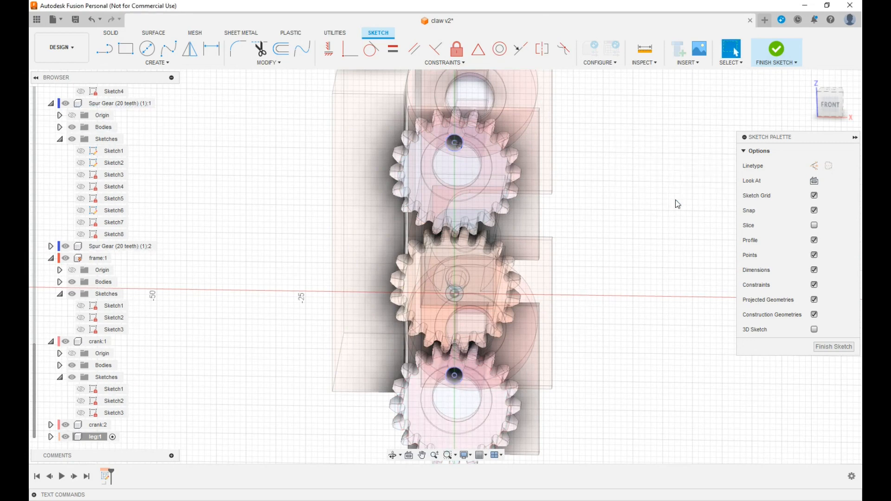
Step: Isolate the leg component so only its sketch geometry is shown in the front view
right_click(91, 439)
left_click(113, 405)
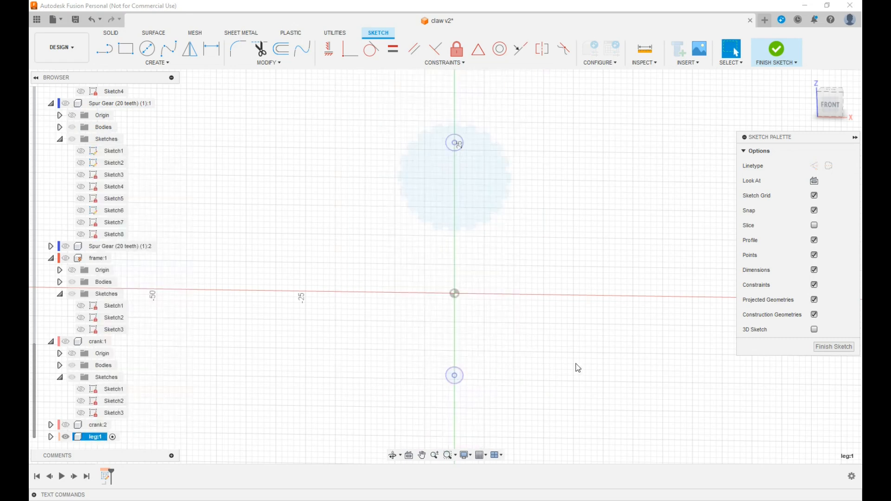
scroll(576, 364, "down", 6)
middle_click_drag(635, 390, 580, 310)
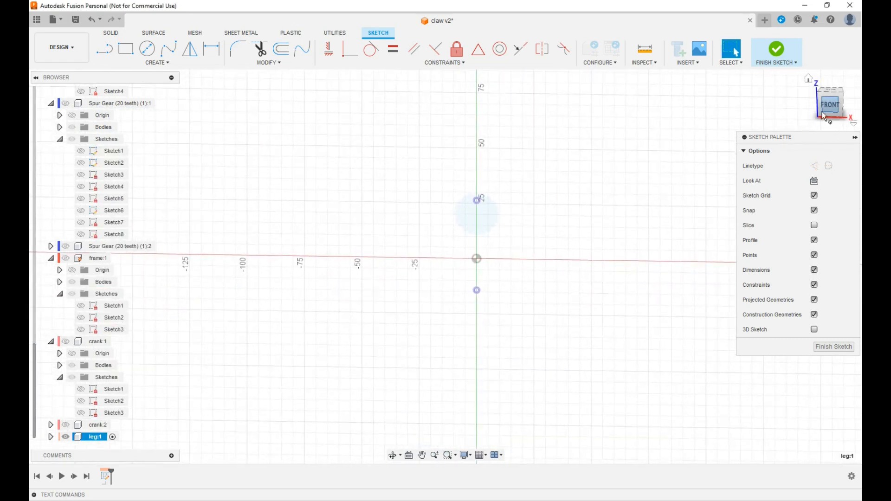
scroll(490, 206, "up", 2)
scroll(490, 206, "up", 1)
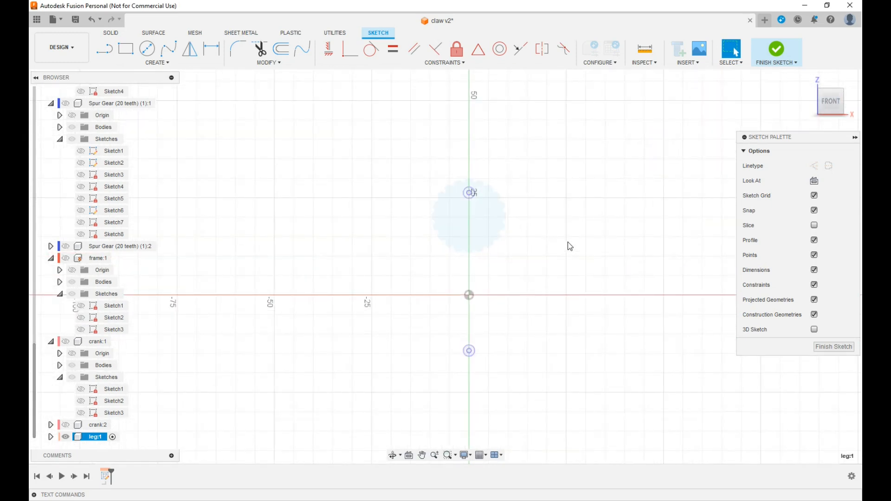
left_click(146, 52)
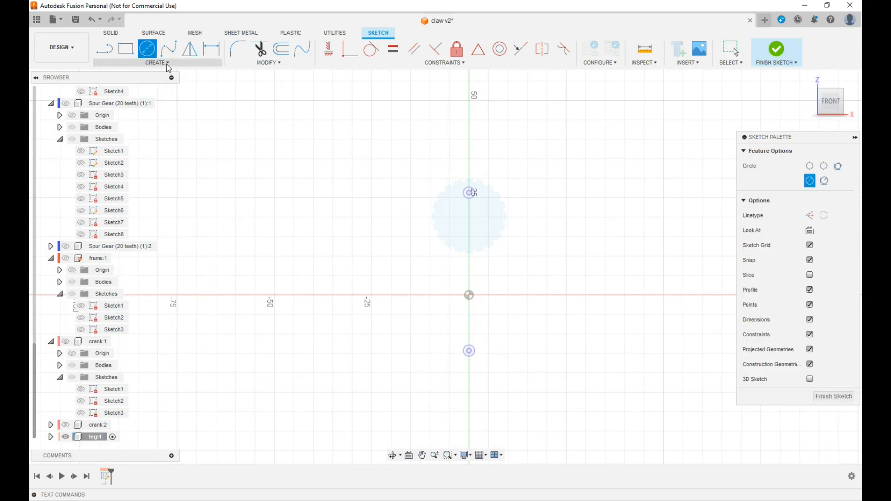
left_click(168, 63)
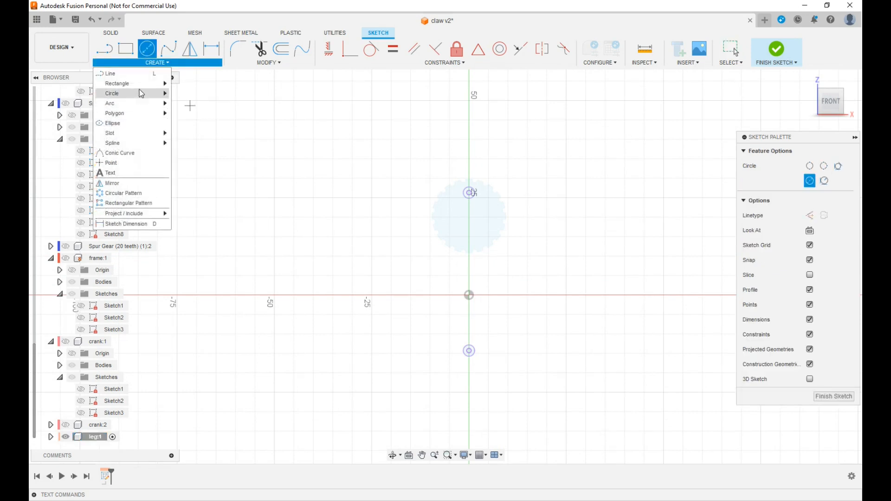
mouse_move(151, 83)
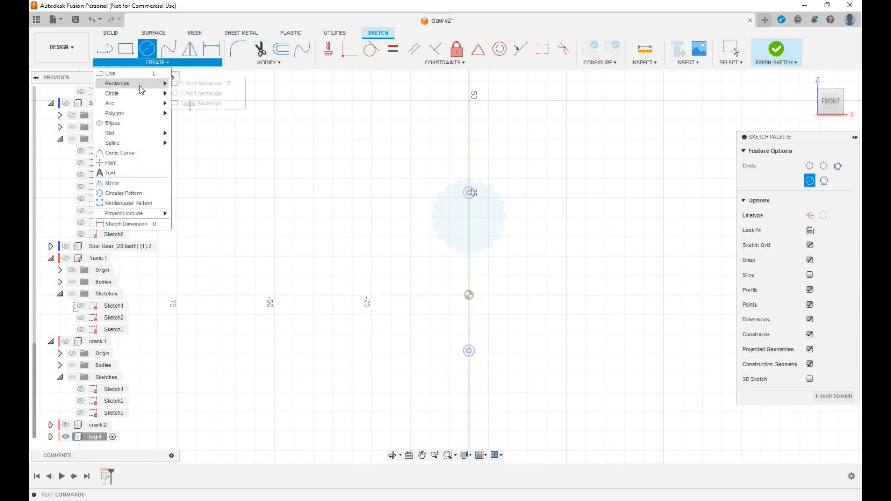
left_click(269, 63)
left_click(158, 63)
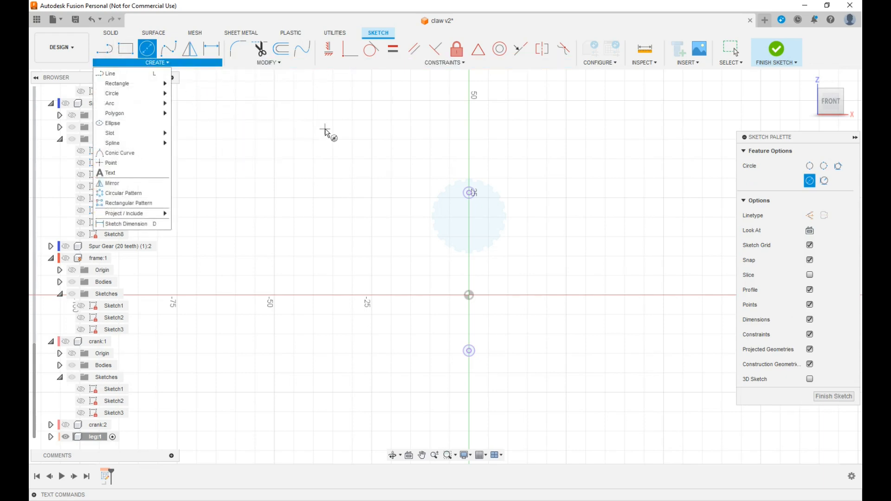
left_click(125, 48)
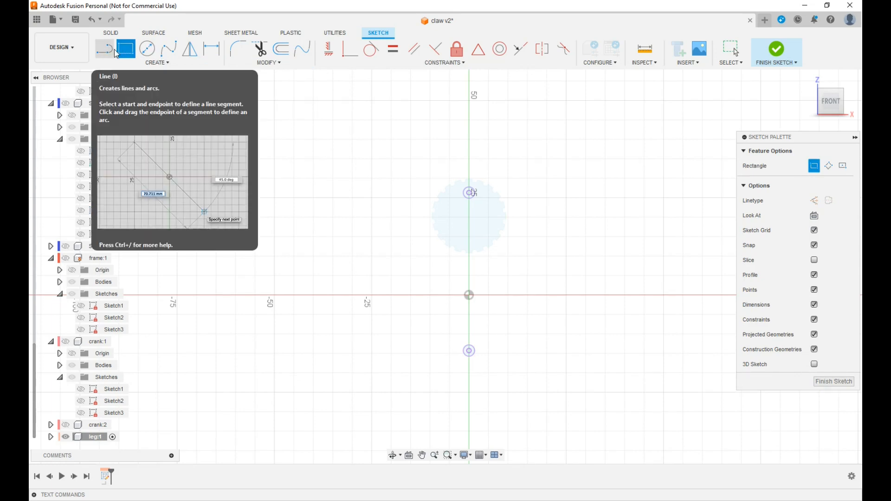
Step: Sketch a center-to-center slot about 9.8 mm wide between the centres of the two projected holes
left_click(164, 67)
mouse_move(140, 140)
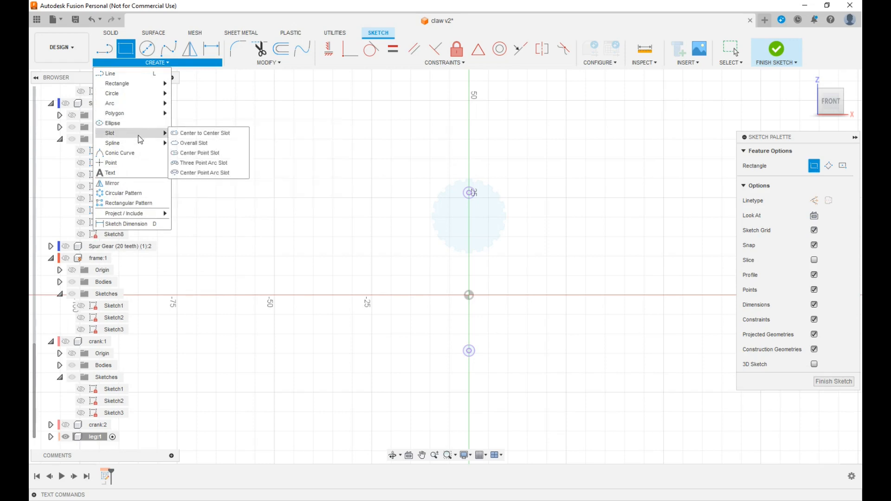
left_click(209, 136)
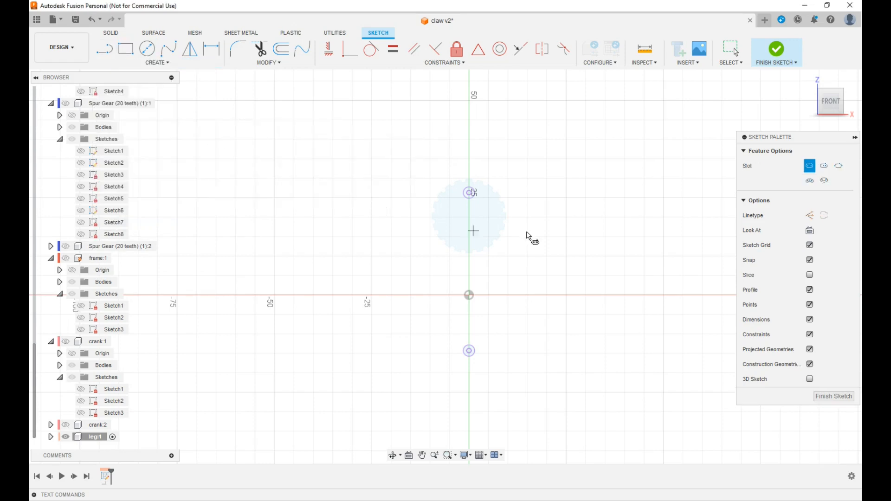
left_click(470, 193)
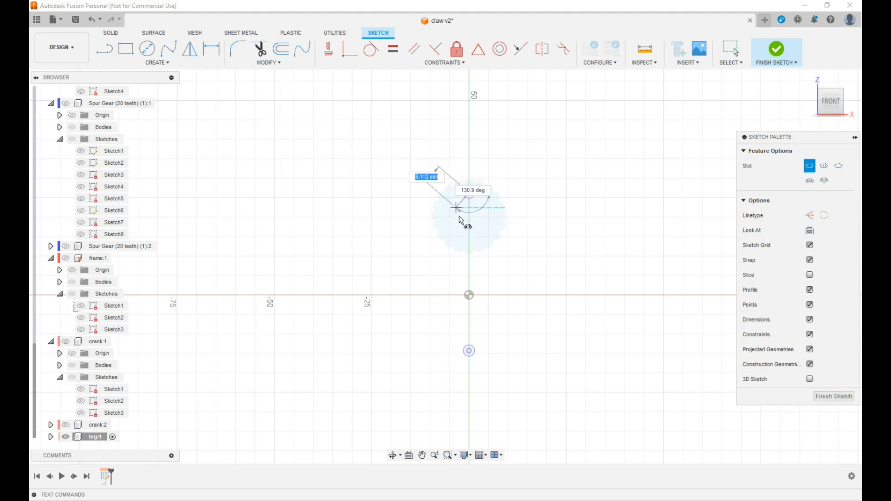
left_click(469, 351)
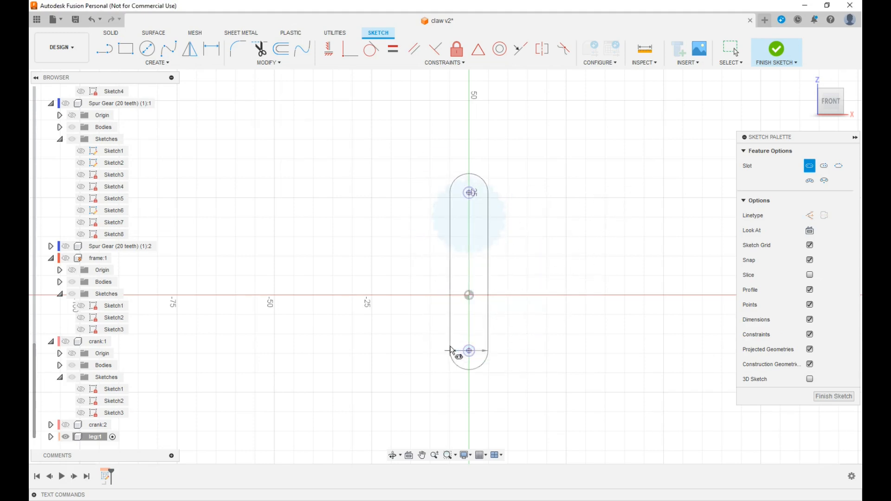
left_click(452, 352)
Step: Dimension the slot's upper end arc with a radius of 6 mm
scroll(519, 339, "down", 1)
middle_click_drag(520, 339, 528, 253)
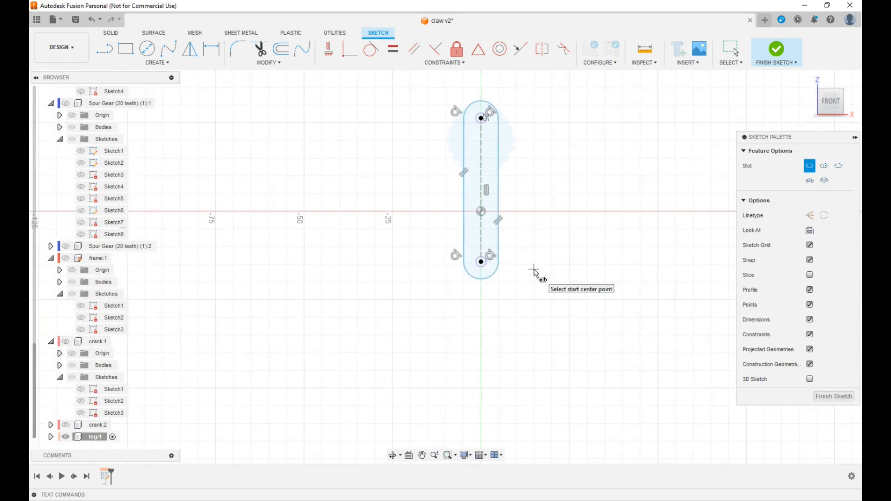
key("d")
left_click(488, 108)
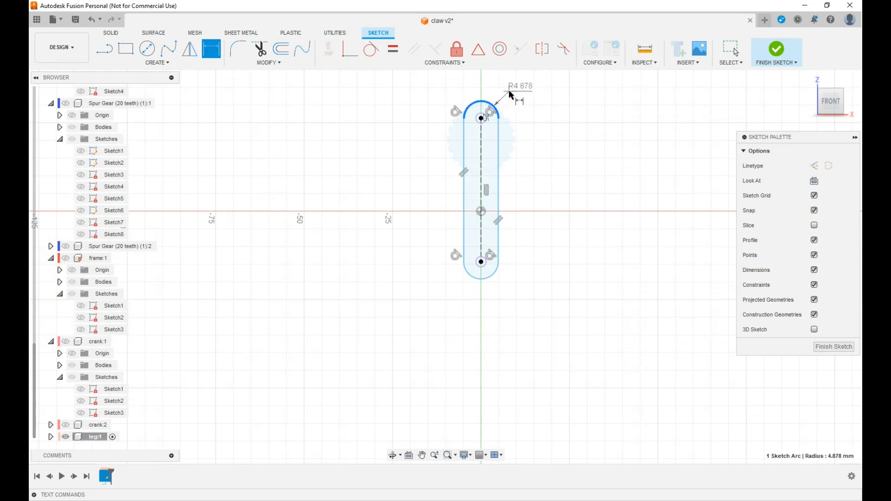
left_click(509, 90)
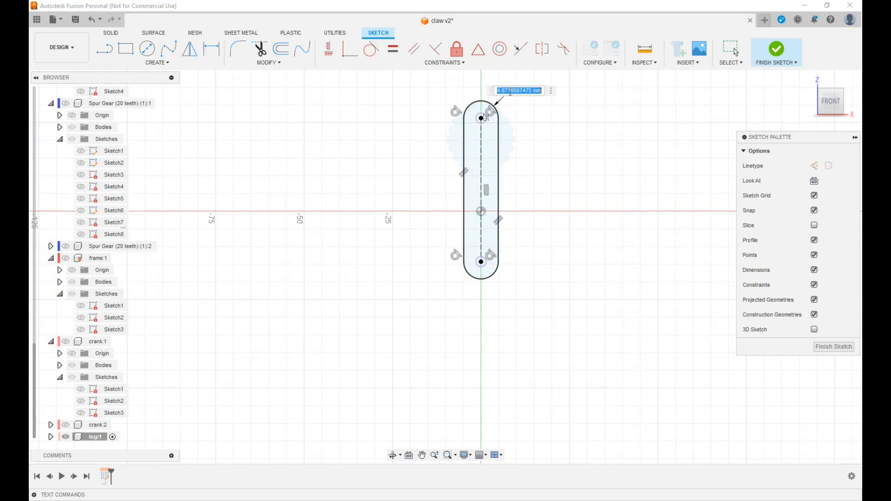
type("6")
key("Return")
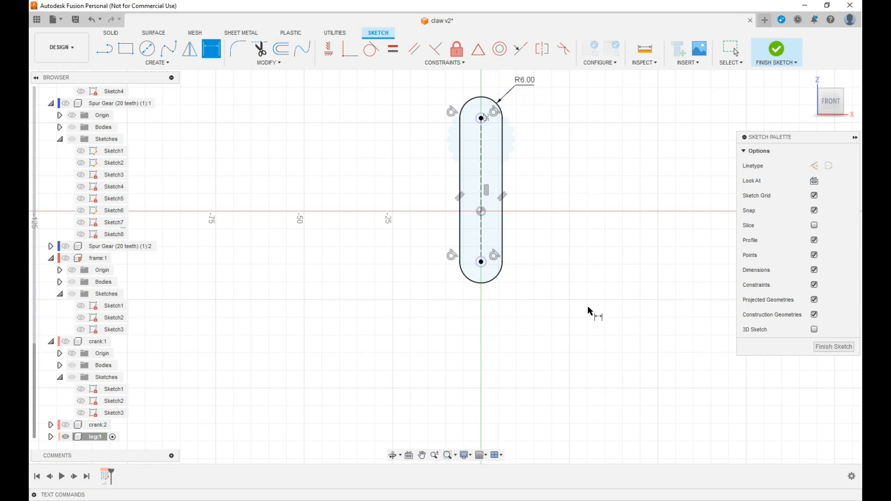
Step: Sketch a slanted line from the slot's lower arc down to the left, continued by a vertical line about 38.6 mm long
middle_click_drag(586, 307, 579, 250)
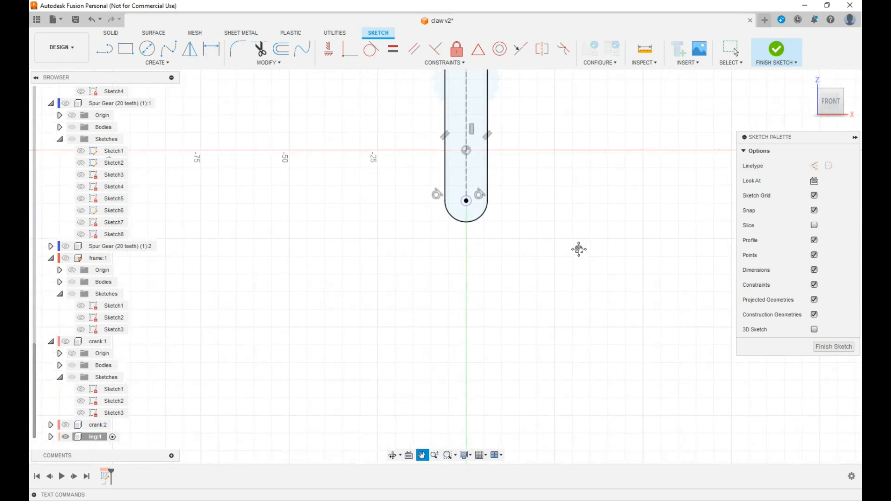
key("d")
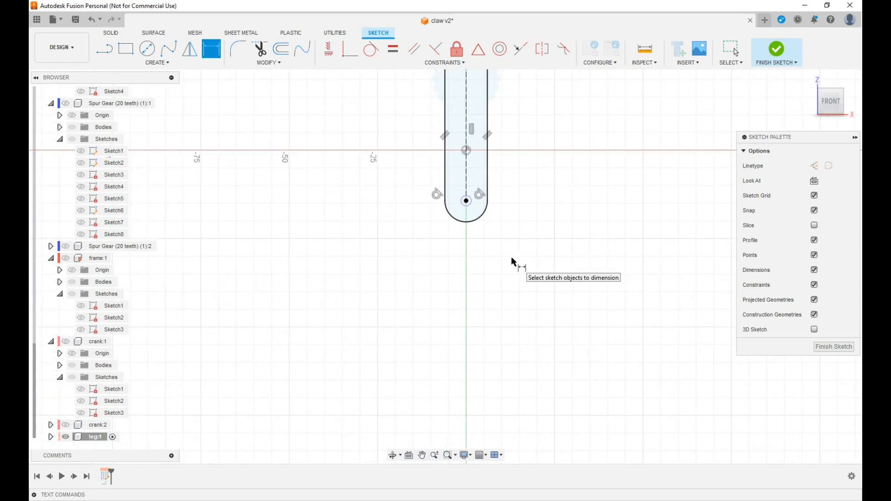
key("l")
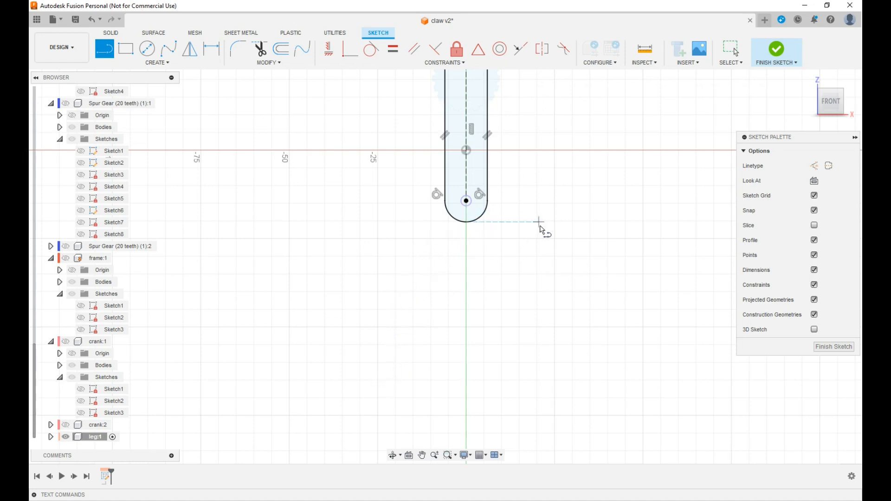
left_click(482, 222)
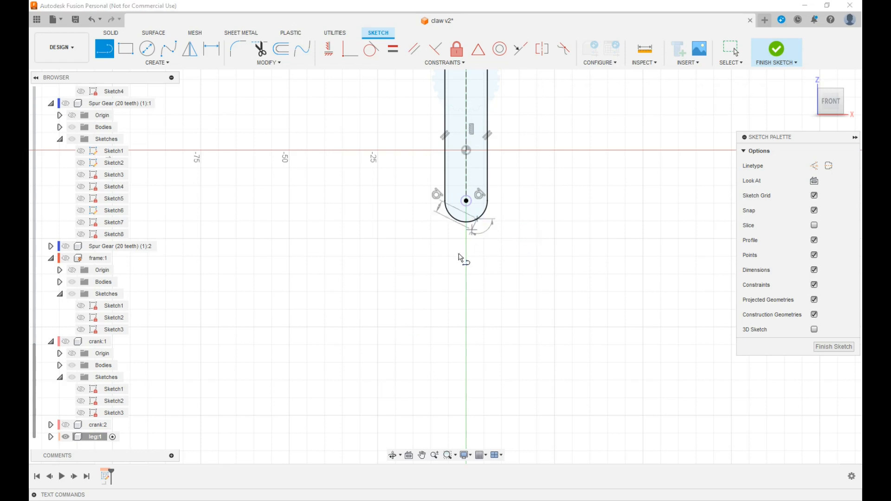
left_click(424, 298)
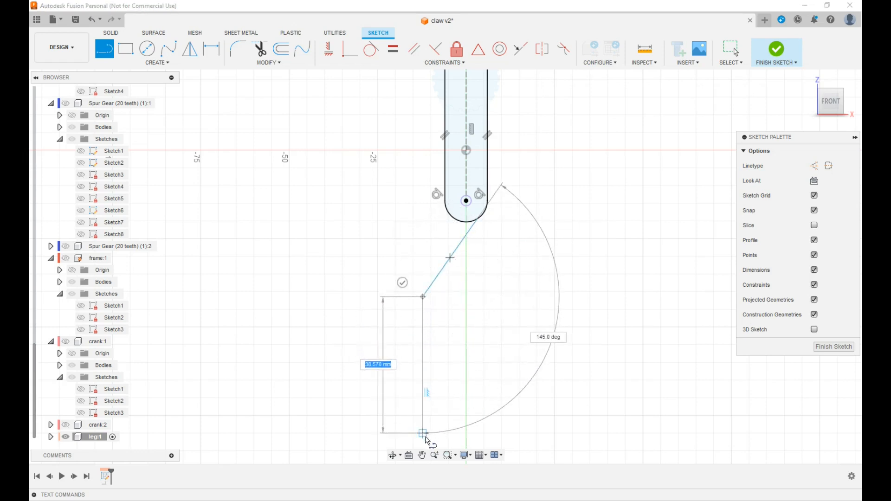
left_click(423, 433)
middle_click_drag(441, 403, 451, 379)
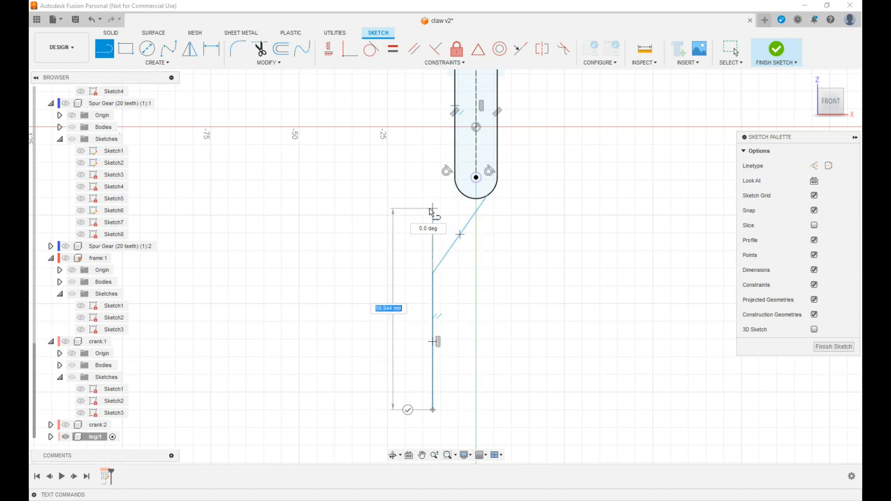
Step: Try to close the outline with a line from the vertical line's lower end to the slot's left edge
left_click(455, 184)
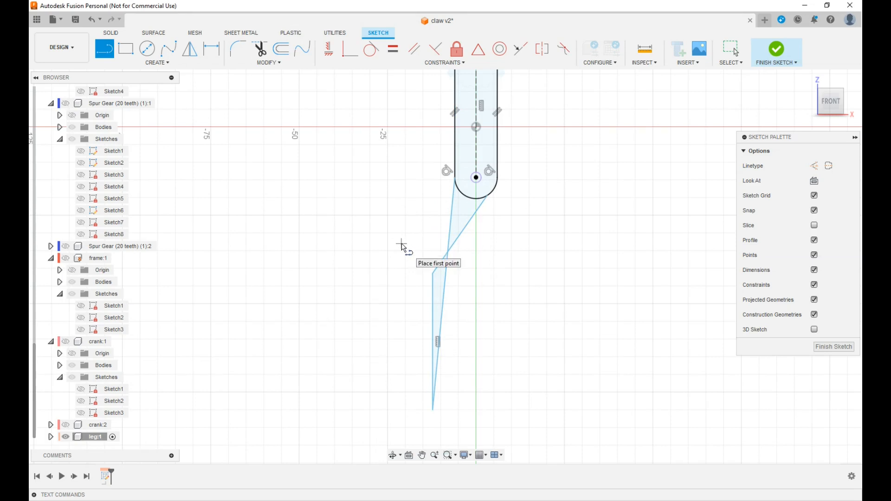
key("Escape")
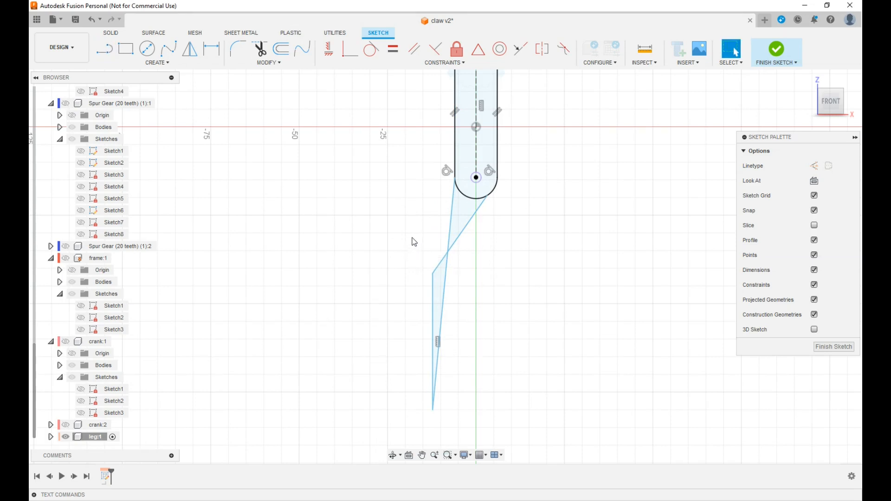
key("ctrl+z")
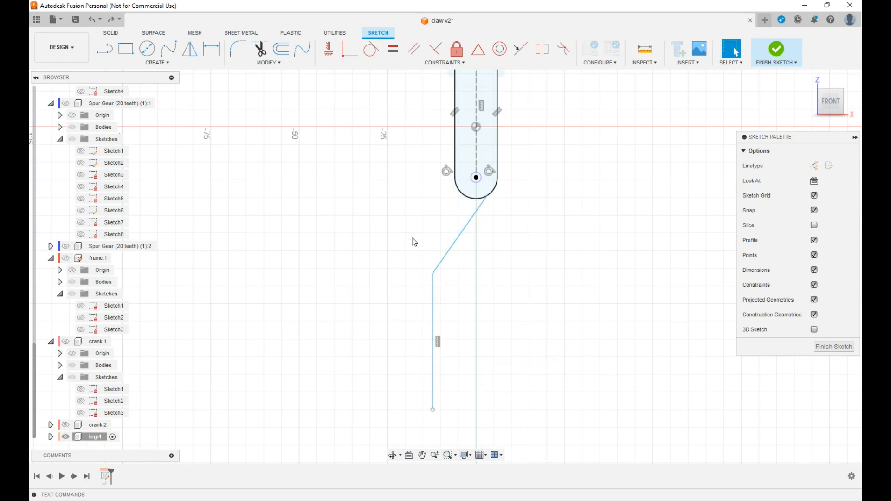
Step: Sketch a second slanted line from the slot's left edge, parallel to the first, continued by a vertical line about 44.3 mm long
key("l")
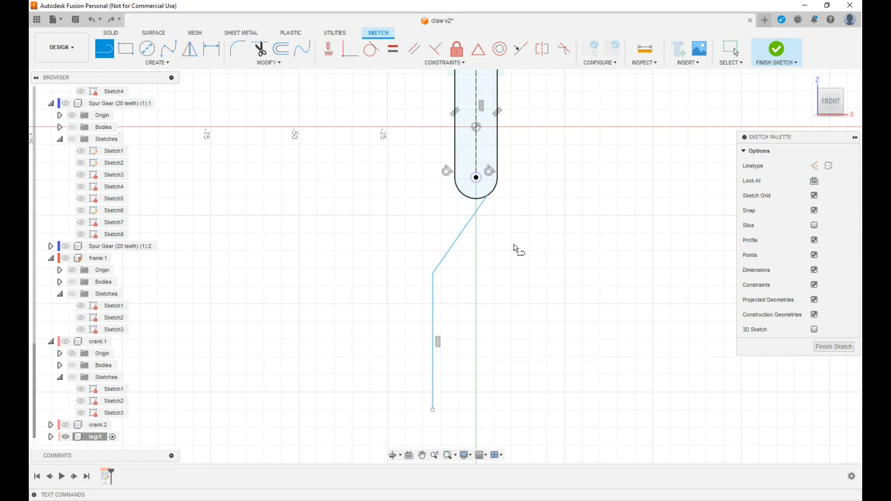
left_click(455, 181)
left_click(402, 254)
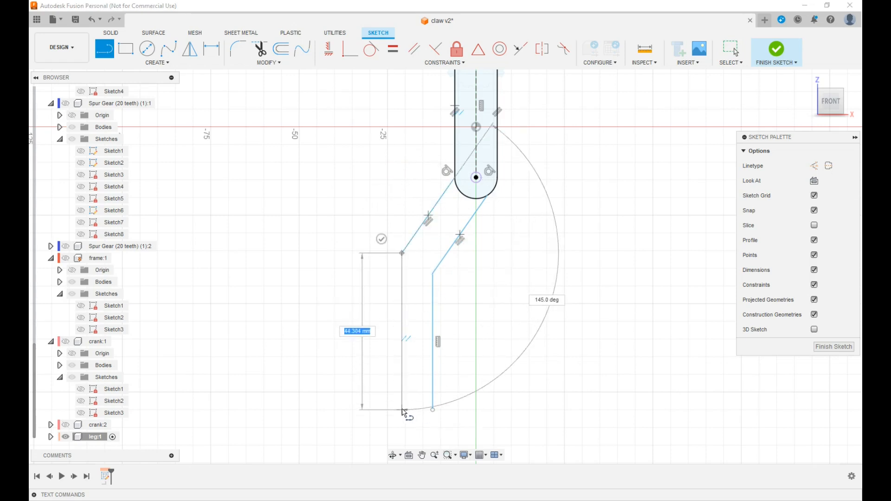
left_click(402, 411)
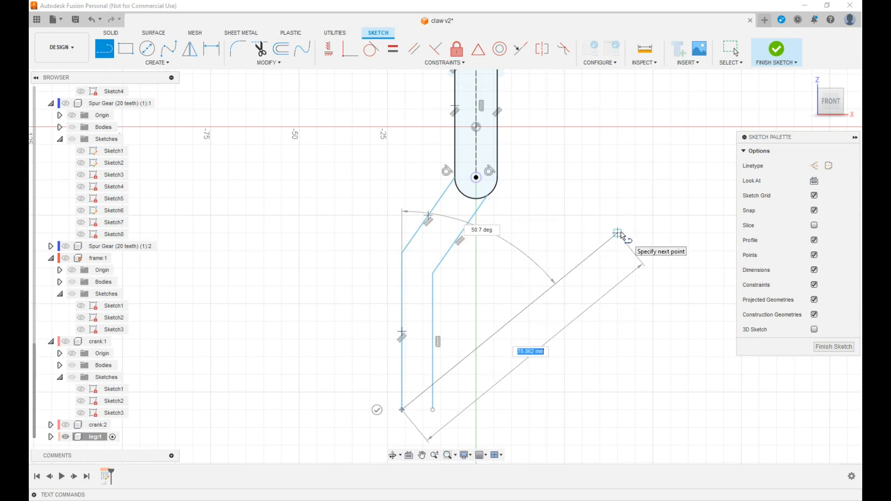
key("Escape")
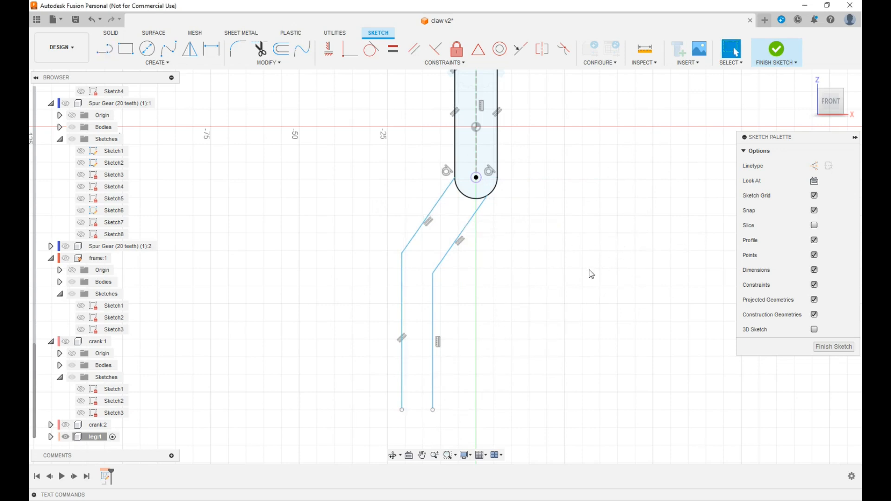
Step: Try to dimension the distance between the two slanted lines as 12 mm, and delete that dimension
key("d")
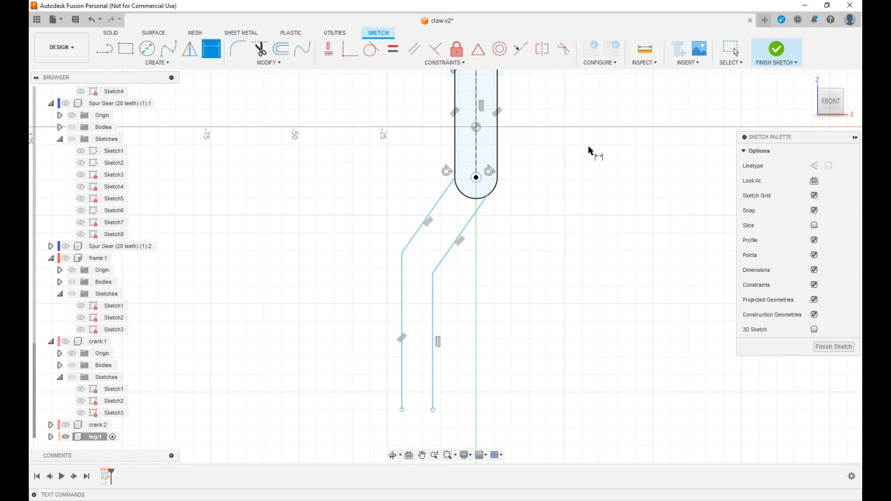
middle_click_drag(591, 121, 592, 225)
scroll(591, 225, "down", 1)
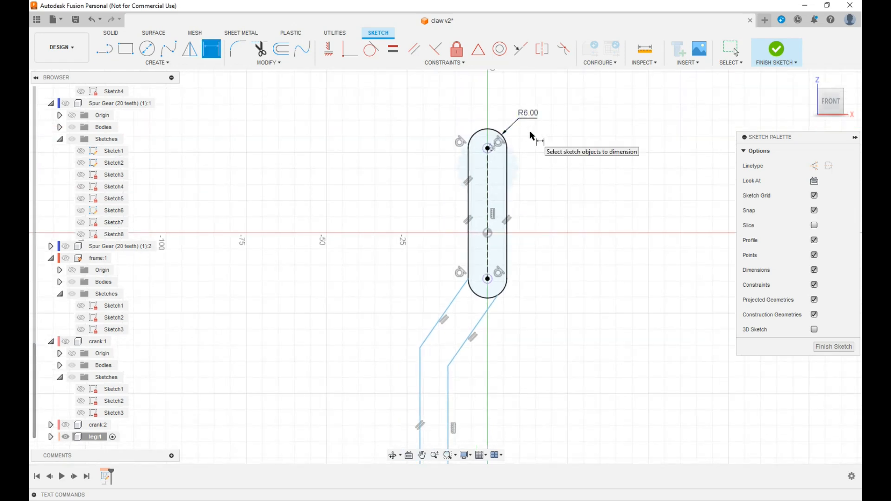
left_click(471, 336)
left_click(442, 316)
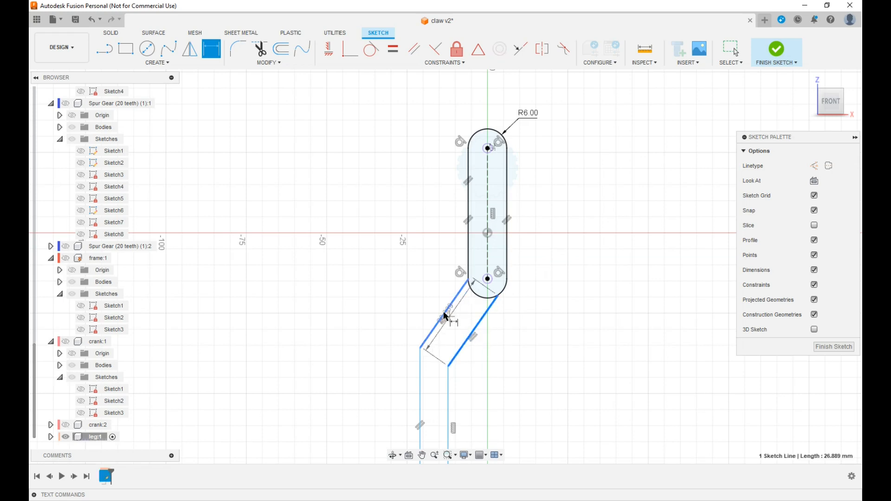
left_click(502, 347)
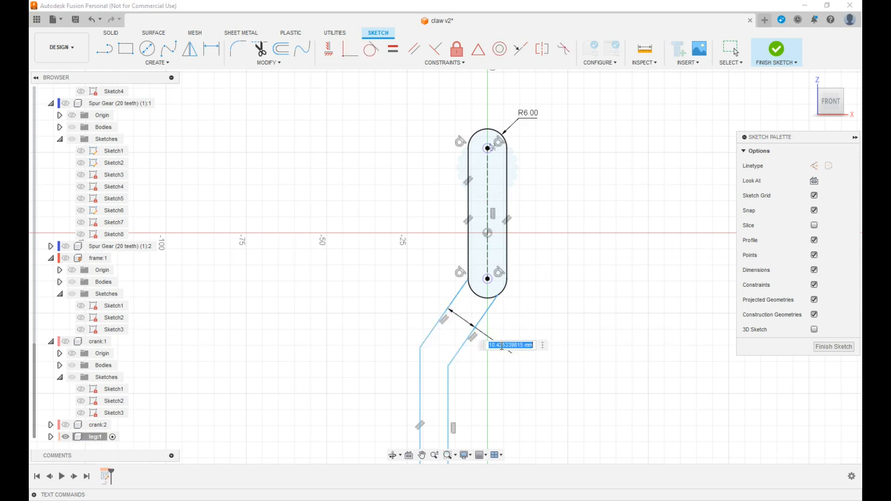
type("1")
key("Return")
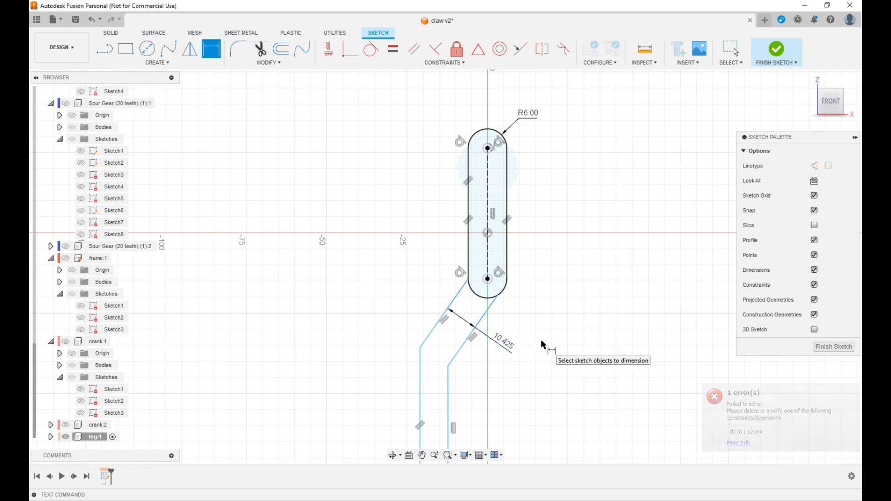
key("Escape")
left_click(508, 349)
key("Delete")
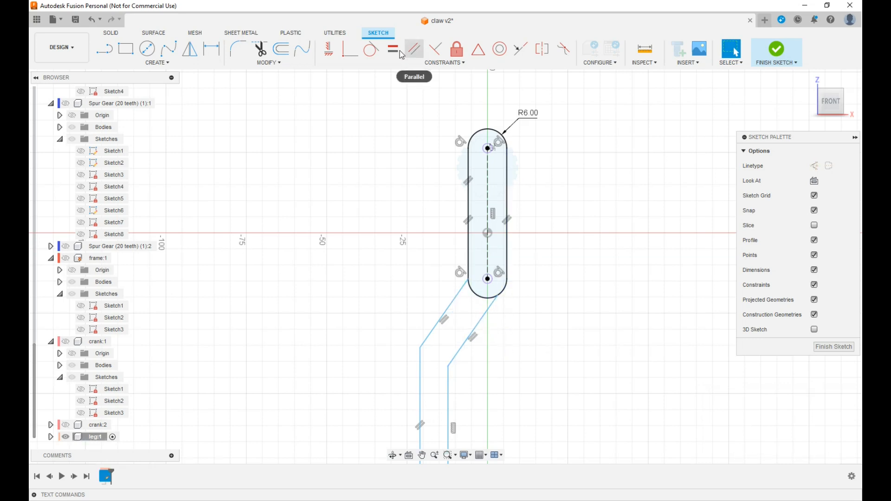
Step: Make the right slanted line tangent to the slot's lower arc
left_click(371, 49)
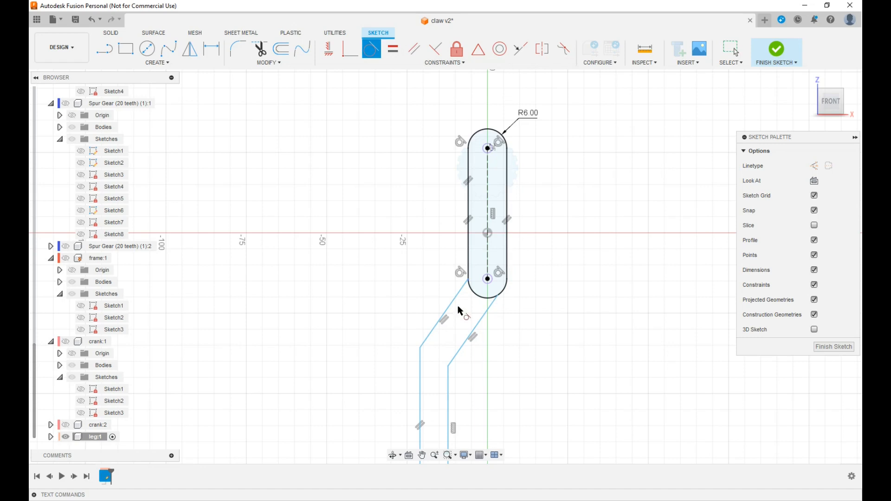
left_click(476, 330)
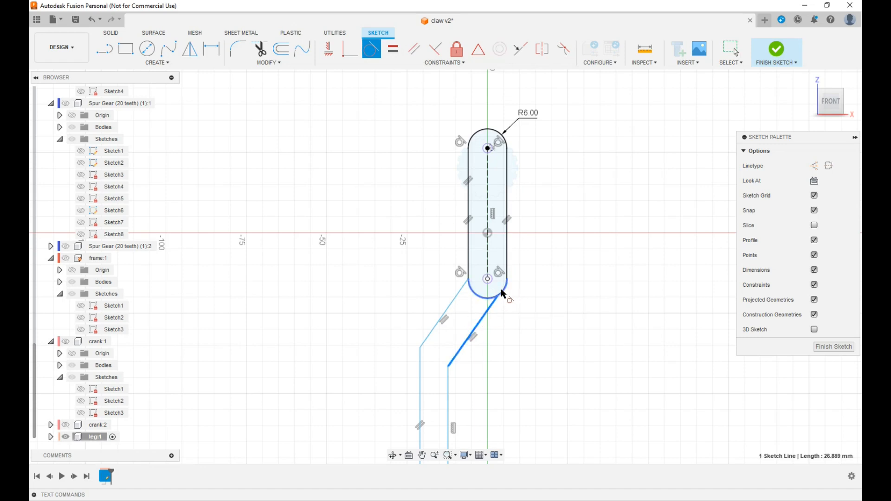
left_click(502, 291)
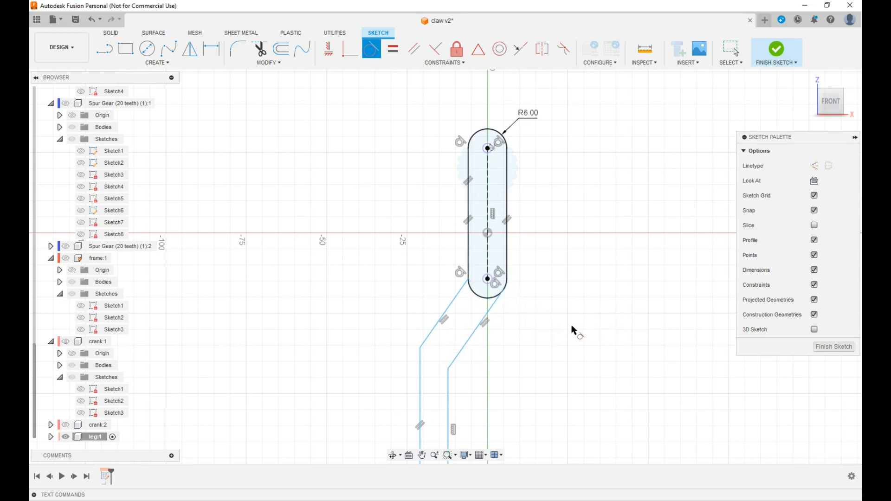
key("Escape")
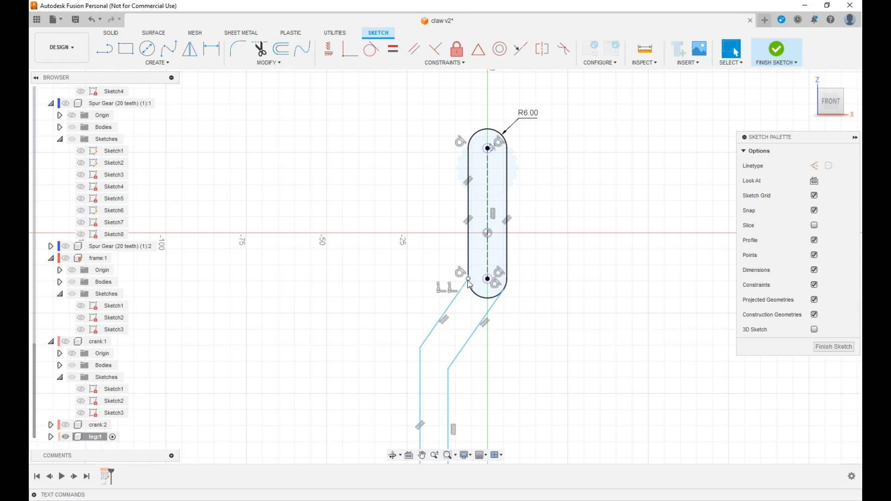
Step: Replace the left slanted line with one about 30.6 mm long from the left vertical line's upper end to the slot's straight left side
left_click(461, 296)
left_click(459, 291)
key("Delete")
key("l")
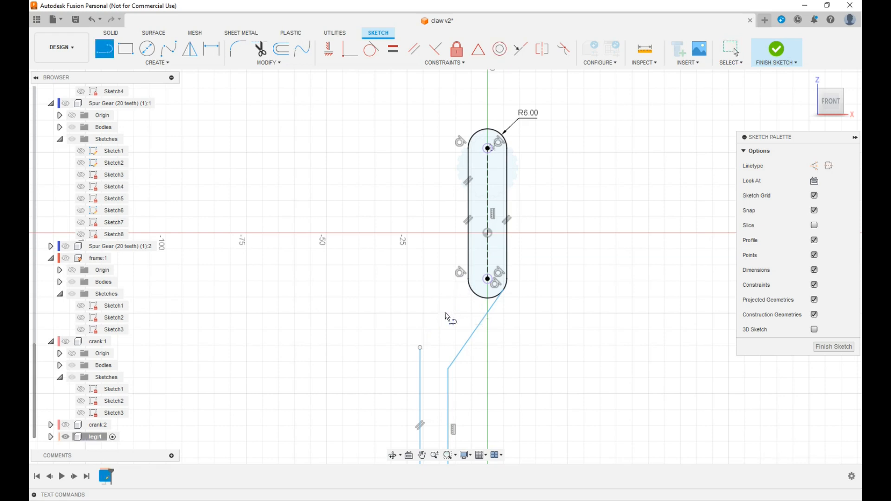
left_click(420, 348)
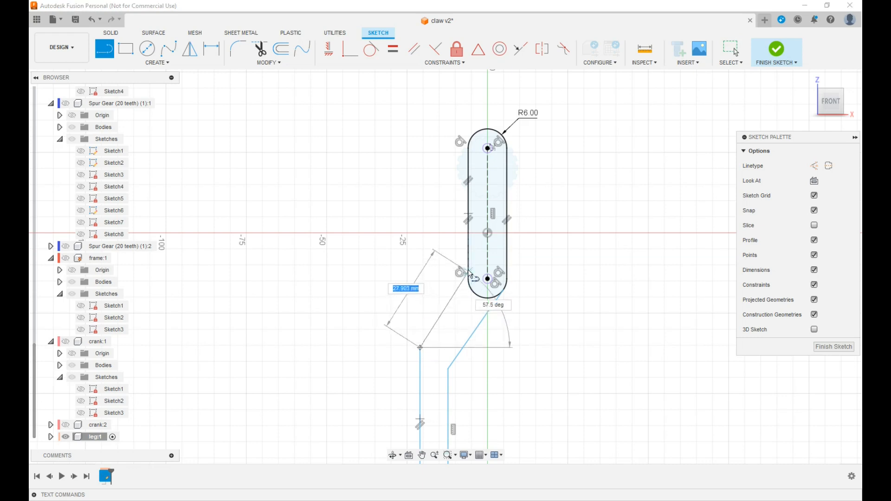
left_click(468, 263)
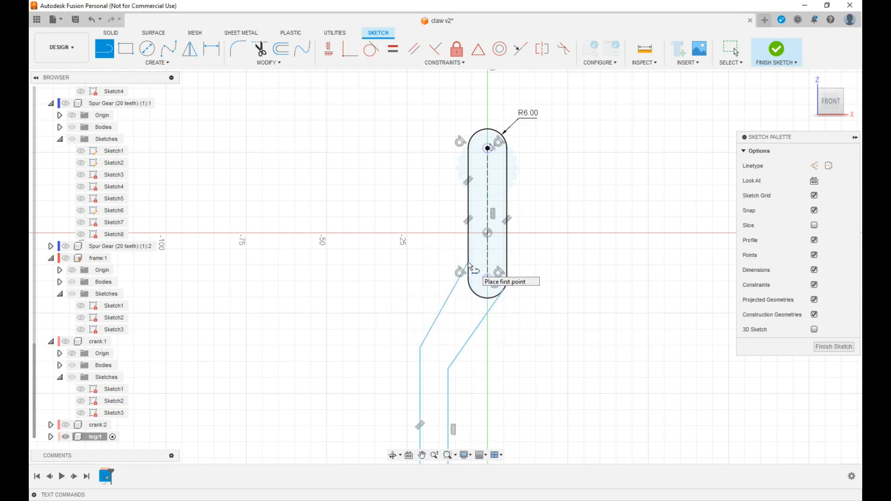
Step: Constrain the new left slanted line parallel to the right slanted line
left_click(414, 48)
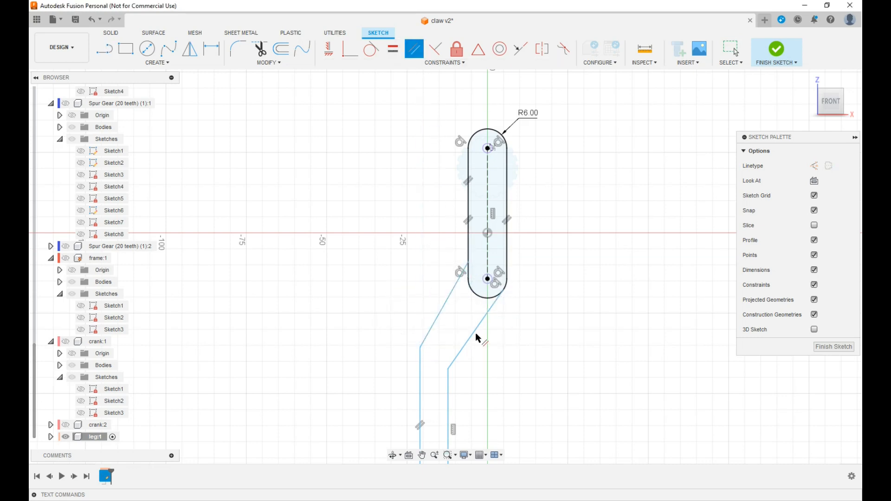
left_click(439, 316)
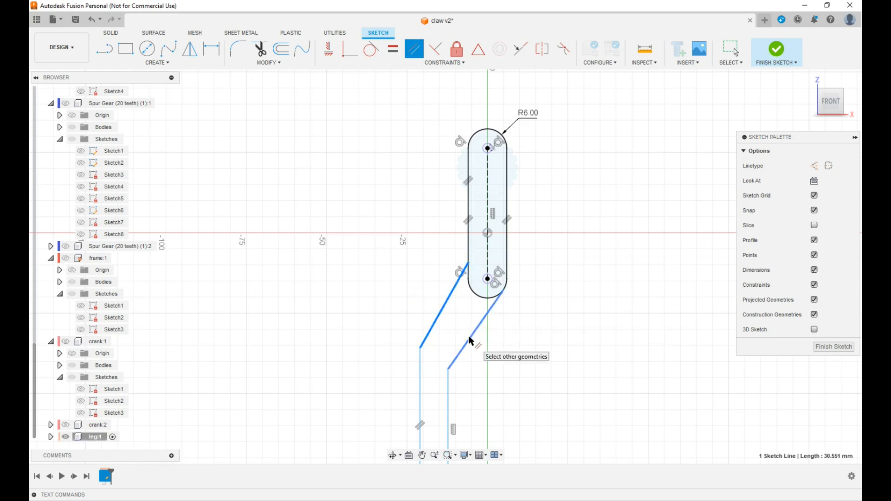
left_click(470, 342)
Step: Dimension the distance between the two parallel slanted lines as 12 mm
mouse_move(593, 347)
middle_mouse_down()
mouse_move(597, 298)
mouse_move(564, 299)
middle_mouse_up()
key("d")
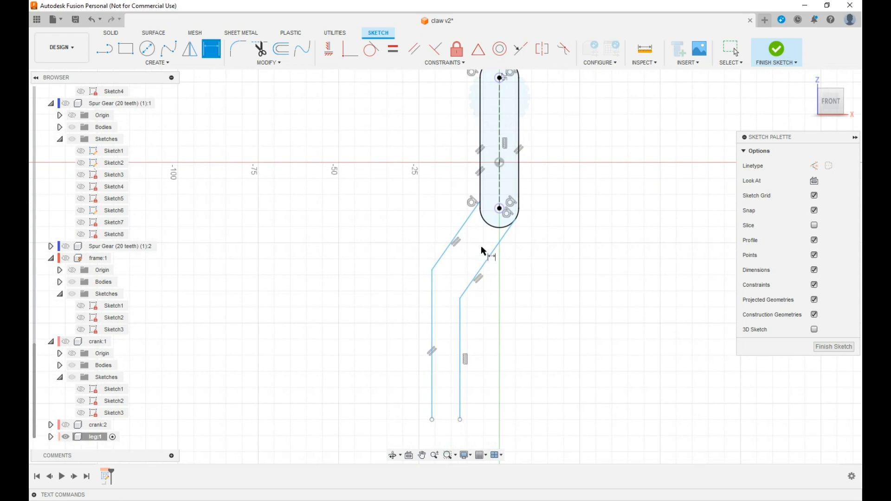
left_click(459, 232)
left_click(493, 251)
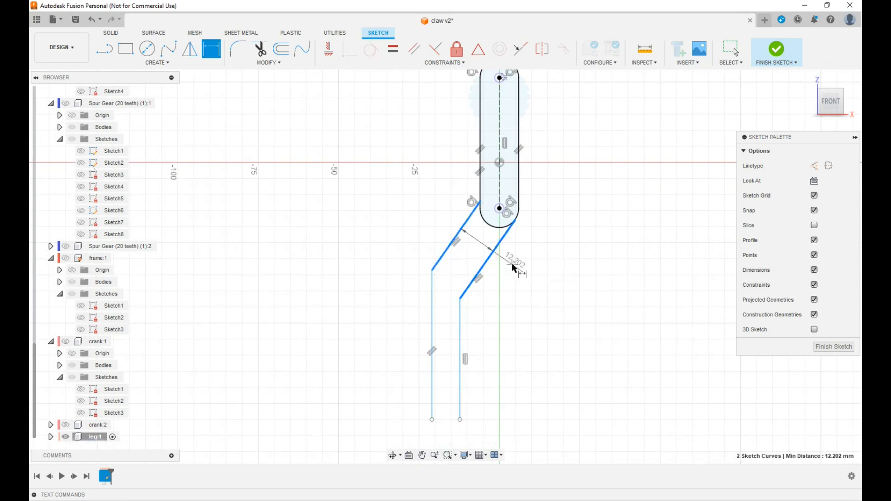
left_click(512, 265)
type("12")
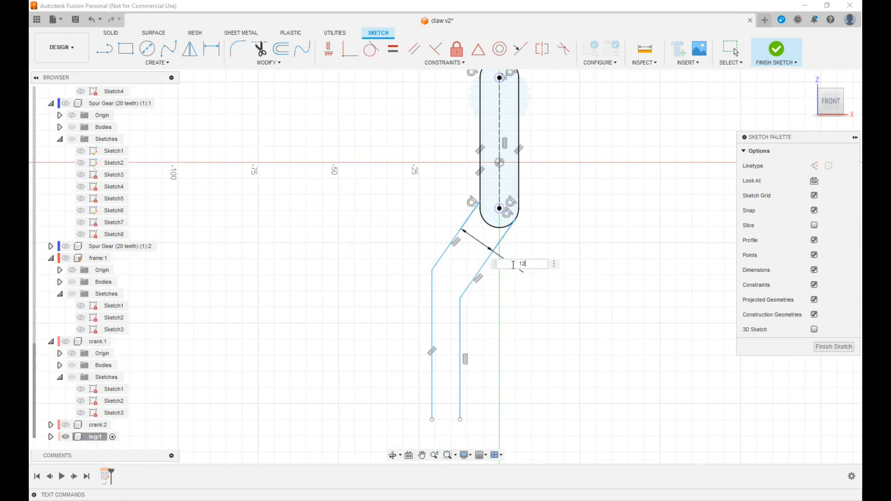
key("Return")
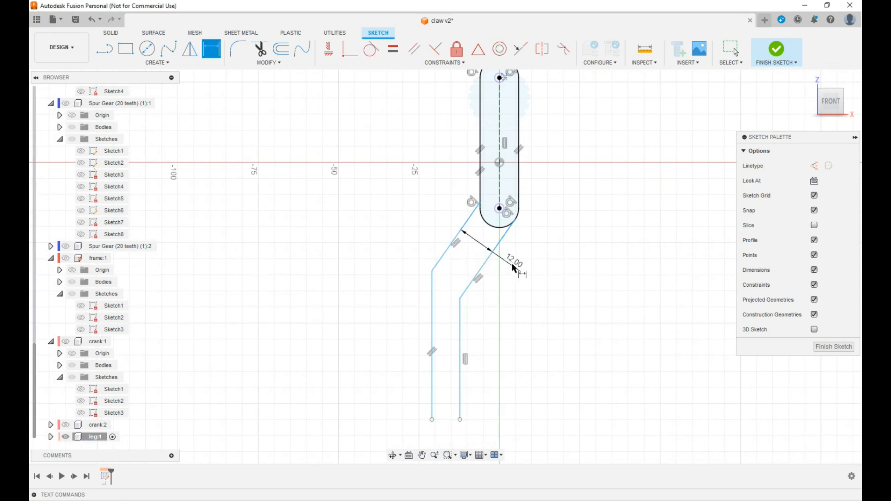
Step: Dimension the distance between the two vertical lines as 12 mm
left_click(433, 324)
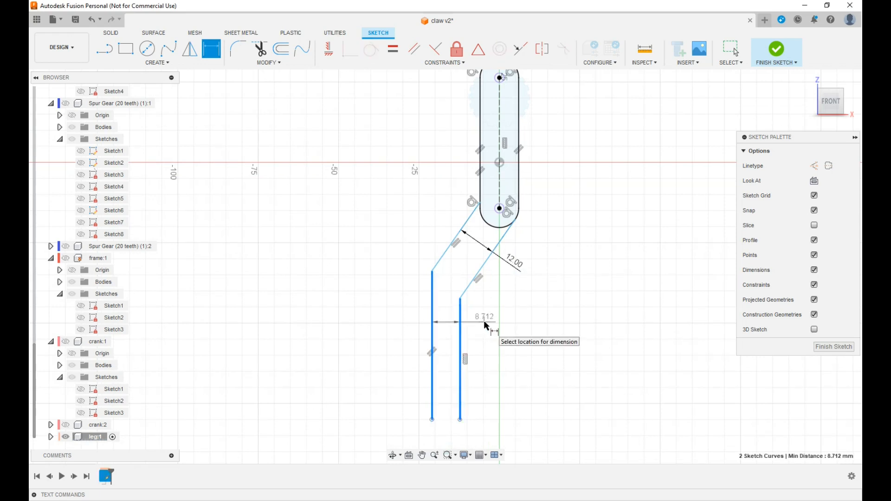
left_click(485, 322)
type("1")
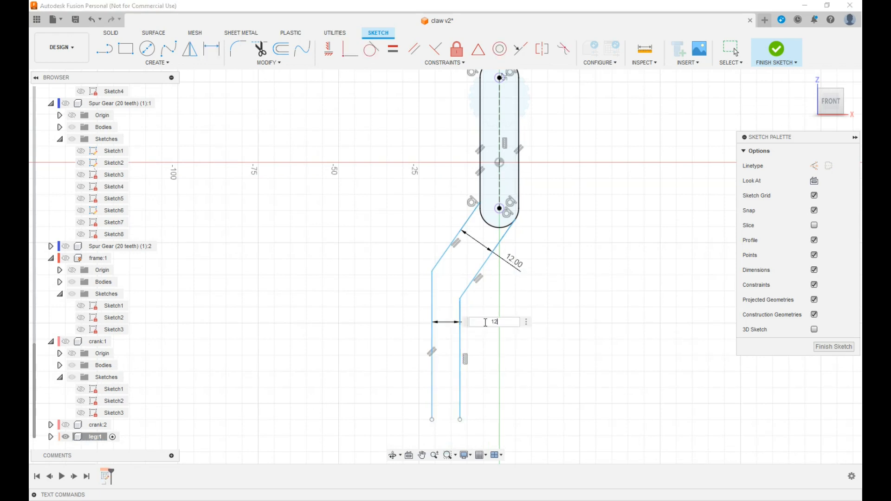
type("2")
key("Return")
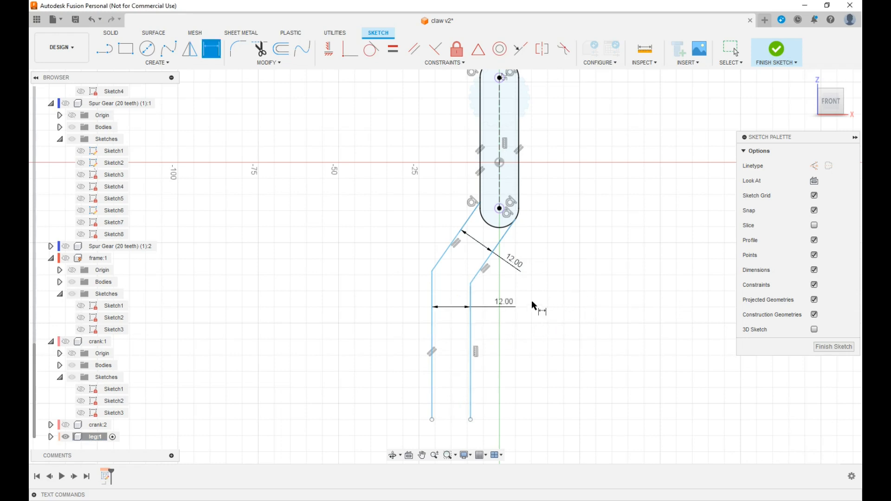
Step: Dimension the vertical distance from the slot's lower centre point to the right-hand bend corner as 25 mm
scroll(566, 299, "down", 1)
middle_click_drag(566, 299, 556, 254)
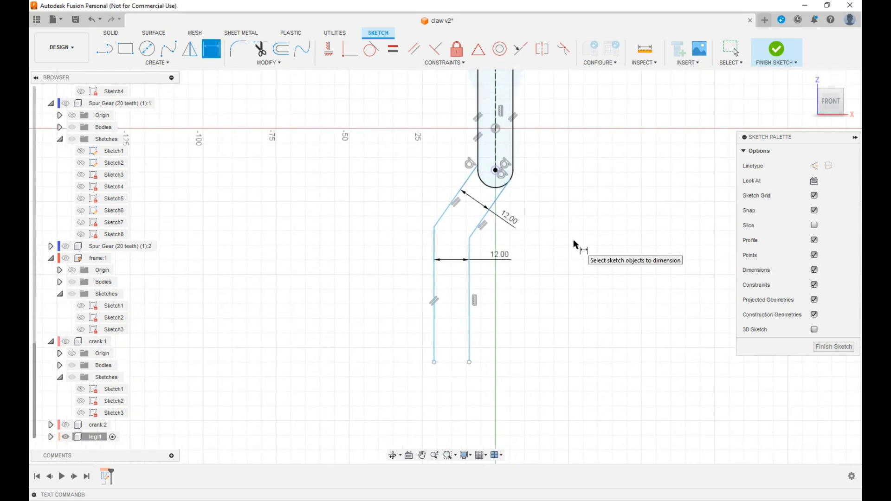
left_click(495, 170)
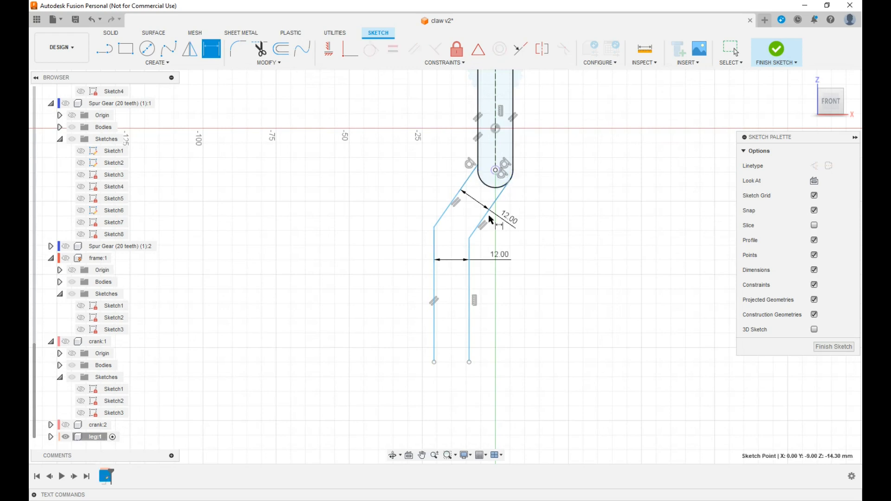
left_click(470, 239)
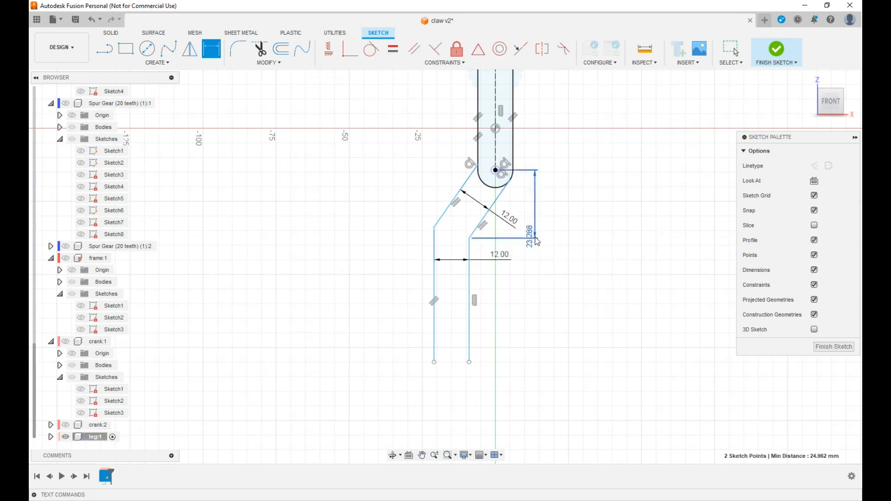
left_click(537, 241)
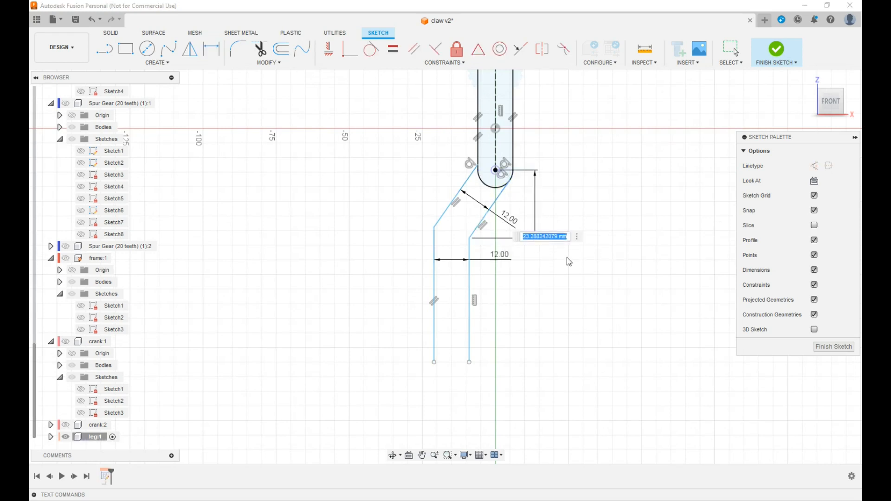
type("25")
key("Return")
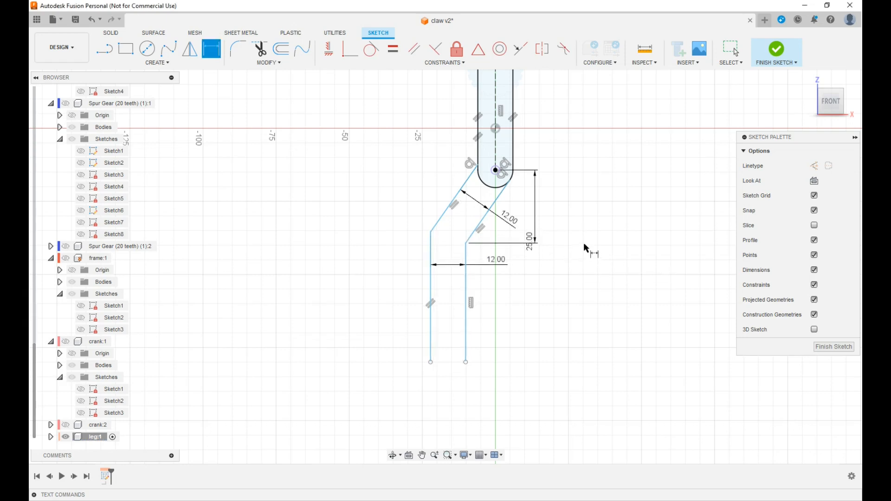
Step: Dimension the right vertical line's length as 40 mm
left_click(468, 304)
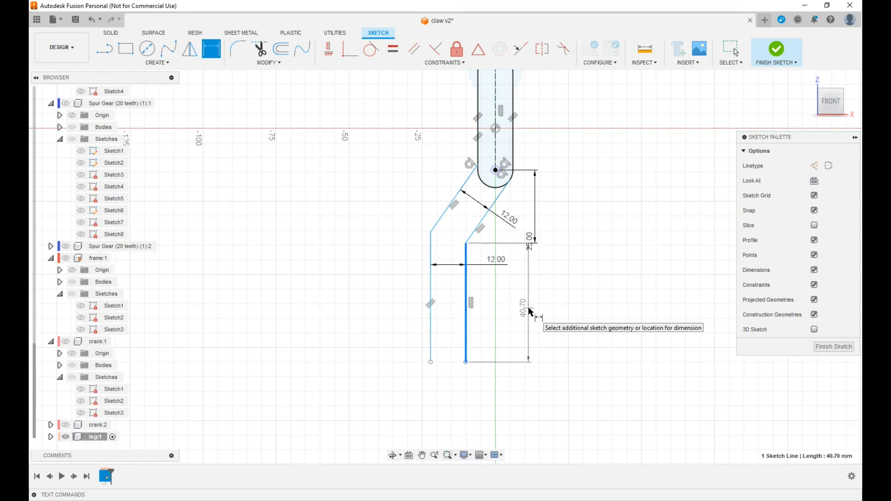
left_click(531, 311)
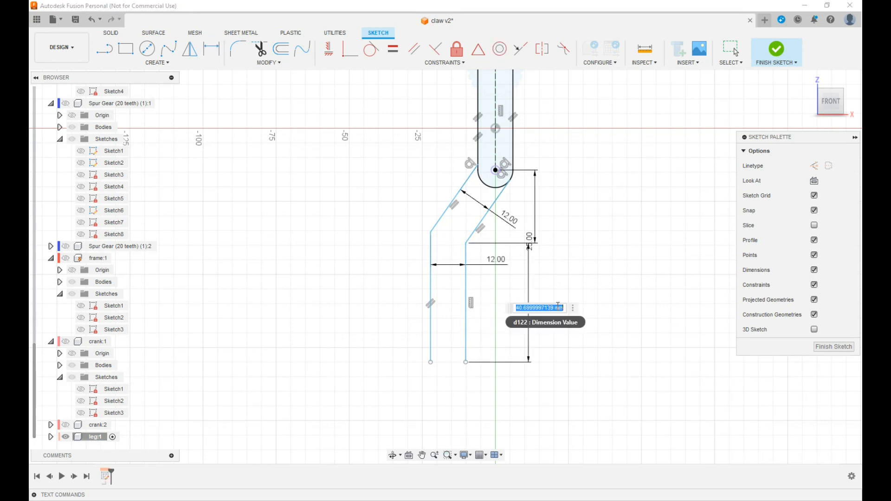
type("40")
key("Return")
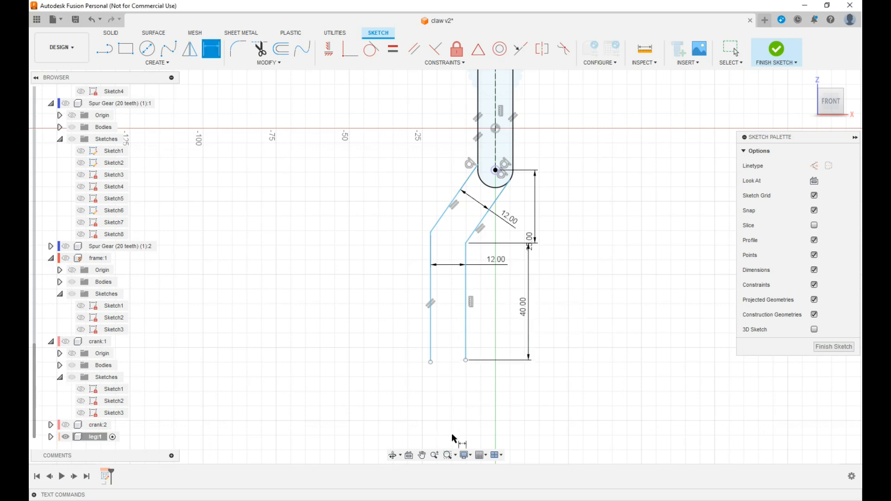
Step: Close the leg outline with a line joining the lower ends of the two vertical lines
key("l")
left_click(467, 360)
left_click(430, 362)
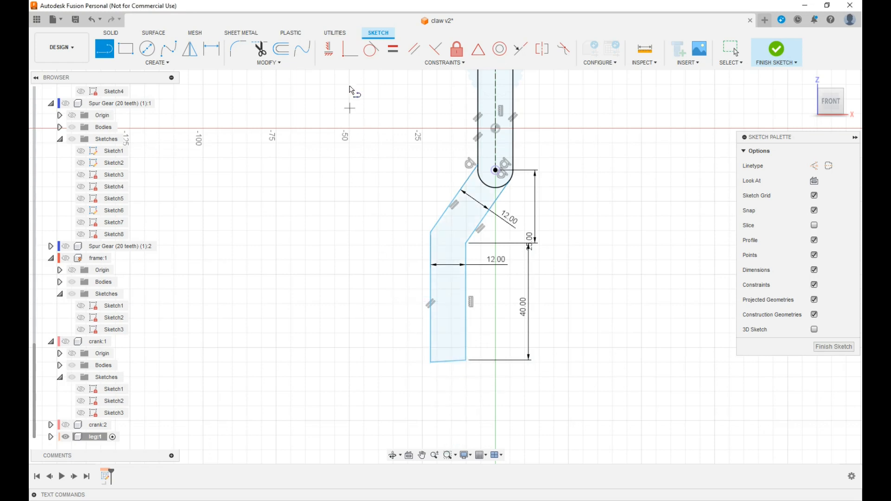
Step: Constrain the leg's bottom line perpendicular to the right vertical line
left_click(435, 49)
left_click(458, 363)
left_click(466, 350)
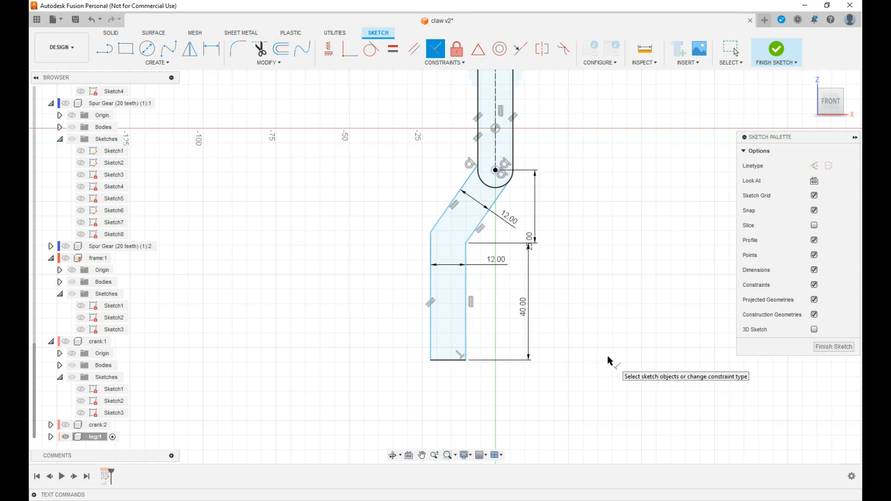
key("Escape")
Step: Pull the leg's left vertical line sideways to test whether the outline can still move
left_click(430, 293)
mouse_move(430, 294)
left_mouse_down()
mouse_move(419, 292)
mouse_move(427, 292)
left_mouse_up()
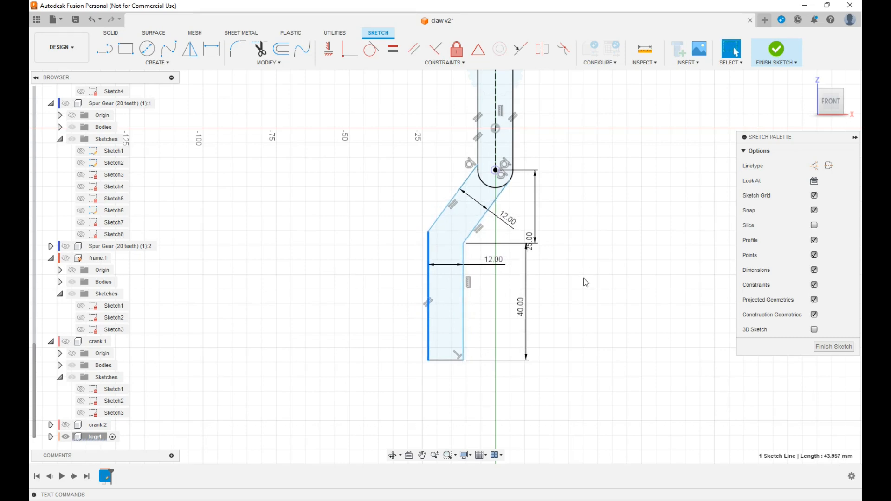
key("d")
key("Escape")
key("Escape")
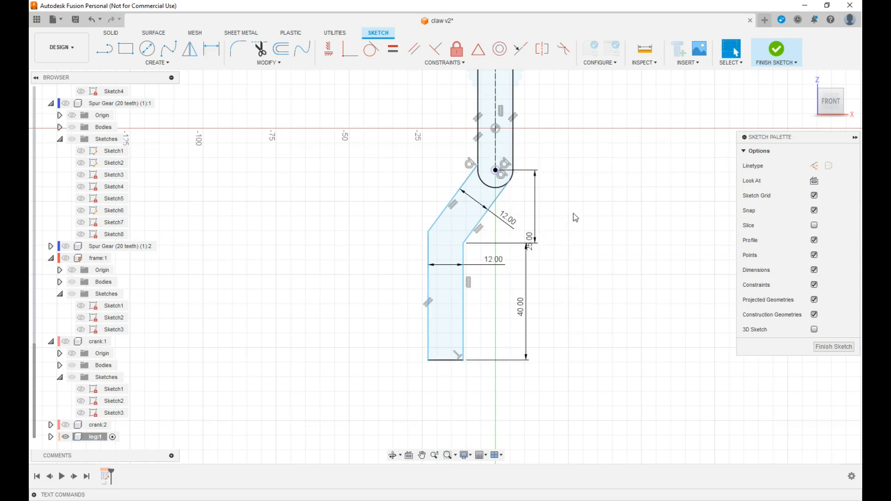
Step: Dimension the angle between the slot's dashed centre line and the right slanted leg line as 140 degrees
key("d")
left_click(496, 144)
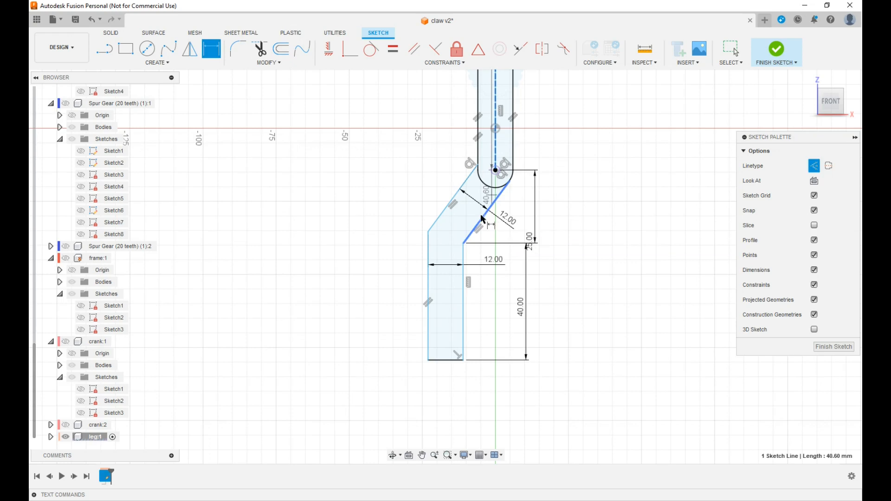
left_click(482, 219)
left_click(433, 199)
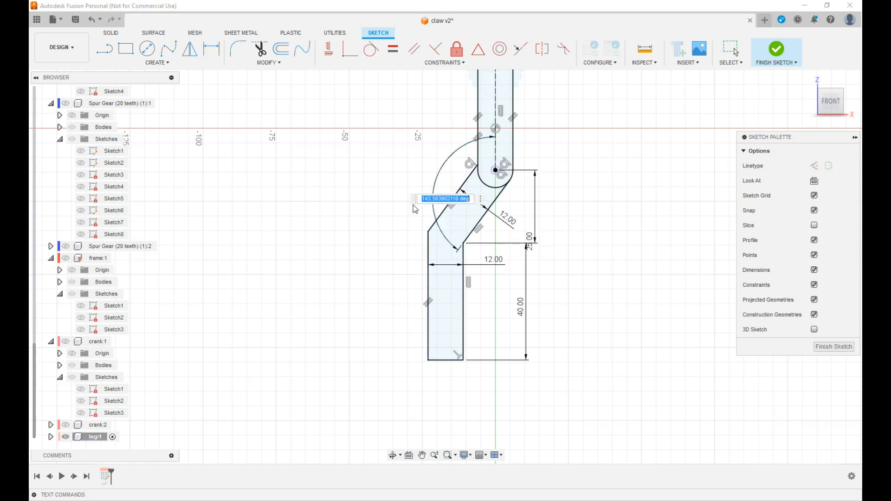
type("140")
key("Return")
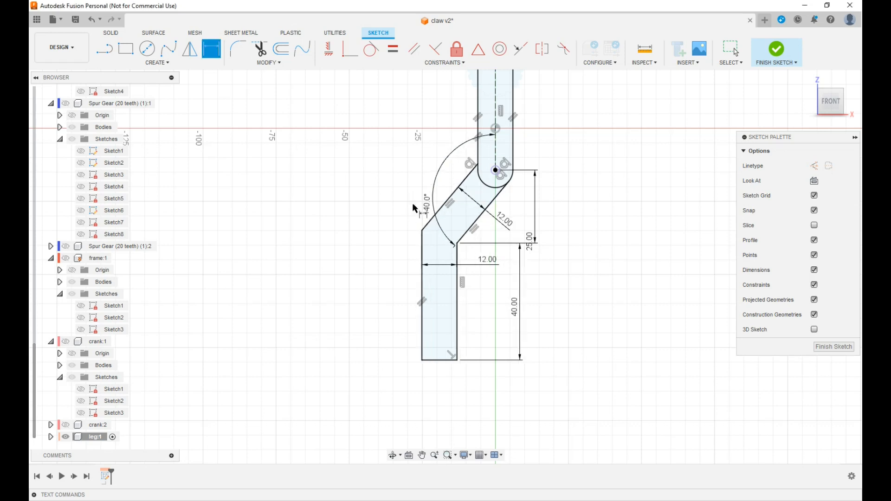
Step: Reveal the leg component's Sketch1 in the browser to check its constraint status, and finish the sketch
left_click(50, 437)
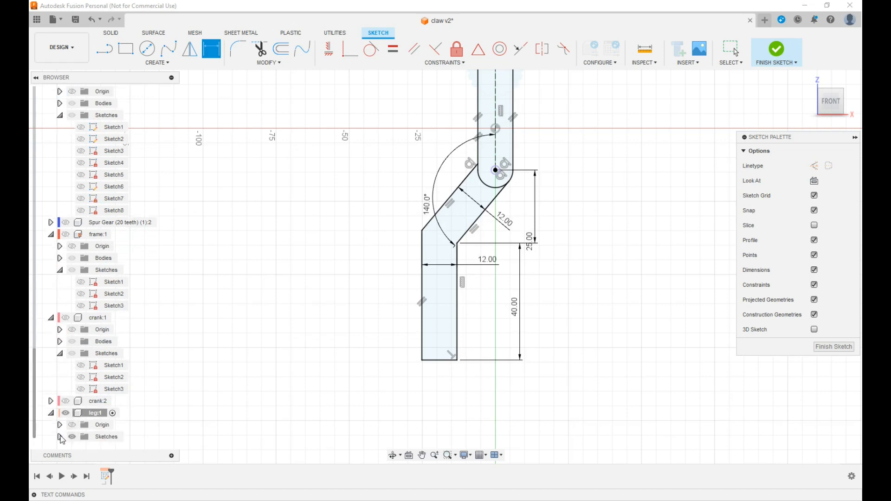
left_click(59, 437)
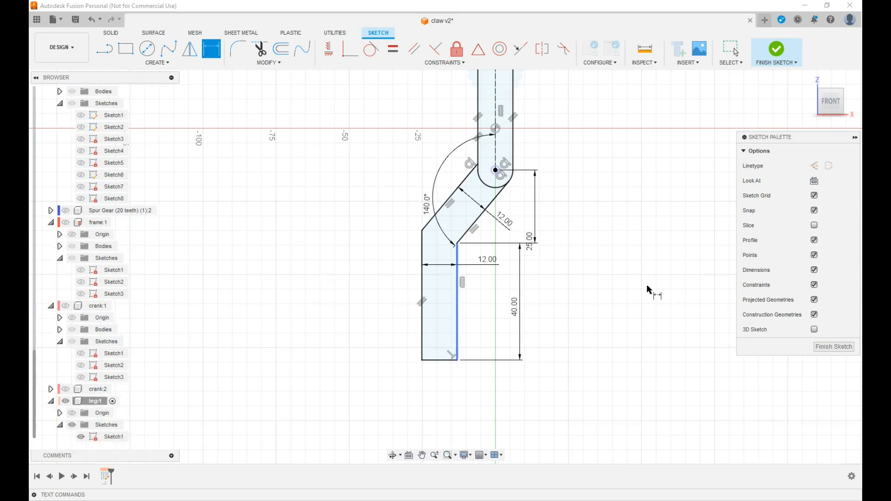
left_click(776, 51)
Step: Extrude the four leg profiles 5 mm as a new body, leaving the two pin holes open
scroll(649, 297, "down", 2)
middle_click_drag(633, 297, 621, 356)
key("e")
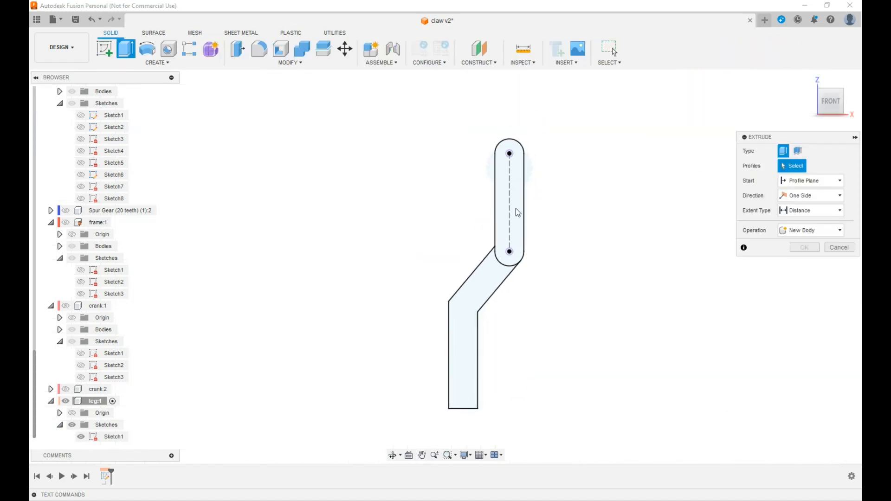
left_click(514, 205)
left_click(514, 176)
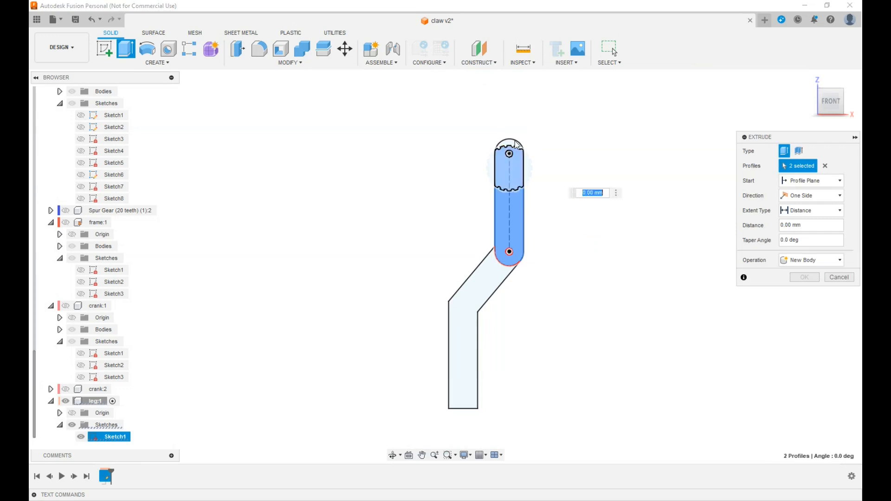
left_click(509, 145)
left_click(478, 295)
middle_click_drag(479, 297, 481, 327, "shift")
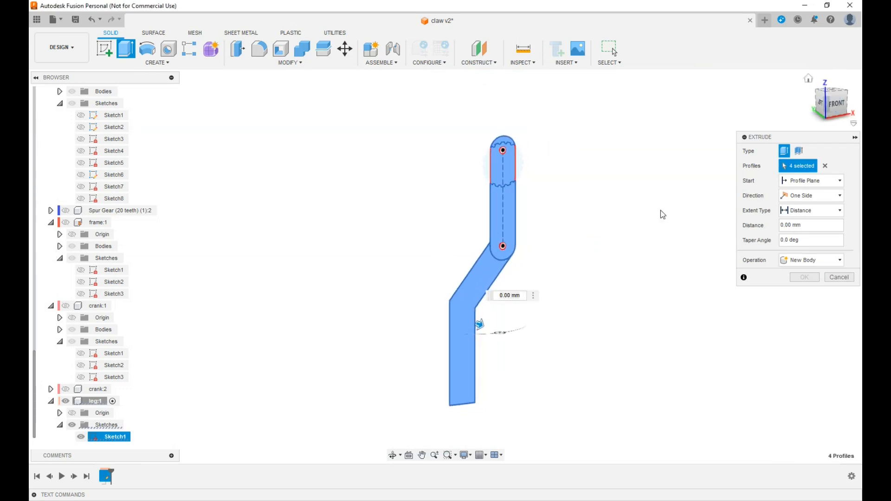
left_click_drag(482, 328, 489, 330)
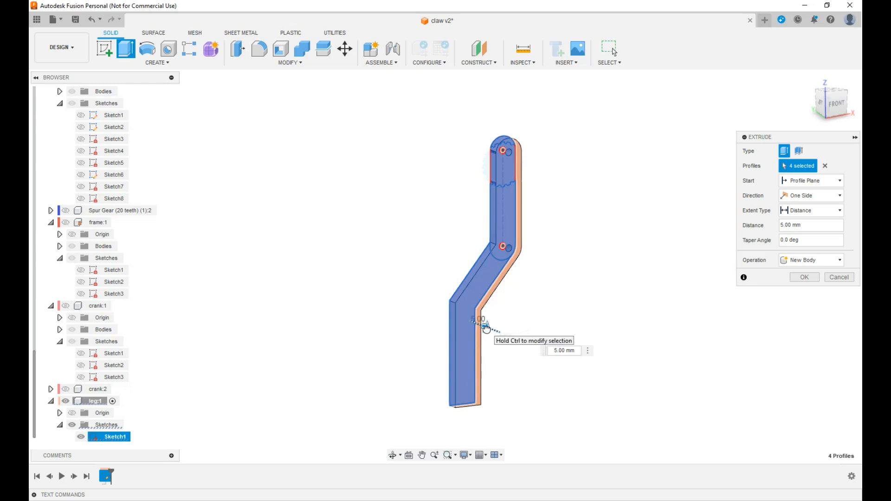
left_click(805, 277)
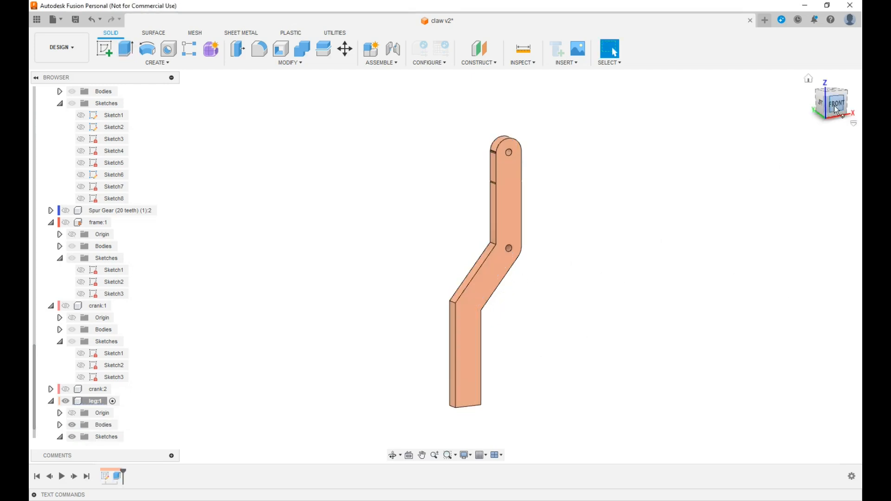
Step: Unisolate the leg component, activate the top-level claw v2 assembly, and view the mechanism from the front
right_click(85, 403)
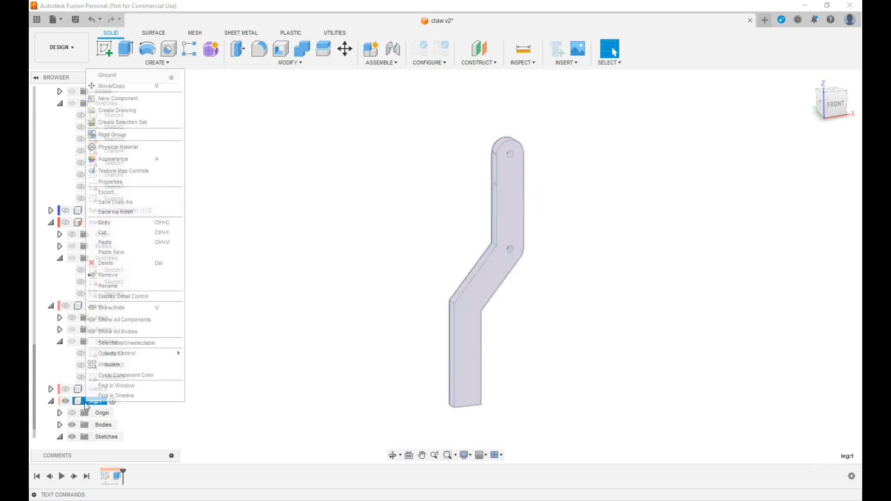
left_click(108, 365)
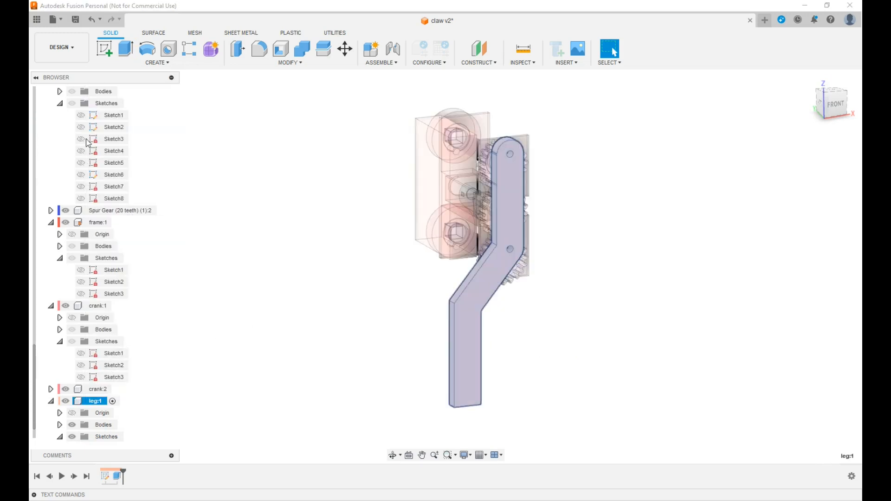
scroll(91, 107, "up", 10)
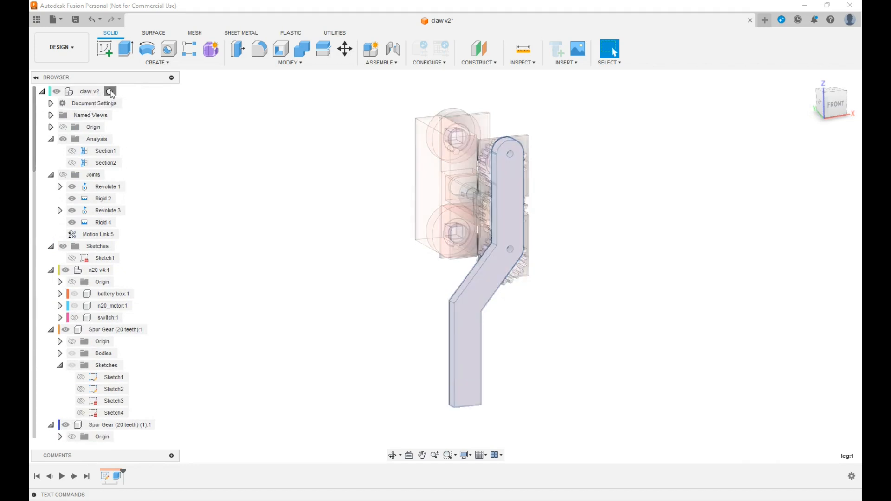
left_click(110, 91)
left_click(835, 104)
mouse_move(445, 267)
middle_mouse_down("shift")
mouse_move(460, 275)
mouse_move(463, 246)
mouse_move(448, 250)
middle_mouse_up("shift")
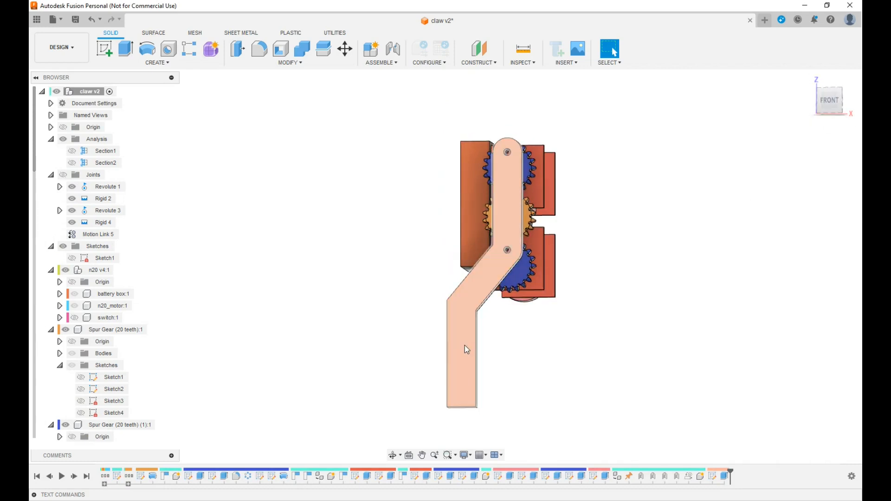
Step: Reopen the leg sketch, set the bend angle to 160 degrees, and finish the sketch
double_click(713, 477)
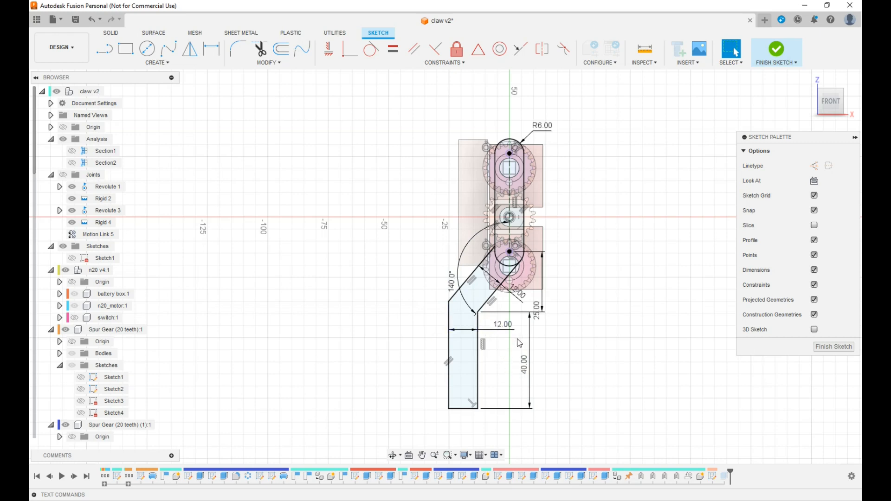
double_click(455, 284)
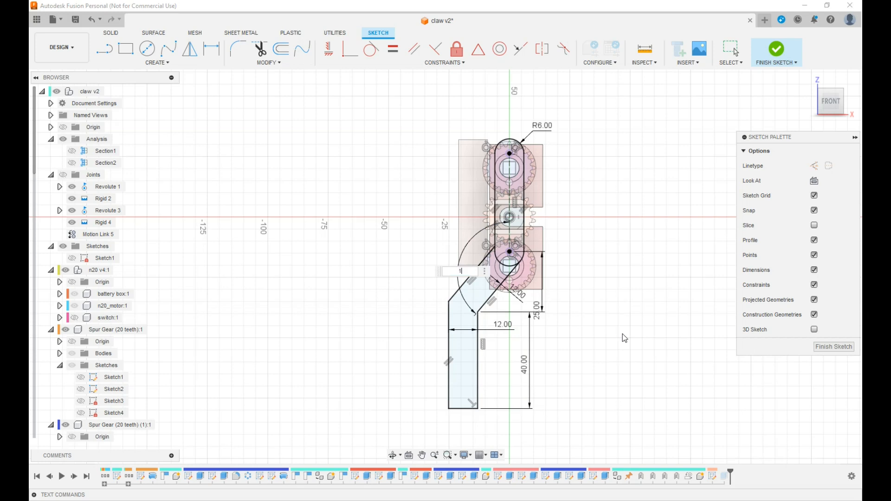
type("160")
key("Return")
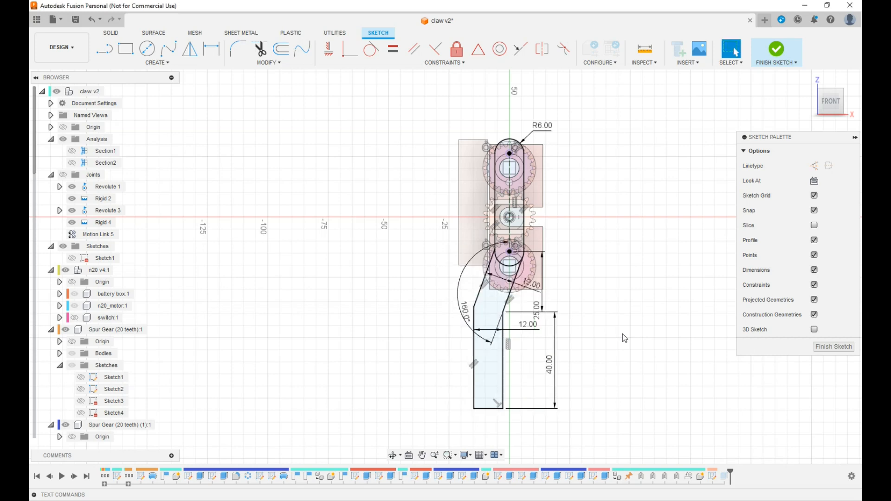
left_click(776, 49)
Step: Create an as-built revolute joint between the leg and the upper blue spur gear, with its origin at the leg's upper hole
left_click_drag(832, 103, 833, 114)
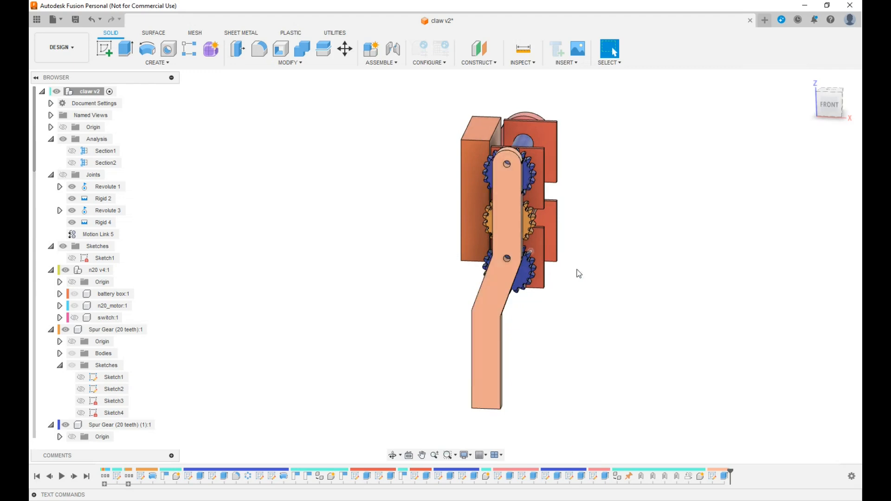
left_click(826, 113)
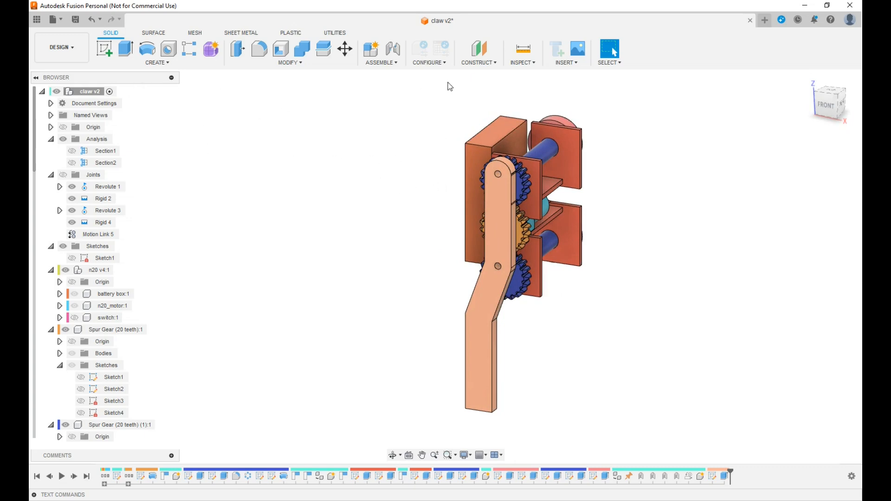
left_click(394, 63)
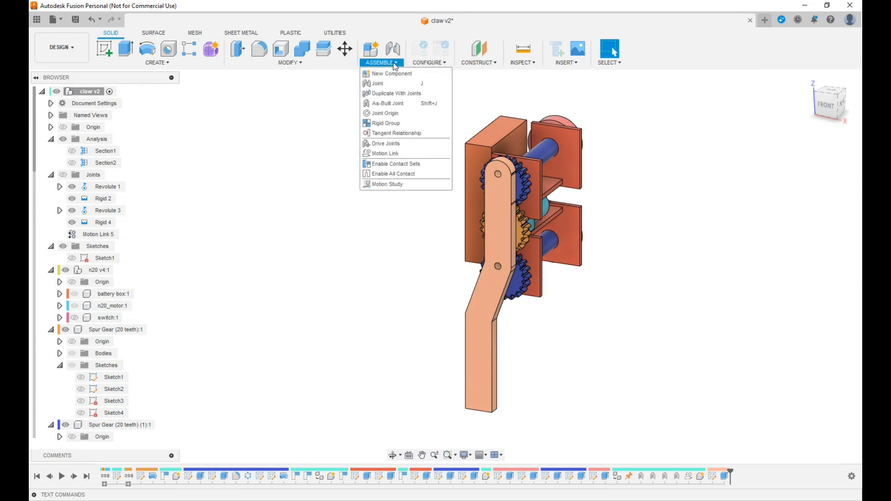
left_click(392, 103)
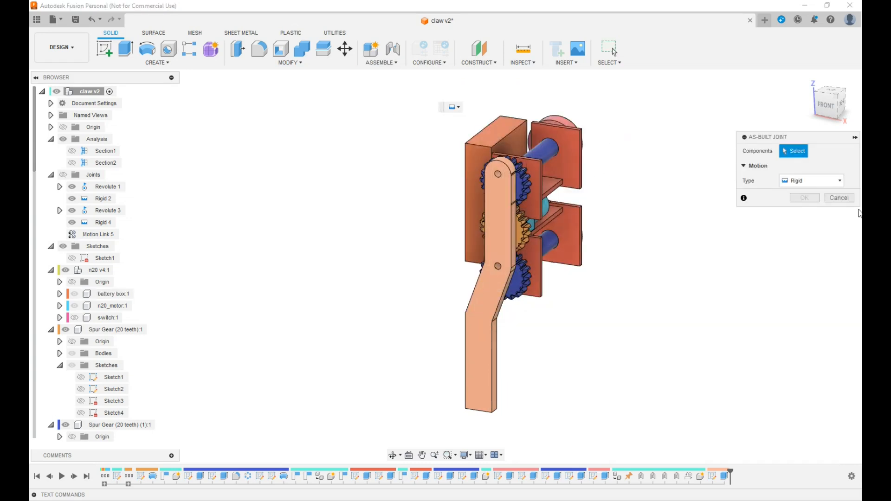
left_click(836, 181)
left_click(808, 204)
left_click(514, 209)
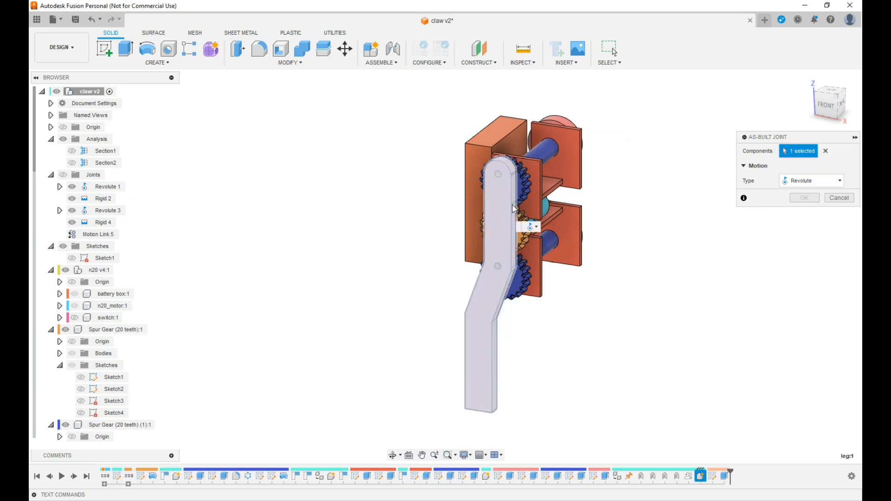
scroll(520, 188, "up", 4)
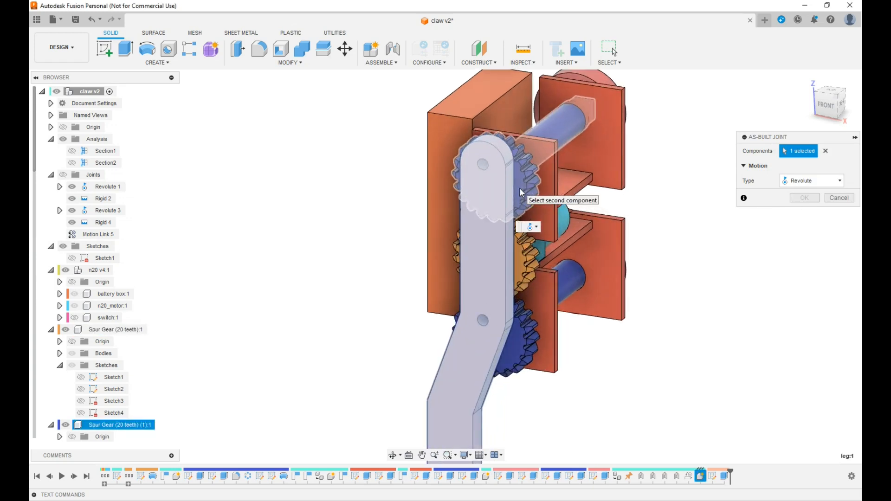
left_click(520, 187)
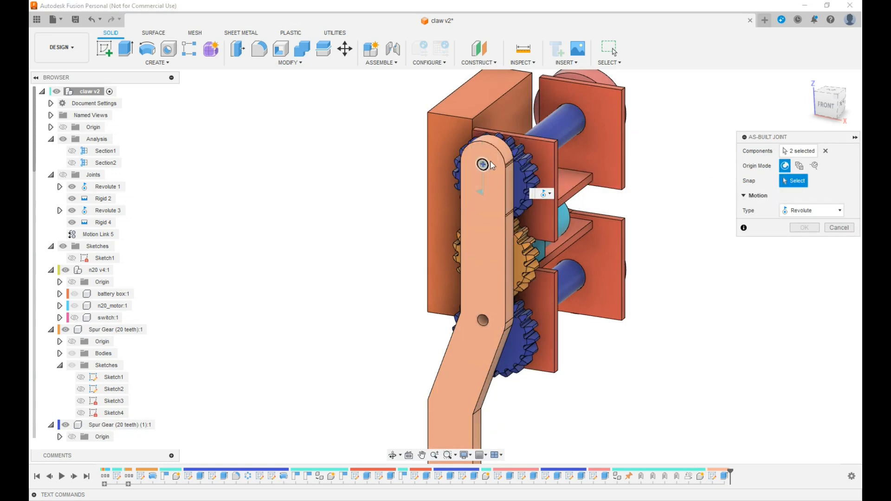
left_click(819, 114)
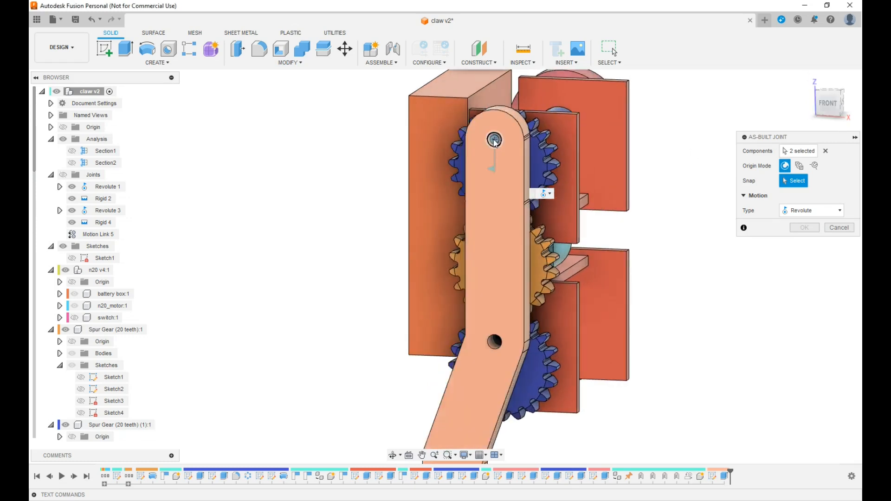
scroll(495, 142, "up", 2)
left_click(495, 143)
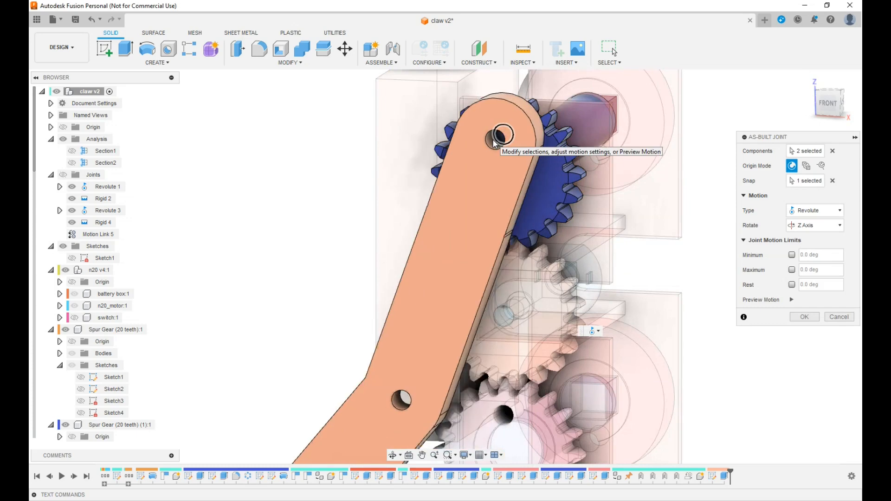
scroll(505, 157, "down", 3)
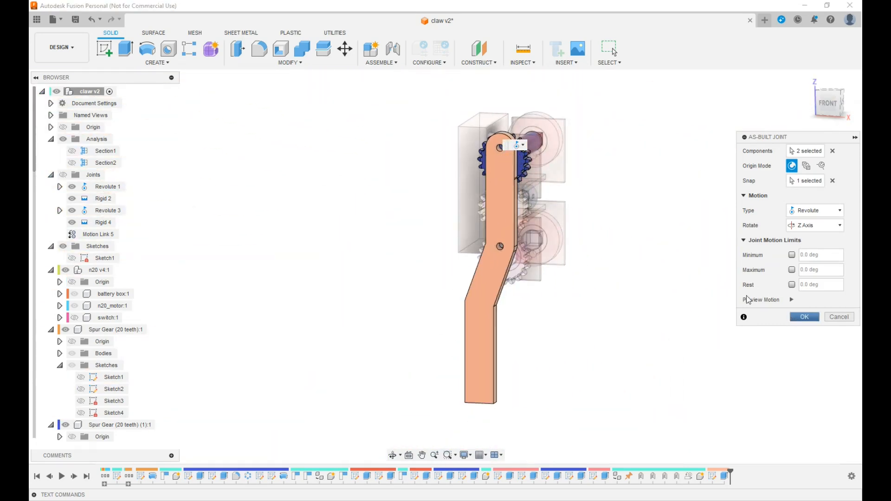
left_click(793, 319)
Step: Create an as-built revolute joint between the leg and the lower blue spur gear, with its origin at the leg's lower hole
right_click(605, 227)
left_click(609, 195)
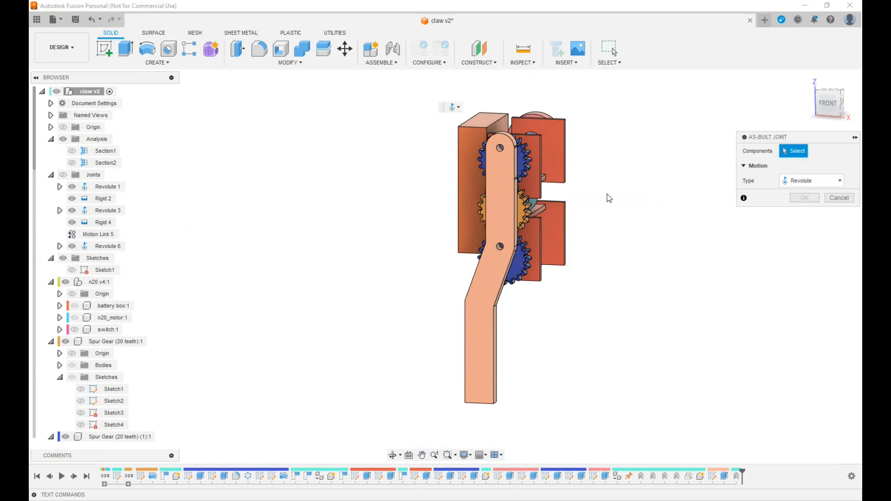
left_click(510, 232)
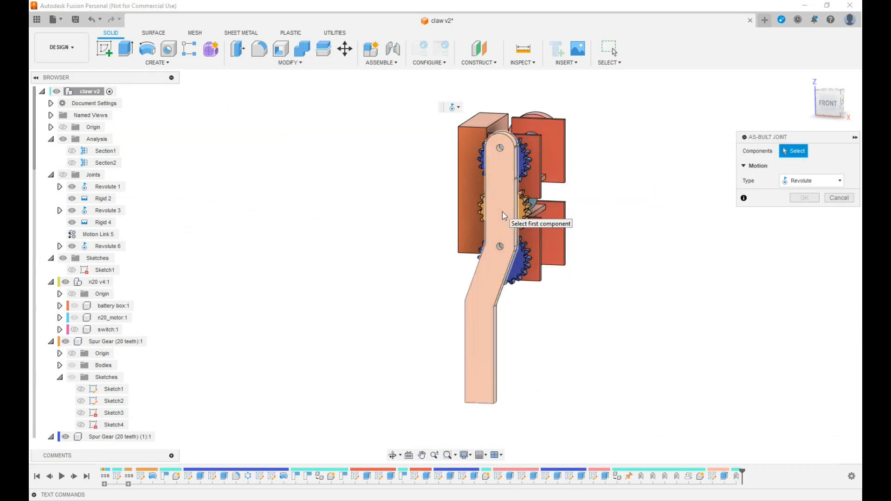
left_click(521, 265)
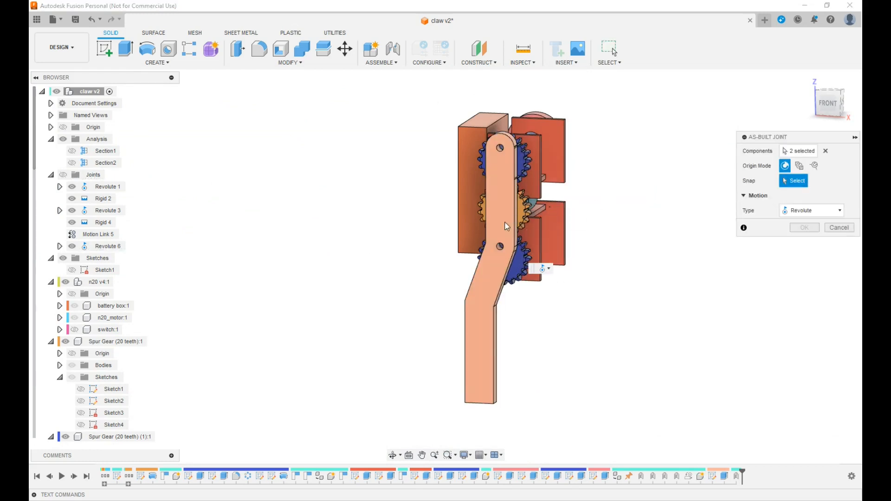
scroll(499, 246, "up", 5)
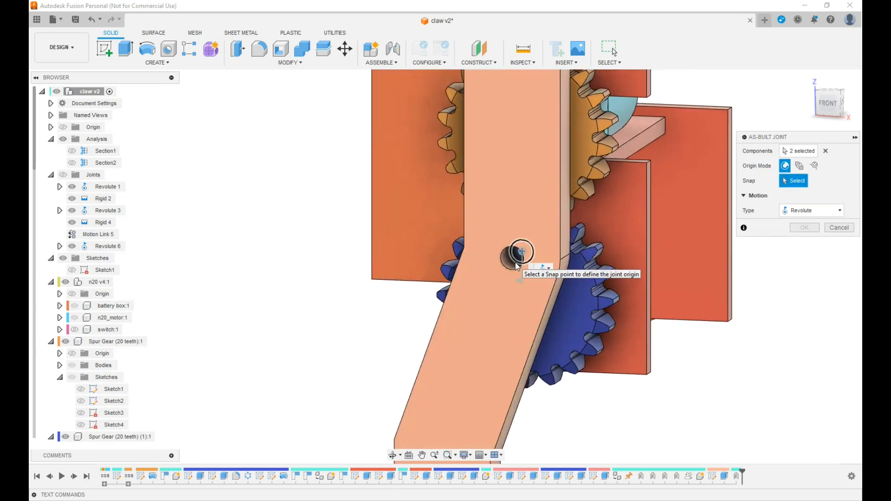
left_click(514, 260)
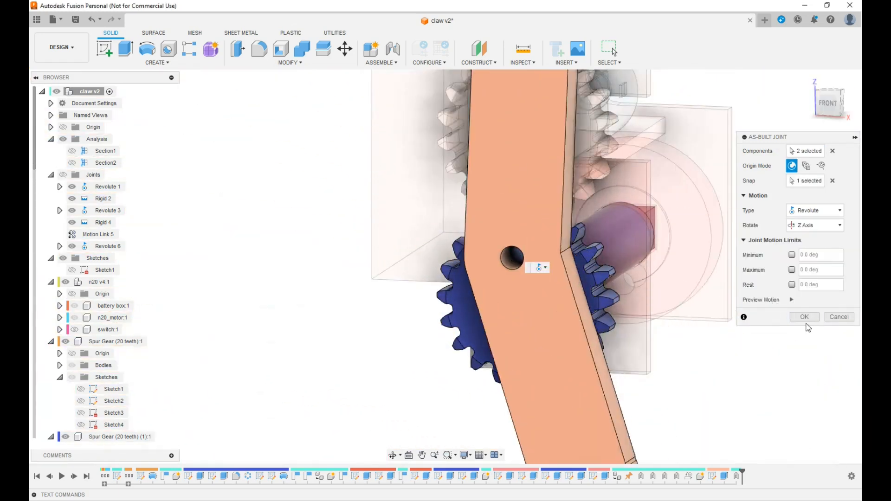
left_click(805, 317)
scroll(626, 260, "down", 3)
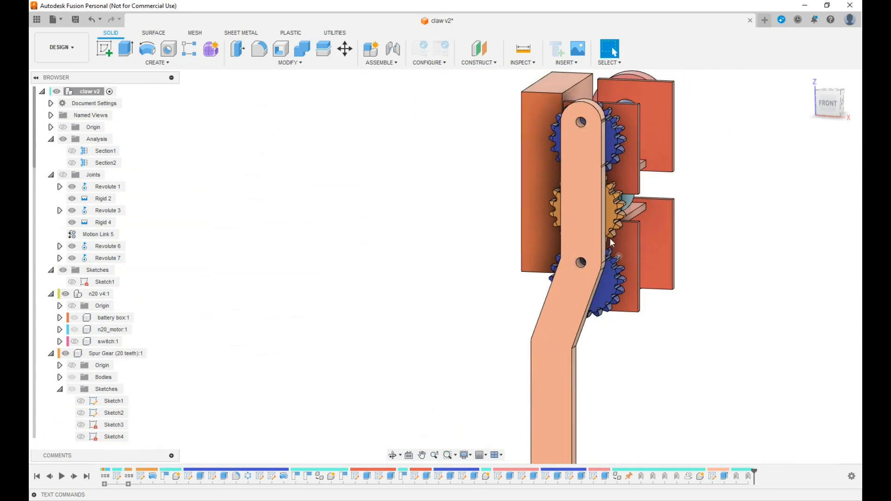
Step: Animate the joint relationships of Revolute 1, check the leg's motion from the front, and revert the components to their captured position
middle_click_drag(793, 199, 696, 215)
mouse_move(522, 159)
left_mouse_down()
mouse_move(521, 177)
mouse_move(521, 161)
left_mouse_up()
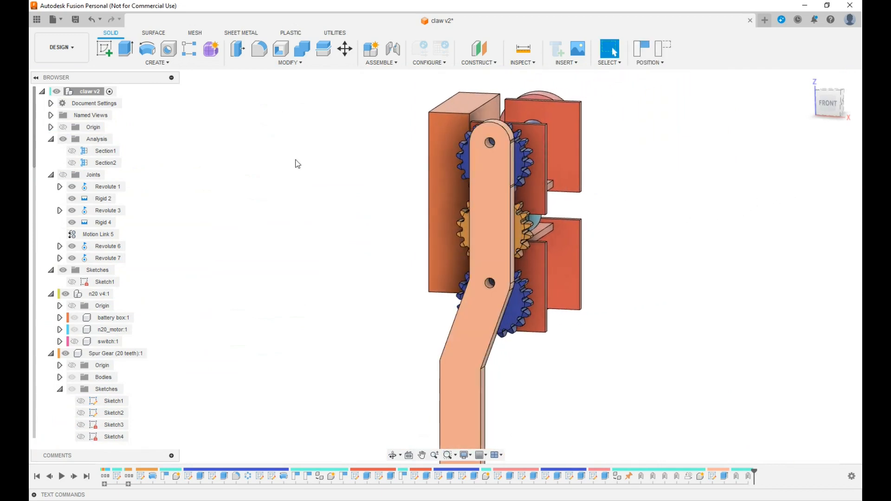
right_click(110, 188)
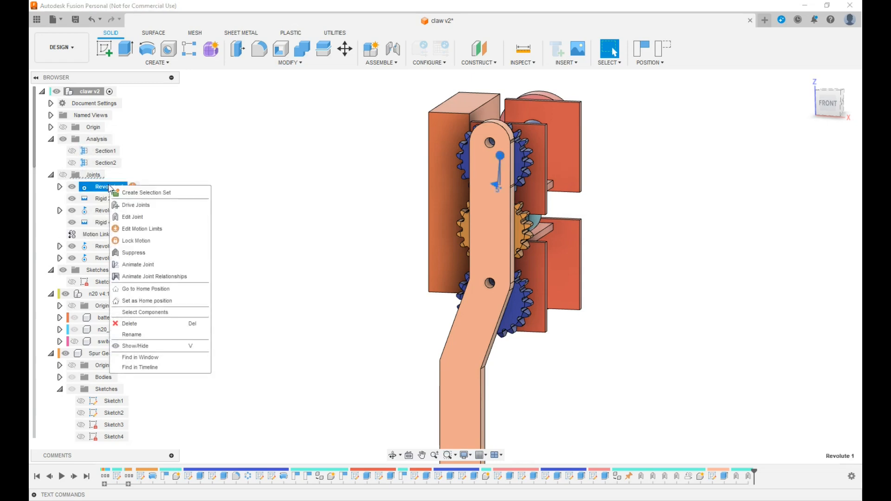
left_click(161, 277)
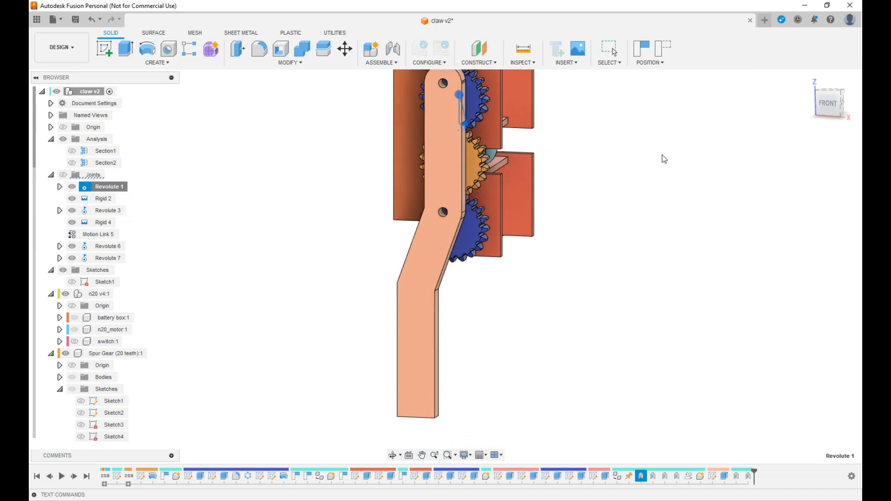
scroll(659, 157, "down", 1)
middle_click_drag(649, 160, 639, 193)
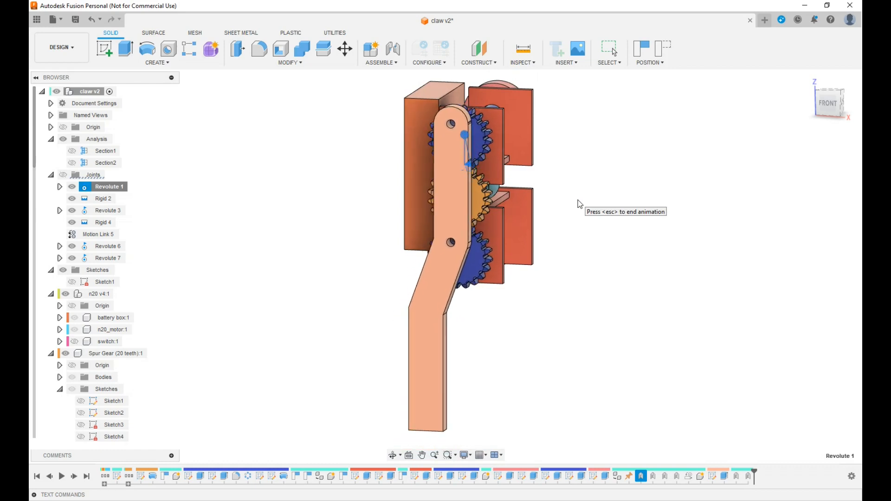
left_click(824, 108)
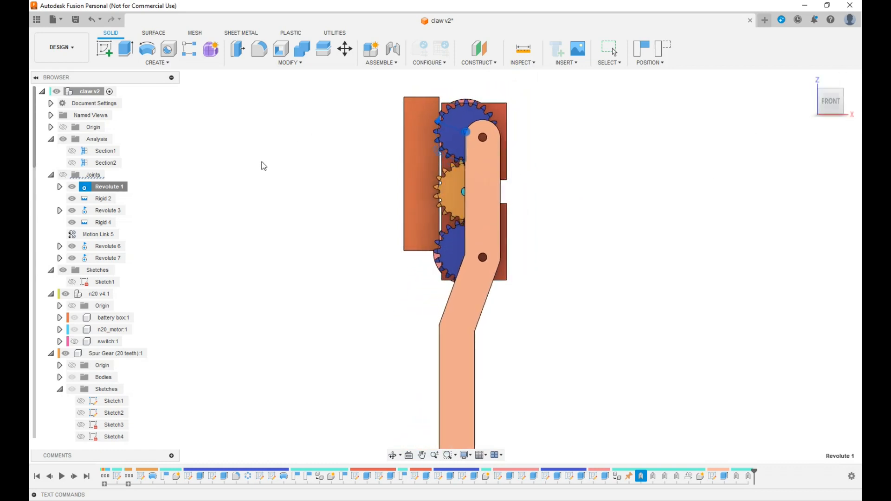
key("Escape")
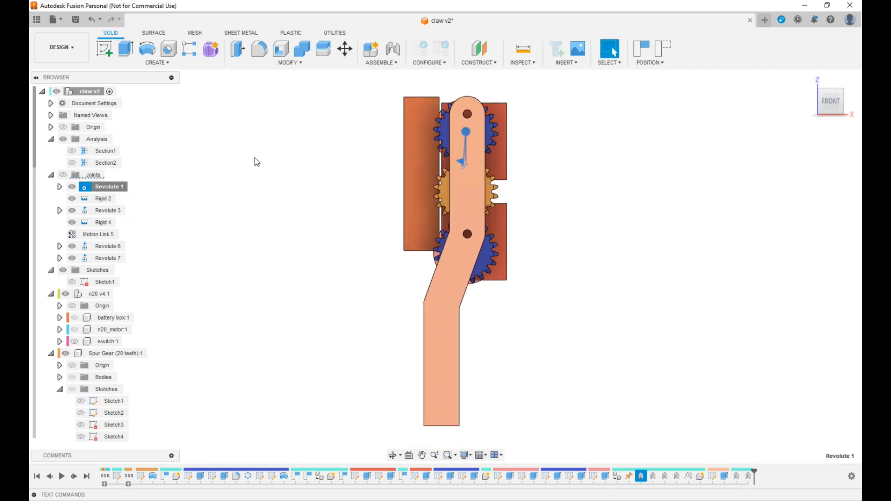
left_click(665, 49)
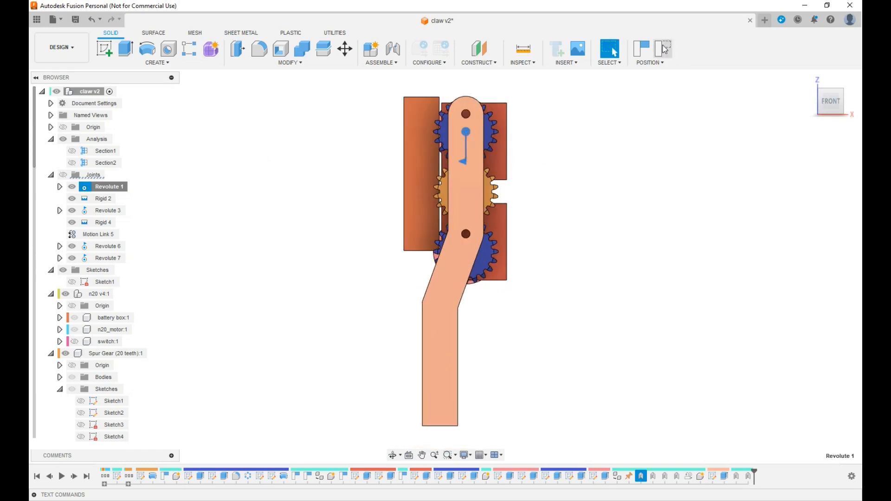
left_click_drag(831, 110, 829, 116)
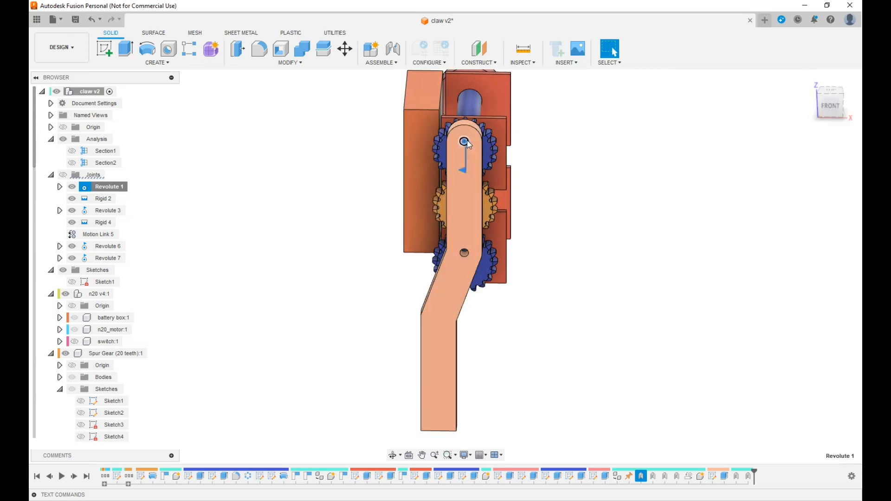
left_click(830, 106)
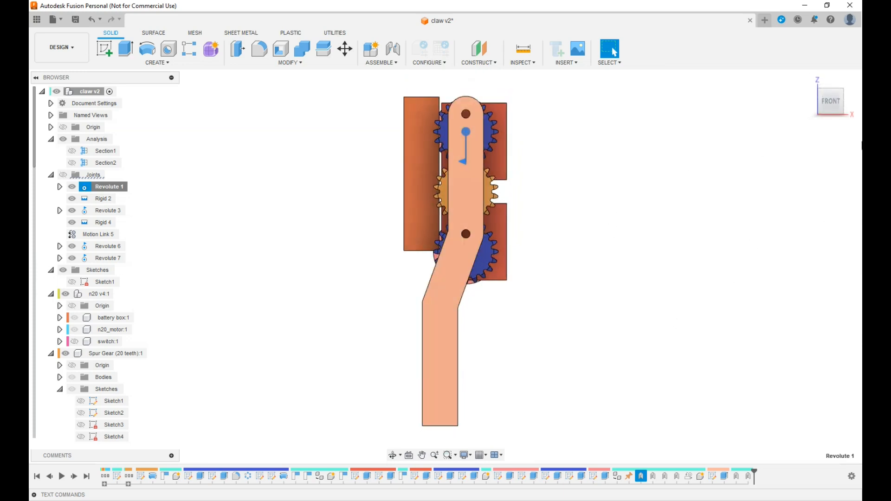
Step: Create an active internal standard component named foot under the top-level claw v2 assembly
left_click_drag(830, 111, 846, 113)
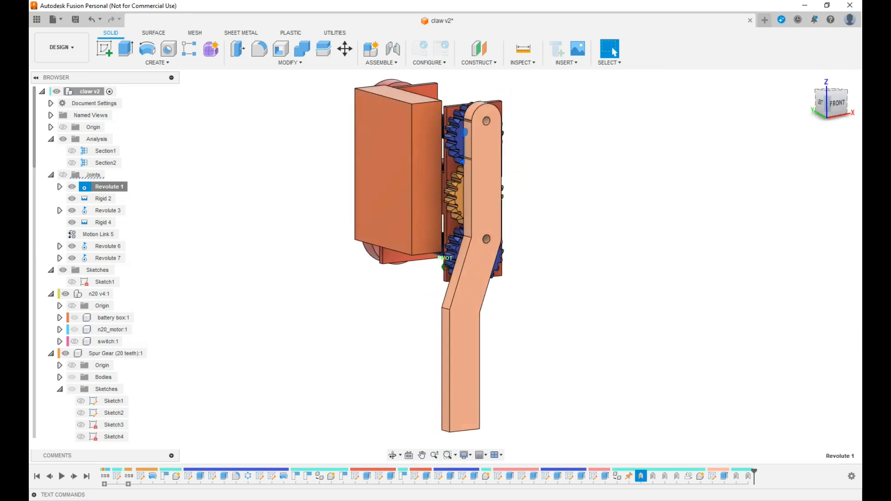
scroll(589, 319, "down", 1)
middle_click_drag(589, 319, 583, 264)
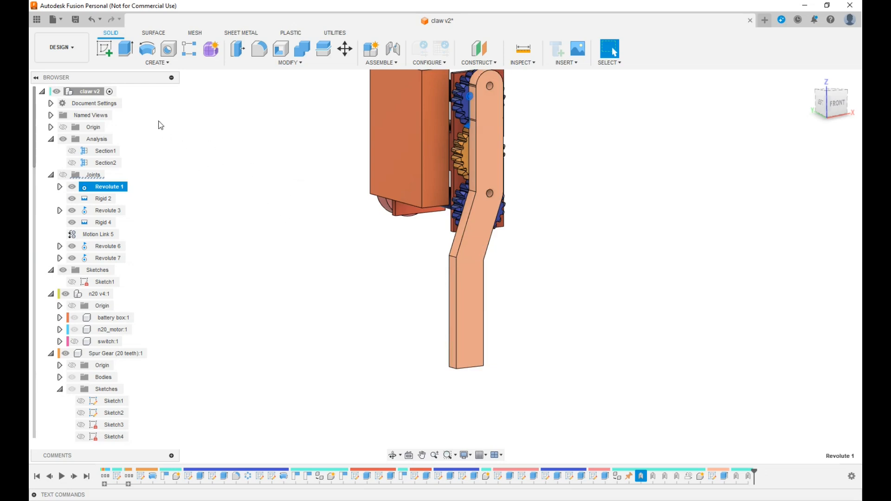
right_click(93, 92)
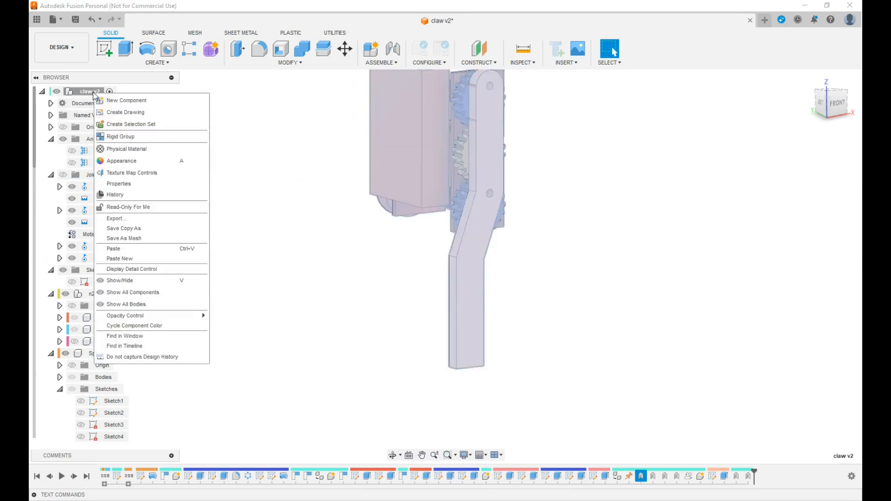
left_click(136, 105)
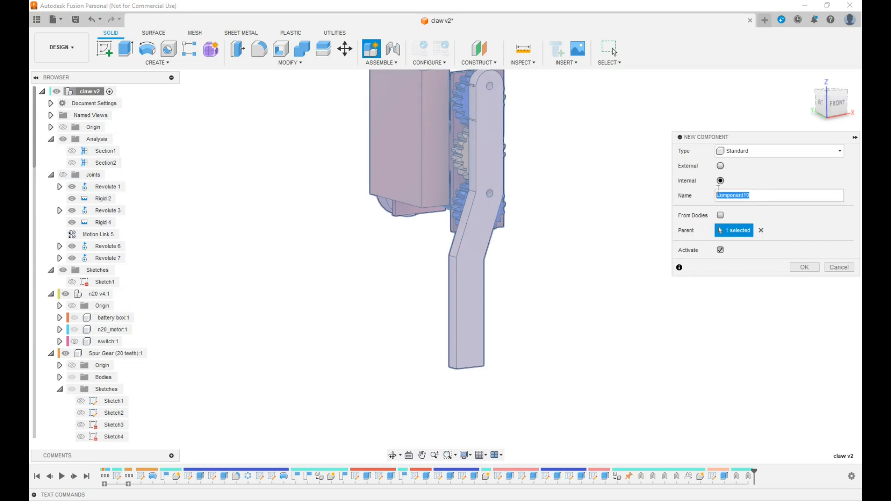
type("foot")
key("Return")
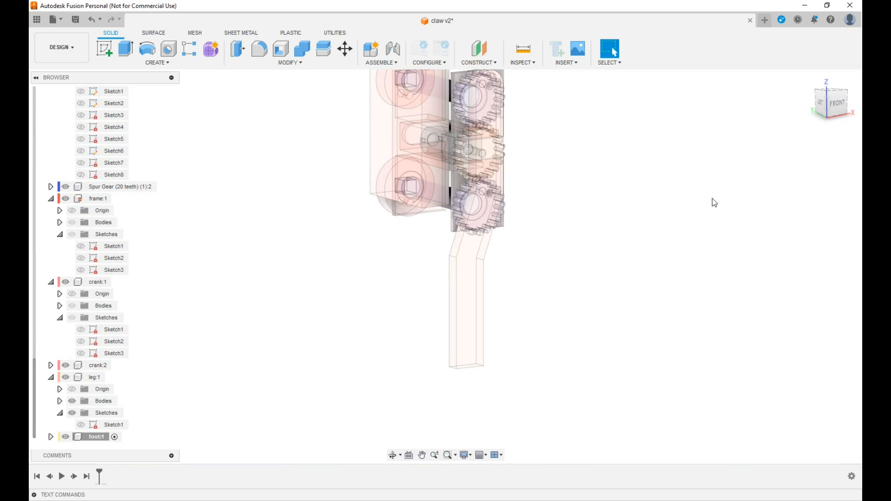
Step: Start a sketch on the leg's front face and project the leg's outline into it
left_click(470, 355)
left_click(104, 48)
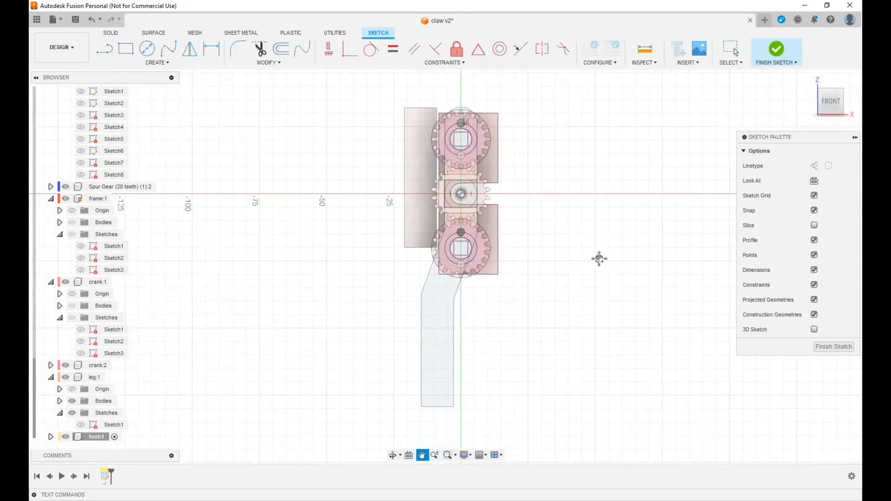
key("p")
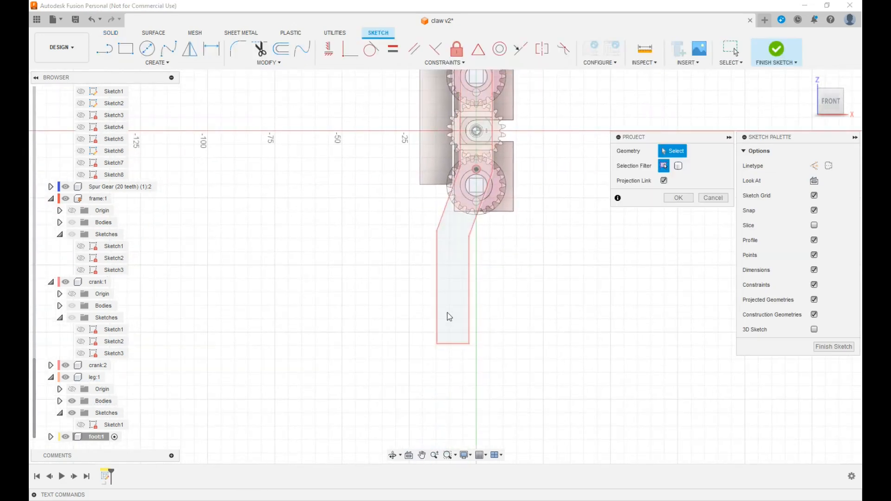
left_click(447, 315)
left_click(679, 198)
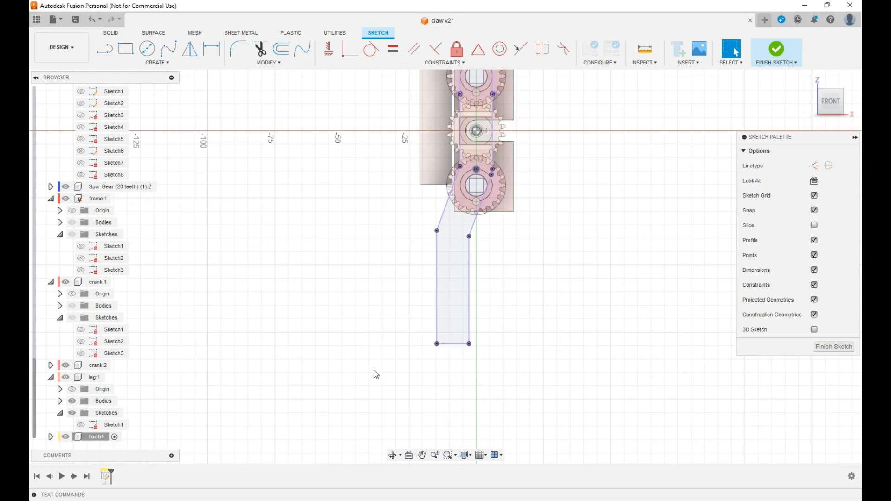
Step: Sketch a closed six-sided foot profile around the leg's lower end, with a horizontal base about 60 mm long and sloping upper sides
key("l")
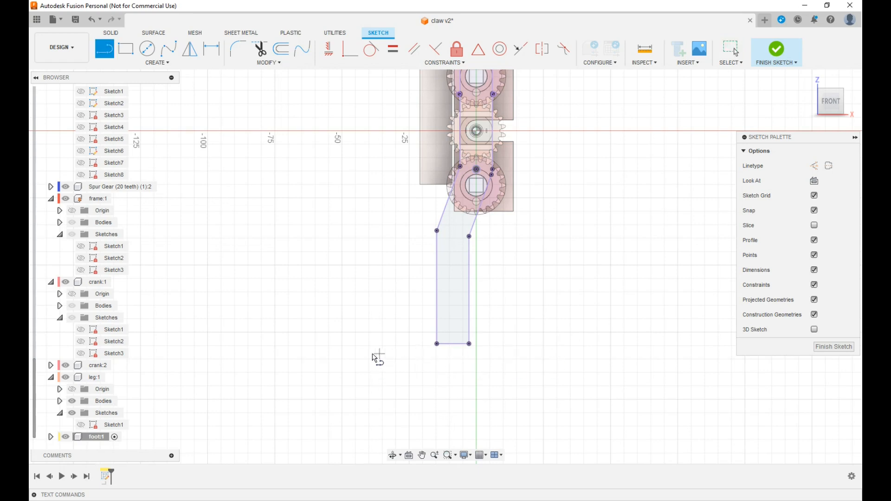
left_click(369, 359)
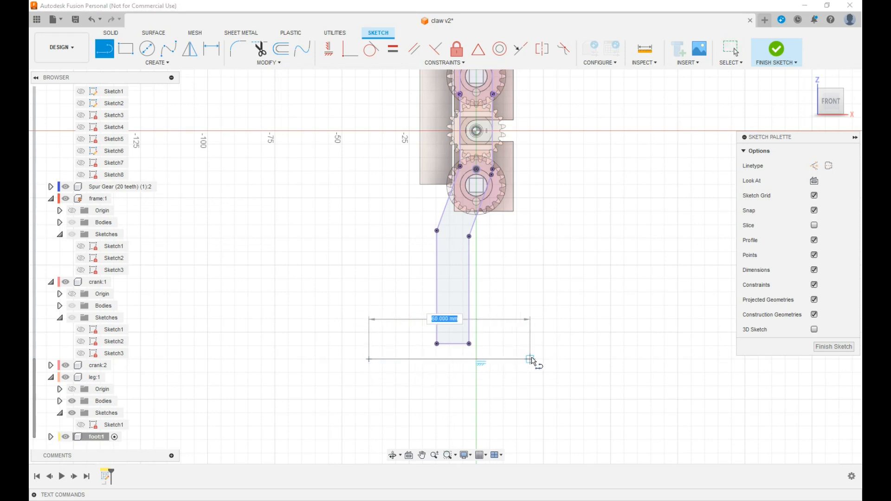
left_click(532, 359)
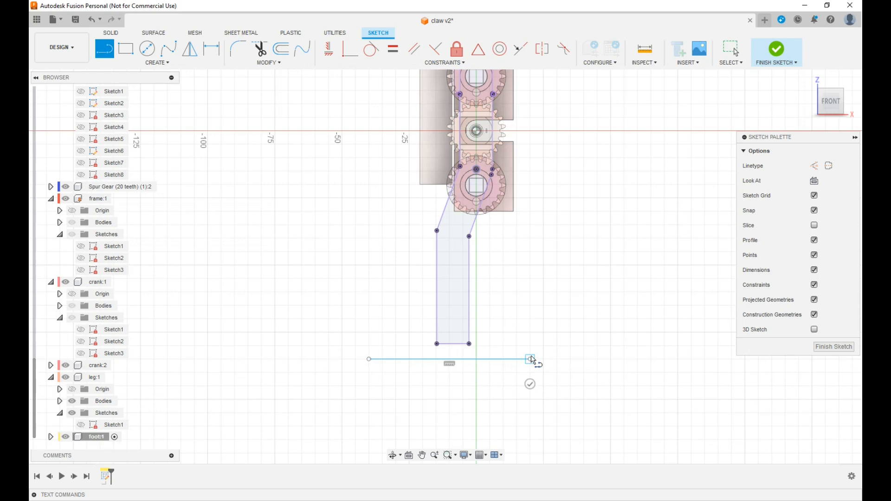
left_click(531, 343)
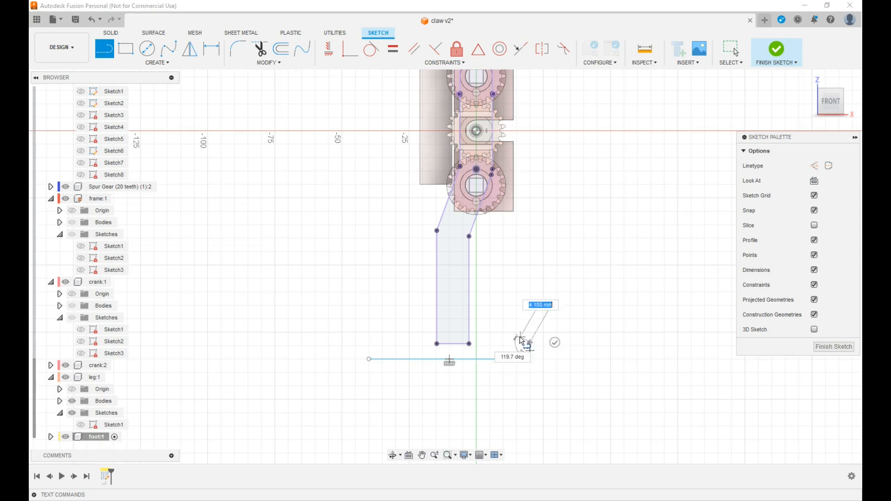
left_click(479, 327)
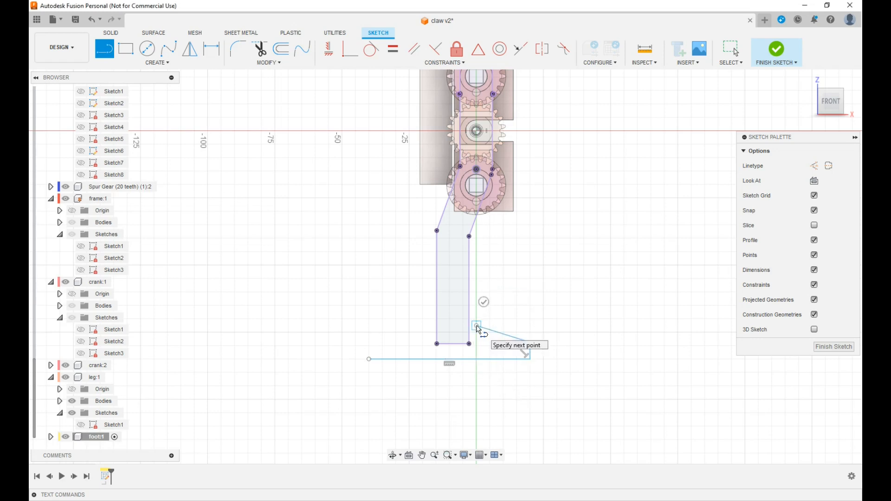
left_click(422, 326)
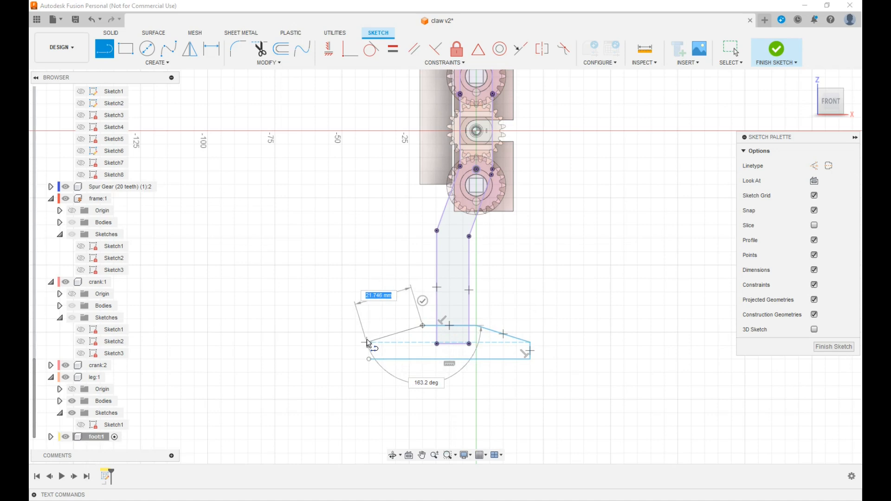
left_click(367, 342)
left_click(369, 359)
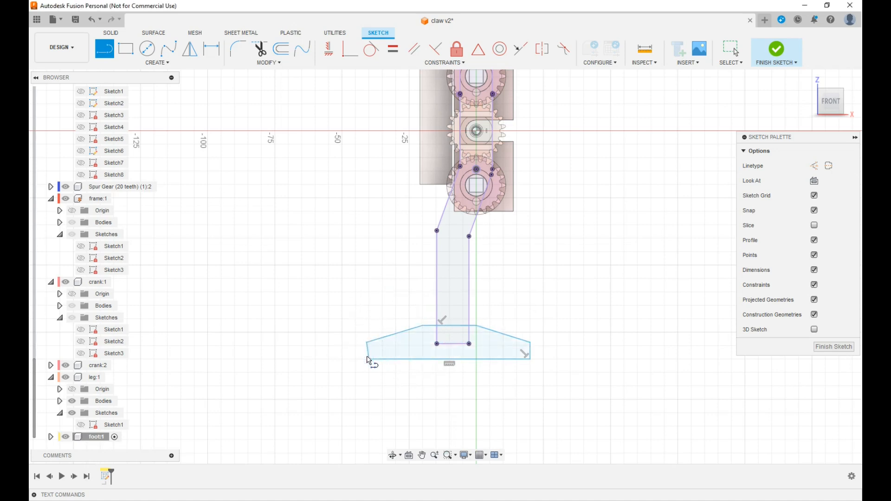
Step: Constrain the short left side of the foot profile perpendicular to its base line
left_click(437, 49)
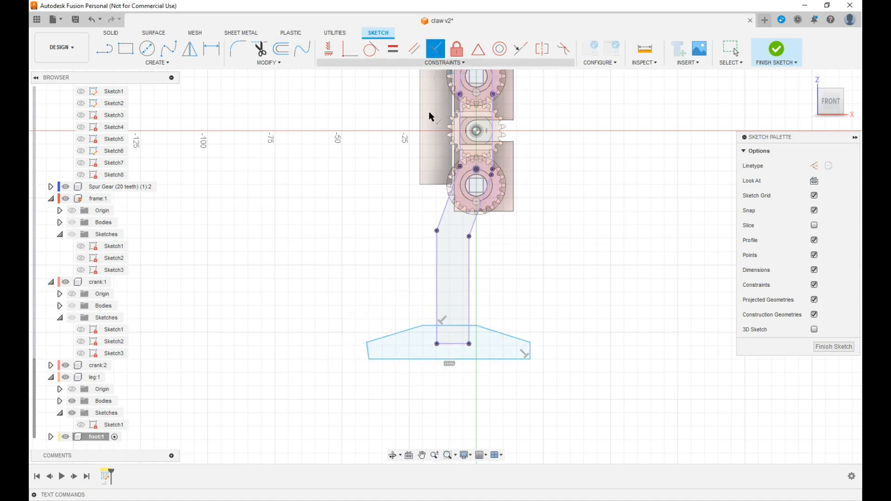
left_click(378, 359)
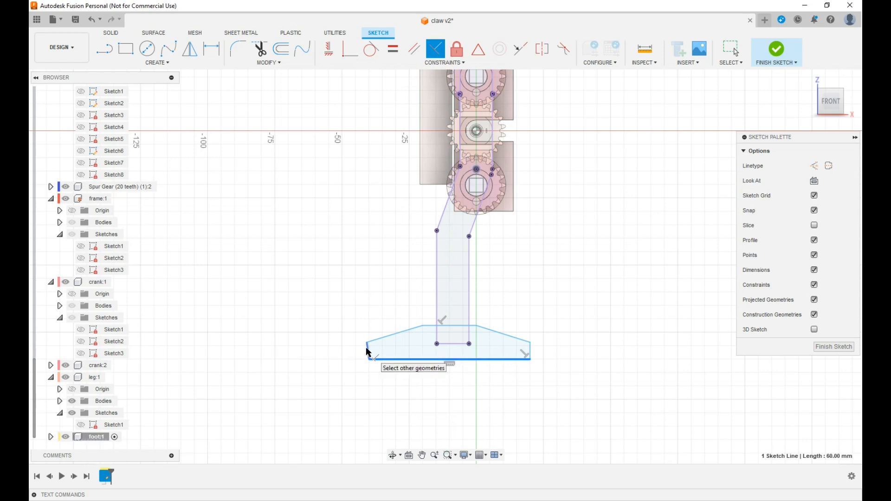
left_click(367, 351)
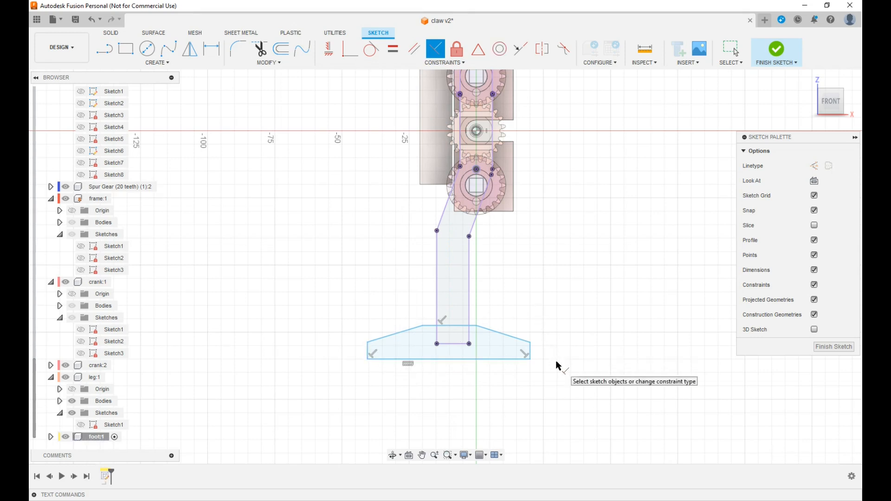
key("Escape")
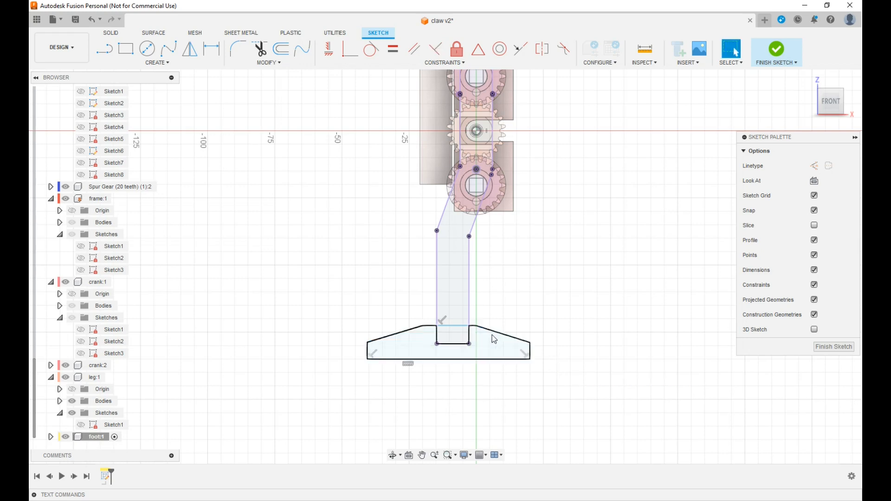
Step: Reshape the foot profile by moving its upper edge's corners outward past the leg and shifting its short right side slightly outward
mouse_move(457, 330)
left_mouse_down()
mouse_move(456, 316)
mouse_move(464, 321)
left_mouse_up()
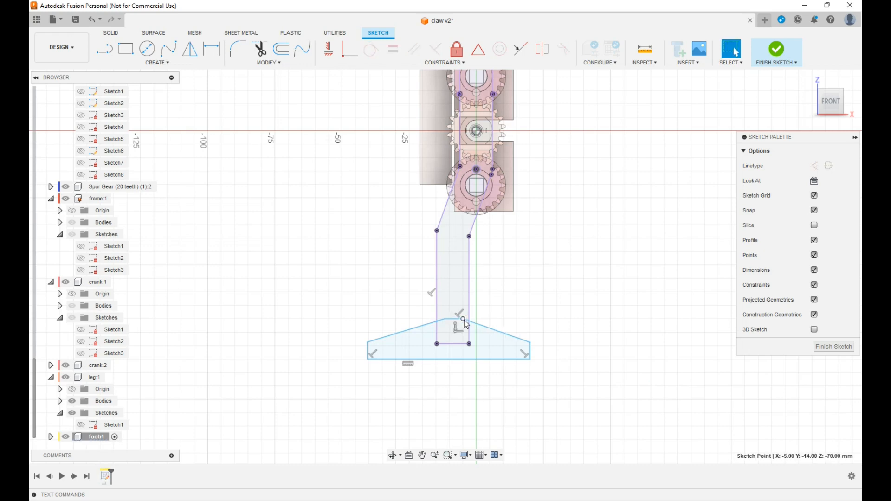
mouse_move(465, 321)
left_mouse_down()
mouse_move(491, 320)
mouse_move(431, 321)
left_mouse_up()
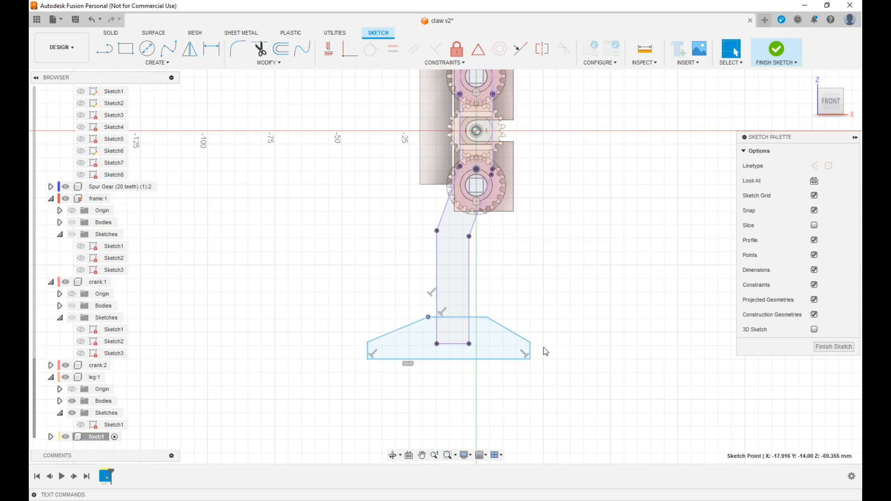
left_click_drag(530, 356, 535, 355)
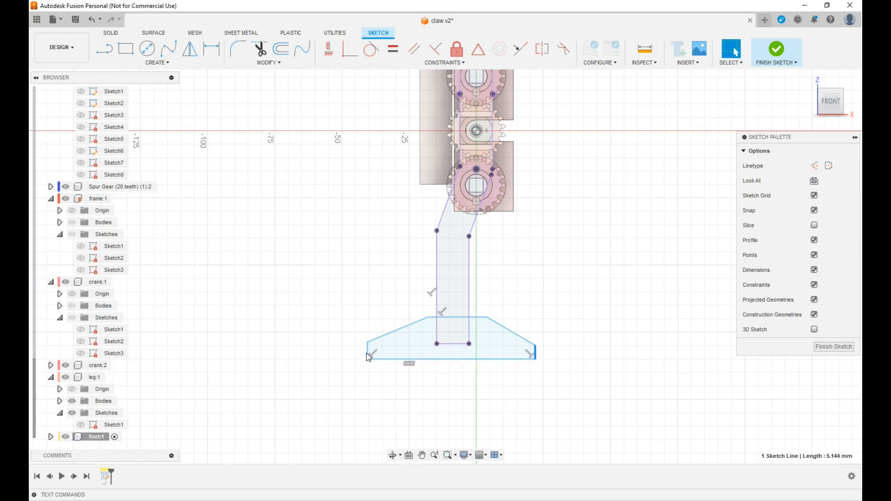
Step: Constrain the two short vertical sides of the foot profile to equal length
left_click(393, 49)
left_click(371, 349)
left_click(534, 354)
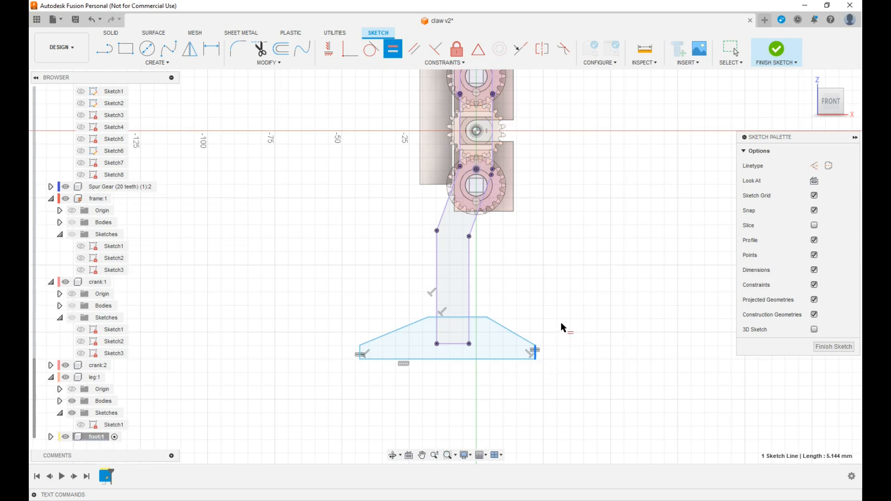
left_click(506, 330)
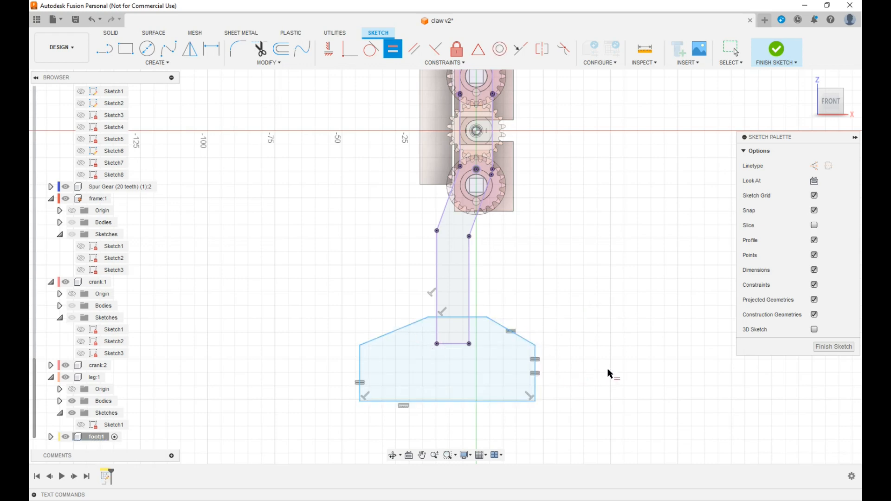
key("Escape")
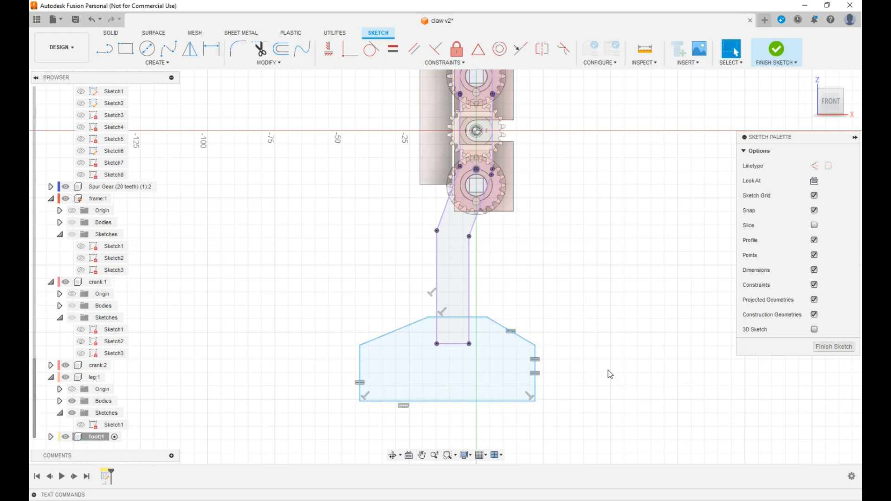
key("ctrl+z")
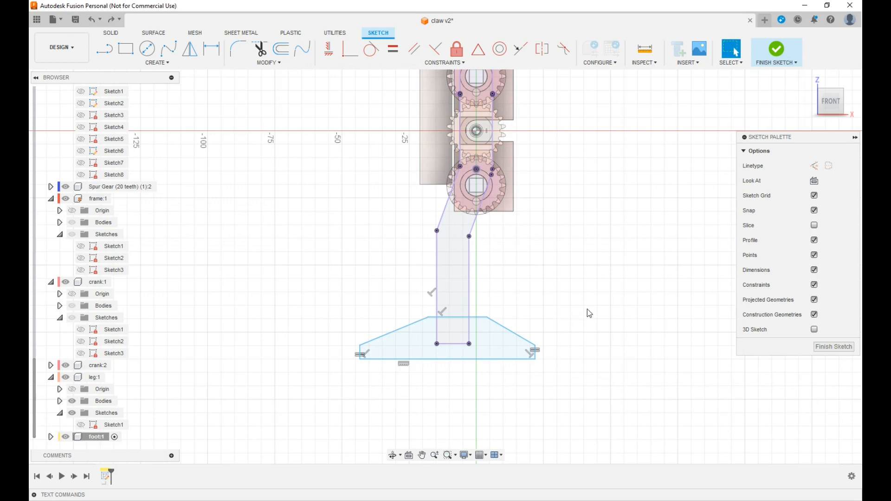
Step: Constrain the two sloping upper sides of the foot profile to equal length
left_click(392, 49)
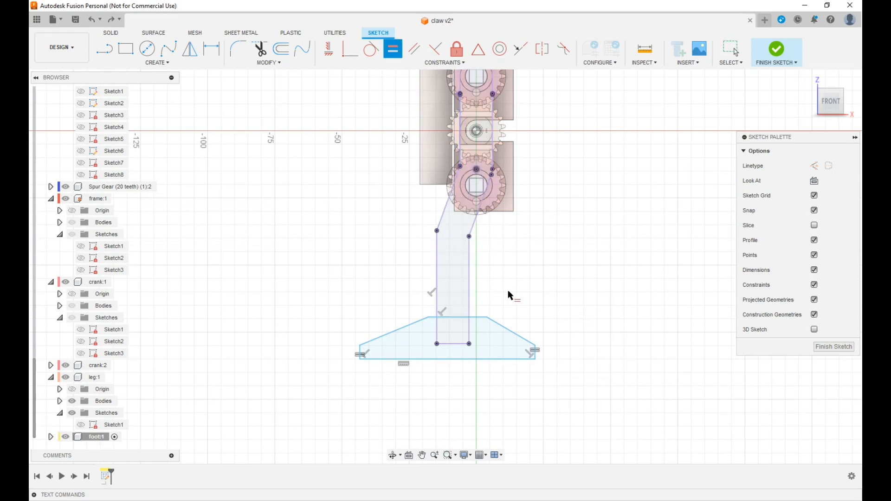
left_click(517, 338)
left_click(412, 325)
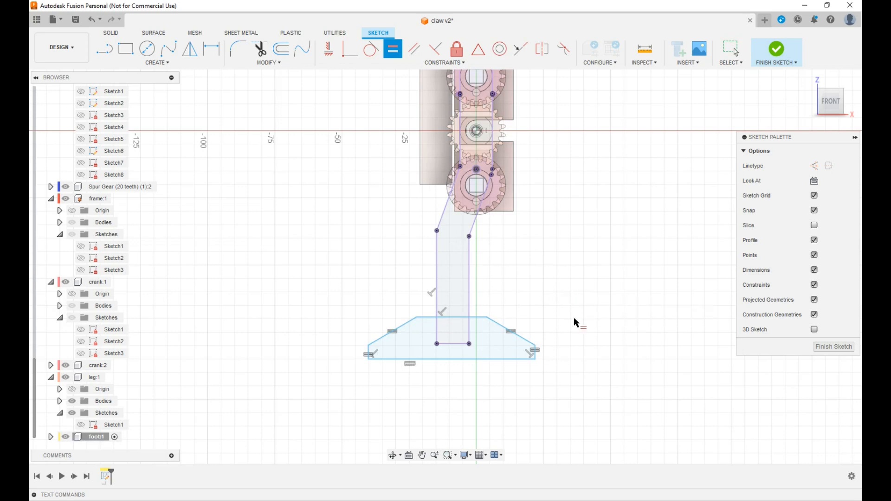
Step: Add a vertical construction line joining the midpoints of the leg's lower edge and the foot's base line
key("l")
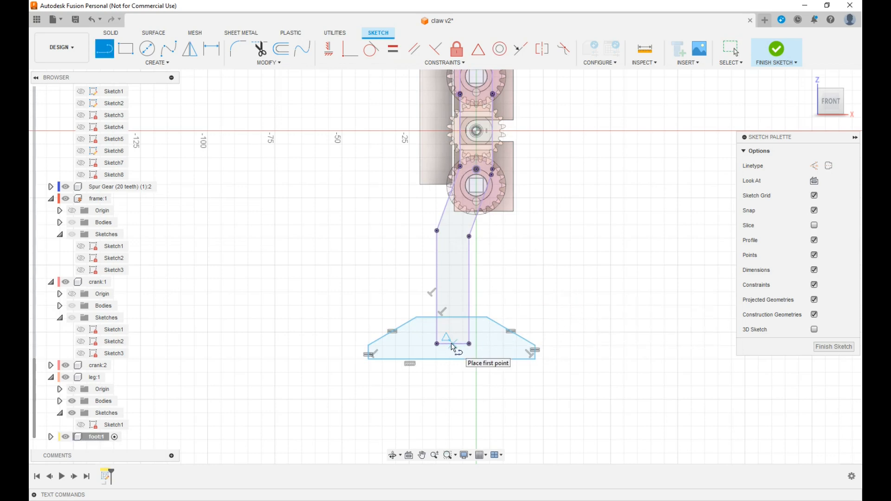
left_click(452, 344)
double_click(453, 361)
key("Escape")
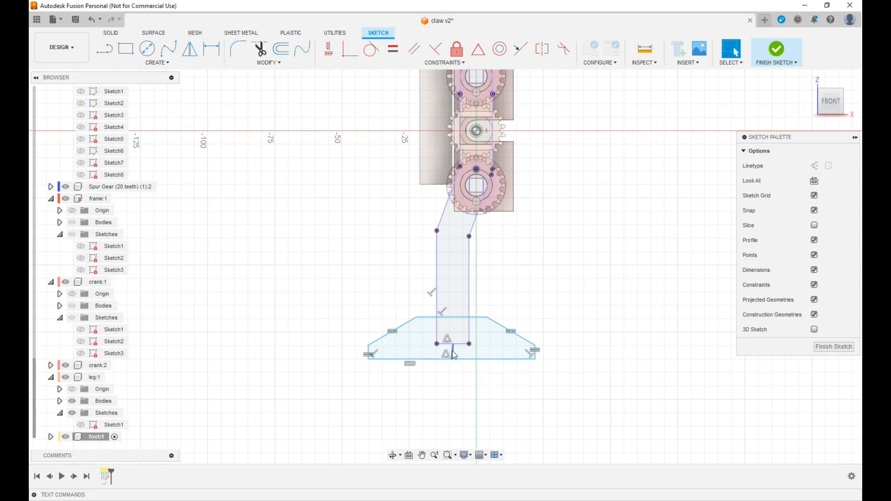
left_click(454, 354)
key("x")
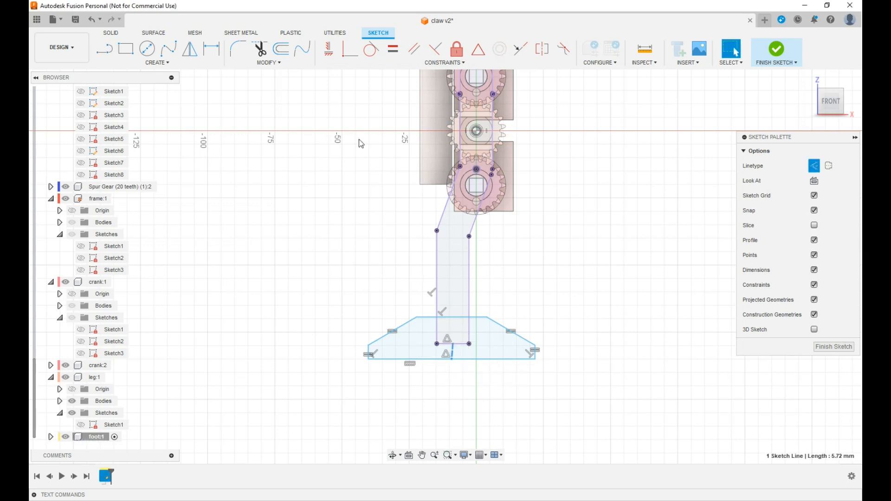
left_click(328, 49)
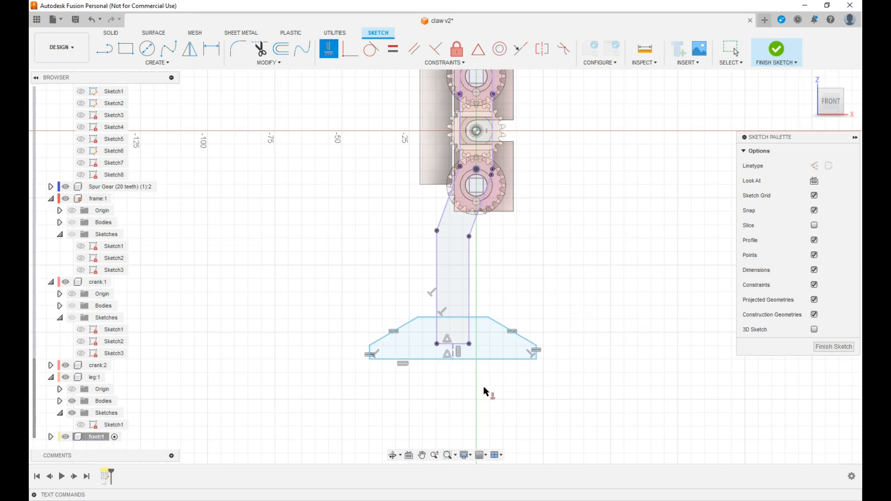
Step: Dimension the distance between the leg's lower edge and the foot's base line to 3 mm
key("d")
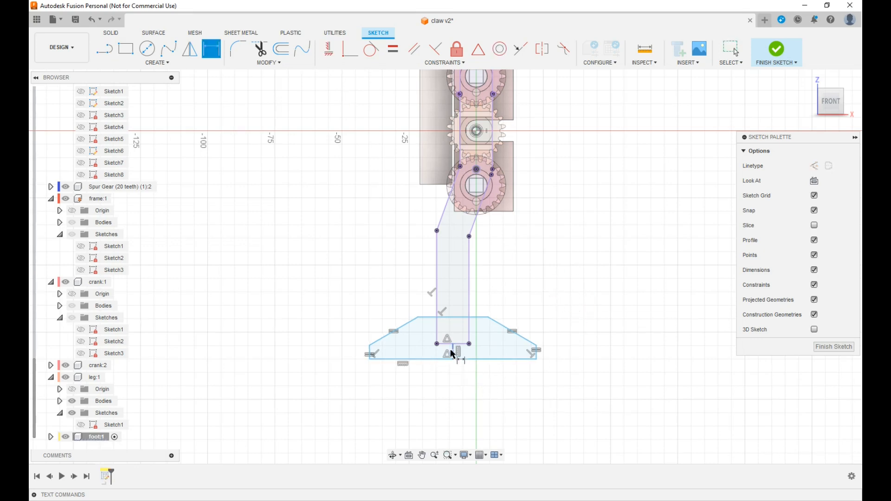
left_click(453, 350)
left_click(472, 389)
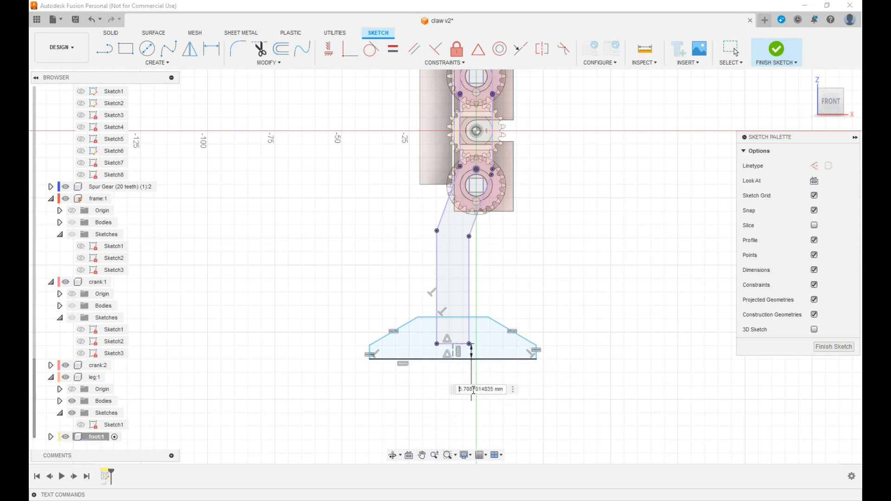
type("3")
key("Return")
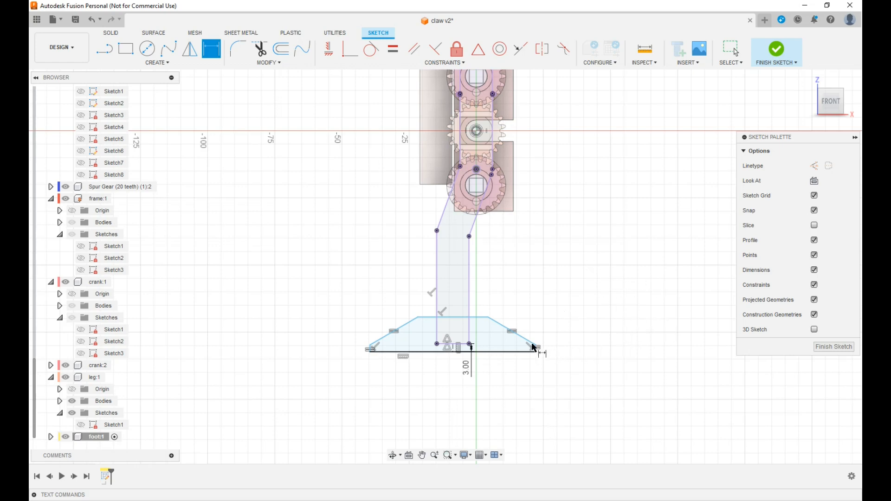
Step: Dimension the short right side of the foot profile to 3 mm
scroll(534, 348, "up", 3)
left_click(540, 357)
left_click(573, 354)
type("3")
key("Return")
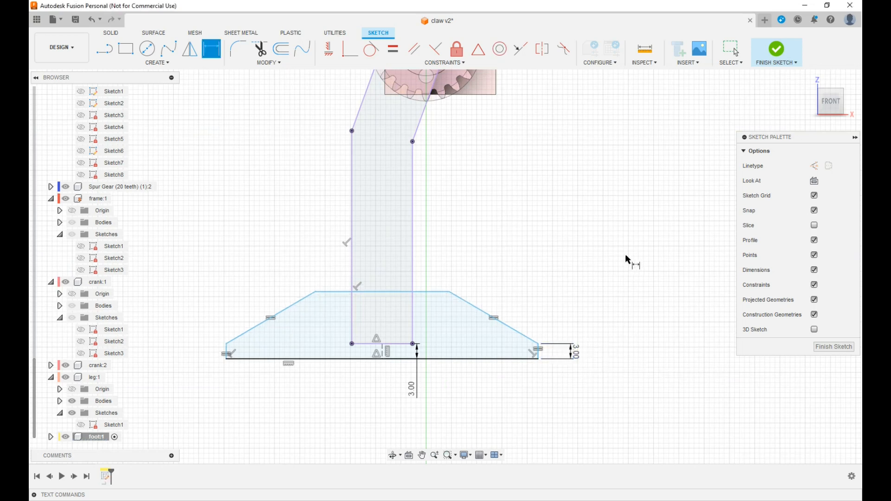
Step: Dimension the foot profile's overall height from base line to upper edge to 12 mm
left_click(447, 358)
left_click(440, 292)
left_click(599, 307)
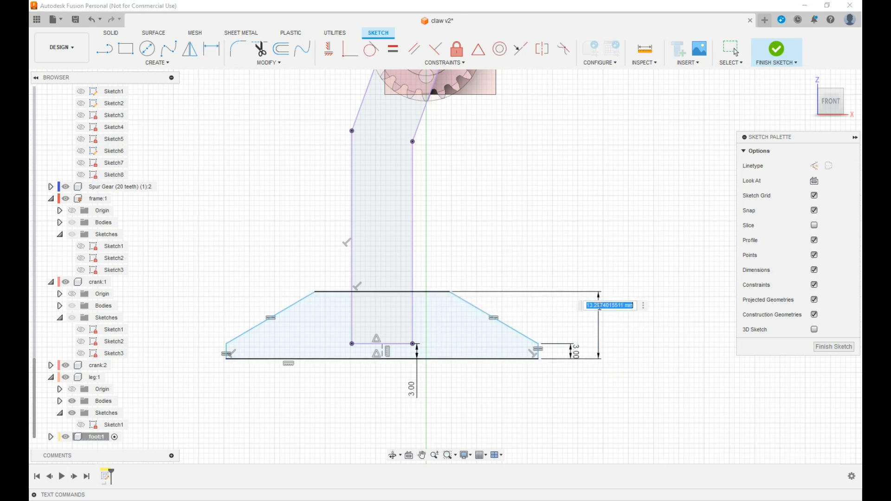
type("12")
key("Return")
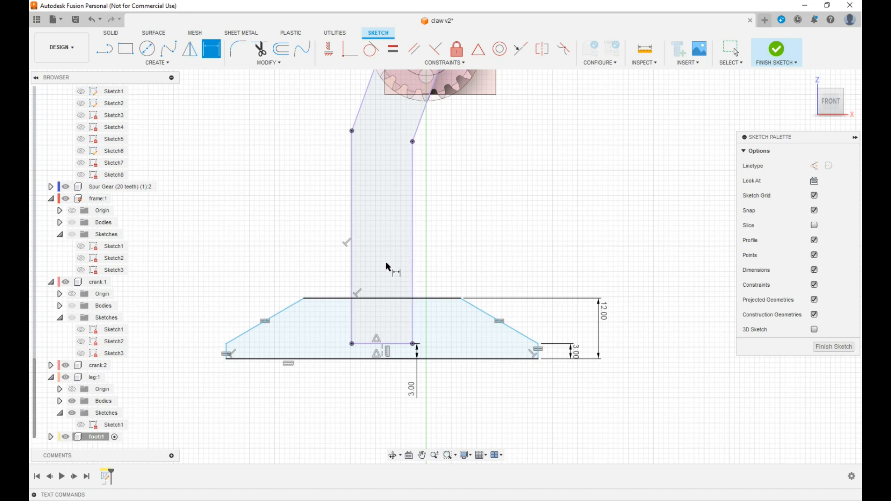
Step: Dimension the angle between the left sloping side and the upper edge of the foot to 135 degrees
left_click(274, 316)
left_click(325, 299)
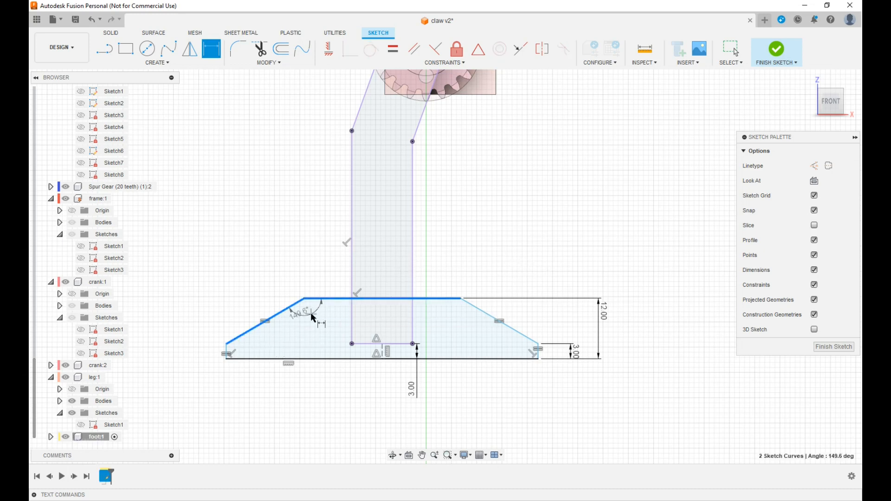
left_click(312, 316)
type("135")
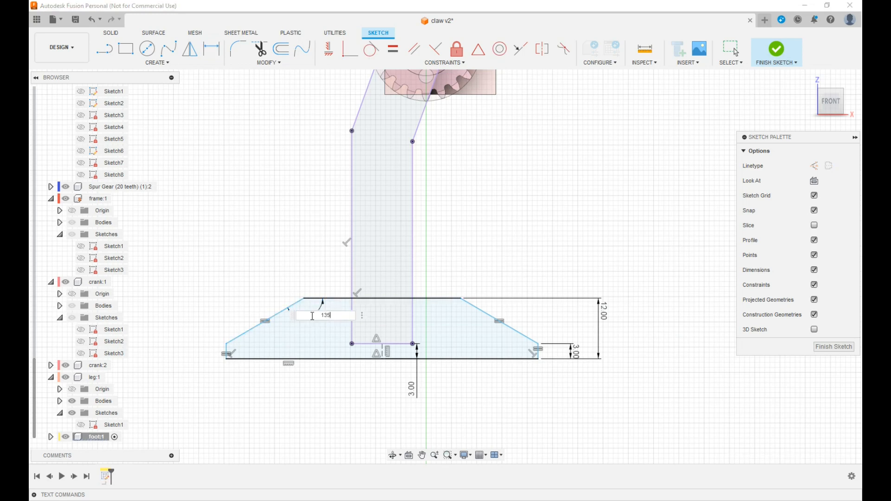
key("Return")
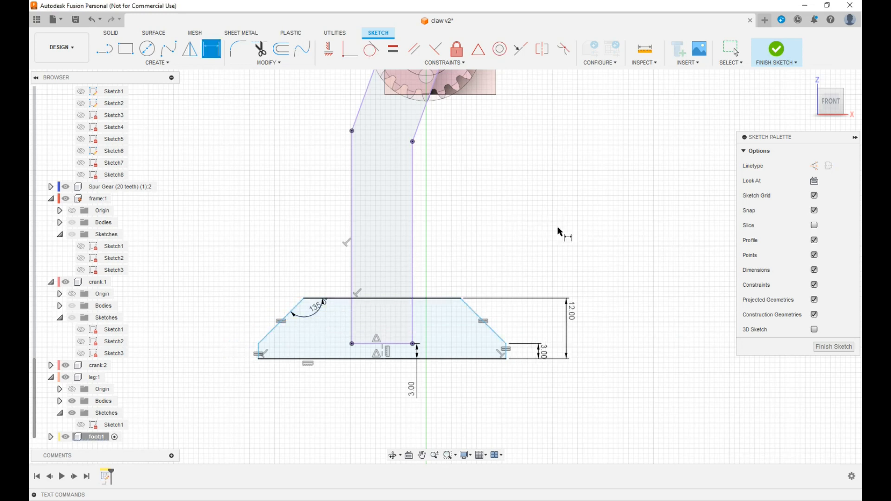
key("Escape")
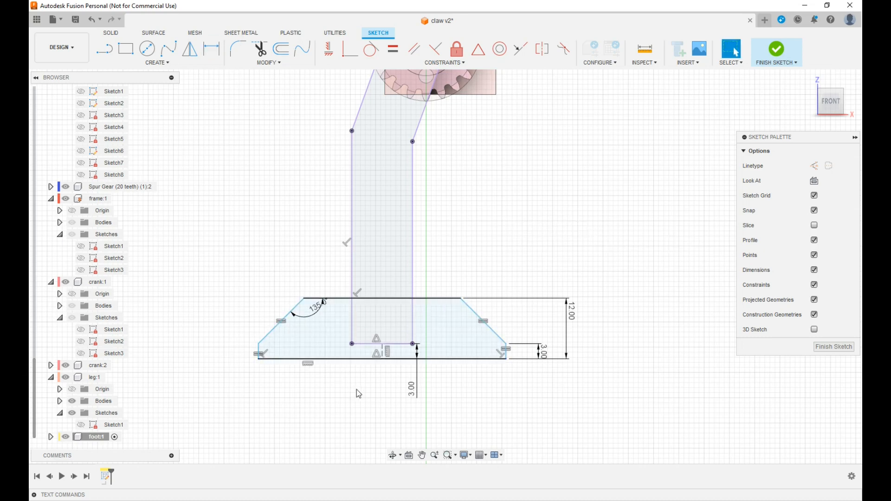
Step: Dimension the foot's base line to 50 mm
key("d")
left_click(373, 360)
left_click(372, 388)
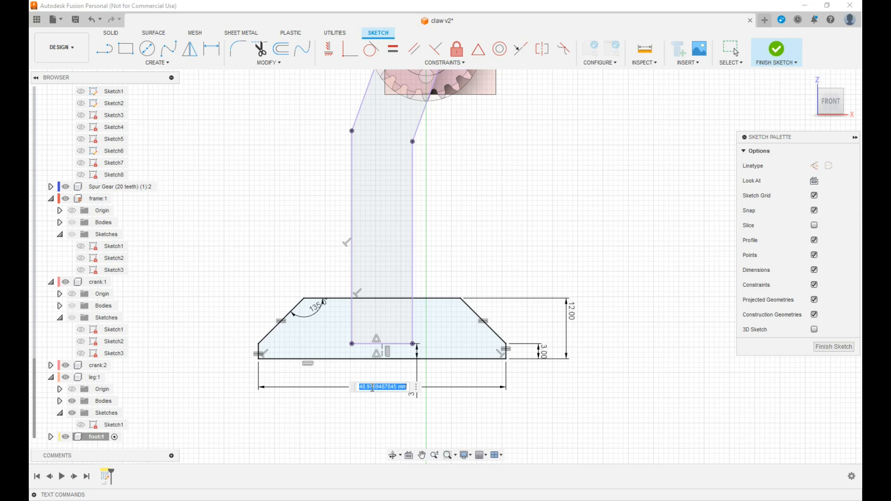
type("50")
key("Return")
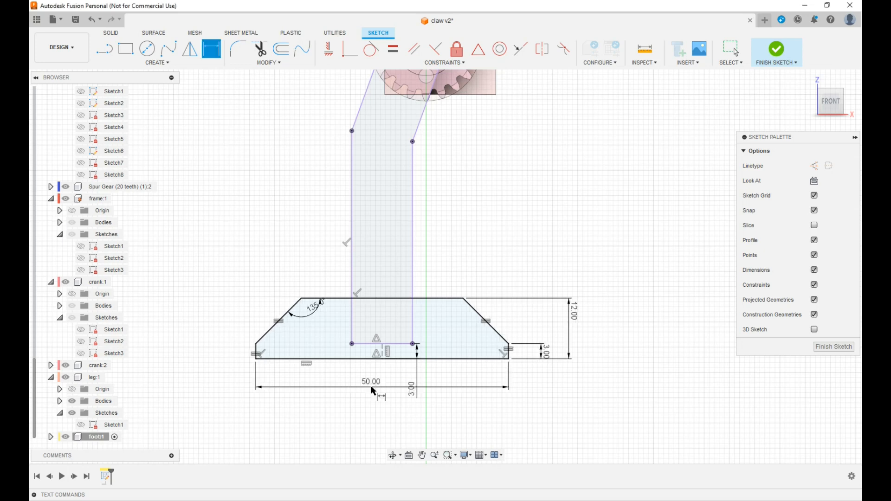
Step: Expand the foot component down to its sketch and finish the foot sketch
left_click(50, 437)
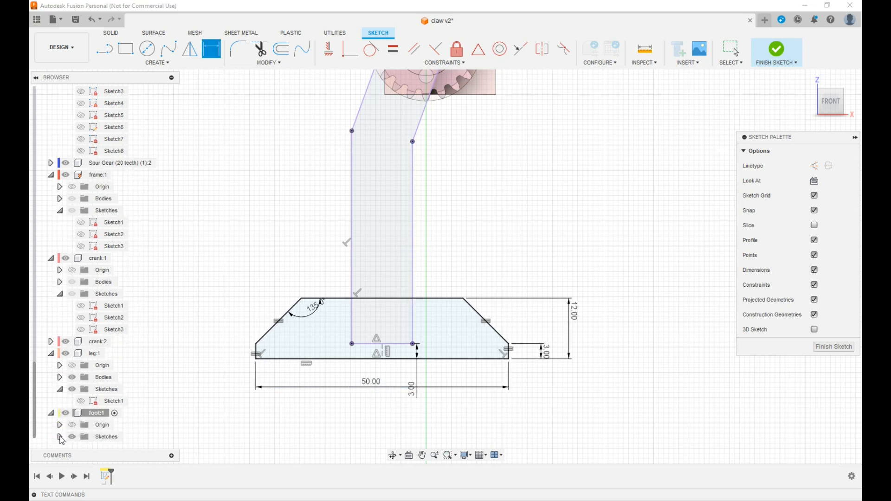
left_click(61, 438)
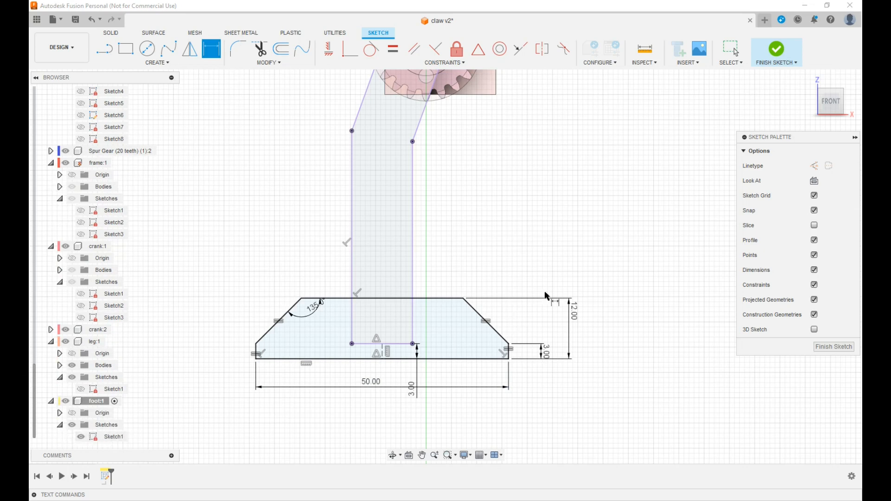
left_click(778, 50)
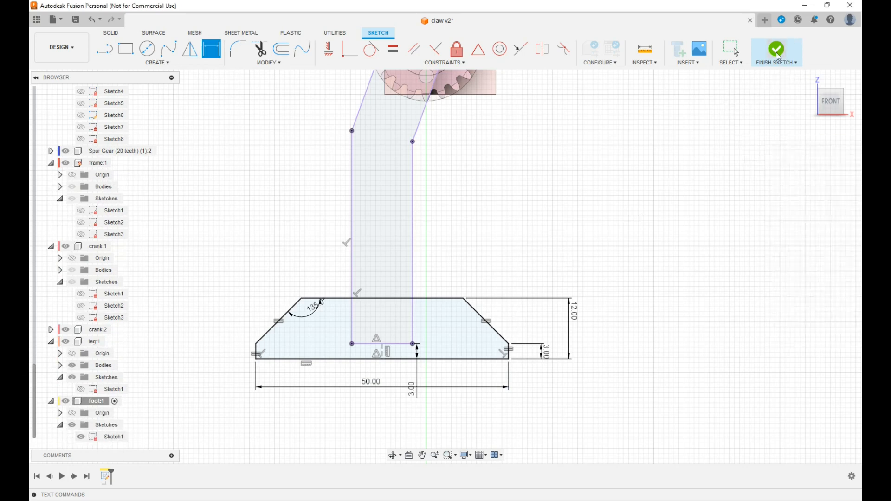
Step: Extrude the whole foot outline, including the area overlapping the leg, 2 mm as a new body
left_click_drag(834, 107, 847, 108)
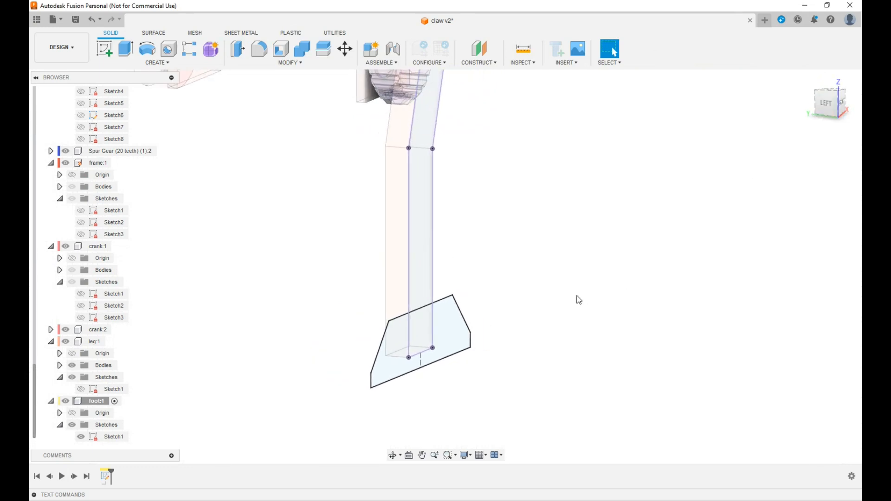
key("e")
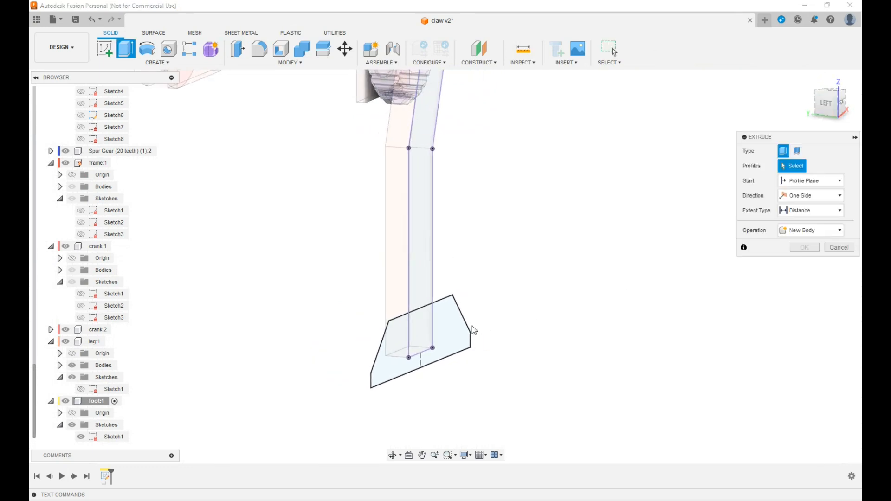
left_click(449, 326)
left_click_drag(430, 355, 438, 356)
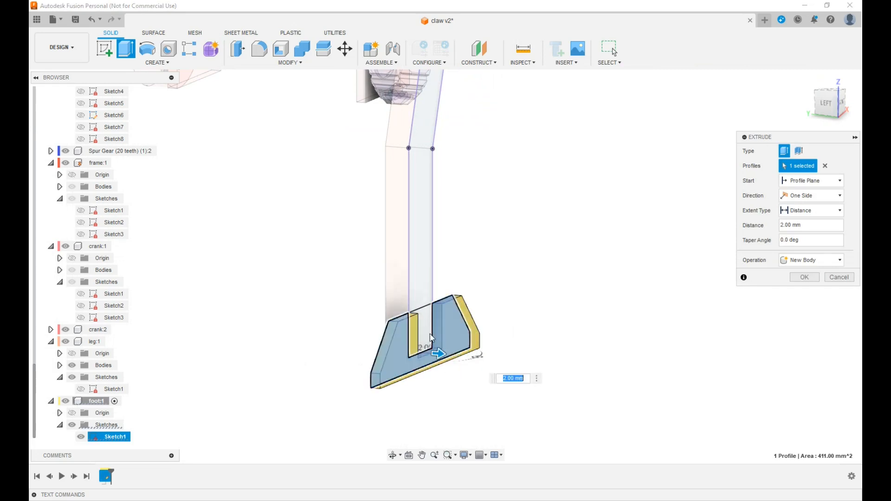
left_click(423, 337)
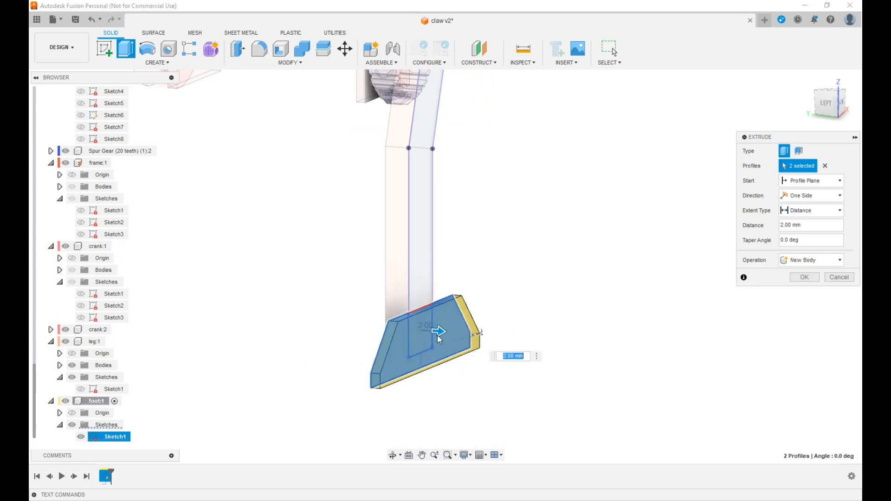
left_click(809, 277)
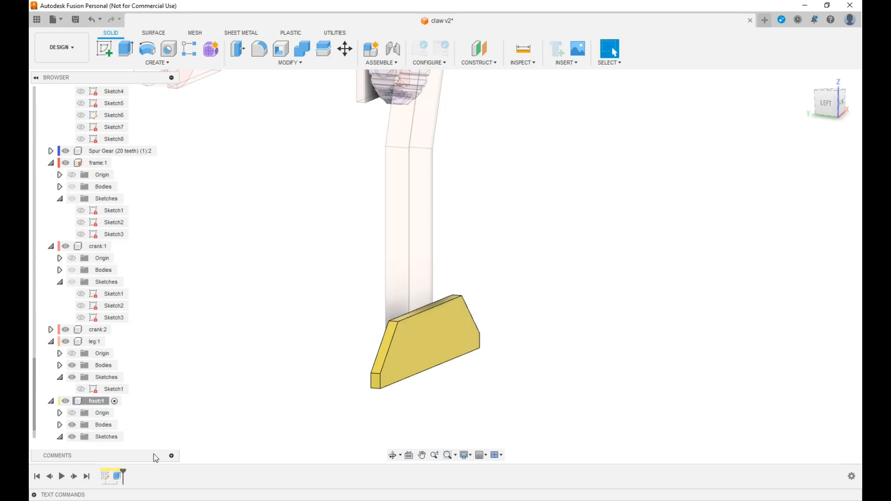
Step: Reopen the foot sketch and offset the leg's two long lower sides and bottom edge outward by 0.2 mm without chain selection
left_click_drag(829, 109, 866, 117)
double_click(112, 473)
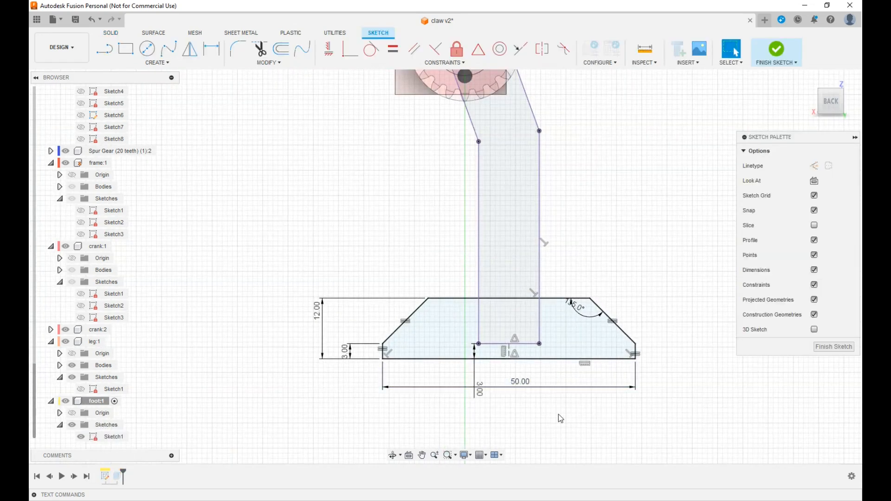
key("o")
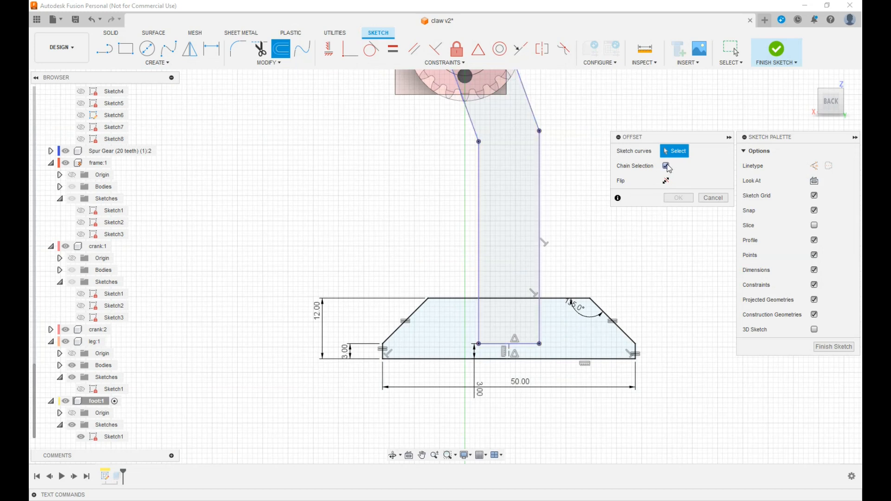
left_click(540, 330)
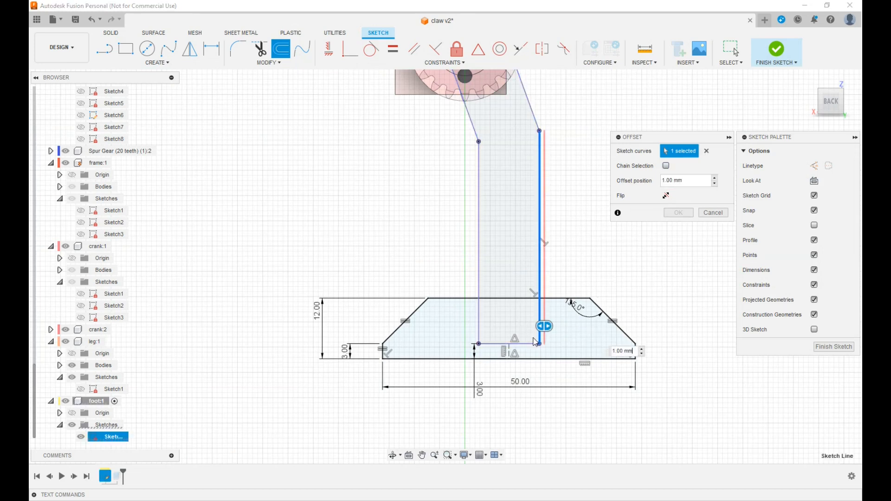
left_click(492, 344)
left_click(479, 327)
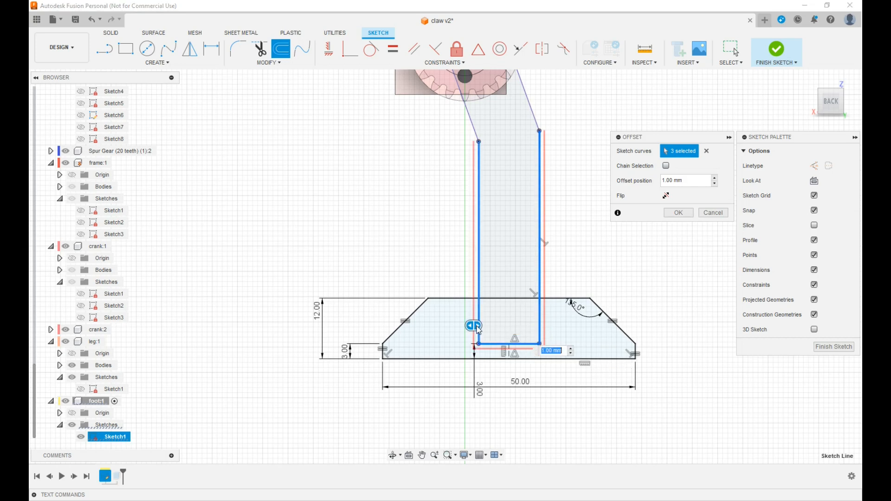
key("Return")
left_click(594, 274)
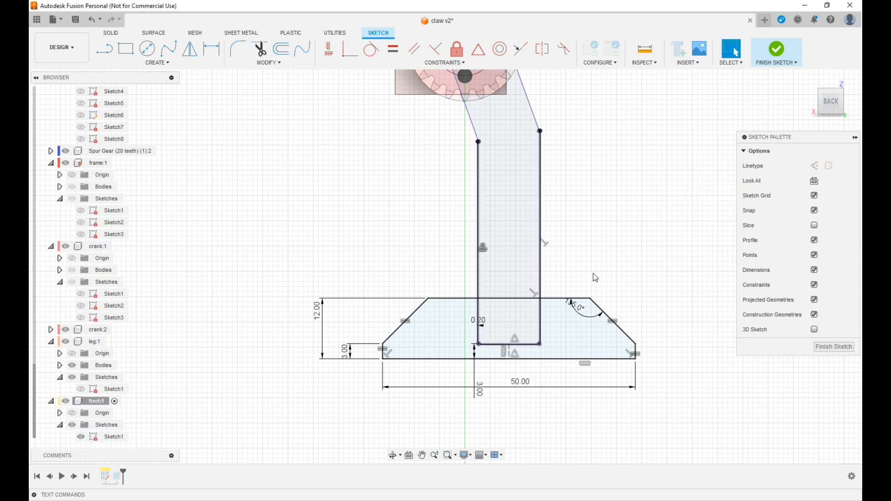
scroll(550, 307, "up", 3)
scroll(571, 285, "up", 3)
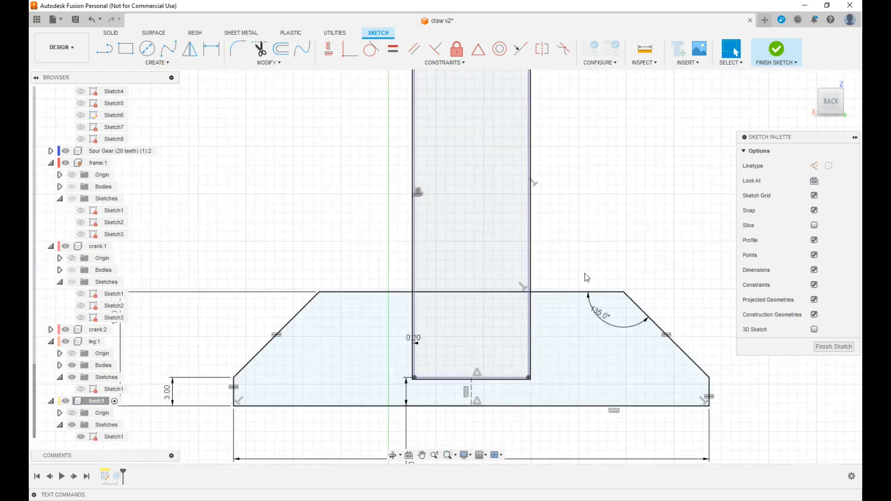
Step: Finish the sketch and make the foot component's Sketch1 visible again
left_click(777, 48)
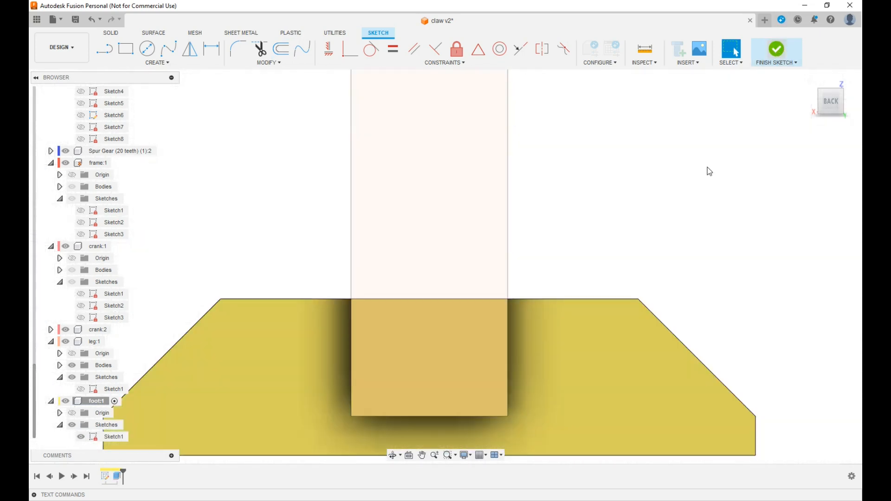
left_click_drag(834, 106, 821, 130)
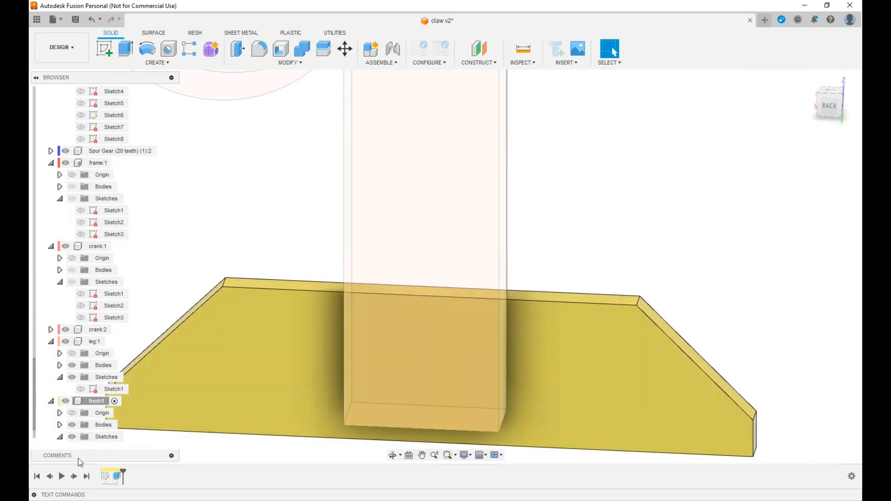
left_click(60, 437)
left_click(60, 437)
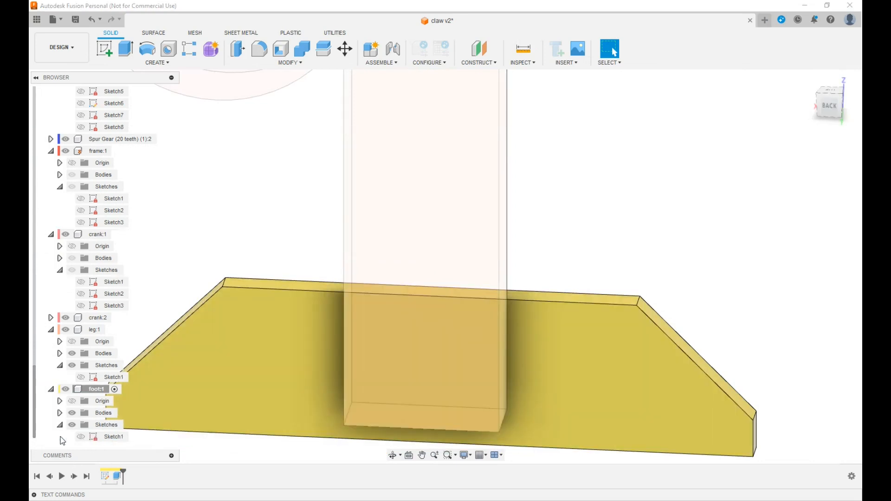
left_click(81, 437)
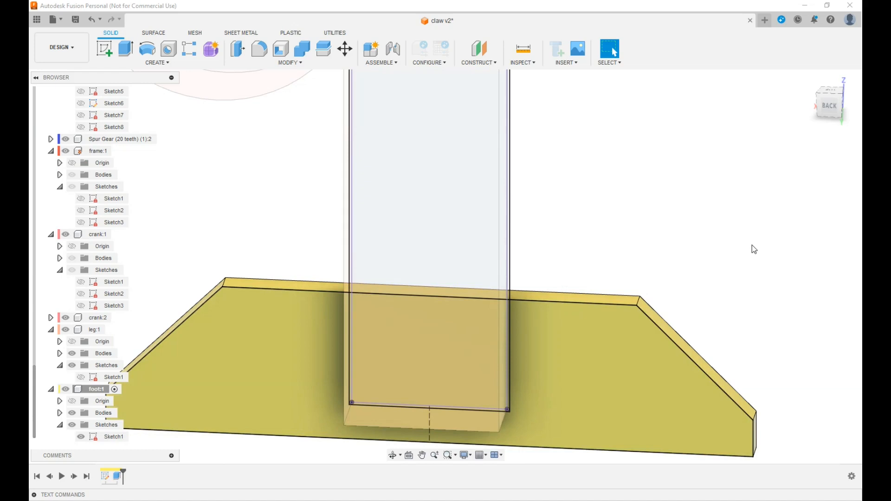
Step: Extrude the foot profile area surrounding the leg slot by -5.4 mm toward the leg, joining it to the foot plate
key("e")
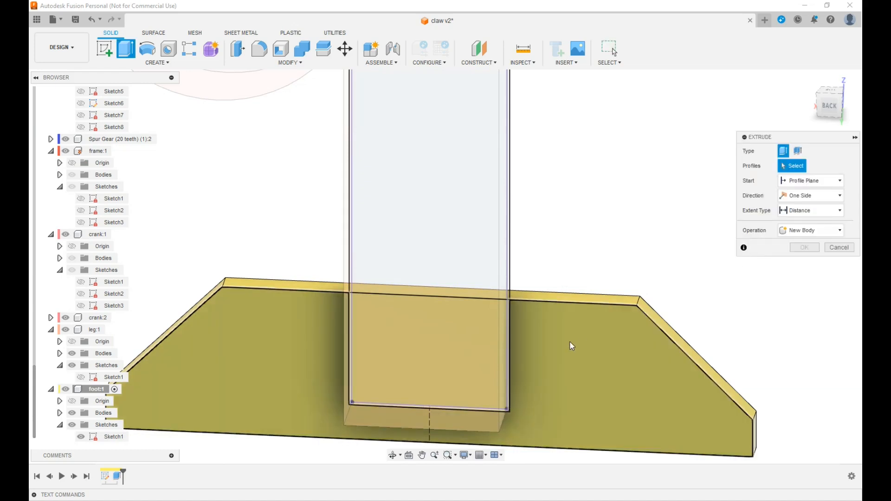
left_click(524, 344)
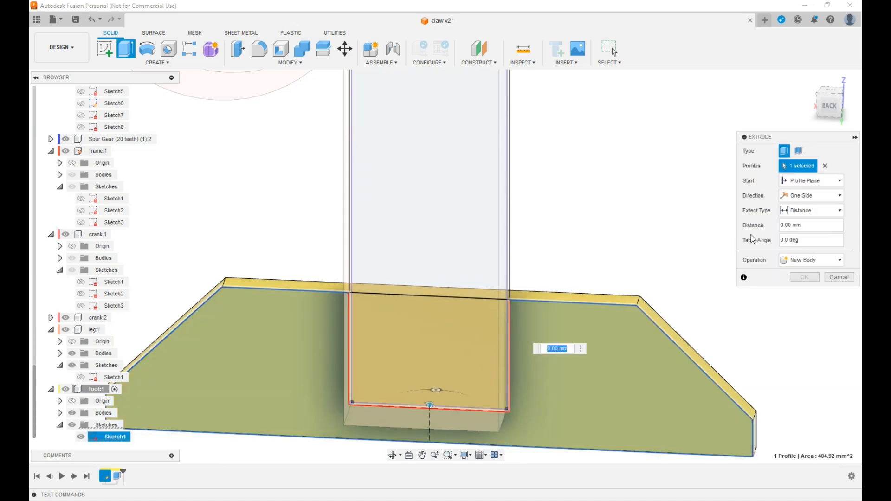
left_click_drag(831, 103, 808, 121)
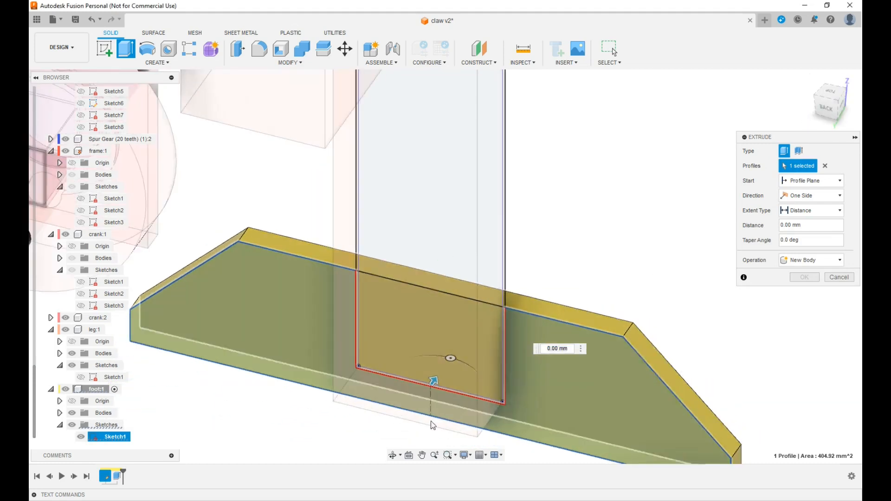
left_click_drag(432, 381, 404, 428)
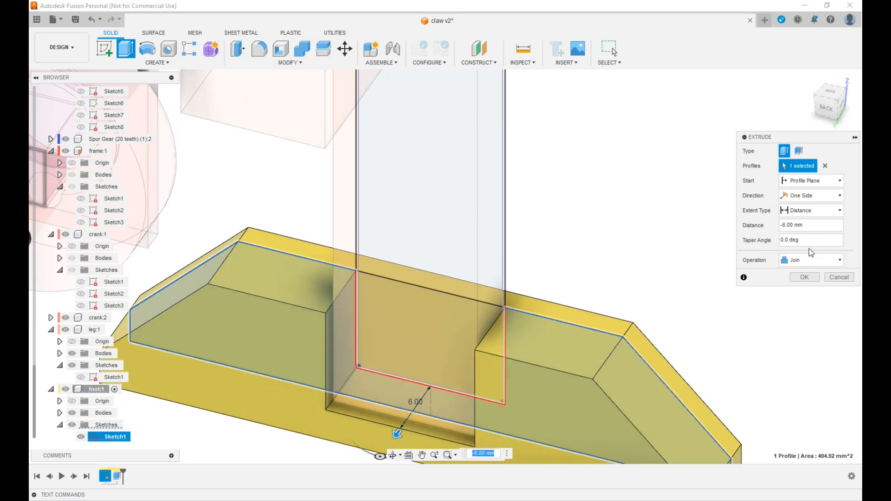
key("Up")
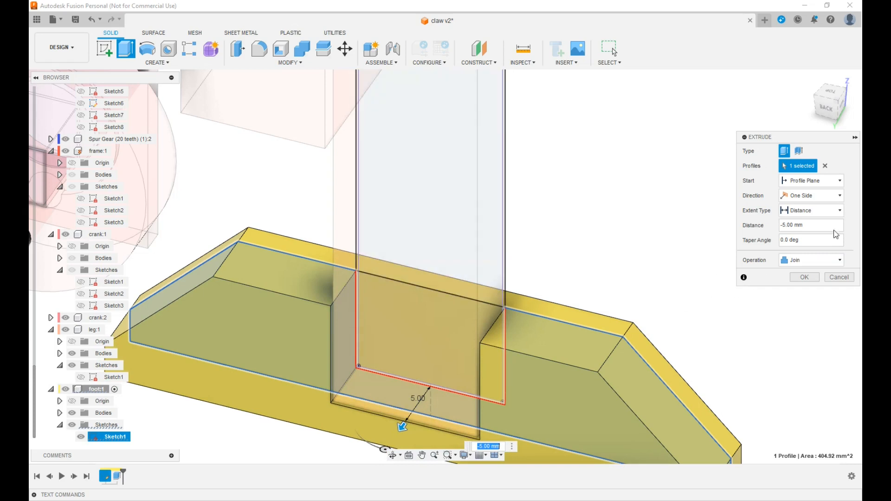
left_click(796, 224)
key("BackSpace")
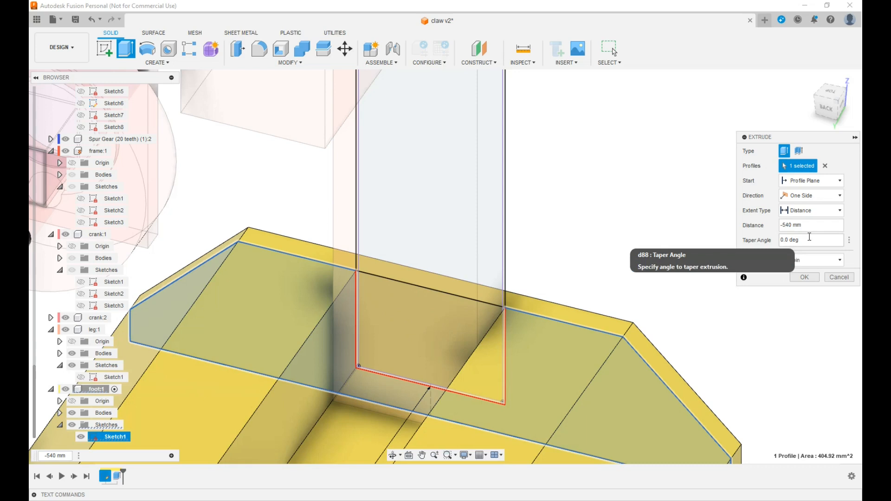
type(".")
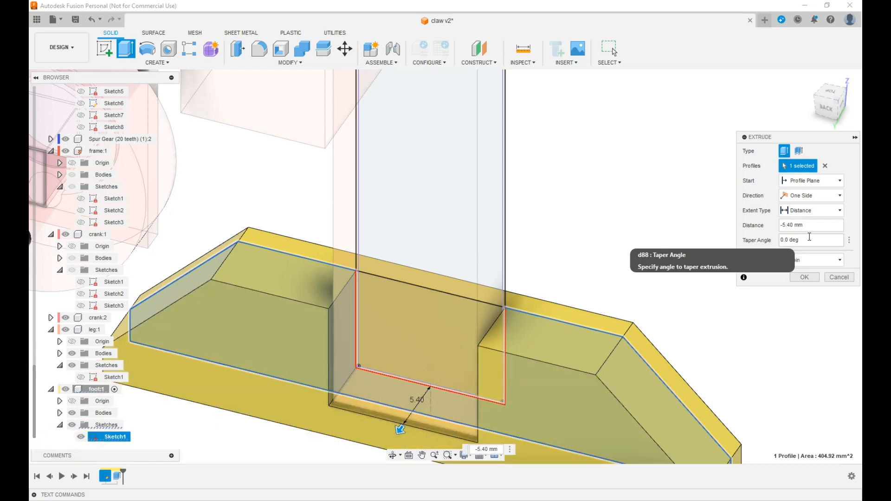
left_click(804, 278)
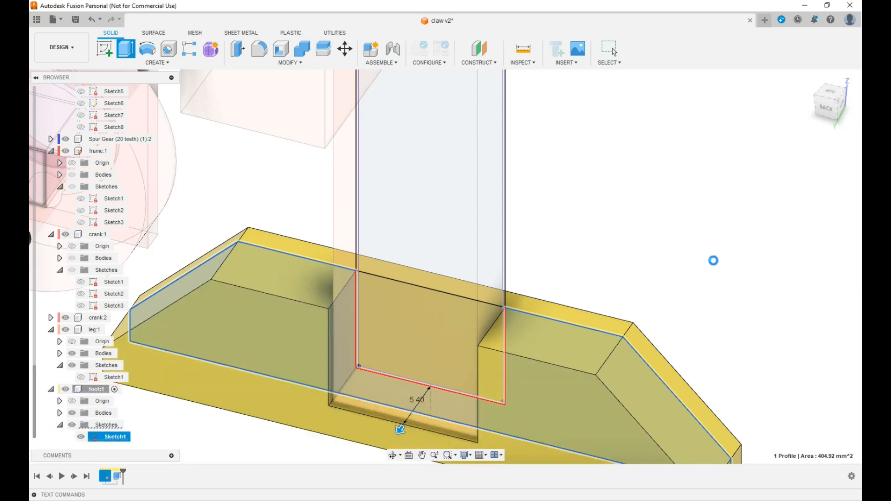
Step: Hide the foot component's Sketch1
scroll(666, 262, "down", 3)
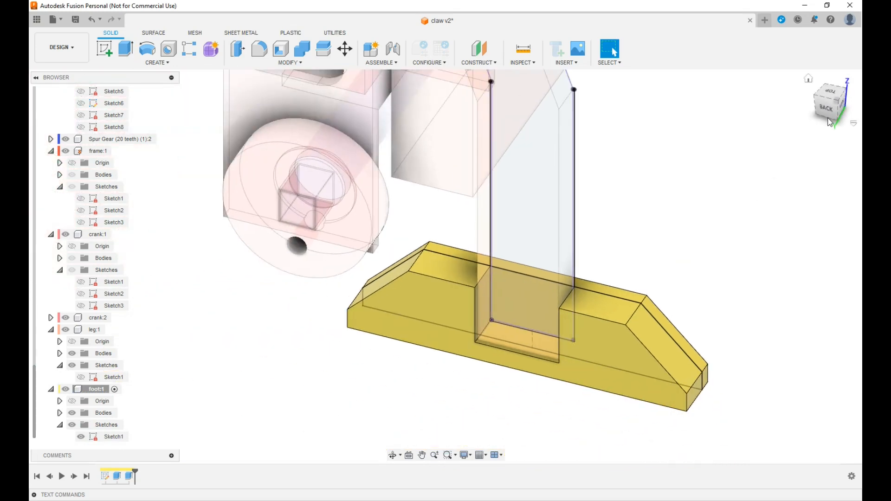
mouse_move(833, 116)
left_mouse_down()
mouse_move(785, 114)
mouse_move(830, 119)
left_mouse_up()
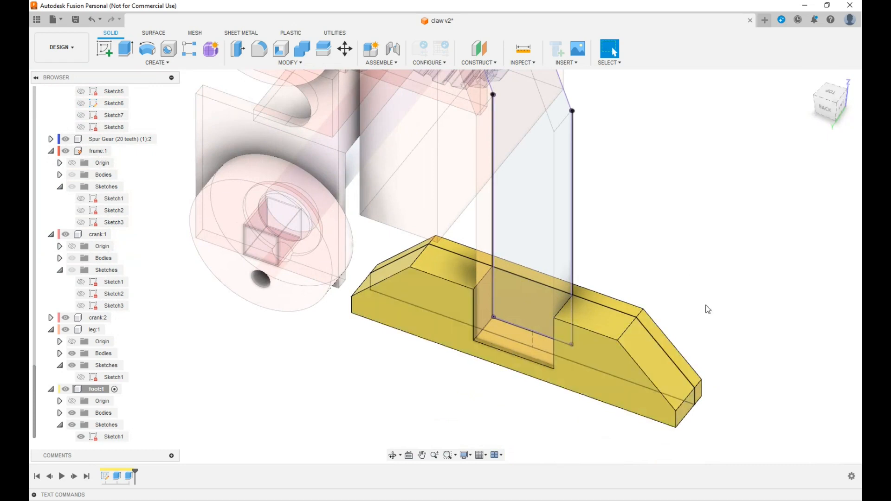
scroll(718, 301, "down", 2)
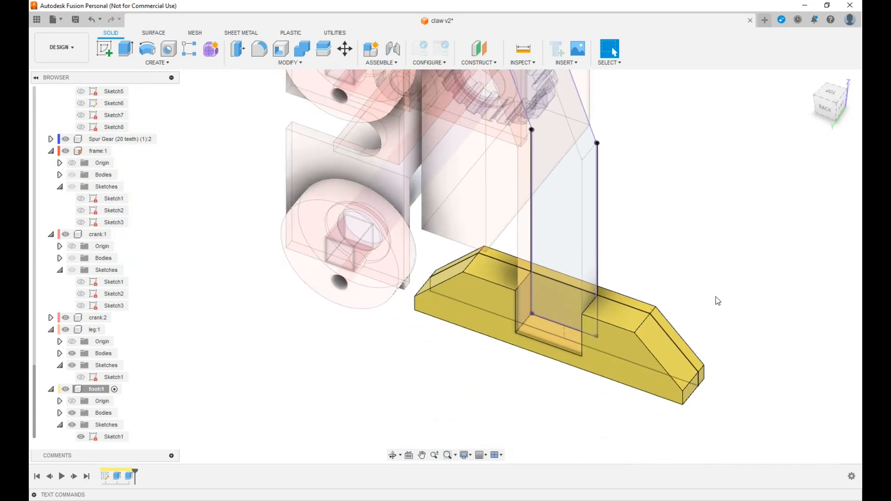
left_click(81, 436)
Step: Start a new sketch on the foot's large flat outer face opposite the leg slot
left_click_drag(828, 105, 832, 108)
middle_click_drag(511, 278, 635, 251, "shift")
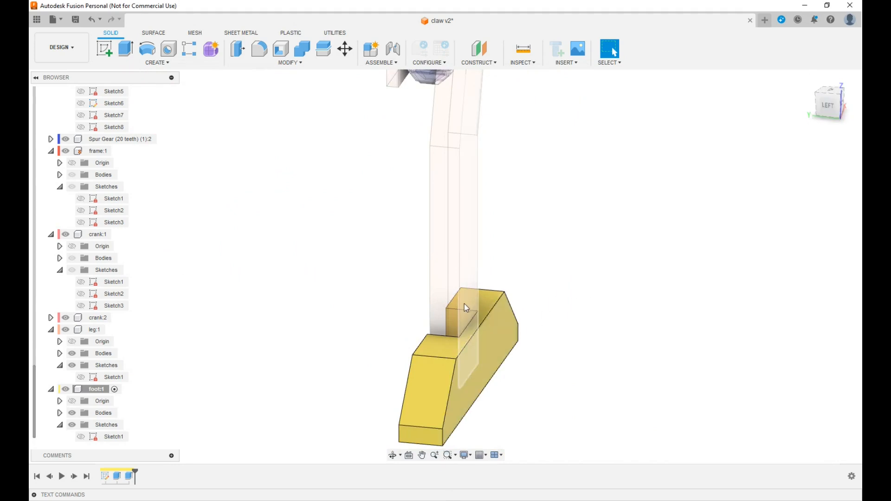
left_click_drag(828, 106, 814, 104)
left_click(383, 349)
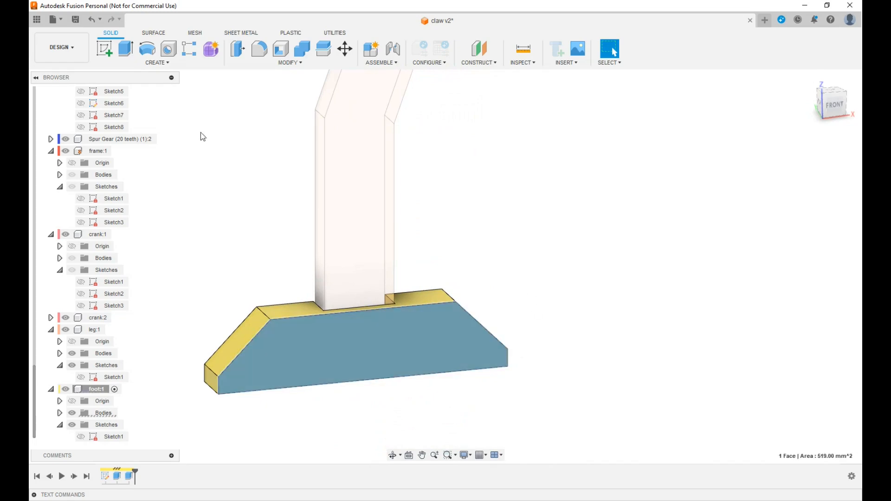
left_click(106, 51)
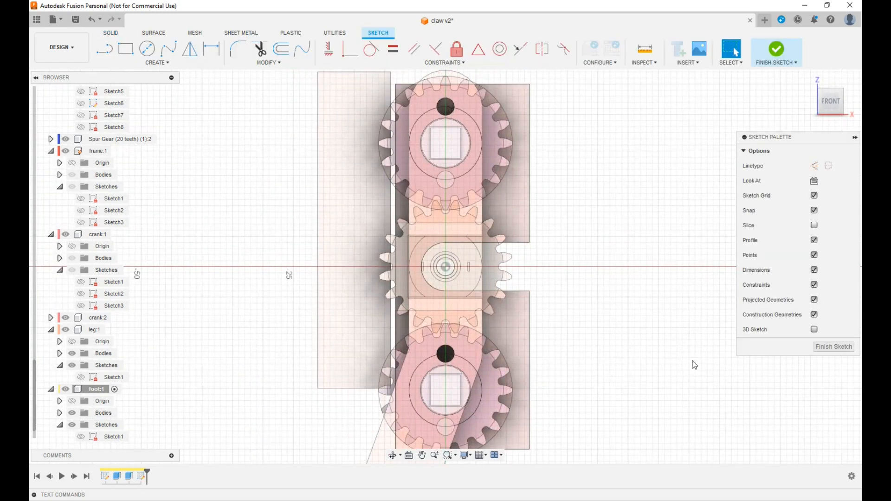
scroll(665, 317, "down", 5)
scroll(682, 383, "down", 1)
middle_click_drag(681, 383, 646, 266)
scroll(544, 395, "up", 4)
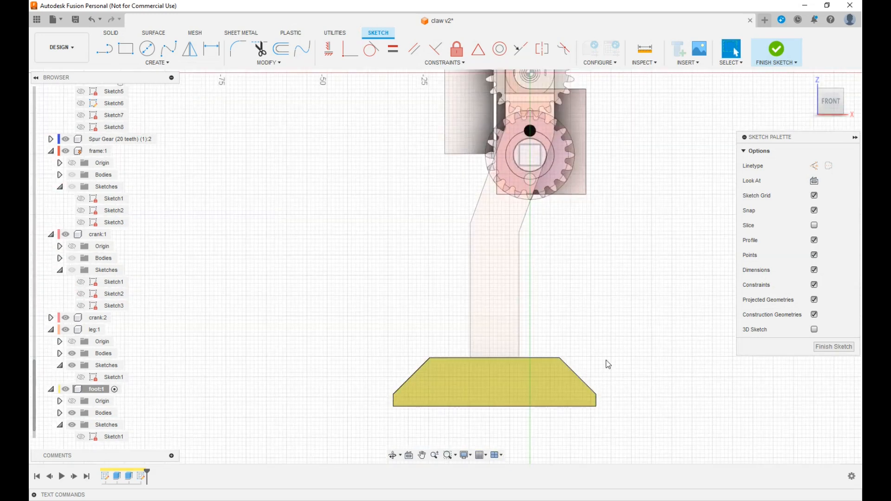
Step: Project the leg's face into the new foot sketch with the projection link kept on
key("p")
left_click(499, 316)
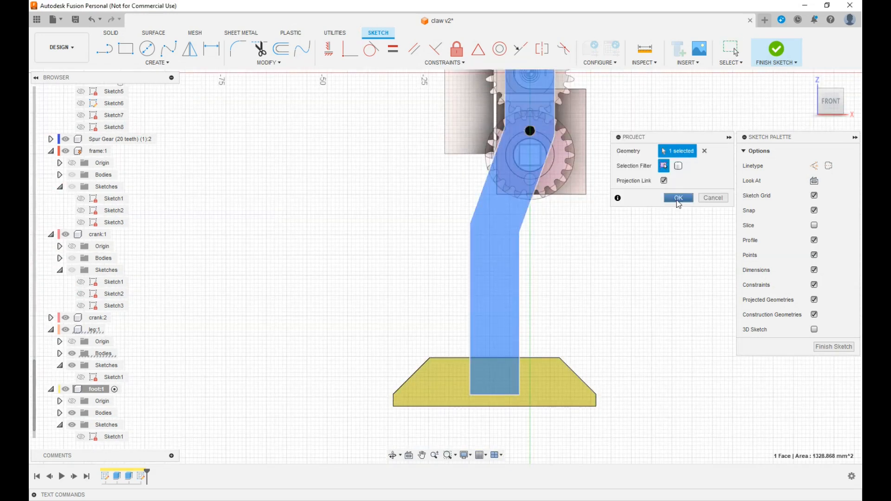
key("Return")
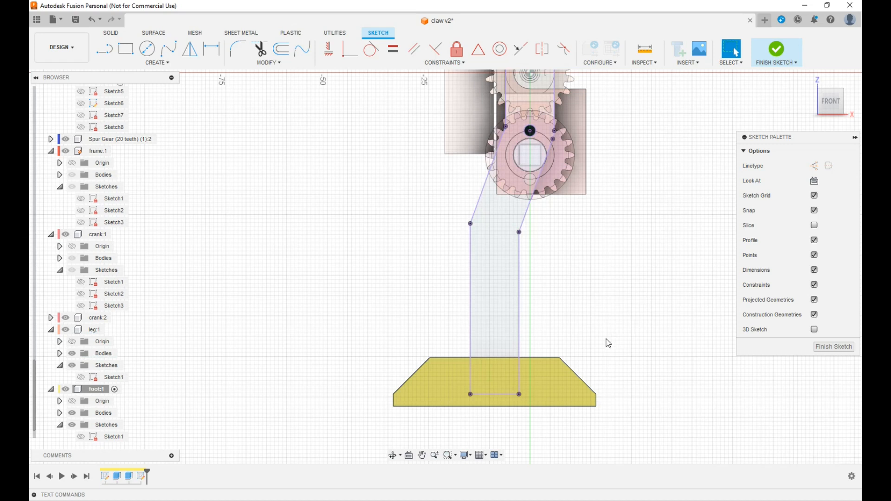
Step: Sketch a circle about 3.9 mm in diameter centred in the area where the leg overlaps the foot
key("c")
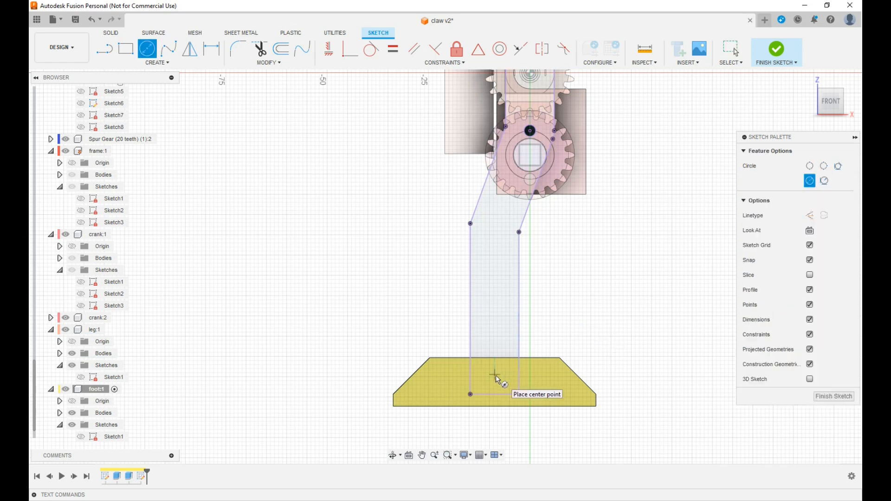
left_click(495, 375)
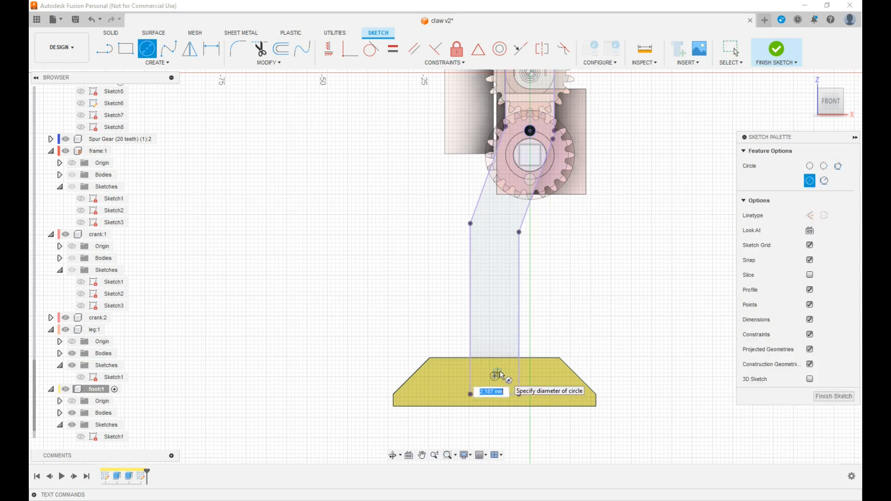
left_click(501, 370)
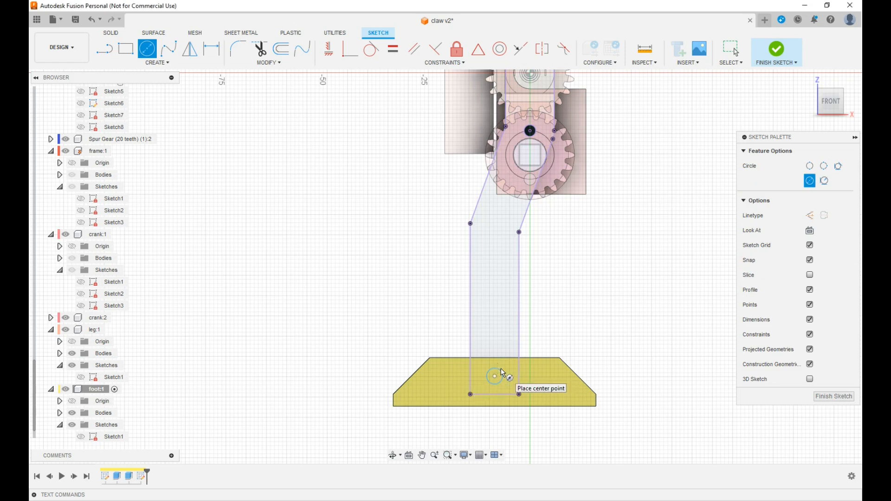
Step: Dimension the circle's diameter with the user parameter screw_clearance
key("d")
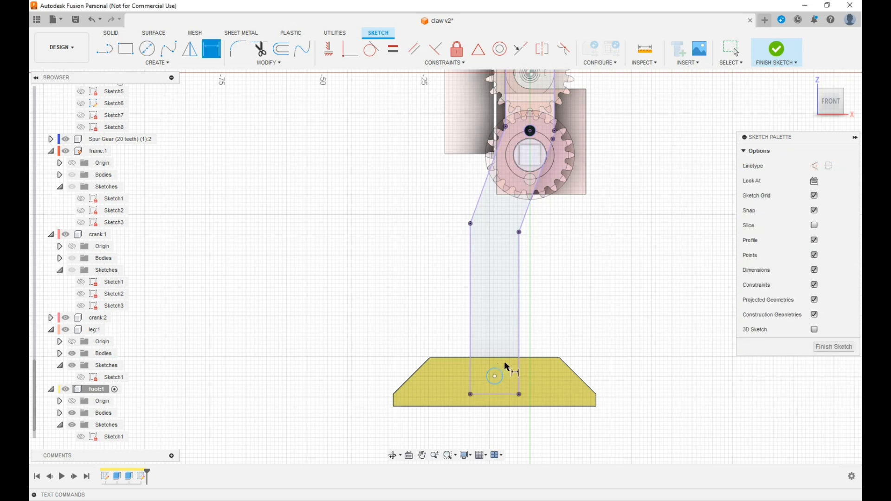
left_click(502, 374)
left_click(553, 335)
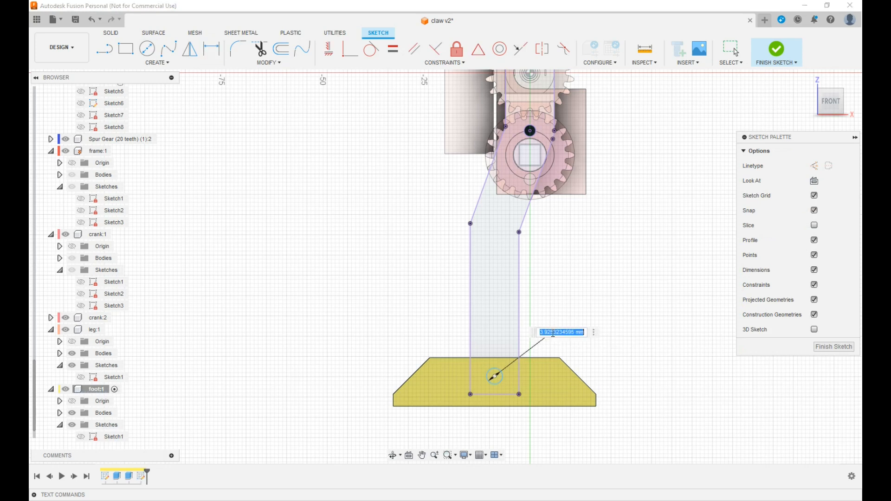
type("s")
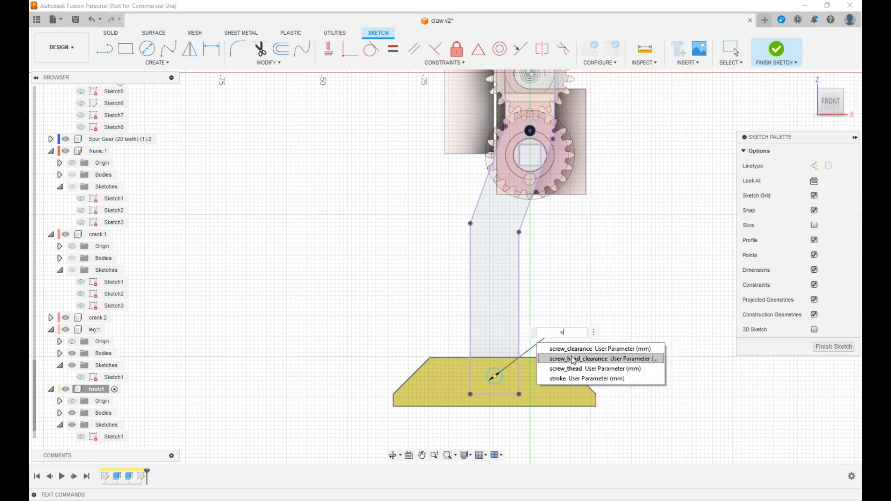
left_click(583, 349)
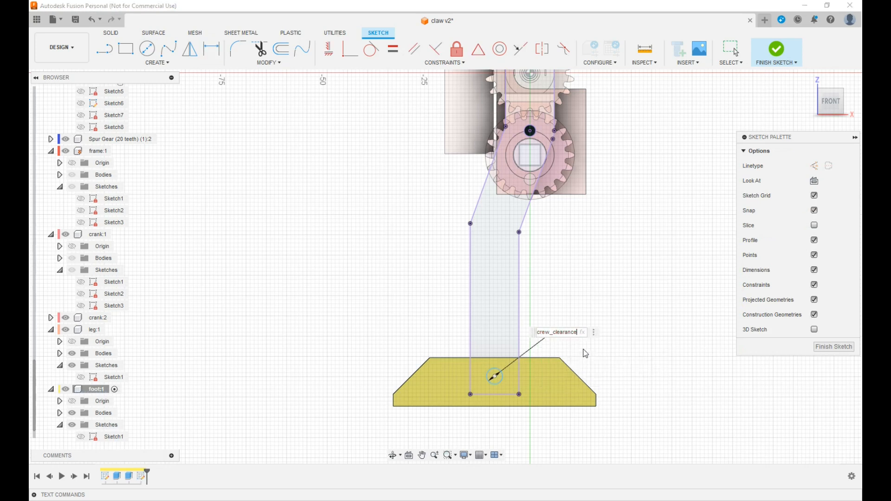
key("Return")
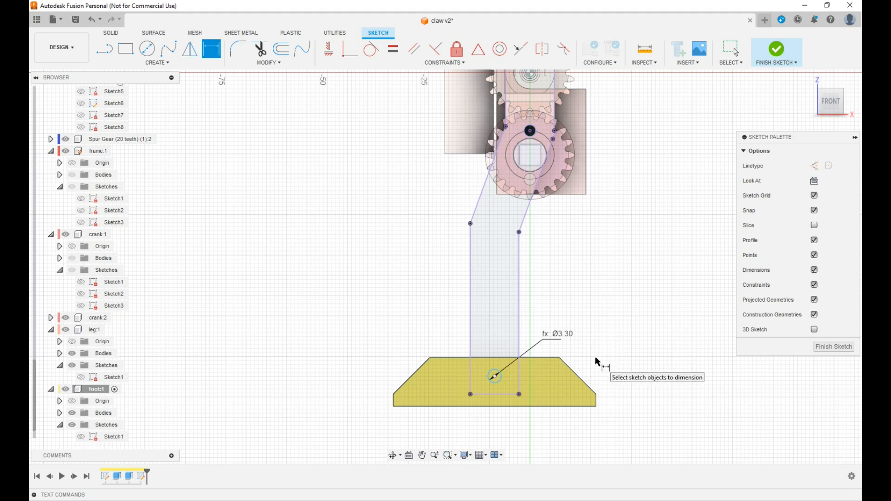
Step: Draw a construction line from the midpoint of the projected leg's lower edge to the circle's centre
key("l")
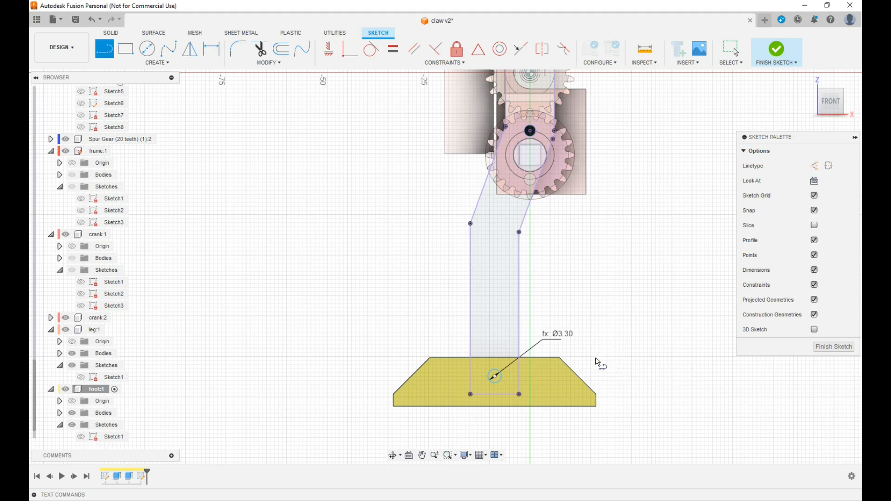
left_click(497, 394)
left_click(496, 378)
key("Escape")
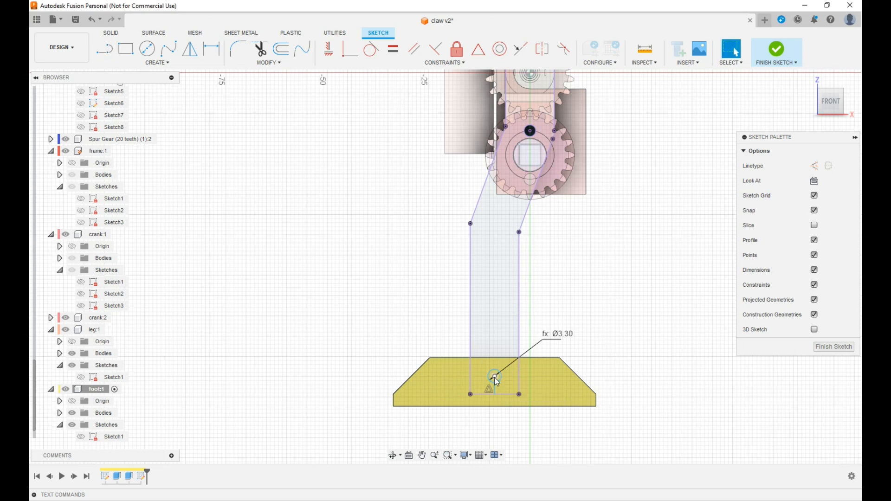
scroll(495, 377, "up", 4)
left_click(497, 403)
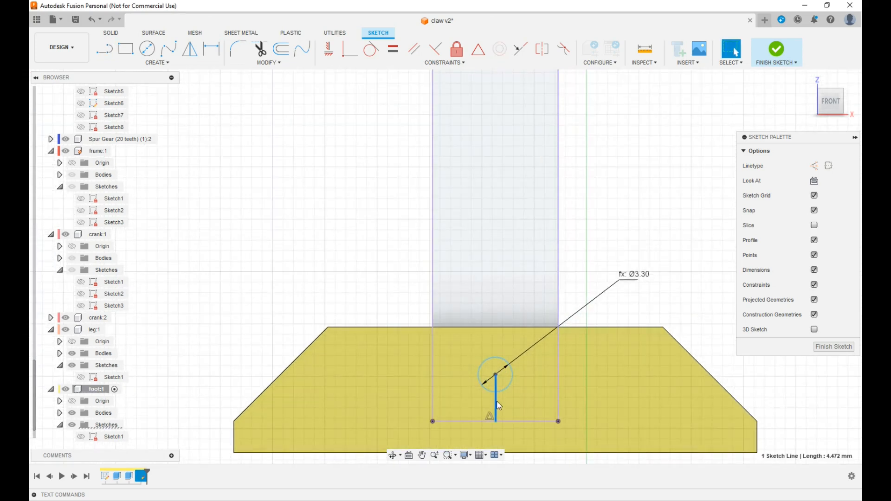
key("x")
Step: Dimension the construction line between the leg's lower edge and the circle's centre to 4.5 mm
key("d")
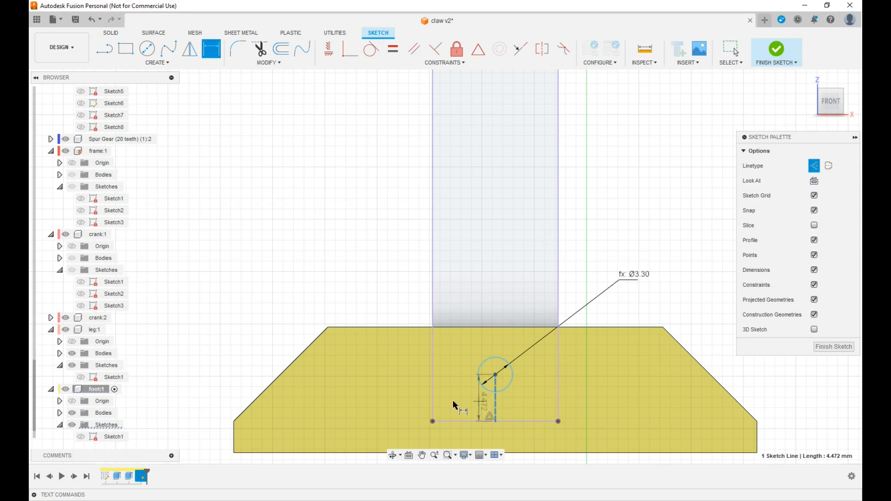
left_click(205, 397)
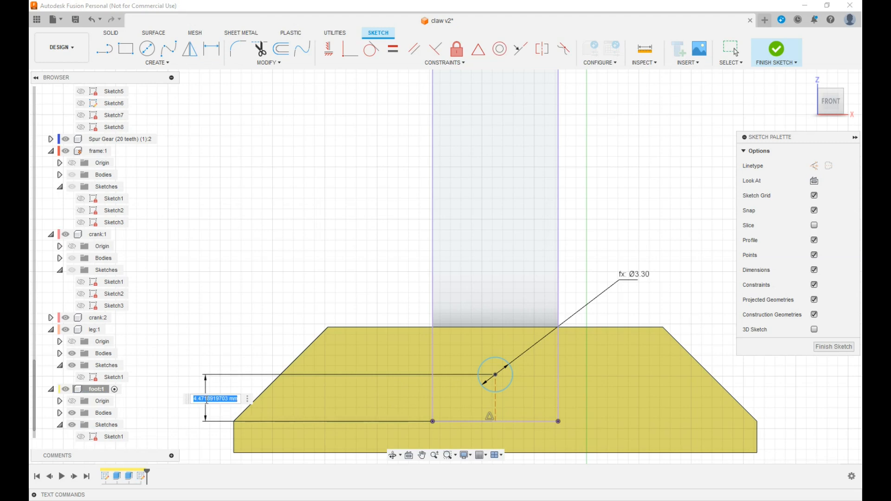
type("4.5")
key("Return")
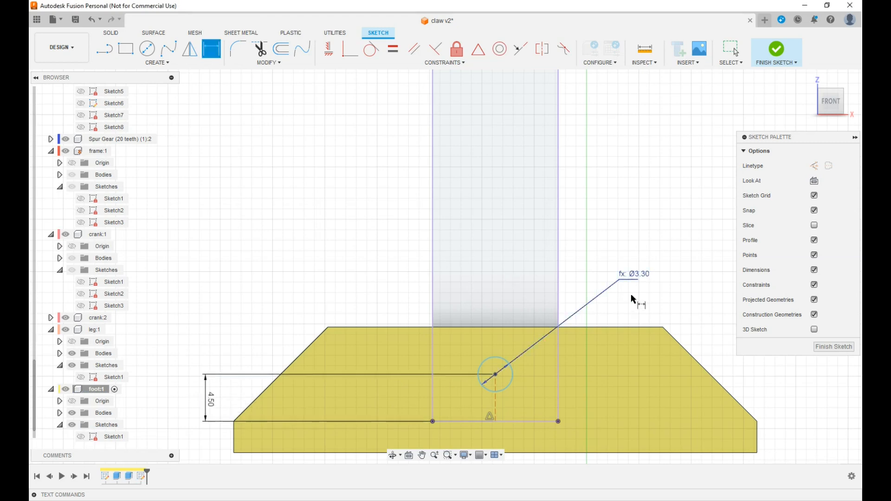
scroll(673, 278, "down", 1)
scroll(60, 432, "down", 1)
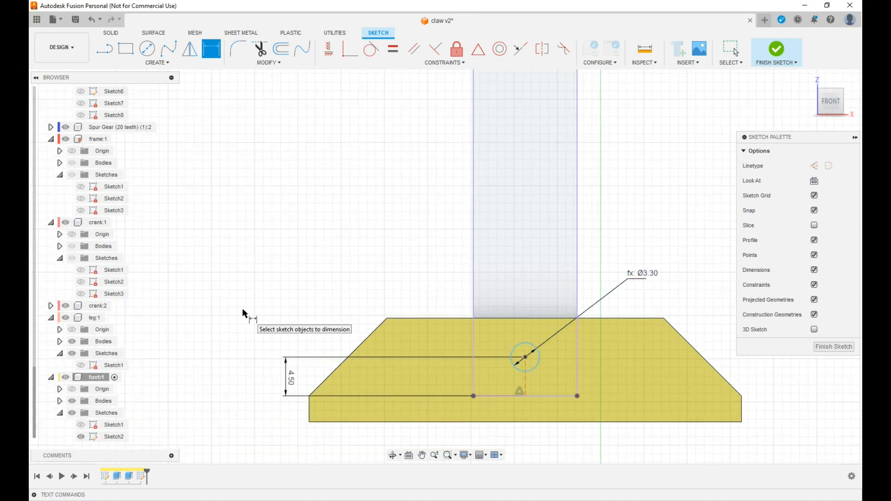
key("Escape")
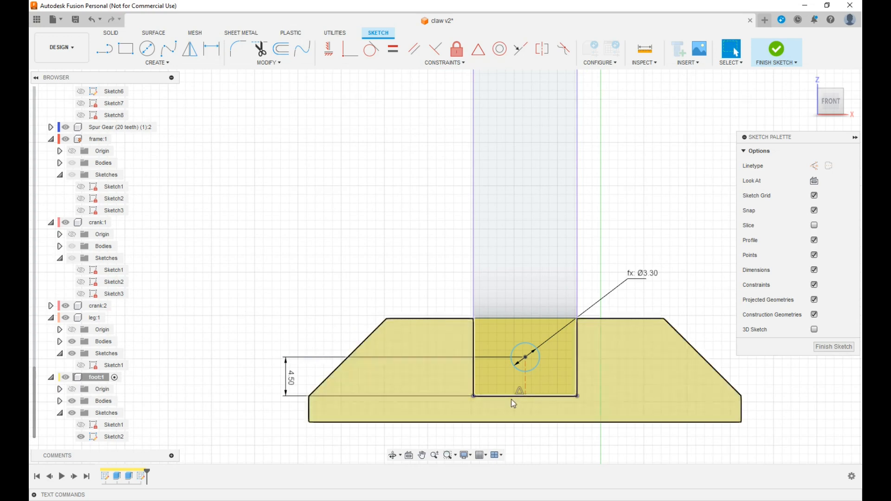
Step: Constrain the construction line below the circle to be vertical and finish the foot sketch
left_click_drag(542, 365, 547, 365)
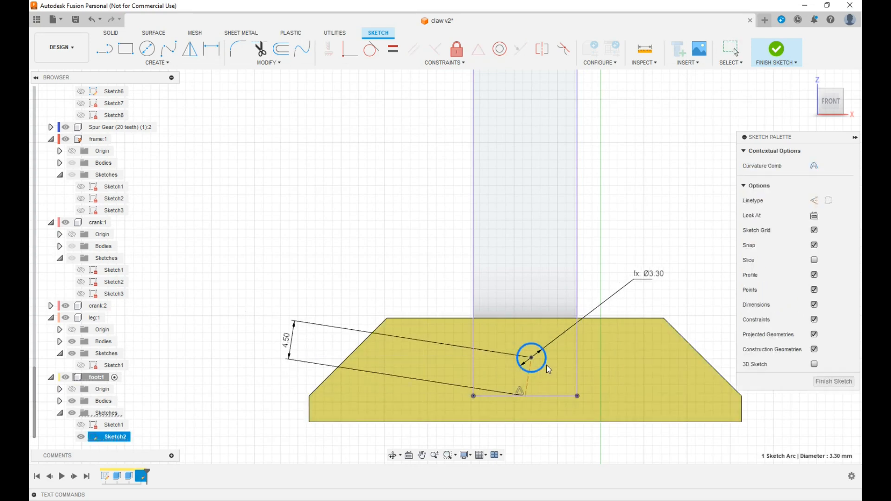
left_click(528, 378)
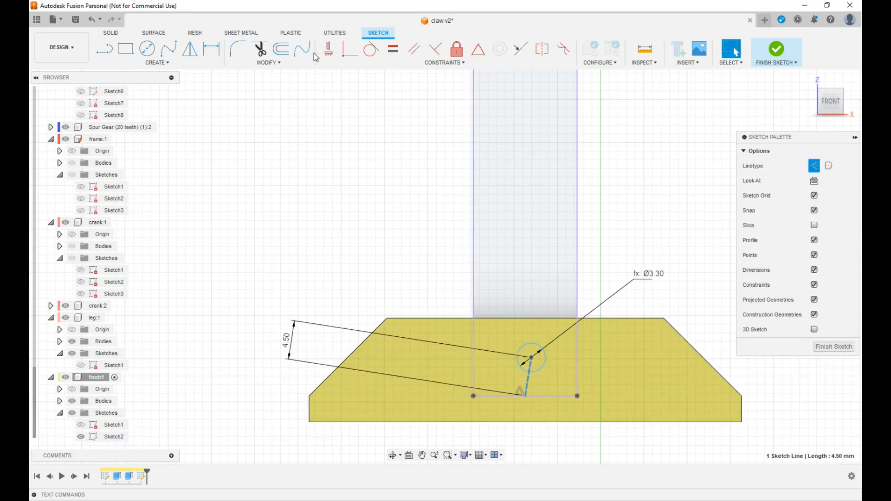
left_click(328, 49)
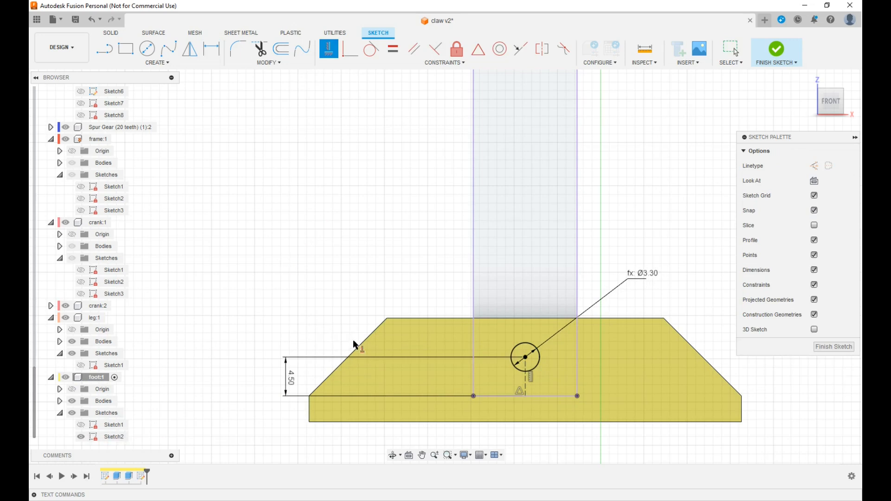
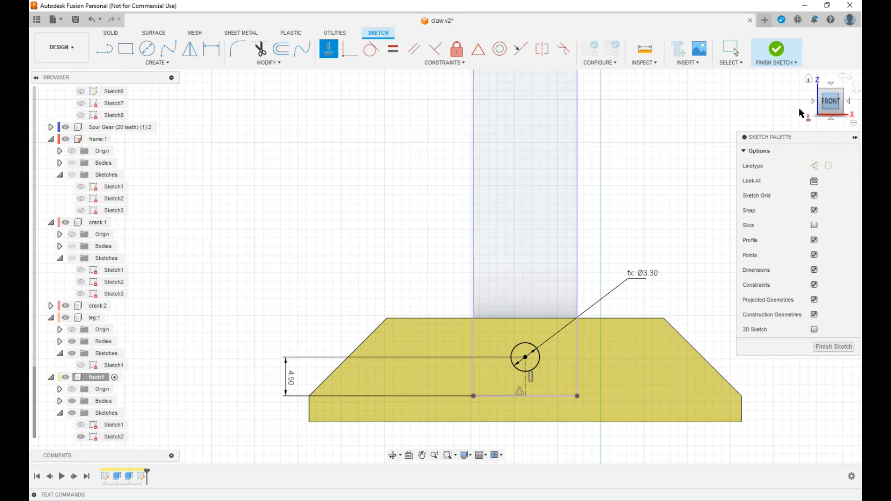
left_click(777, 60)
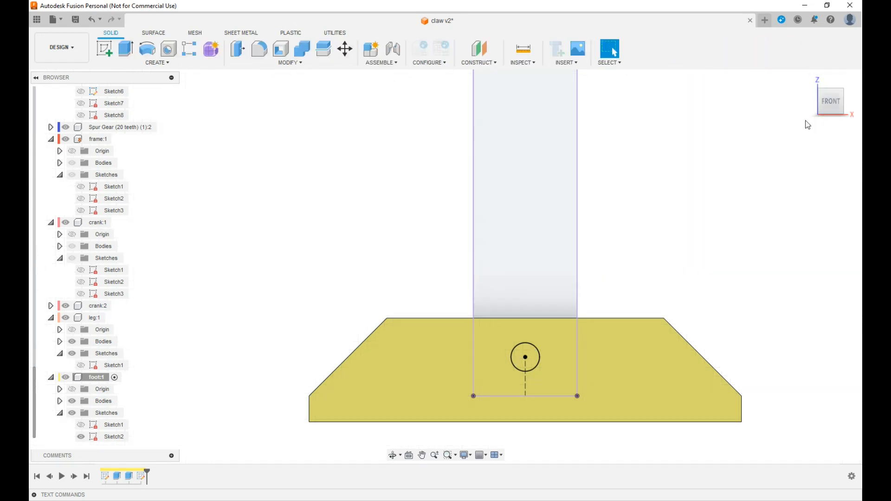
Step: Extrude the circle as a cut through the foot's wall, using the leg's front face as the To Object extent
left_click_drag(826, 100, 828, 124)
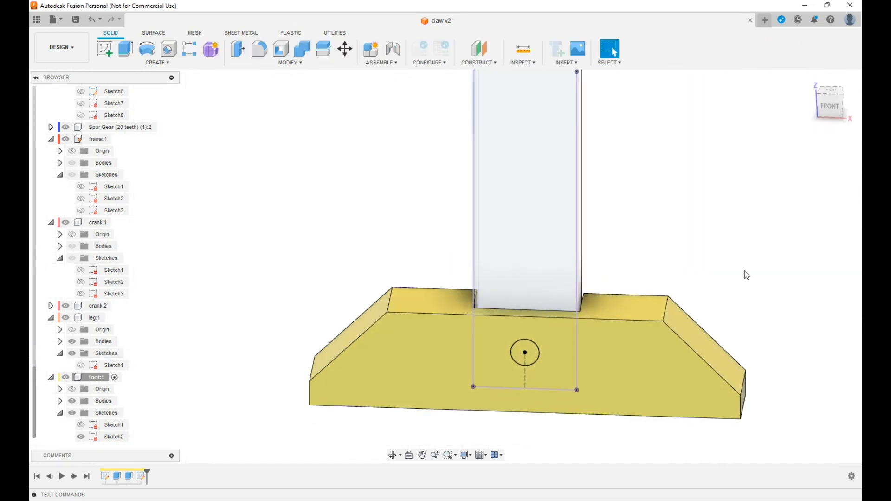
key("e")
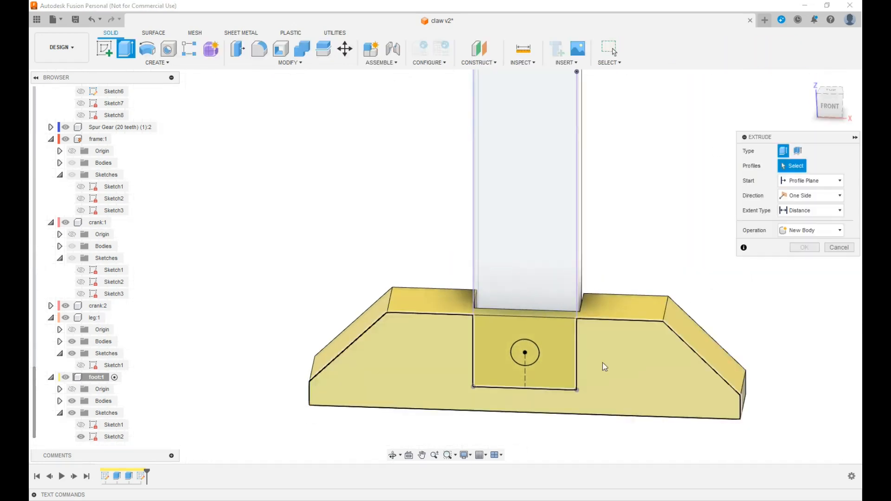
left_click(535, 357)
left_click(811, 210)
left_click(799, 230)
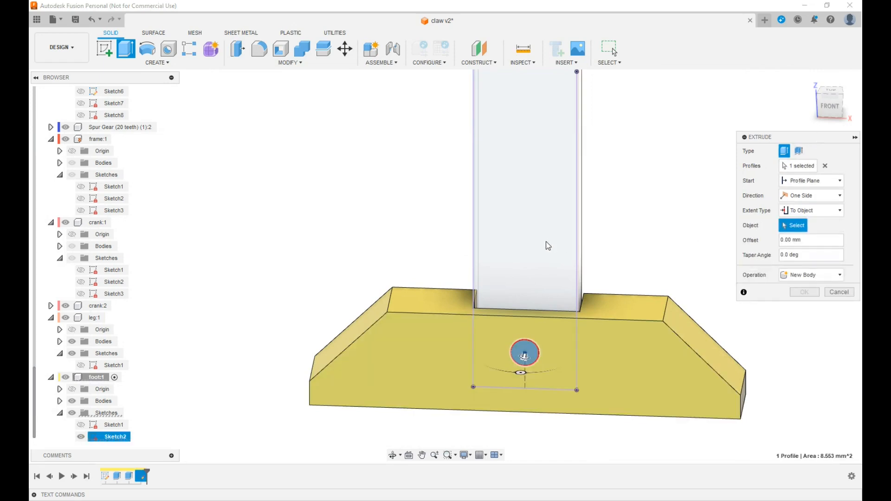
left_click(566, 247)
left_click(808, 340)
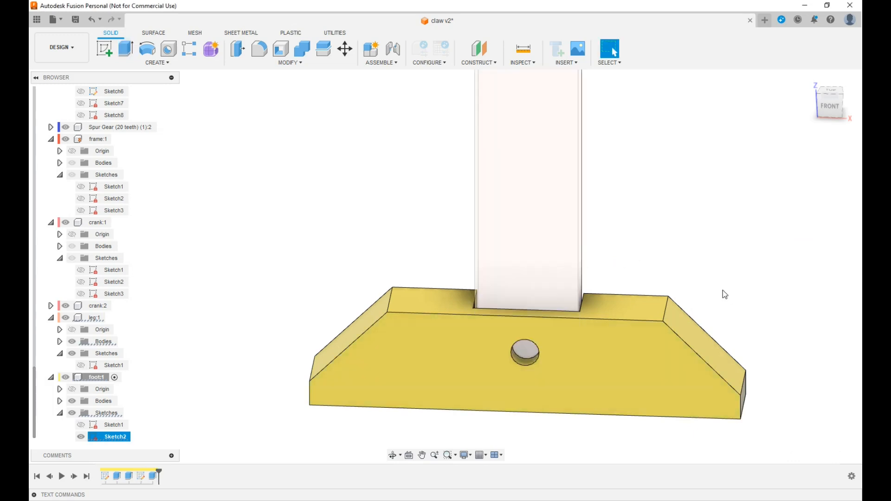
Step: Activate the leg component and start a new sketch on the leg's flat front face
left_click(558, 268)
left_click(95, 318)
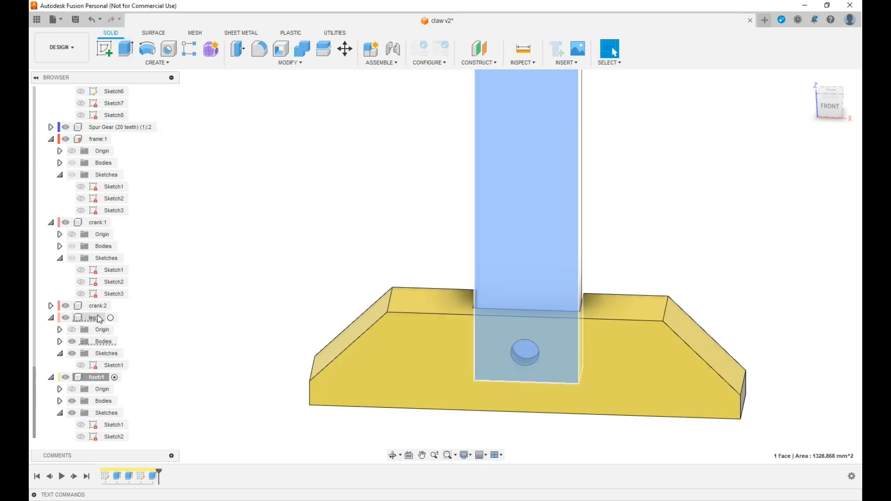
left_click(113, 318)
left_click(523, 262)
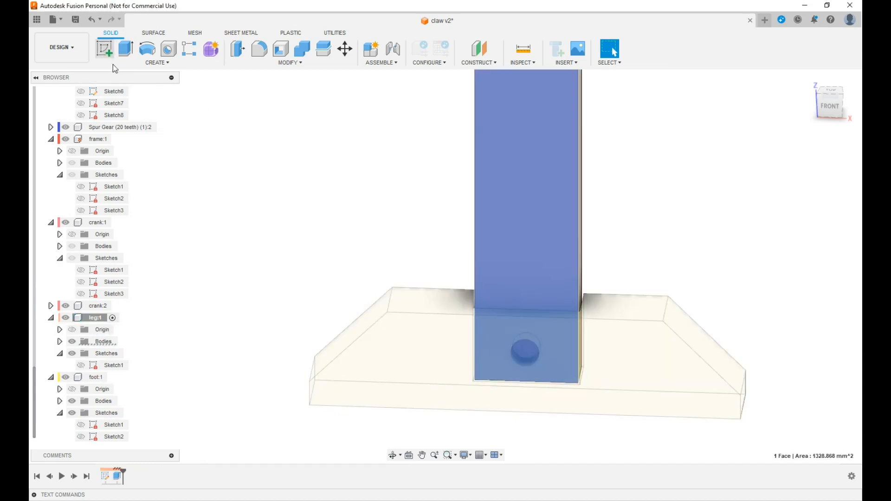
left_click(112, 60)
Step: Project the foot's screw hole into the leg sketch
middle_click_drag(619, 352, 651, 282)
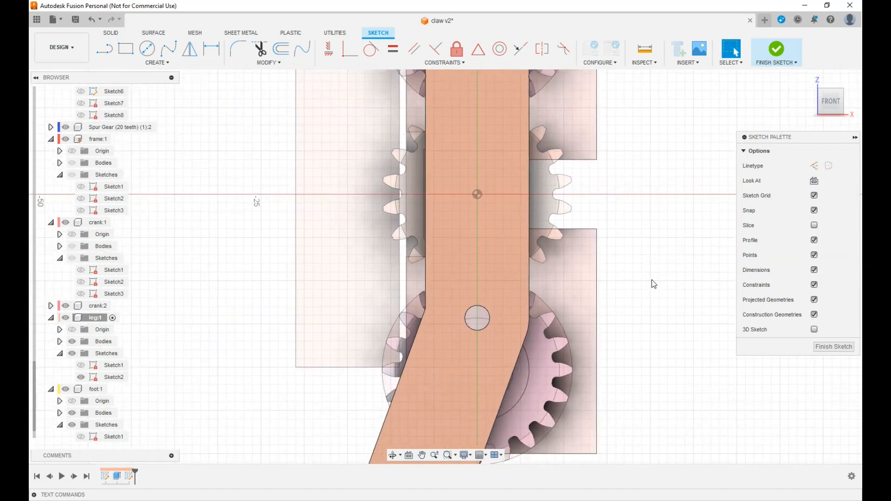
scroll(654, 285, "down", 6)
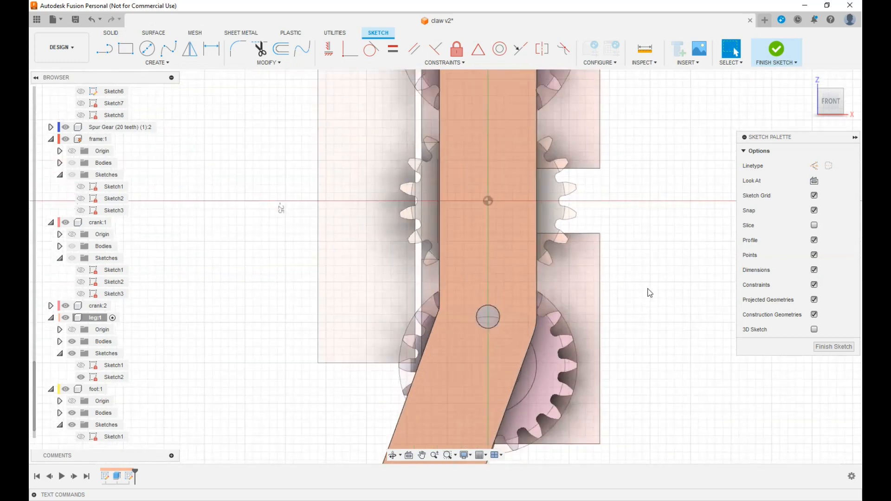
mouse_move(662, 384)
middle_mouse_down()
mouse_move(603, 204)
mouse_move(594, 145)
middle_mouse_up()
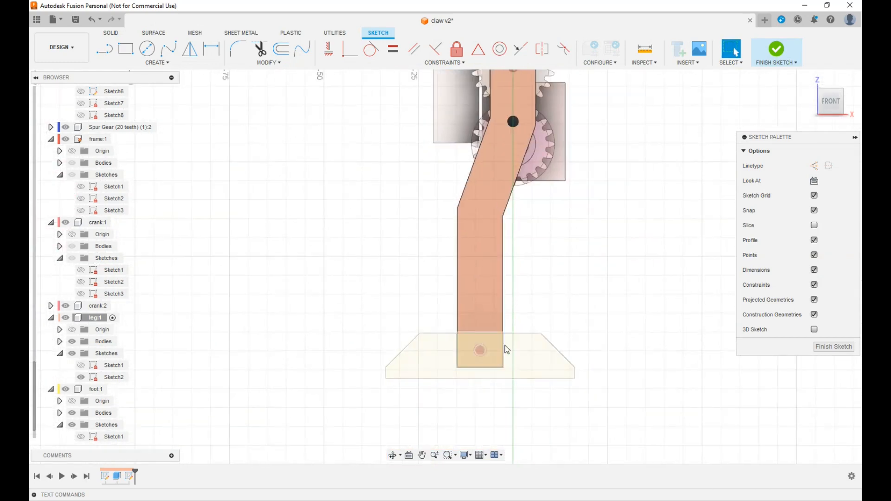
scroll(507, 351, "up", 3)
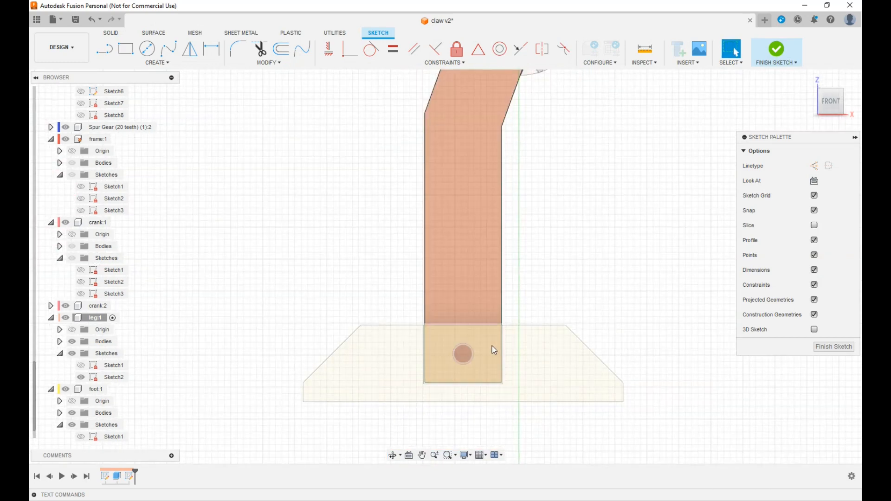
key("p")
left_click(460, 354)
left_click(679, 199)
Step: Convert the projected screw hole circle in the leg sketch to construction geometry
scroll(486, 361, "up", 5)
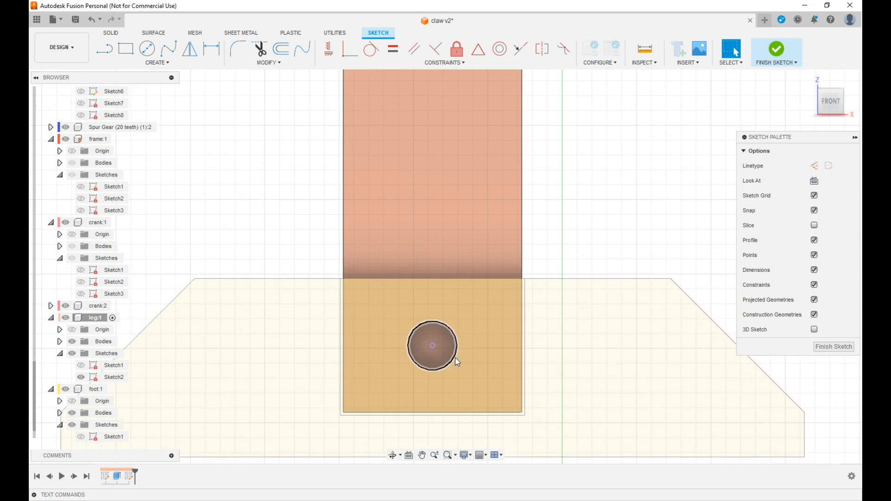
left_click(457, 362)
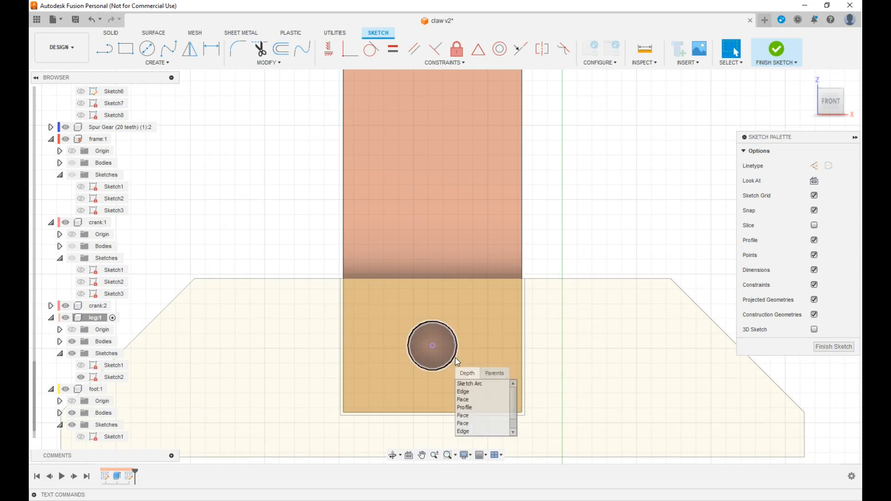
left_click(467, 390)
key("x")
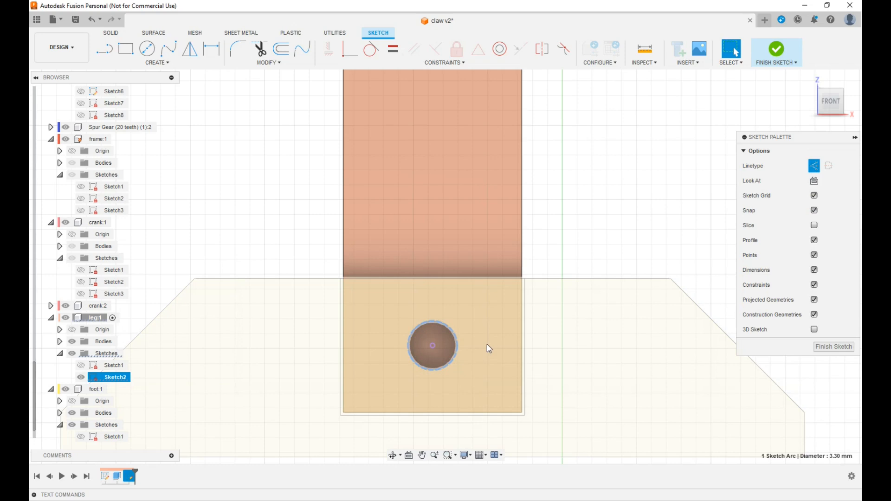
Step: Sketch a circle about 1.5 mm in diameter centred on the projected hole's centre point
key("c")
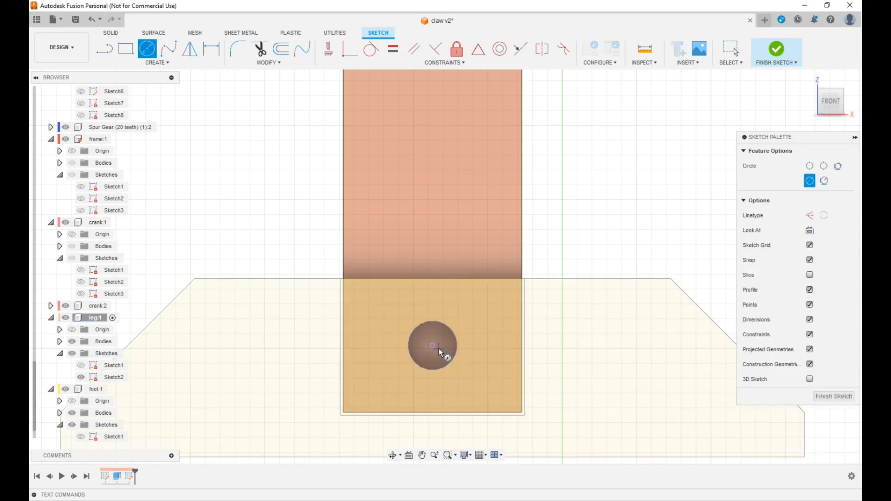
left_click(434, 346)
left_click(444, 345)
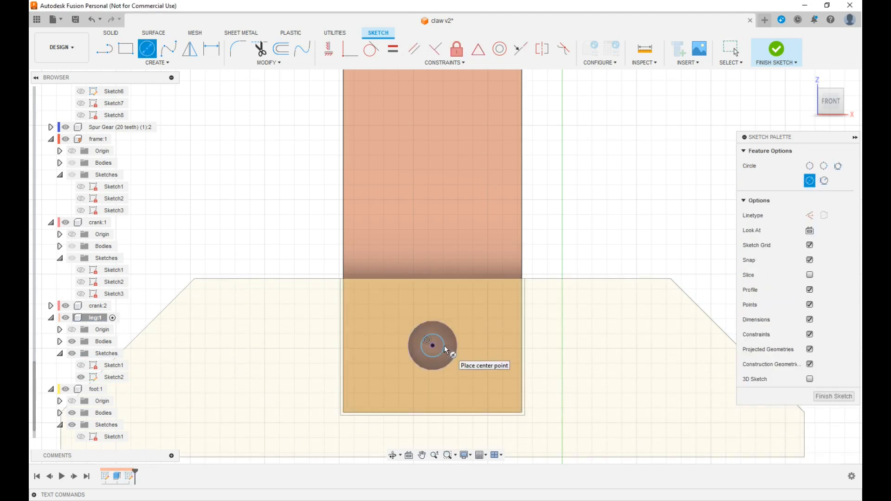
Step: Dimension the new circle's diameter with the user parameter screw_thead and finish the leg sketch
key("d")
left_click(444, 345)
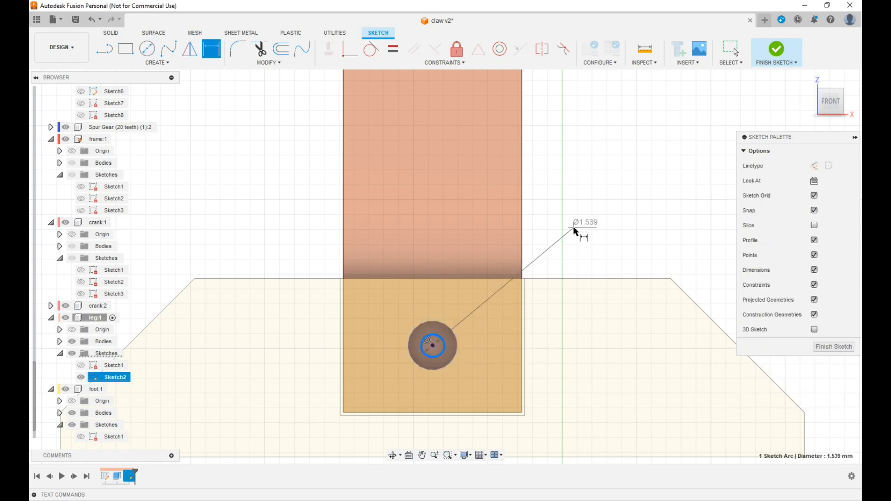
left_click(574, 231)
type("s")
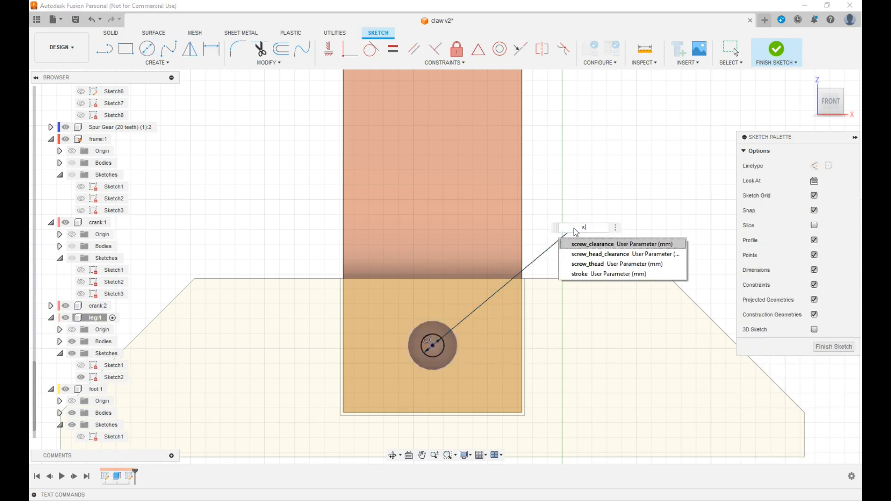
left_click(596, 264)
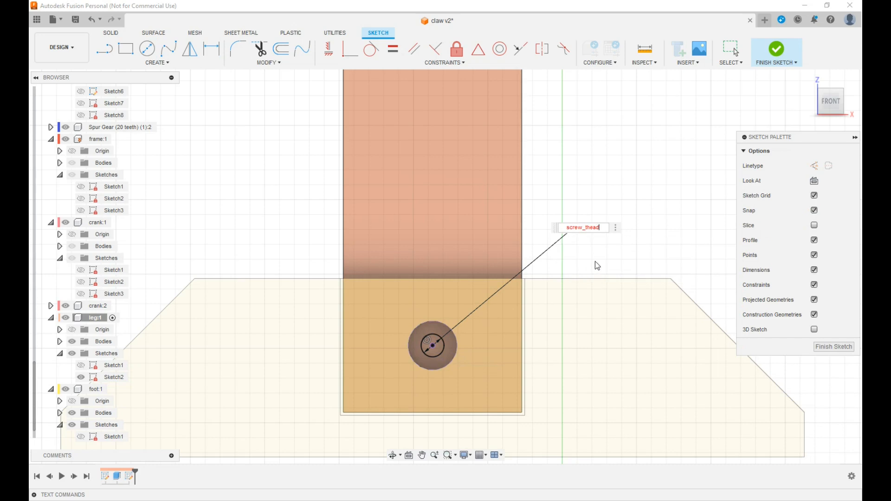
key("Return")
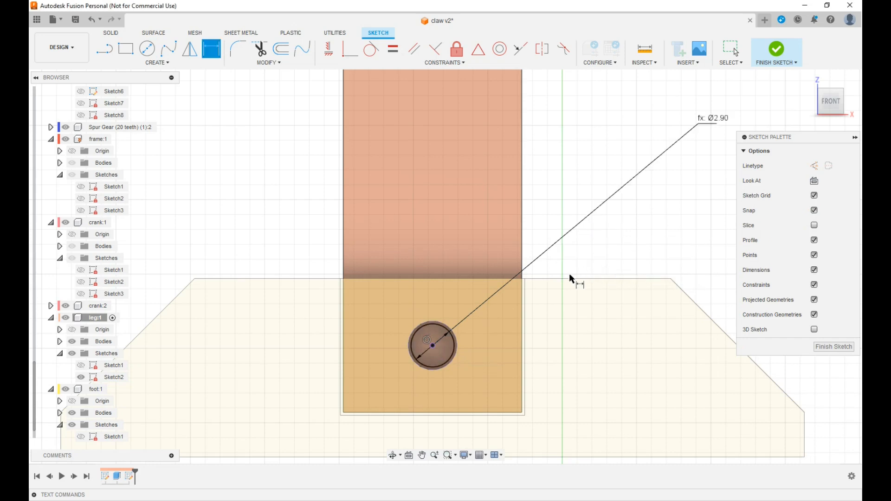
left_click(776, 49)
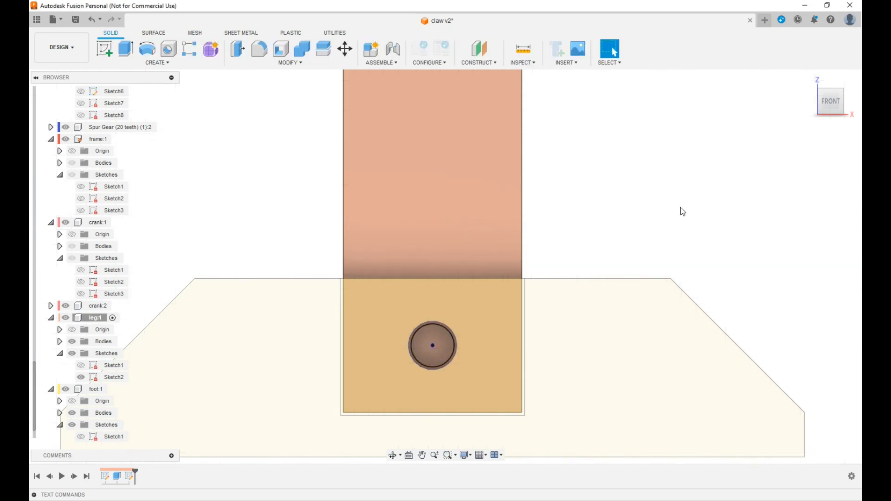
Step: Extrude the screw hole circle as a cut through the leg, ending at the leg's opposite face
key("e")
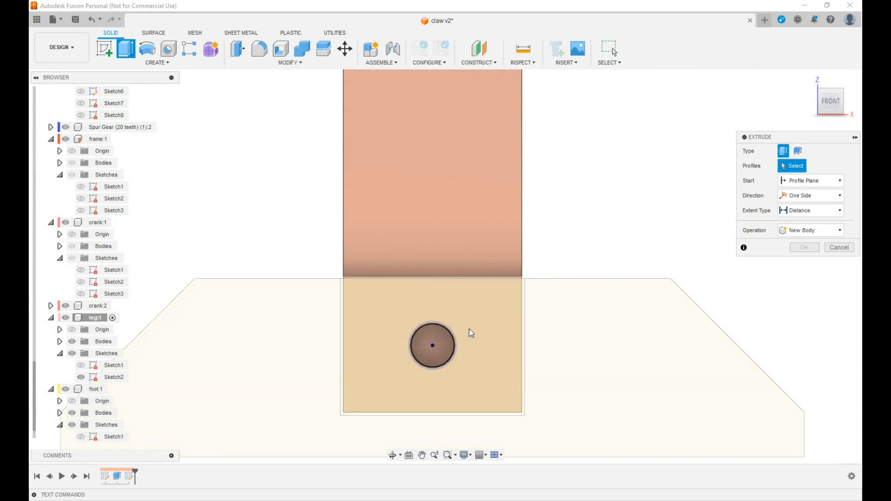
left_click(434, 346)
left_click(828, 105)
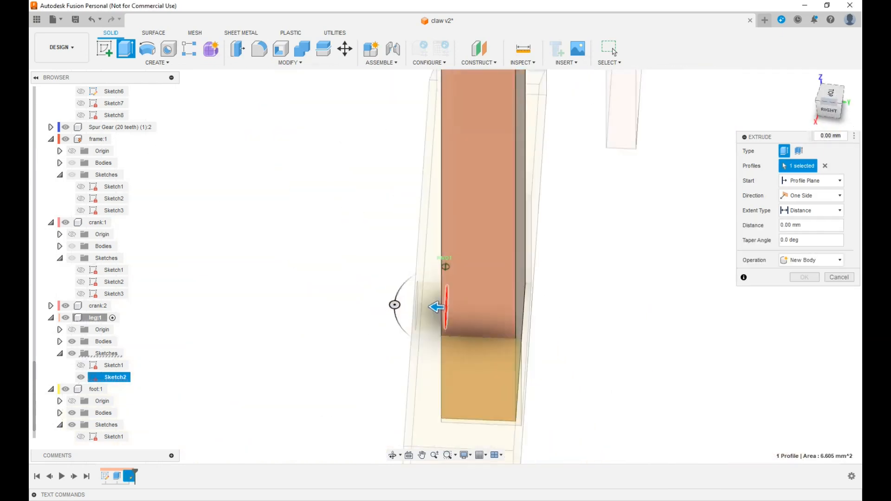
left_click(833, 213)
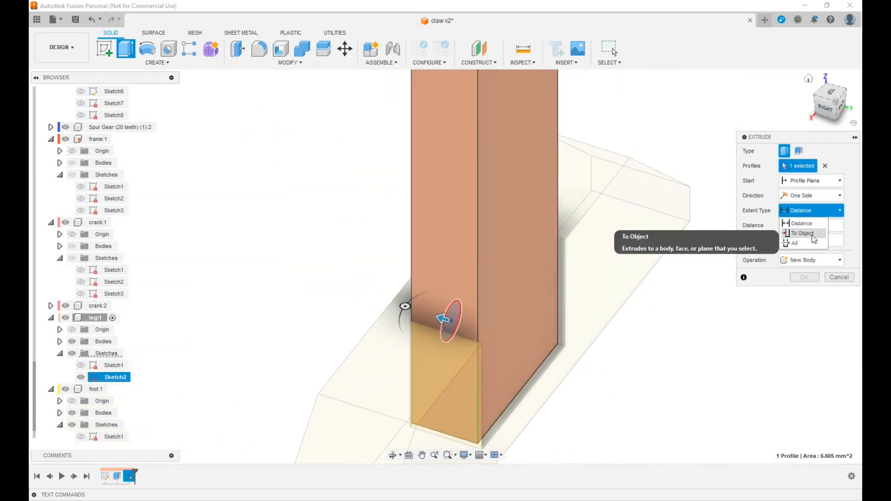
left_click(813, 236)
left_click(515, 250)
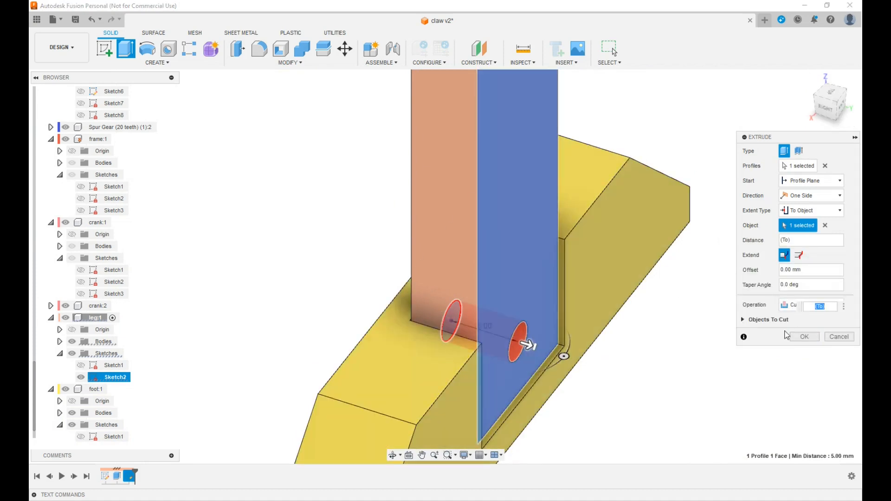
left_click(745, 320)
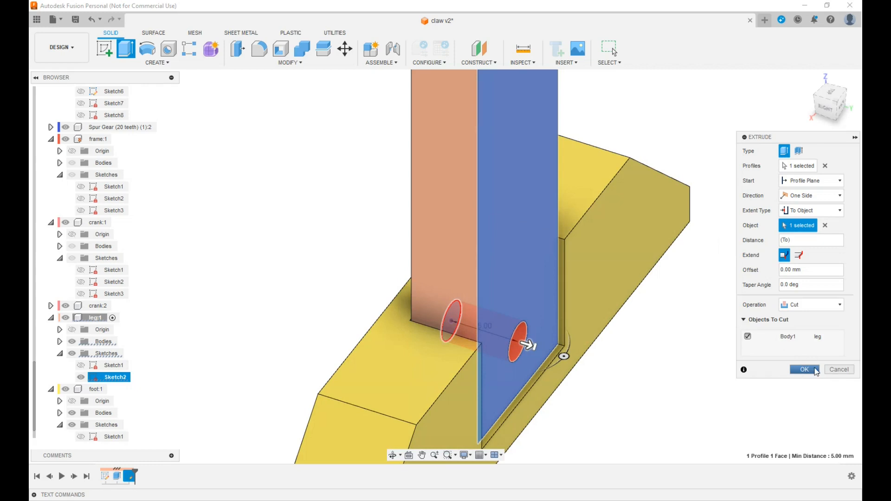
left_click(805, 370)
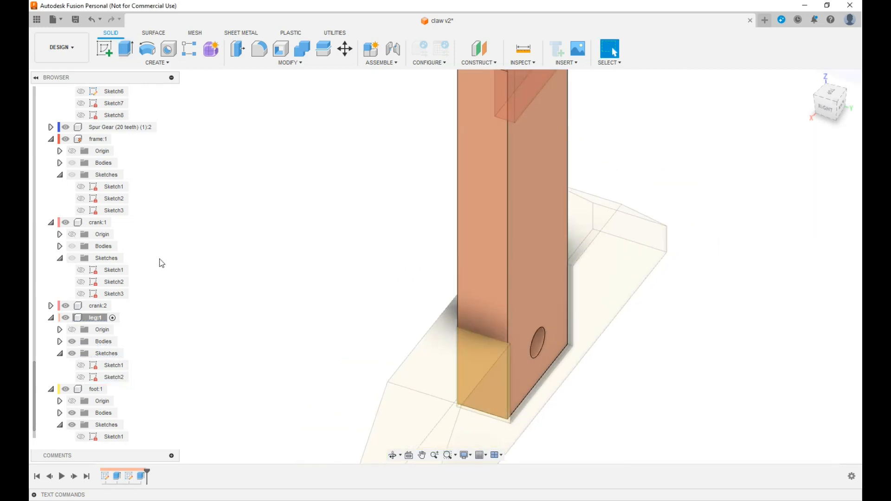
Step: Activate the top-level claw v2 assembly
scroll(94, 204, "up", 10)
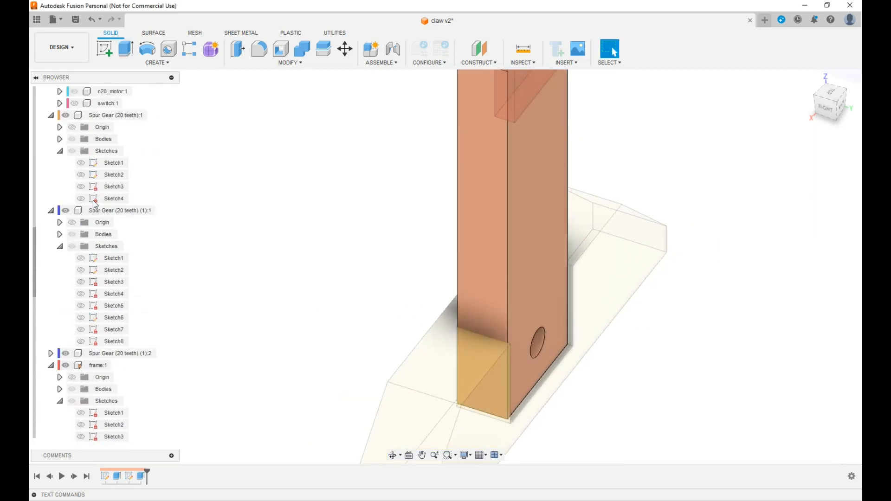
scroll(95, 204, "up", 4)
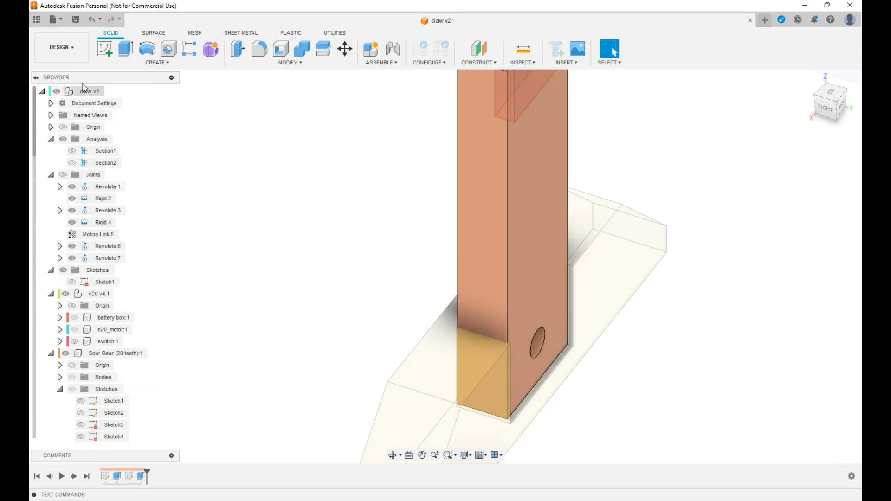
left_click(110, 91)
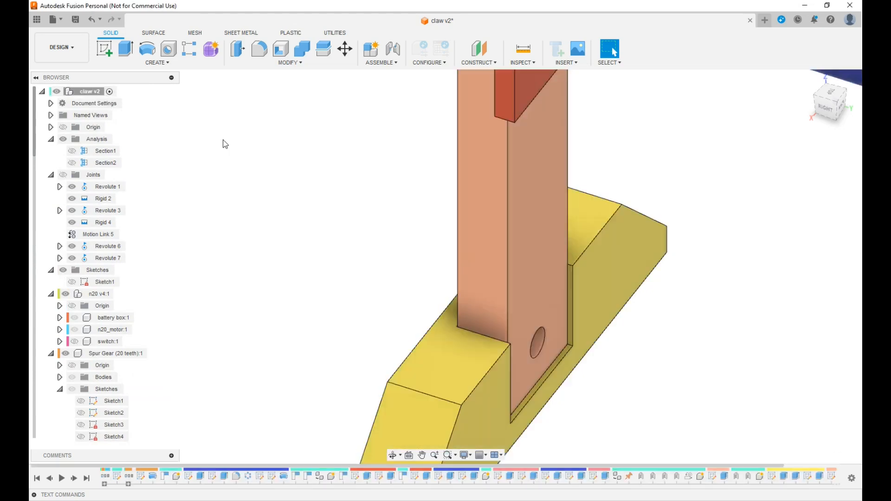
Step: Examine the whole mechanism from front and back, including the leg, the foot and their screw holes
scroll(306, 189, "down", 5)
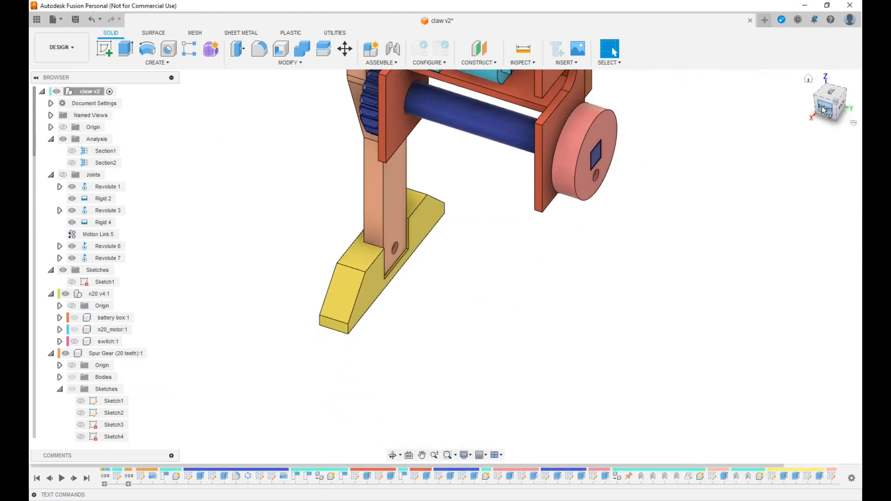
left_click_drag(830, 101, 854, 100)
left_click_drag(739, 155, 783, 133)
middle_click_drag(611, 215, 634, 294)
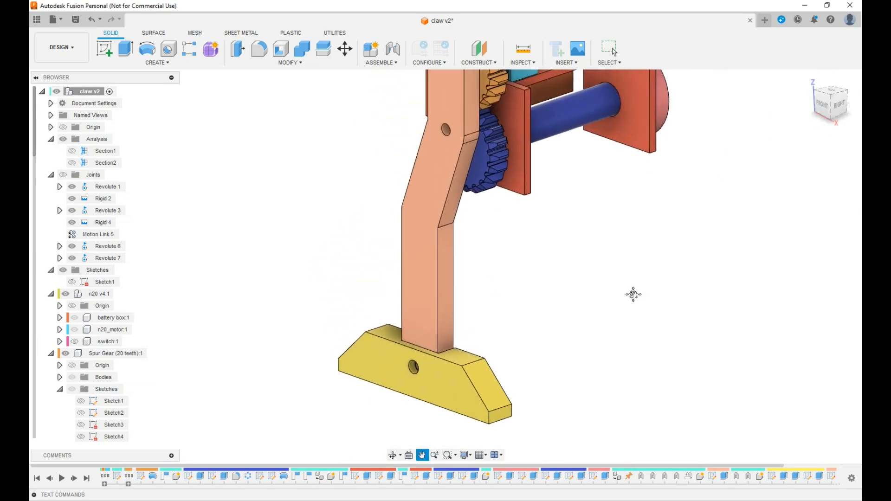
scroll(634, 293, "down", 2)
scroll(636, 296, "down", 3)
middle_click_drag(679, 265, 601, 301)
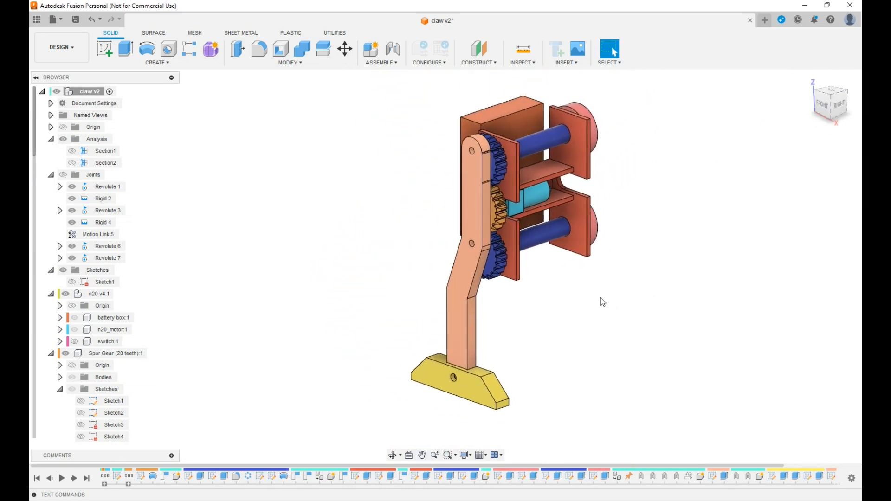
mouse_move(825, 115)
left_mouse_down()
mouse_move(848, 132)
mouse_move(856, 127)
mouse_move(762, 115)
left_mouse_up()
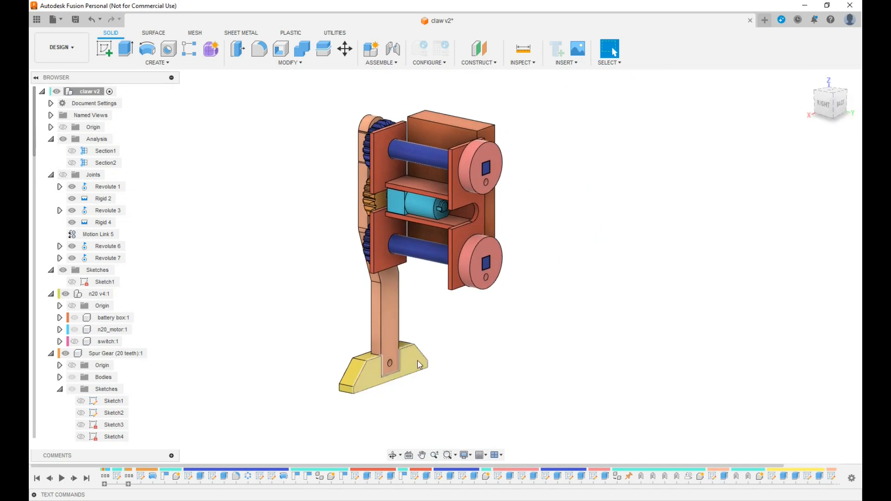
left_click(825, 111)
mouse_move(823, 112)
left_mouse_down()
mouse_move(851, 123)
mouse_move(863, 178)
left_mouse_up()
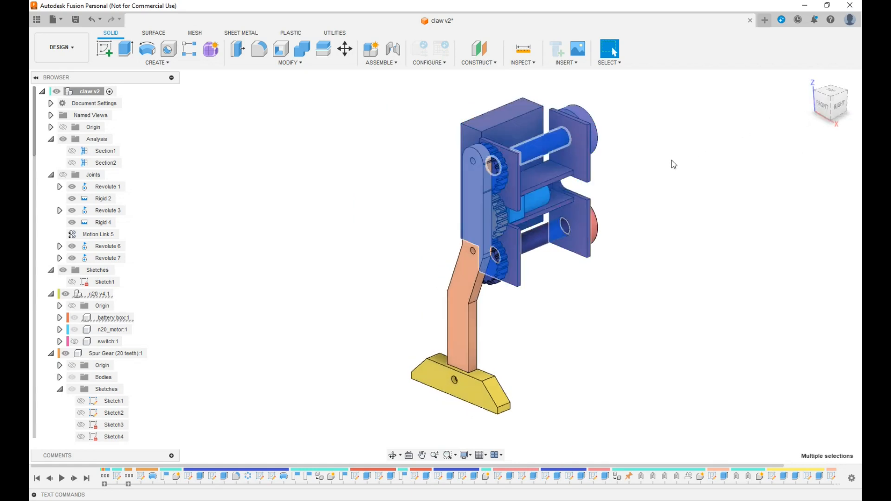
key("i")
left_click(590, 148)
scroll(515, 181, "up", 3)
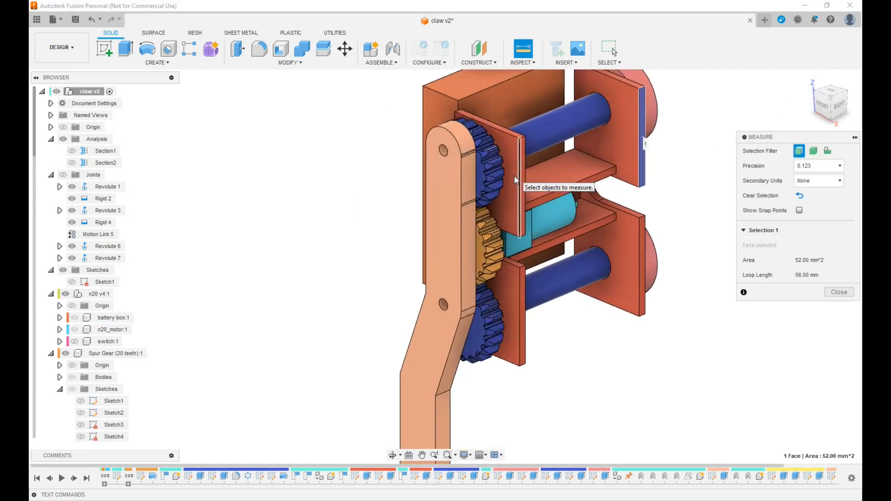
left_click(480, 174)
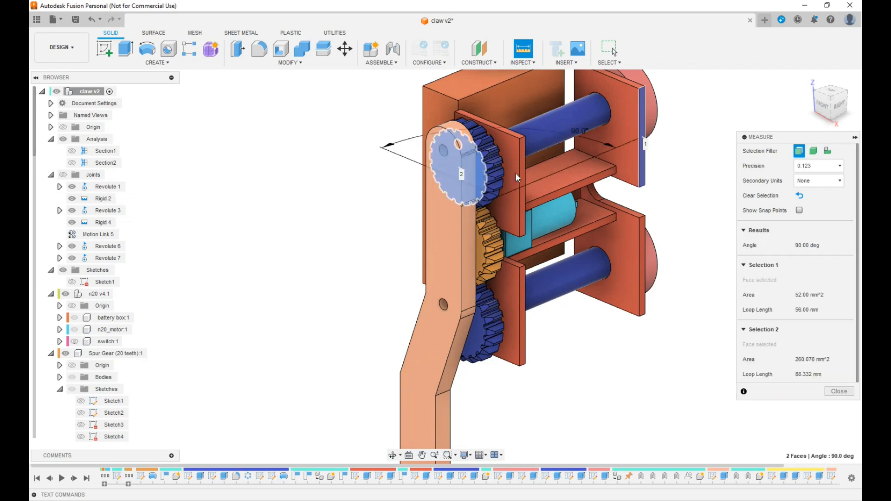
left_click(842, 110)
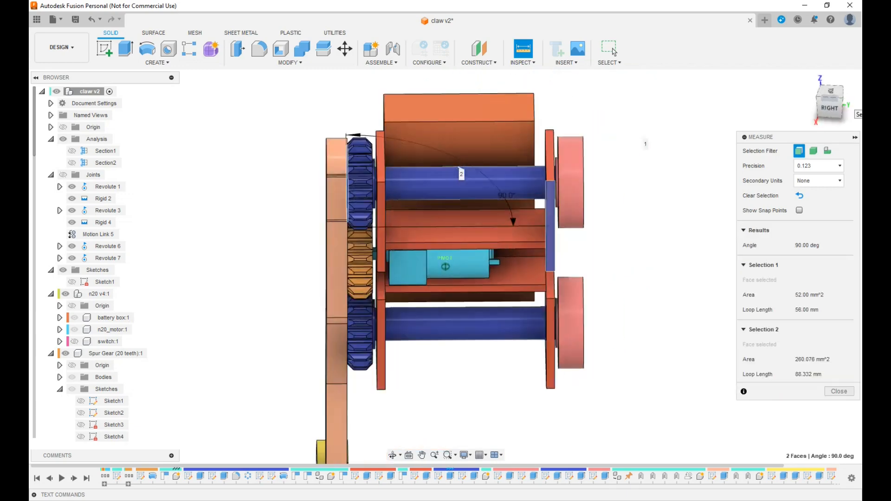
left_click(482, 150)
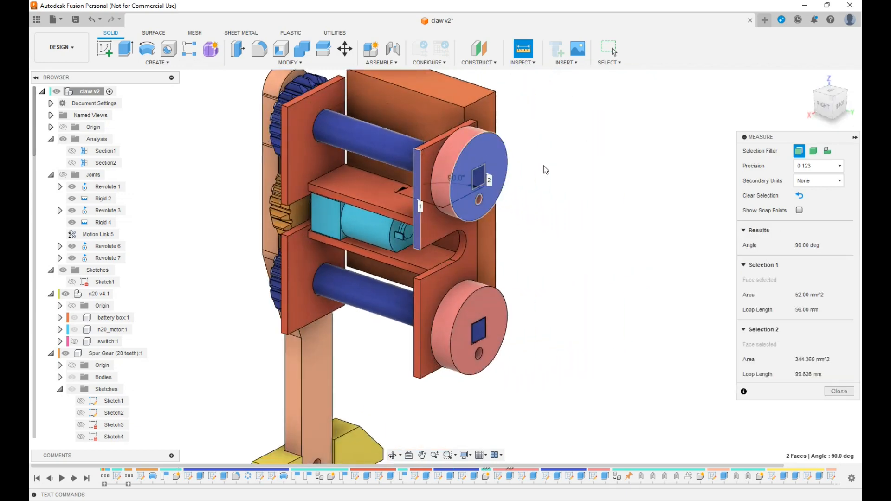
left_click(628, 193)
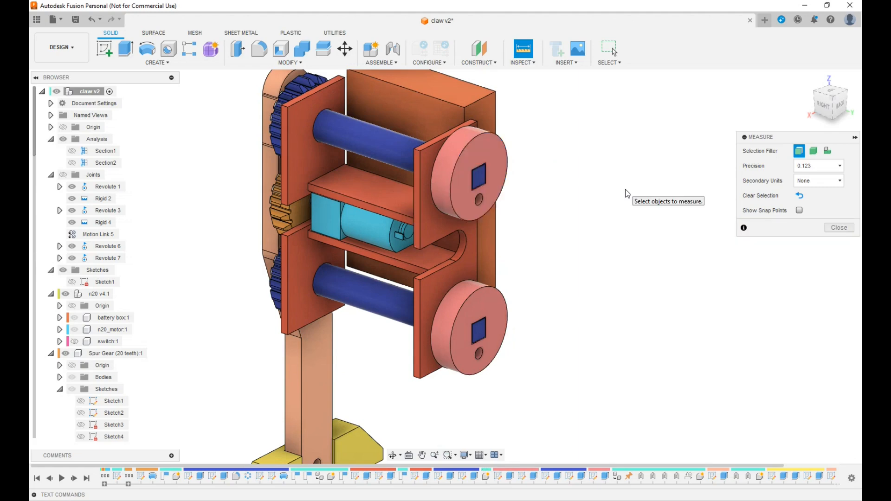
Step: Measure the distance between the upper crank's outer face and the upper gear's outer face
left_click(469, 152)
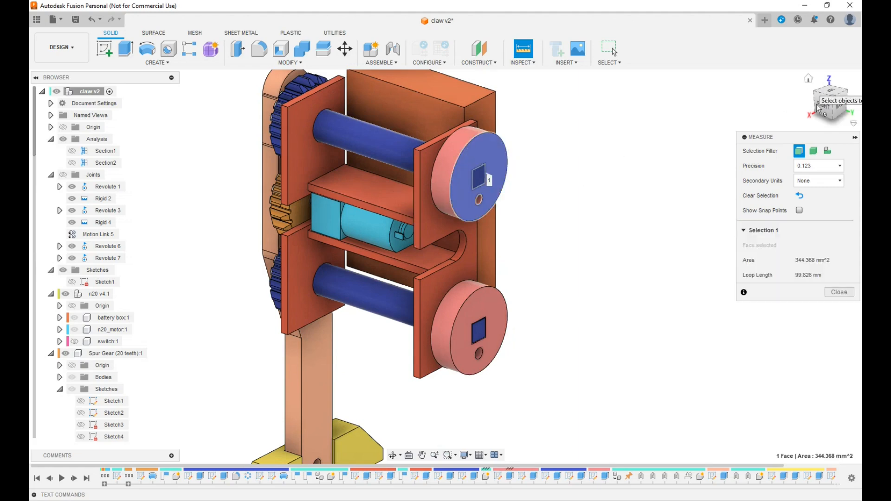
left_click_drag(857, 103, 863, 98)
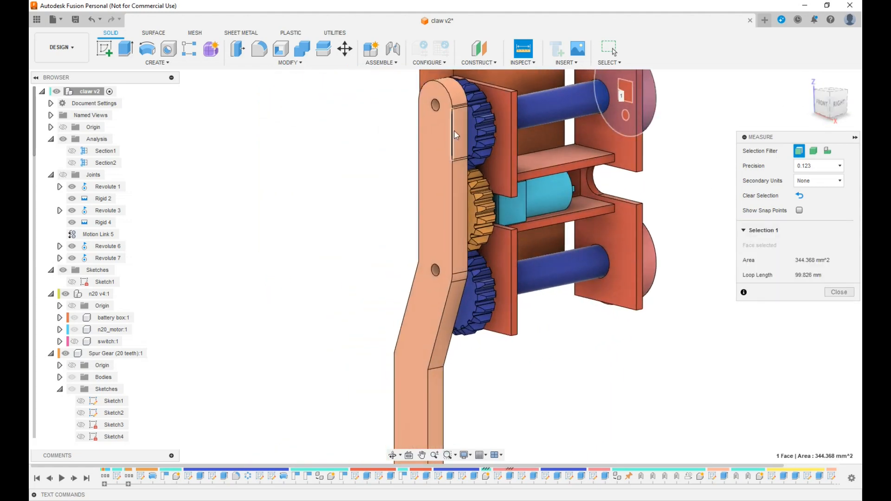
scroll(458, 128, "up", 3)
left_click(483, 127)
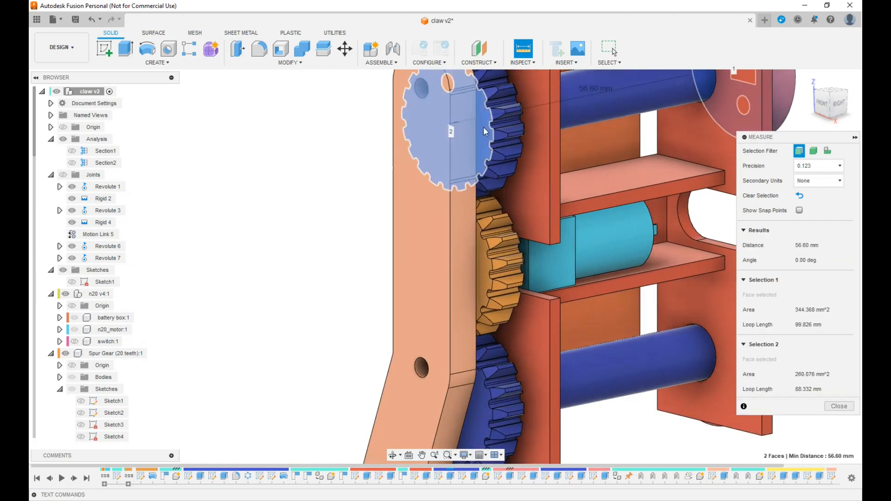
scroll(328, 154, "down", 4)
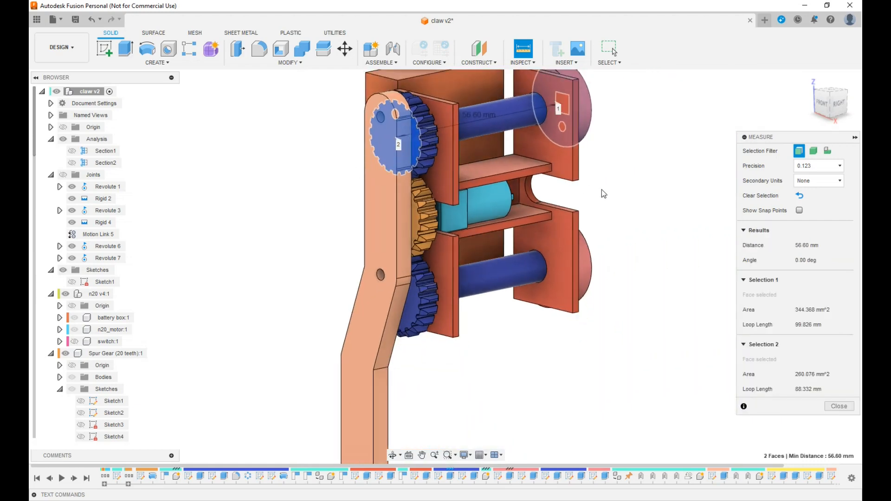
scroll(607, 200, "down", 1)
left_click(845, 406)
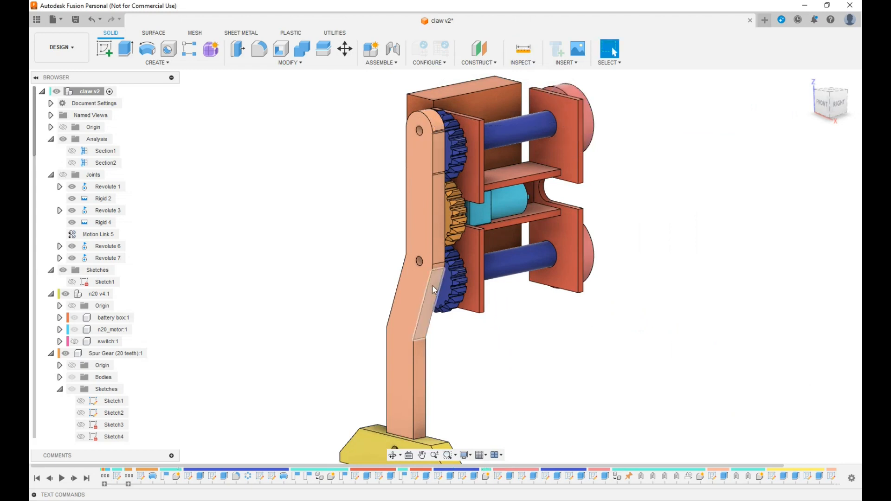
Step: Activate the foot component for editing
left_click_drag(827, 107, 809, 107)
left_click(421, 401)
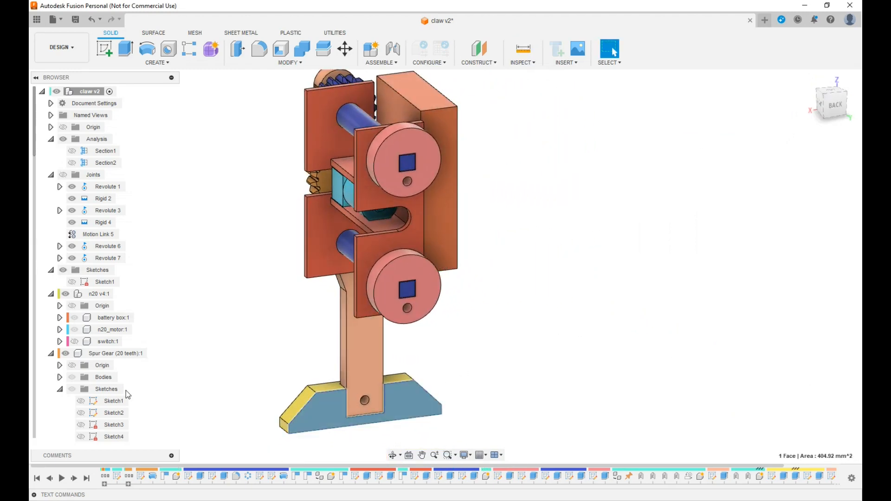
scroll(120, 393, "down", 4)
scroll(119, 392, "down", 6)
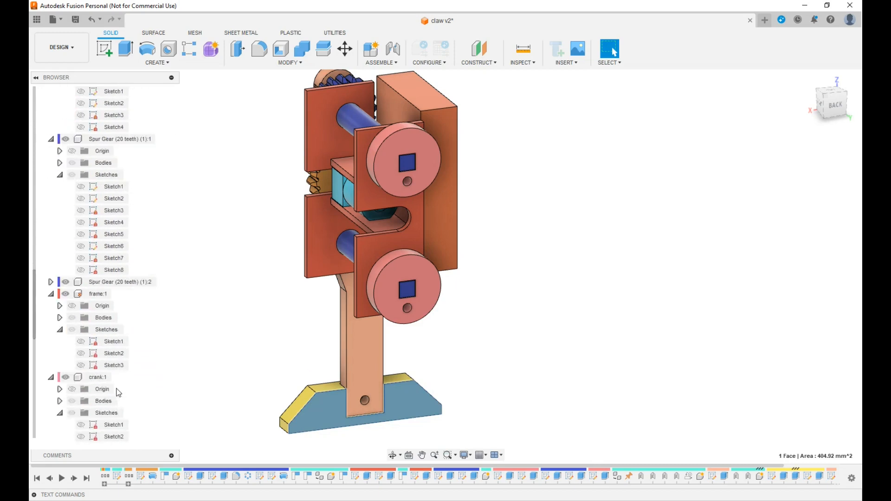
double_click(95, 377)
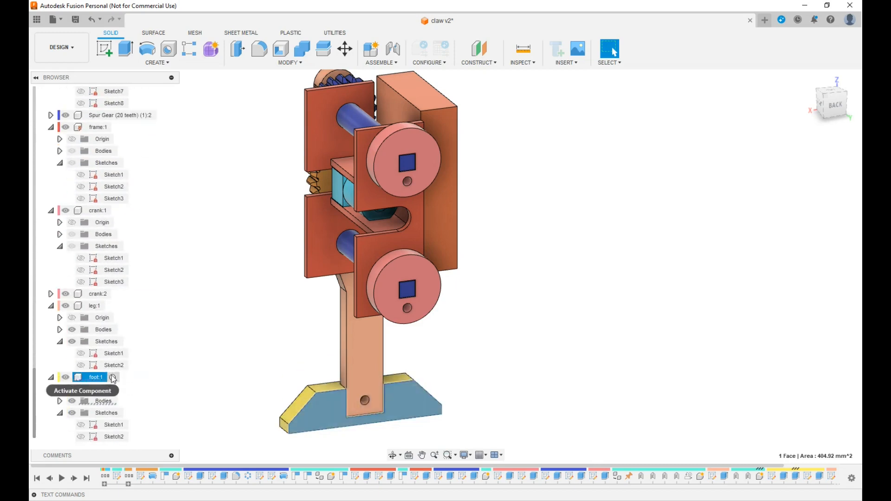
Step: Start a sketch on the foot's back face and project that face's outline into it
left_click(425, 414)
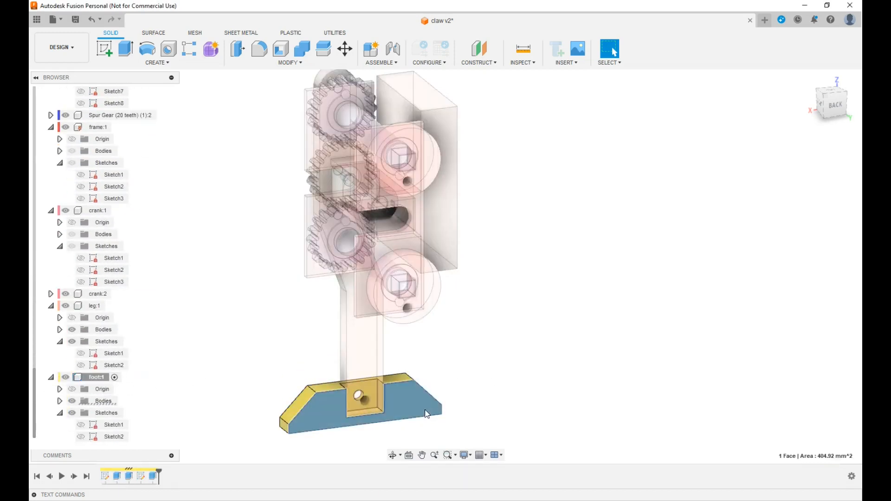
left_click(106, 50)
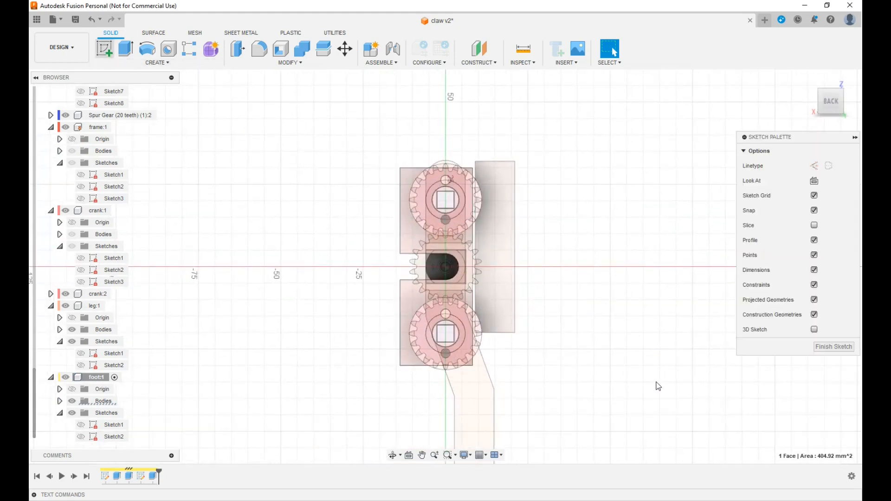
middle_click_drag(643, 297, 624, 210)
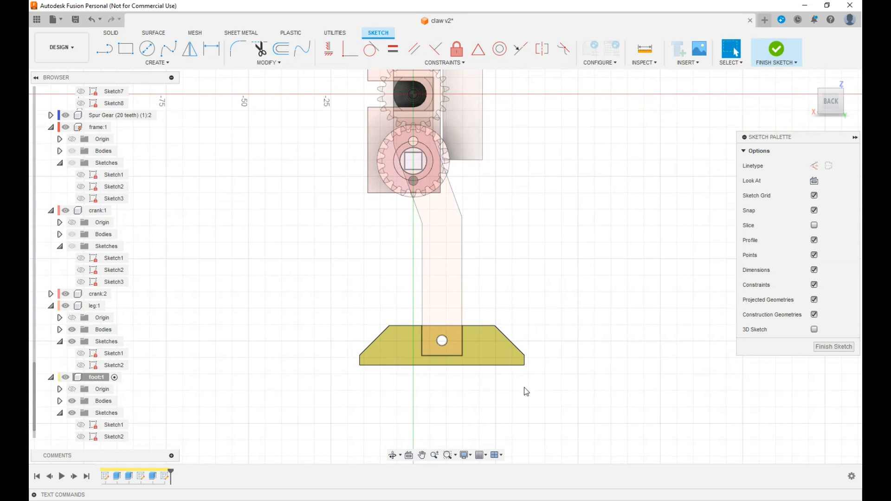
key("p")
left_click(506, 357)
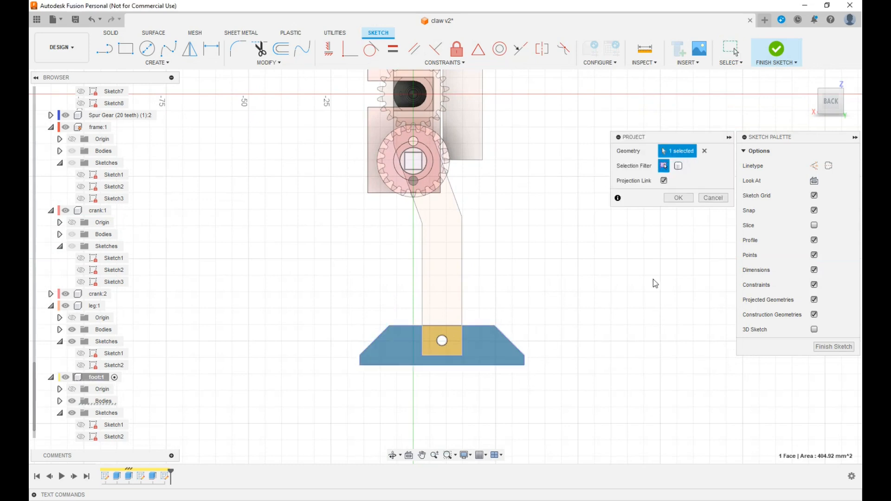
left_click(680, 198)
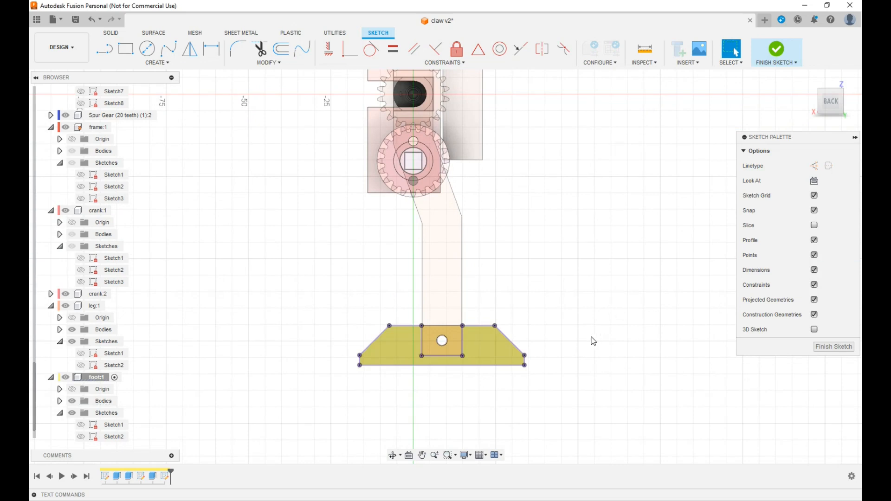
Step: Sketch a horizontal line about 4.5 mm inward from the foot's lower slope corner and a vertical line down to its bottom edge
key("l")
scroll(574, 342, "up", 1)
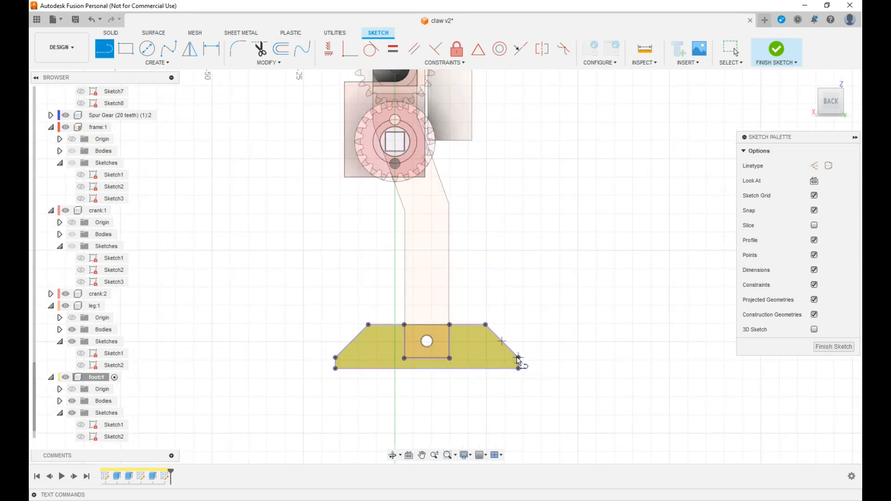
left_click(518, 358)
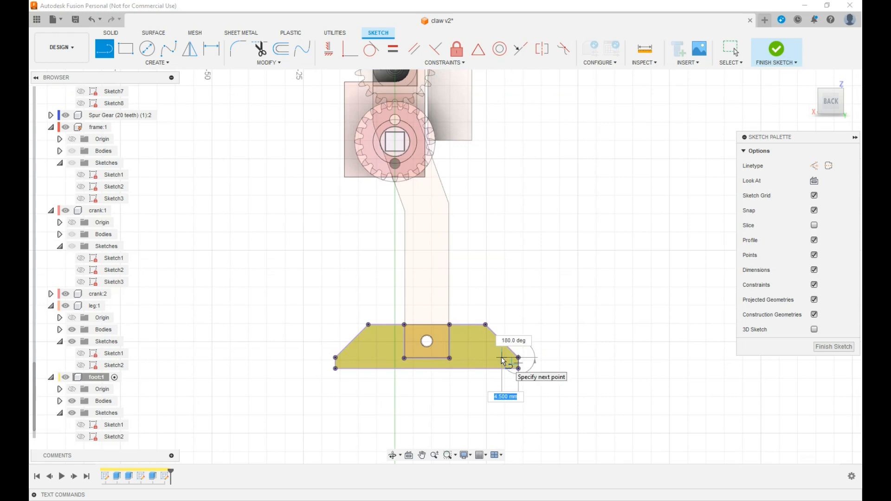
left_click(503, 359)
key("Escape")
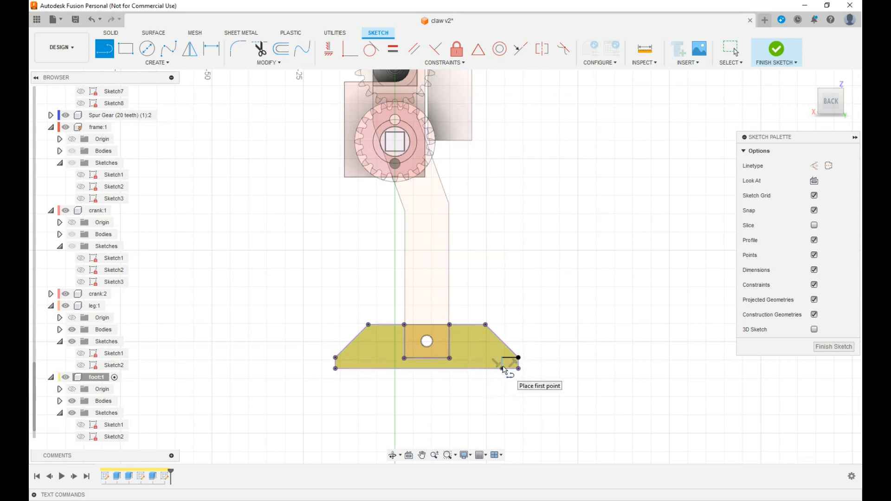
Step: Sketch a matching horizontal line about 4.5 mm inward from the foot's opposite lower slope corner and a vertical line to the bottom edge
left_click(335, 357)
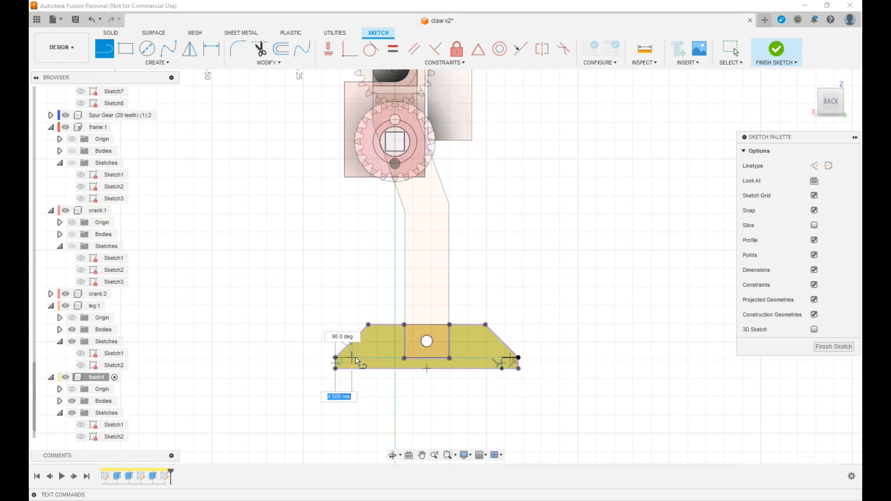
left_click(355, 370)
key("Escape")
Step: Dimension the new horizontal line at the foot's end to 5 mm
key("d")
left_click(347, 357)
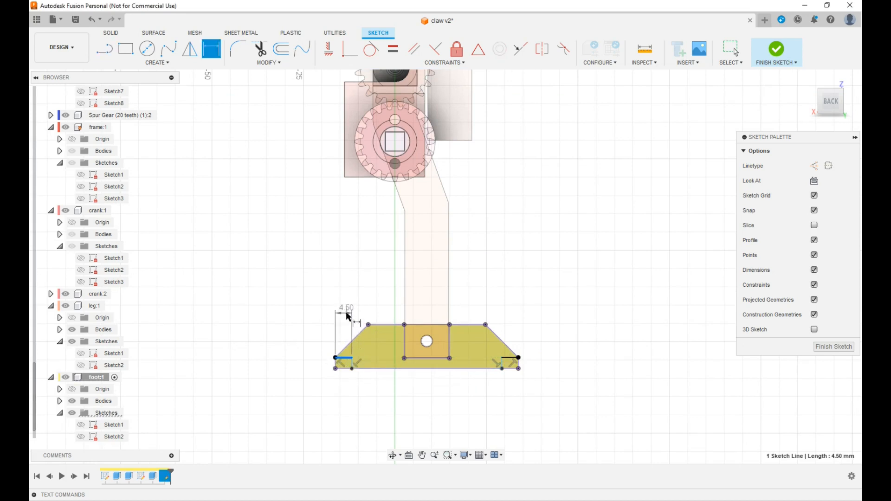
left_click(349, 314)
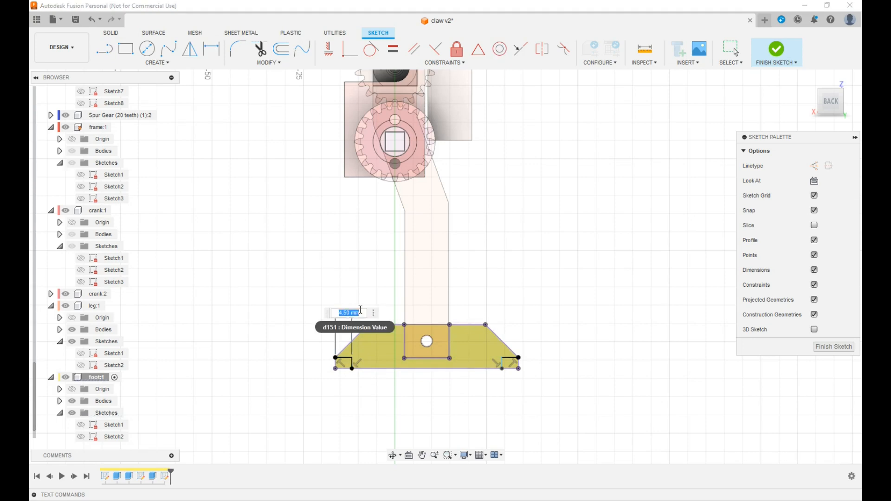
type("5")
key("Return")
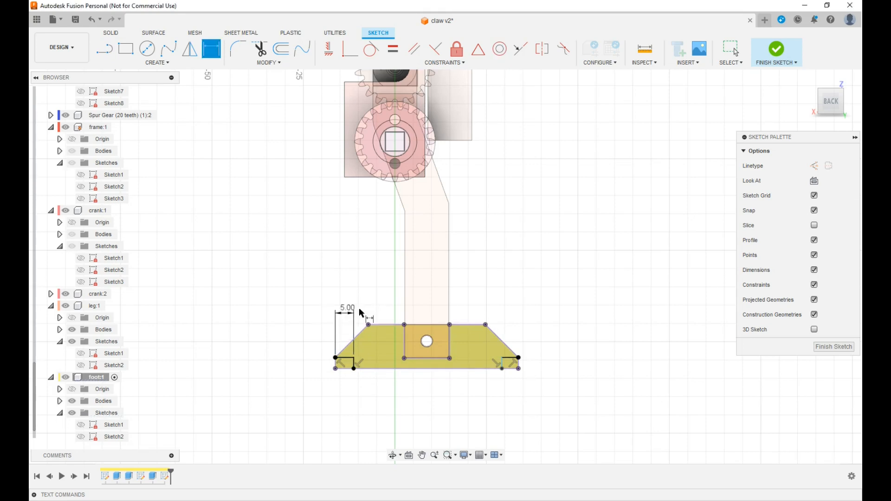
Step: Constrain the horizontal lines at both ends of the foot to equal length and finish the sketch
left_click(393, 49)
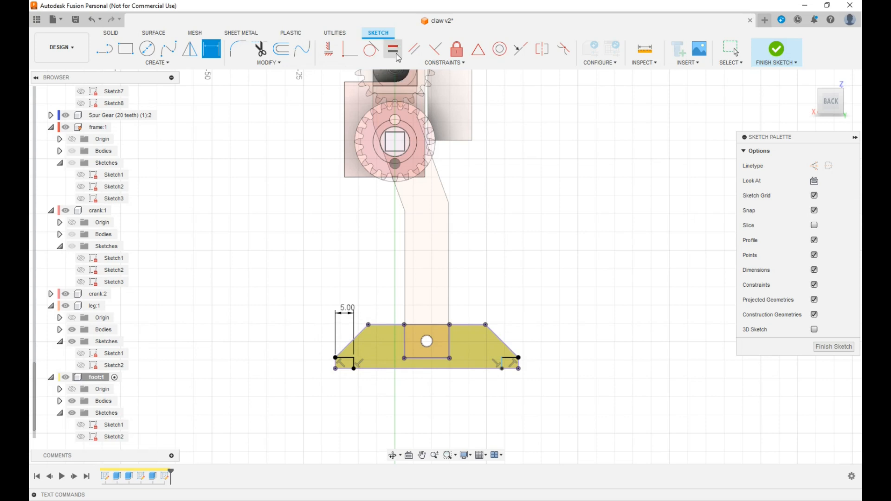
left_click(508, 358)
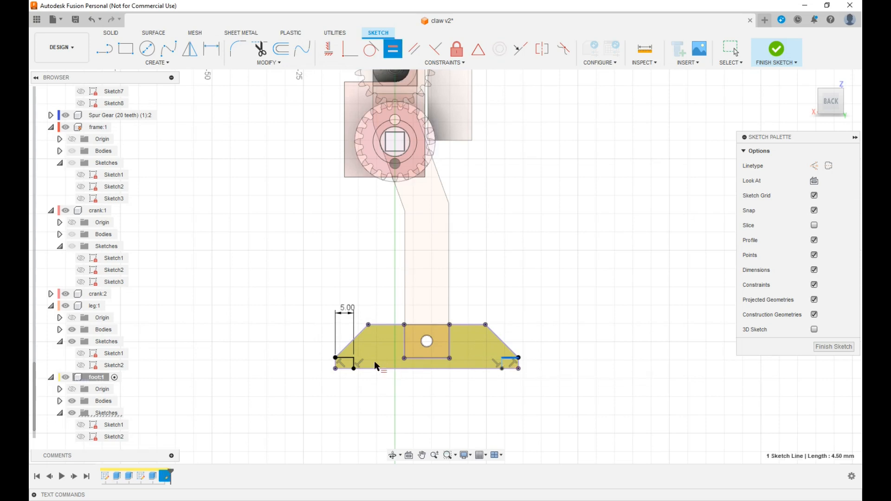
left_click(347, 357)
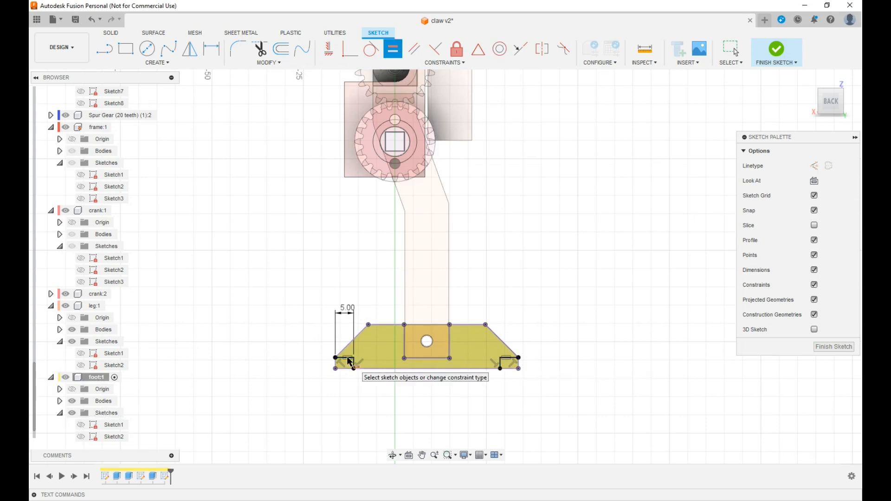
left_click(776, 48)
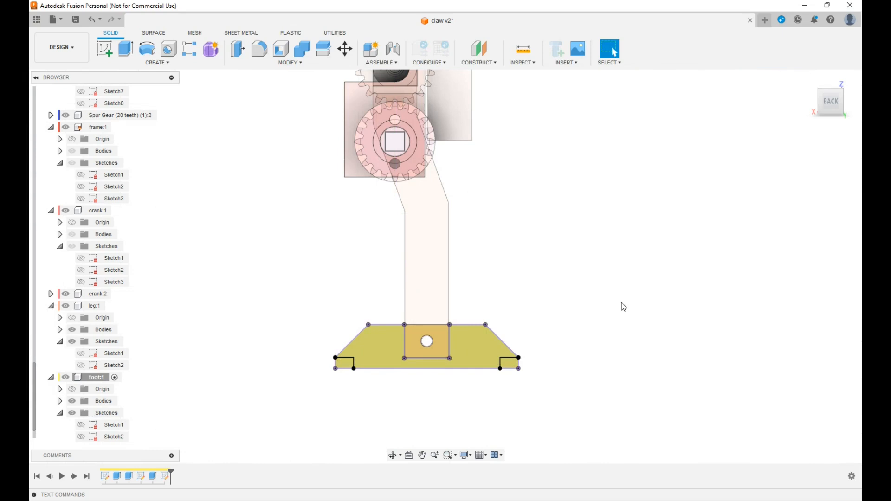
Step: Extrude the two end profiles 35 mm from the foot's back face toward the crank side, joined to the foot
key("e")
left_click(345, 363)
left_click(507, 364)
left_click_drag(850, 99, 836, 97)
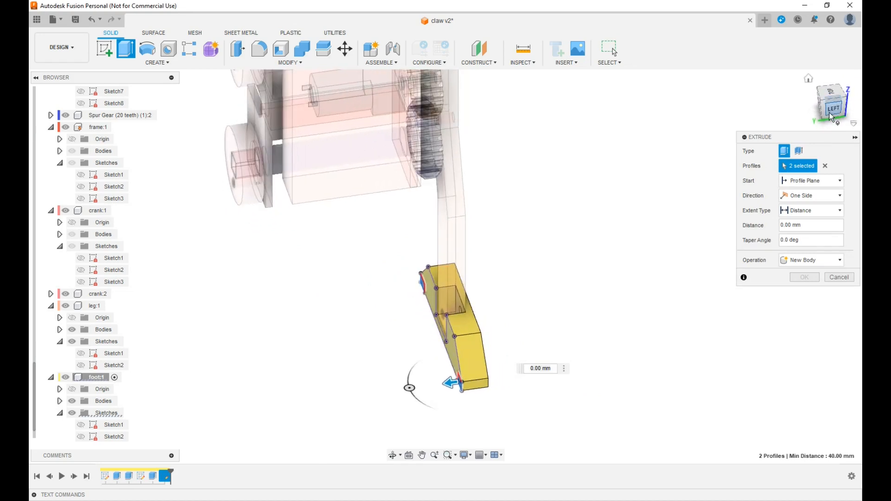
left_click(831, 111)
left_click_drag(435, 367, 309, 354)
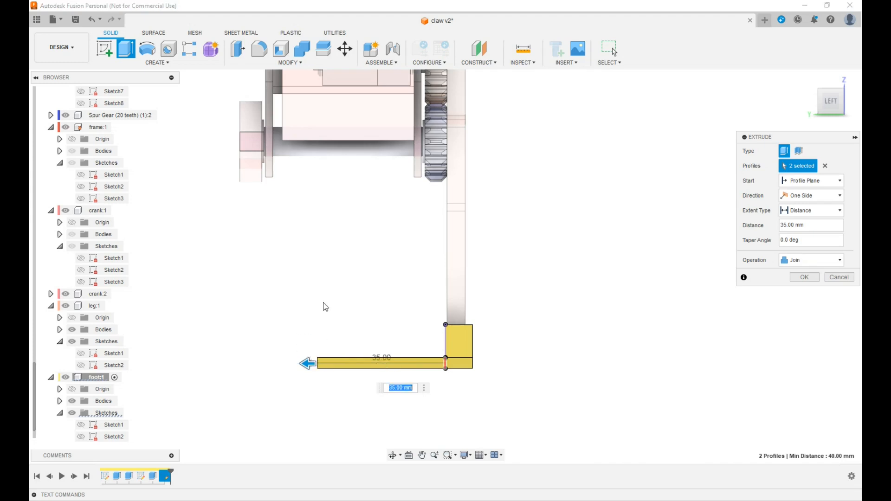
left_click_drag(307, 365, 313, 366)
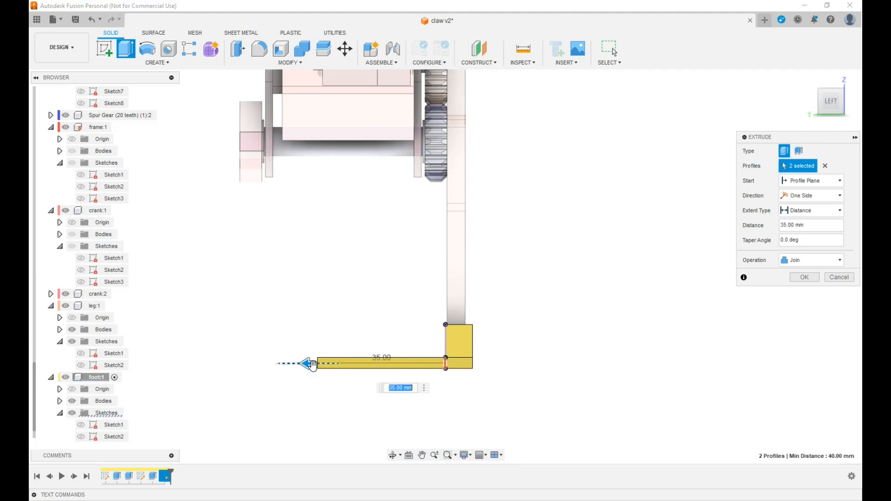
Step: Set the extrusion distance of the foot's two prongs to 38 mm
left_click(393, 389)
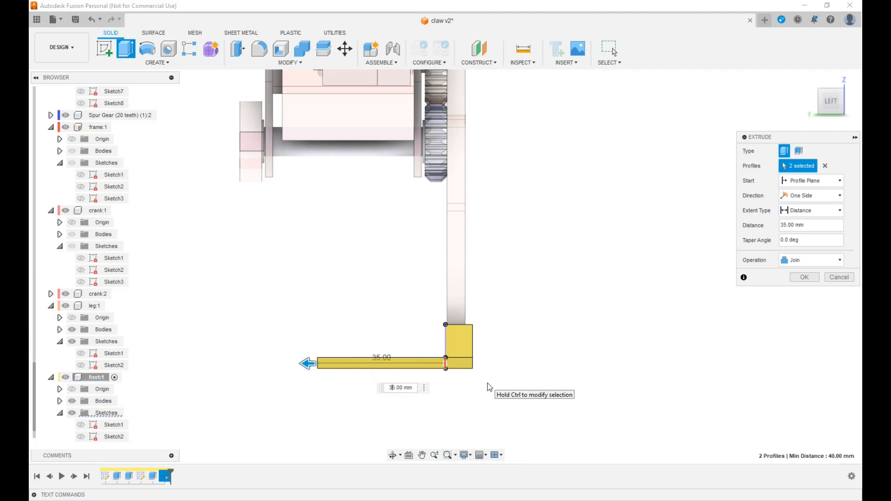
key("BackSpace")
key("Return")
type("8")
key("Return")
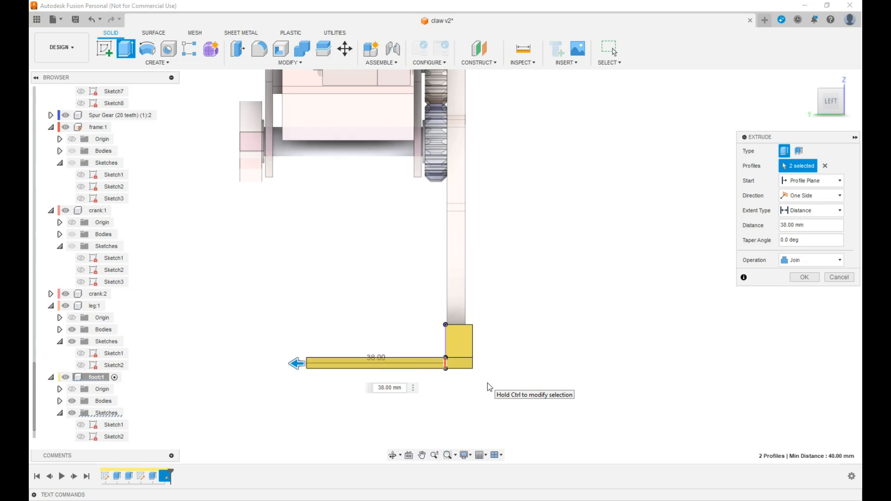
Step: Set the prongs' extrusion distance to 36 mm and complete the joined extrusion
key("BackSpace")
key("Return")
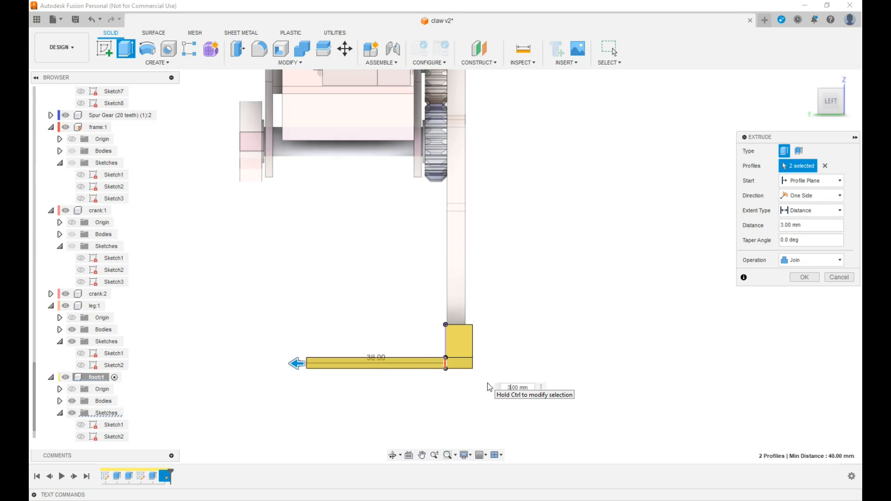
type("6")
key("Return")
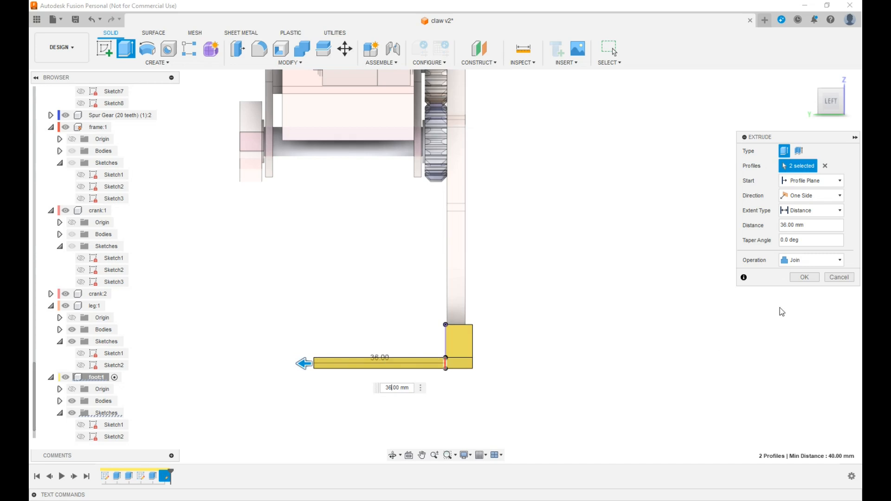
left_click(804, 278)
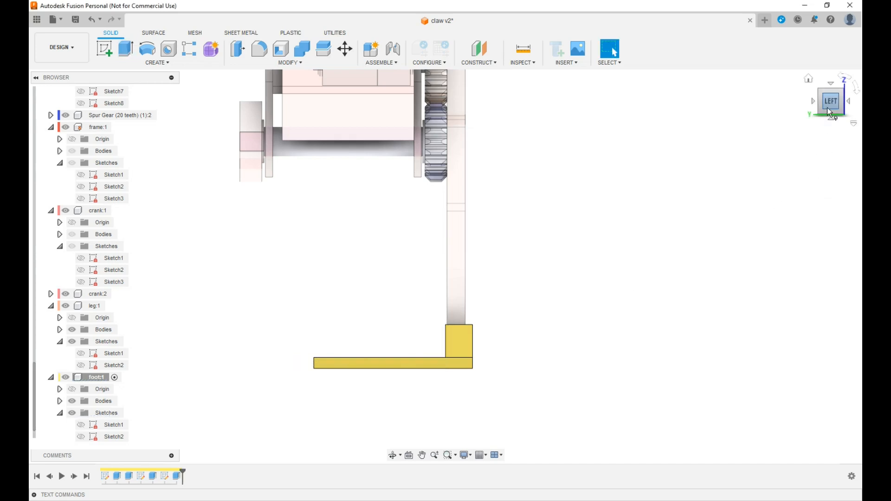
Step: Activate the top-level claw assembly for editing
left_click_drag(829, 115, 833, 120)
scroll(99, 129, "up", 6)
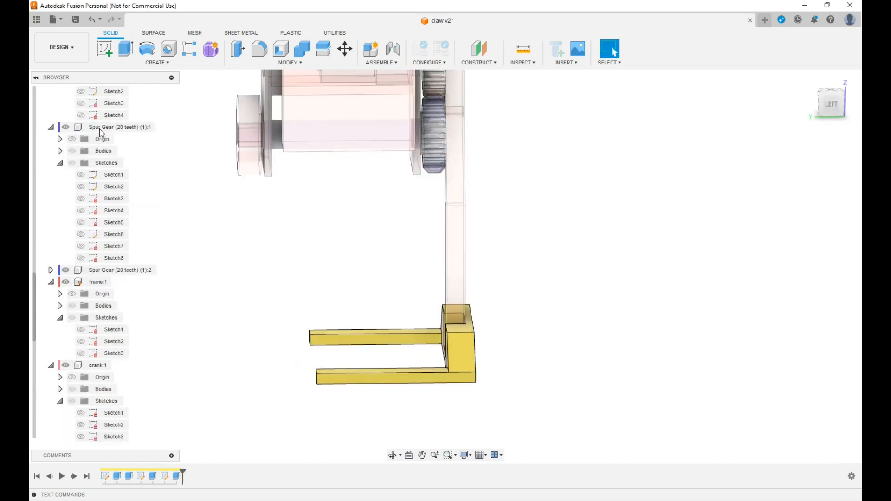
scroll(99, 129, "up", 7)
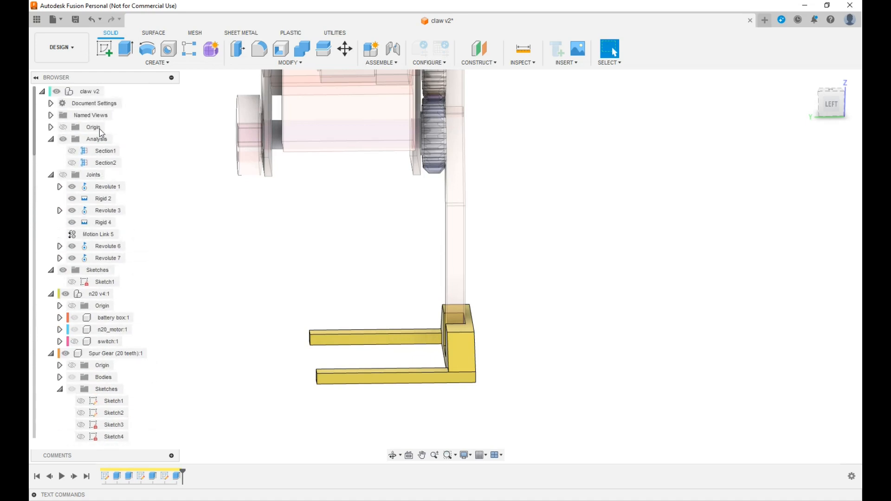
left_click(110, 91)
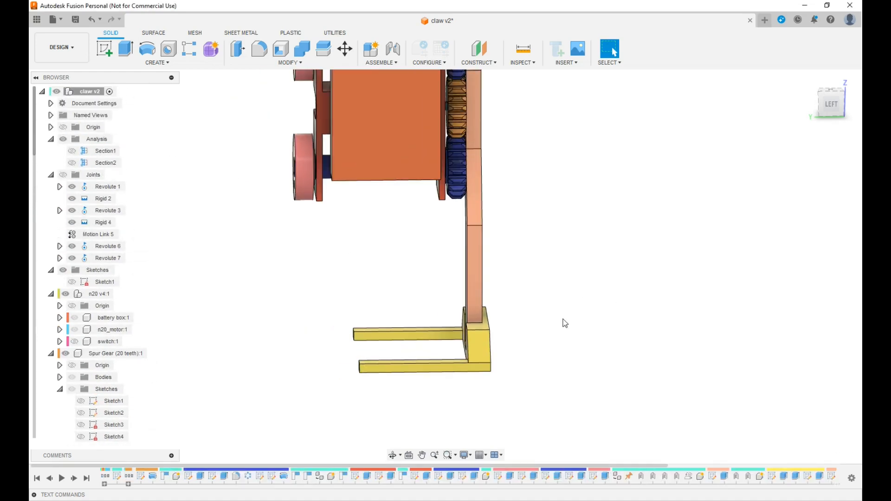
Step: Create a rigid as-built joint between the foot and the leg
left_click_drag(824, 113, 743, 139)
mouse_move(580, 183)
left_mouse_down()
mouse_move(529, 162)
mouse_move(692, 157)
mouse_move(674, 160)
left_mouse_up()
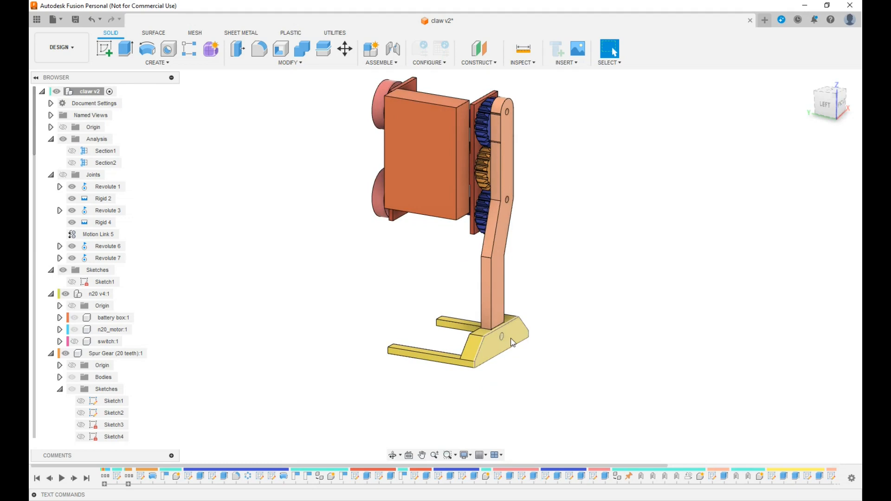
left_click(379, 63)
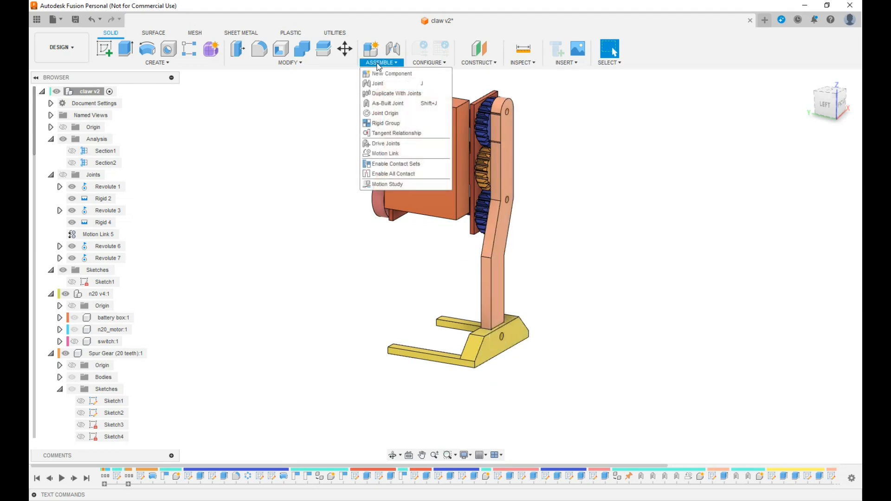
left_click(380, 104)
left_click(840, 181)
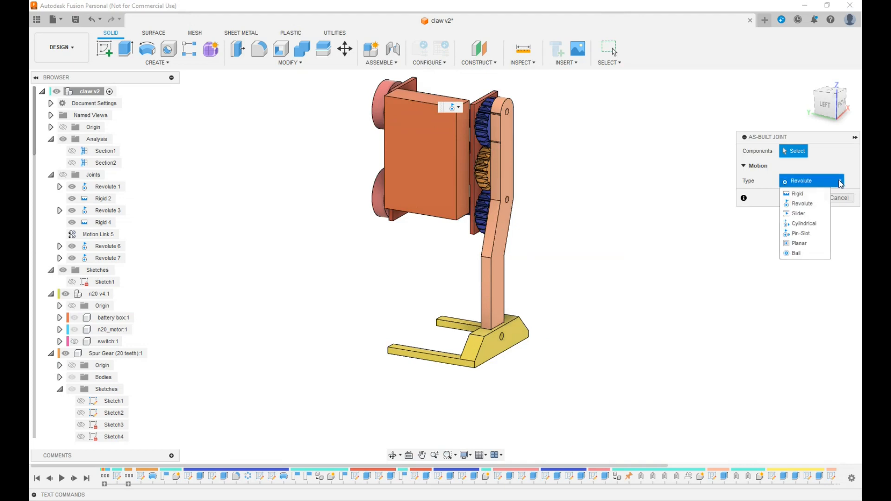
left_click(800, 193)
left_click(520, 334)
left_click(502, 304)
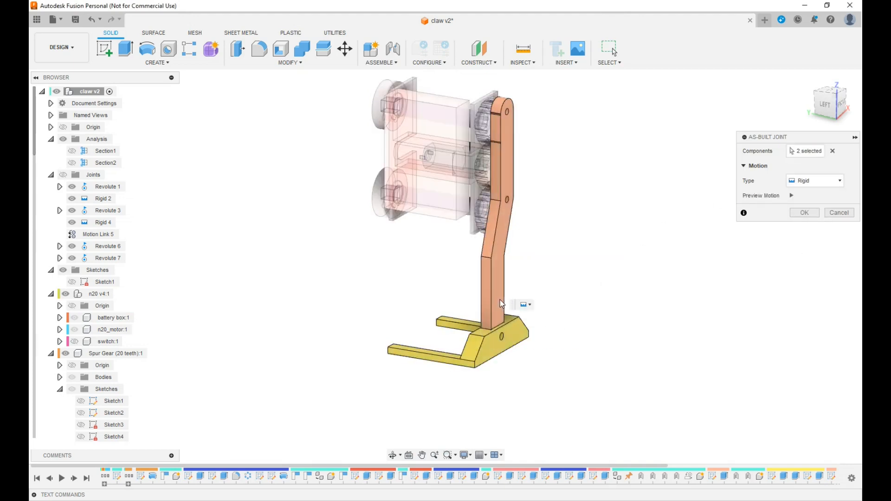
left_click(803, 213)
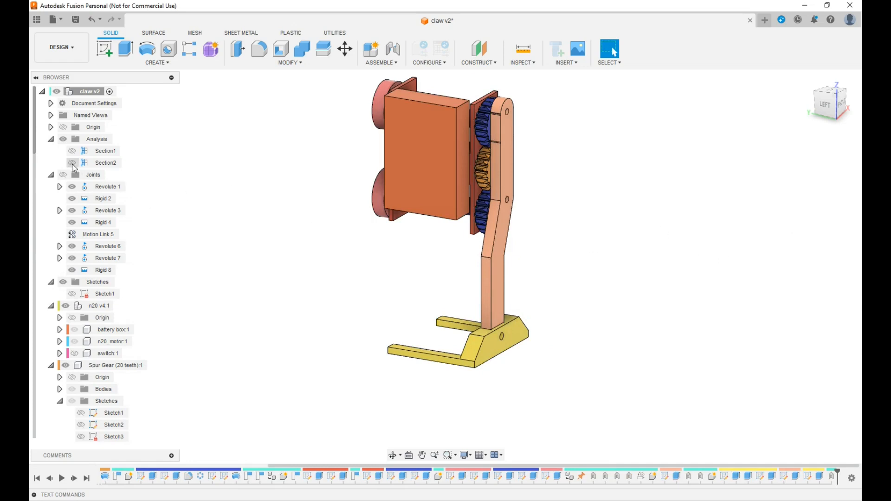
Step: Animate the joint relationships of Revolute 1, check the leg and foot motion from the front and at an angle, and stop the animation
left_click(114, 187)
right_click(114, 187)
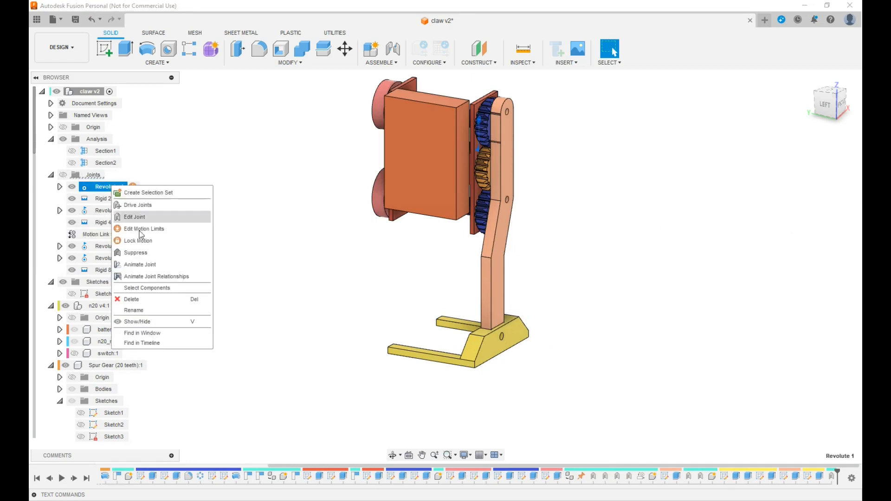
left_click(148, 278)
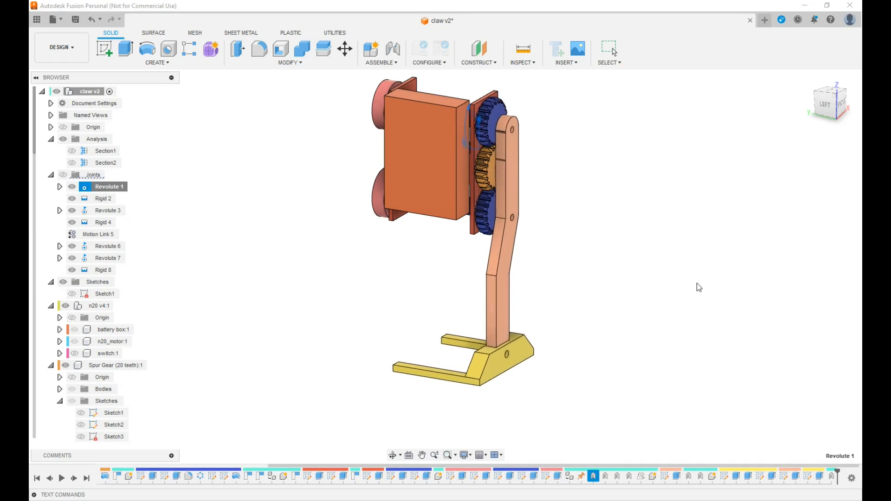
left_click(843, 109)
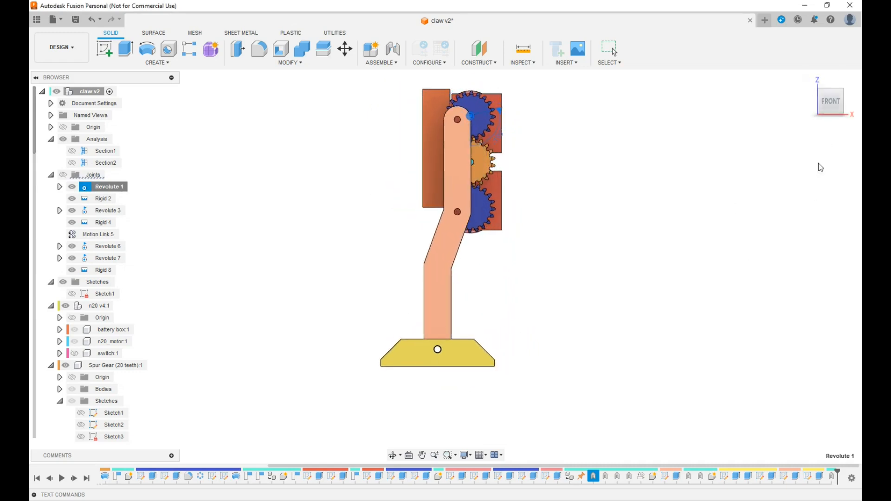
mouse_move(830, 104)
left_mouse_down()
mouse_move(871, 115)
mouse_move(857, 114)
left_mouse_up()
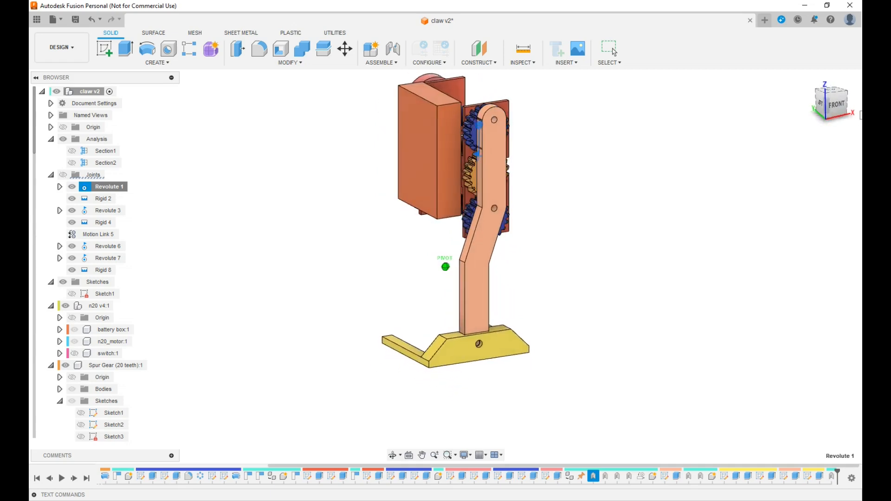
left_click(841, 109)
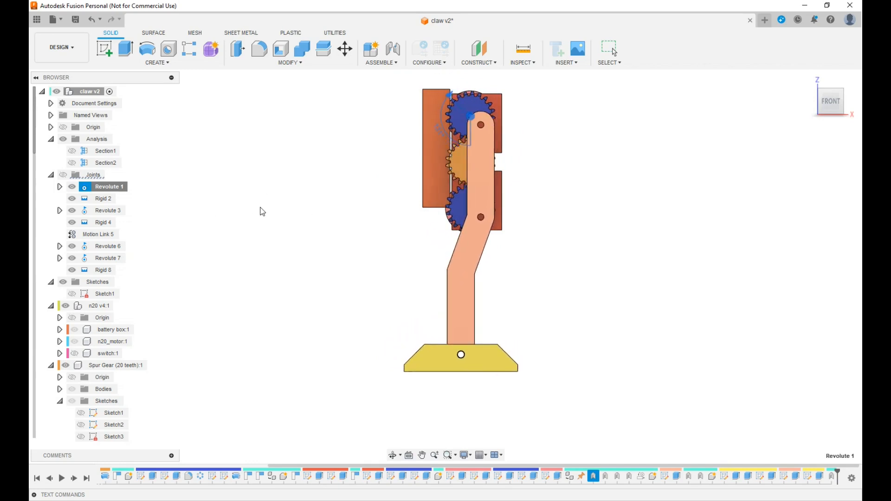
key("Escape")
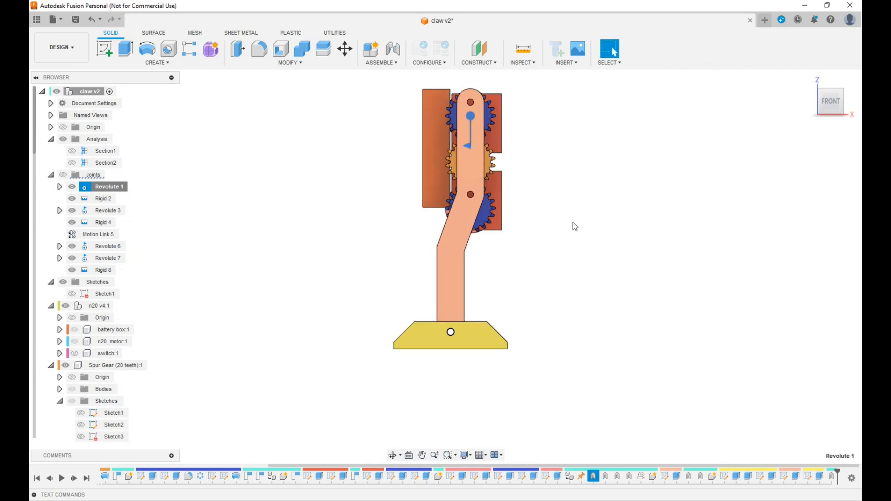
left_click_drag(830, 115, 860, 117)
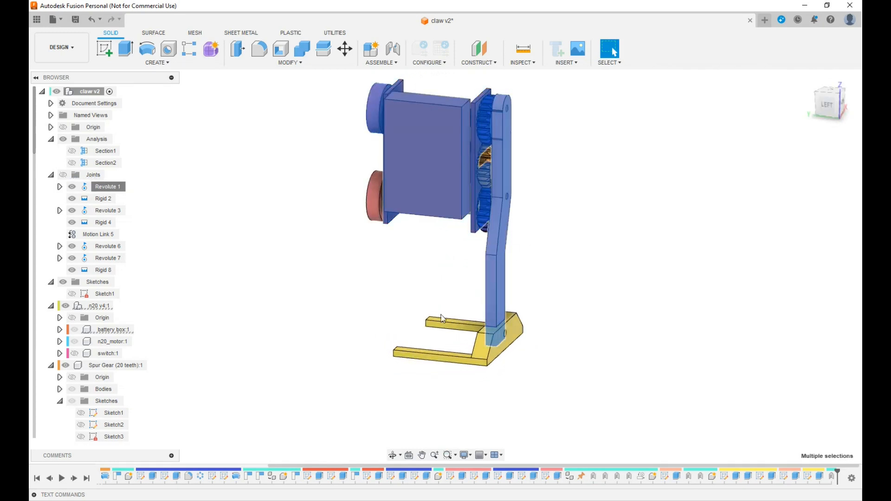
left_click(605, 252)
left_click_drag(832, 105, 815, 110)
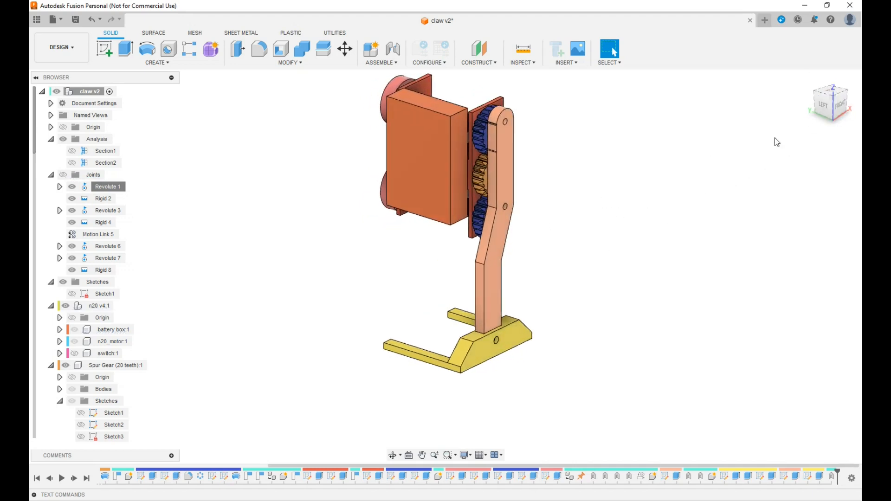
left_click(824, 105)
left_click_drag(834, 106, 823, 107)
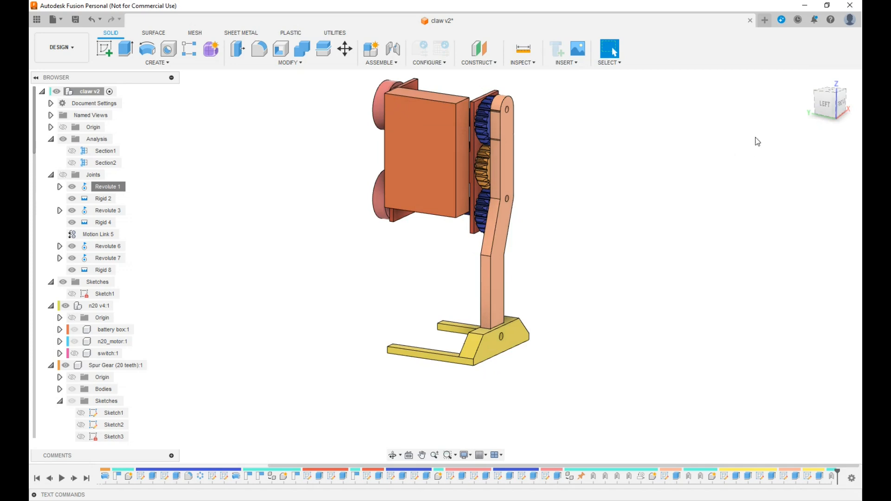
left_click(816, 110)
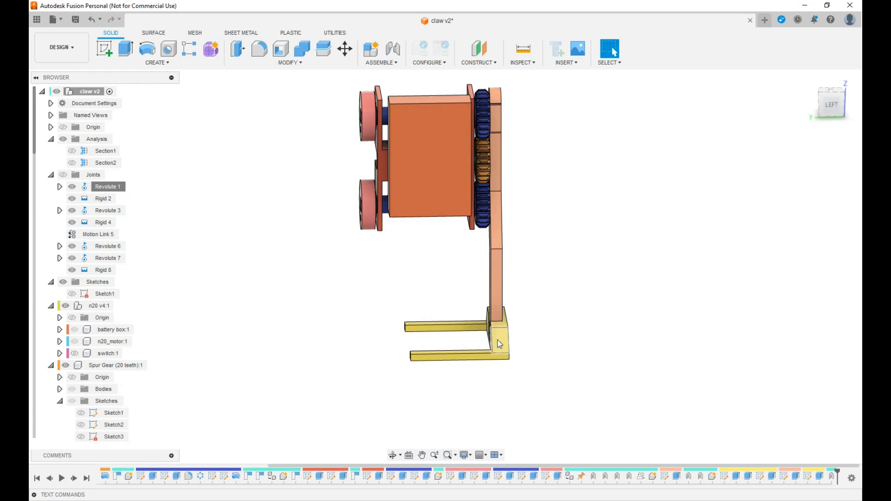
left_click_drag(839, 103, 829, 111)
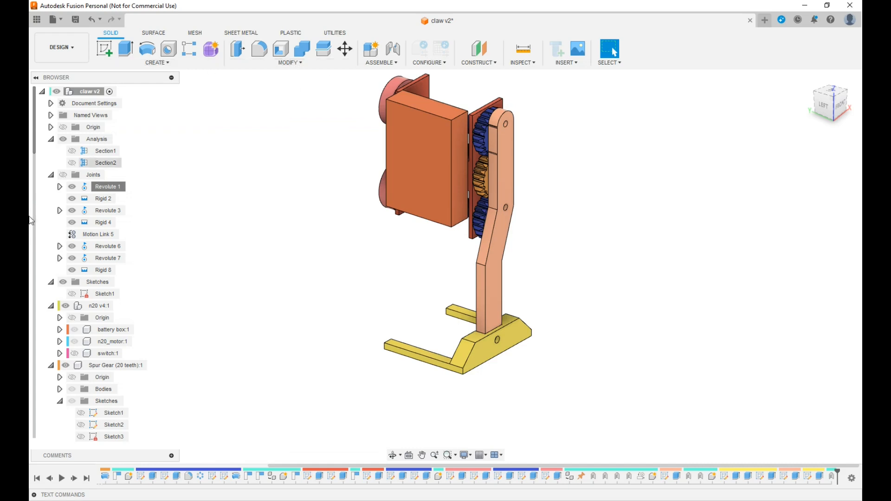
left_click(288, 63)
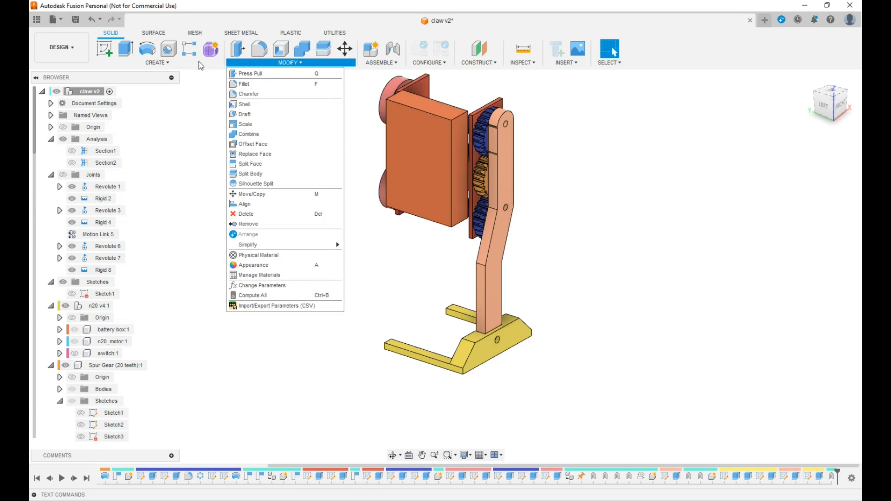
left_click(157, 62)
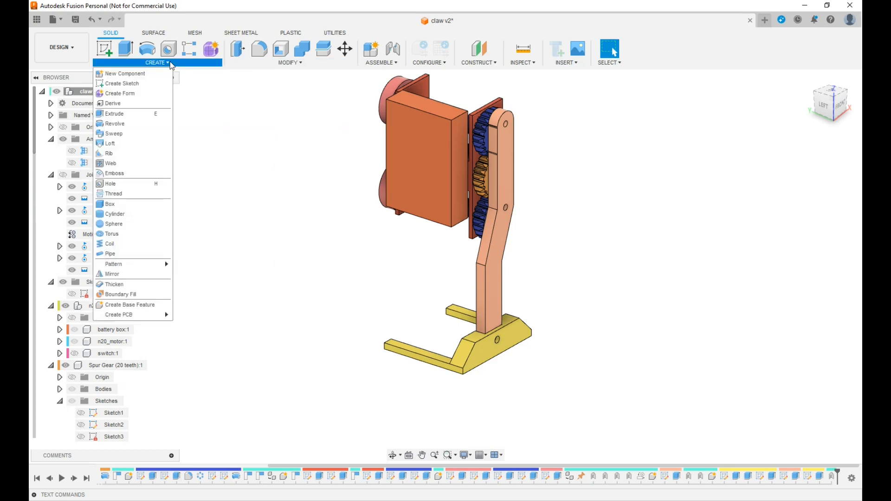
left_click(128, 274)
left_click(812, 151)
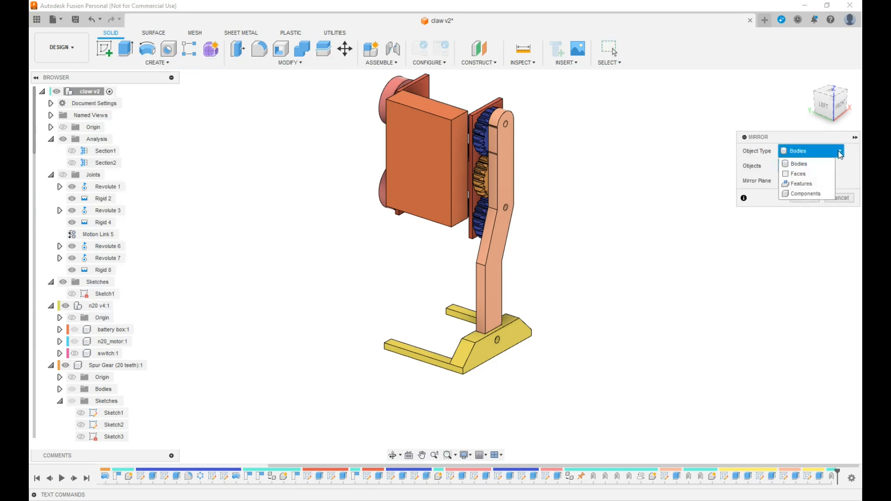
left_click(805, 193)
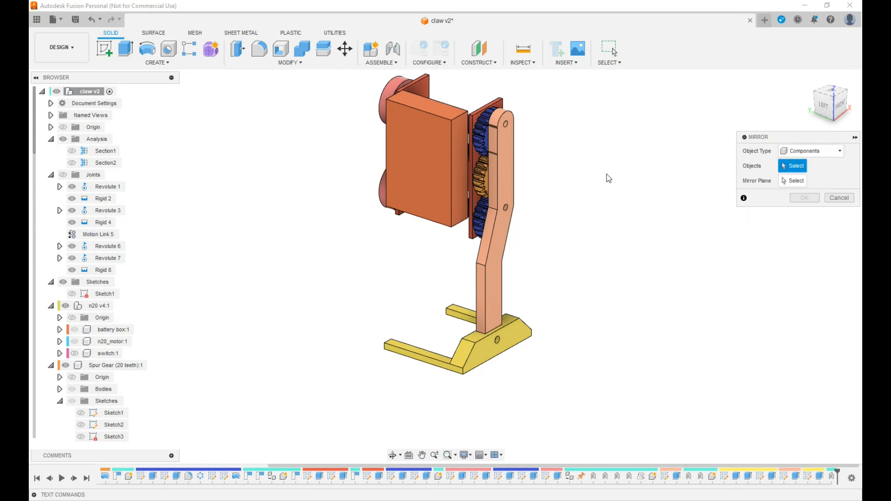
left_click(508, 234)
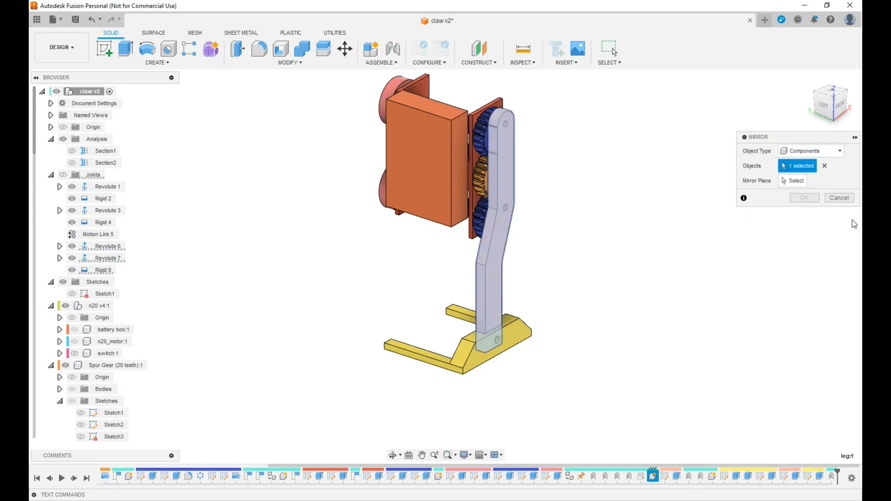
left_click(798, 183)
middle_click_drag(850, 127, 832, 139, "shift")
left_click(846, 199)
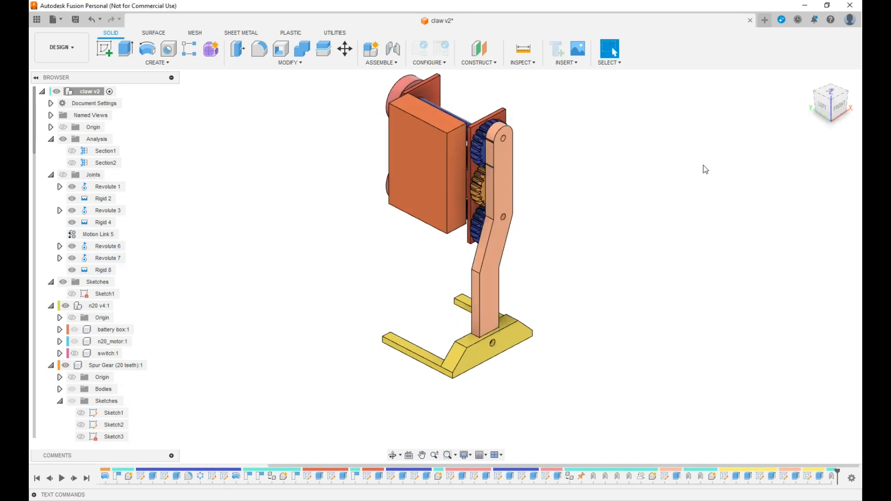
Step: Construct a midplane between the outer face of the upper blue gear and the outer face of the upper pink disc
left_click_drag(825, 110, 862, 124)
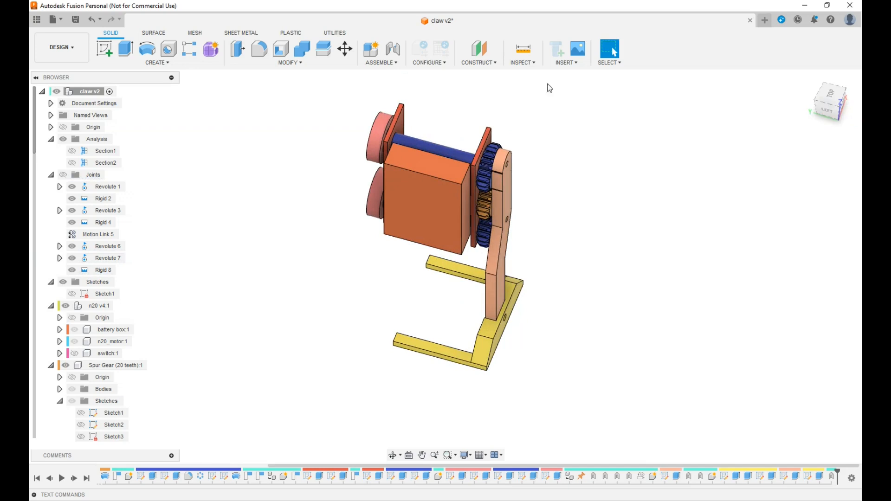
left_click(488, 63)
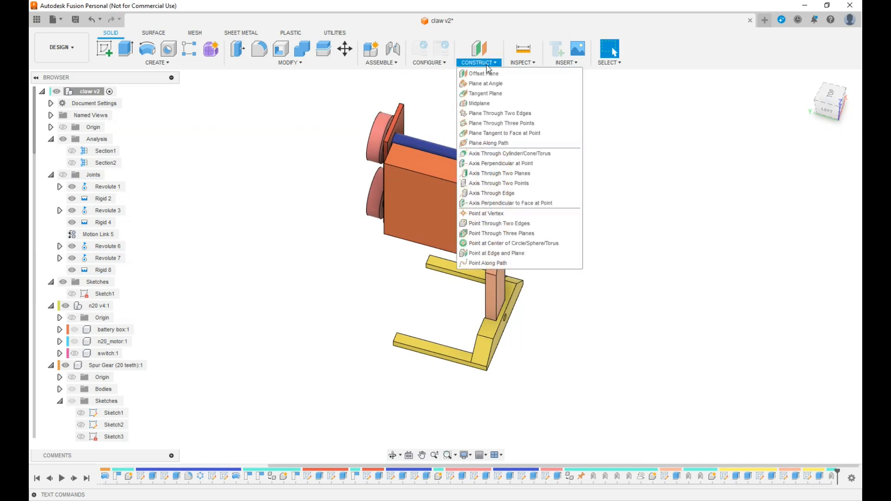
left_click(481, 103)
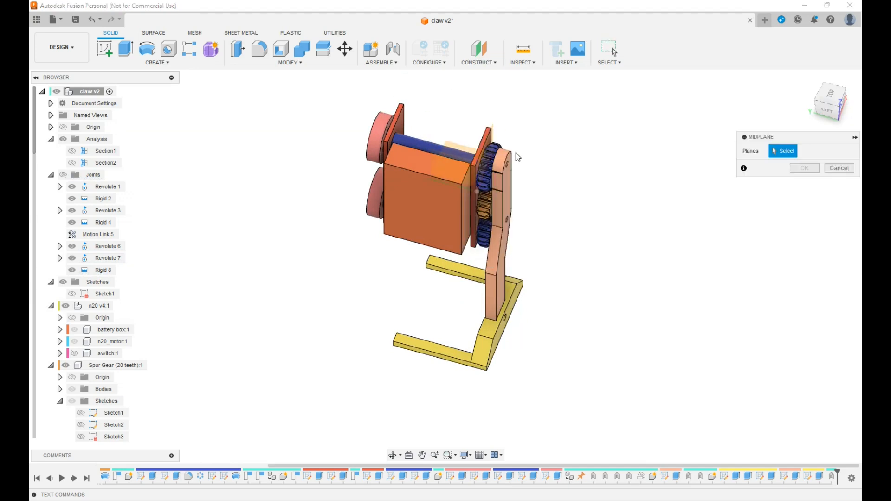
scroll(513, 157, "up", 5)
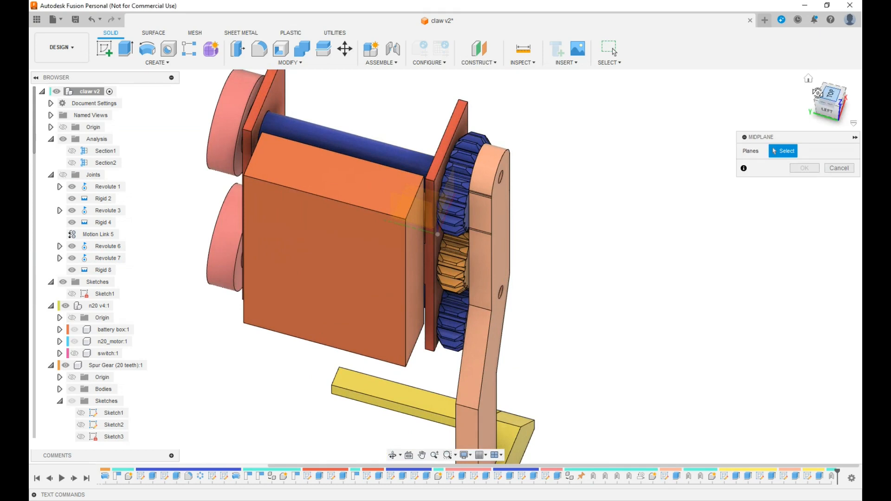
left_click_drag(833, 103, 819, 98)
scroll(412, 158, "up", 2)
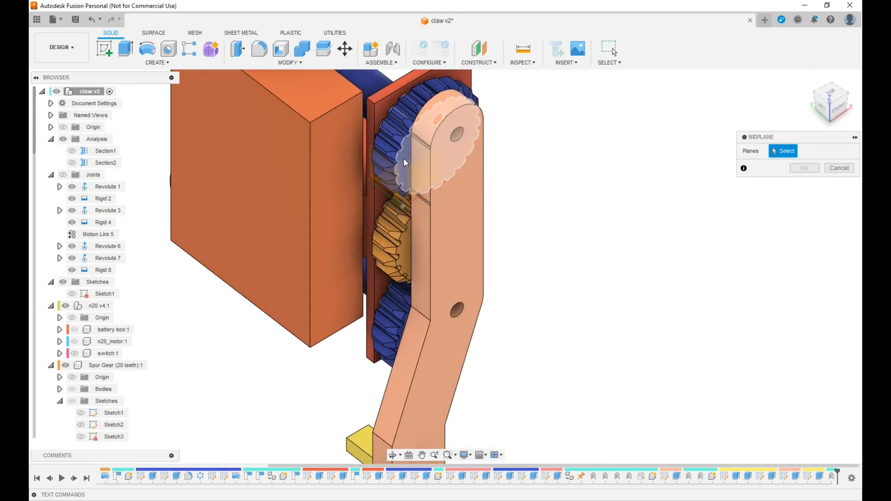
left_click(410, 167)
scroll(527, 181, "down", 3)
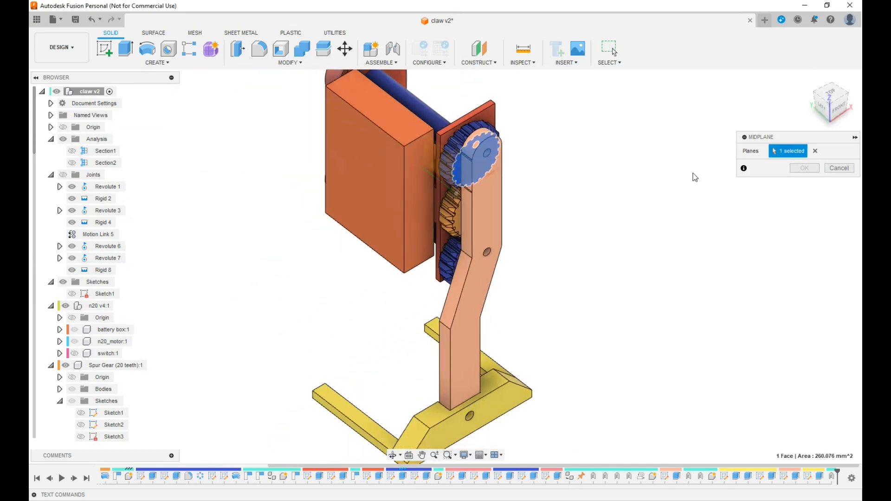
left_click_drag(825, 112, 844, 111)
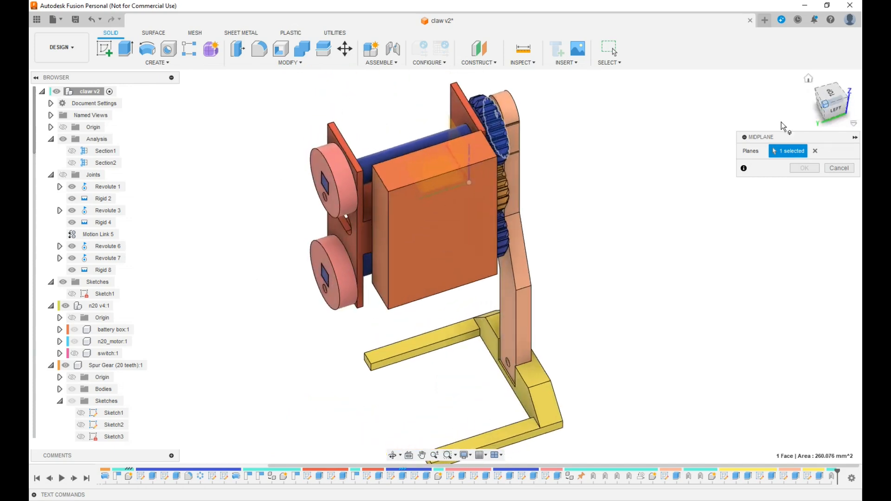
left_click(337, 194)
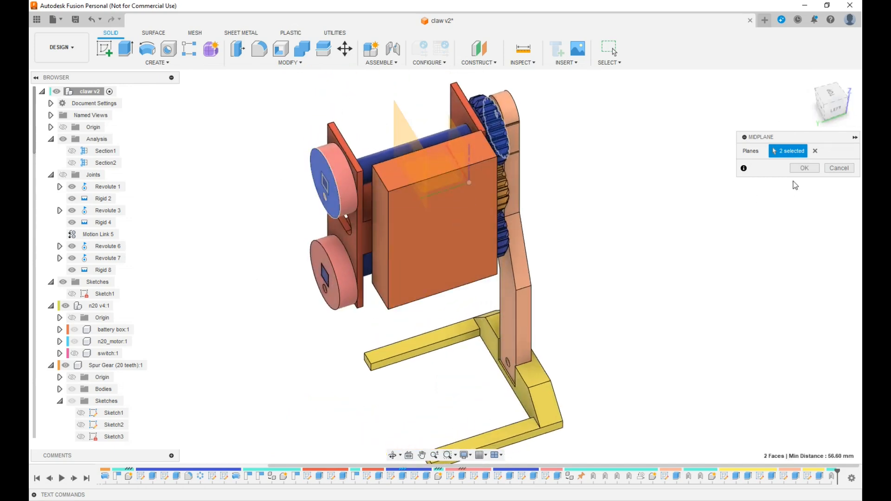
Step: Create the midplane between the two selected faces and mirror the leg component across it
left_click(804, 169)
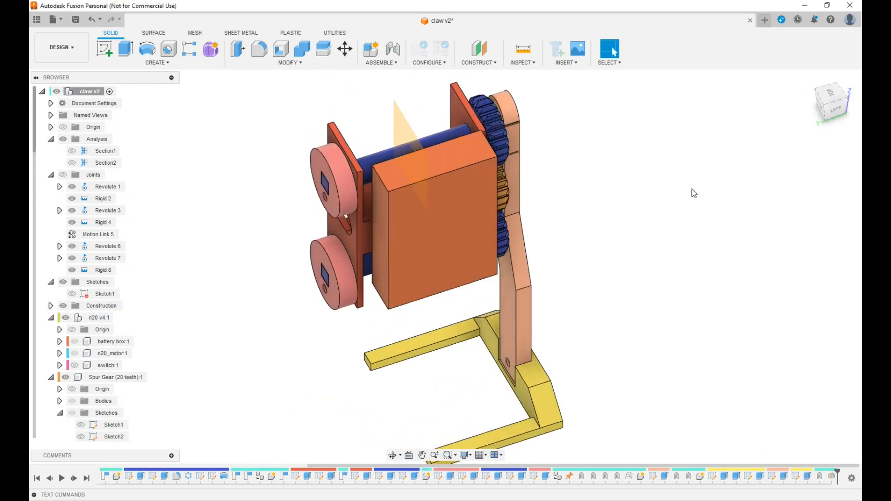
left_click(167, 64)
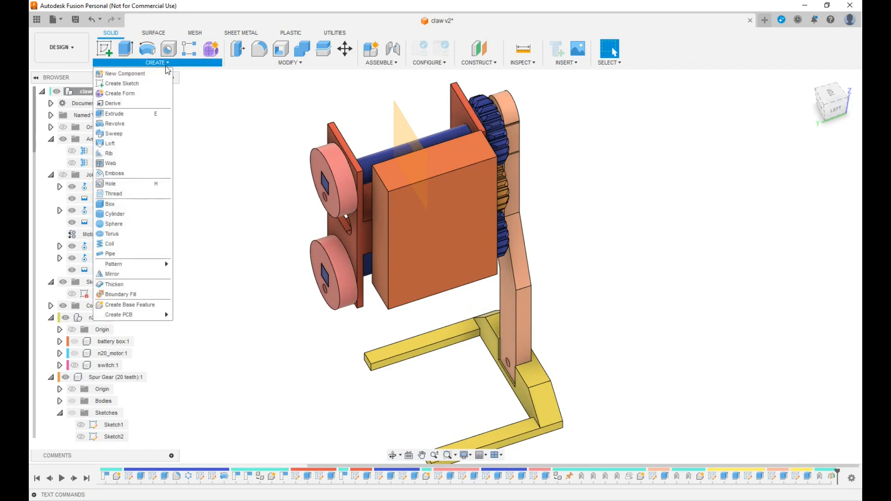
left_click(127, 275)
middle_click_drag(810, 108, 758, 91, "shift")
left_click(830, 154)
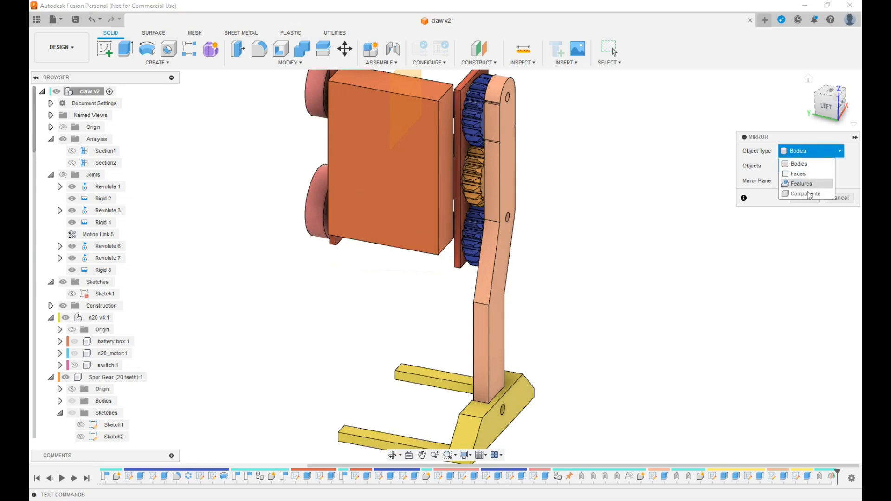
left_click(809, 193)
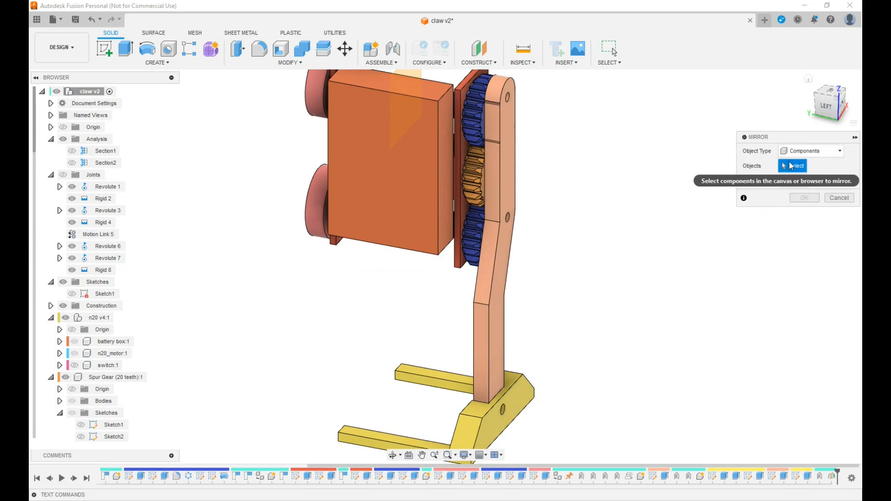
left_click(491, 295)
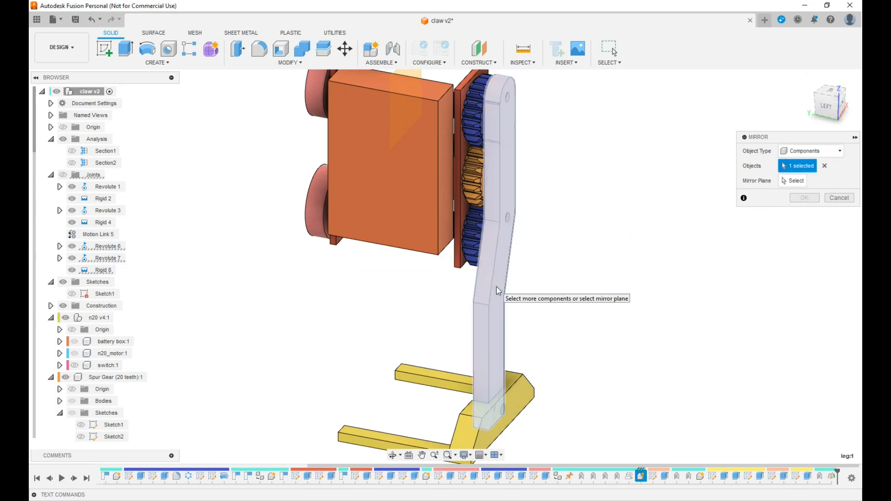
left_click(794, 181)
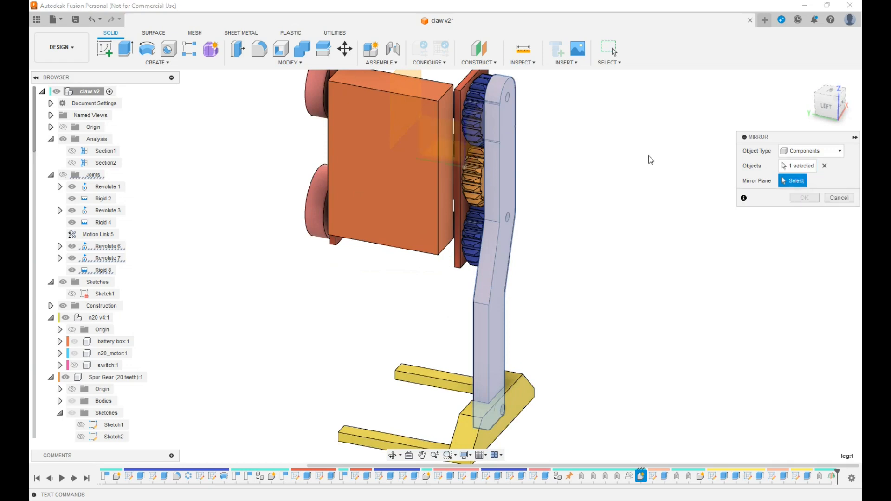
left_click(411, 77)
mouse_move(830, 108)
left_mouse_down()
mouse_move(838, 103)
mouse_move(848, 115)
mouse_move(860, 103)
mouse_move(862, 114)
left_mouse_up()
left_click(805, 200)
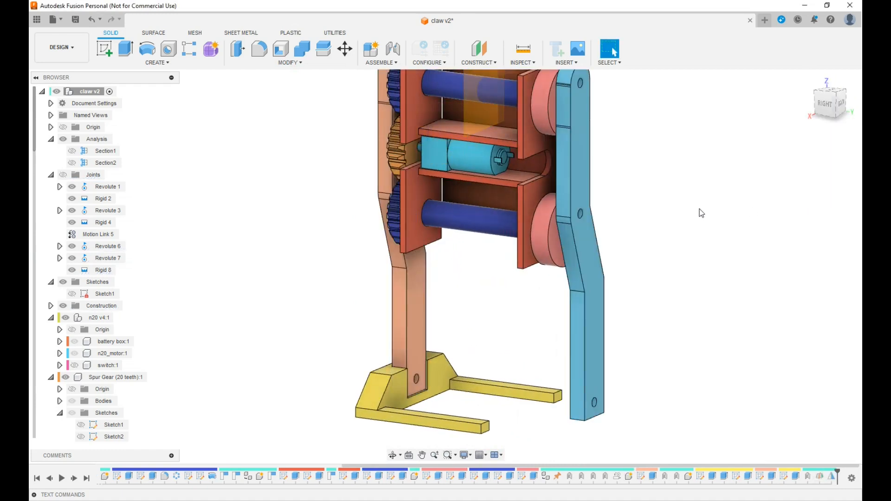
Step: Move the mirrored leg component 12 mm downward along its Z direction with Capture Position enabled
left_click_drag(828, 111, 795, 106)
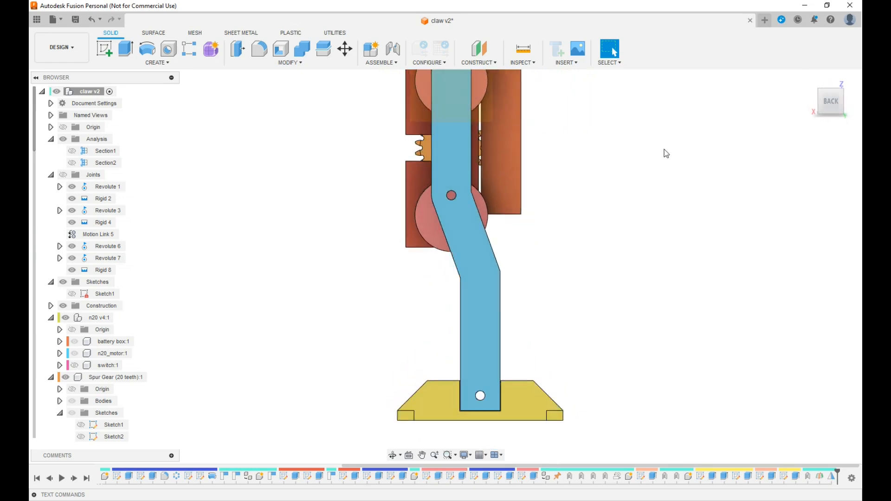
middle_click_drag(635, 164, 632, 235)
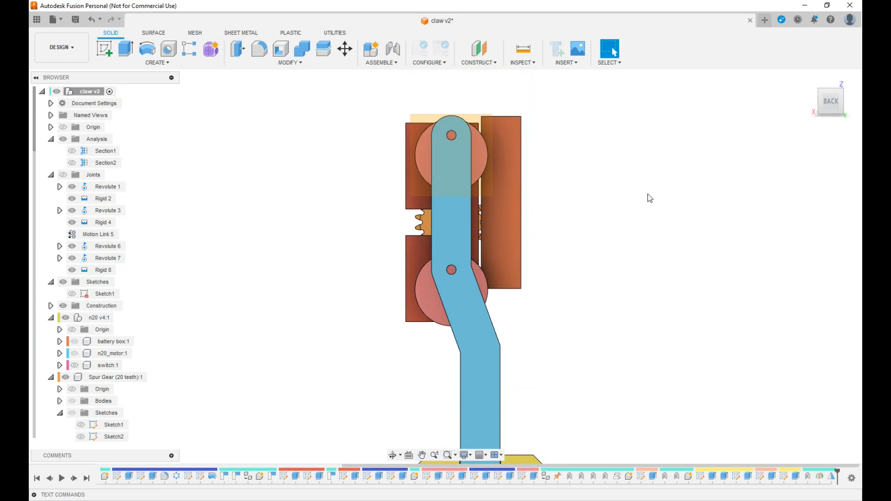
scroll(678, 204, "down", 3)
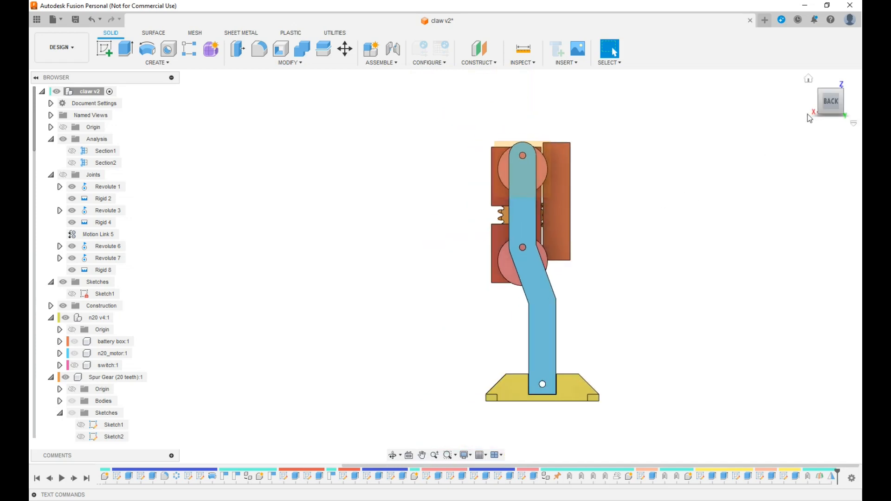
left_click_drag(827, 103, 821, 109)
left_click(486, 227)
scroll(103, 365, "down", 6)
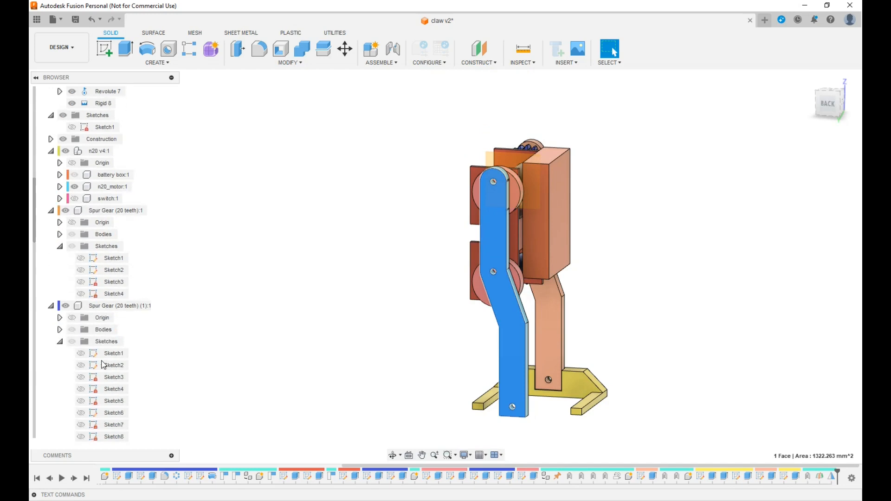
scroll(103, 365, "down", 8)
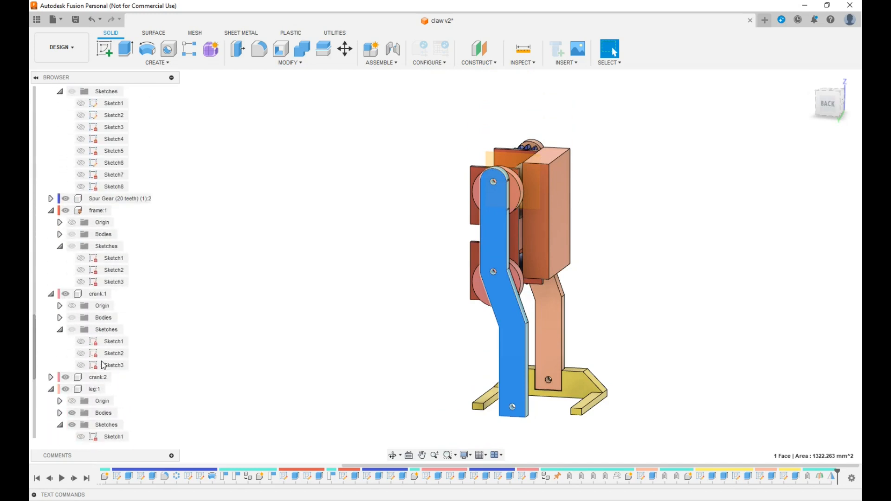
scroll(104, 366, "down", 1)
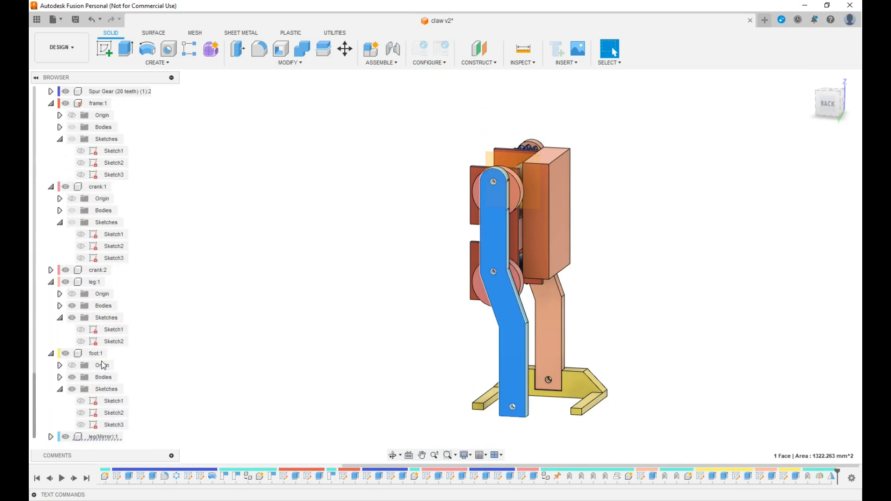
right_click(99, 435)
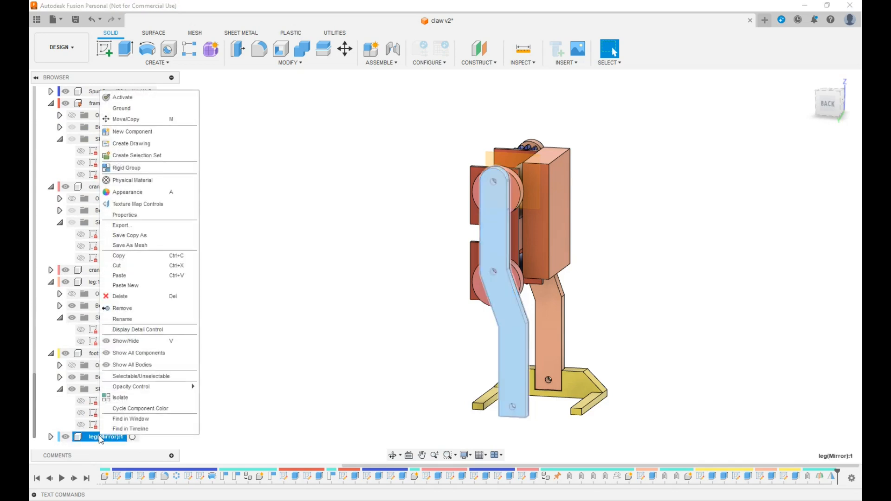
left_click(126, 119)
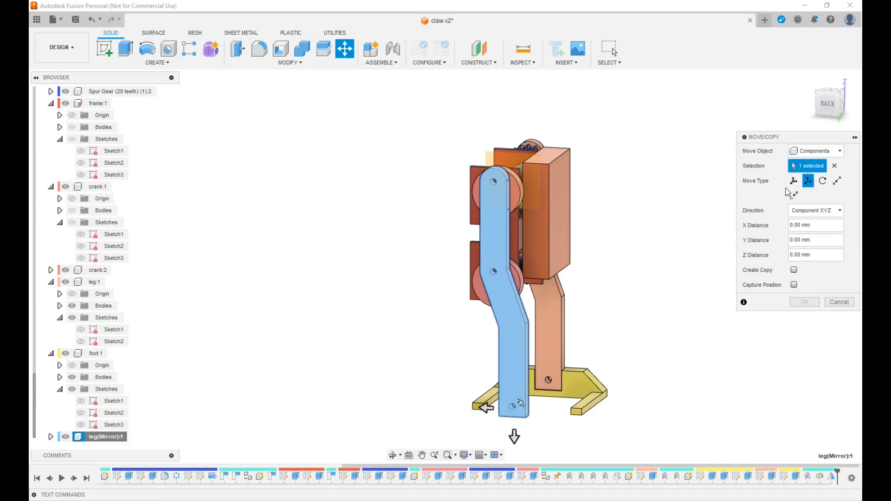
left_click(828, 103)
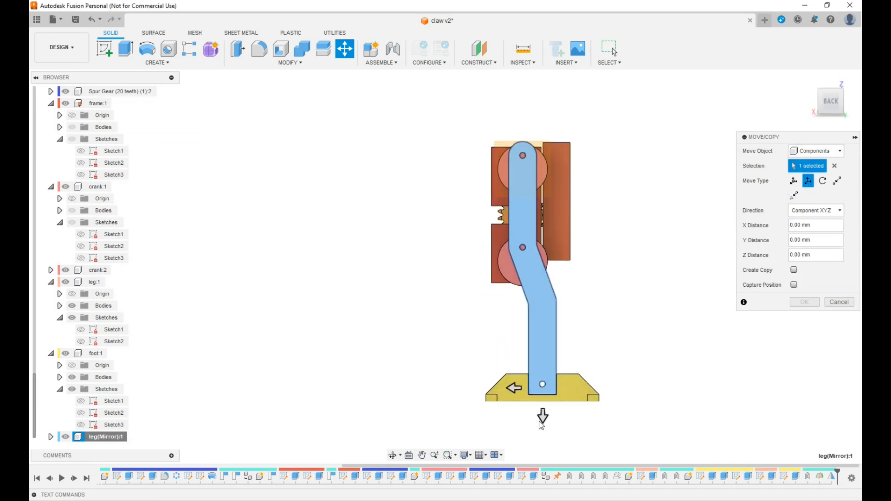
left_click_drag(542, 418, 542, 444)
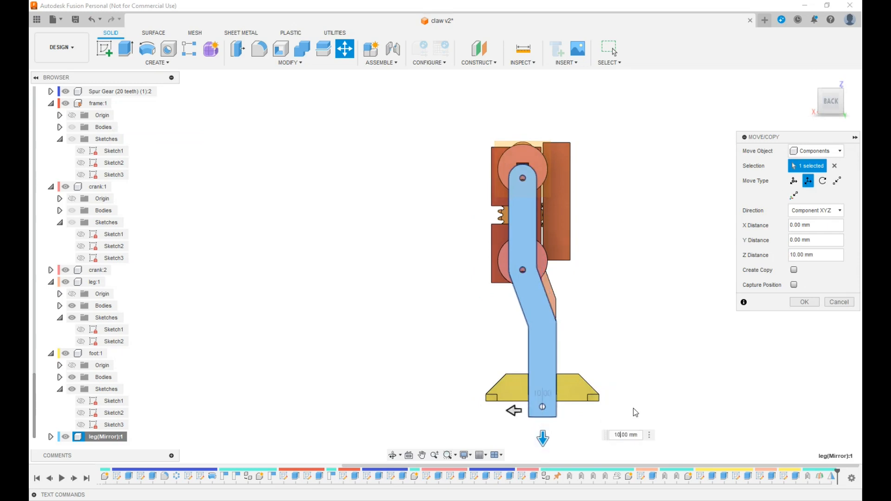
type("2")
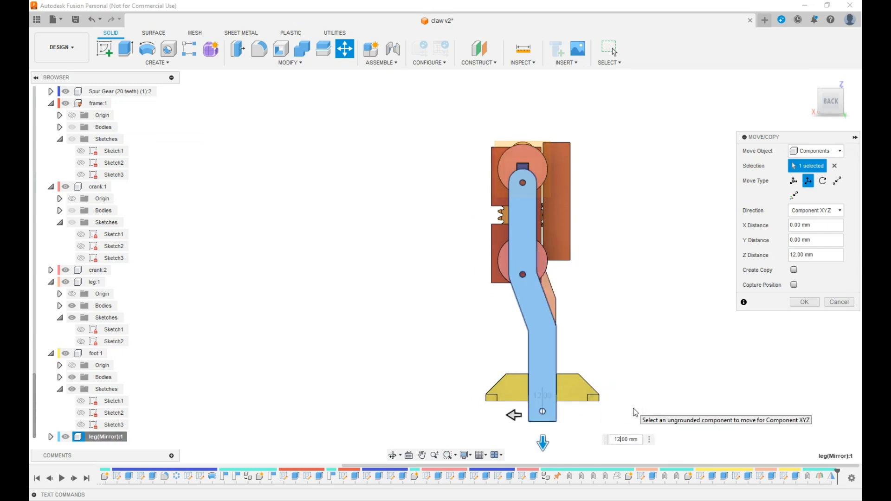
left_click(794, 286)
left_click(805, 302)
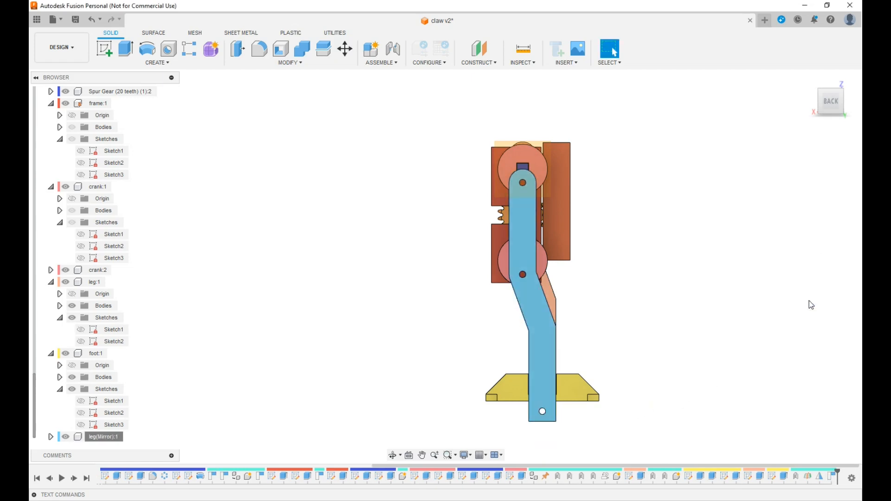
Step: Add a revolute as-built joint between the mirrored leg and the upper crank, snapped to the leg's upper hole
left_click_drag(819, 122, 821, 126)
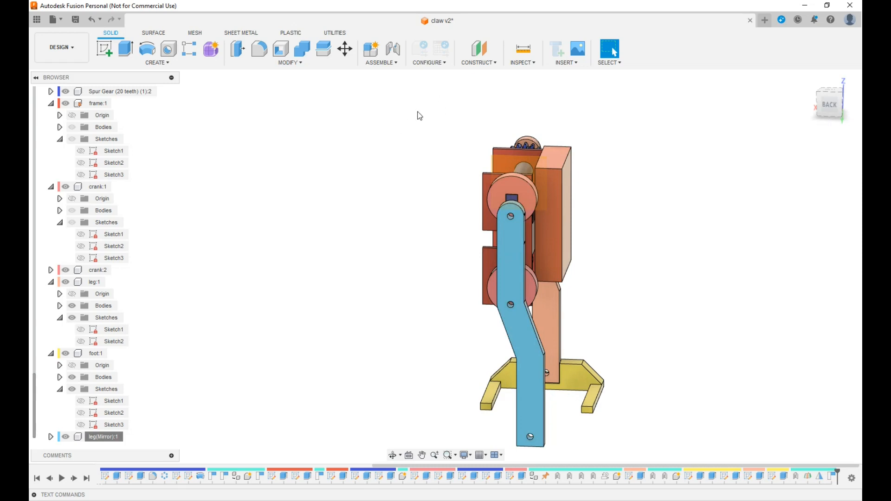
left_click(390, 68)
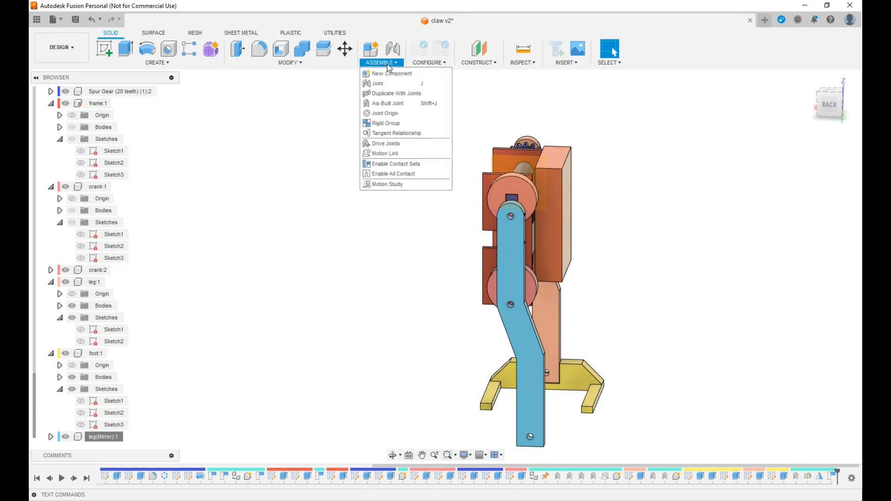
left_click(390, 103)
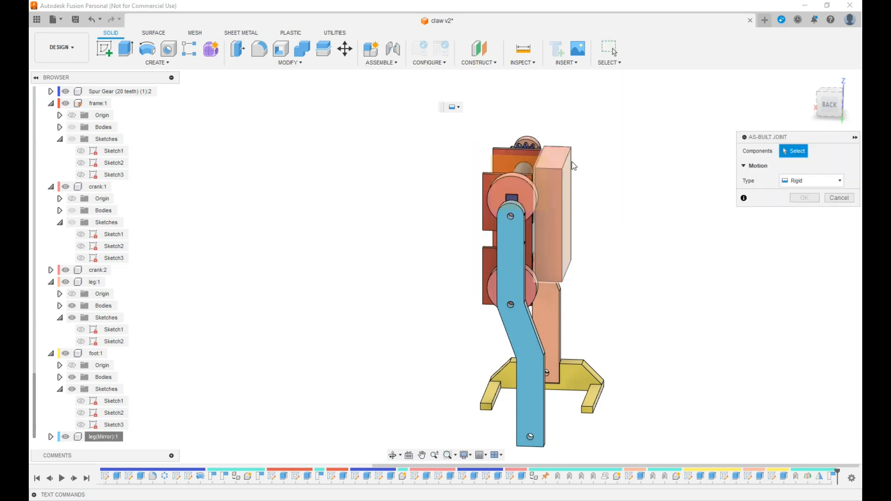
left_click(515, 263)
left_click(526, 202)
left_click(815, 180)
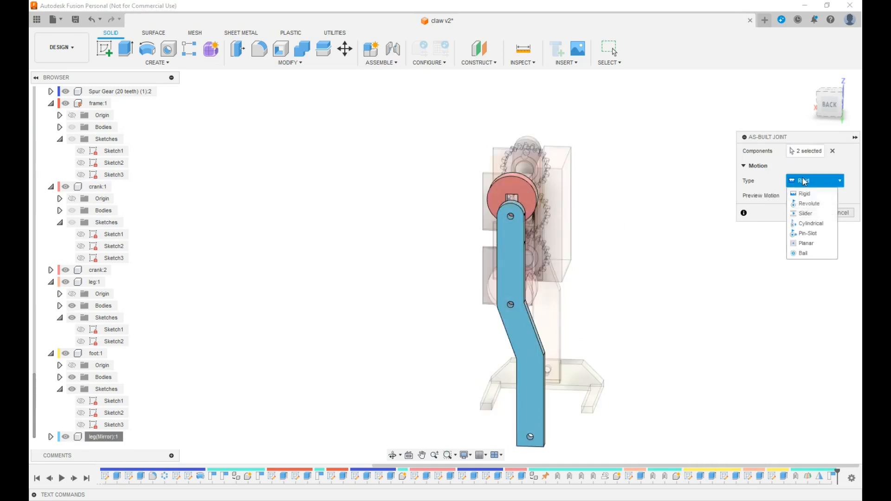
left_click(814, 204)
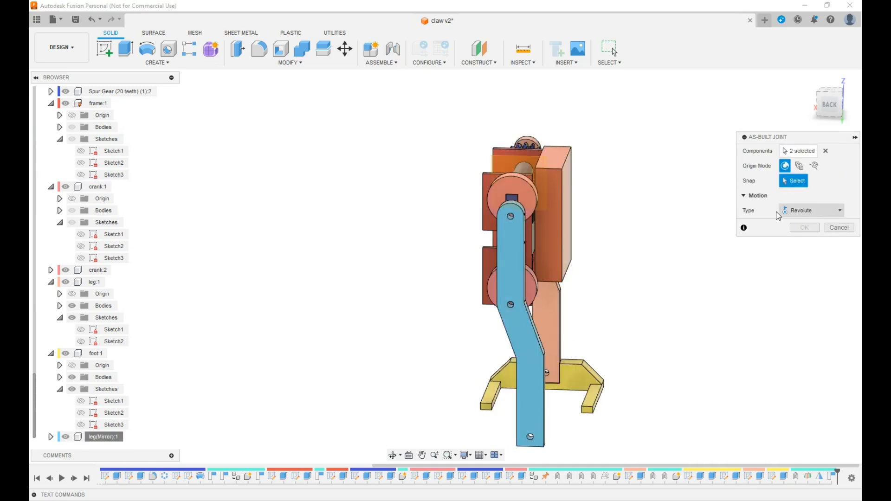
scroll(507, 223, "up", 8)
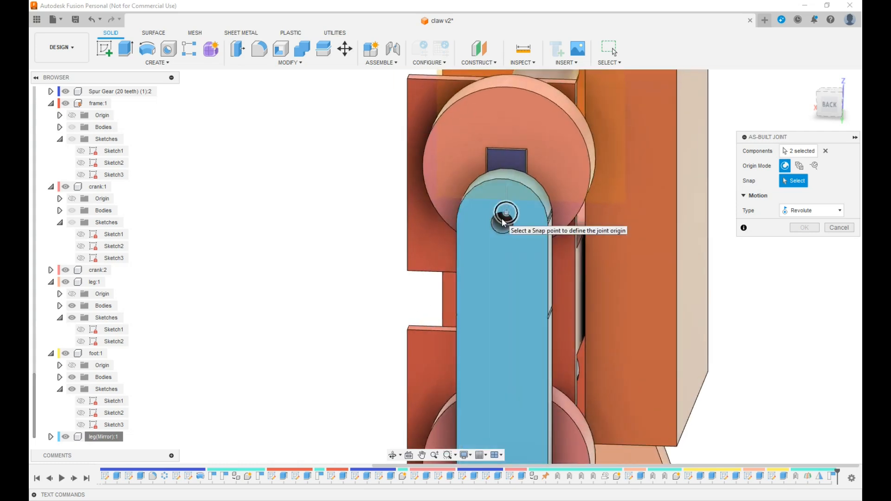
left_click(503, 223)
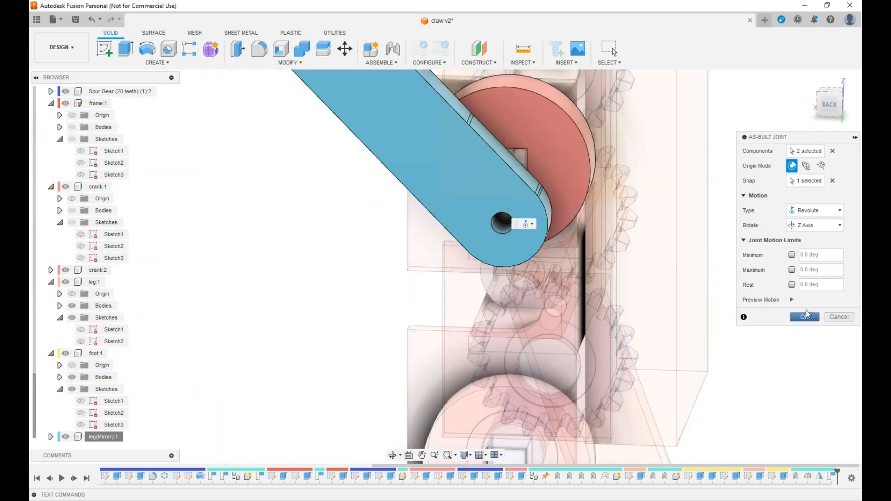
left_click(806, 317)
Step: Add a revolute as-built joint between the mirrored leg and the lower crank, snapped to the leg's middle hole
scroll(752, 225, "down", 2)
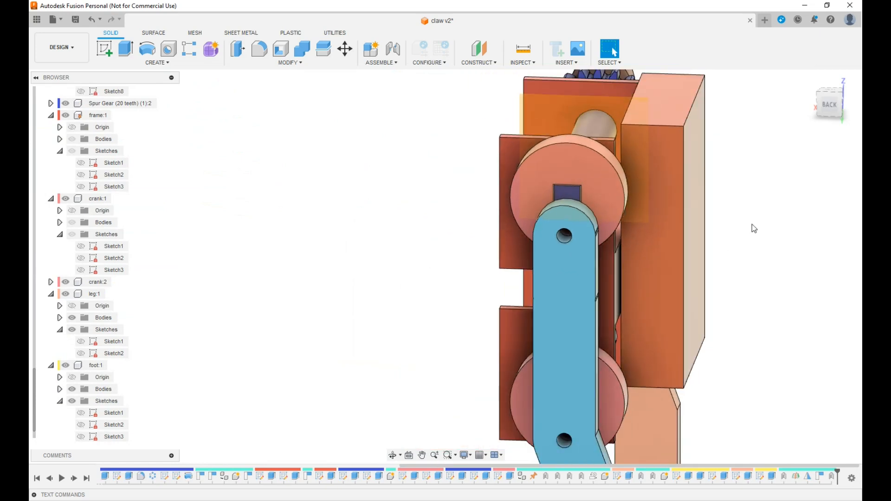
right_click(753, 224)
left_click(759, 197)
scroll(730, 244, "up", 5)
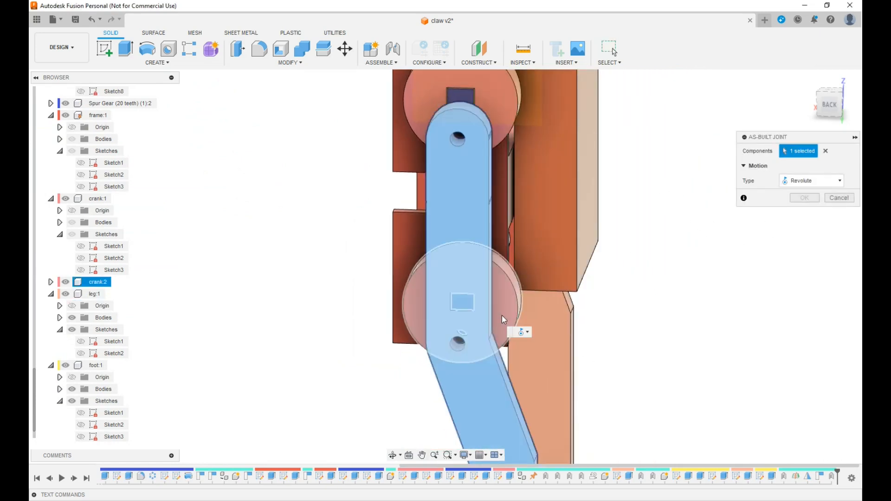
left_click(500, 327)
left_click_drag(829, 113, 824, 97)
scroll(458, 301, "up", 5)
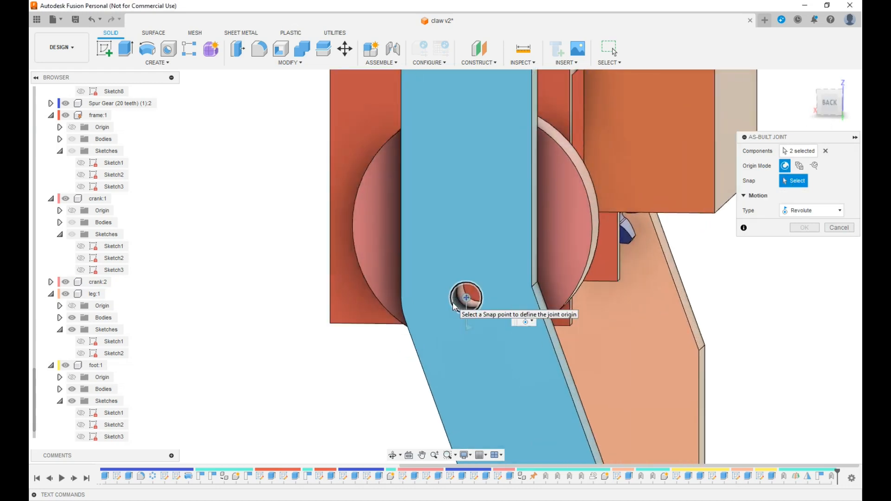
scroll(457, 304, "up", 2)
left_click(464, 303)
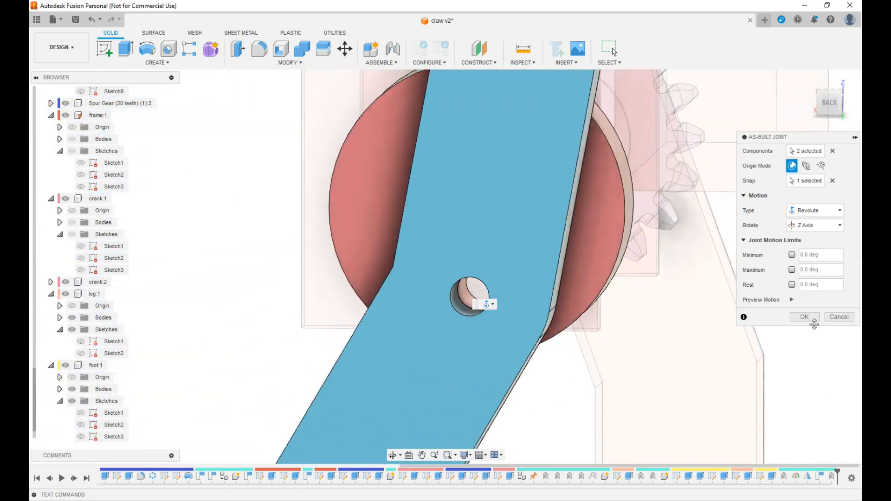
left_click(811, 318)
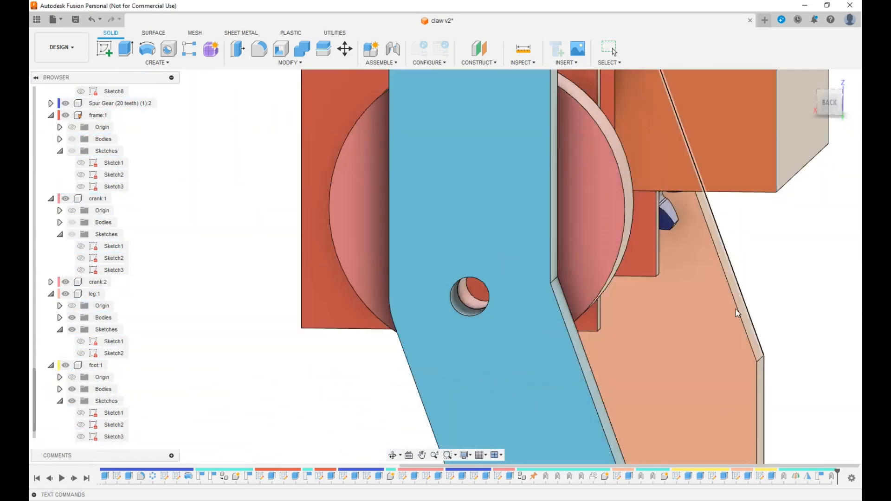
Step: Rotate the upper crank to test the motion of both legs and revert the assembly to its saved position
scroll(714, 310, "down", 4)
middle_click_drag(808, 292, 672, 299)
scroll(673, 284, "down", 2)
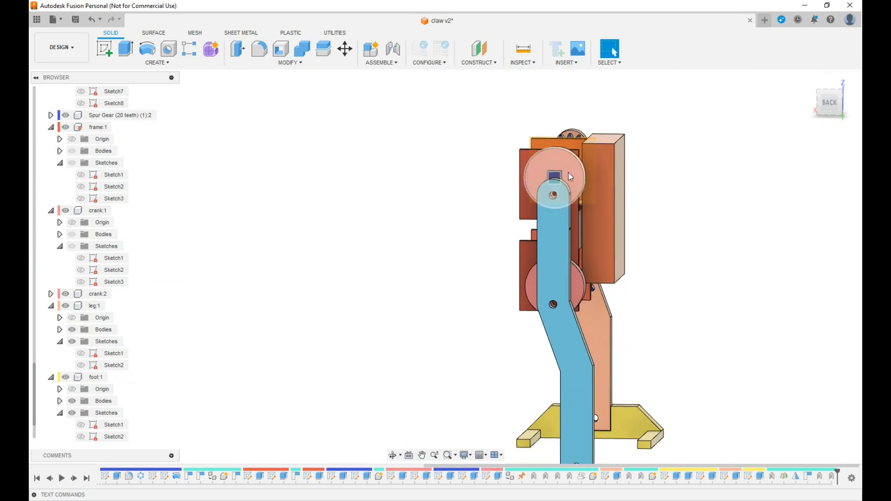
left_click_drag(574, 175, 537, 195)
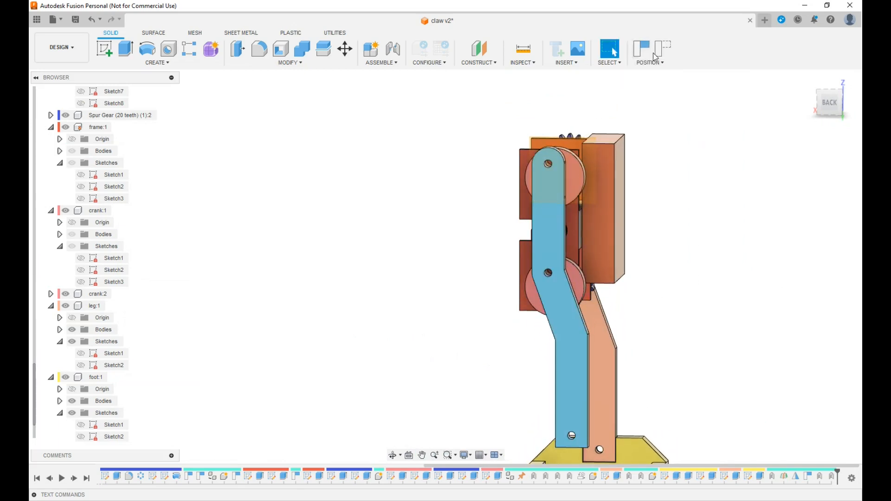
left_click(660, 56)
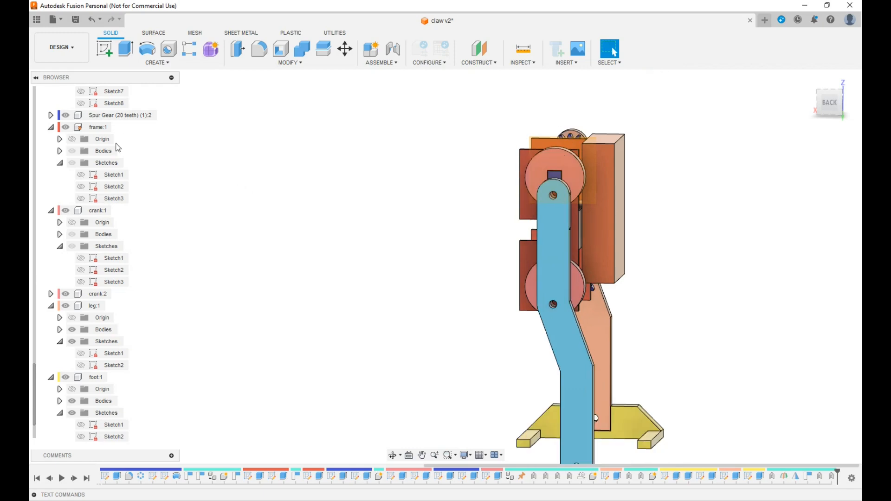
scroll(117, 147, "up", 8)
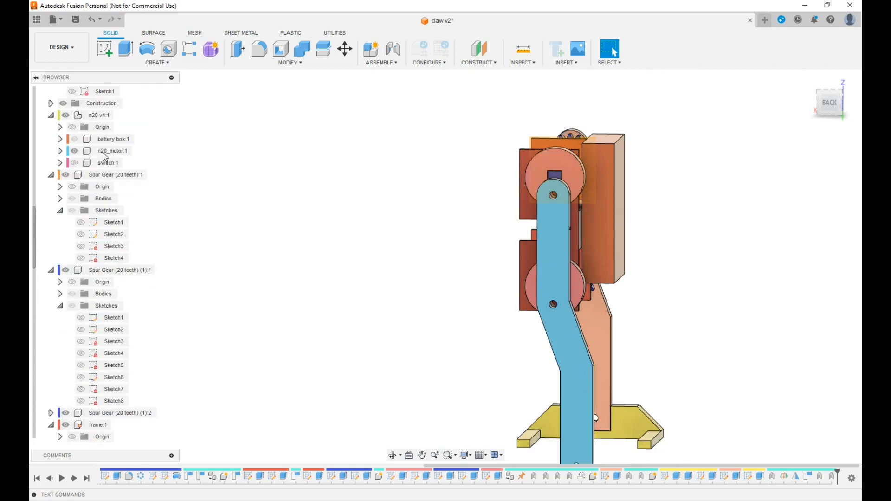
Step: Animate the Revolute 1 joint model and examine how both legs move with the cranks
scroll(105, 156, "up", 5)
right_click(116, 128)
left_click(167, 220)
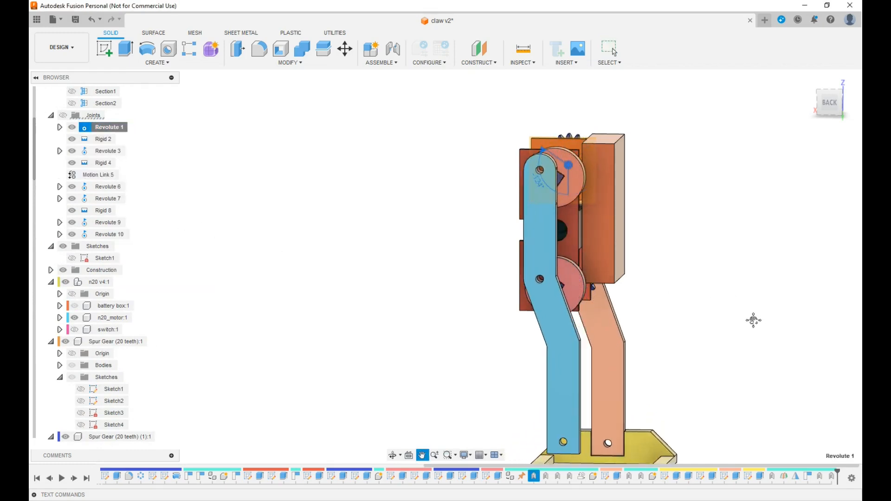
mouse_move(831, 106)
left_mouse_down()
mouse_move(792, 119)
mouse_move(773, 106)
mouse_move(813, 114)
left_mouse_up()
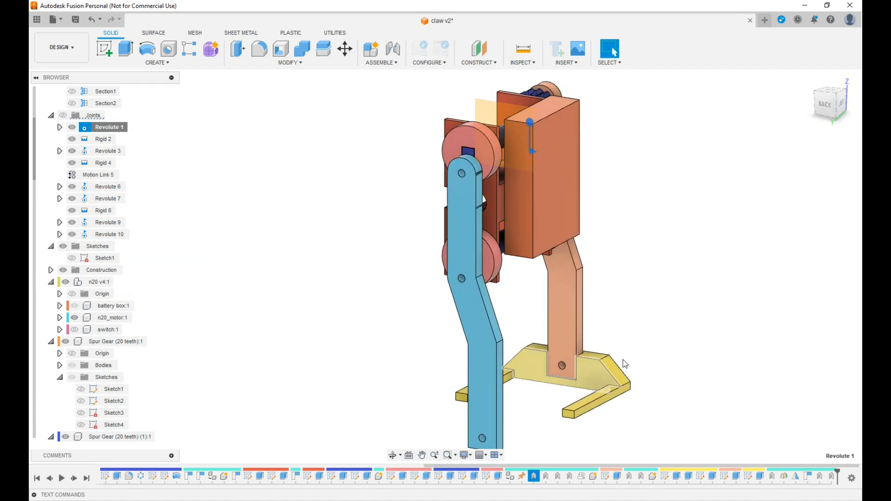
Step: Mirror the foot component across the construction plane in the middle of the frame to create the opposite foot
mouse_move(822, 110)
left_mouse_down()
mouse_move(694, 105)
mouse_move(811, 111)
mouse_move(613, 113)
left_mouse_up()
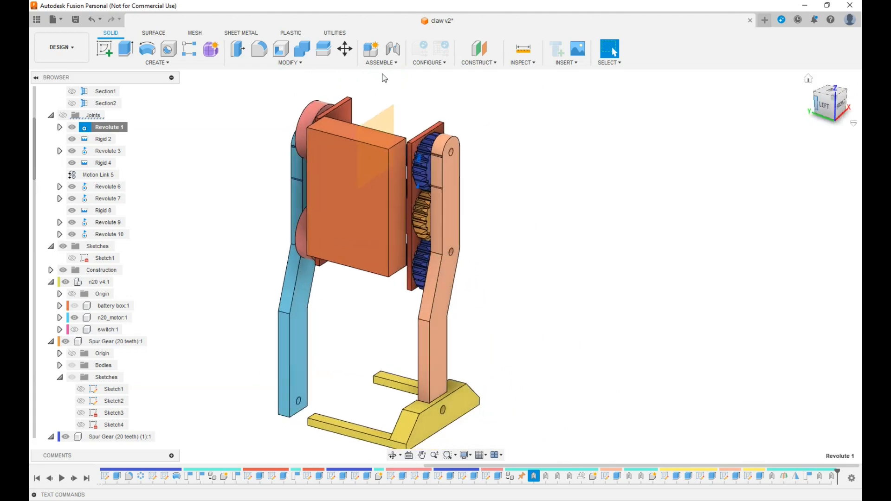
scroll(162, 128, "up", 3)
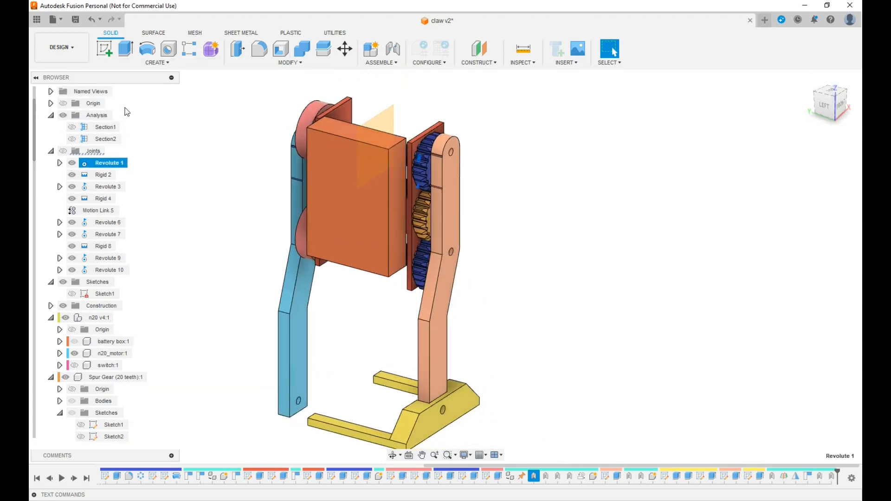
left_click(155, 63)
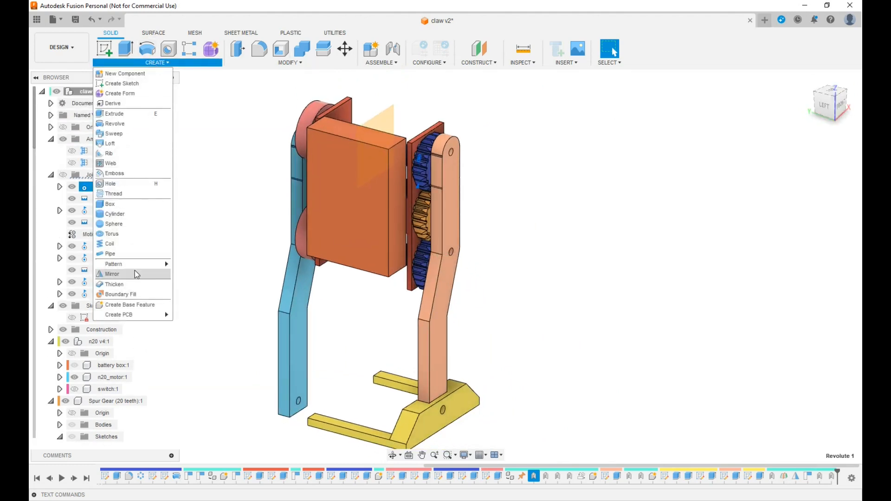
left_click(137, 274)
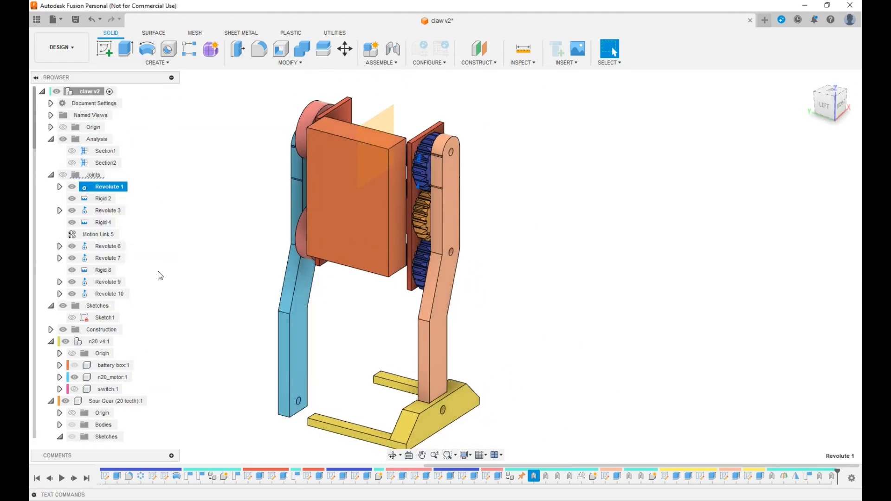
left_click(467, 402)
left_click(792, 181)
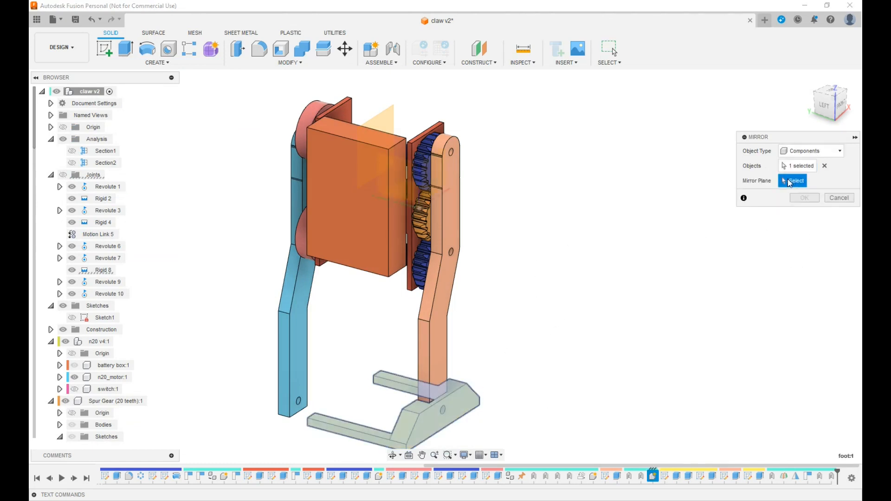
left_click(386, 122)
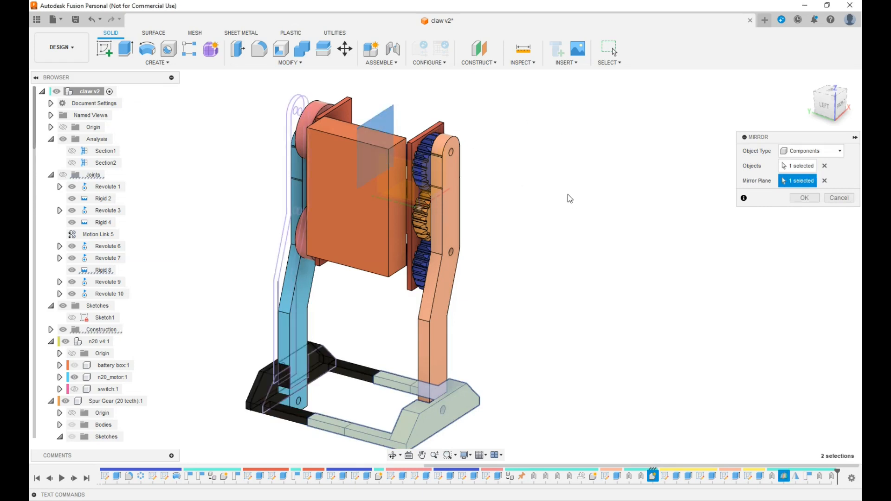
left_click_drag(844, 104, 817, 131)
left_click(798, 199)
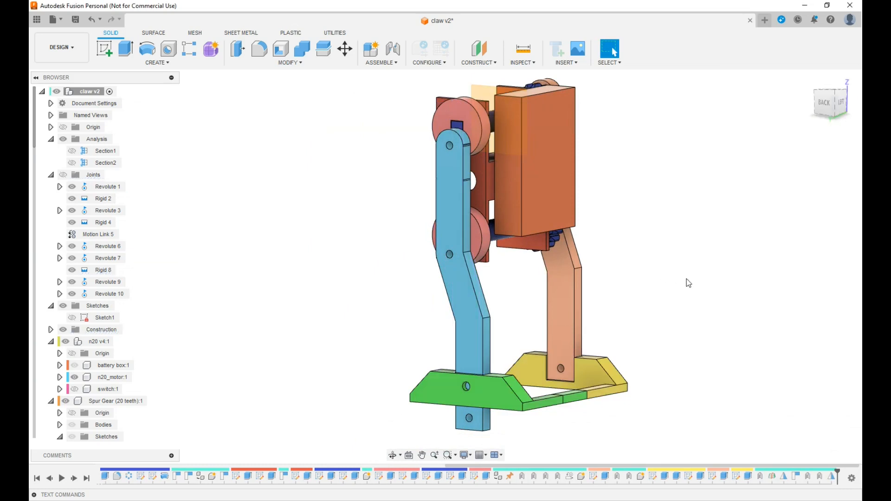
Step: Move the mirrored foot component 12 mm along its Z direction onto the mirrored leg's lower end and capture the position
middle_click_drag(689, 283, 653, 215)
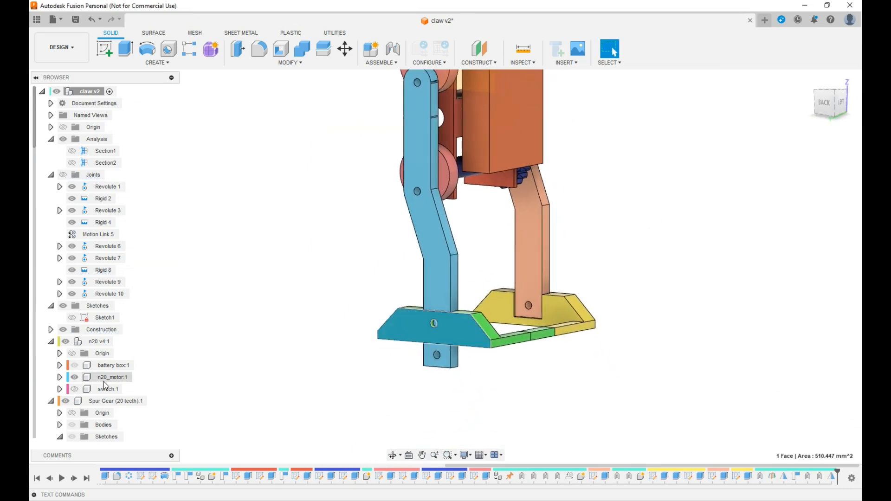
scroll(105, 386, "down", 8)
scroll(104, 386, "down", 12)
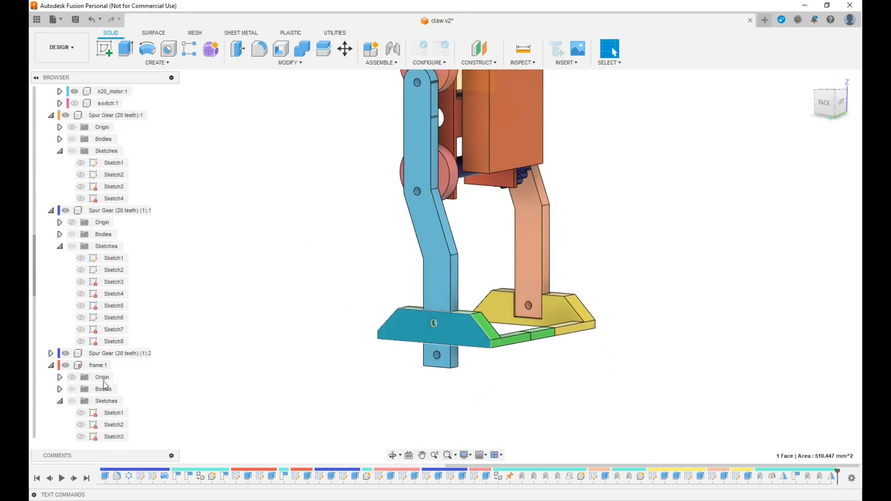
scroll(105, 386, "down", 1)
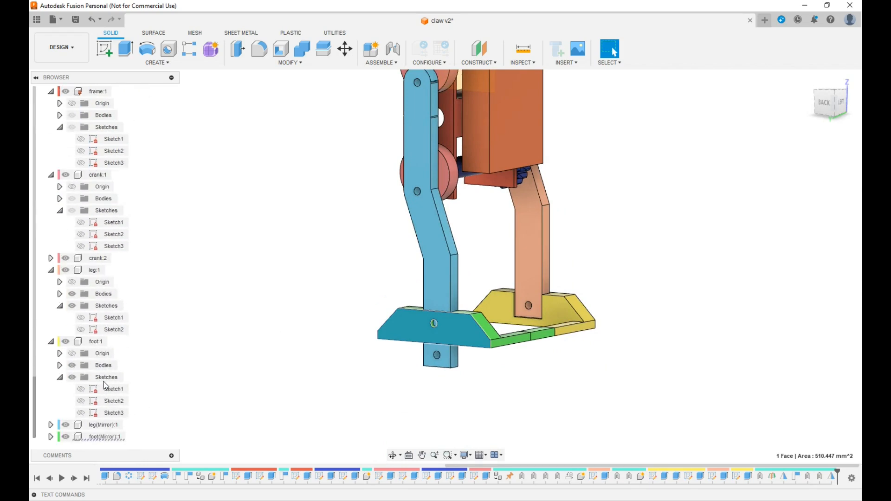
right_click(110, 438)
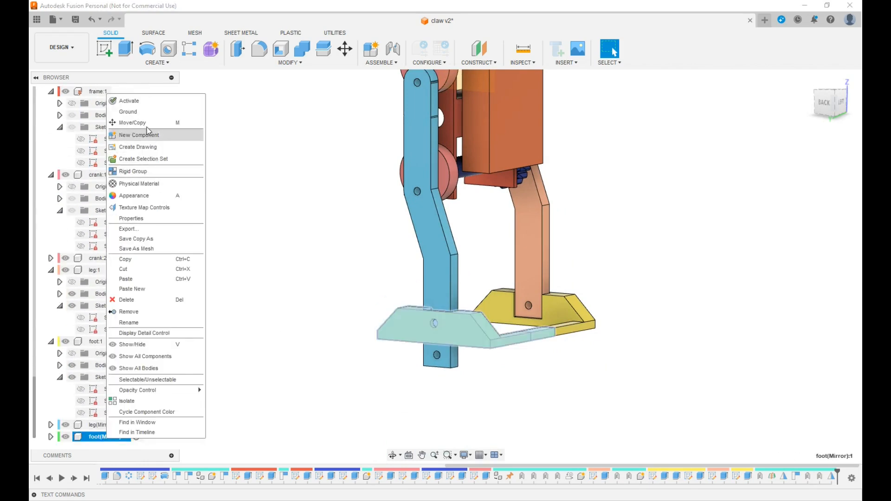
left_click(145, 127)
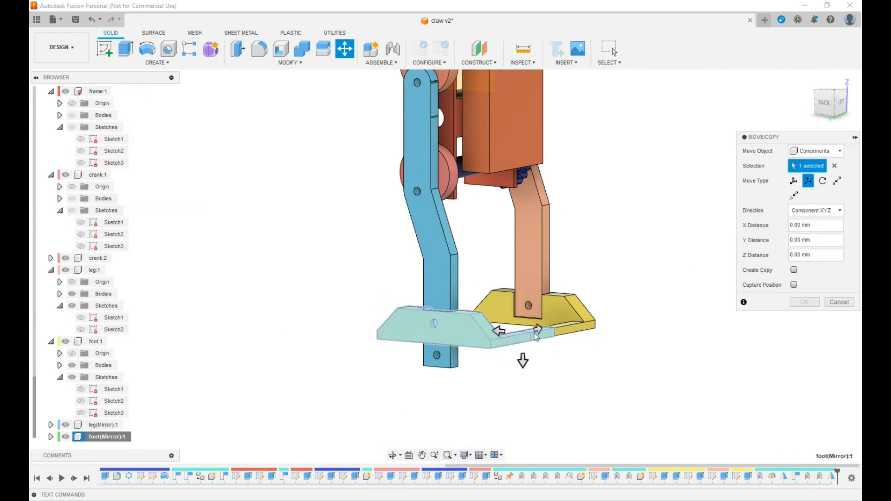
left_click_drag(523, 367, 523, 388)
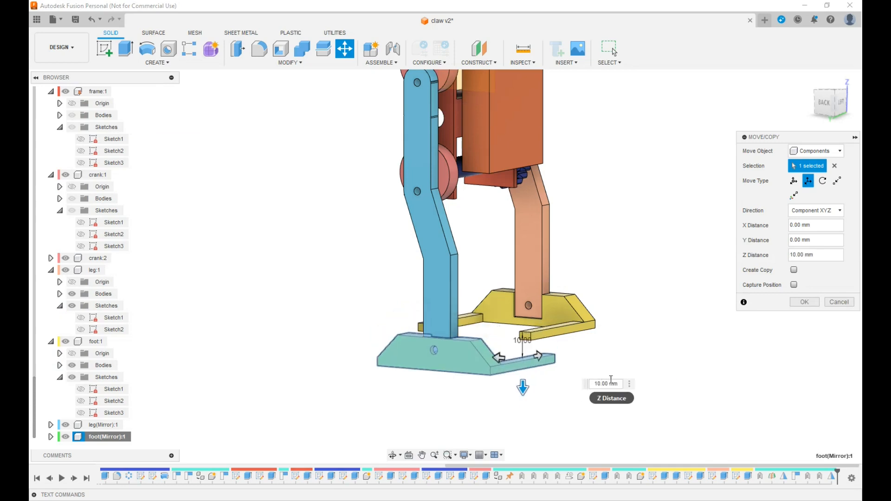
key("Return")
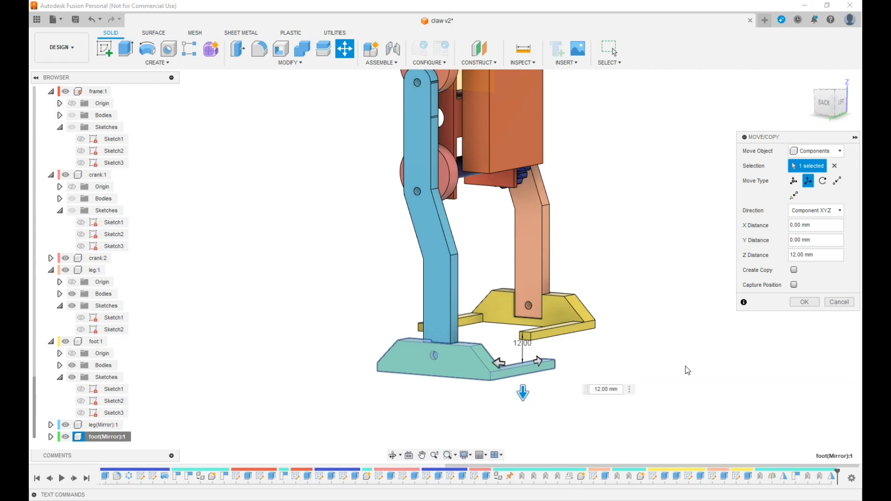
left_click(806, 303)
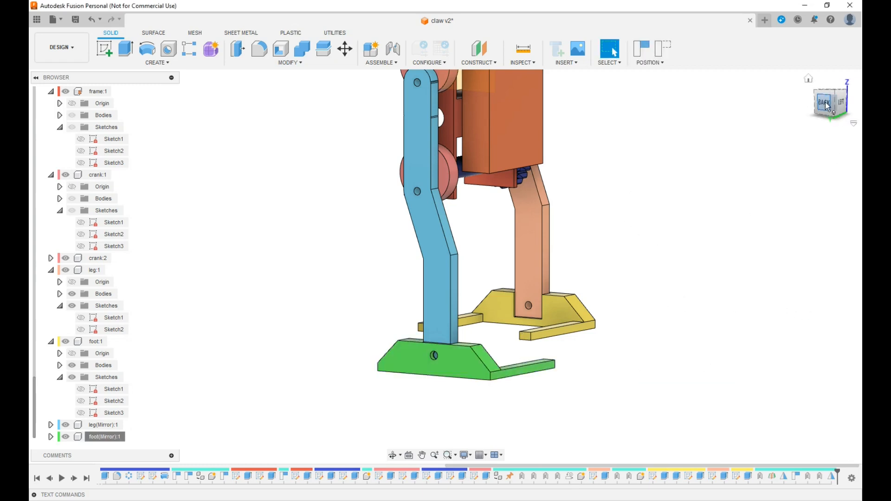
mouse_move(807, 108)
left_mouse_down()
mouse_move(762, 116)
mouse_move(809, 122)
left_mouse_up()
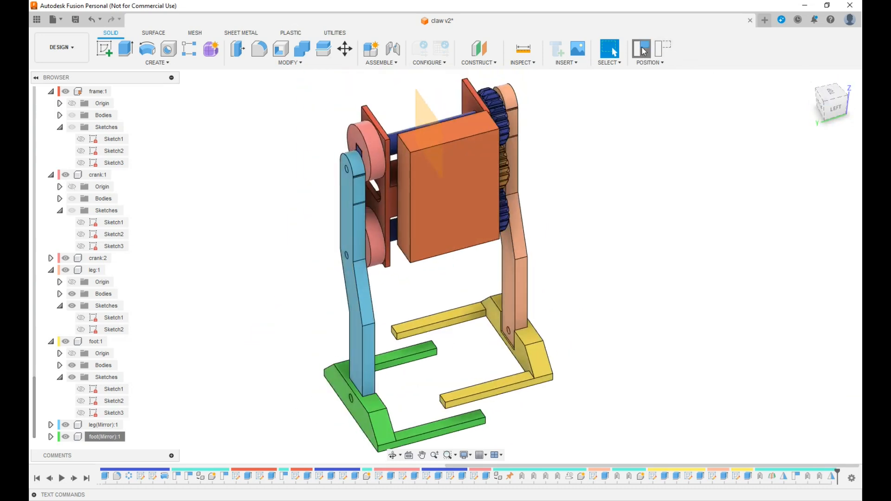
left_click(643, 49)
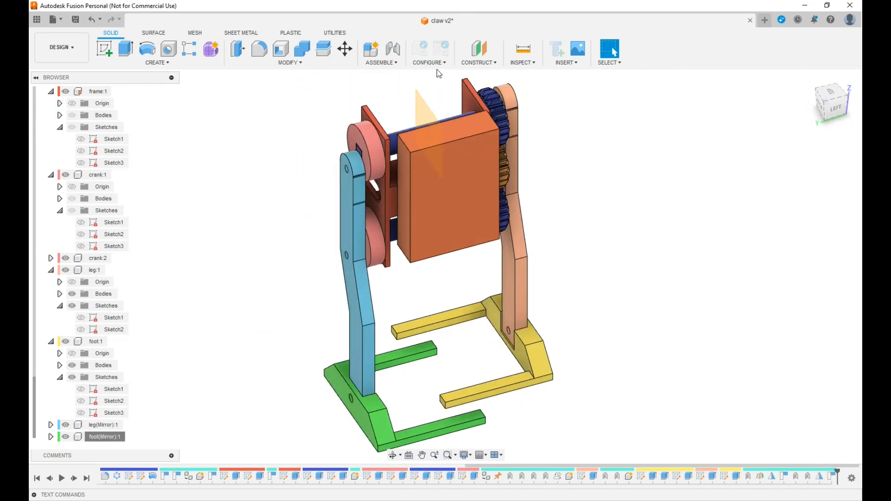
Step: Add a rigid as-built joint between the mirrored foot and the mirrored leg
left_click(388, 64)
left_click(384, 104)
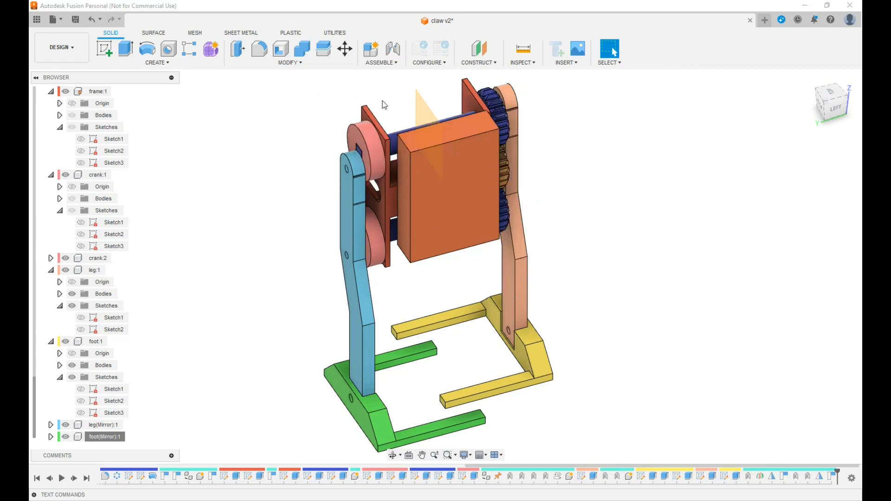
left_click(831, 185)
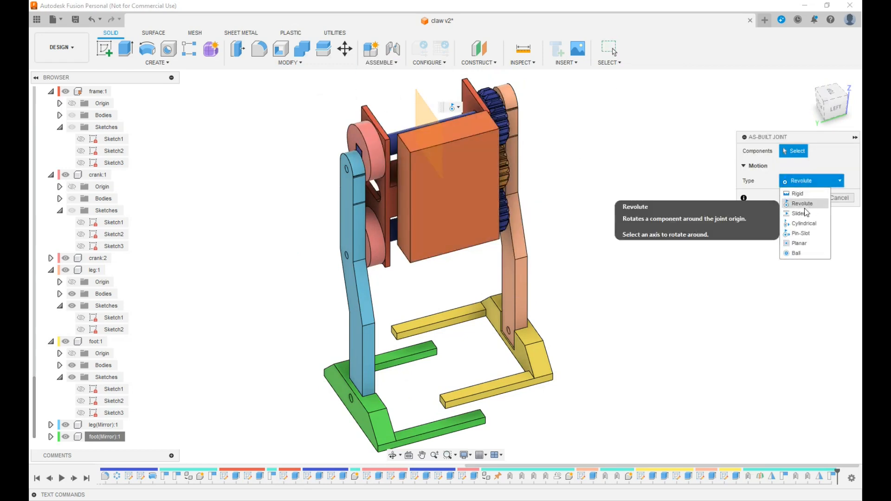
left_click(800, 194)
left_click(381, 362)
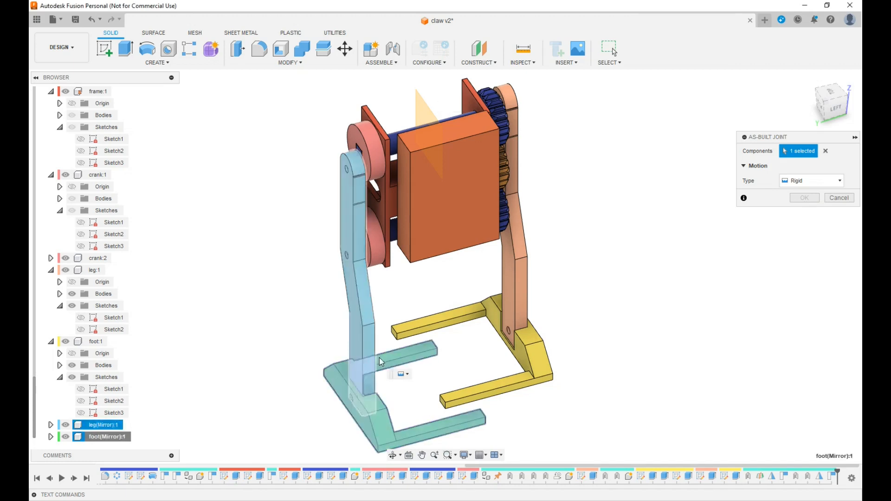
left_click(365, 342)
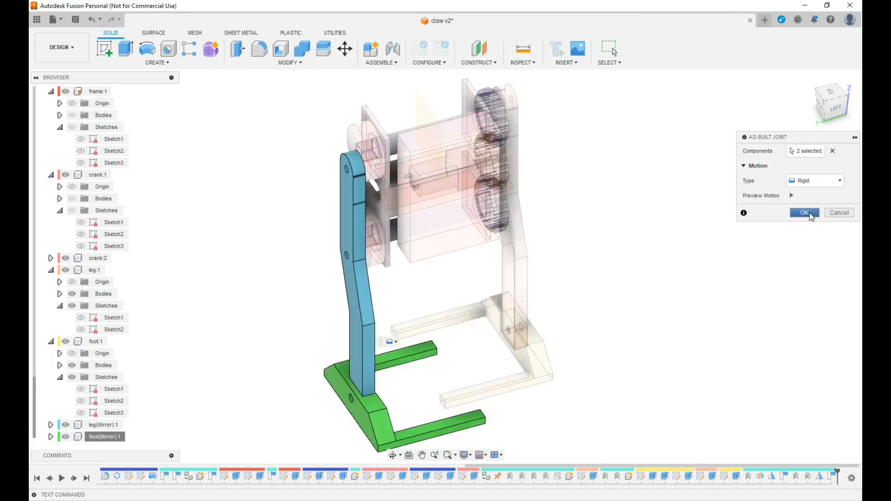
left_click(805, 214)
Step: Animate the Revolute 1 joint again and examine from several angles how the two feet pass each other
scroll(103, 186, "up", 5)
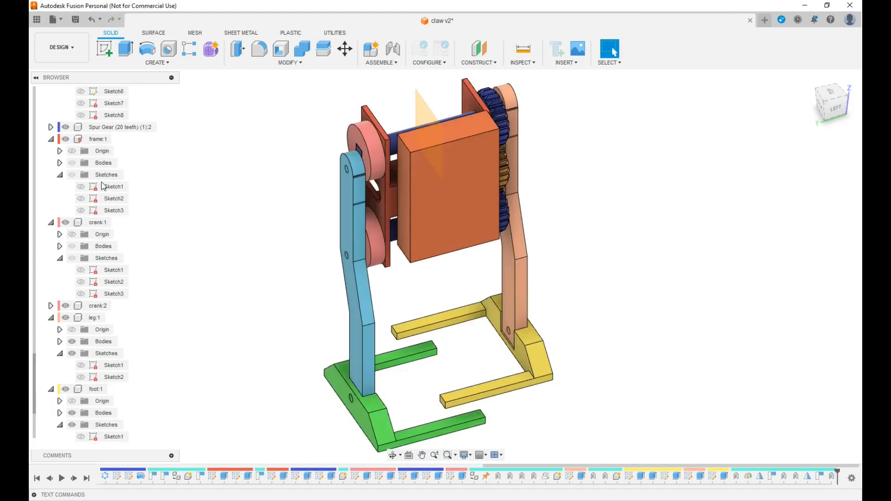
scroll(103, 186, "up", 9)
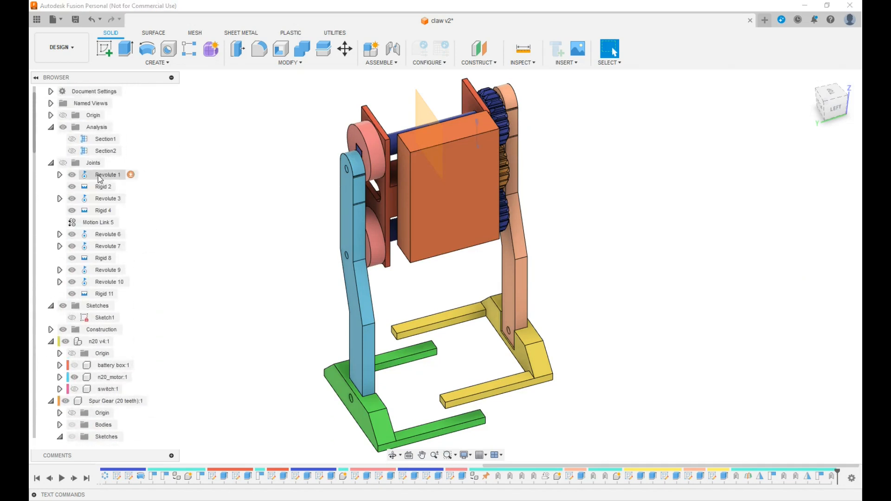
right_click(100, 180)
left_click(144, 267)
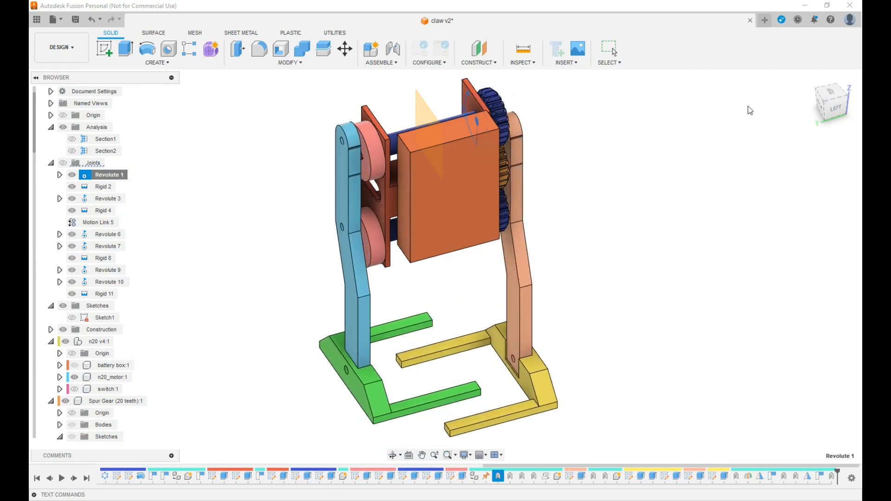
mouse_move(835, 106)
left_mouse_down()
mouse_move(792, 106)
mouse_move(742, 83)
left_mouse_up()
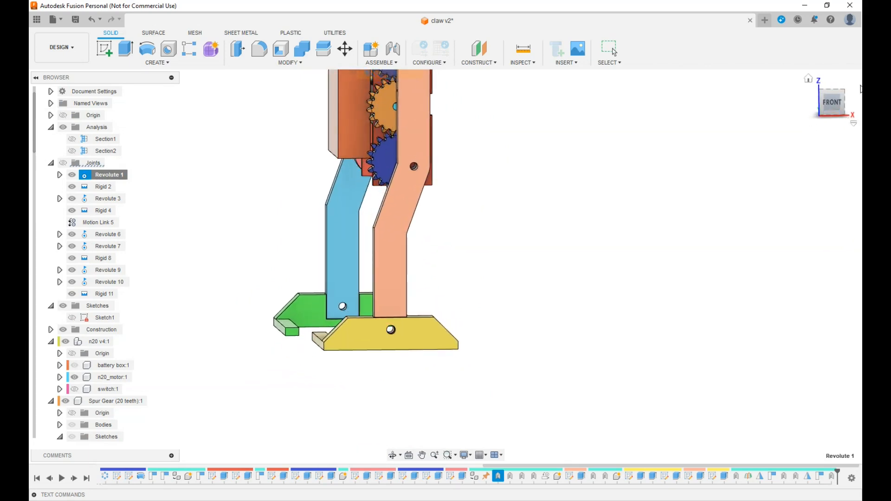
left_click_drag(832, 103, 860, 119)
middle_click_drag(711, 216, 653, 181, "shift")
key("Escape")
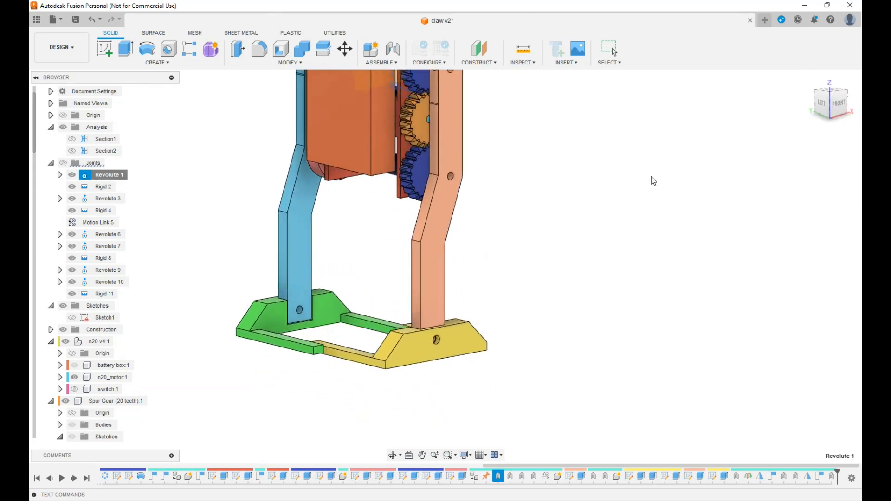
Step: Create a section analysis from the original foot's outer face at a distance of -30 mm, cutting through the foot bars
left_click(441, 325)
left_click(533, 63)
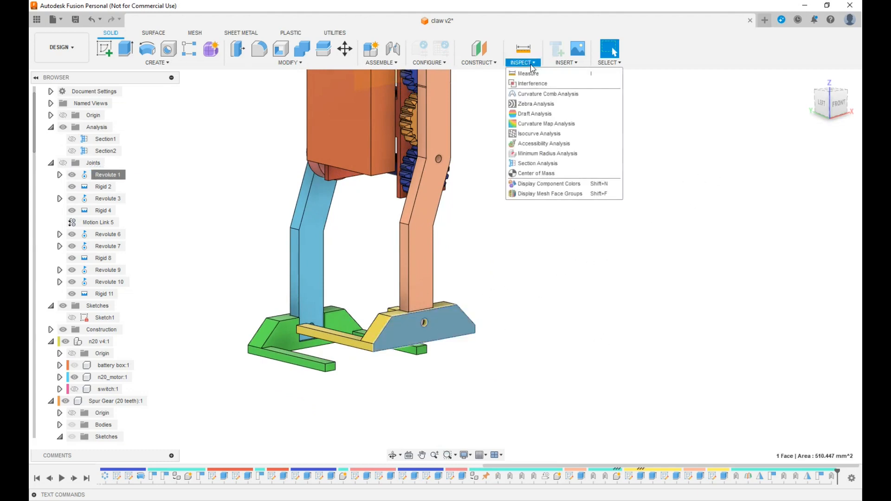
left_click(560, 165)
left_click_drag(455, 325, 403, 312)
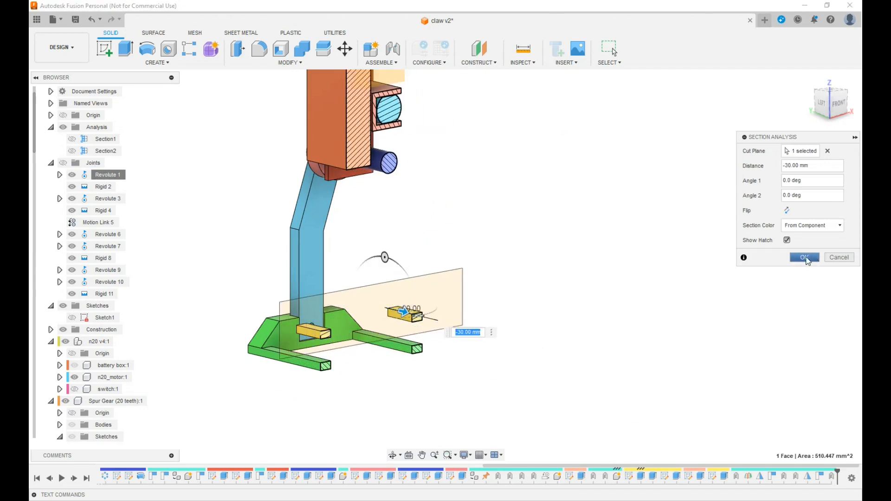
left_click(806, 258)
Step: Animate Revolute 1 in the sectioned front view to examine the clearance between the foot bars, and hide the Section3 analysis
left_click(840, 104)
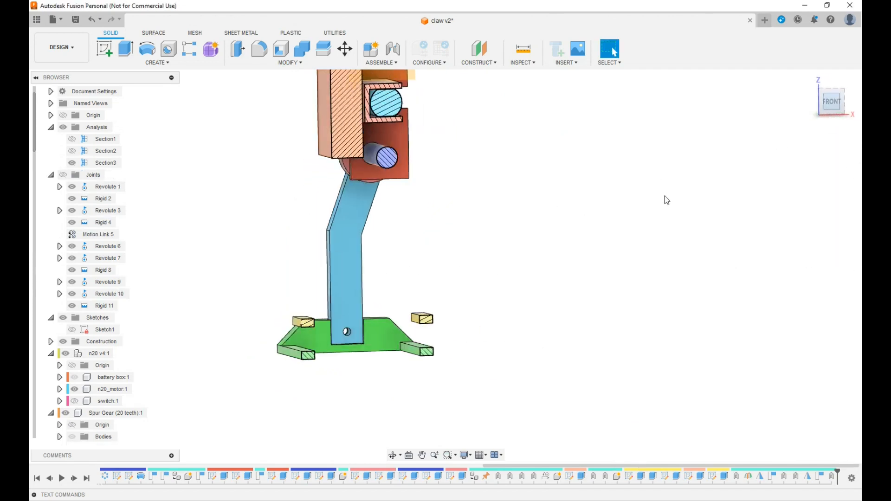
right_click(116, 188)
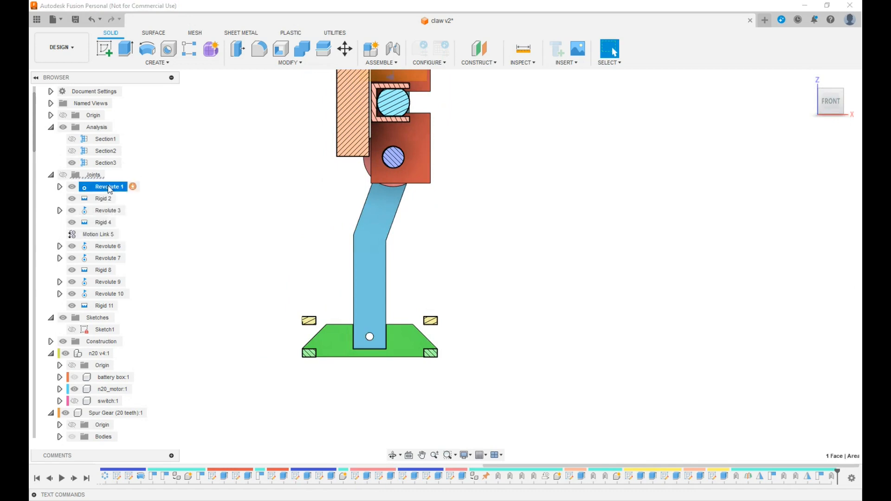
left_click(159, 277)
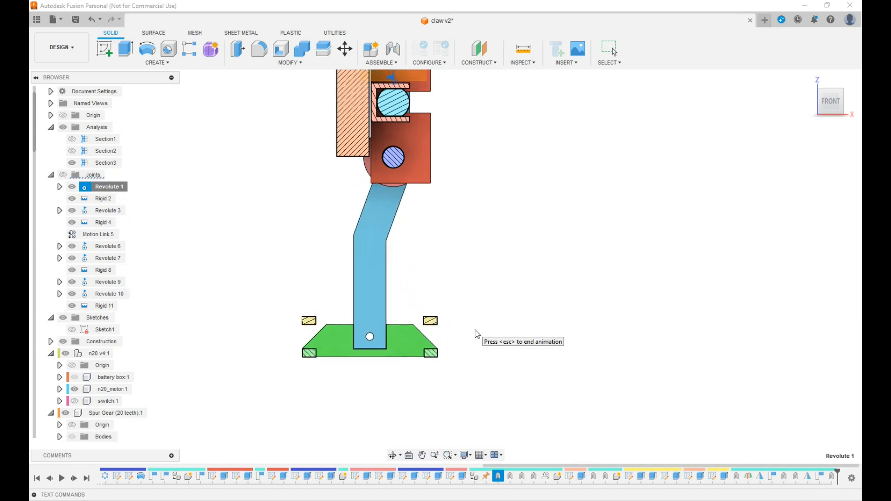
key("Escape")
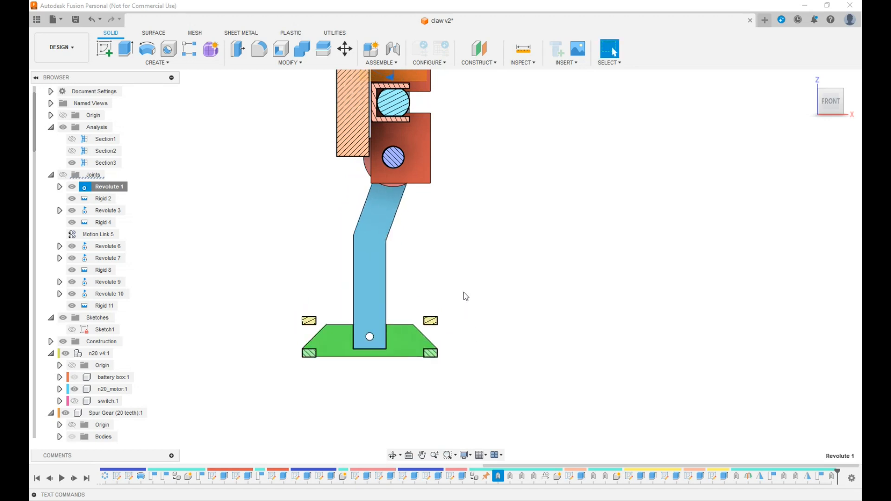
left_click(72, 163)
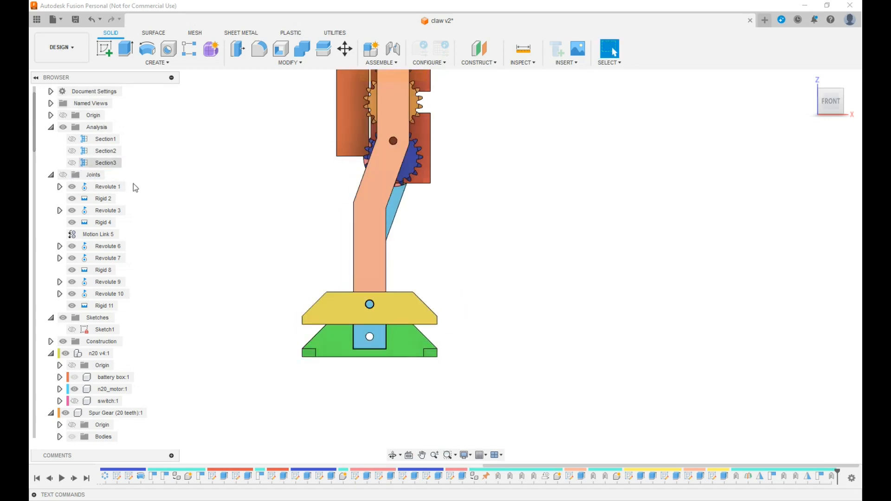
Step: Activate the original foot component for editing within the assembly
mouse_move(835, 107)
left_mouse_down()
mouse_move(785, 121)
mouse_move(797, 123)
mouse_move(786, 118)
left_mouse_up()
middle_click_drag(721, 212, 688, 293)
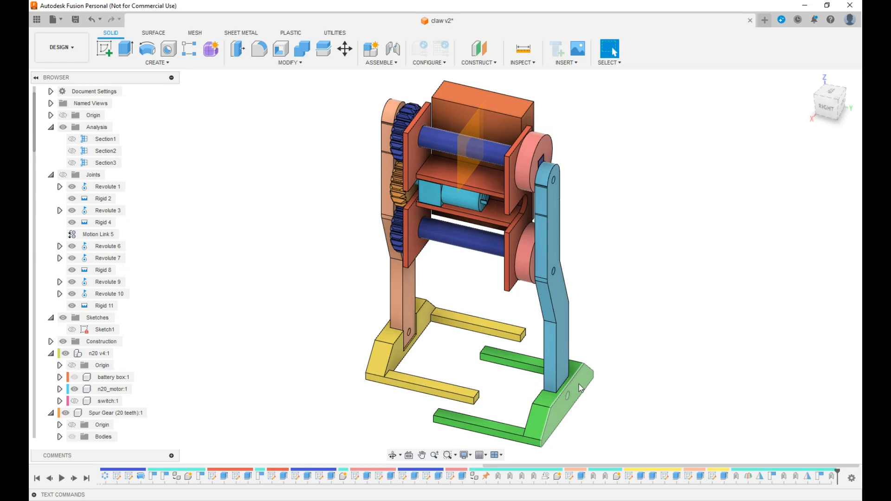
scroll(576, 403, "down", 3)
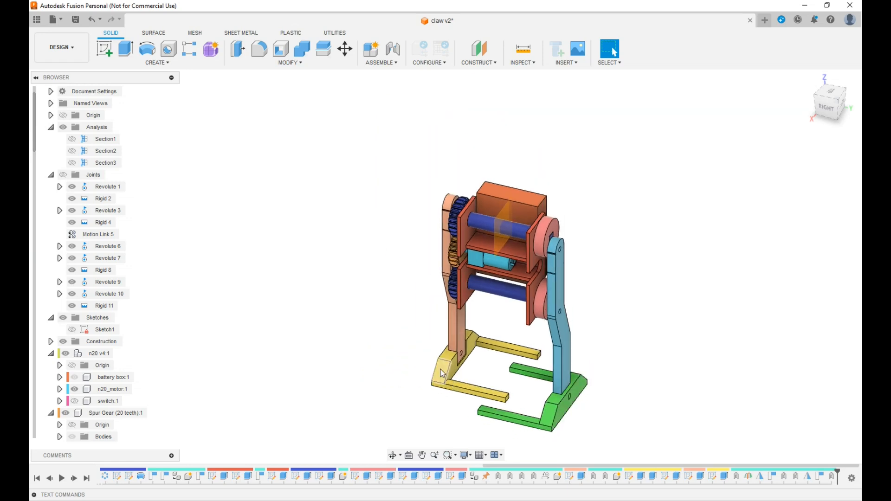
middle_click_drag(643, 349, 592, 281)
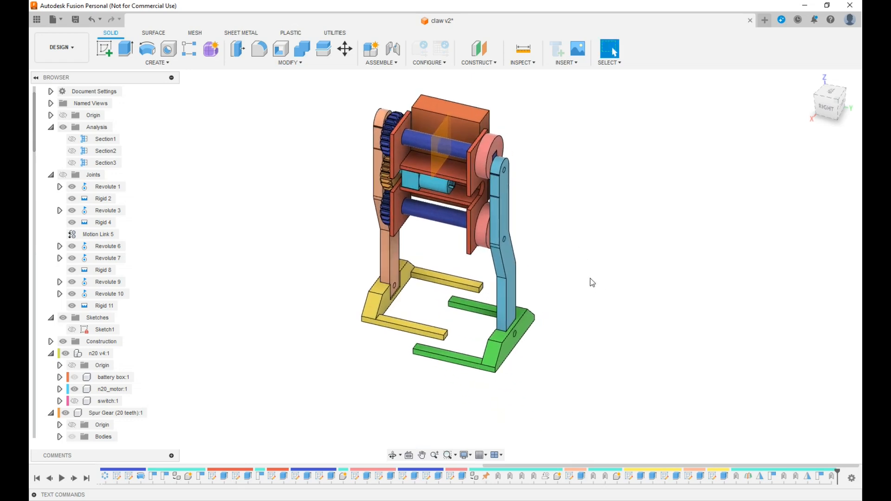
left_click_drag(838, 107, 829, 108)
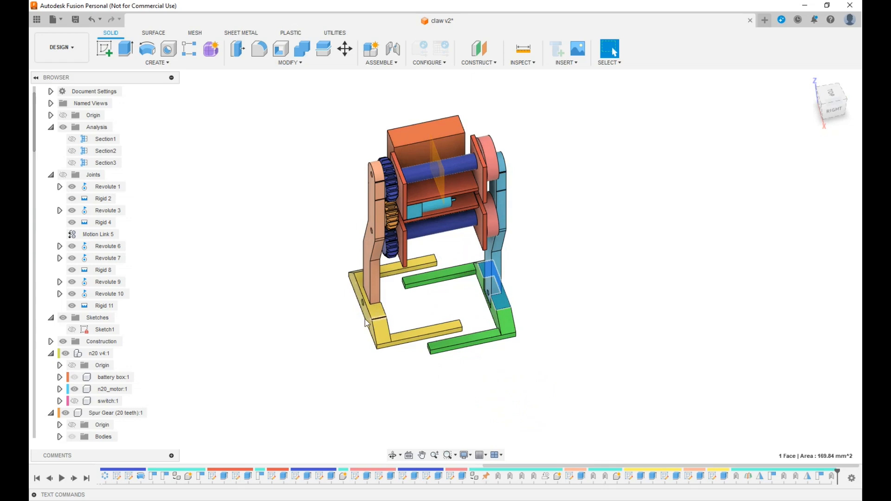
scroll(95, 378, "down", 8)
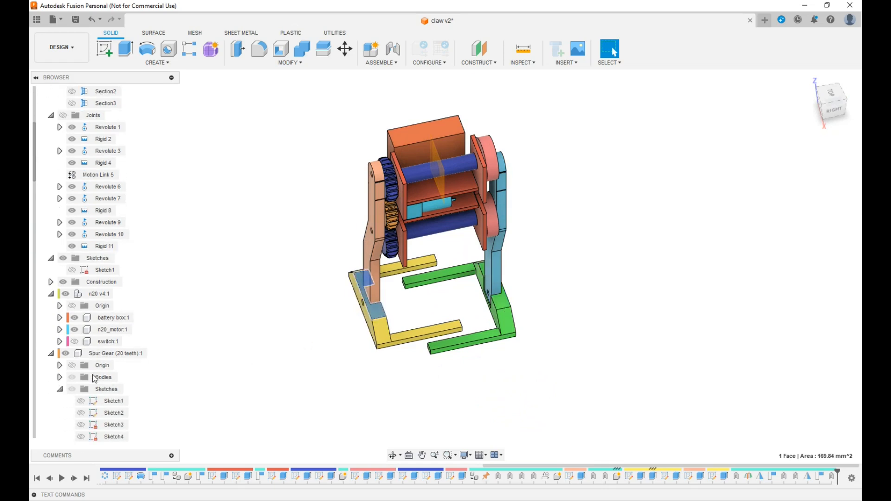
scroll(95, 377, "down", 8)
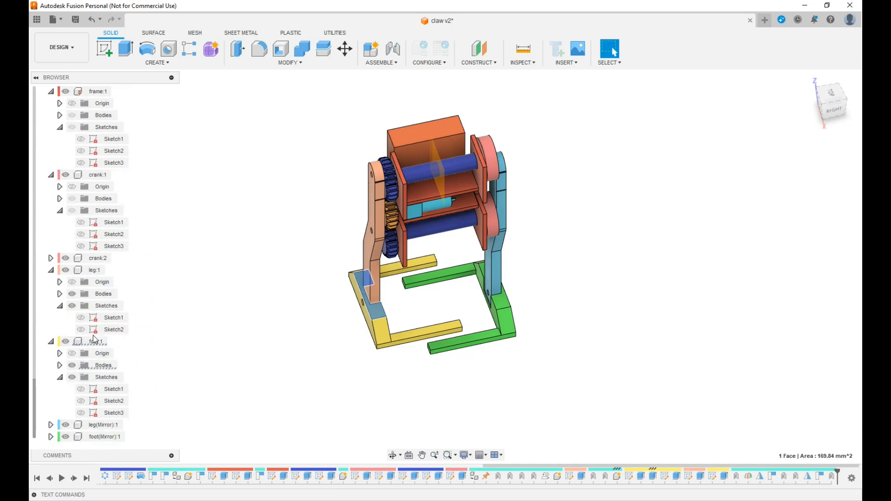
left_click(114, 342)
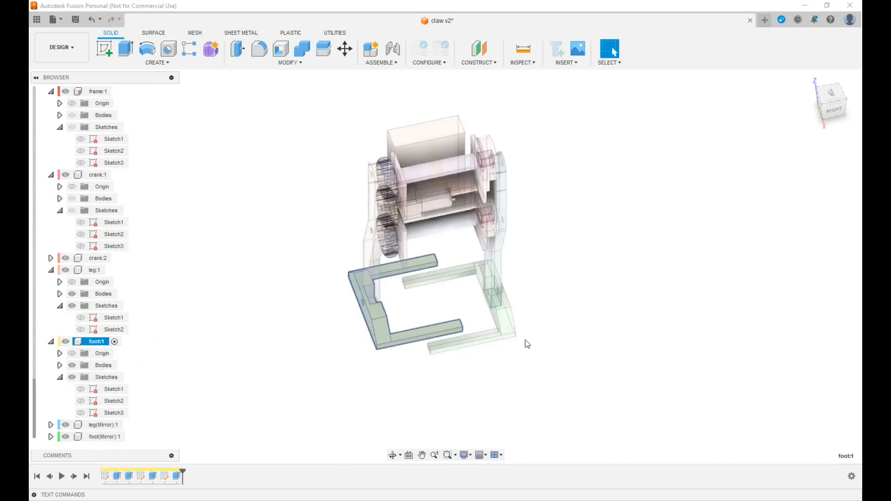
Step: Try an equal-distance chamfer on the upper end edge of the original foot's near bar
left_click_drag(834, 116, 806, 118)
scroll(460, 335, "up", 5)
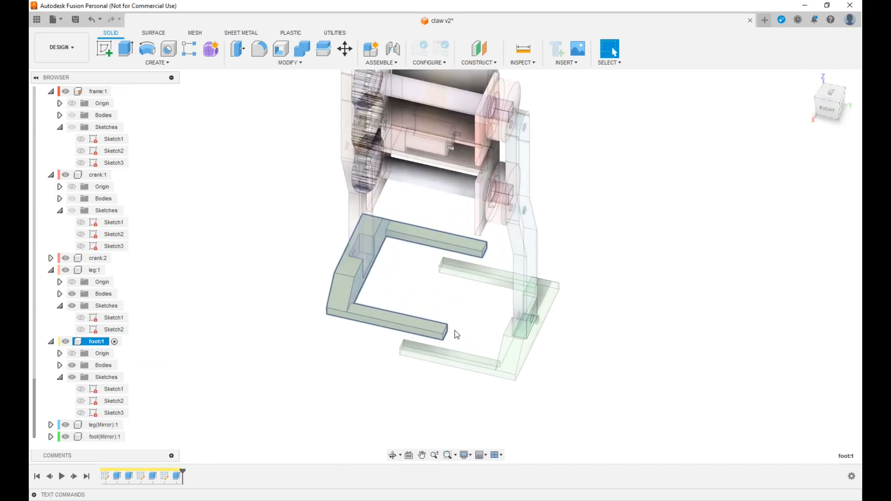
left_click(289, 63)
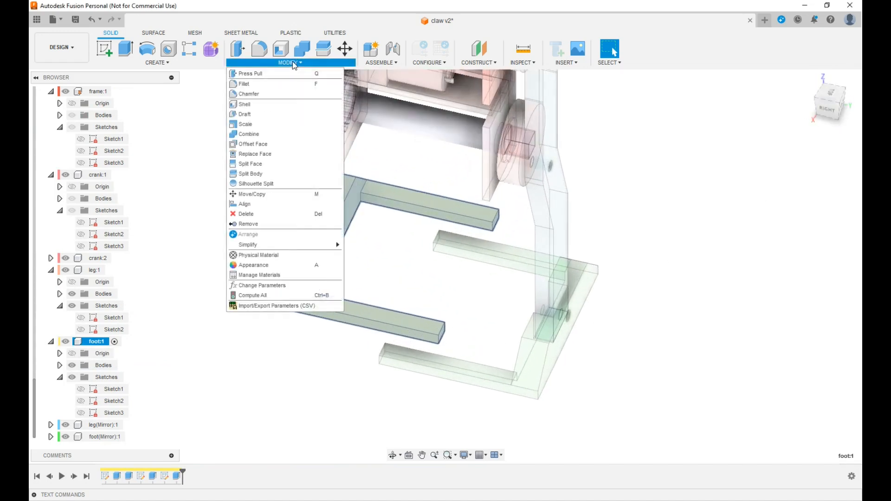
left_click(251, 94)
left_click(444, 331)
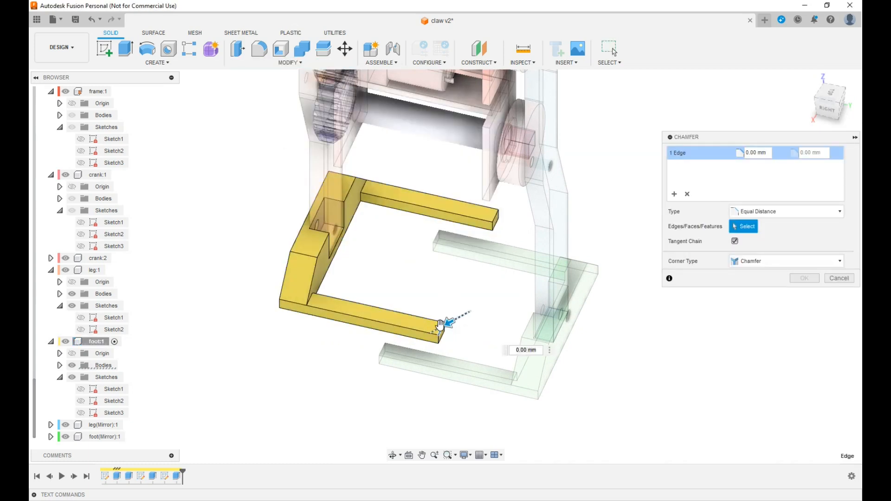
scroll(440, 327, "up", 5)
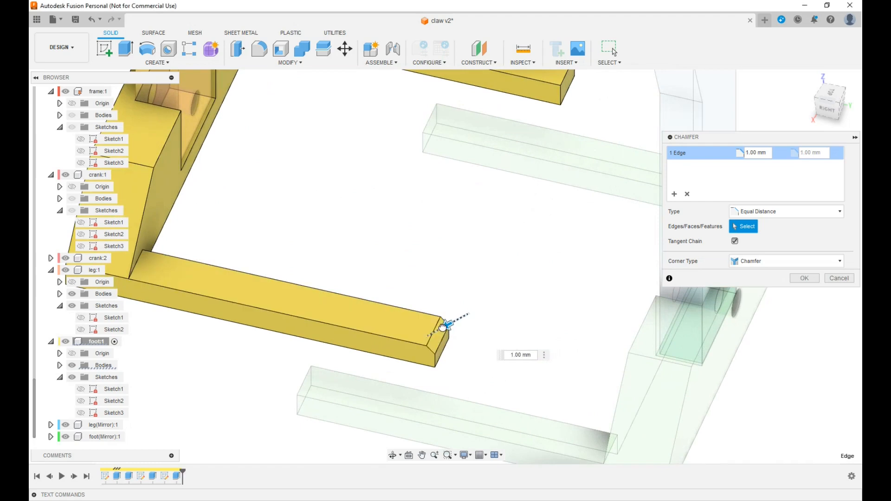
left_click(805, 278)
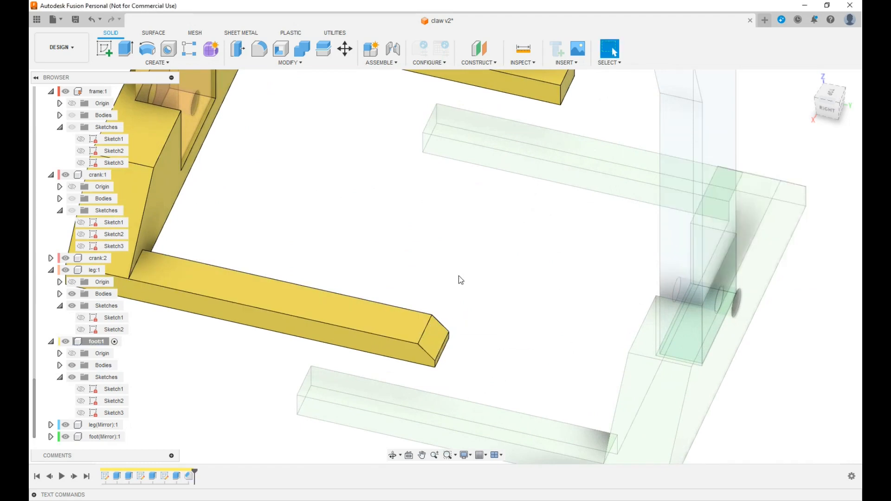
Step: Reactivate the top-level assembly and move the history to its end to check the mirrored foot for the chamfer
scroll(459, 278, "down", 5)
scroll(97, 114, "up", 2)
scroll(97, 114, "up", 13)
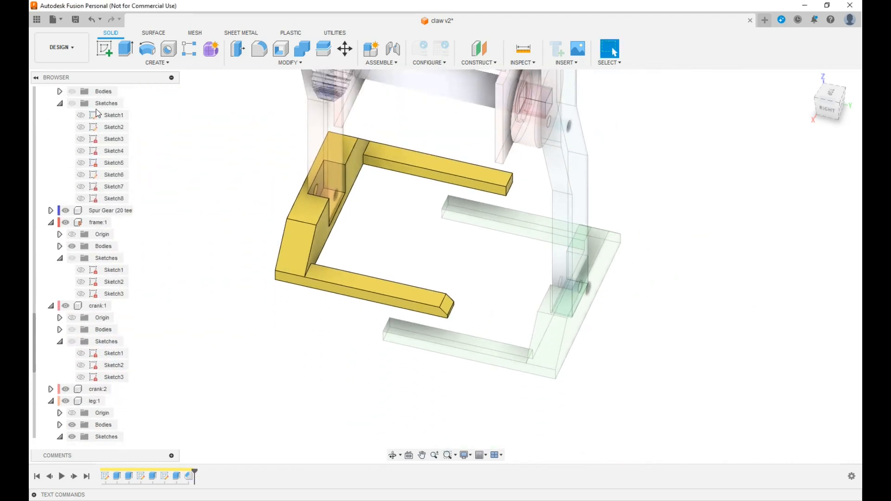
scroll(98, 114, "up", 5)
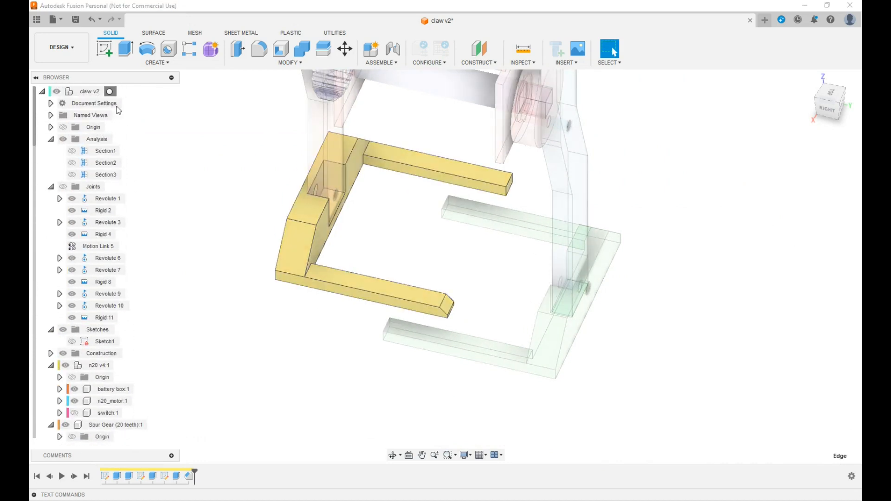
left_click(110, 92)
left_click(86, 479)
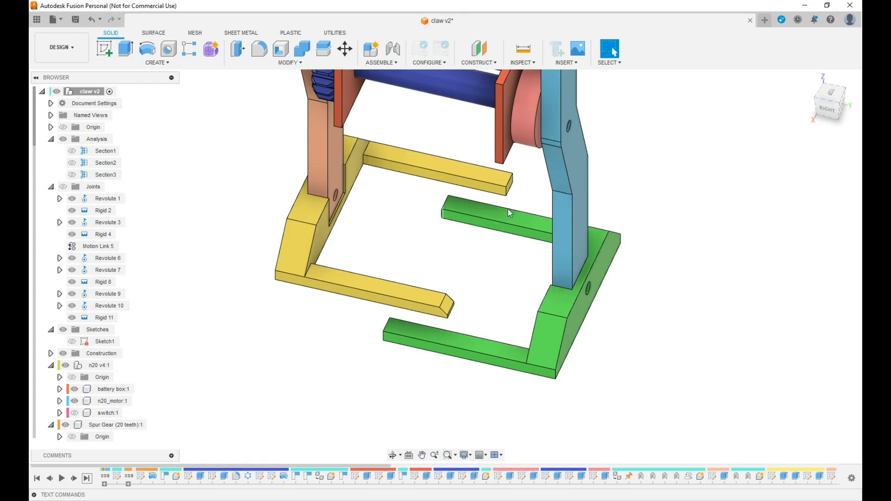
Step: Undo the bar chamfer together with the component activations around it
left_click(93, 20)
left_click(92, 20)
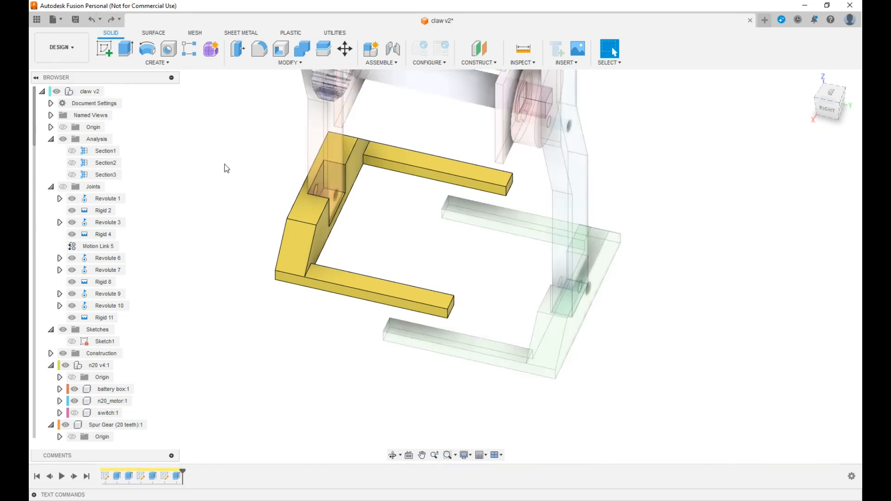
left_click(93, 20)
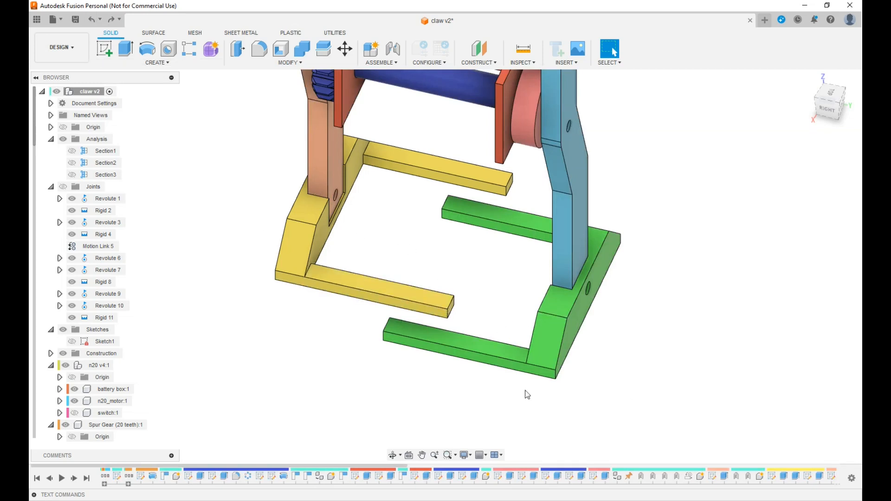
Step: Roll the history marker back to just after the original foot's last extrusion, ahead of the mirror features
left_click_drag(334, 466, 786, 467)
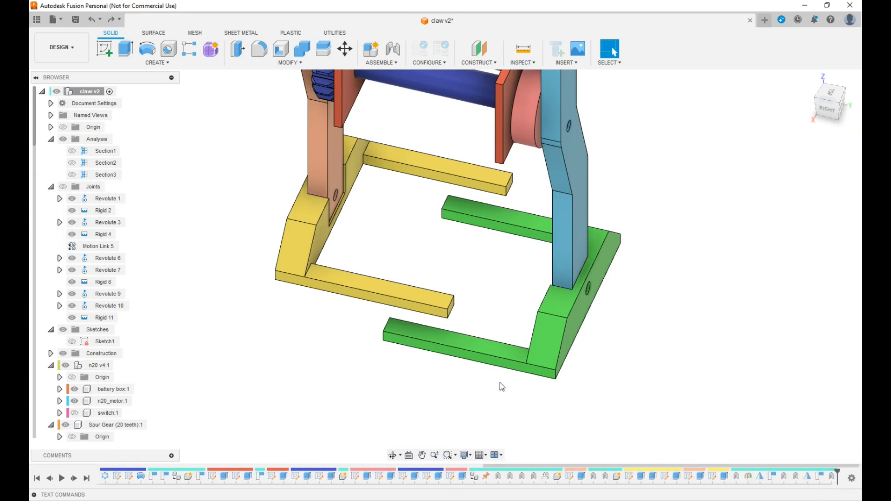
left_click(808, 479)
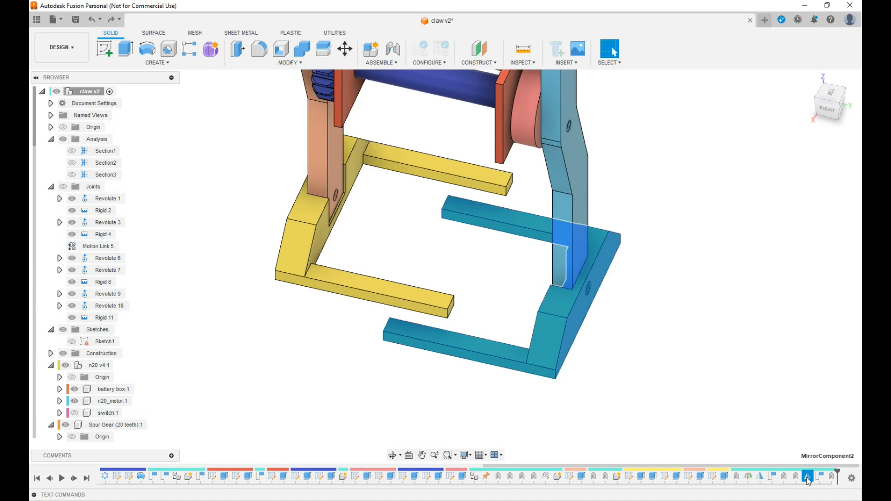
left_click(398, 305)
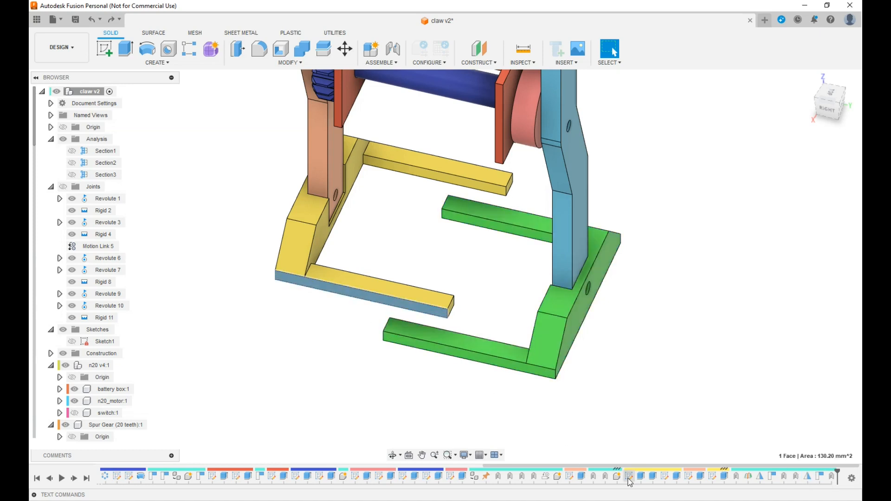
right_click(725, 476)
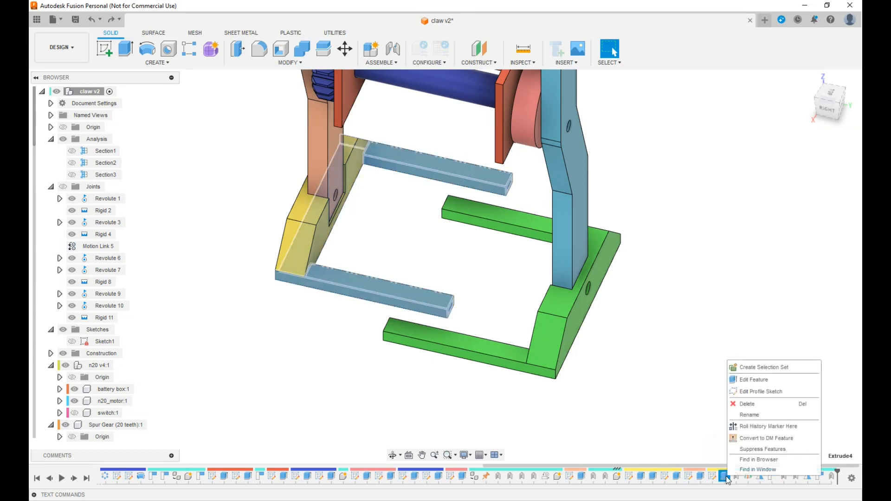
left_click(762, 427)
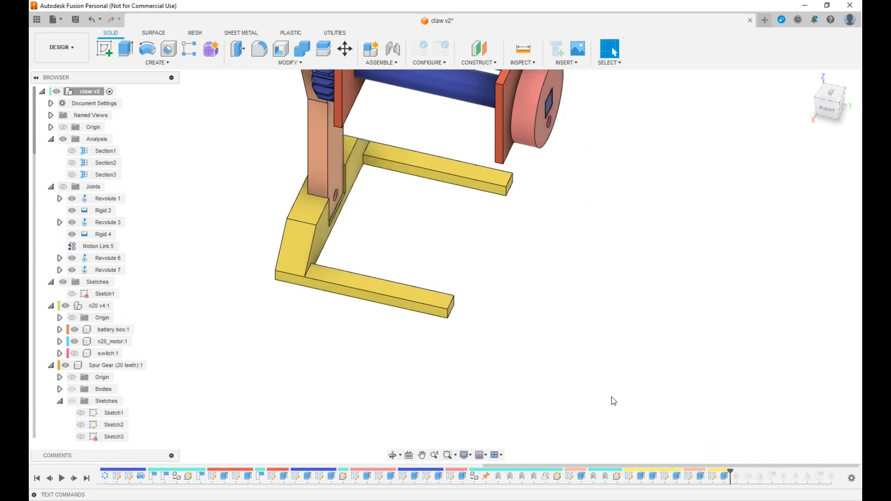
Step: Activate the original foot component at the rolled-back point in the history
scroll(130, 369, "down", 8)
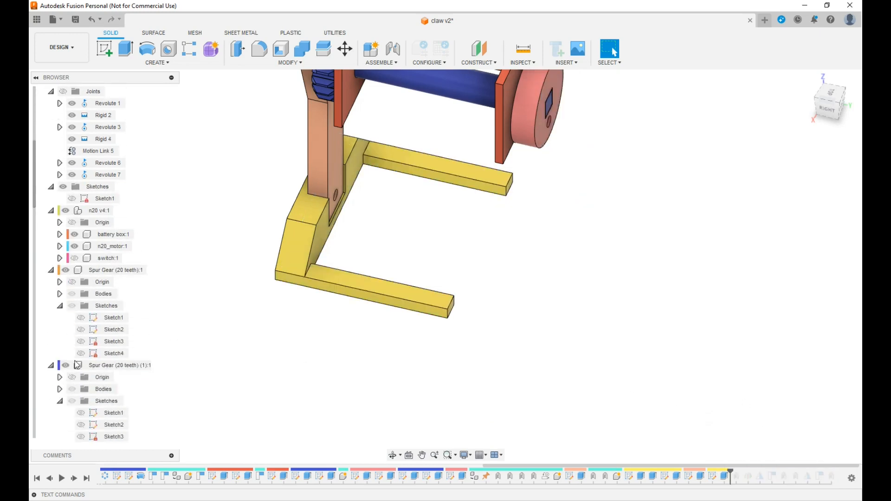
scroll(77, 365, "down", 6)
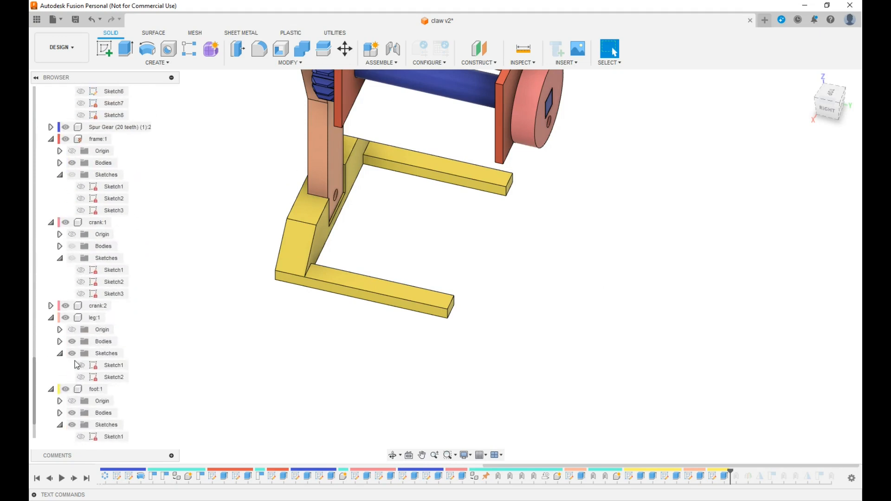
left_click(295, 259)
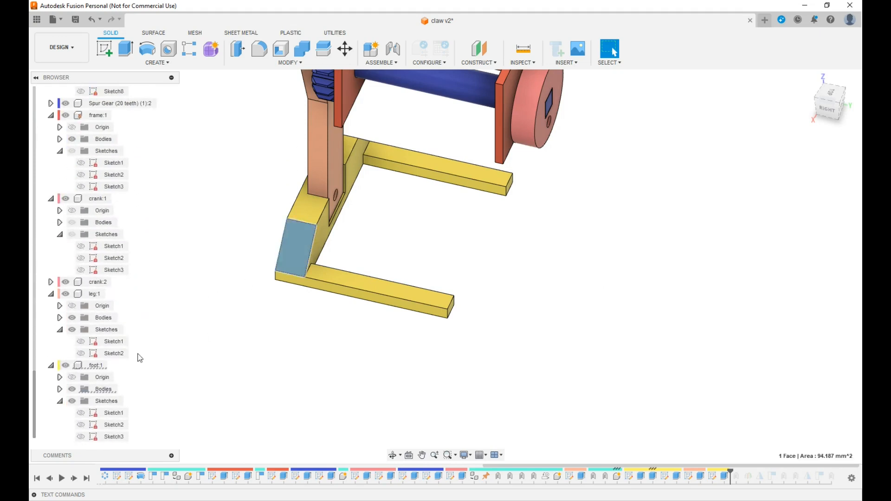
left_click(113, 366)
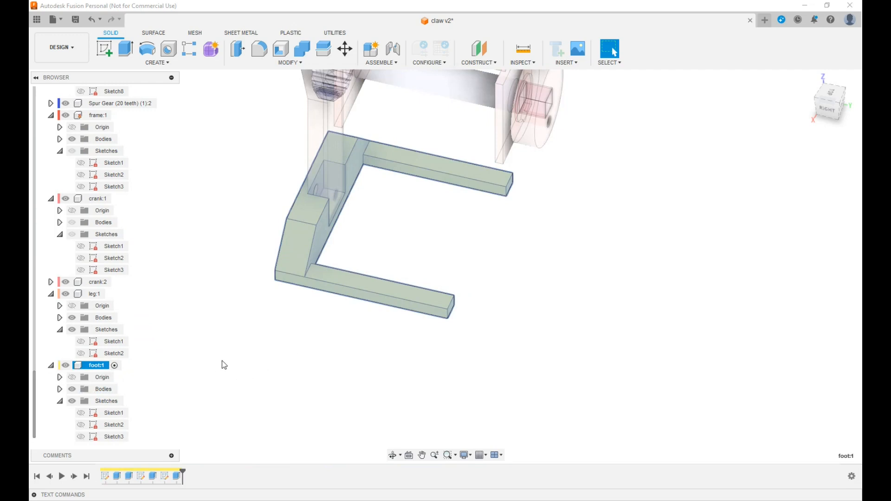
scroll(222, 360, "up", 3)
scroll(223, 361, "down", 4)
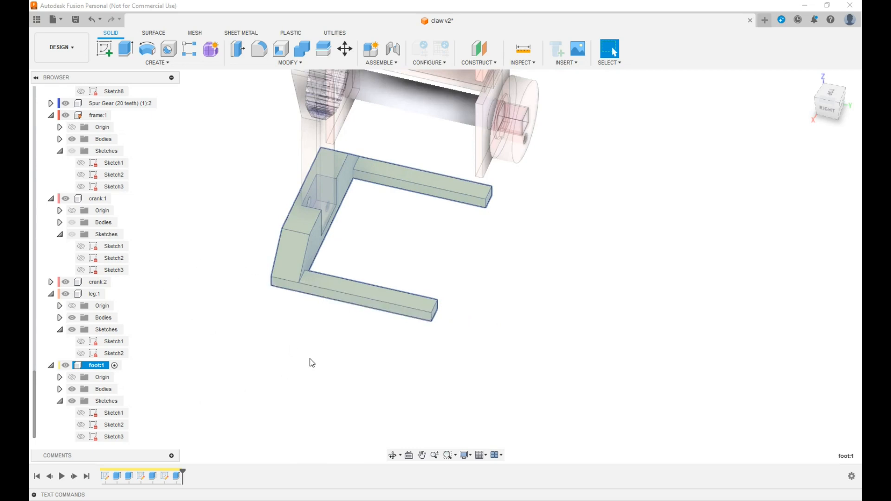
Step: Edit the foot's bar profile sketch, set the bar width to 6 mm, and finish the sketch
double_click(164, 477)
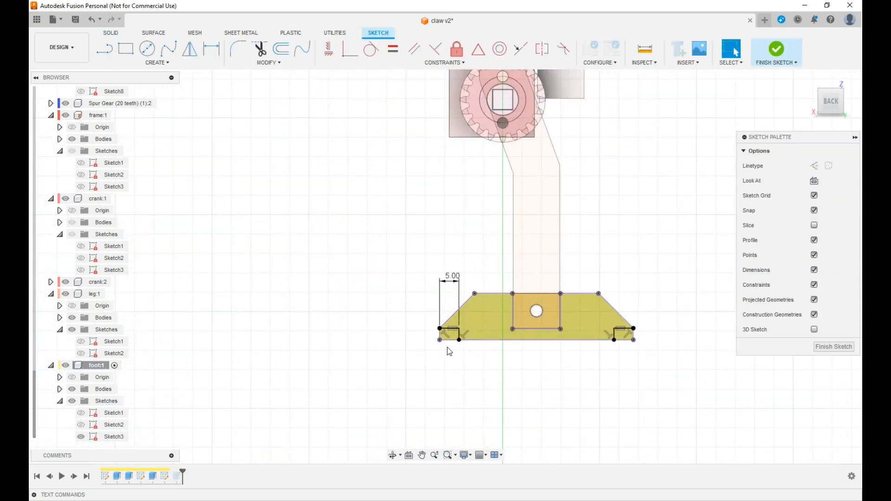
scroll(465, 332, "up", 4)
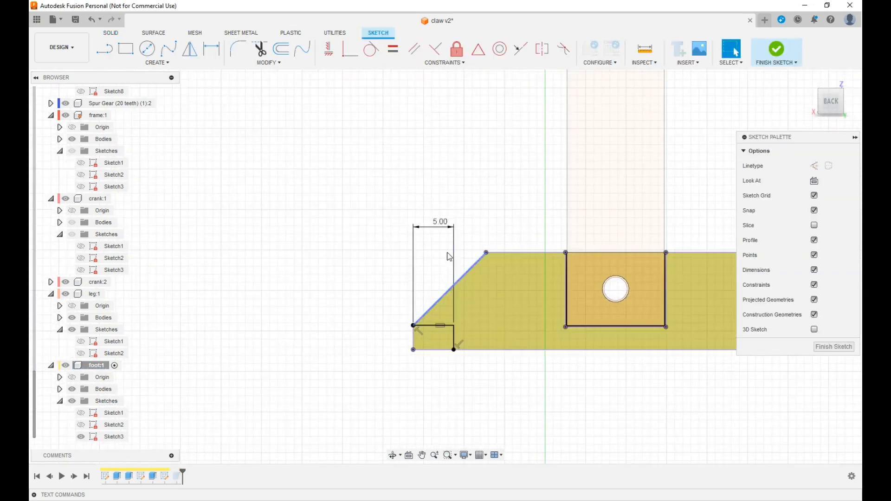
double_click(447, 222)
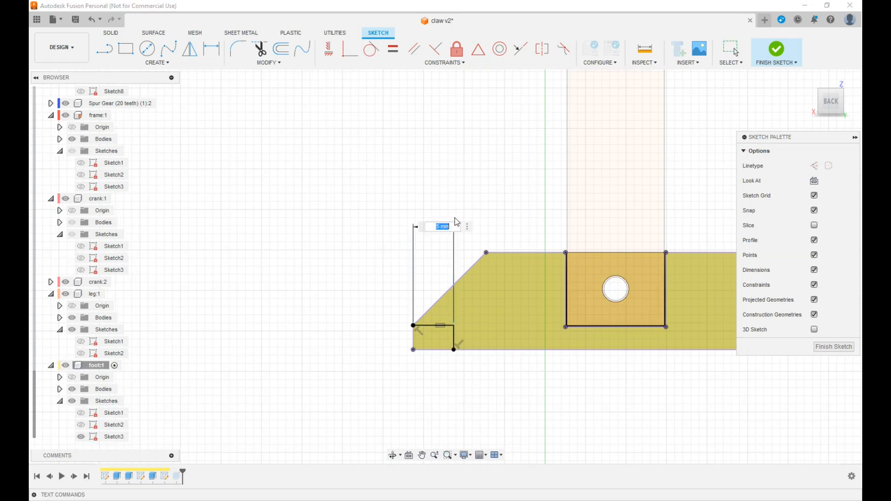
type("6")
key("Return")
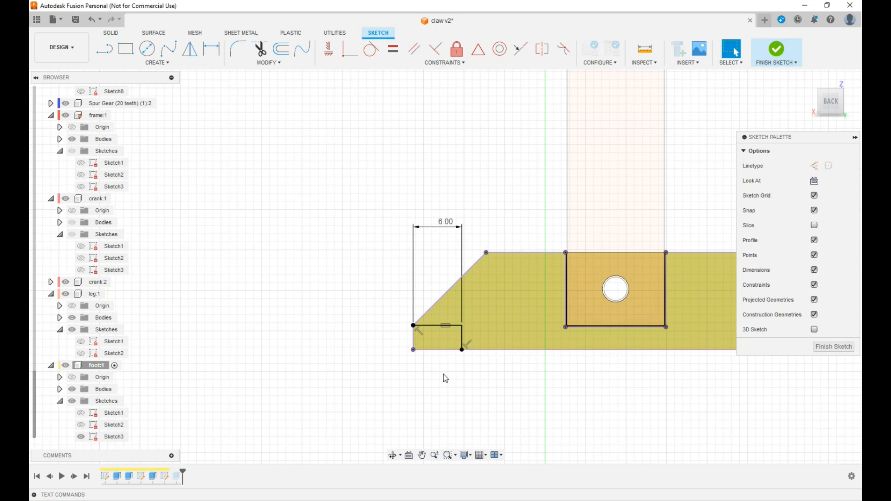
left_click(462, 337)
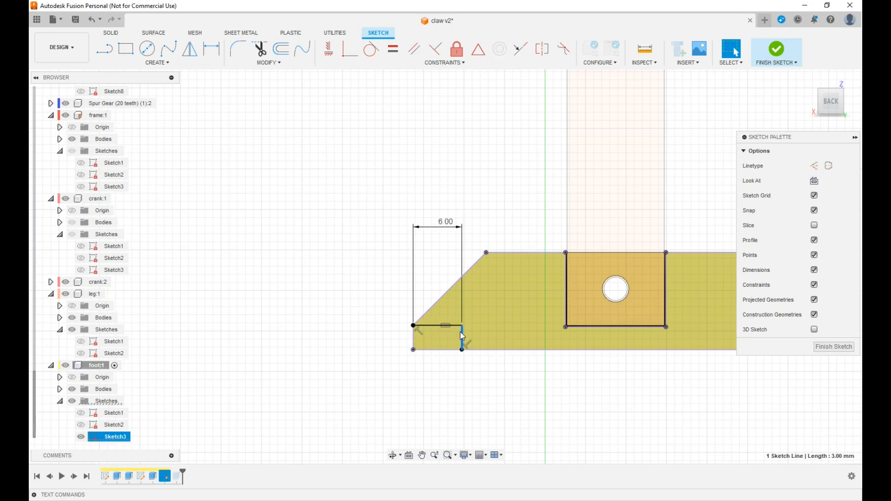
scroll(457, 354, "down", 3)
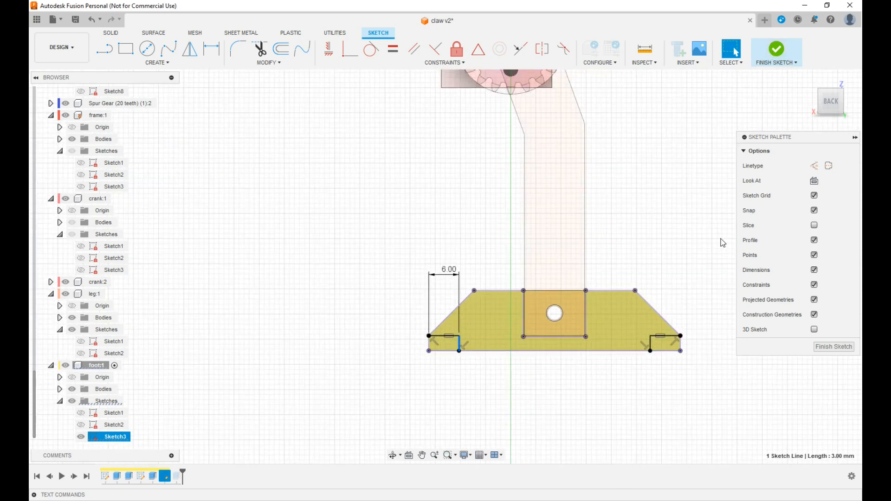
left_click(777, 49)
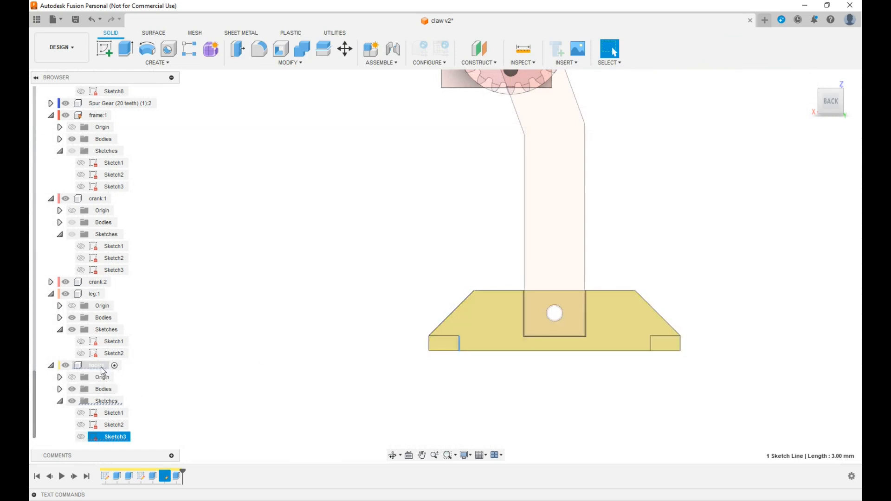
scroll(94, 219, "up", 8)
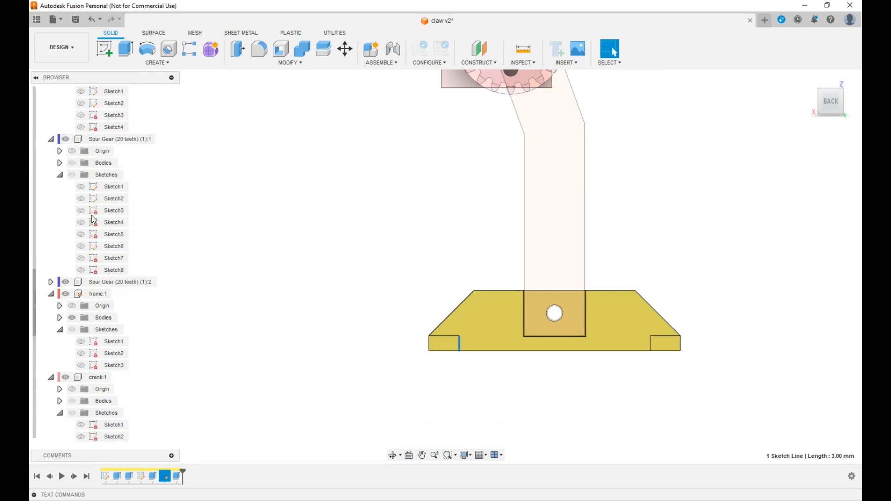
Step: Activate the top-level claw assembly and roll the history forward to its end, past the mirror features
scroll(93, 219, "up", 6)
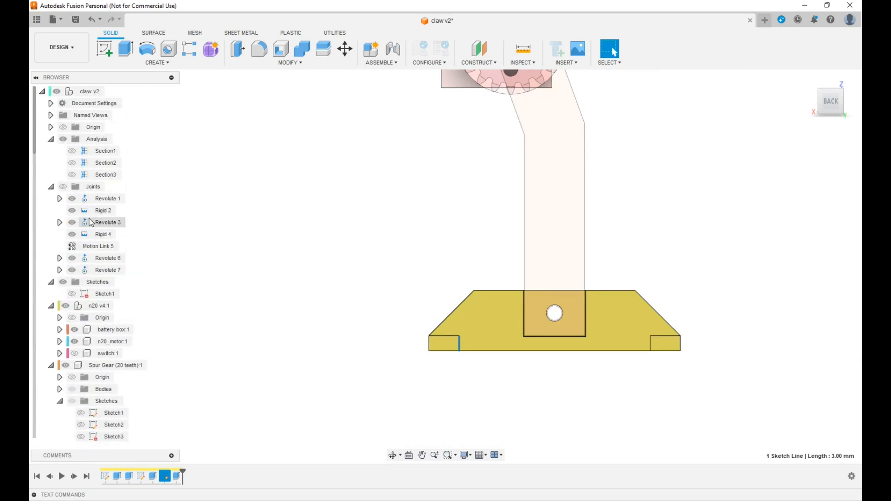
left_click(109, 92)
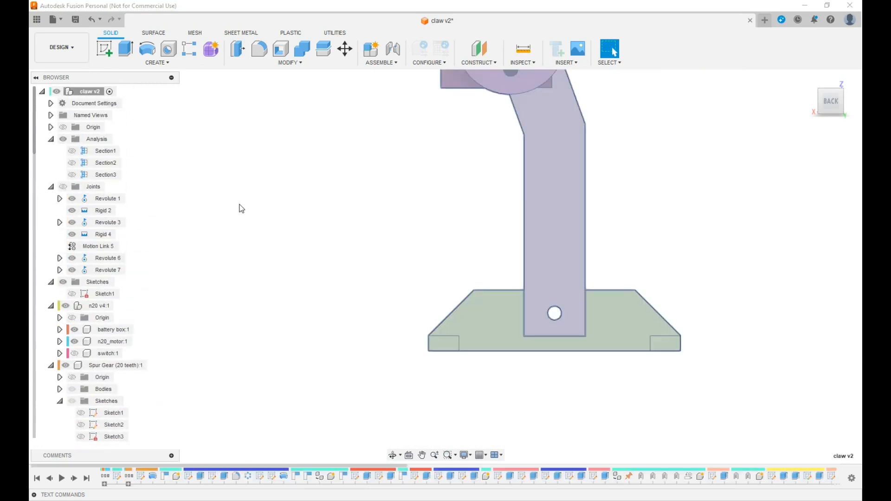
scroll(285, 260, "down", 5)
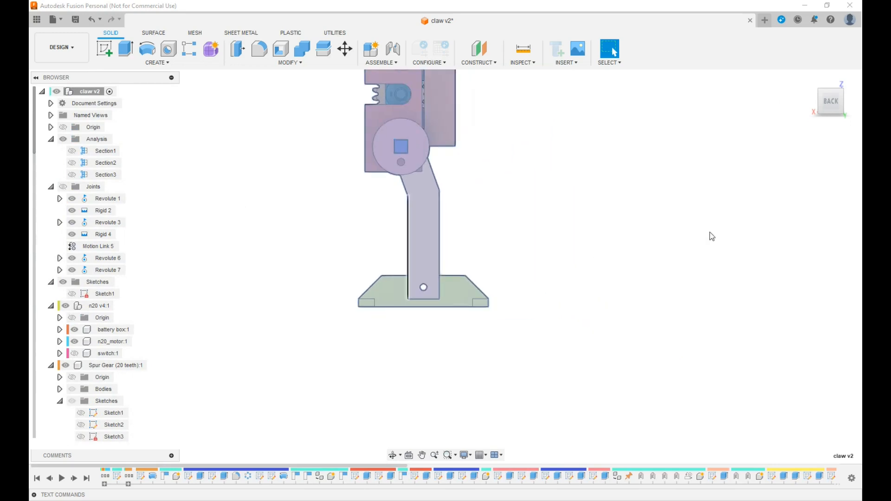
left_click(824, 115)
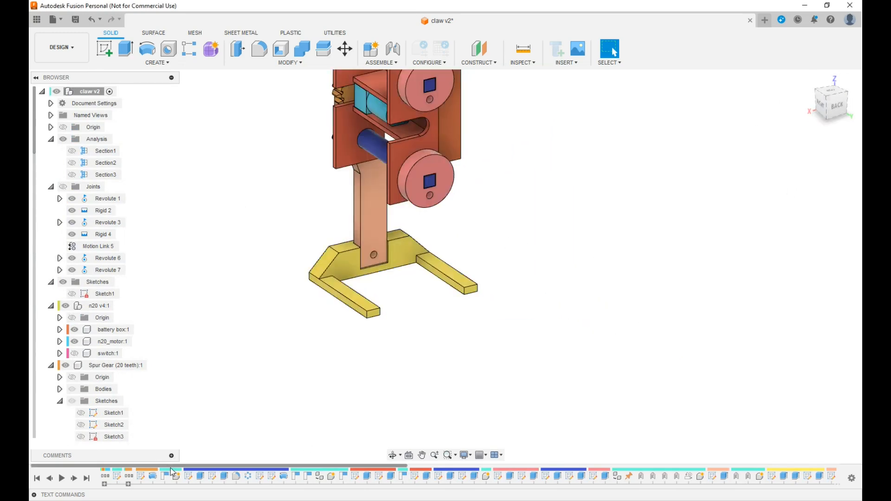
left_click_drag(178, 467, 682, 466)
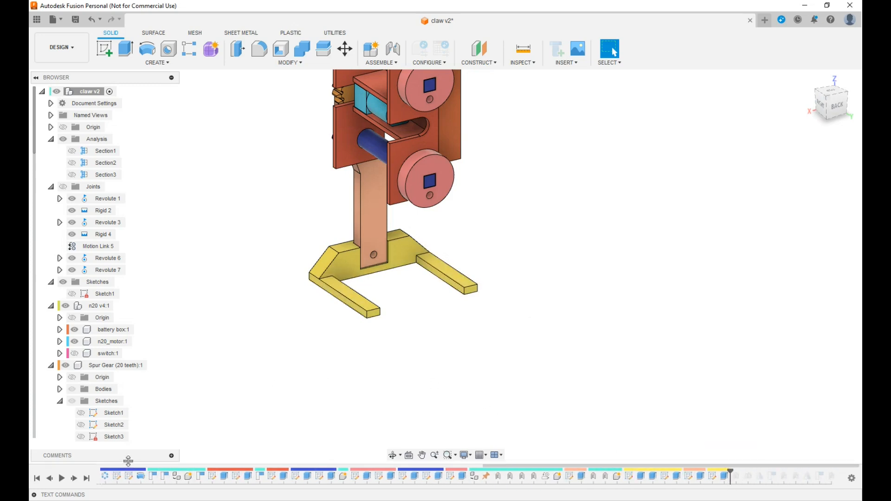
left_click(74, 478)
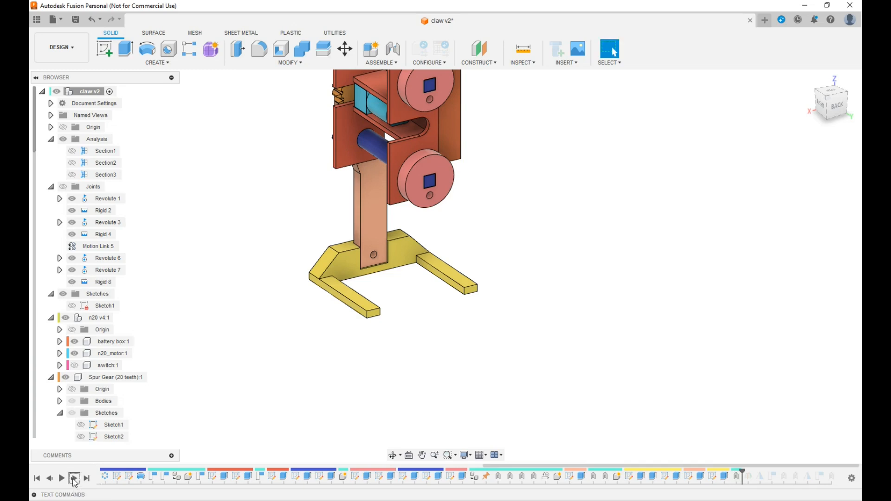
left_click(74, 478)
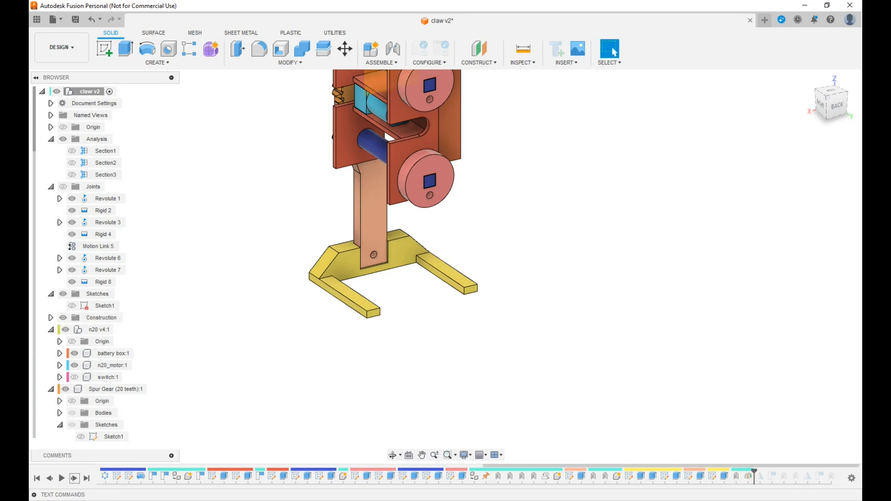
left_click(87, 480)
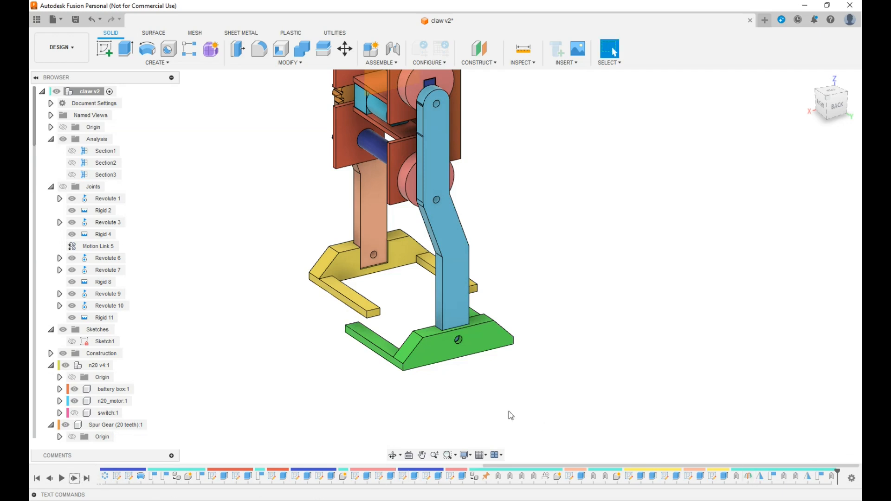
Step: Check the end-edge lengths of the bars on the original and mirrored feet
left_click(828, 110)
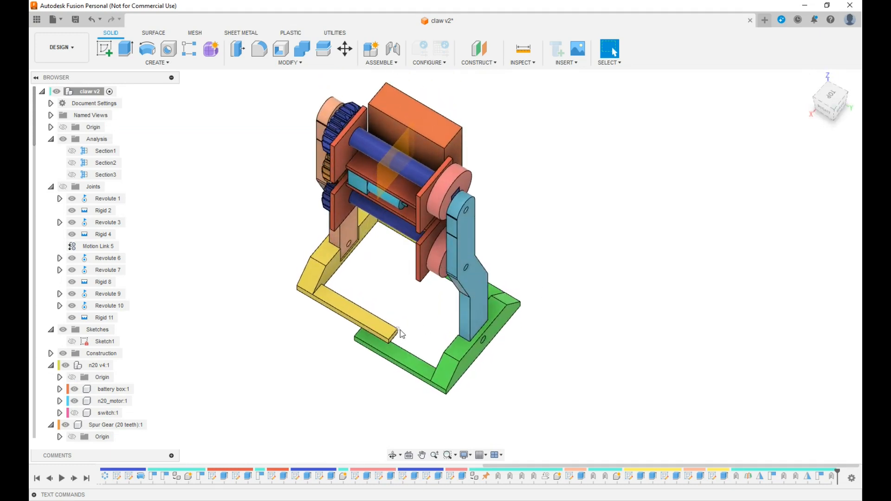
scroll(402, 334, "up", 4)
left_click(390, 336)
left_click_drag(838, 98, 853, 87)
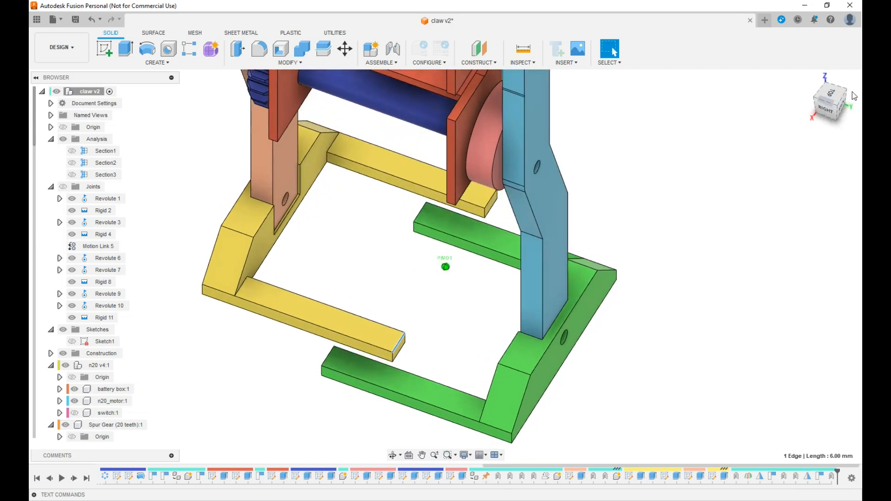
left_click(330, 356)
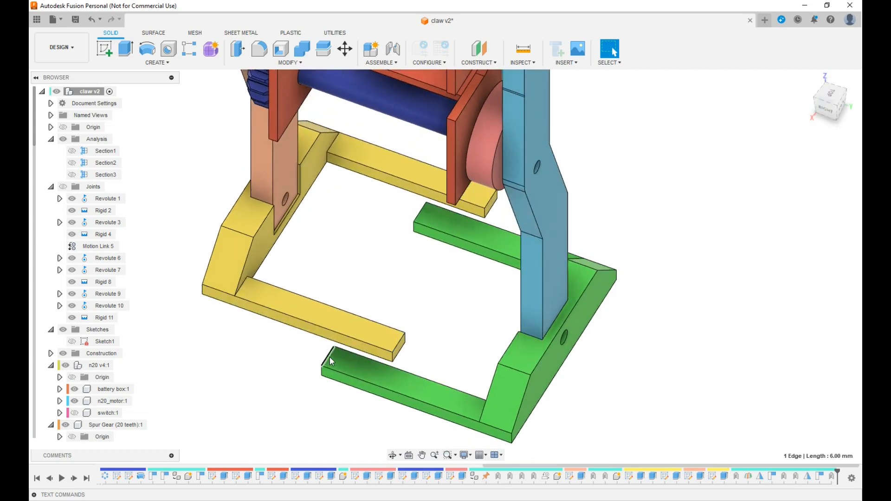
scroll(680, 326, "down", 3)
Step: Animate the joint relationships of Revolute 1 to check the walking motion, and end the animation
left_click(841, 104)
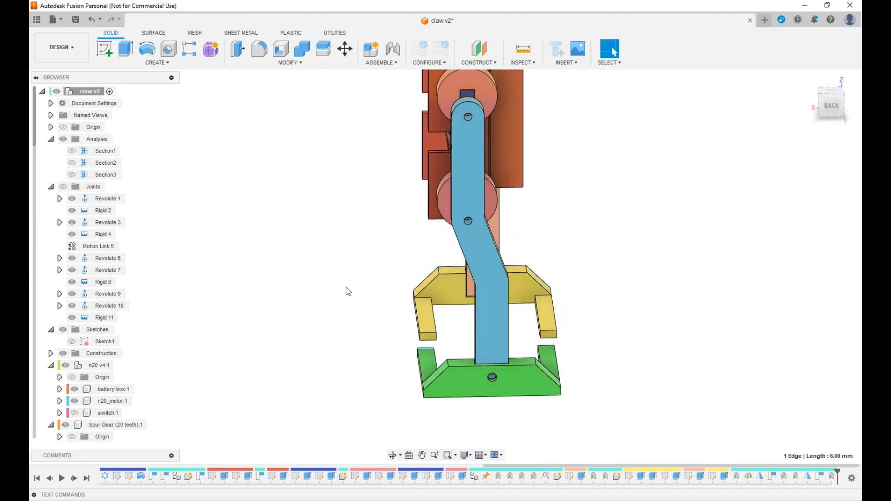
scroll(357, 300, "down", 3)
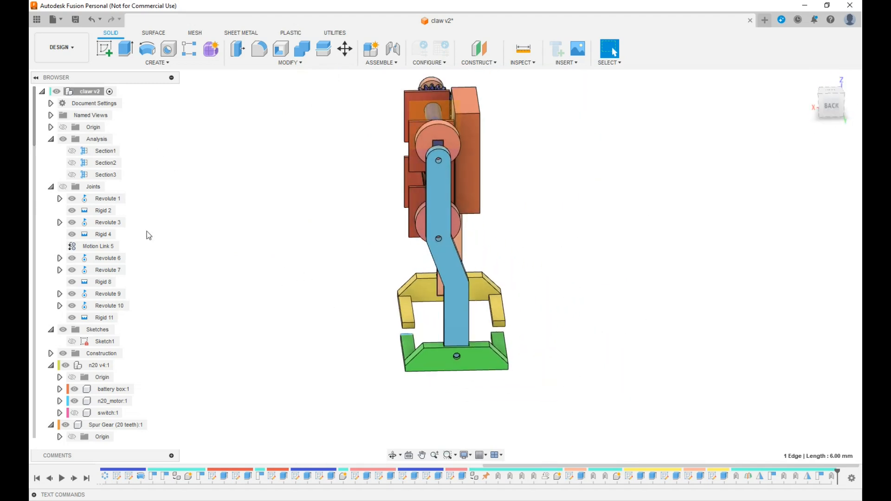
left_click(87, 482)
right_click(106, 200)
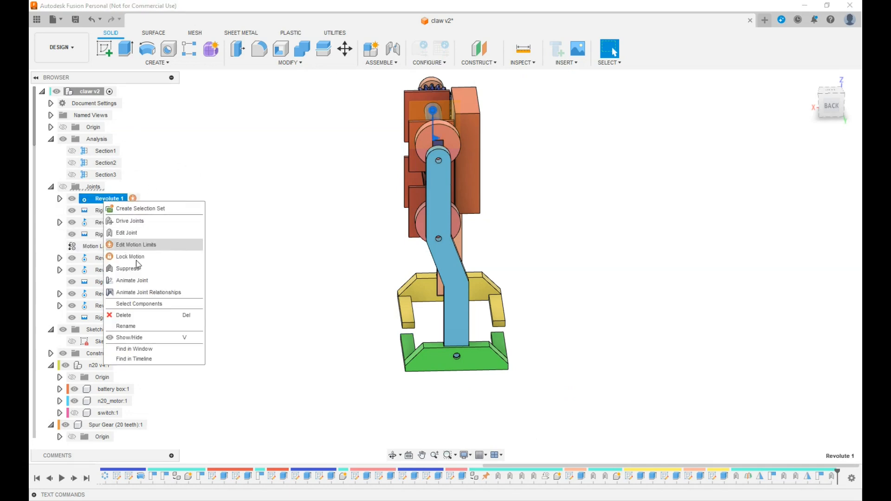
left_click(149, 293)
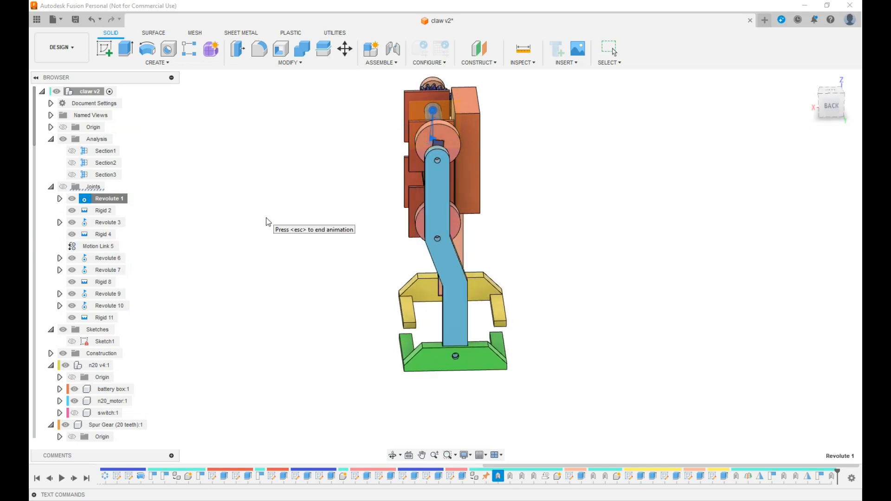
key("Escape")
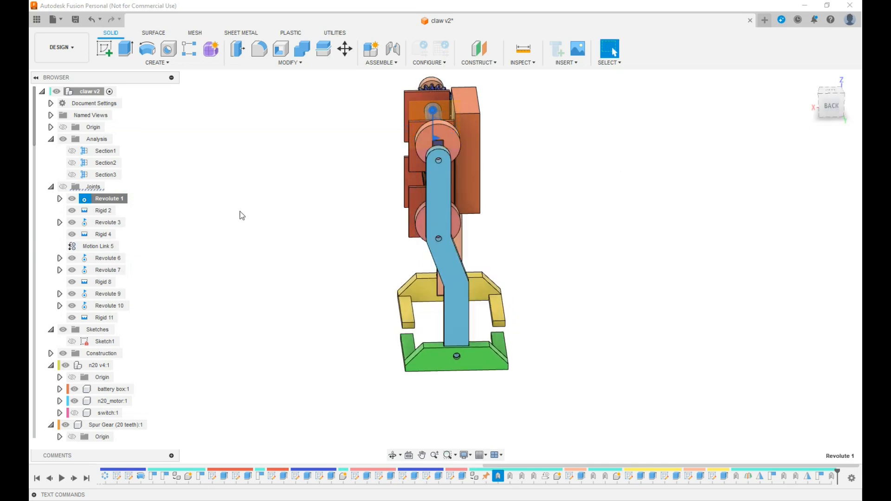
Step: Show the Section3 analysis and examine the cut foot bars from the front
left_click(72, 175)
mouse_move(832, 108)
left_mouse_down()
mouse_move(724, 117)
mouse_move(832, 103)
left_mouse_up()
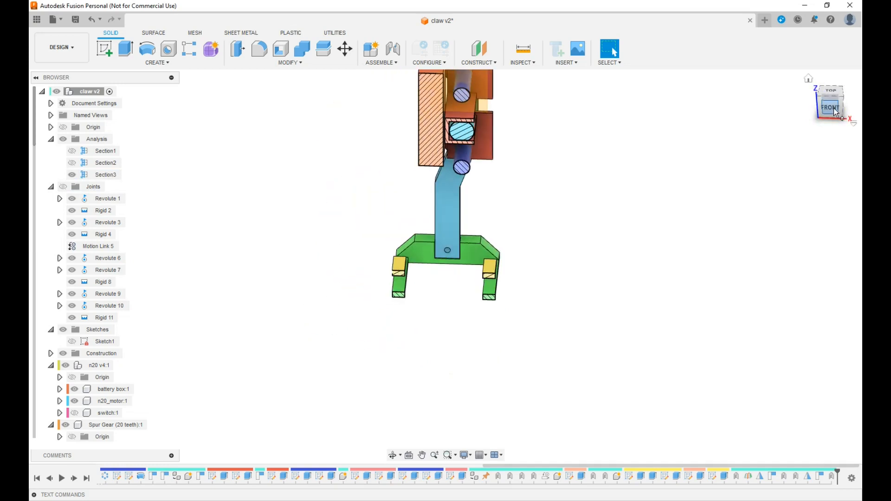
left_click(831, 106)
middle_click_drag(608, 251, 523, 292)
scroll(341, 376, "down", 2)
scroll(341, 376, "up", 3)
scroll(342, 378, "up", 4)
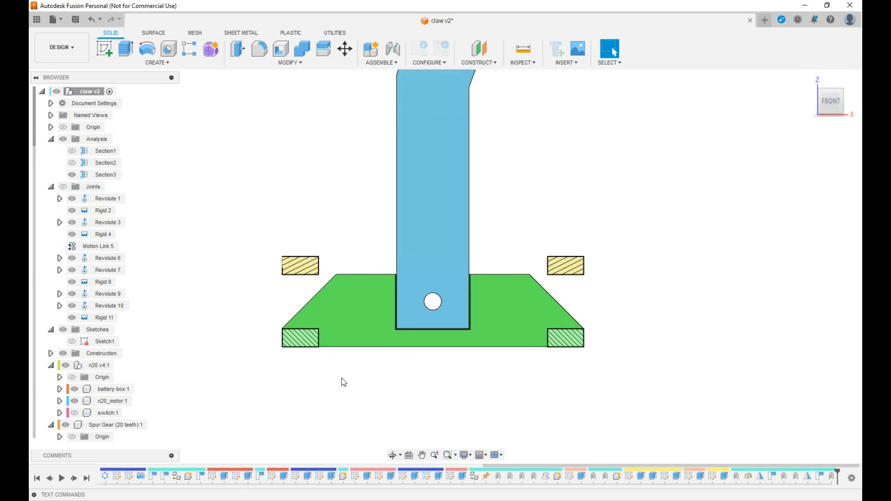
Step: Animate the motion from Revolute 1 in the section view to check foot bar clearance, and hide Section3
right_click(114, 199)
left_click(135, 285)
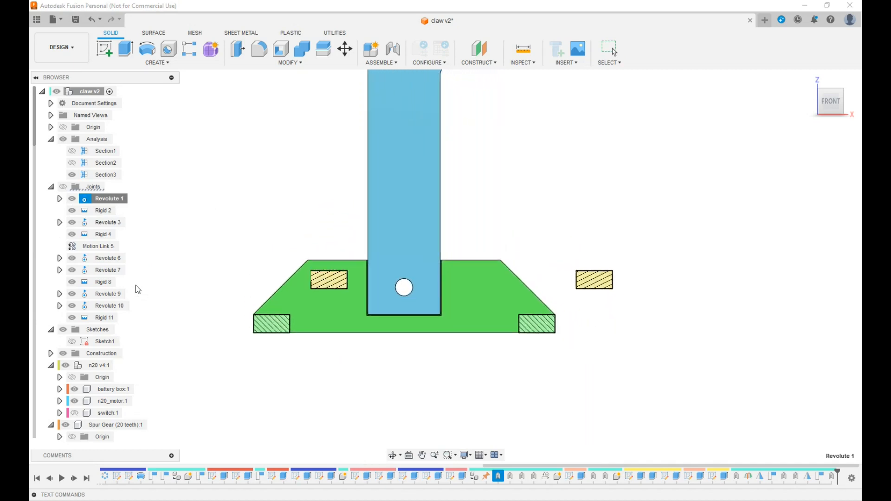
key("Escape")
left_click_drag(830, 112, 858, 145)
left_click(669, 184)
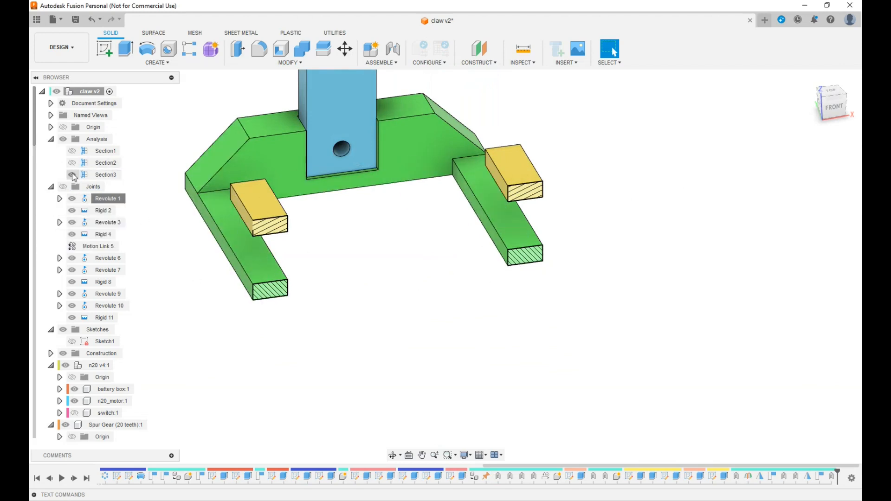
left_click(95, 174)
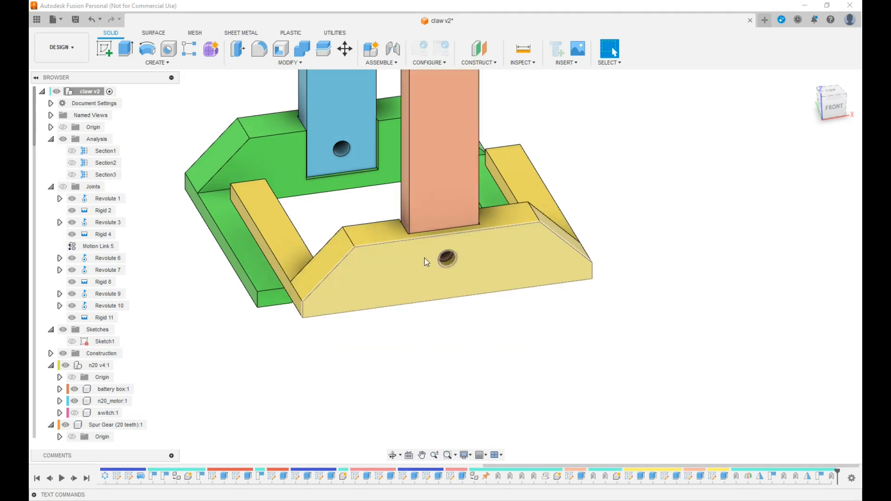
Step: Examine the whole mechanism from the side and back, focusing on the motor's seat in the frame and the cranks
scroll(611, 310, "down", 5)
middle_click_drag(643, 269, 516, 314)
left_click_drag(824, 102, 777, 92)
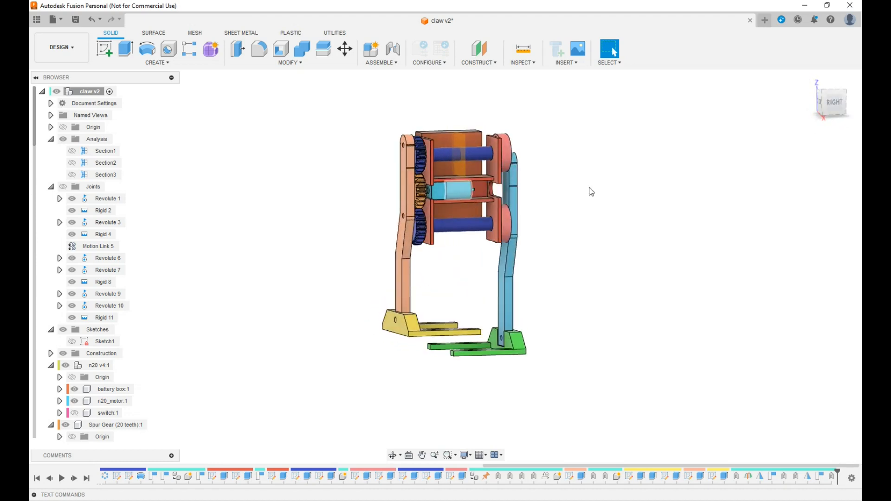
left_click(834, 102)
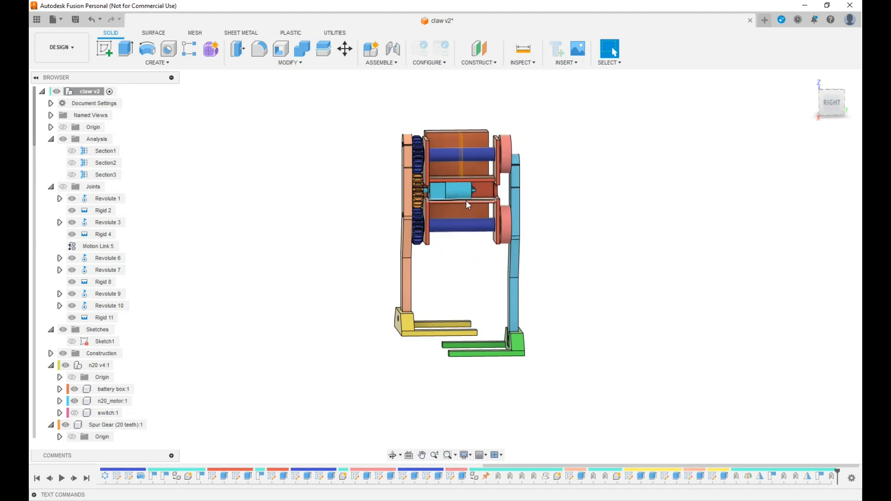
scroll(466, 200, "up", 5)
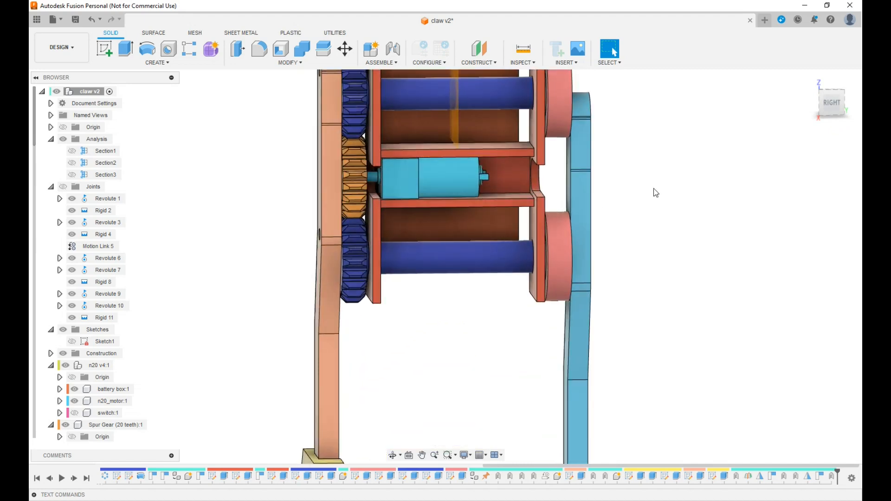
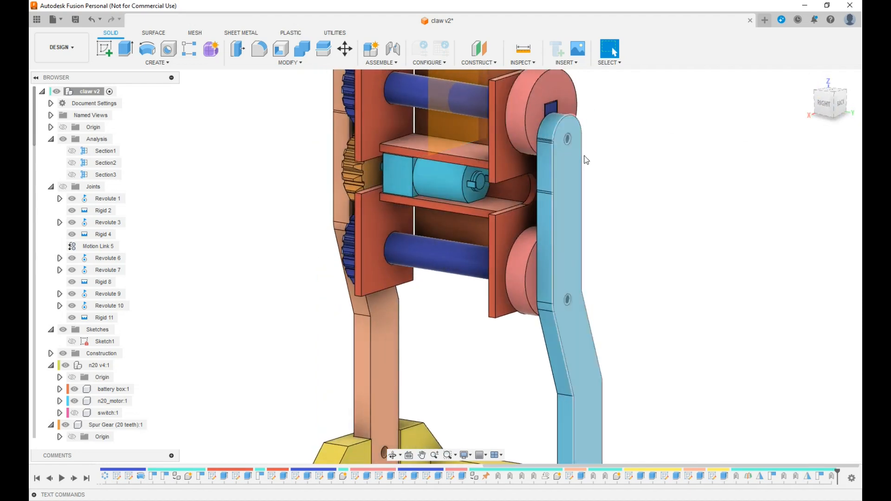
left_click(843, 111)
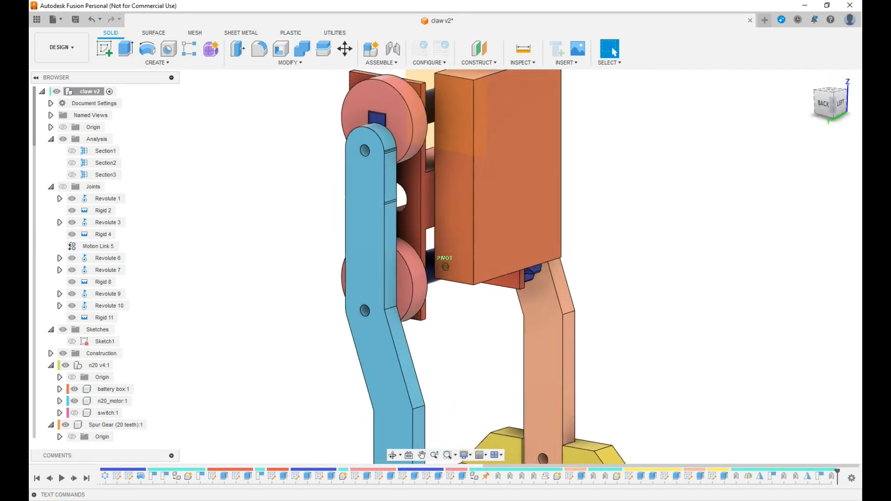
left_click_drag(843, 104, 839, 104)
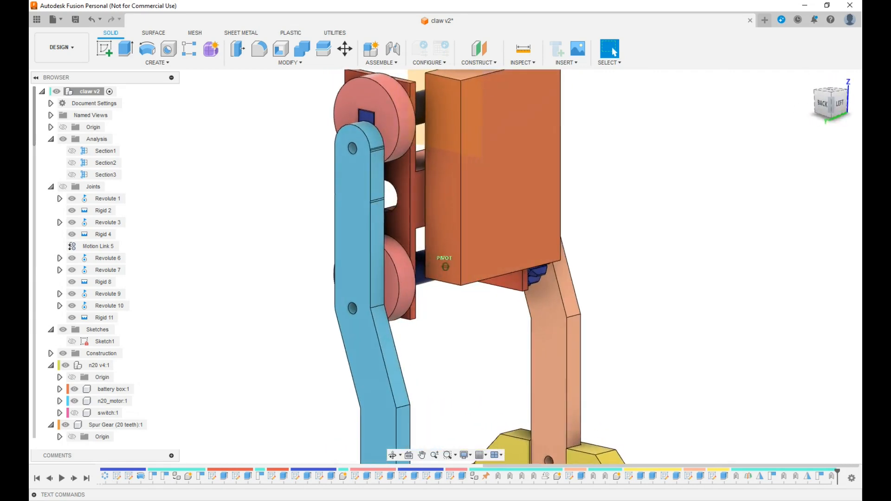
left_click(827, 118)
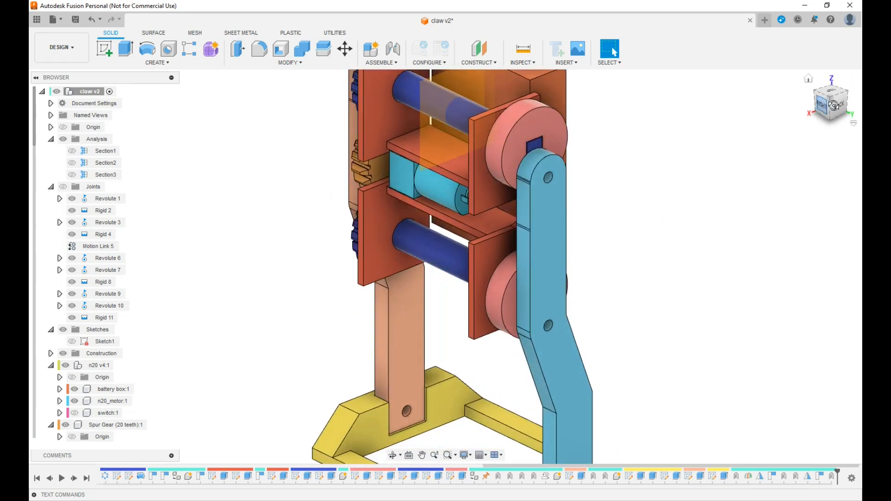
left_click_drag(824, 103, 841, 105)
middle_click_drag(683, 202, 679, 216)
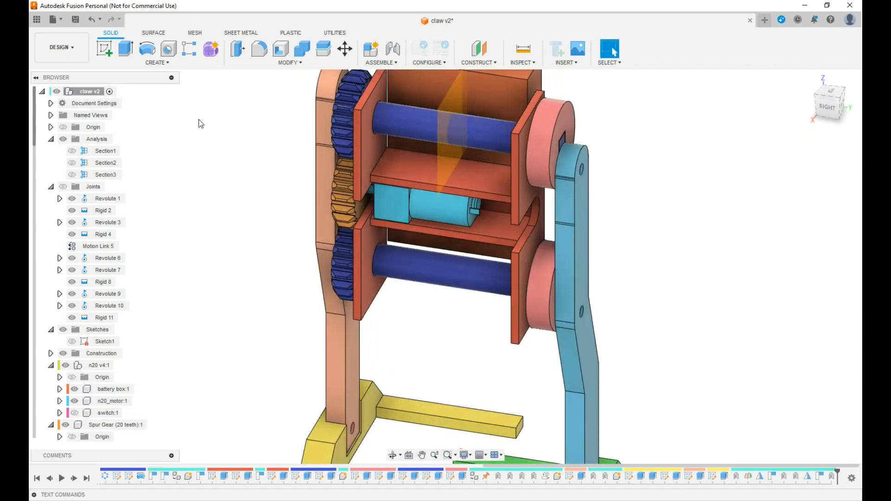
left_click(828, 108)
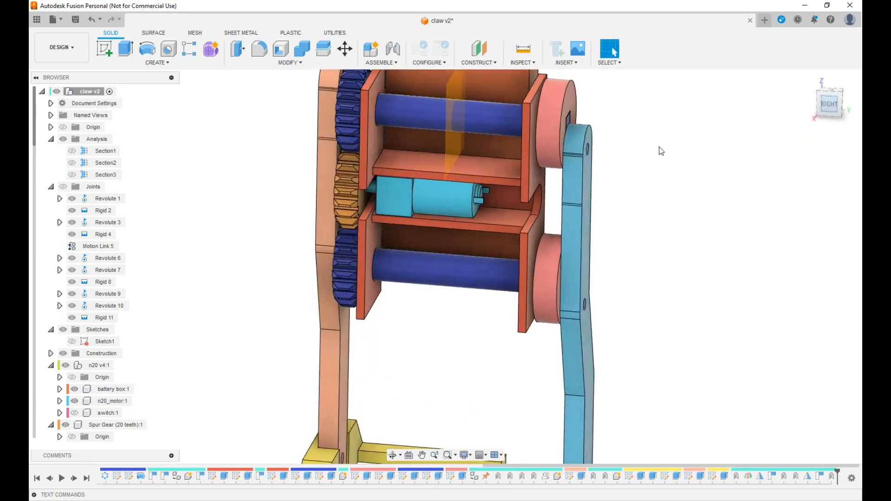
Step: Create a new component named motor_clamp in the top-level assembly
right_click(95, 92)
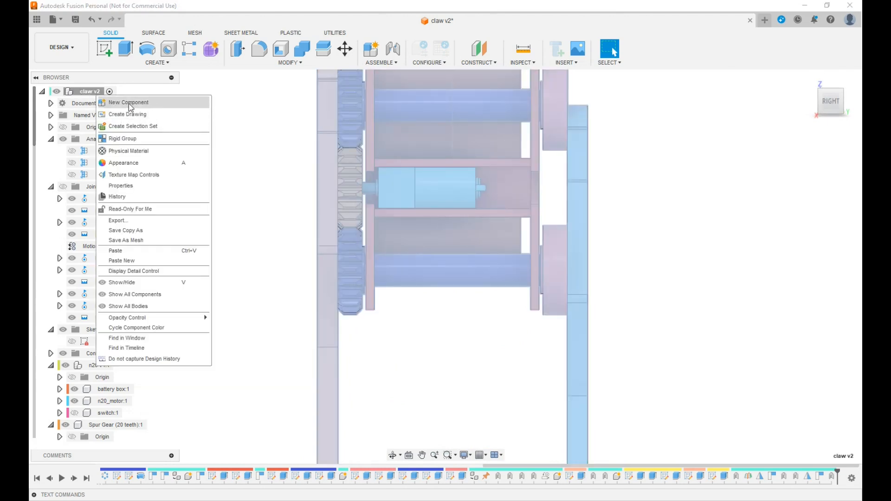
left_click(130, 104)
left_click(760, 195)
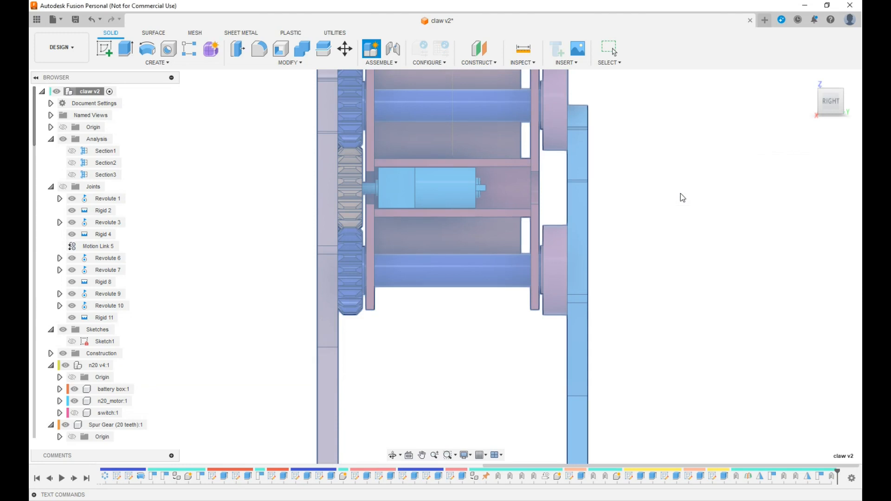
key("Return")
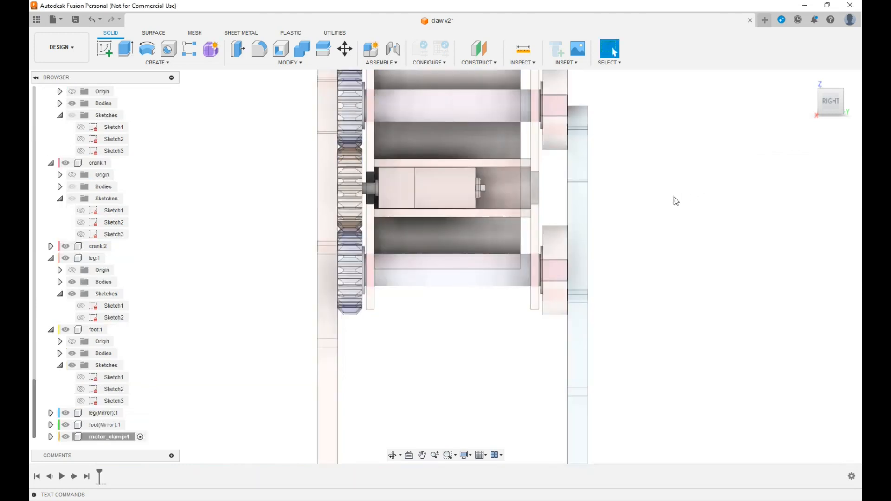
mouse_move(837, 110)
left_mouse_down()
mouse_move(823, 112)
mouse_move(831, 113)
mouse_move(828, 97)
mouse_move(837, 108)
left_mouse_up()
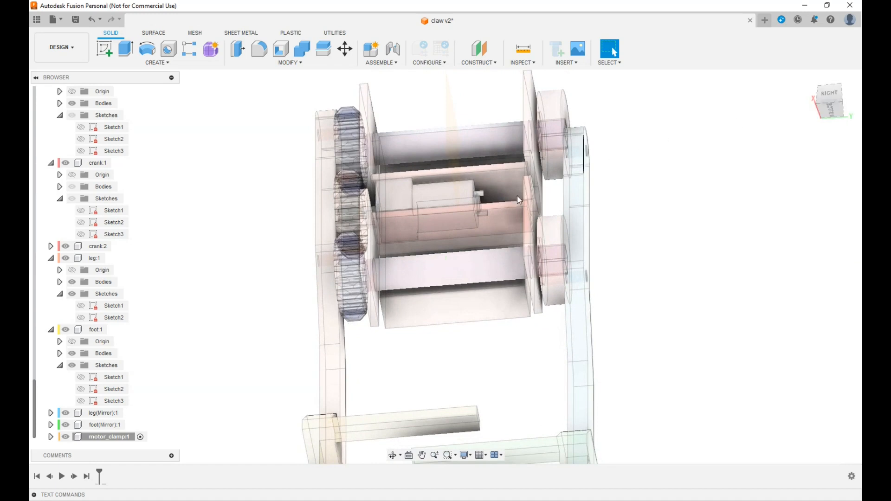
left_click(836, 103)
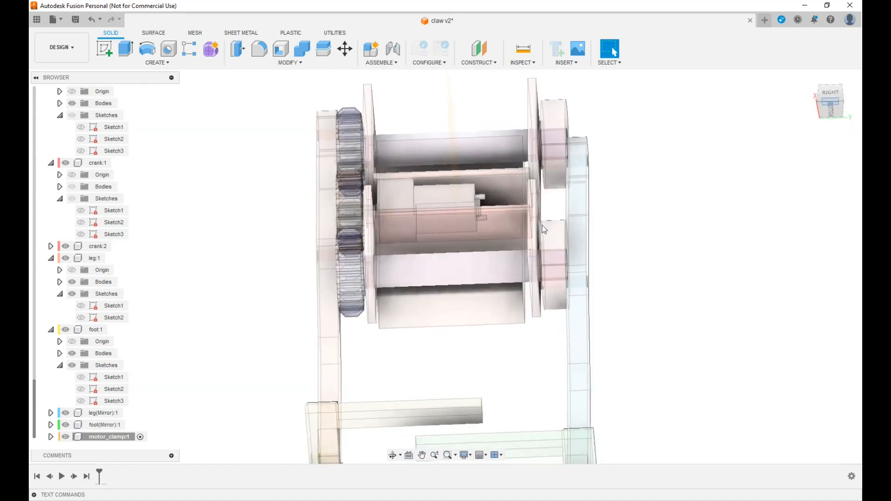
Step: Make the top-level claw v2 assembly the active component
scroll(377, 188, "up", 8)
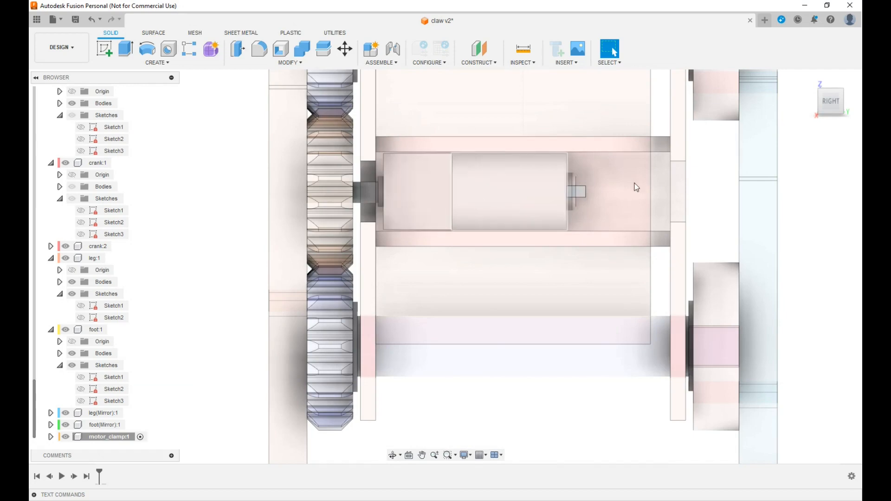
left_click_drag(828, 103, 829, 51)
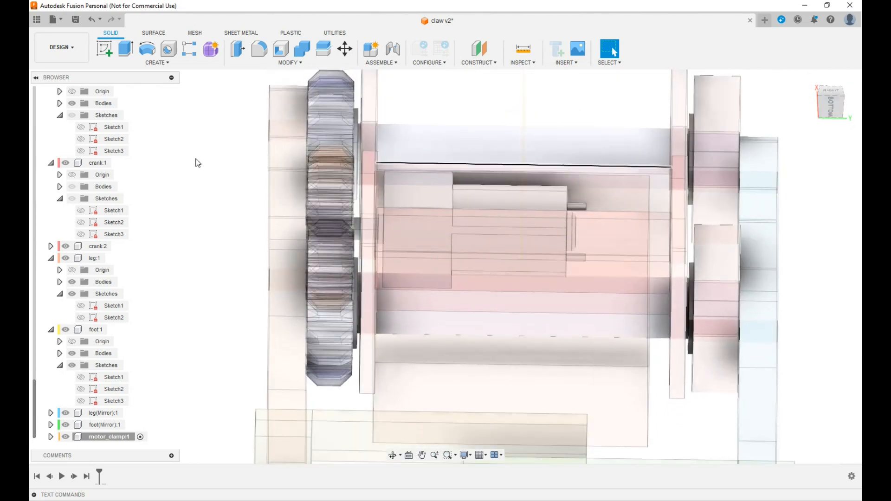
scroll(103, 132, "up", 6)
scroll(103, 133, "up", 13)
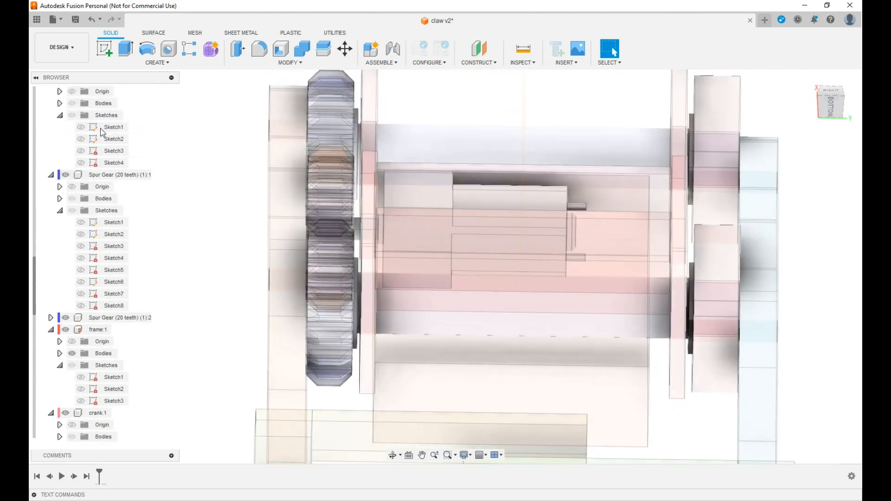
scroll(103, 132, "up", 6)
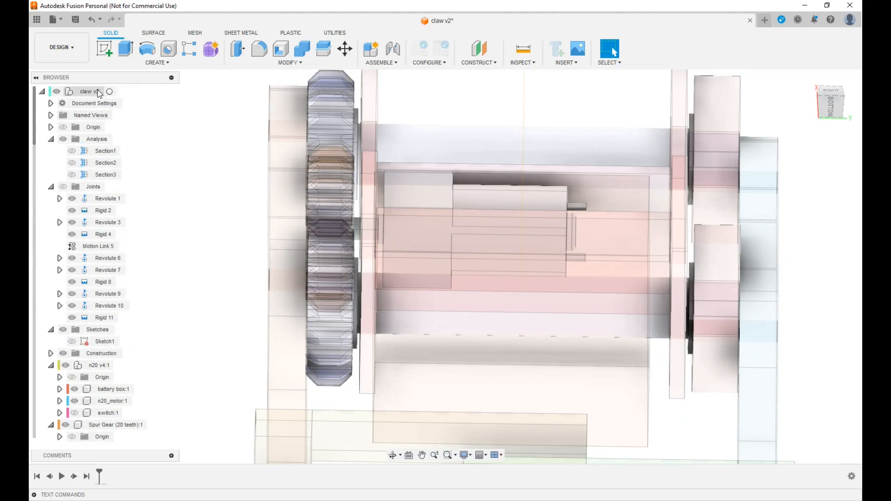
double_click(99, 93)
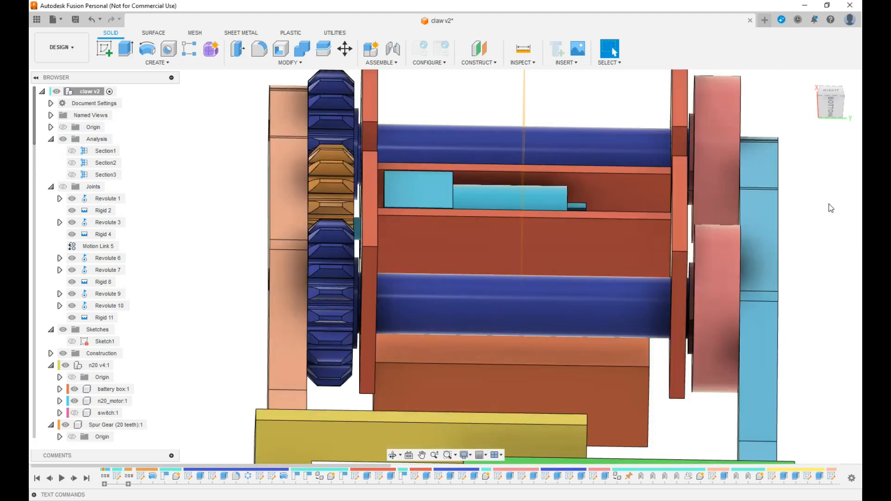
Step: Hide the construction plane Plane1 of the top-level assembly
middle_click_drag(829, 204, 744, 214)
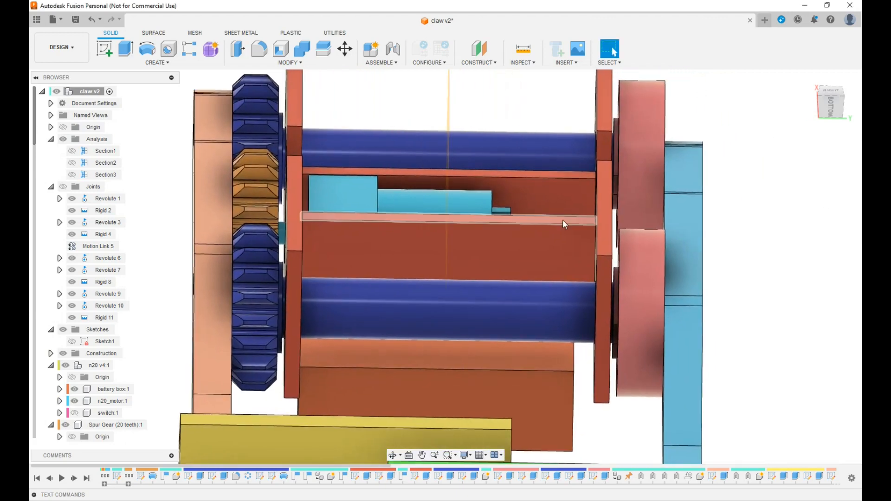
left_click(830, 111)
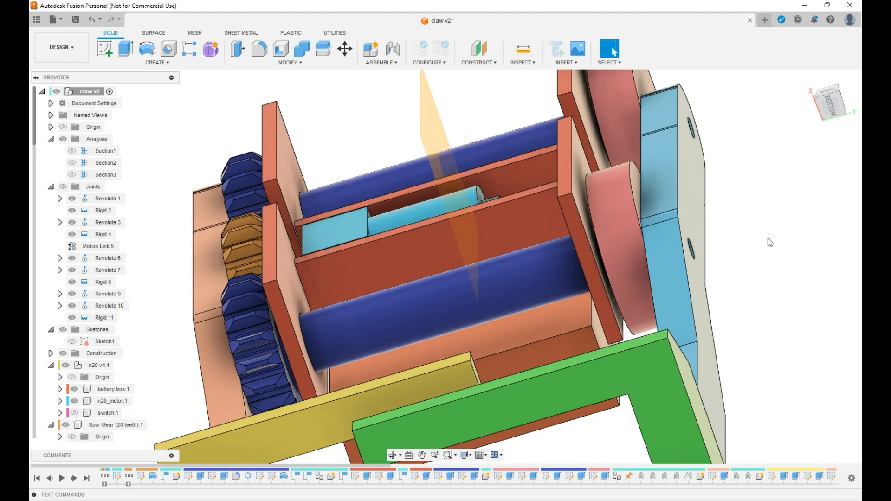
scroll(770, 243, "down", 2)
middle_click_drag(768, 238, 701, 225)
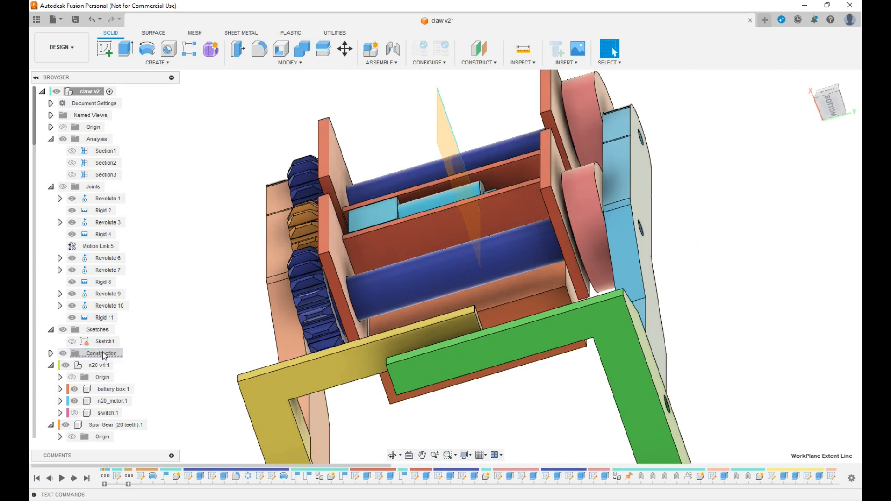
left_click(51, 354)
left_click(81, 366)
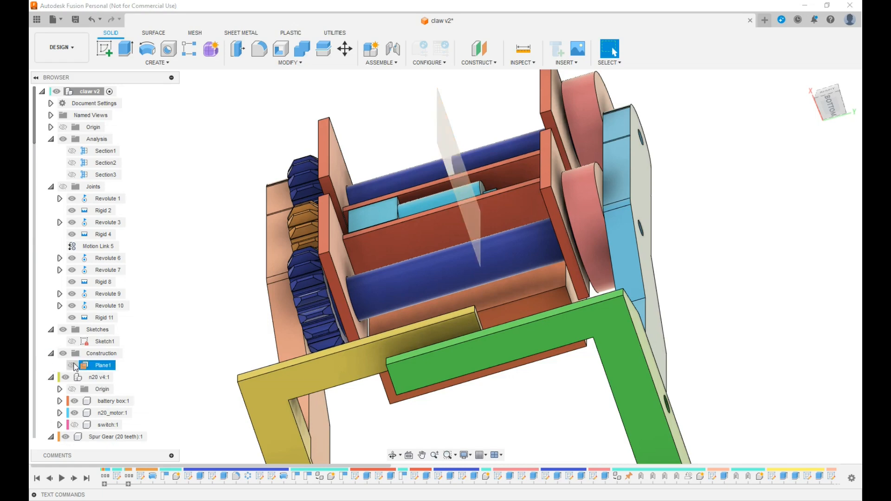
left_click(72, 366)
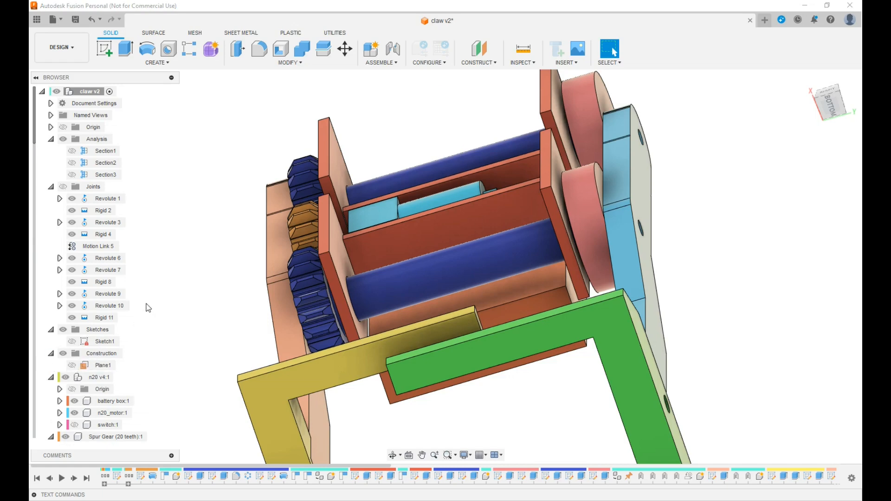
Step: Activate the frame component to edit the two long walls enclosing the motor
left_click(843, 111)
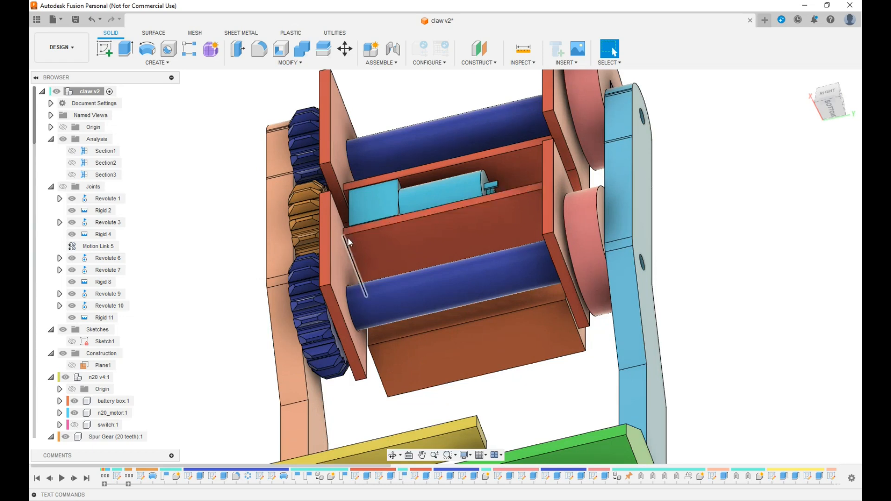
scroll(347, 239, "up", 2)
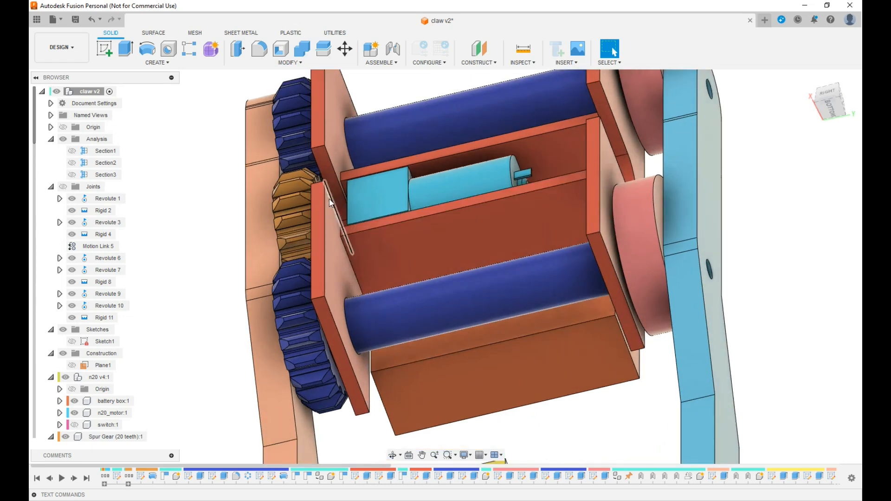
left_click(388, 243)
scroll(112, 370, "down", 5)
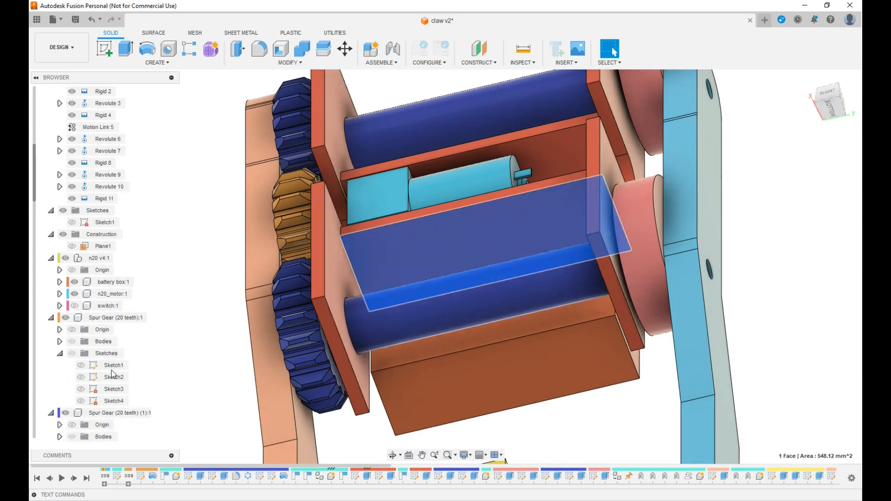
scroll(112, 374, "down", 5)
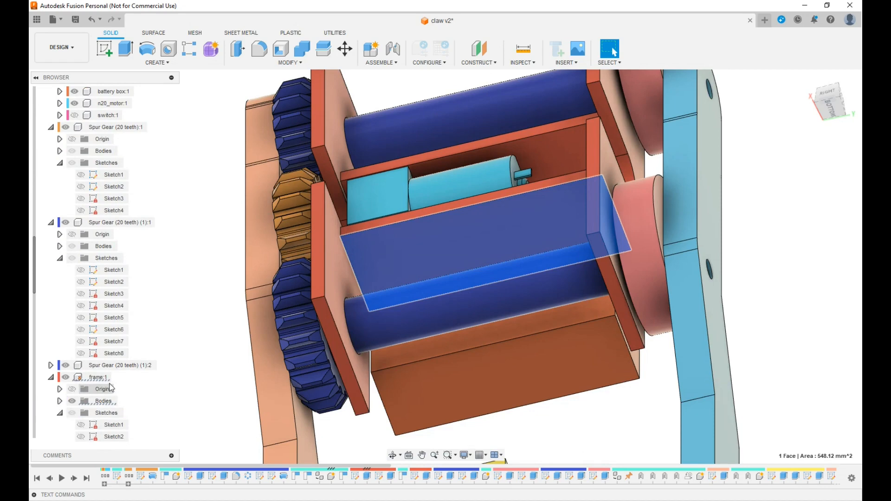
double_click(99, 377)
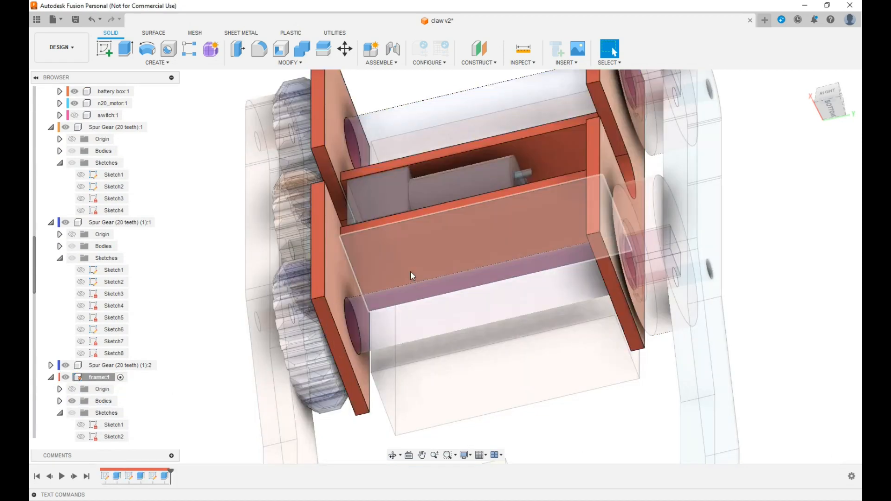
Step: Extrude the narrow edge faces of both frame walls beside the motor outward by 5 mm, joining them to the frame
key("e")
left_click(368, 224)
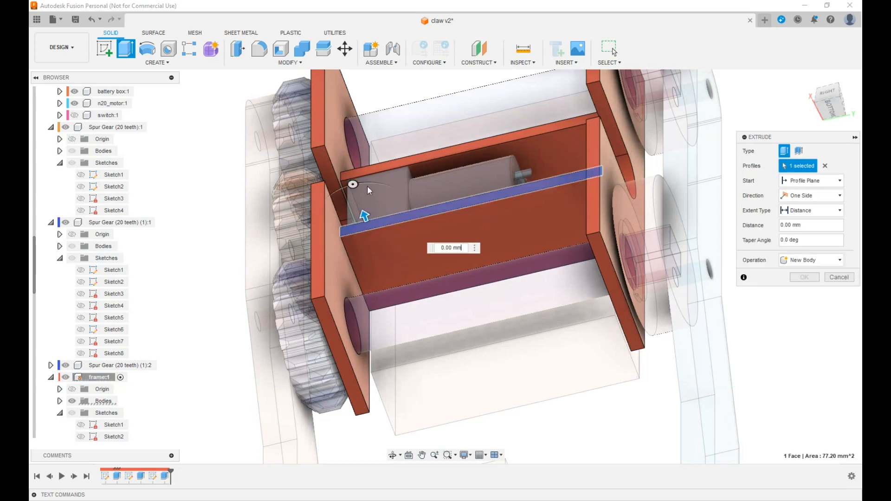
left_click(371, 174)
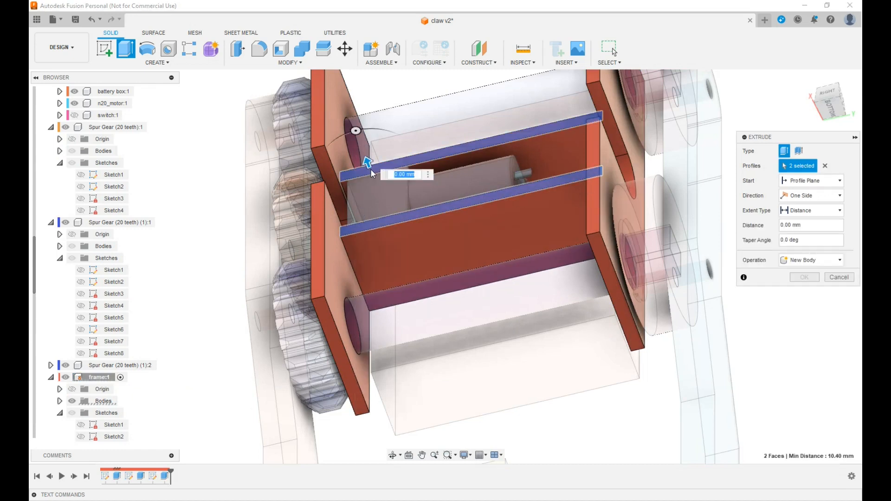
left_click(832, 209)
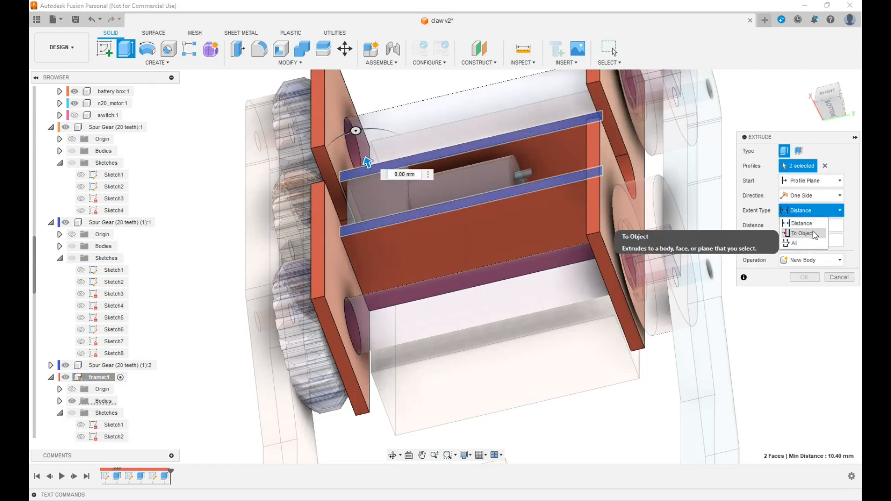
left_click(795, 223)
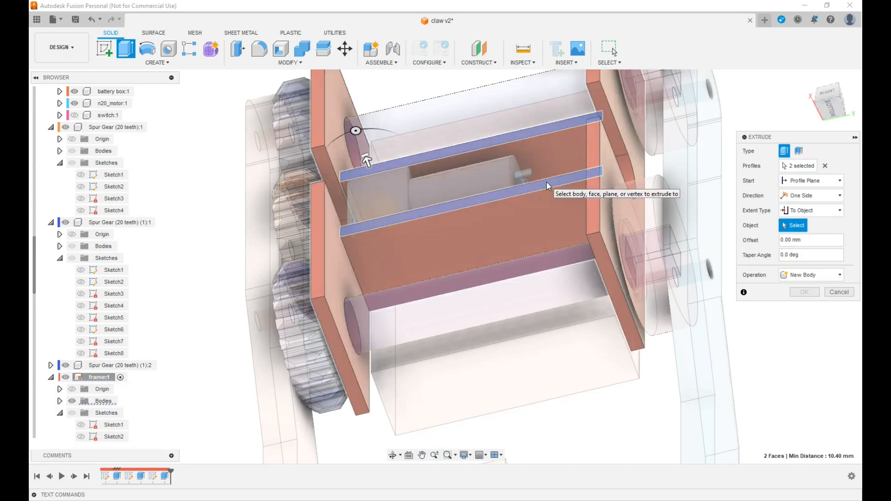
left_click(322, 138)
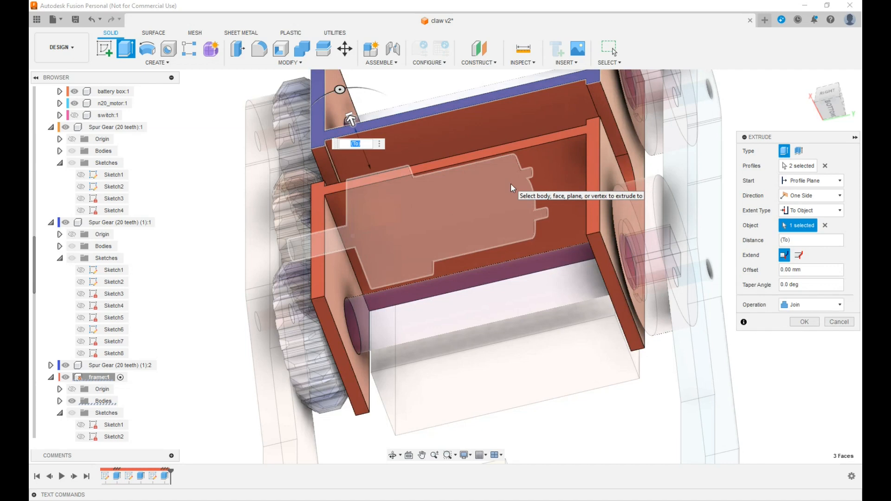
left_click(840, 214)
left_click(803, 223)
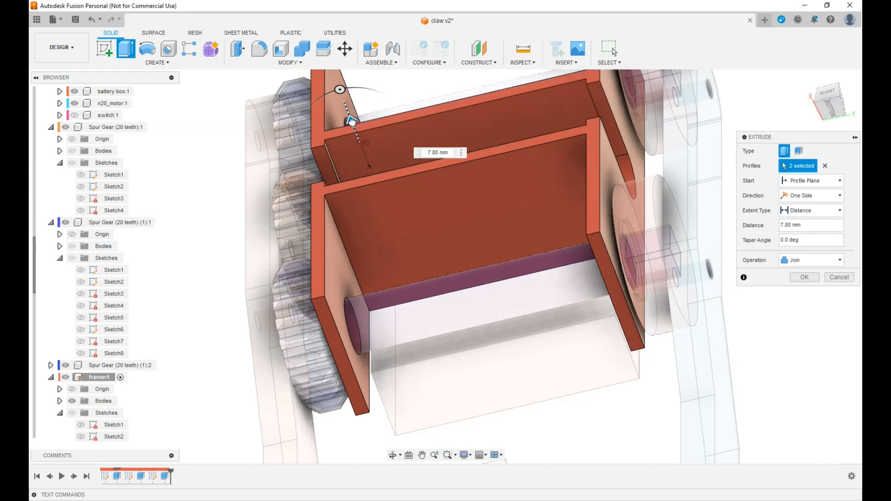
left_click_drag(354, 123, 366, 143)
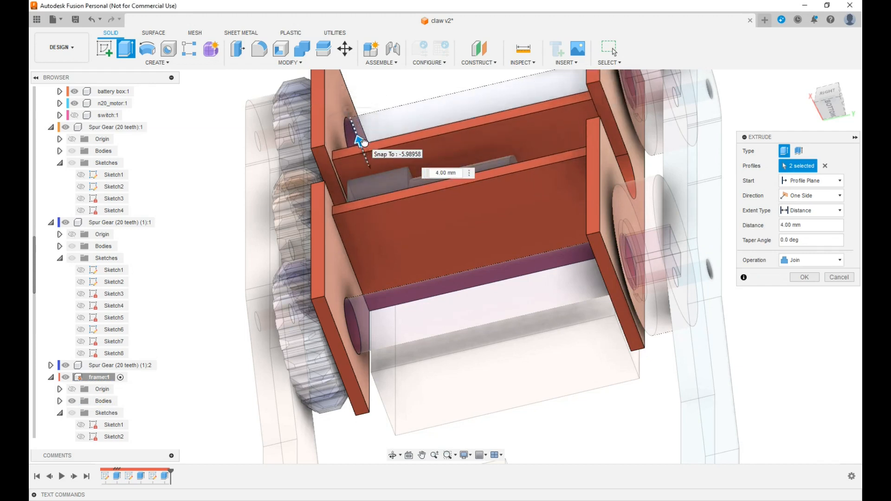
left_click_drag(364, 142, 362, 138)
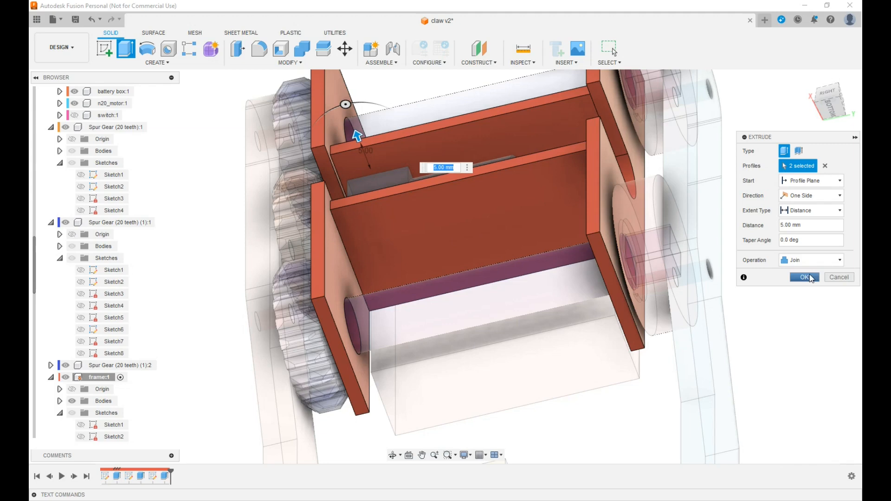
left_click(795, 278)
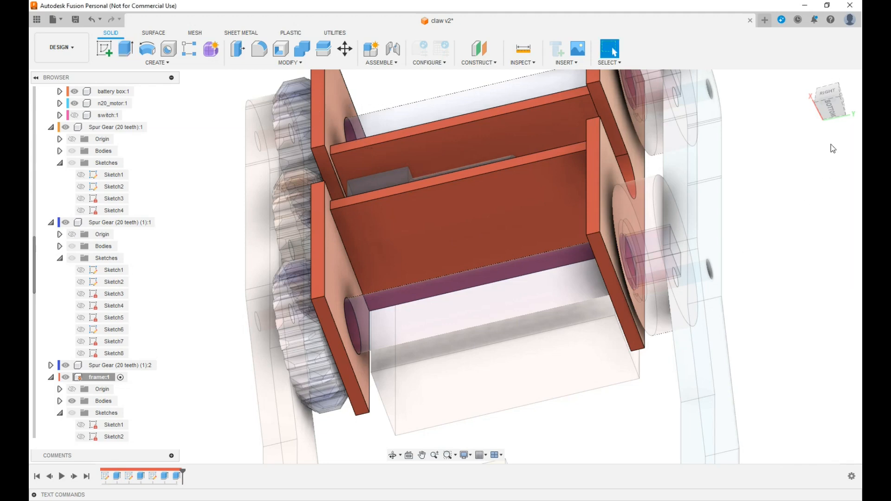
Step: Isolate the frame, and show the n20 motor alongside it with the battery box hidden
left_click(831, 107)
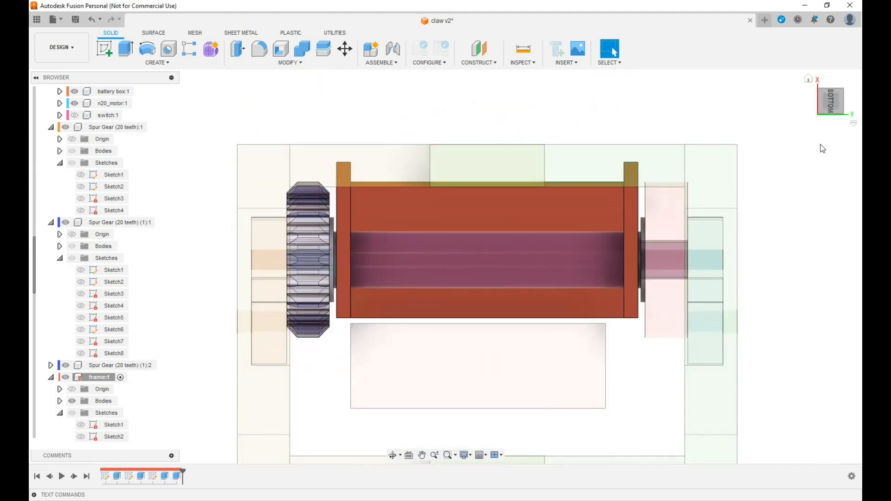
right_click(100, 378)
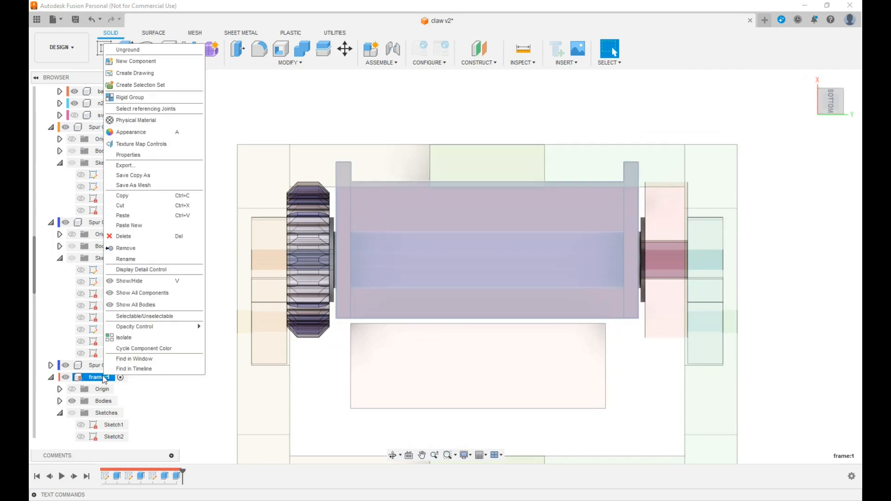
left_click(125, 338)
left_click_drag(834, 101, 830, 125)
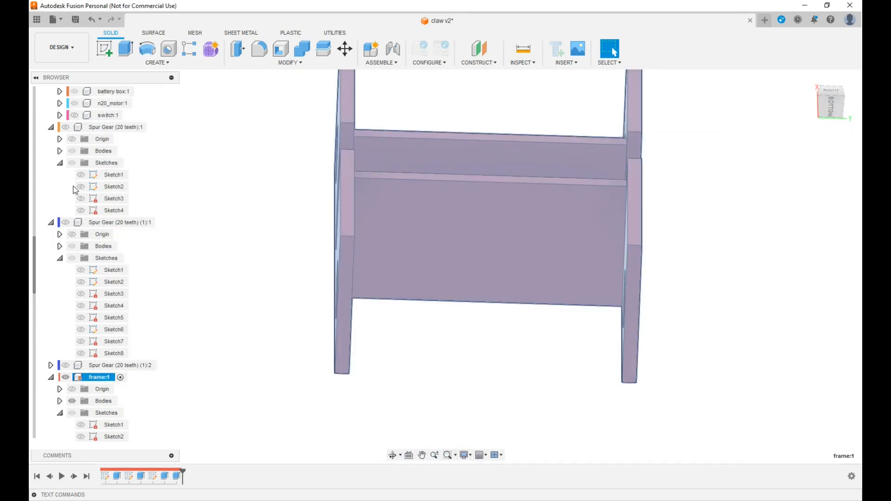
scroll(74, 186, "up", 3)
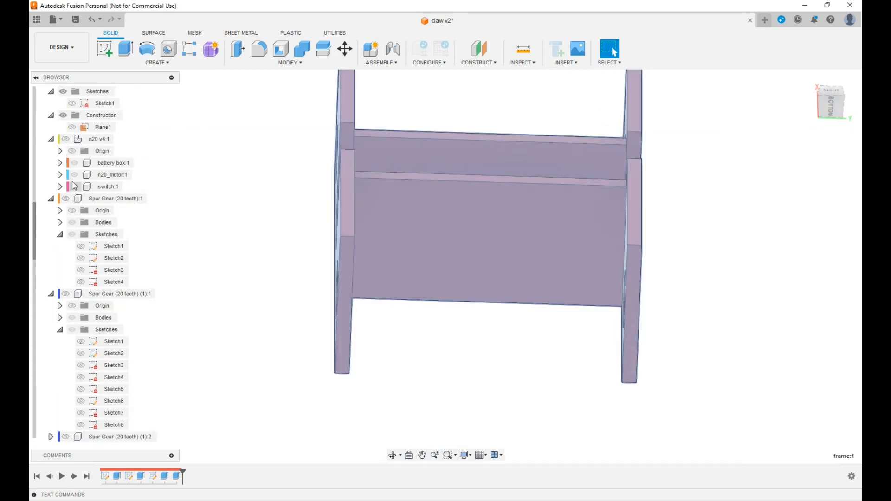
left_click(65, 139)
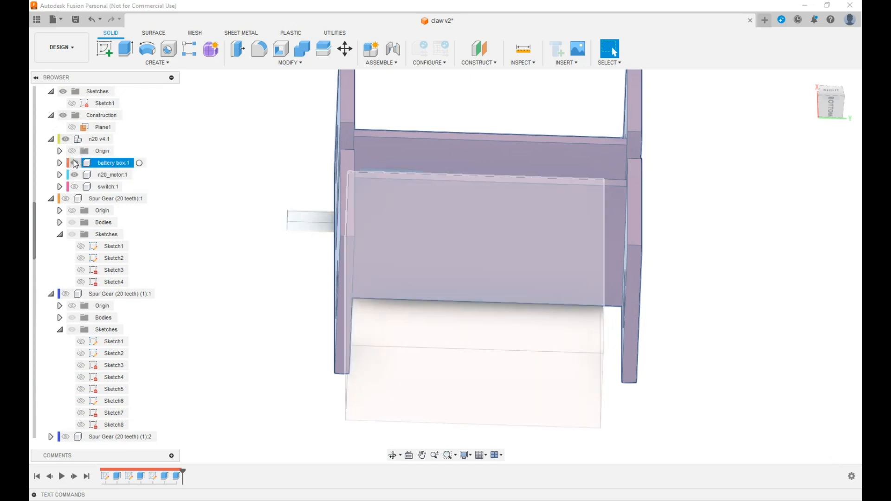
left_click(75, 163)
Step: Start a sketch on the frame's flat rectangular wall face beside the motor
left_click_drag(830, 112, 822, 134)
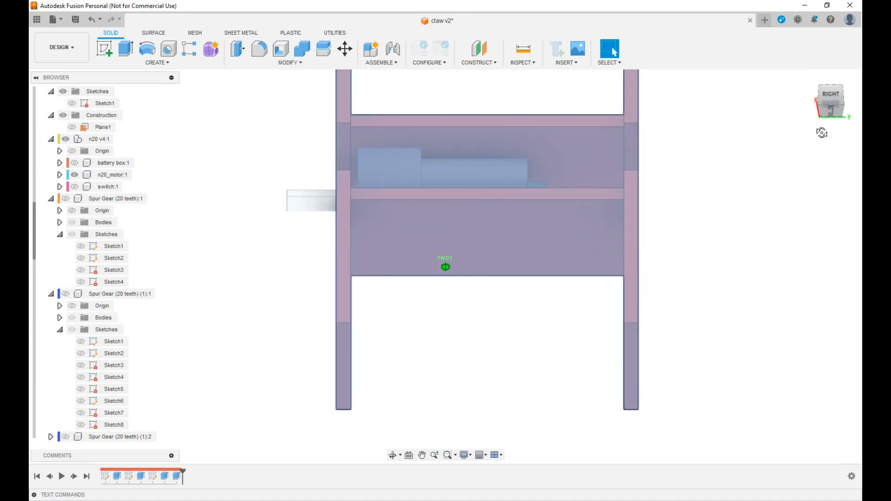
left_click(459, 235)
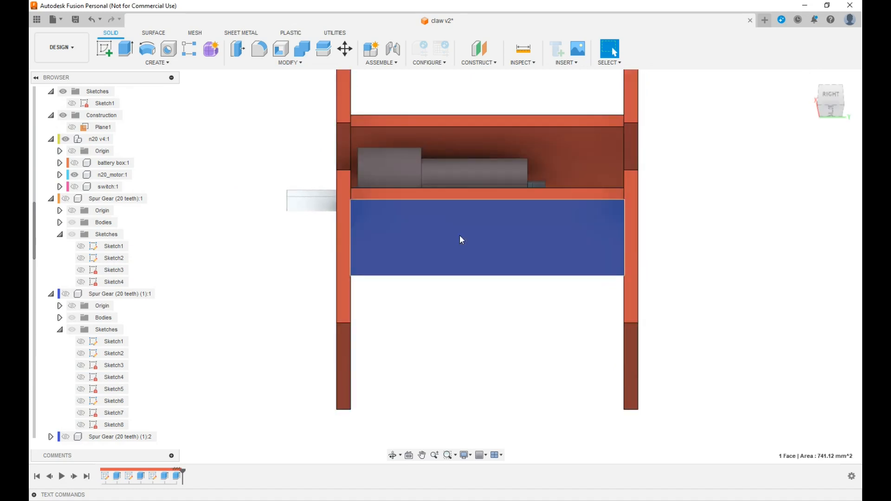
left_click(104, 48)
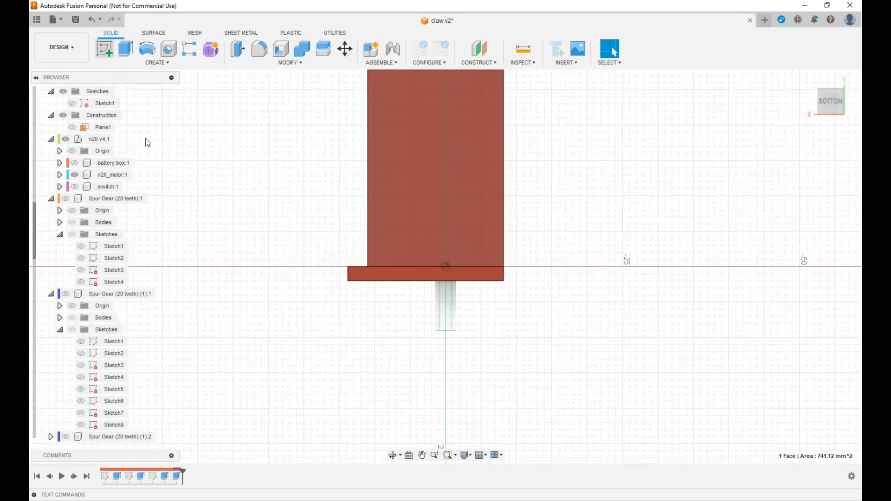
left_click(858, 91)
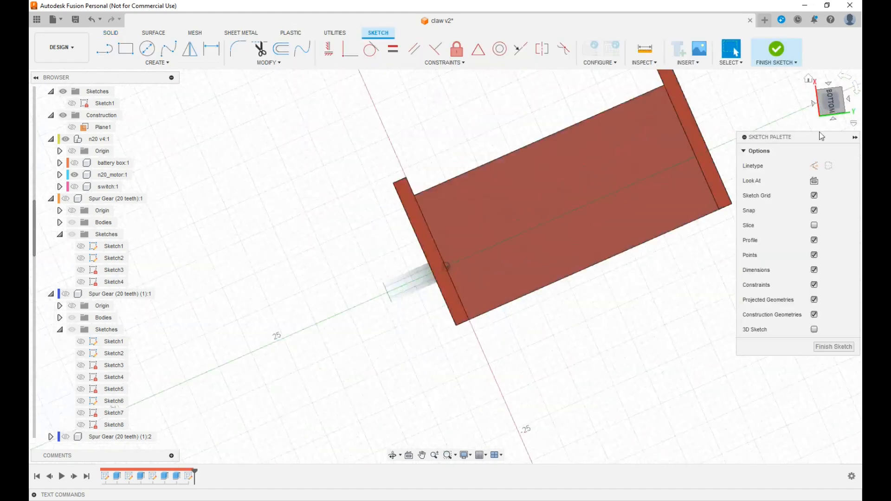
mouse_move(831, 100)
left_mouse_down()
mouse_move(829, 128)
mouse_move(835, 138)
mouse_move(844, 132)
left_mouse_up()
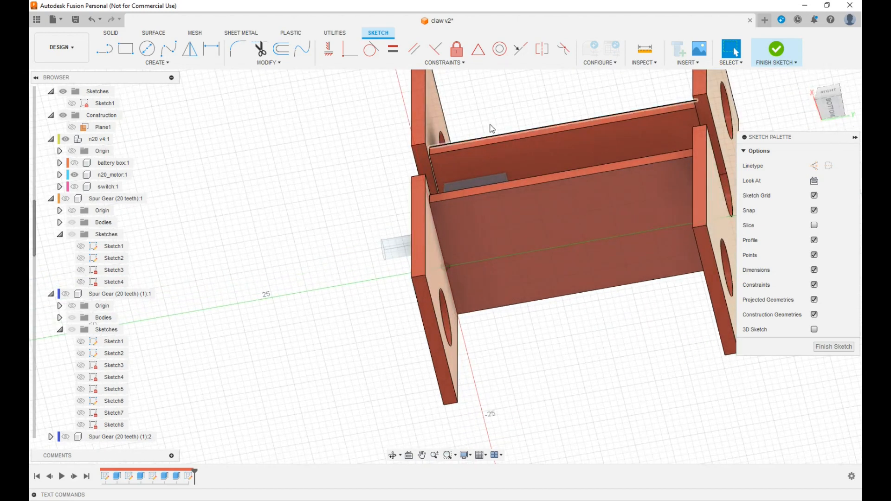
Step: Project the motor's stepped face outline into the sketch, hiding the frame bodies for the selection and showing them again
key("p")
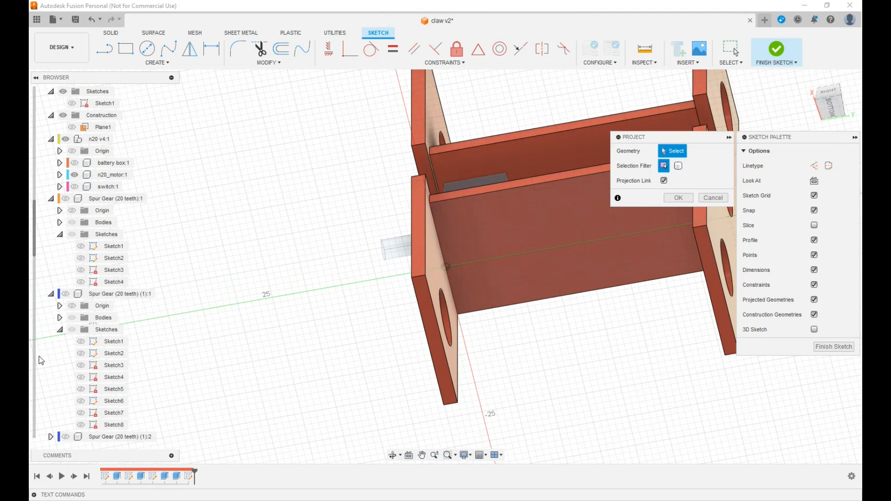
scroll(54, 347, "down", 4)
scroll(54, 352, "down", 4)
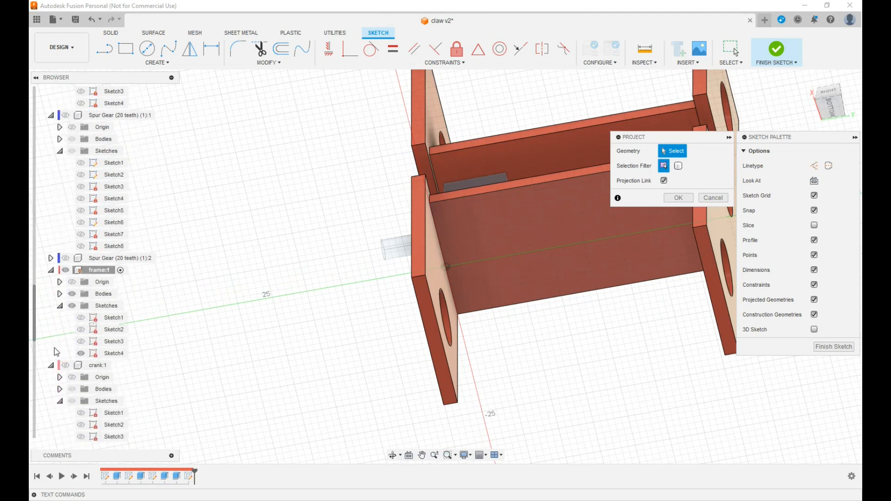
scroll(56, 352, "down", 1)
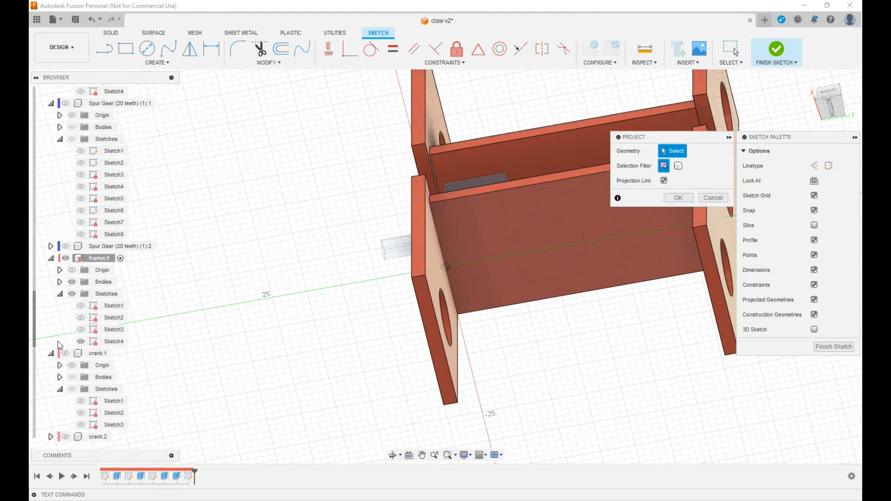
left_click(71, 282)
left_click(481, 265)
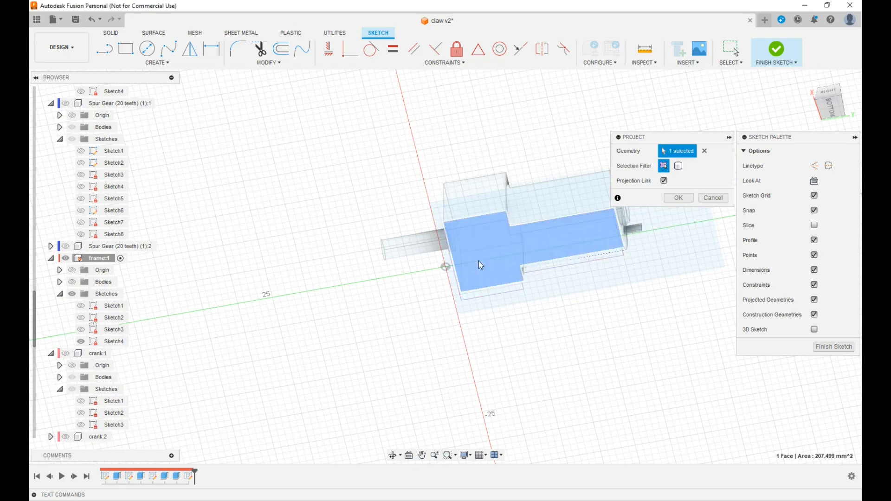
left_click(678, 199)
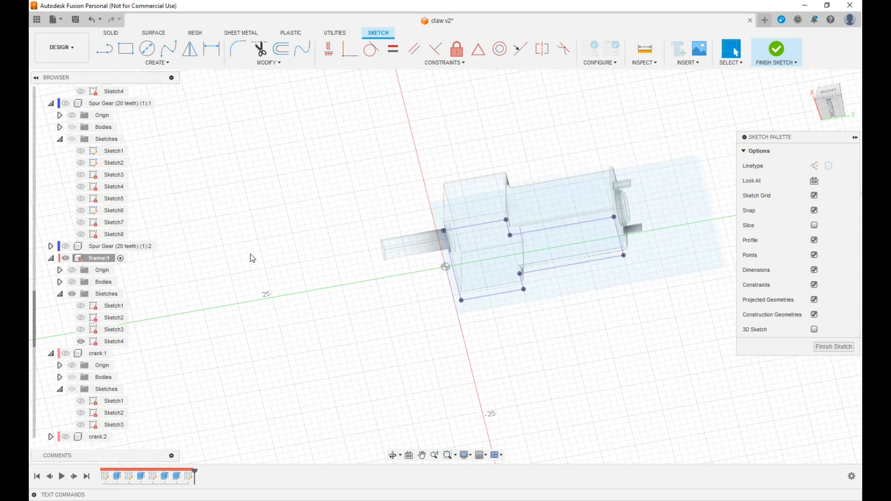
left_click(72, 283)
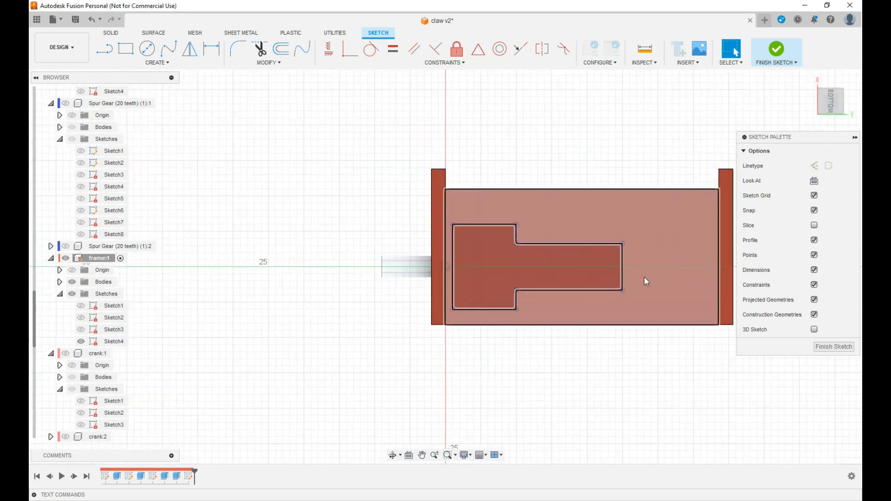
Step: Project the rectangular frame wall face around the motor outline into the sketch
middle_click_drag(639, 243, 518, 275)
scroll(516, 274, "up", 1)
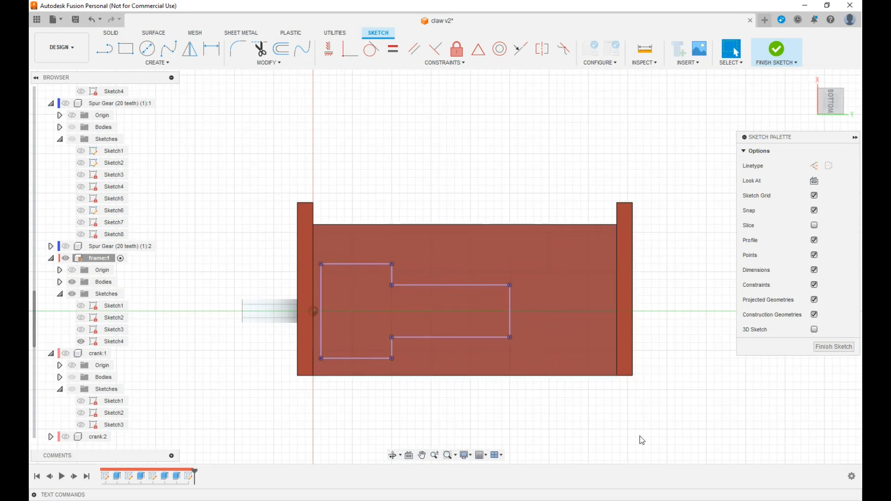
key("p")
left_click(594, 284)
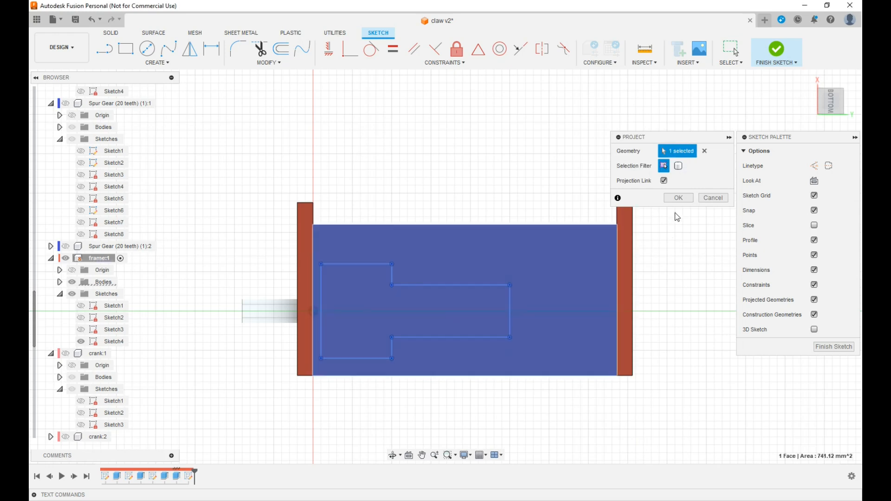
left_click(679, 198)
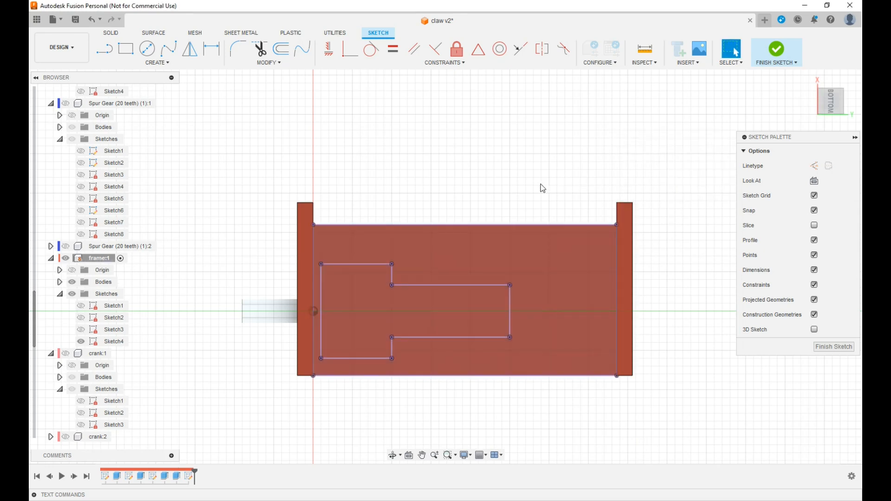
Step: Sketch two circles between the motor outline and the wall's long edge, centres about 19 mm apart, the one nearer the shaft about 2 mm in diameter
key("c")
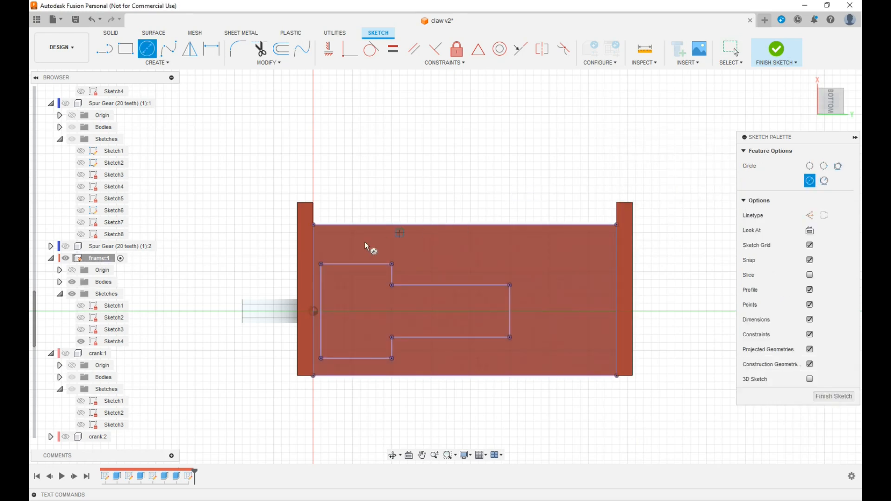
left_click(361, 248)
left_click(369, 250)
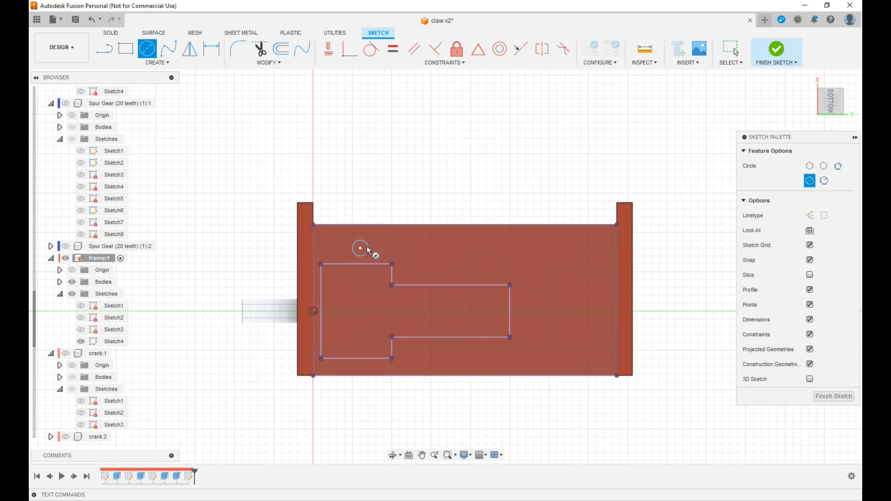
left_click(510, 249)
left_click(530, 253)
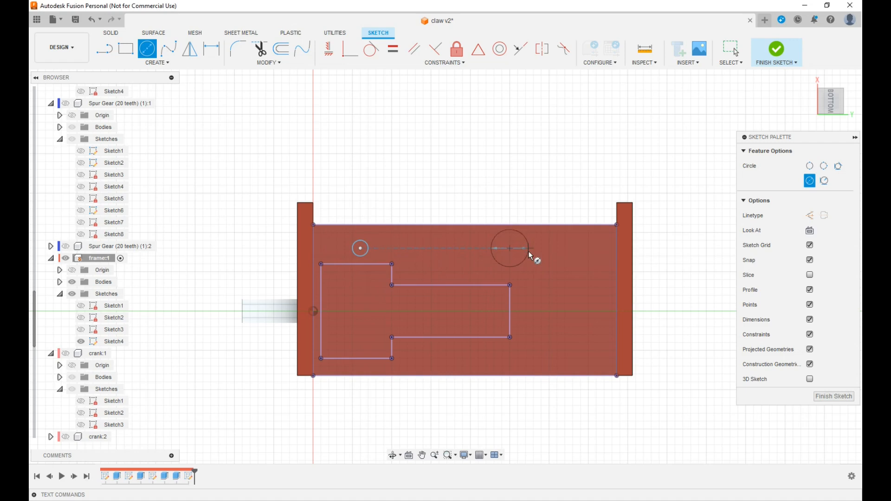
Step: Set the diameter of the circle nearest the motor shaft to the screw_clearance parameter
key("d")
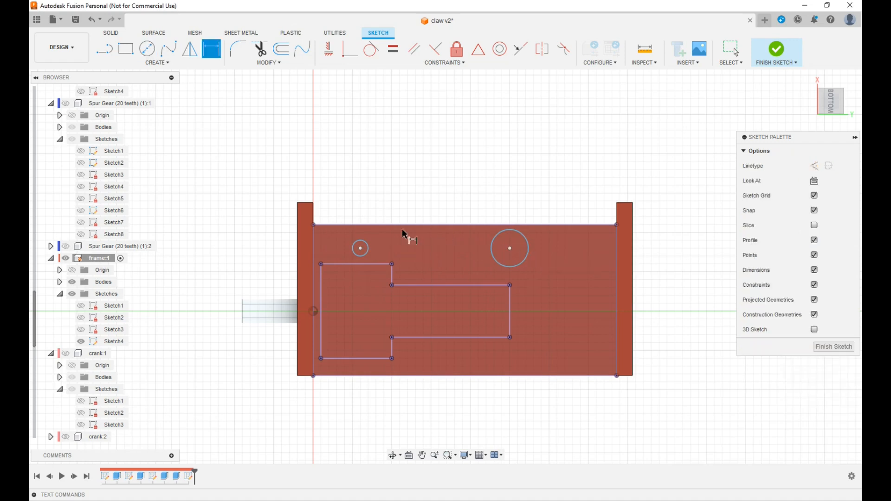
left_click(364, 241)
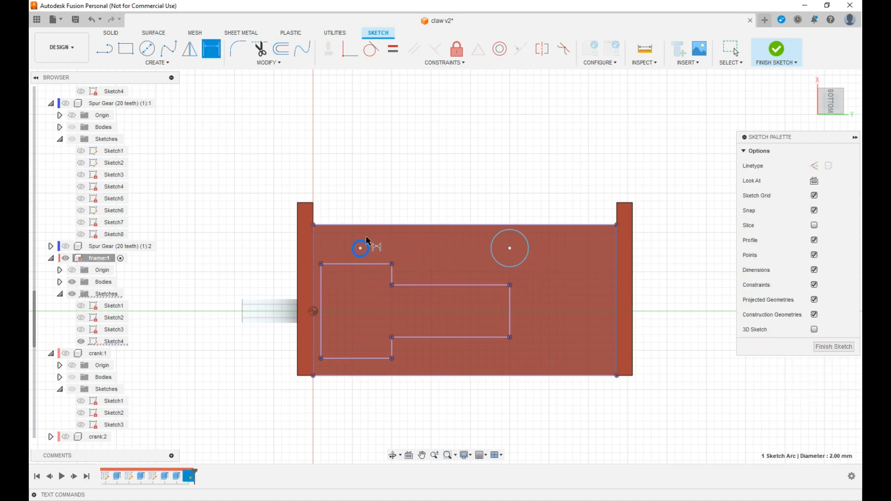
left_click(385, 202)
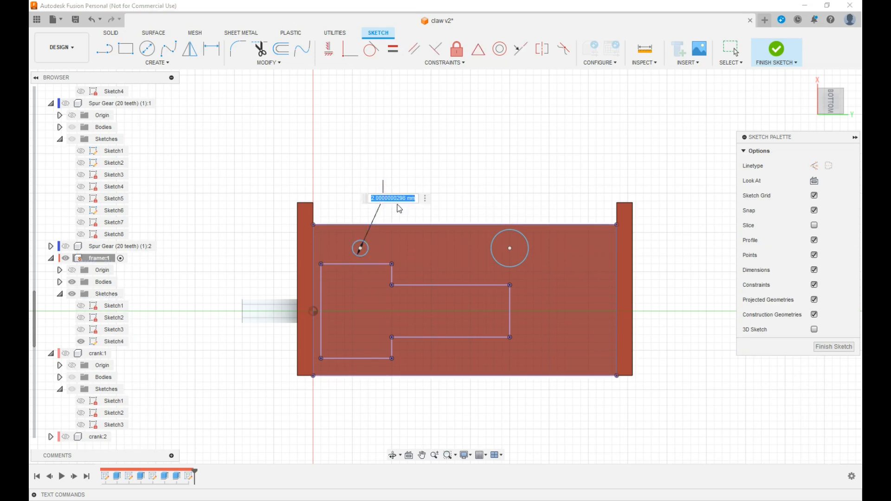
type("s")
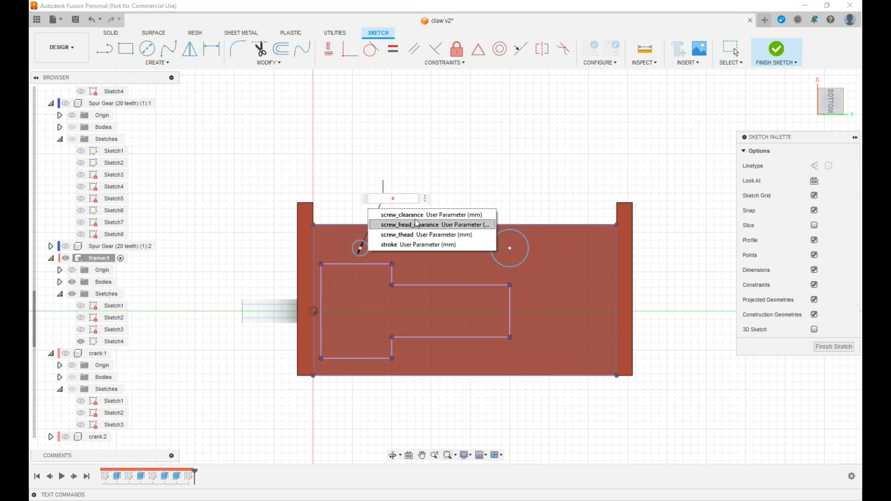
left_click(417, 217)
key("Return")
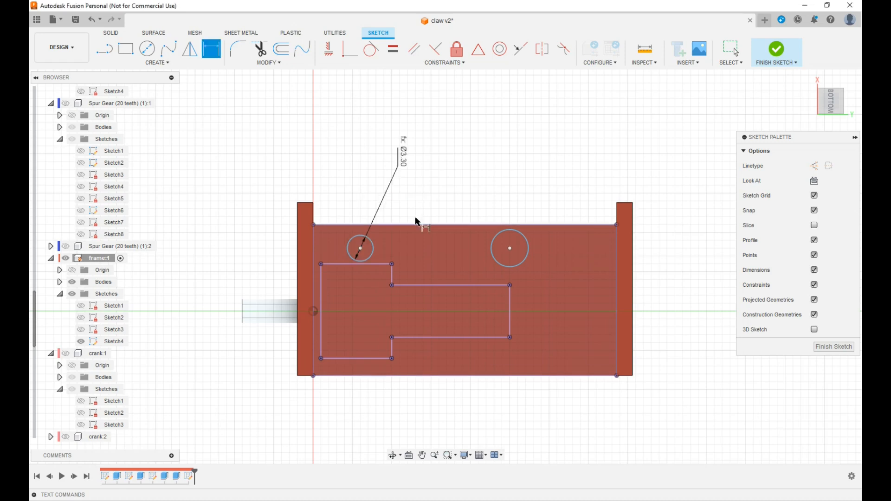
Step: Constrain the second circle to be equal in size to the dimensioned screw hole circle
left_click(393, 50)
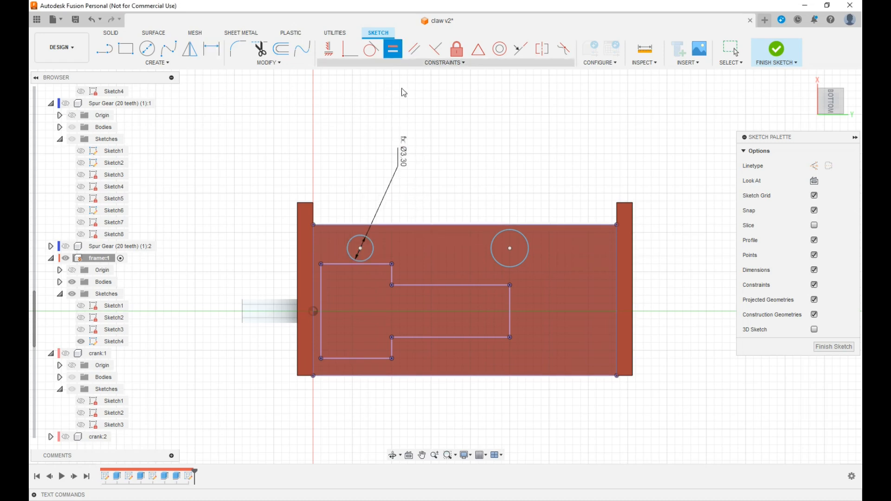
left_click(494, 237)
left_click(374, 249)
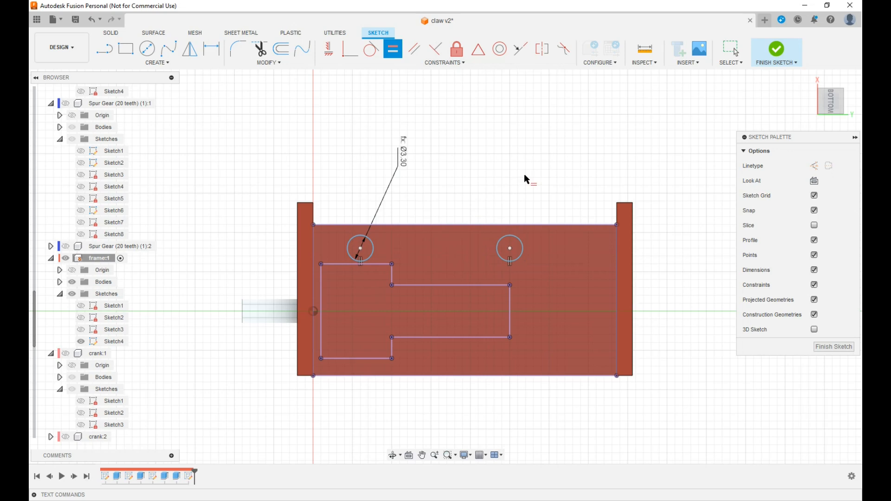
Step: Align the two circle centres with a Horizontal/Vertical constraint
key("d")
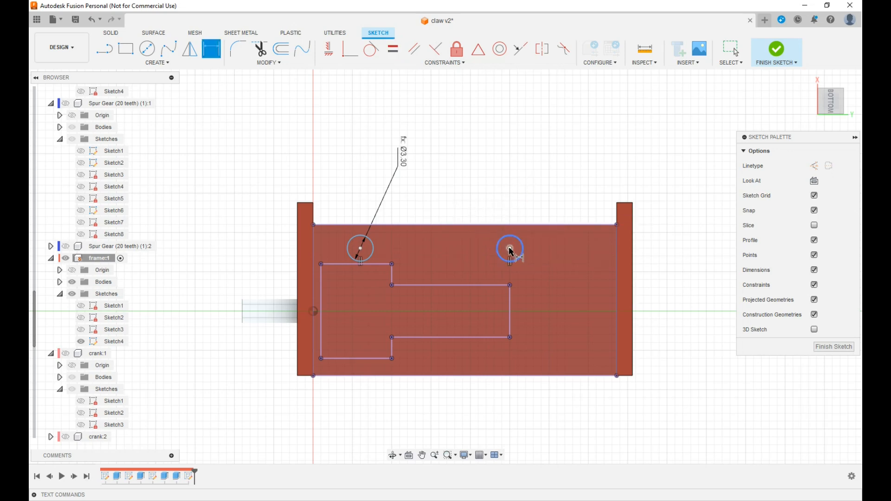
key("Escape")
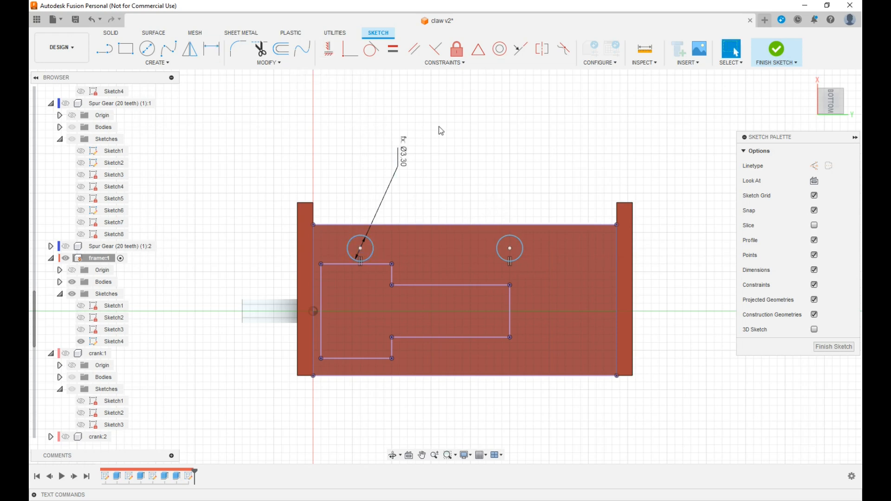
left_click(360, 249)
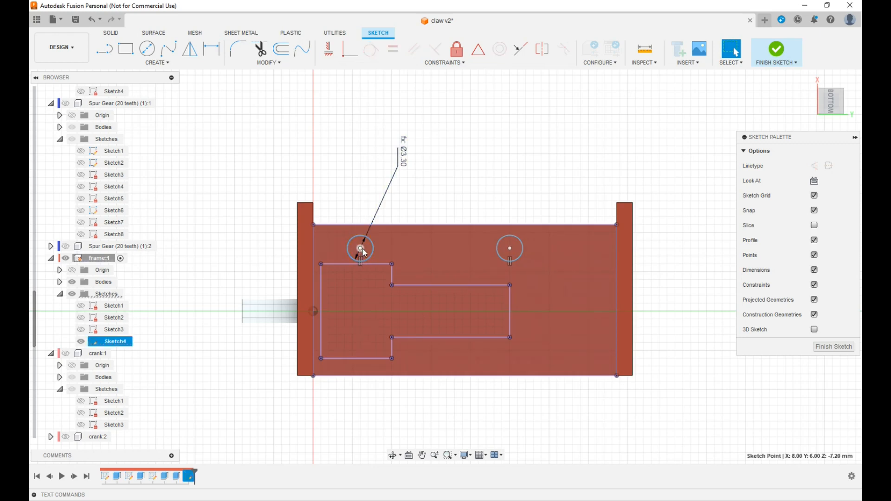
left_click(510, 249)
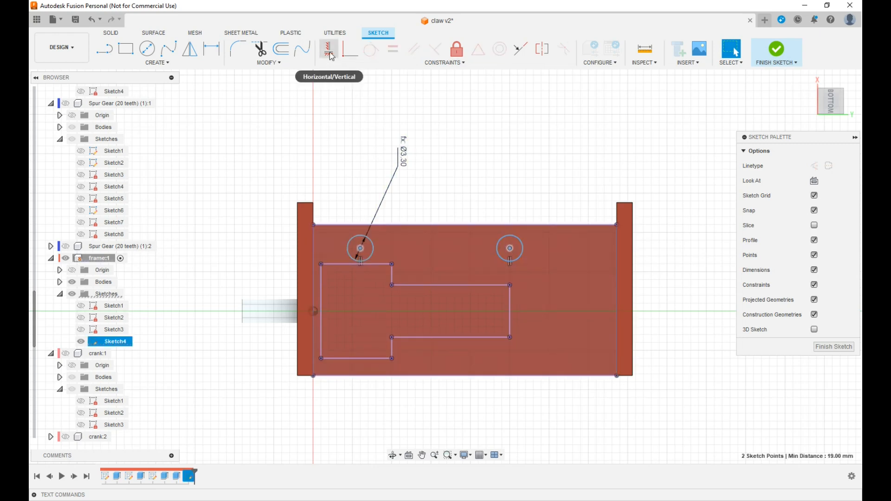
left_click(330, 53)
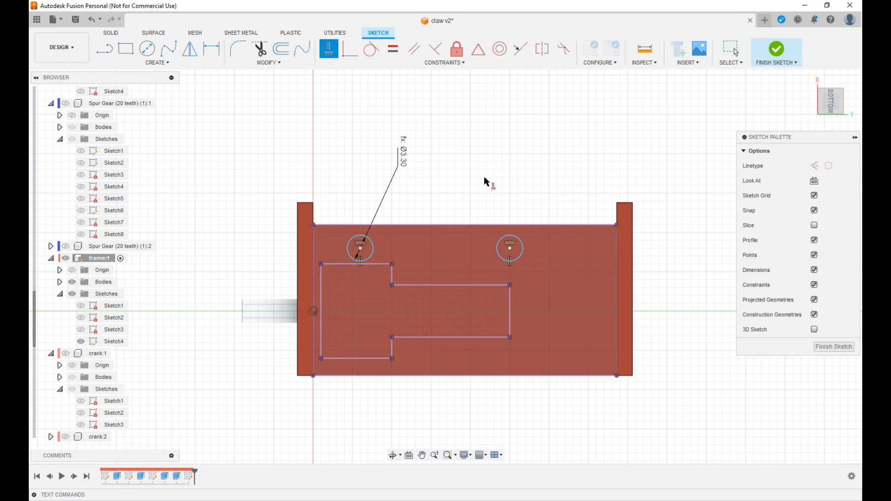
Step: Draw a construction line about 3 mm long from the first circle's centre perpendicular to the wall's nearest long edge
key("l")
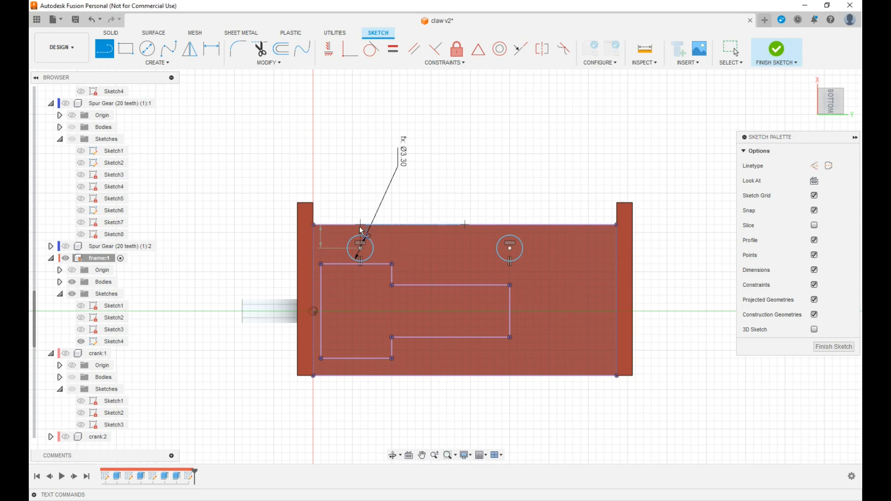
key("Escape")
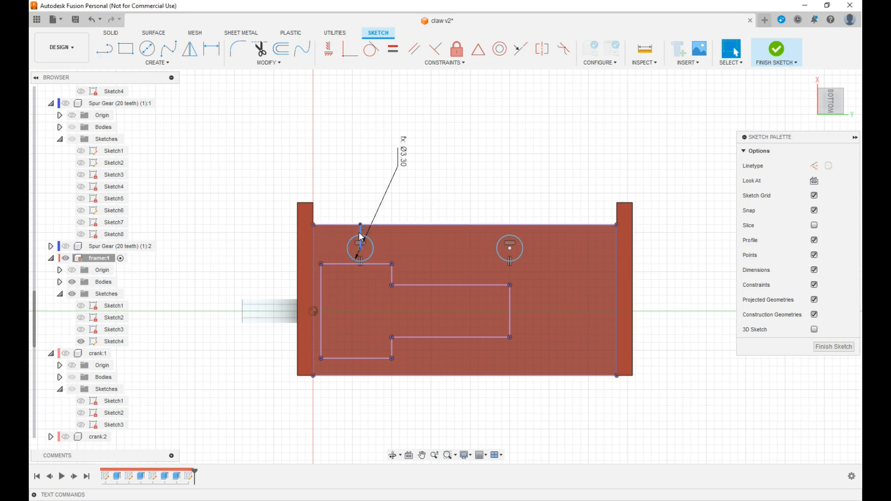
left_click(362, 237)
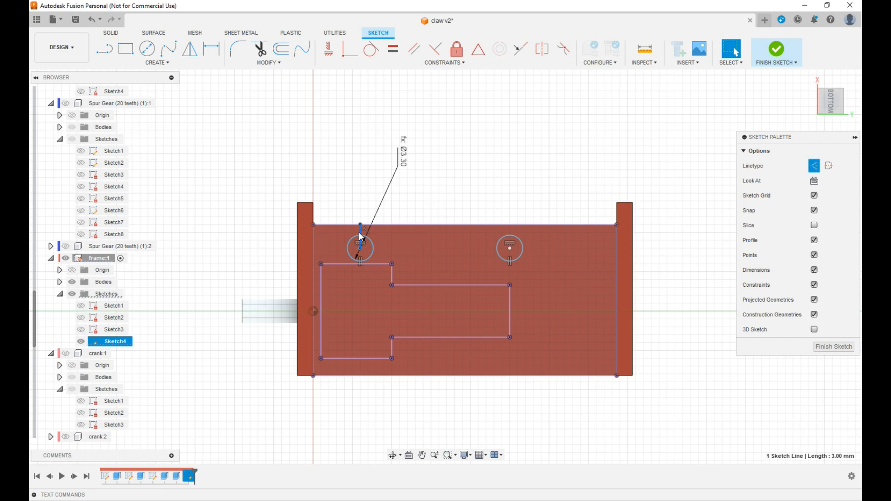
Step: Dimension the construction line between the first circle and the wall edge to 3 mm
key("d")
left_click(361, 239)
left_click(256, 233)
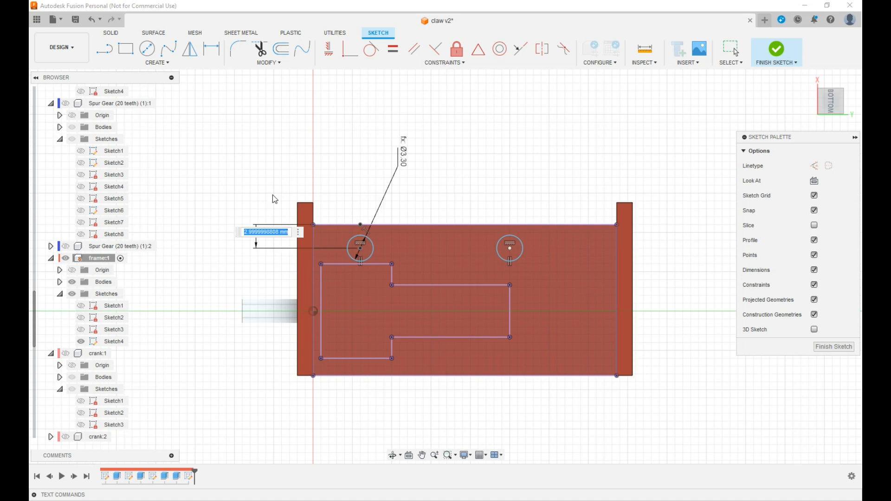
type("3")
key("Return")
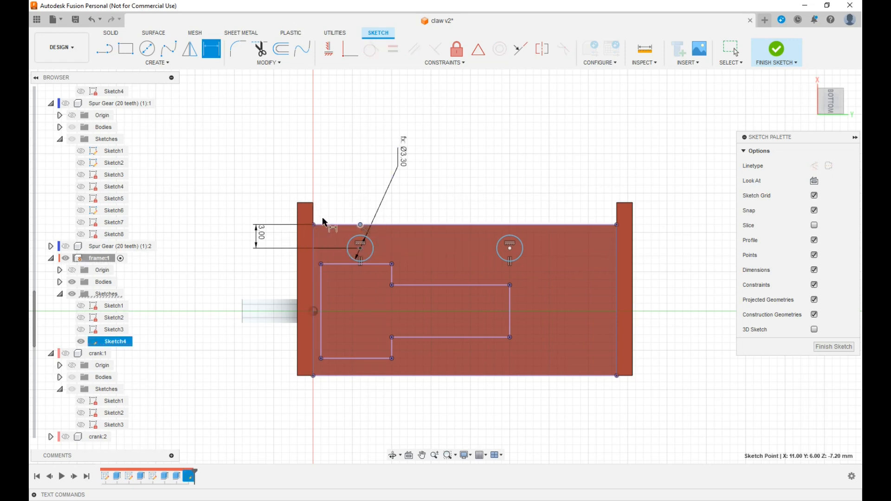
Step: Dimension the horizontal distance from the wall's corner to the first screw hole circle as 6 mm
scroll(322, 216, "up", 3)
left_click(309, 227)
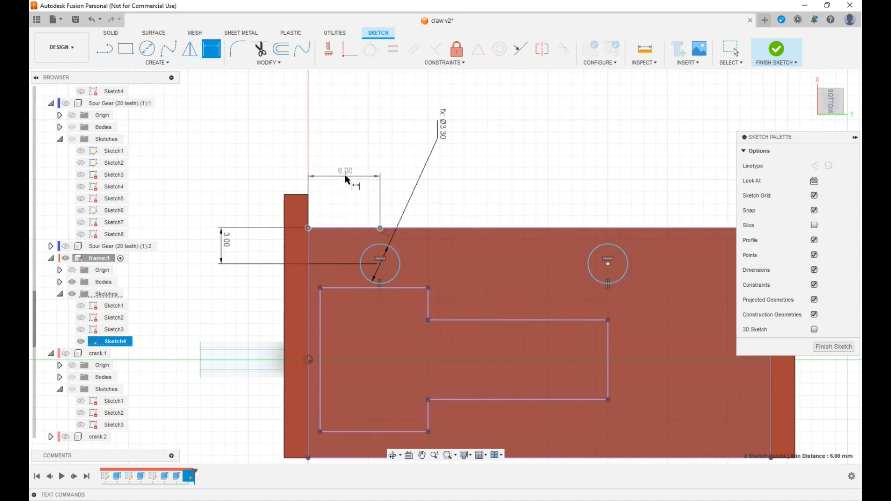
left_click(346, 176)
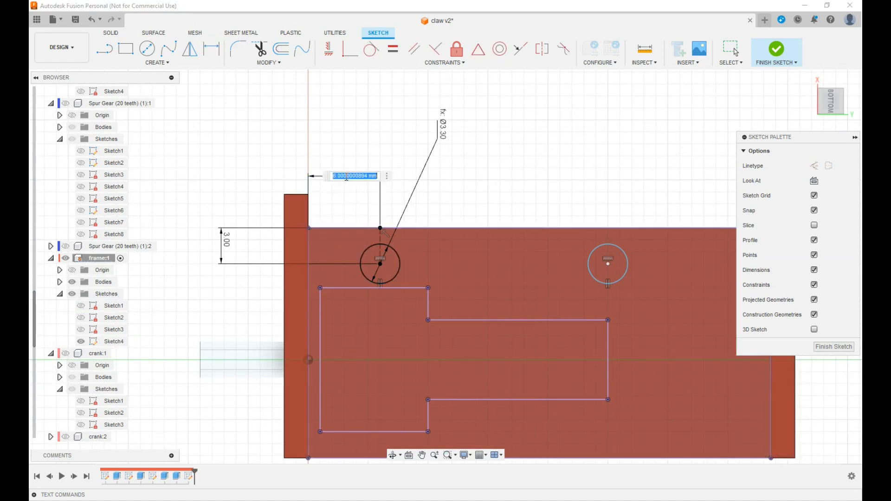
key("Return")
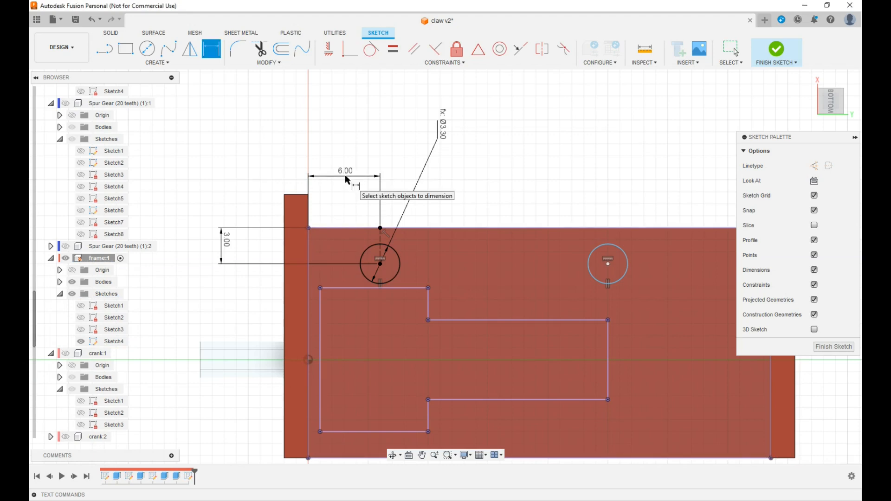
Step: Set the distance between the two screw hole circle centres to 16 mm and finish the sketch
left_click(380, 264)
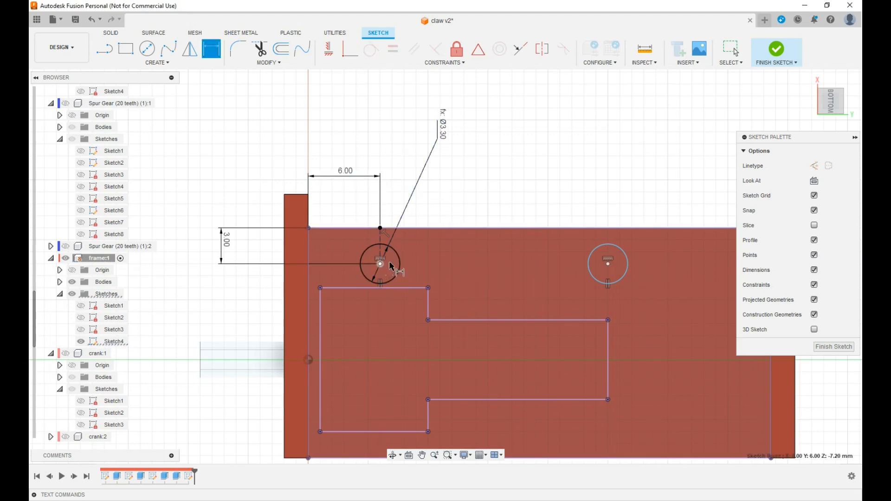
left_click(609, 264)
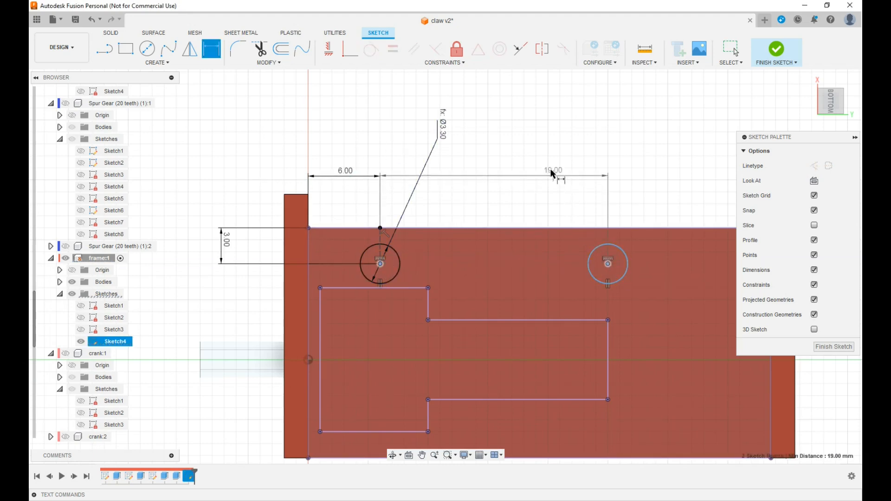
left_click(553, 172)
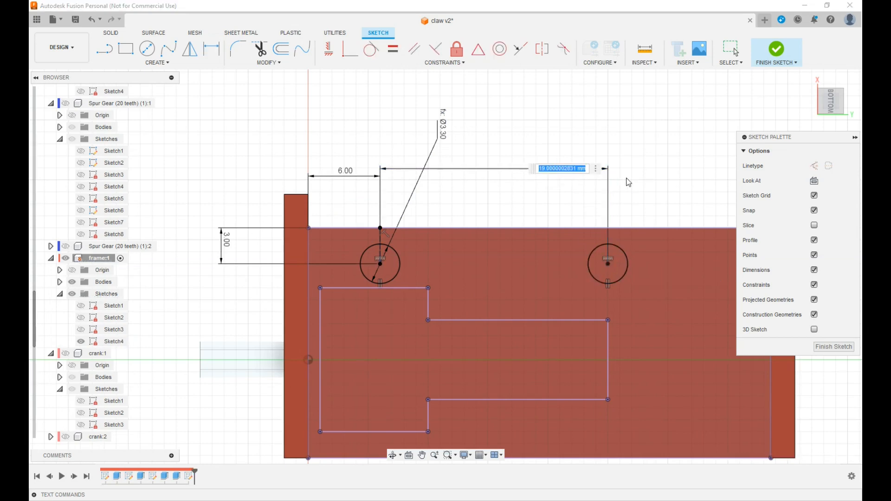
type("16")
key("Return")
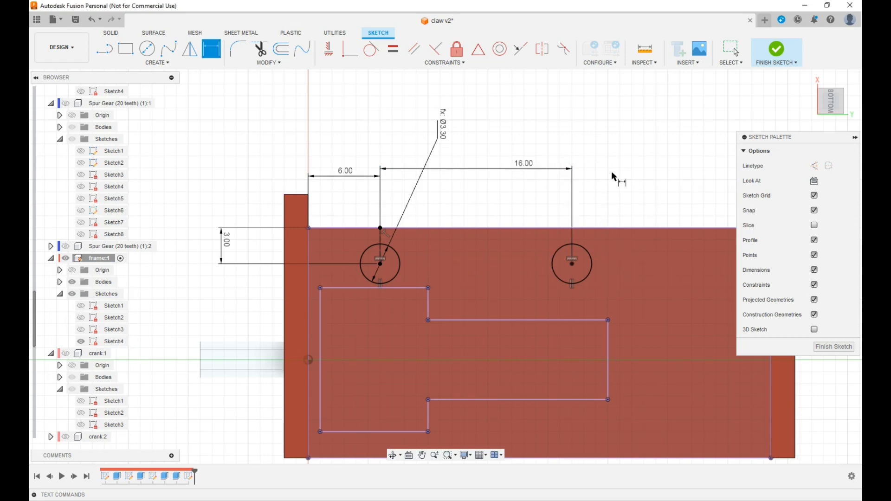
left_click(776, 49)
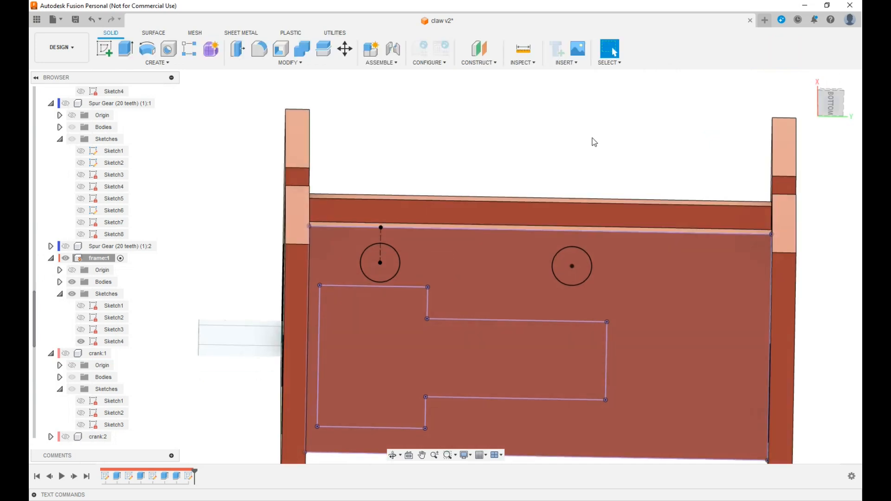
Step: Extrude both screw hole circles as a cut through both frame walls, using To Object up to the opposite wall's outer face
key("e")
left_click(382, 261)
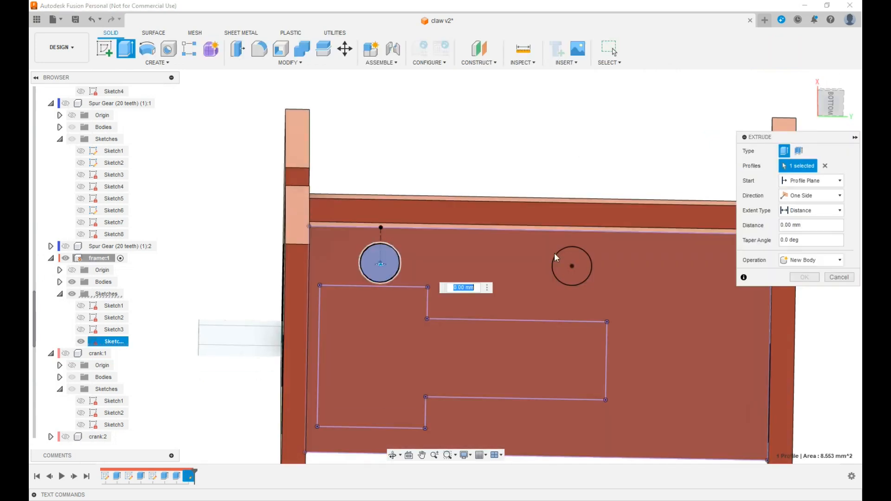
left_click(572, 266)
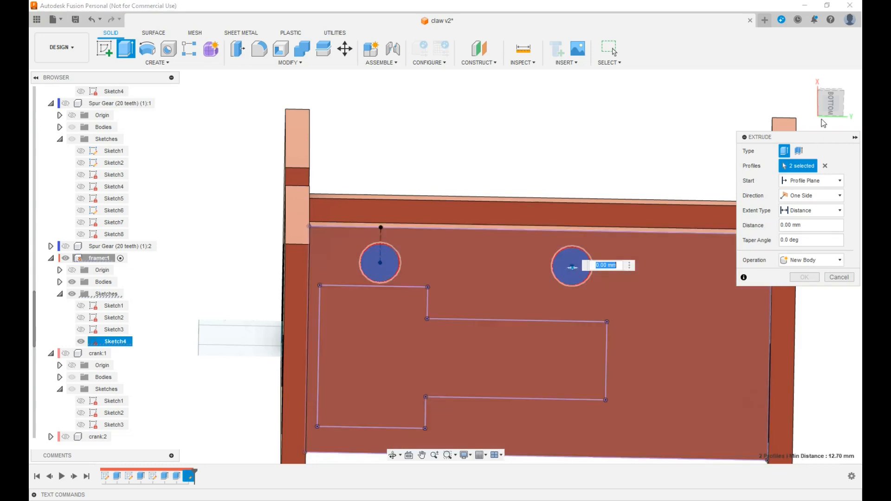
left_click_drag(810, 109, 811, 151)
left_click(811, 210)
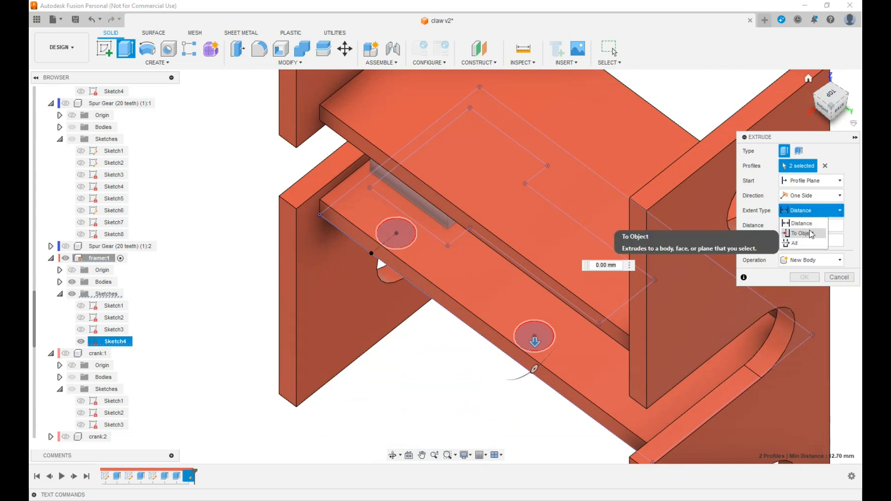
left_click(803, 232)
left_click(548, 206)
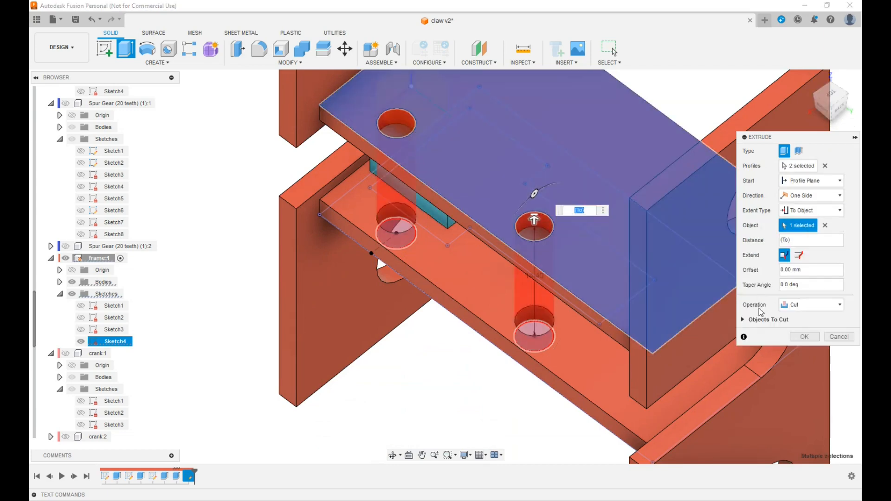
left_click(748, 320)
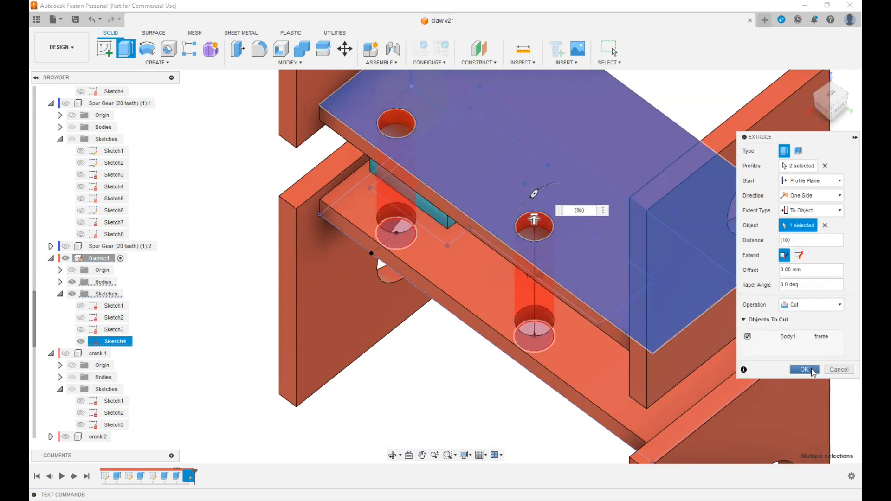
left_click(805, 370)
Step: Edit the extrusion of the two frame walls so its extent is To Object, ending at the side plate's narrow end face
left_click_drag(835, 108, 833, 60)
scroll(639, 372, "down", 3)
middle_click_drag(645, 374, 551, 325)
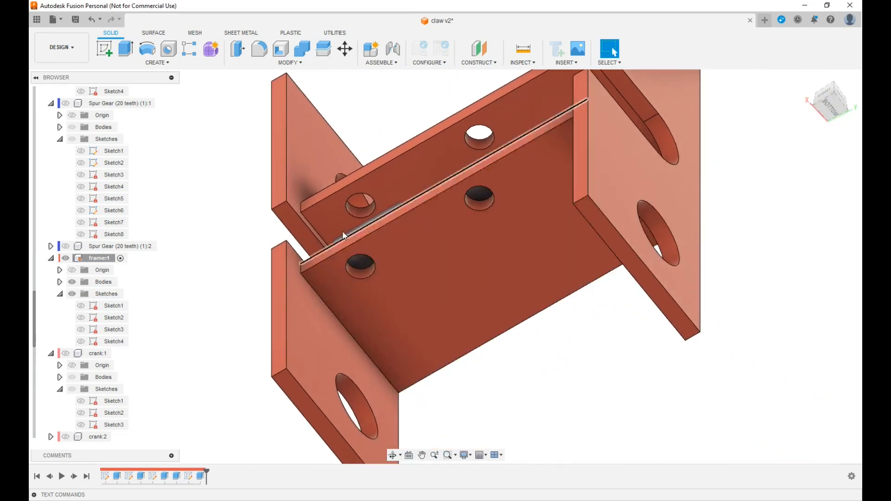
double_click(178, 476)
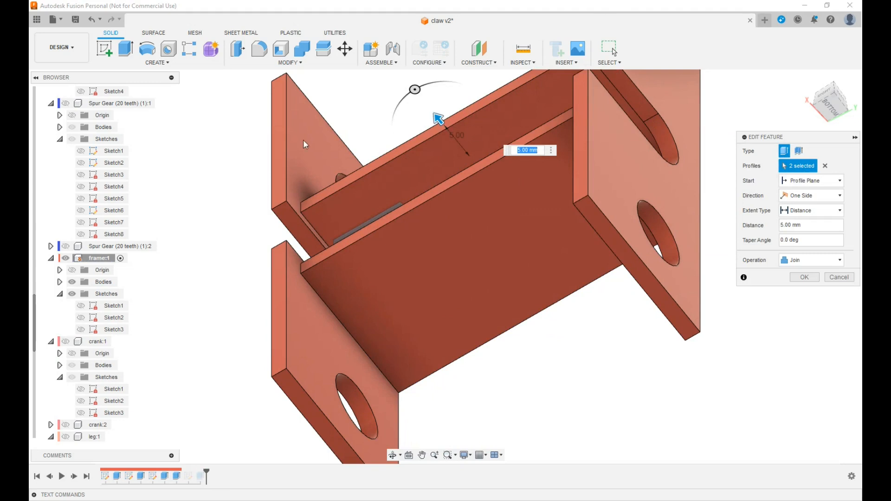
left_click(840, 211)
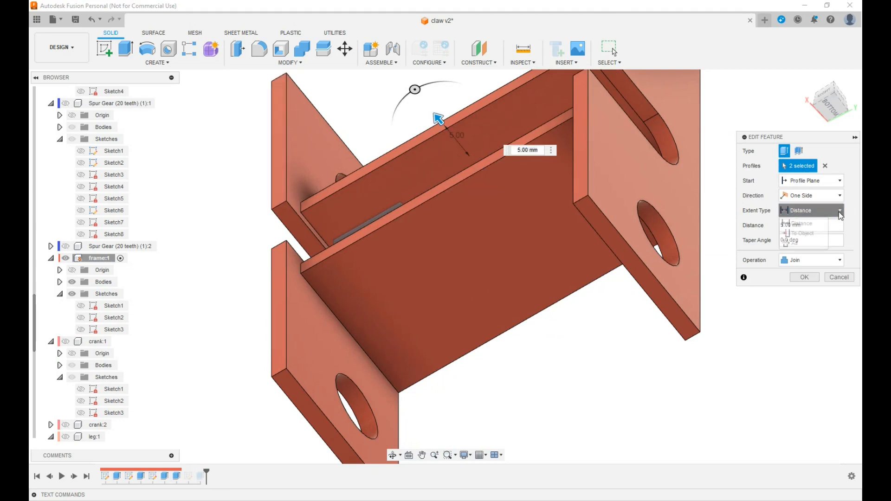
left_click(803, 227)
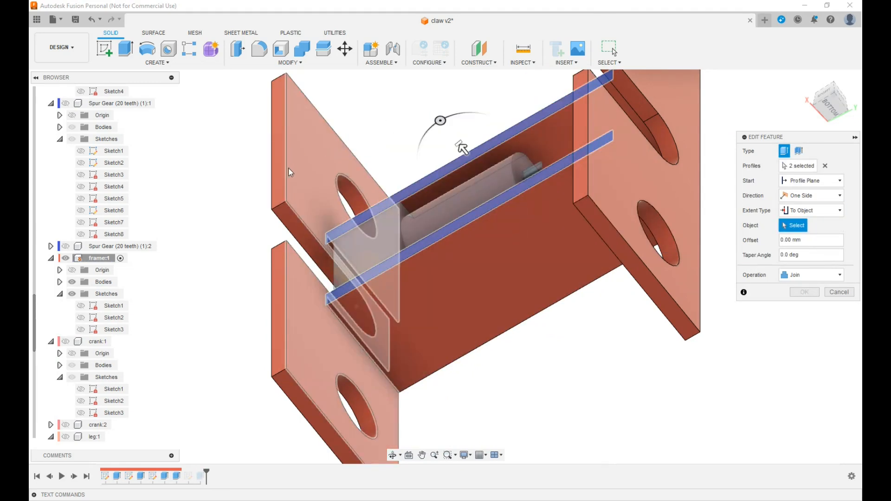
left_click(317, 181)
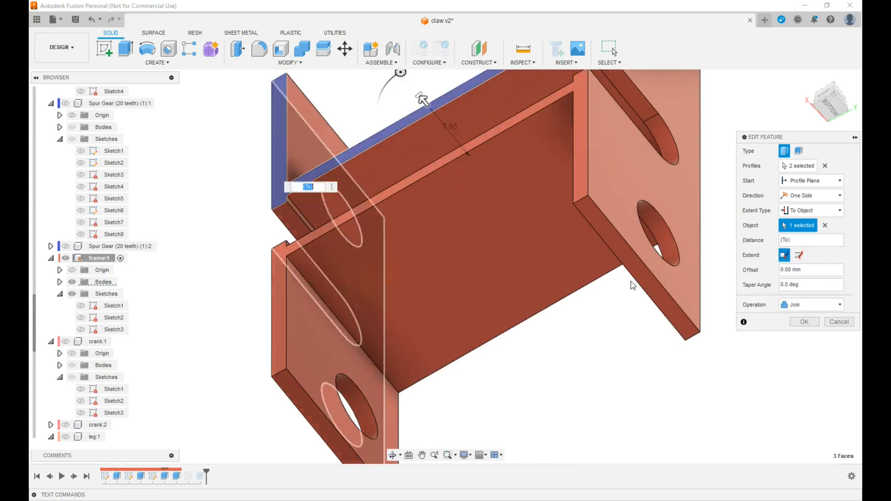
left_click(805, 322)
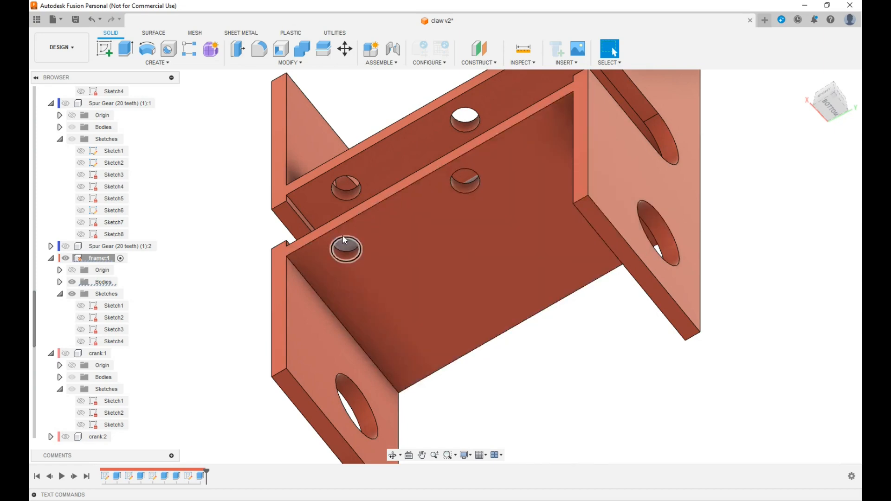
Step: Activate the top-level claw v2 assembly
mouse_move(831, 108)
left_mouse_down()
mouse_move(848, 126)
mouse_move(844, 132)
mouse_move(832, 112)
mouse_move(831, 157)
mouse_move(831, 118)
mouse_move(846, 113)
mouse_move(830, 100)
mouse_move(829, 110)
mouse_move(835, 117)
mouse_move(836, 95)
mouse_move(830, 117)
left_mouse_up()
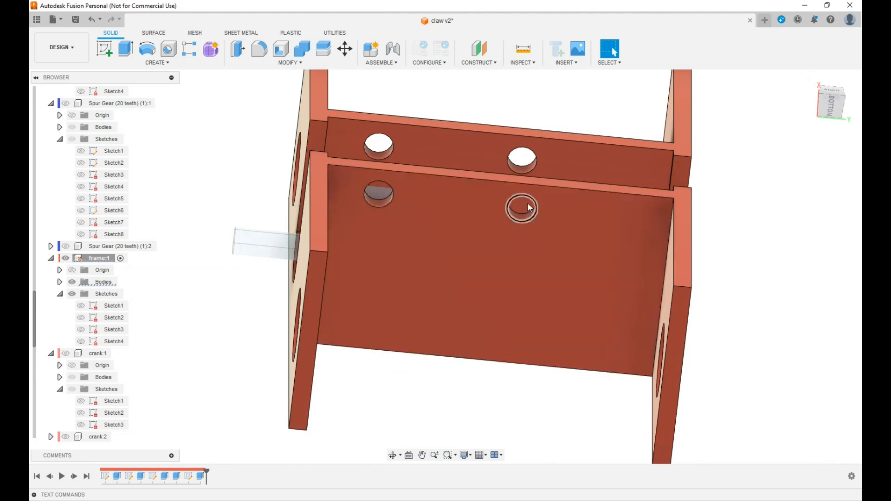
scroll(107, 110, "up", 7)
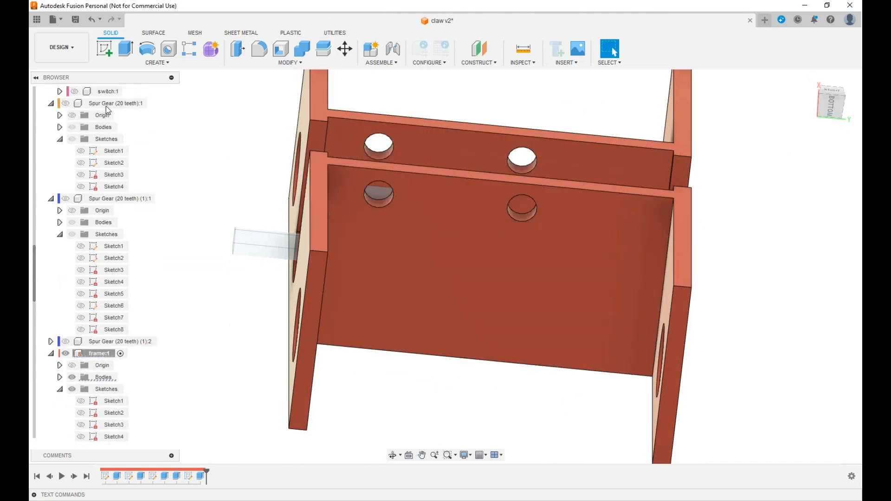
scroll(106, 105, "up", 6)
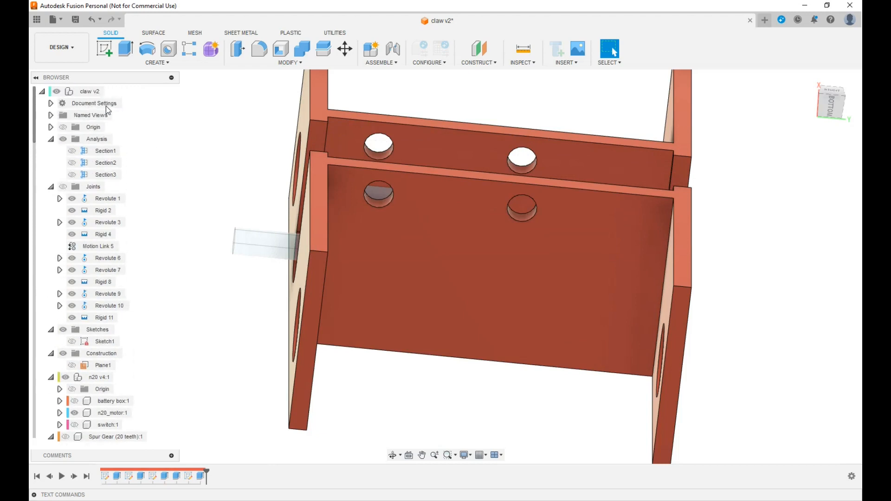
left_click(110, 92)
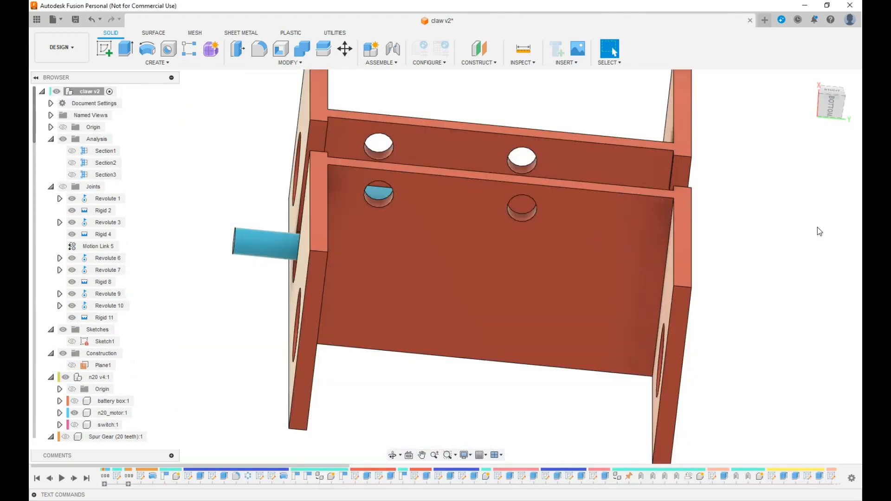
Step: Activate the motor_clamp component
scroll(796, 231, "down", 5)
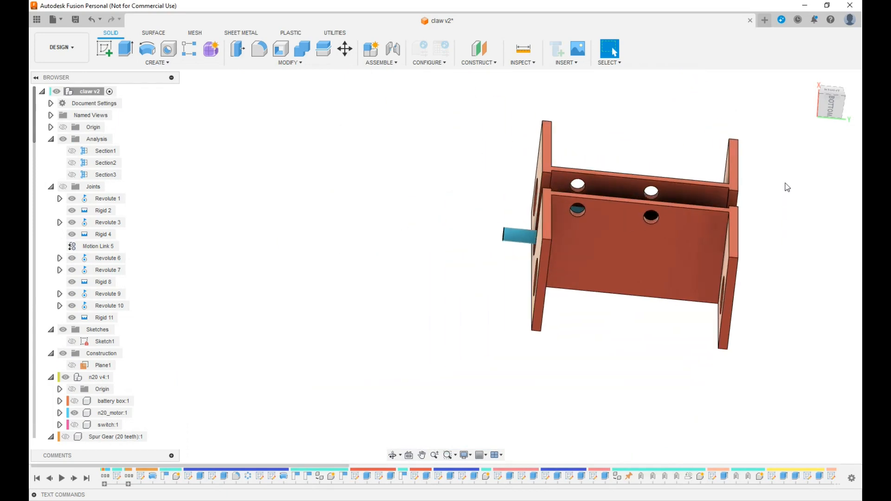
mouse_move(830, 110)
left_mouse_down()
mouse_move(803, 134)
mouse_move(805, 119)
left_mouse_up()
scroll(89, 365, "down", 5)
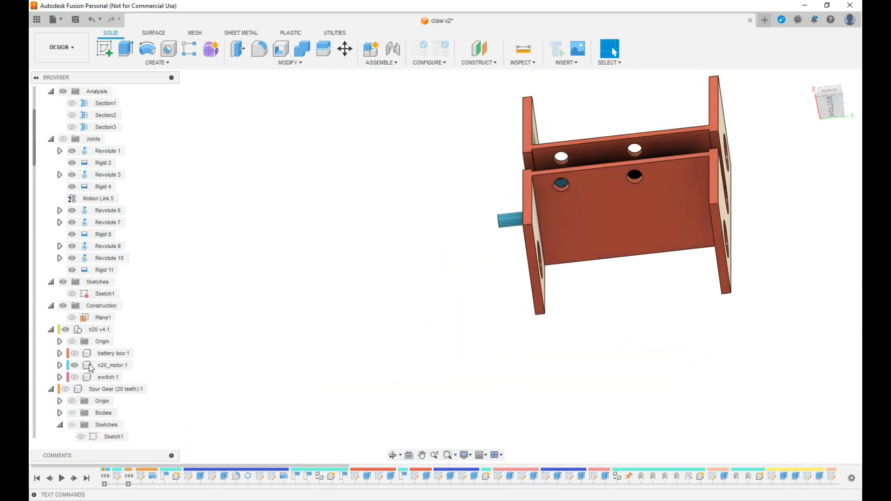
scroll(91, 368, "down", 15)
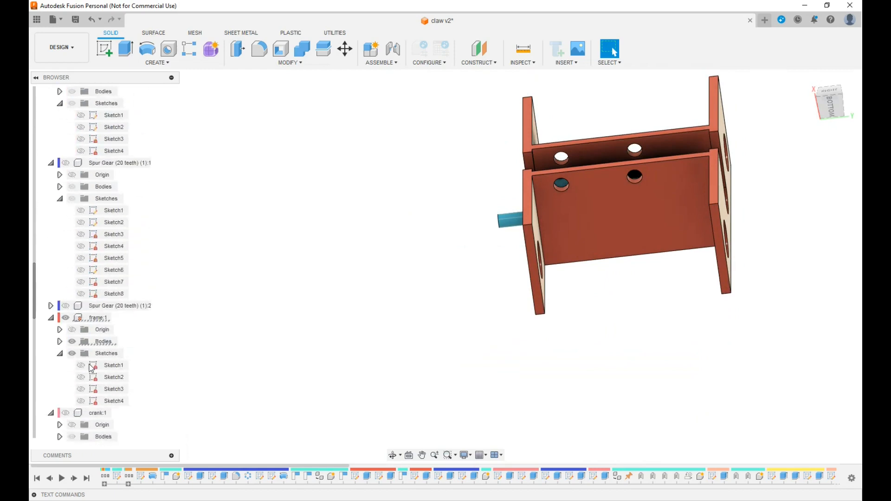
scroll(91, 368, "down", 6)
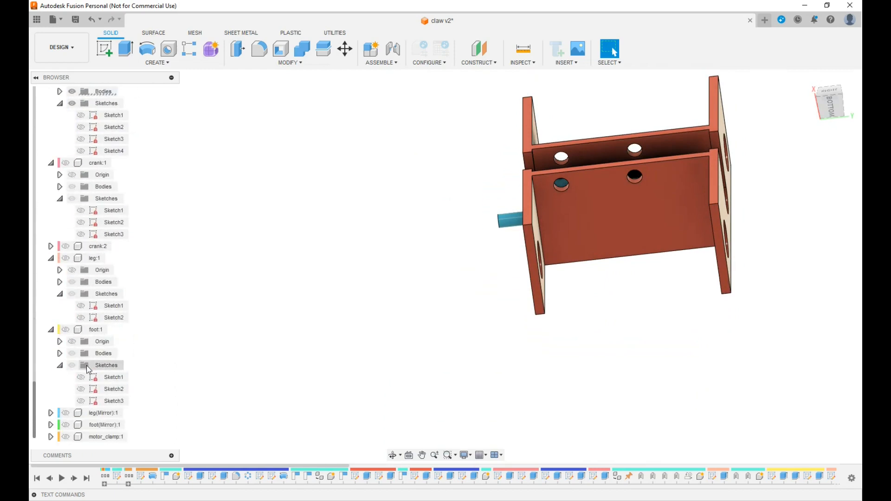
left_click(128, 438)
left_click(133, 439)
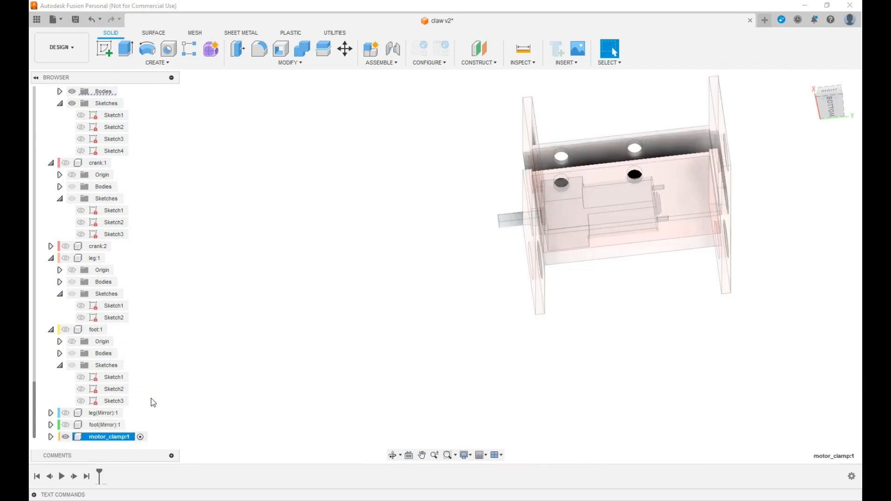
Step: Unisolate the frame component and isolate the motor_clamp component instead
right_click(85, 436)
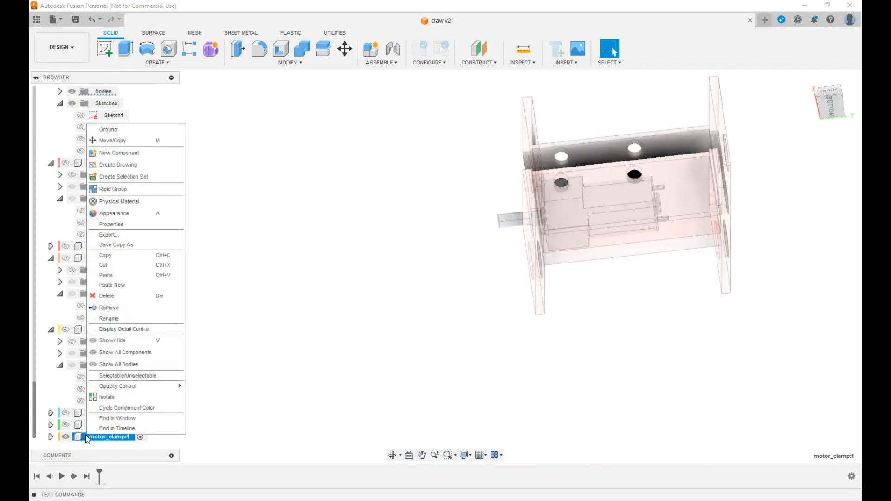
left_click(254, 399)
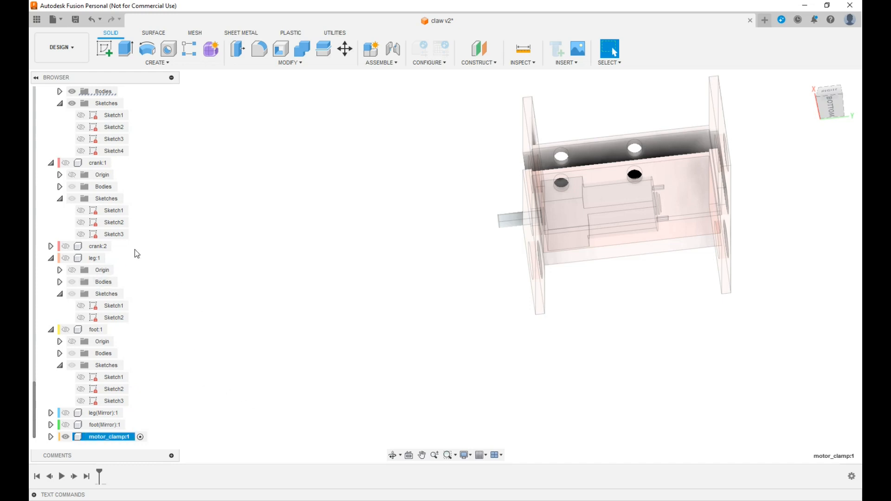
scroll(70, 215, "up", 2)
scroll(69, 215, "up", 3)
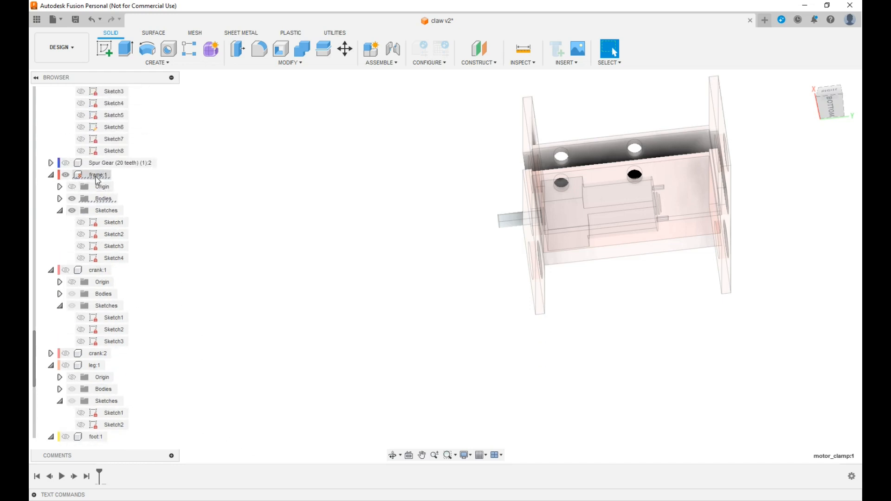
right_click(97, 177)
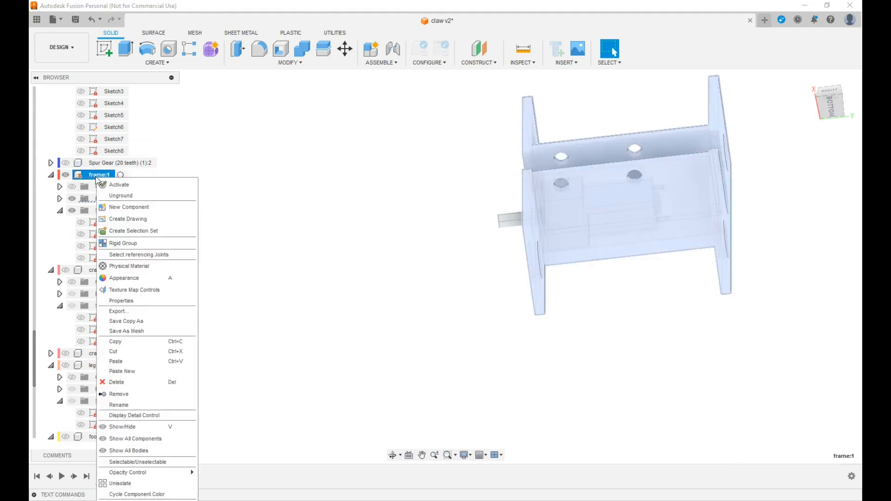
left_click(120, 483)
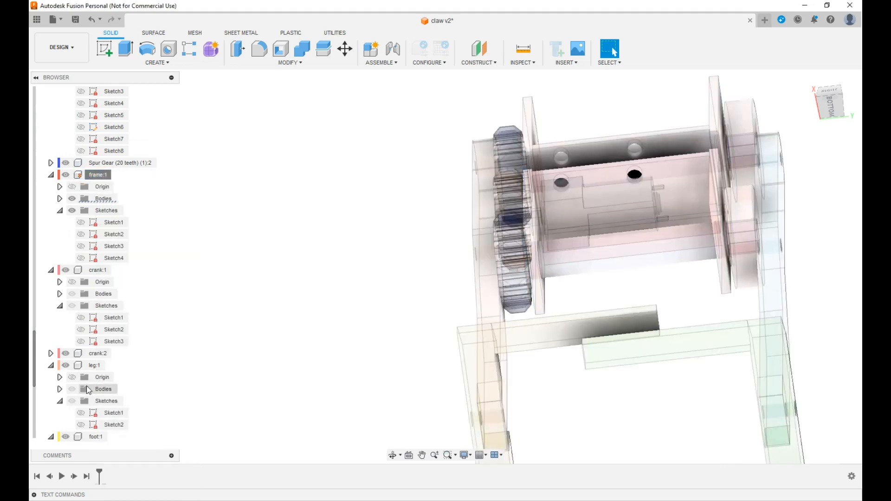
scroll(88, 390, "down", 5)
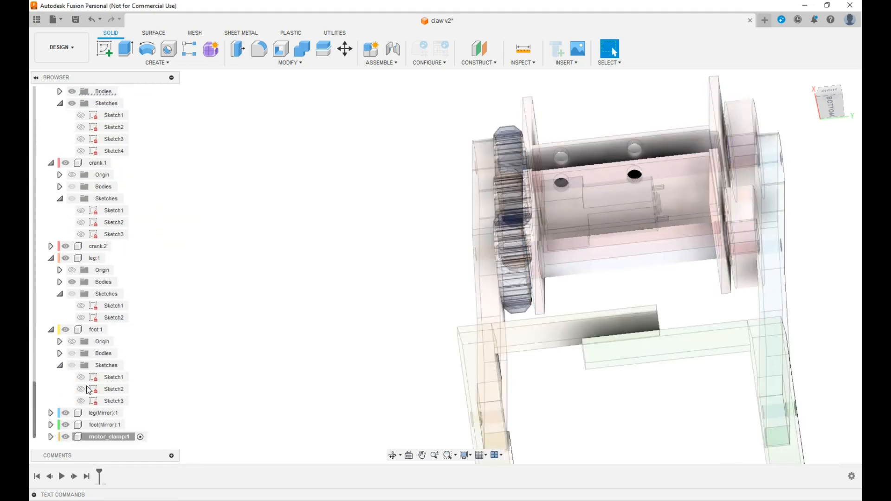
right_click(112, 438)
left_click(140, 402)
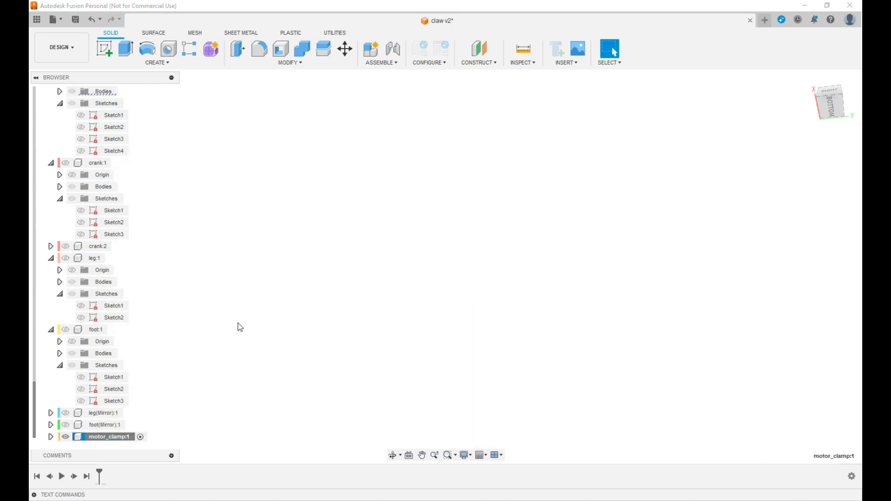
Step: Show the frame component and the n20 v4 motor alongside the motor_clamp component
right_click(105, 439)
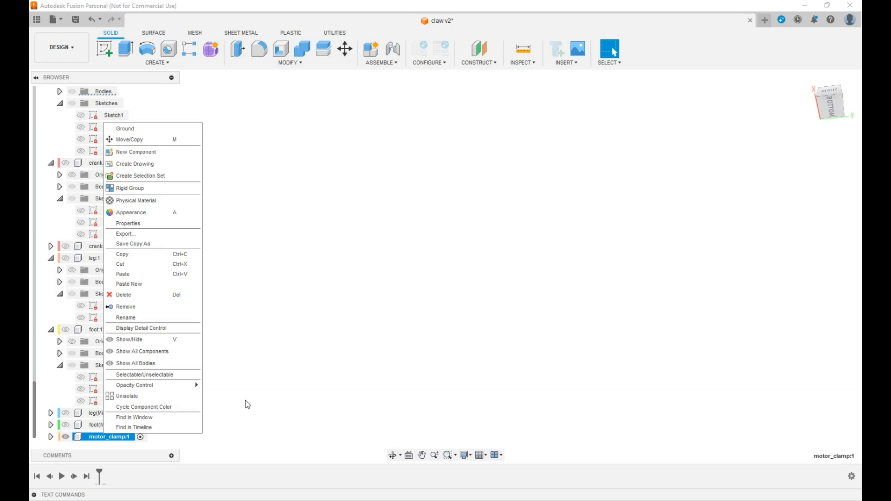
left_click(299, 371)
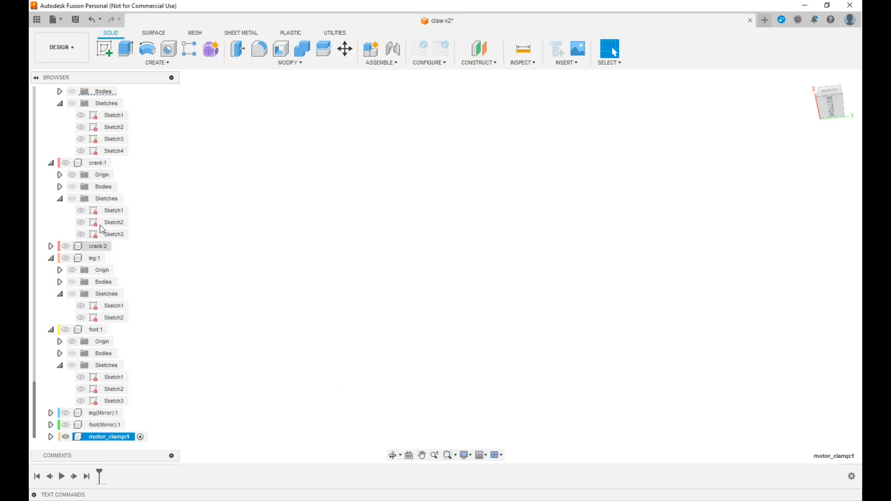
scroll(61, 193, "up", 3)
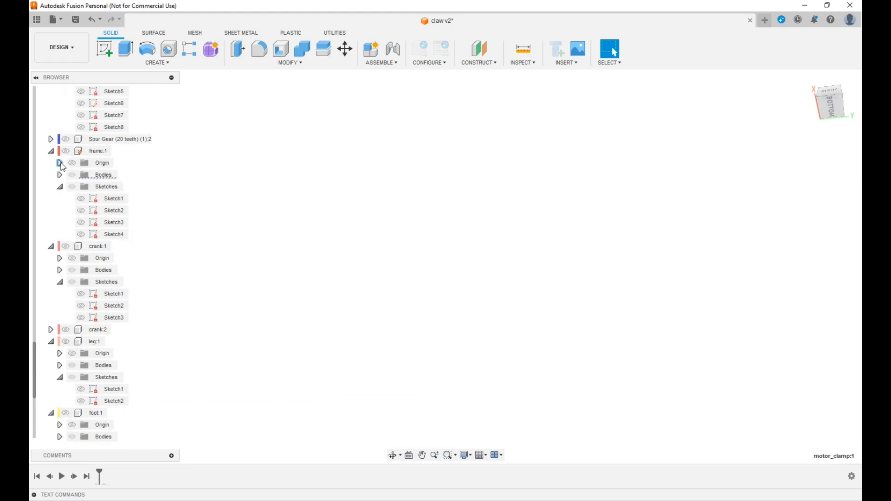
left_click(66, 151)
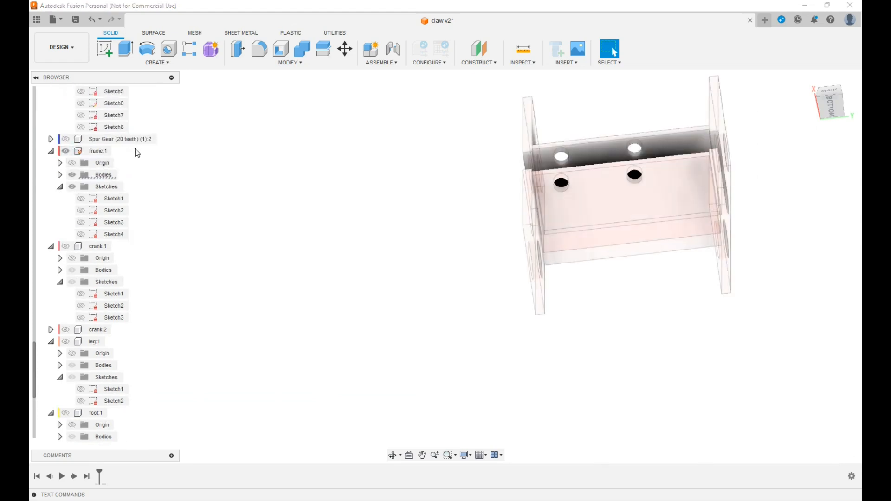
scroll(135, 149, "up", 7)
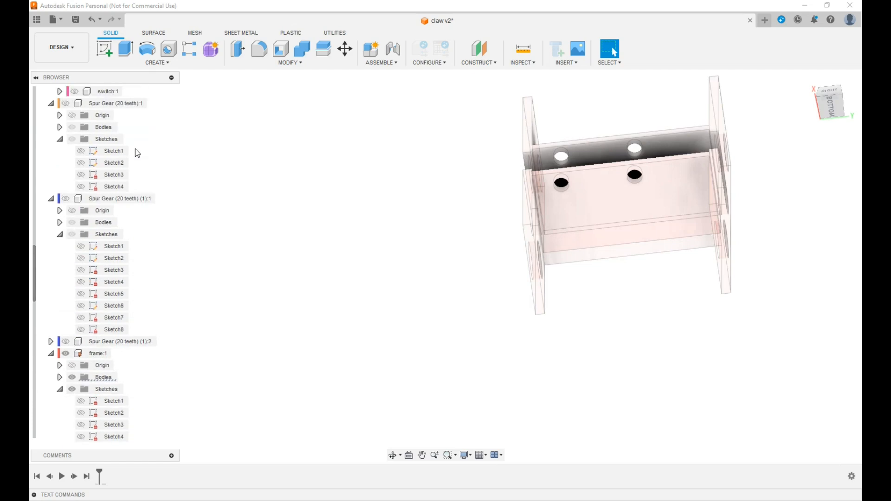
scroll(135, 150, "up", 3)
left_click(68, 117)
left_click(66, 115)
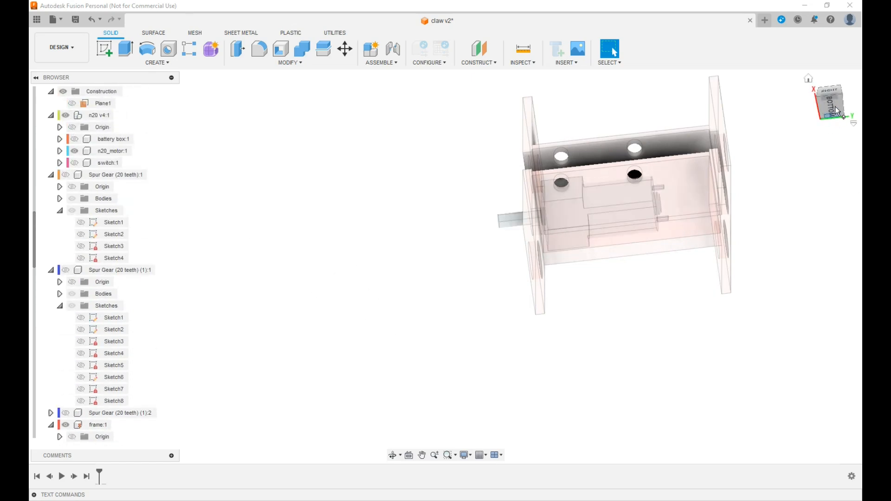
Step: Start a sketch in motor_clamp on the frame wall's inner face that contains the two screw holes
mouse_move(838, 112)
middle_mouse_down("shift")
mouse_move(831, 126)
mouse_move(835, 117)
mouse_move(808, 116)
middle_mouse_up("shift")
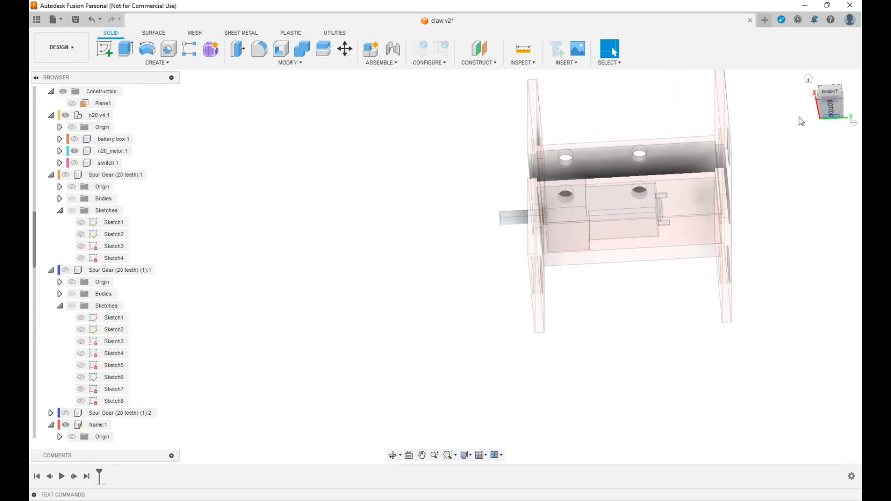
left_click(612, 165)
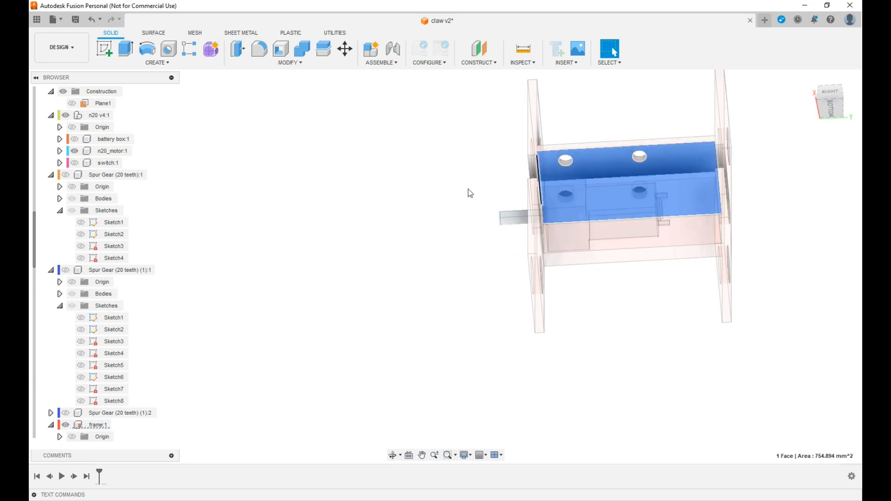
left_click(105, 48)
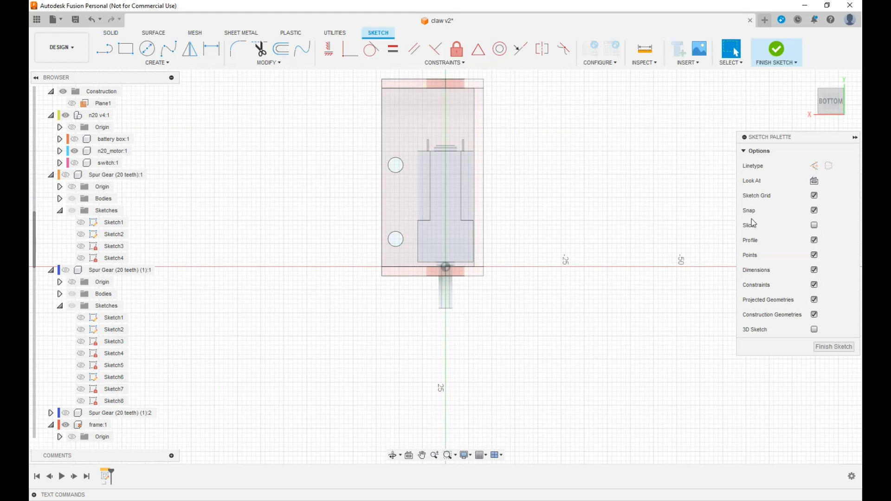
left_click(815, 226)
left_click(845, 114)
left_click_drag(838, 109, 853, 112)
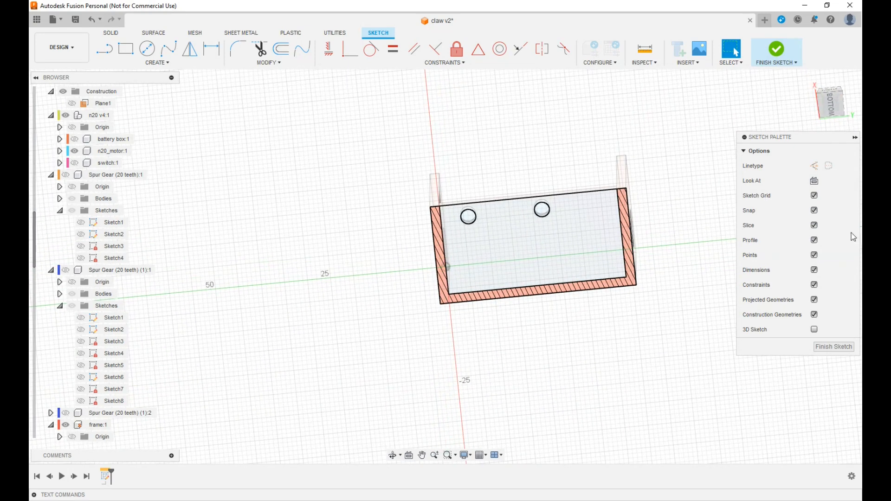
left_click(816, 226)
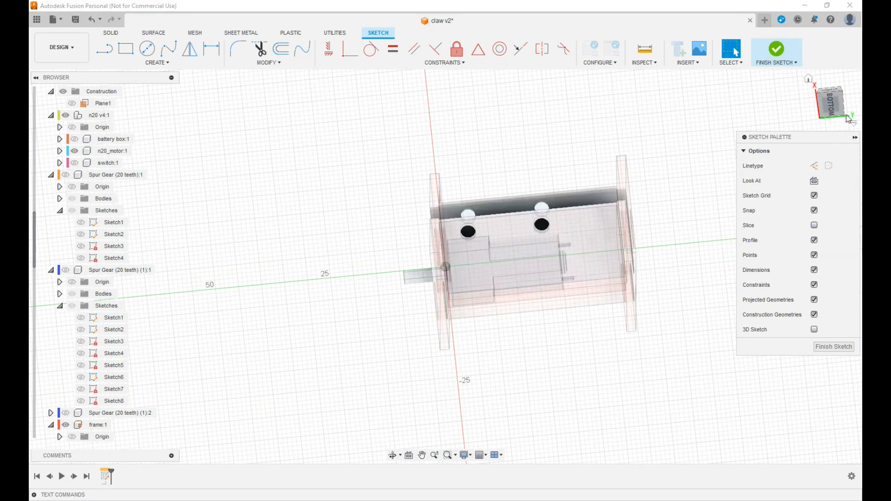
Step: Try projecting the motor's gearbox edge, body edges and rear cap edge into the sketch, and clear the selection
left_click_drag(834, 118, 838, 140)
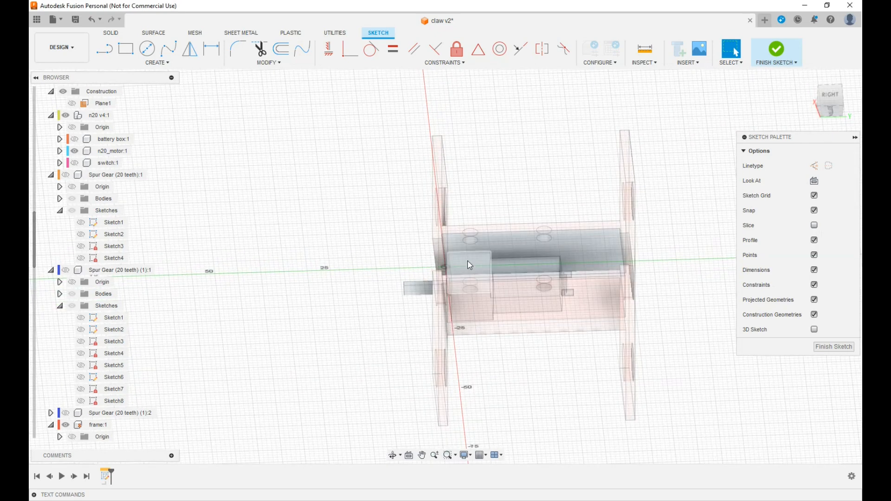
scroll(469, 264, "up", 2)
scroll(470, 263, "up", 2)
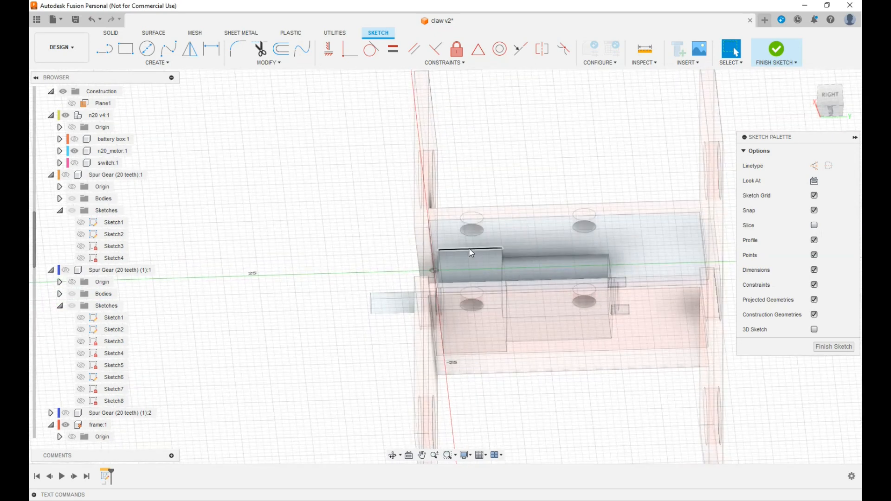
key("p")
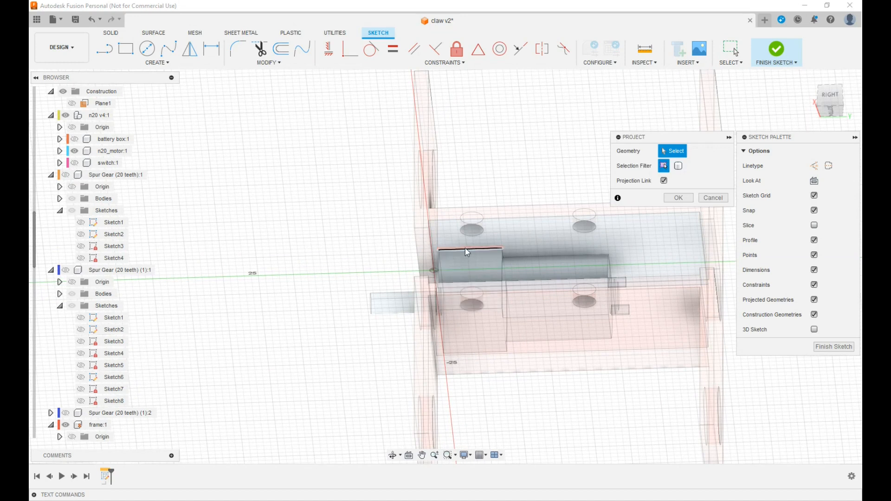
left_click(468, 251)
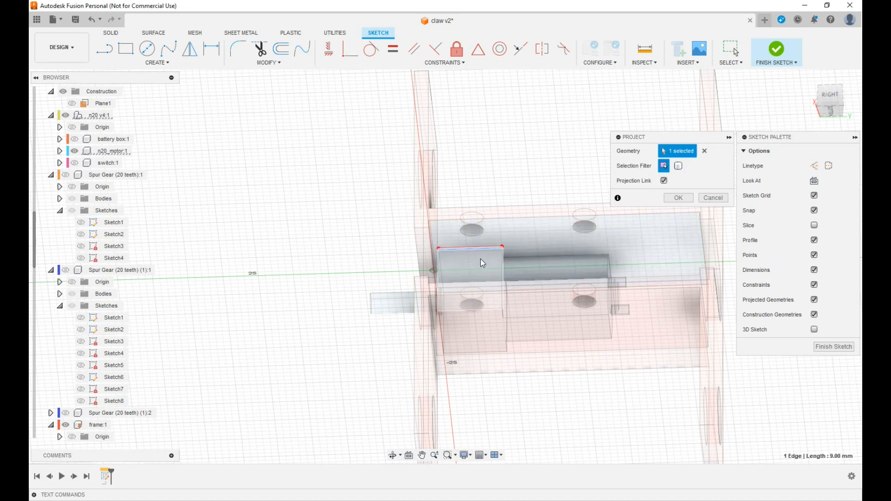
left_click_drag(836, 104, 848, 118)
left_click(835, 106)
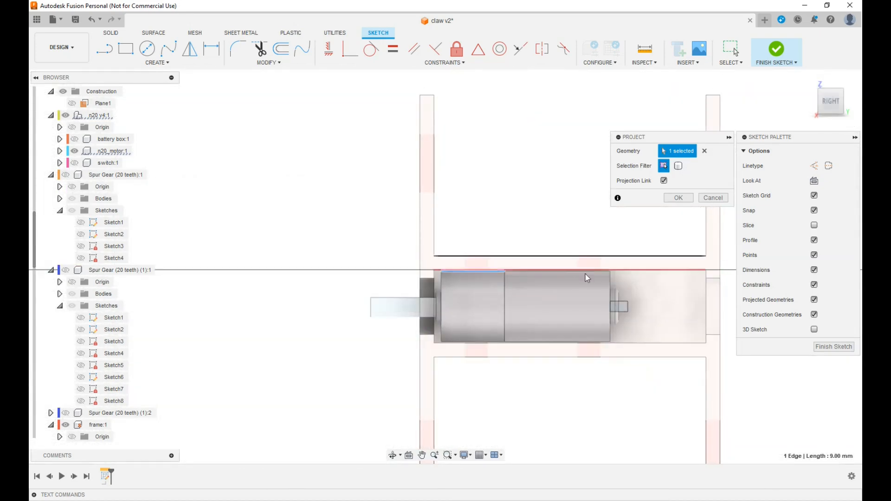
scroll(608, 276, "up", 4)
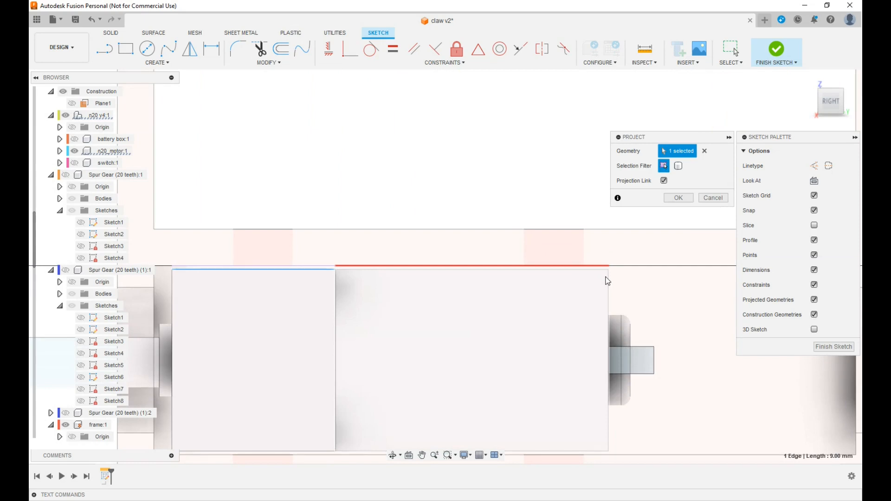
scroll(608, 275, "up", 2)
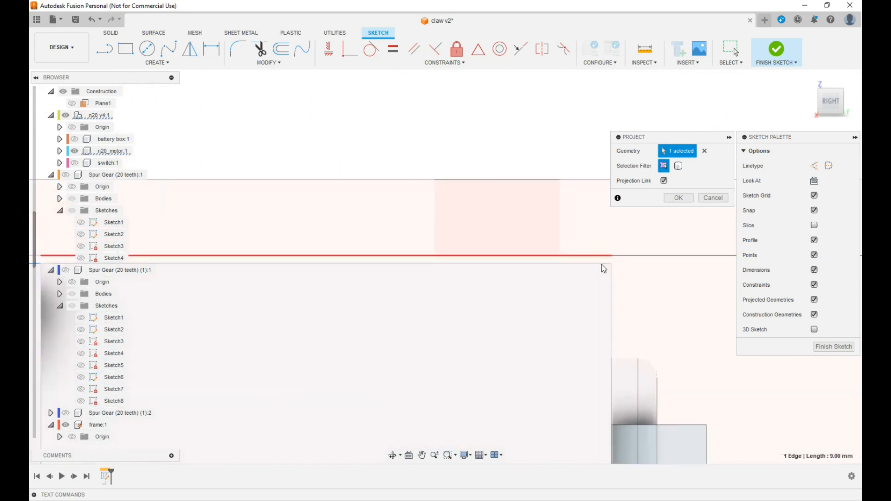
left_click(598, 269)
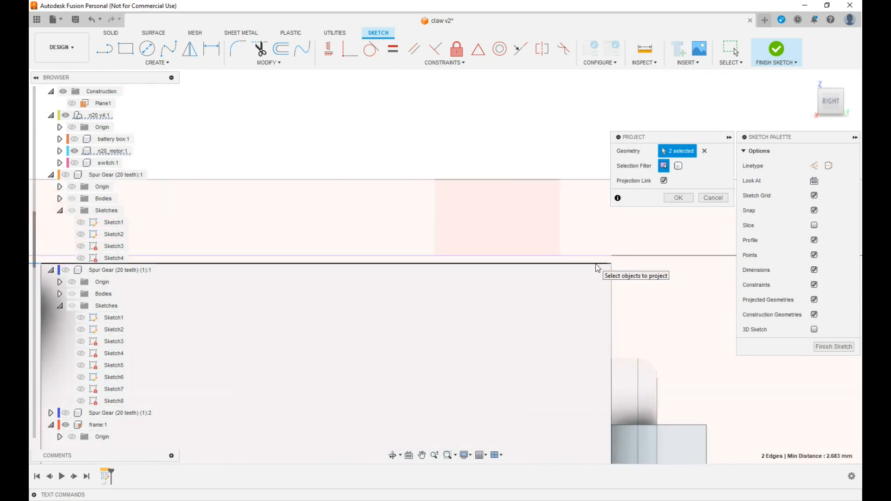
left_click(659, 403)
left_click(612, 355)
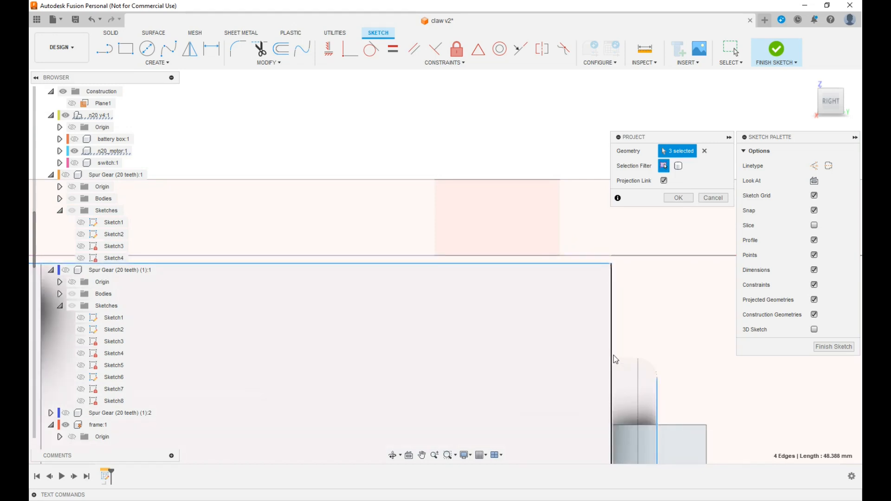
scroll(616, 353, "down", 1)
scroll(617, 358, "up", 5)
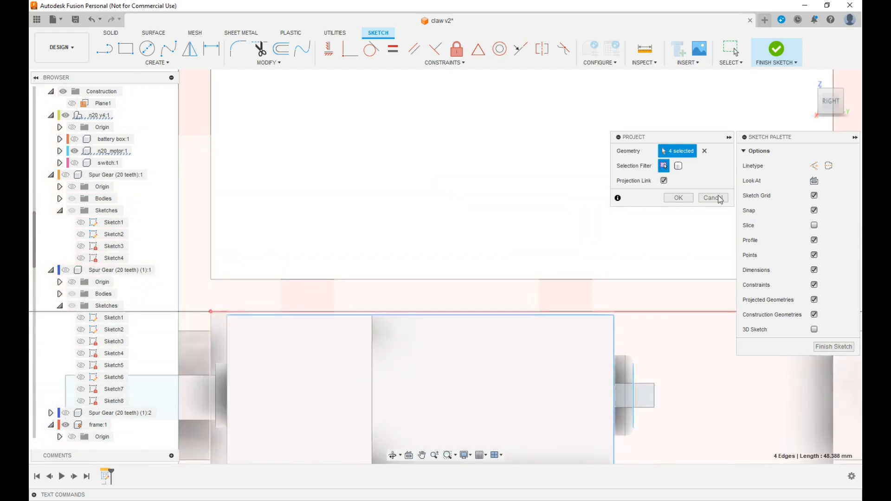
left_click(705, 151)
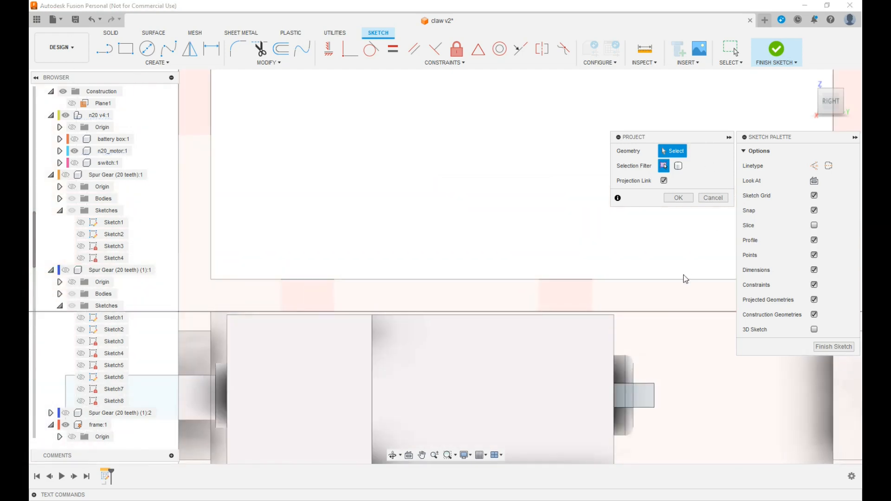
Step: Project only the rear end edge of the motor's cylindrical body into the sketch
left_click(616, 352)
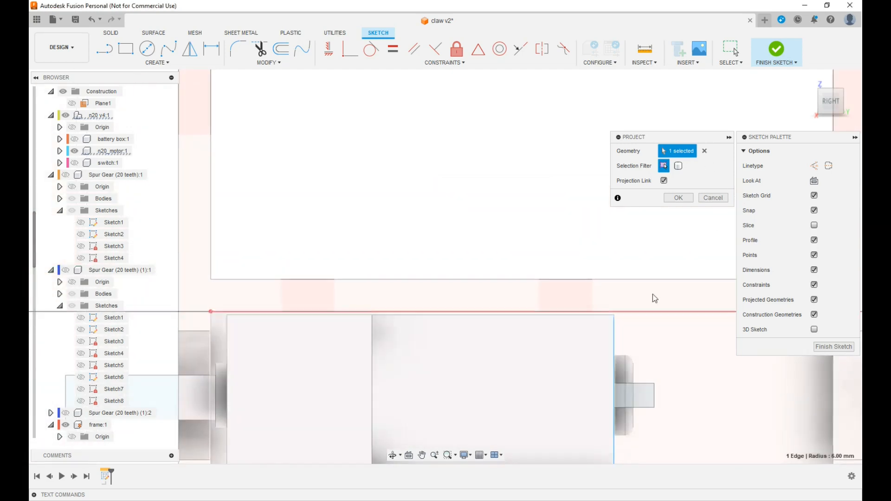
left_click(679, 198)
scroll(586, 253, "down", 3)
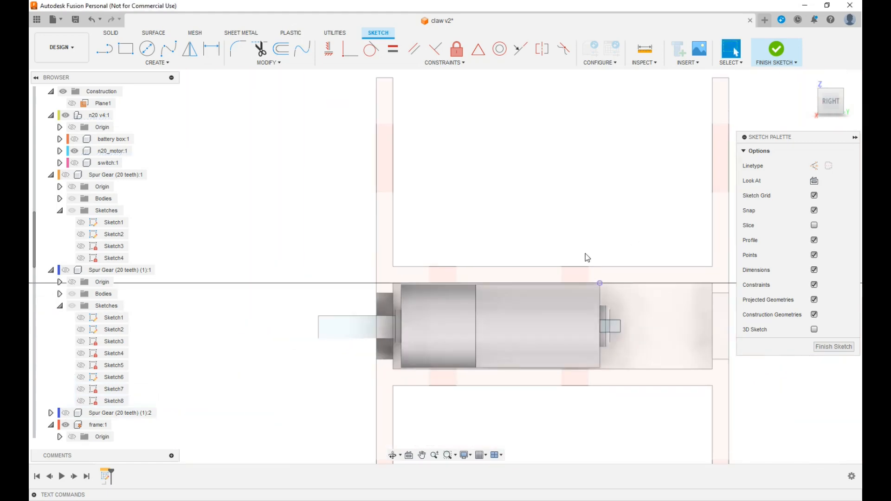
Step: Project the long side edge of the motor's gearbox nearest the screw holes into the sketch
mouse_move(825, 110)
left_mouse_down()
mouse_move(813, 98)
mouse_move(825, 90)
left_mouse_up()
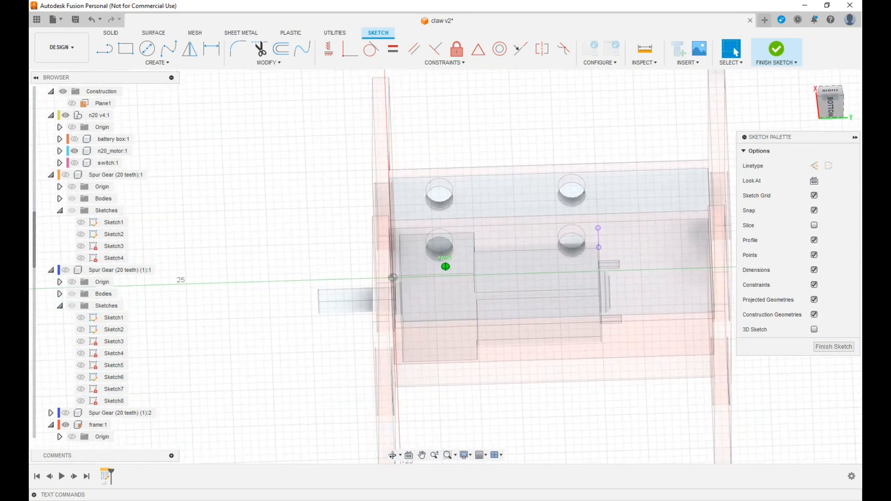
left_click(814, 226)
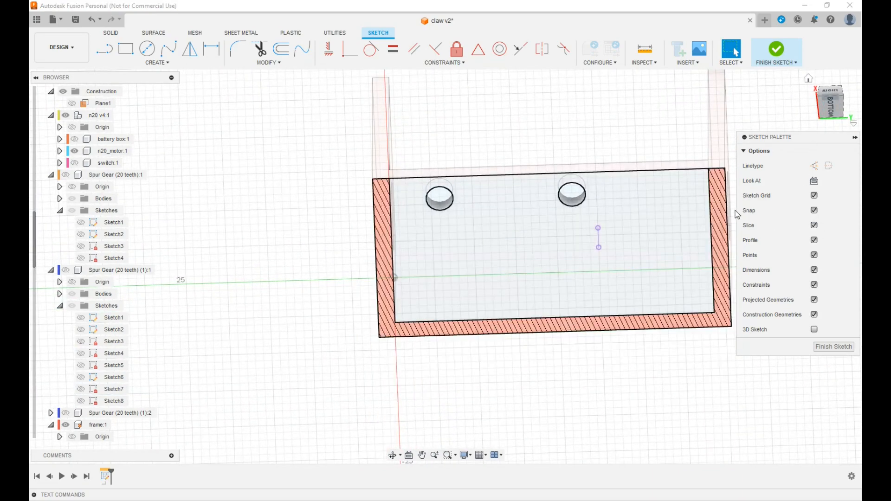
left_click_drag(831, 112, 830, 125)
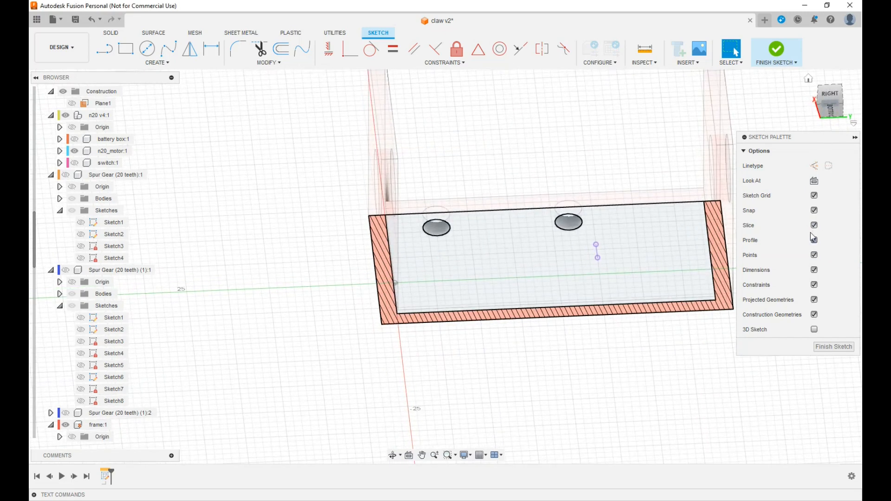
left_click(815, 226)
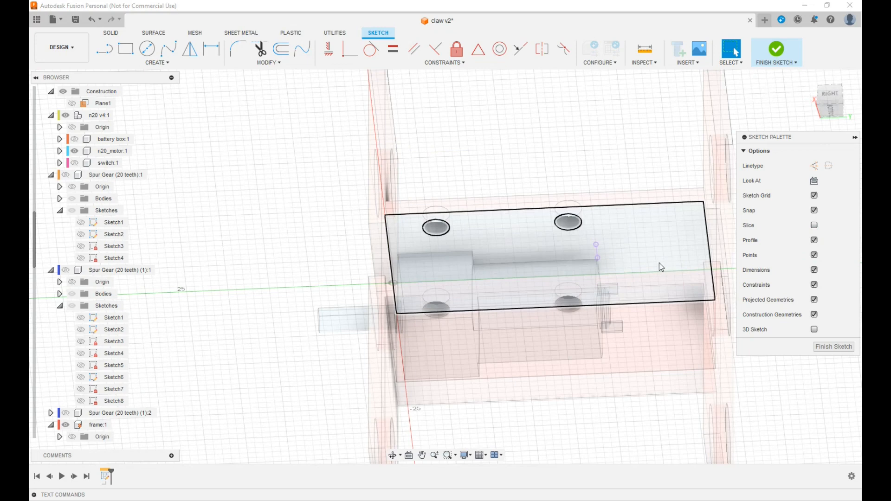
key("p")
left_click(458, 252)
left_click(679, 198)
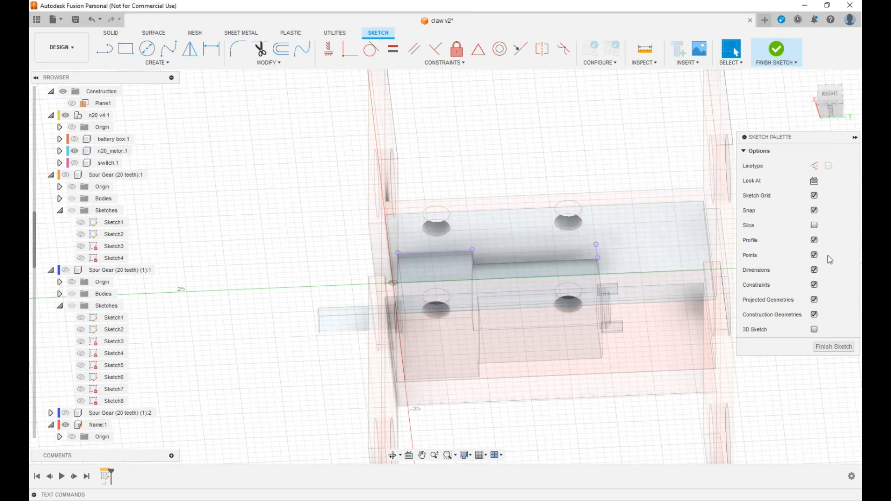
Step: Turn on the sketch slice display and sketch a rectangle about 25 by 6 mm around the two screw holes
left_click(815, 226)
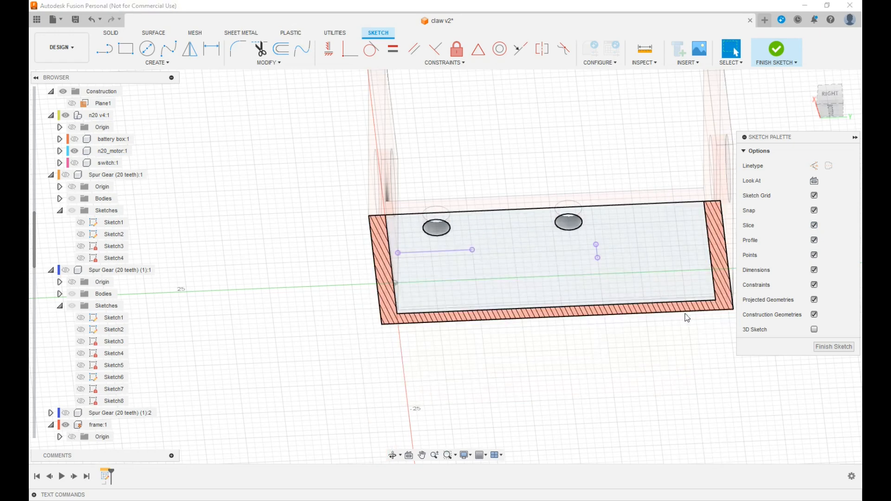
left_click(837, 112)
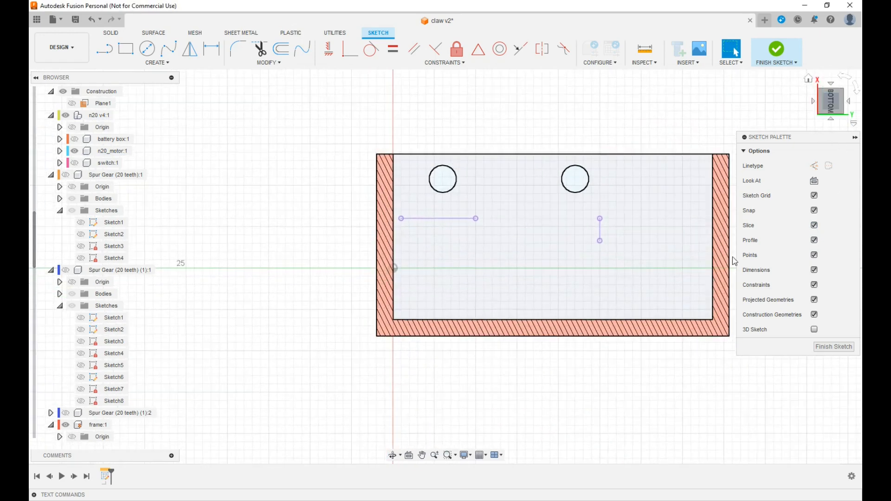
middle_click_drag(732, 258, 675, 278)
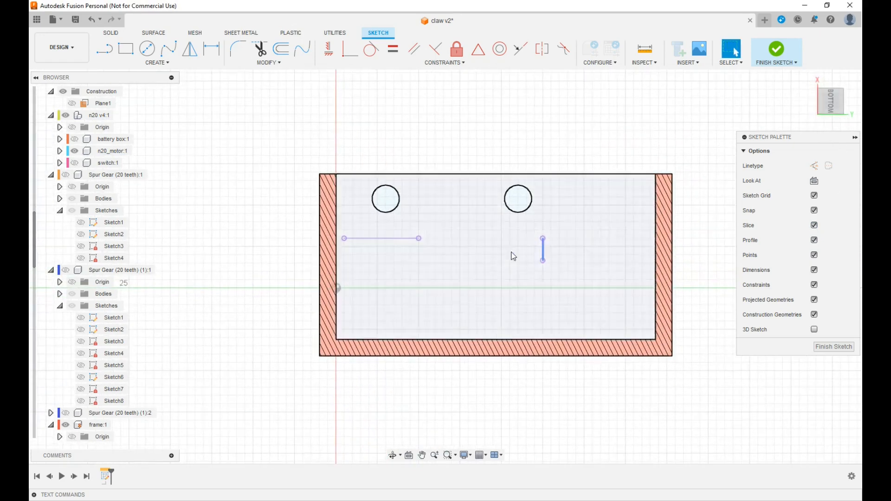
key("l")
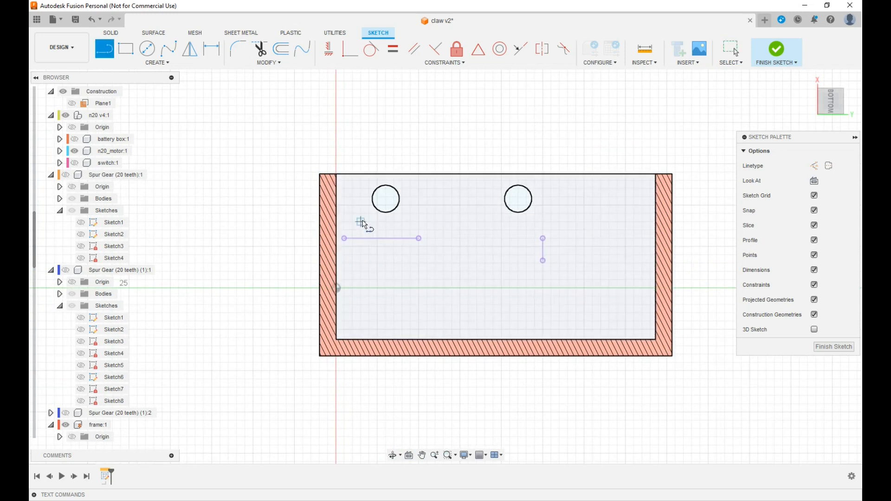
key("r")
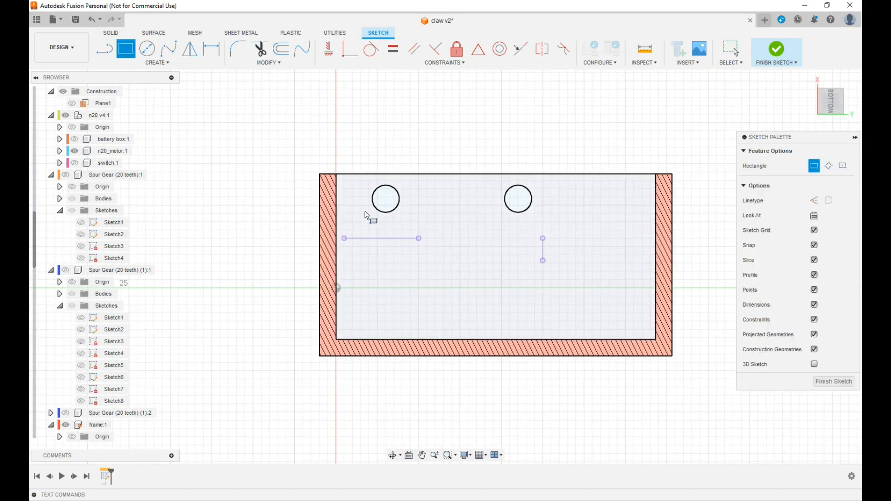
left_click(343, 181)
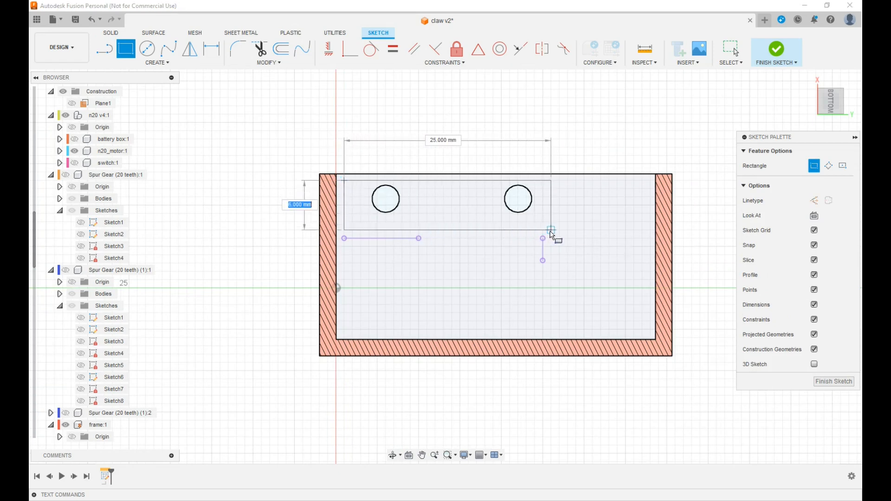
left_click(552, 230)
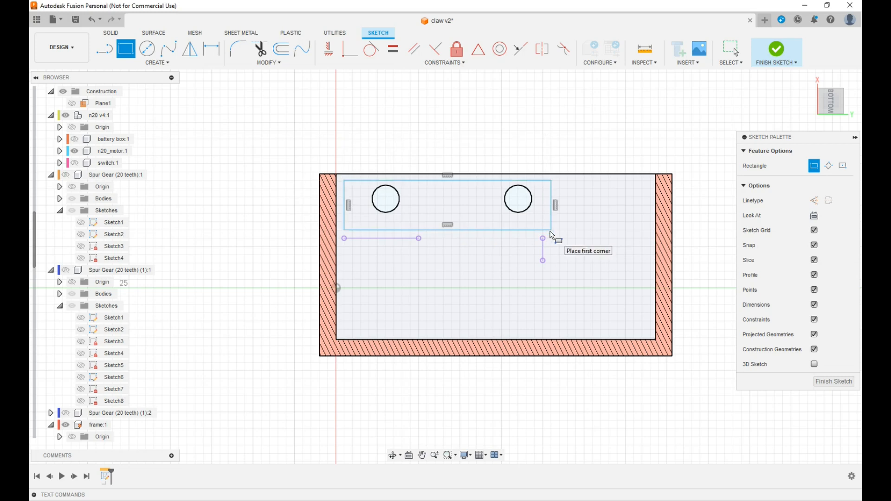
Step: Sketch a small tab about 0.7 mm wide and 2 mm long below the rectangle's corner behind the motor's rear edge
key("l")
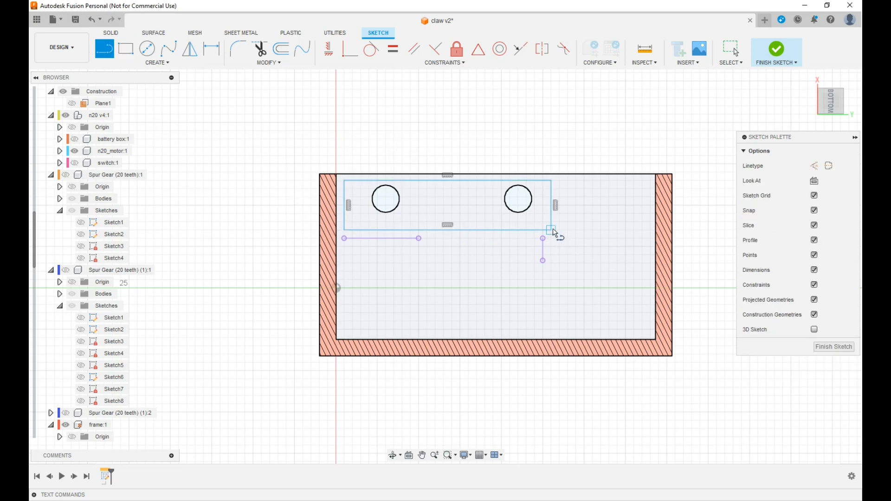
left_click(551, 231)
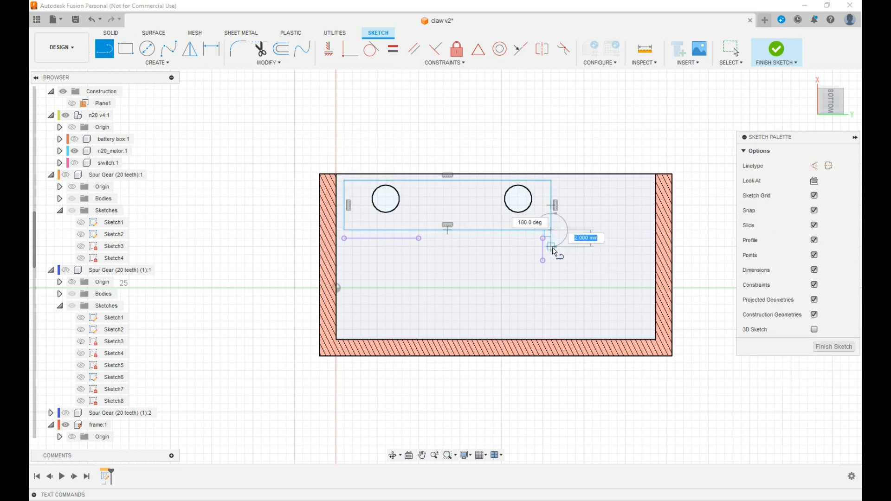
scroll(553, 250, "up", 4)
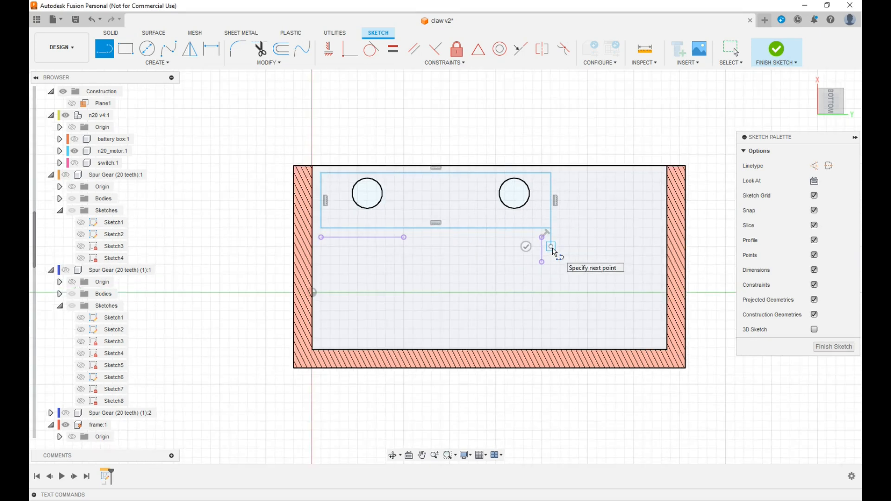
scroll(553, 251, "up", 2)
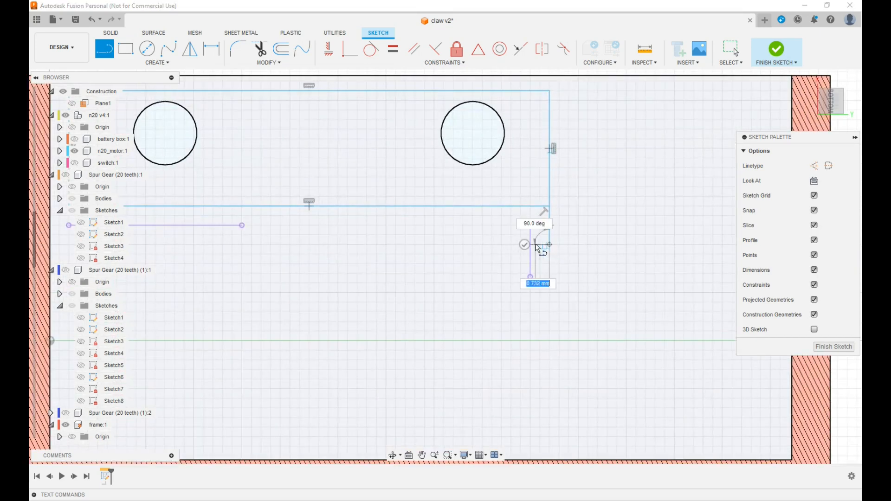
left_click(537, 245)
left_click(537, 207)
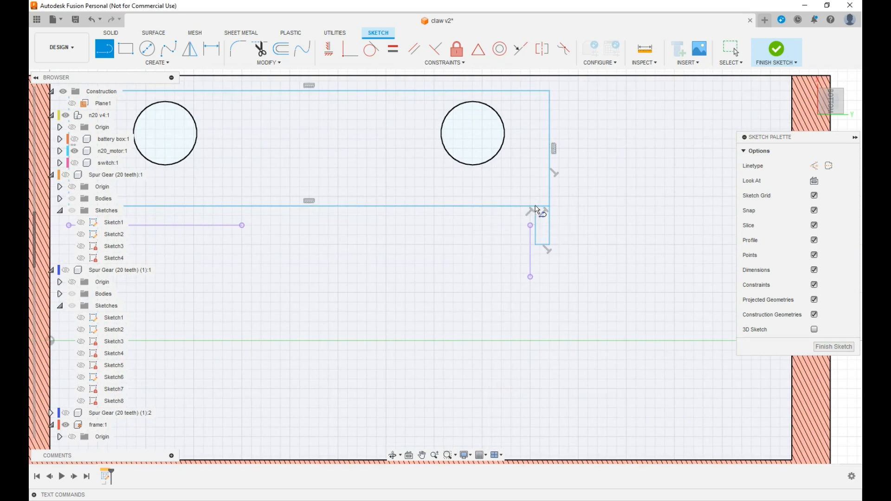
scroll(536, 209, "down", 5)
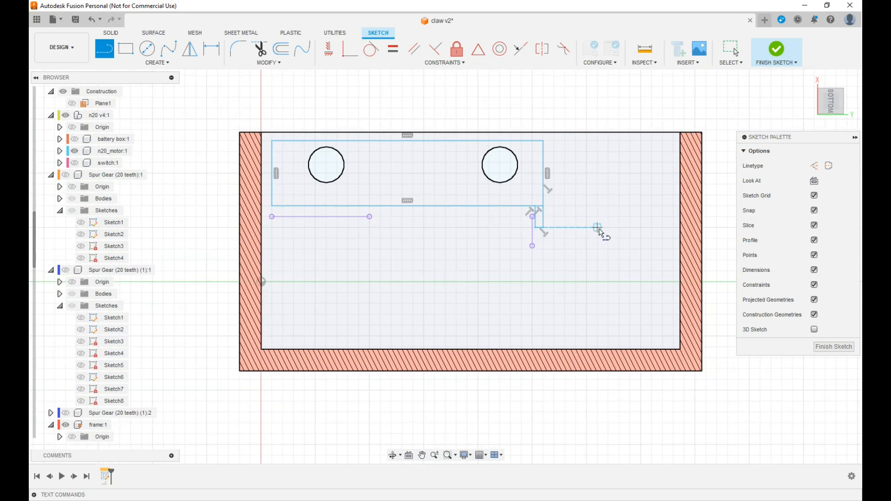
Step: Dimension the rectangle's long edge and set its length to 26 mm
key("d")
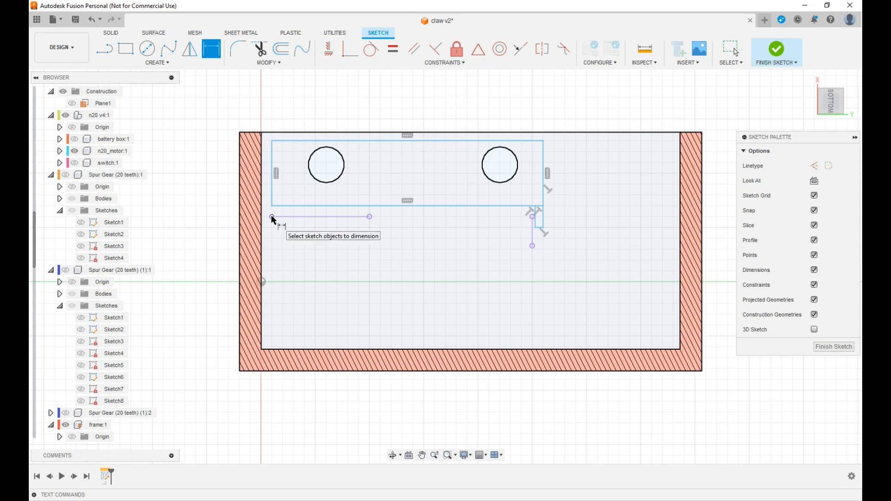
left_click(305, 140)
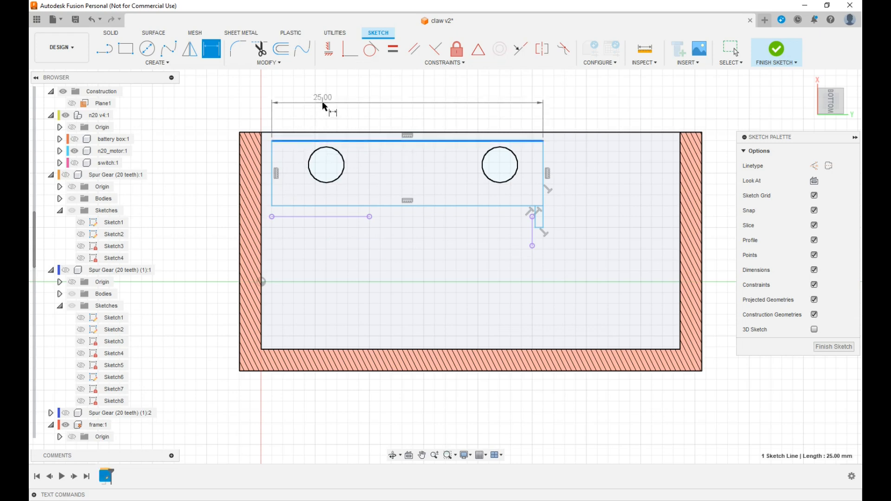
left_click(322, 101)
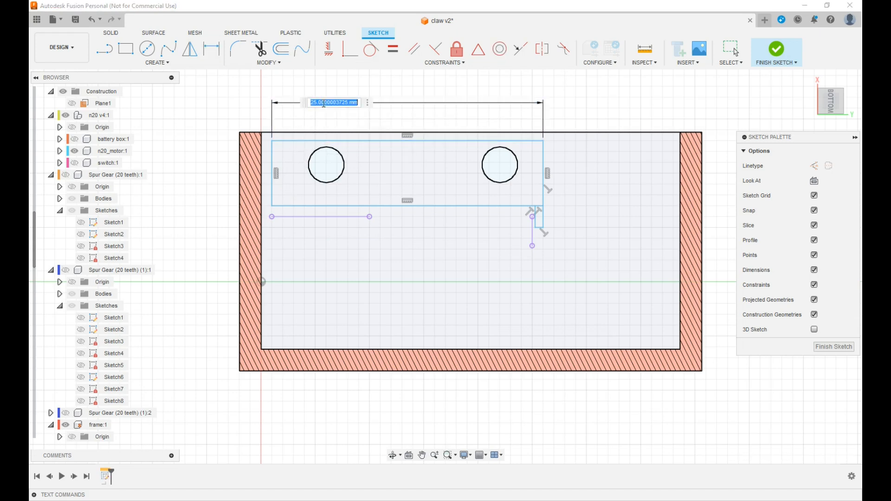
type("26")
key("Return")
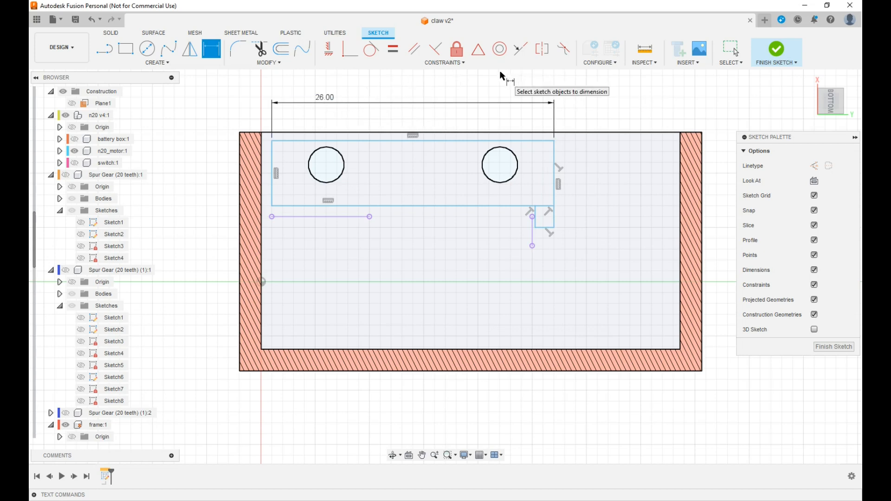
Step: Set the distance between the rectangle's long edge and the projected gearbox edge to 0.2 mm
left_click(341, 217)
left_click(355, 206)
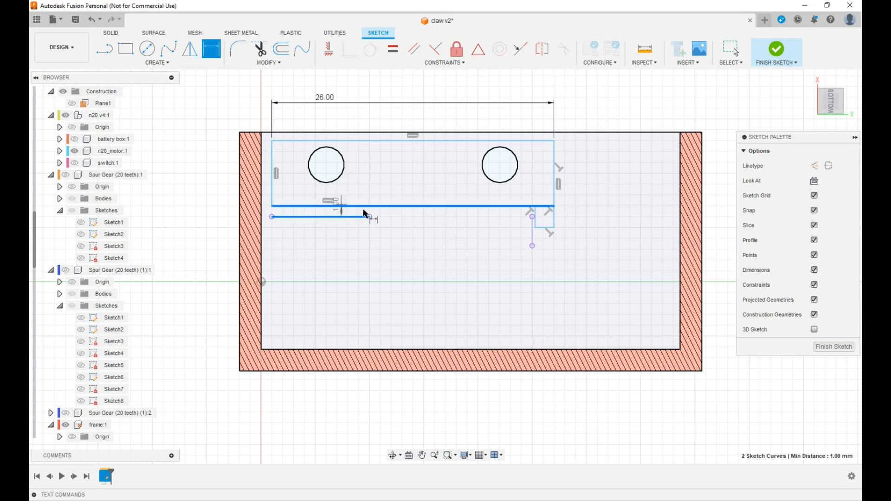
left_click(388, 222)
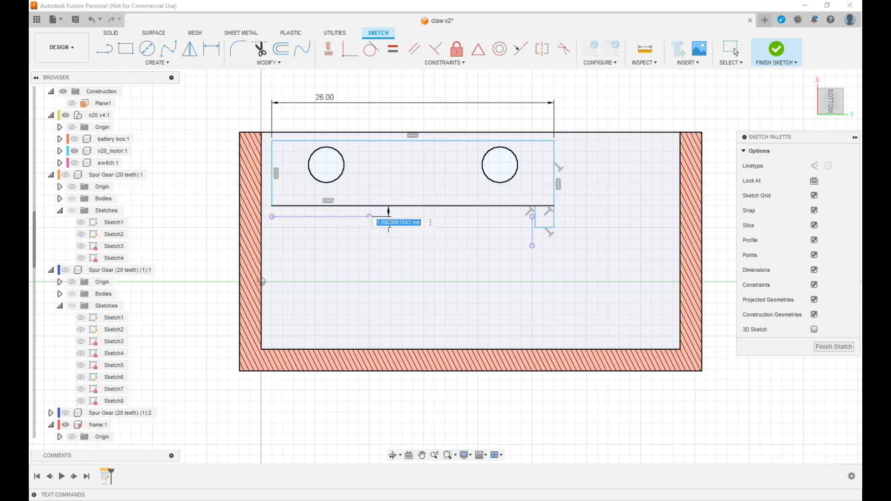
key("BackSpace")
type("2")
key("Return")
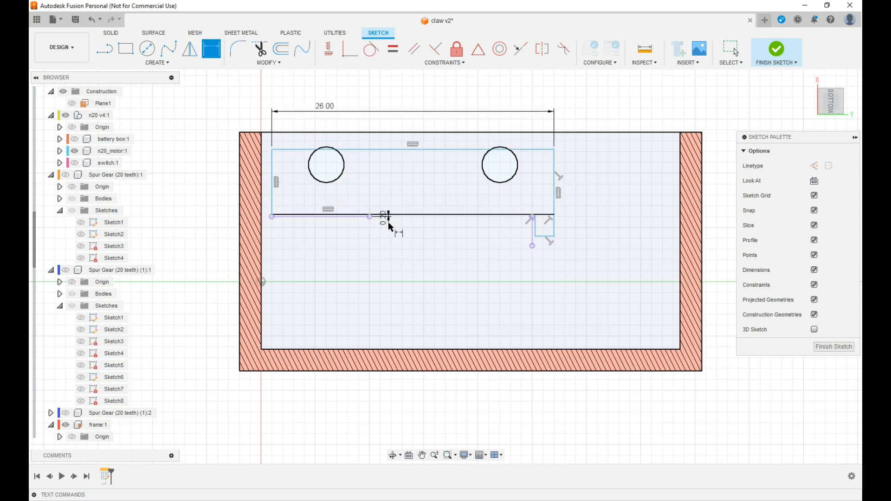
scroll(336, 210, "up", 1)
scroll(336, 210, "up", 1)
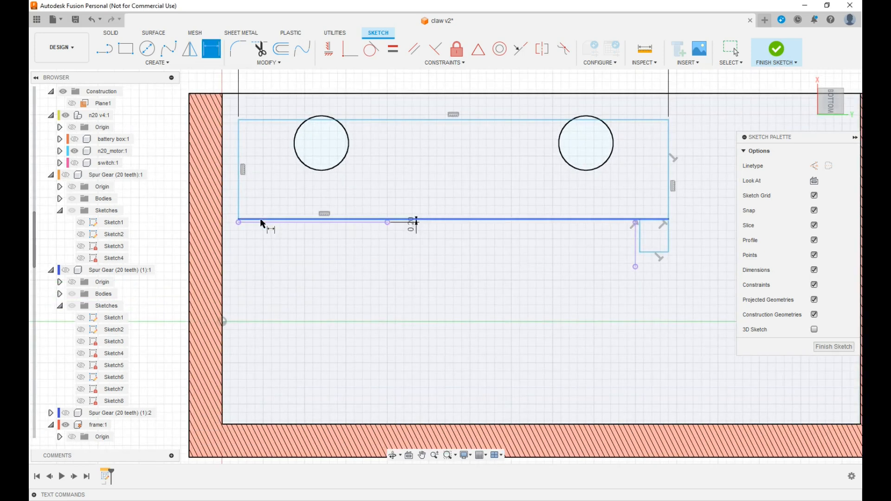
Step: Shift the rectangle's short side past the gearbox edge's end by about 0.6 mm, and enlarge its height to about 7 mm
key("Escape")
left_click_drag(243, 184, 232, 191)
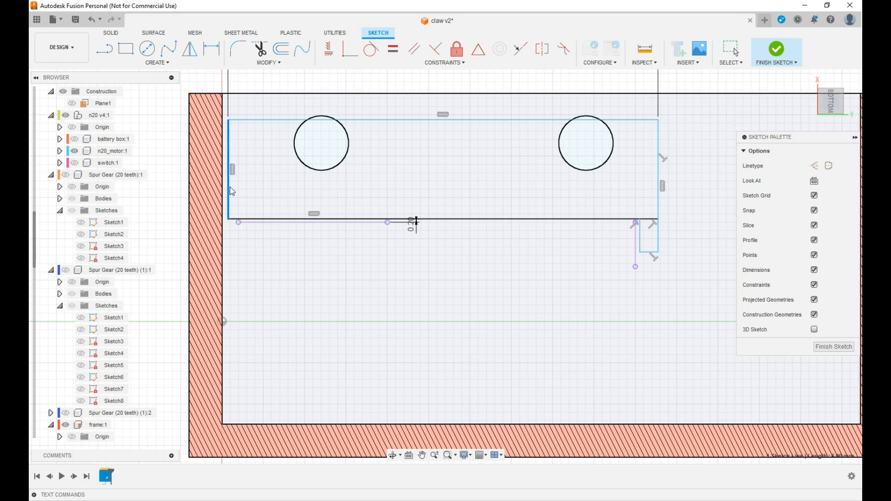
left_click_drag(269, 122, 271, 104)
key("Escape")
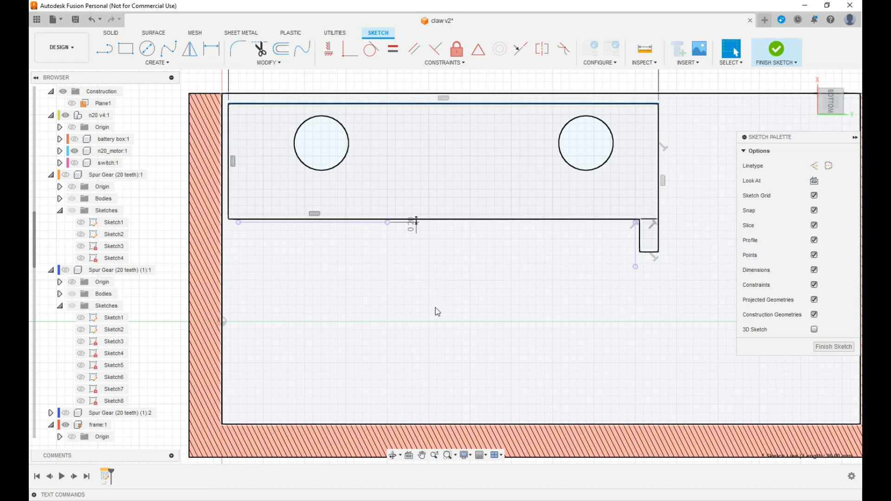
Step: Set the distance from the rectangle's short side to the end point of the projected gearbox edge to 0.6 mm
key("d")
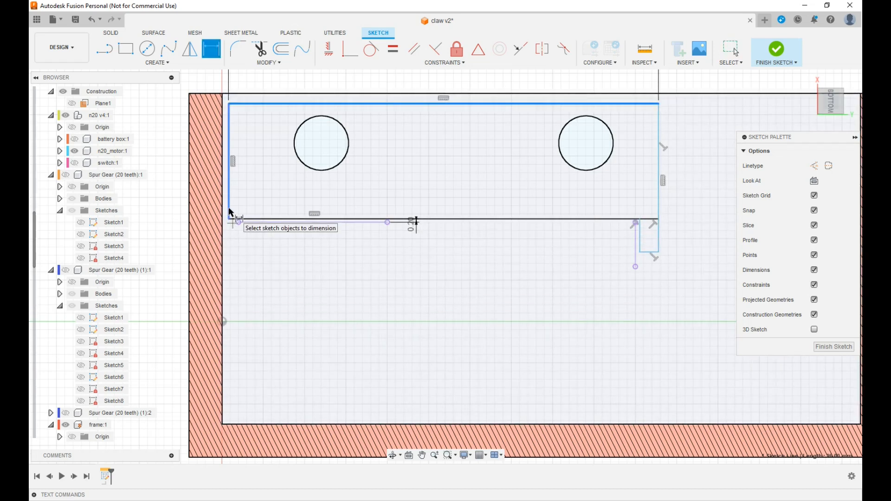
left_click(237, 220)
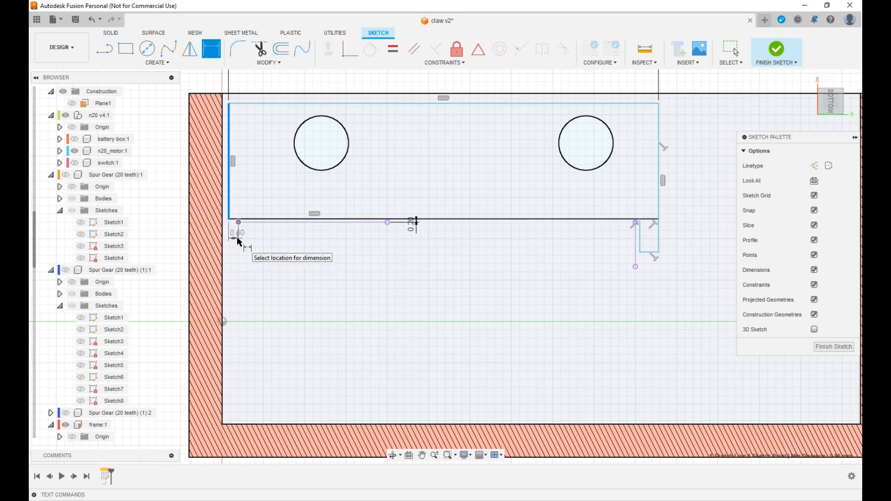
left_click(237, 239)
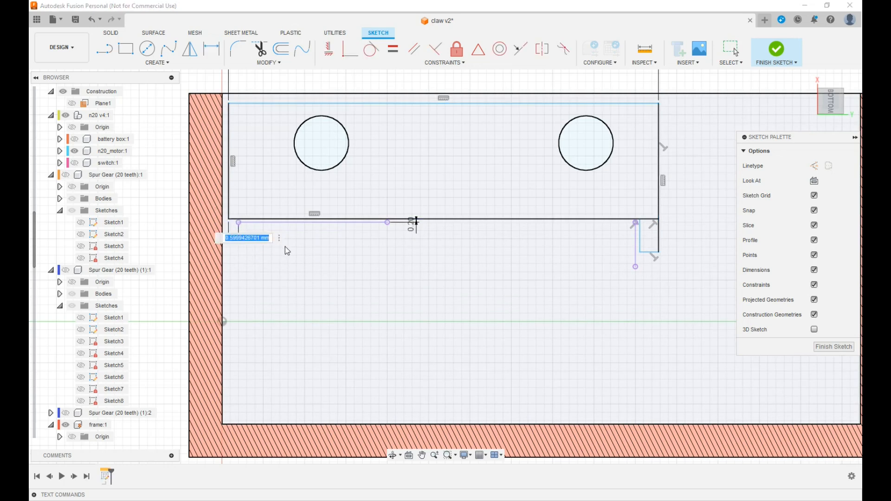
type("0.6")
key("Return")
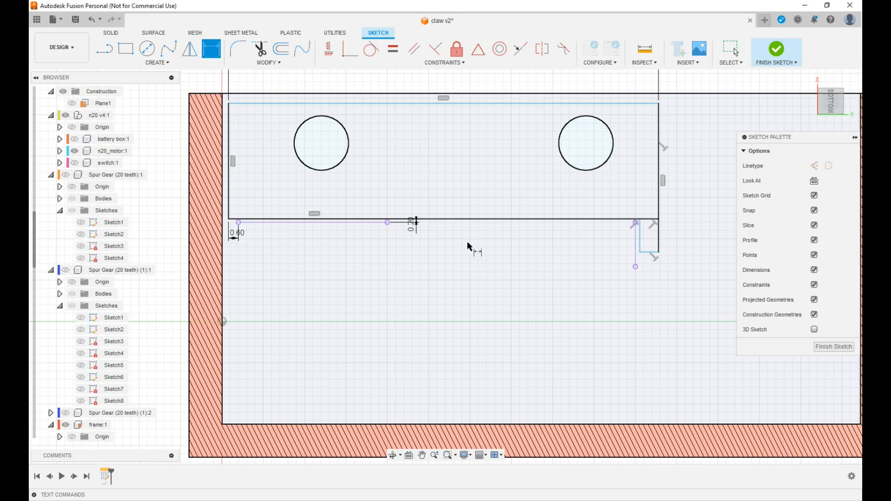
Step: Try dimensioning the rectangle's height between its two long edges, and delete that dimension
left_click(490, 218)
left_click(495, 104)
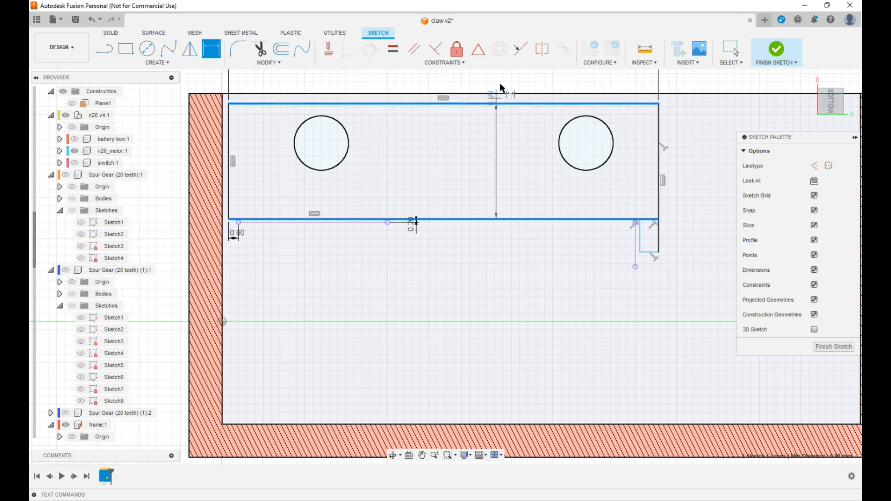
left_click(504, 87)
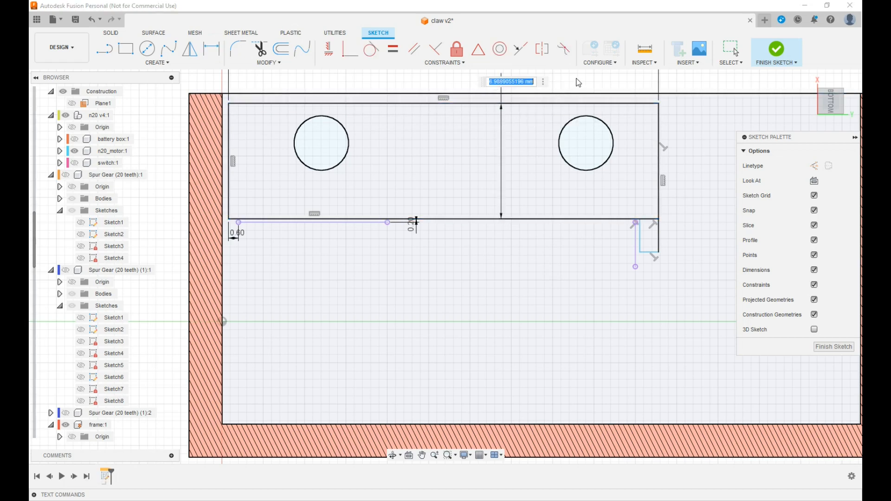
key("Return")
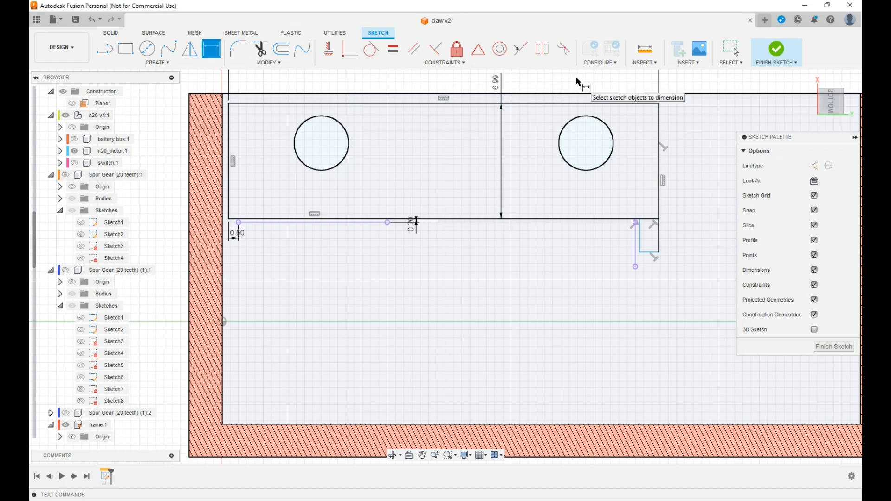
key("Escape")
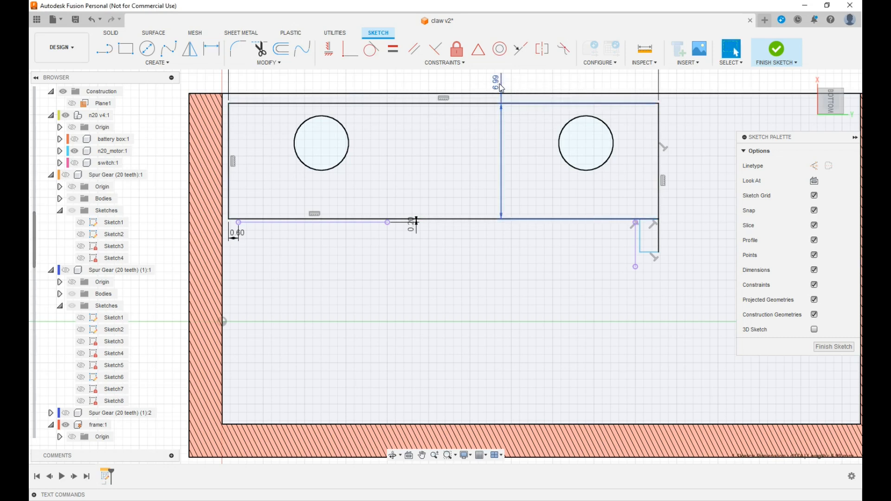
left_click(499, 85)
key("Delete")
Step: Project the frame wall's outer long edge beside the screw holes into the sketch
middle_click_drag(472, 181, 469, 227)
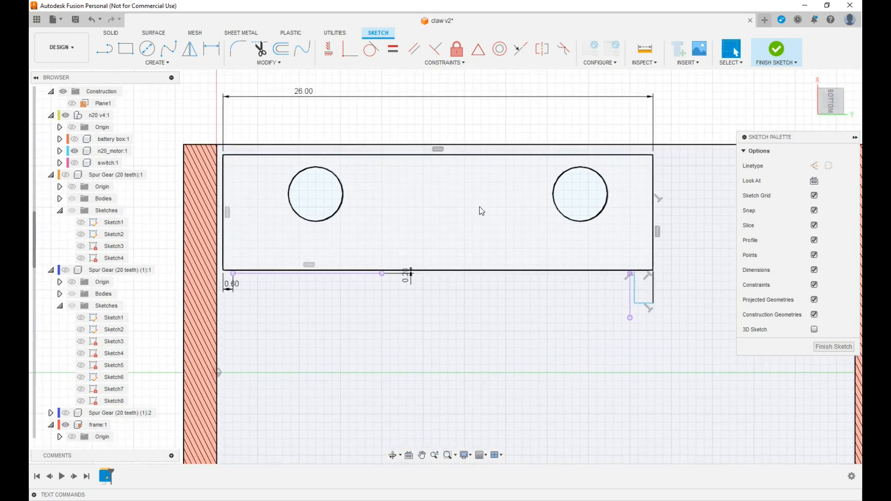
key("p")
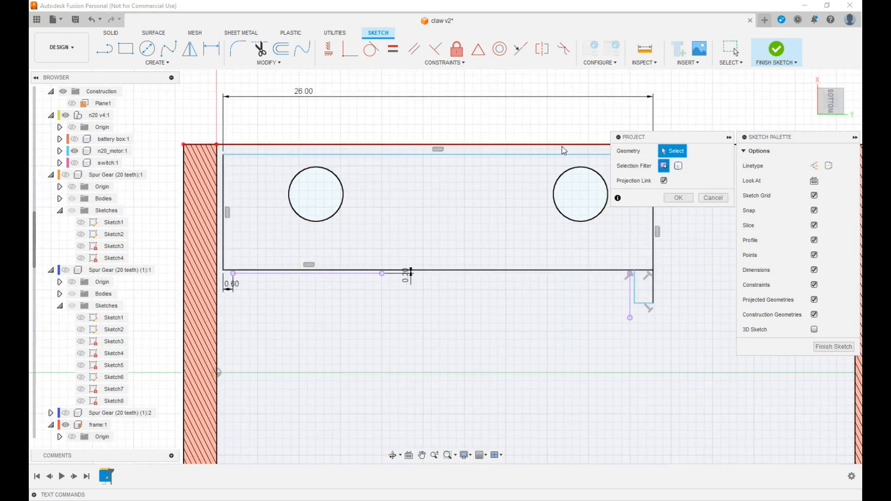
left_click(246, 146)
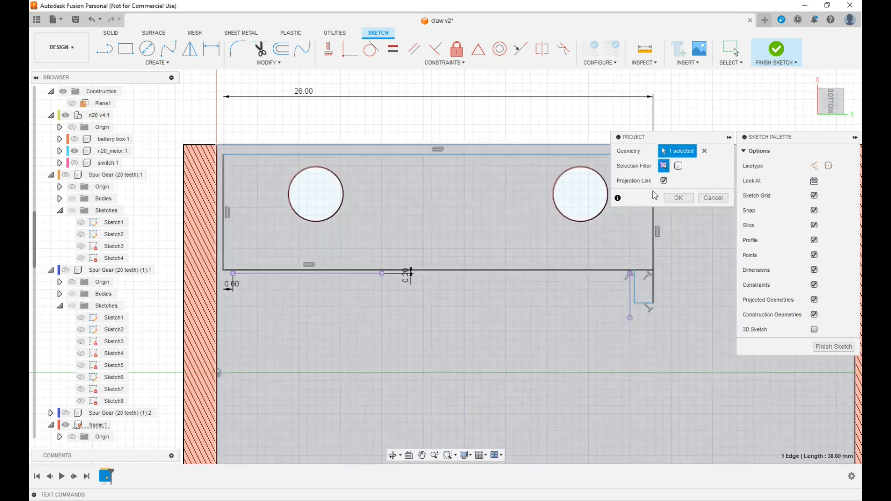
left_click(670, 198)
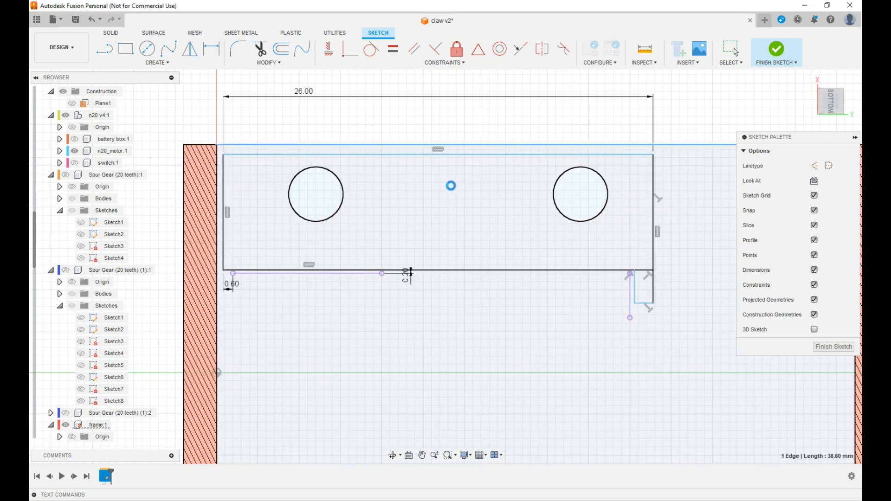
left_click(350, 49)
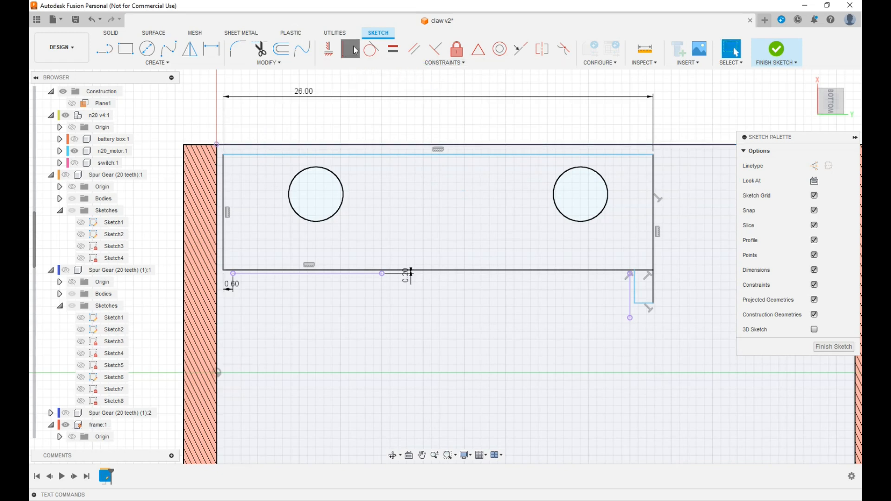
left_click(431, 159)
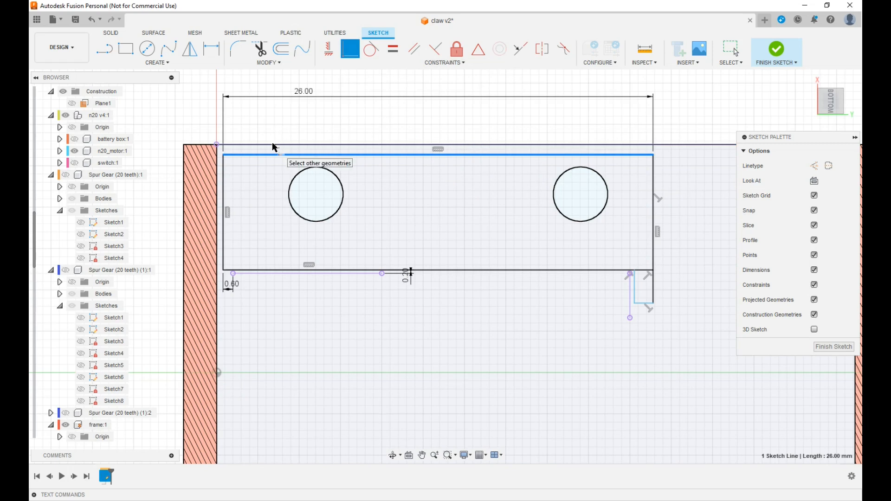
key("Escape")
Step: Move the rectangle's outer long edge past the projected frame wall edge, and align its corner with that edge's end point using a Horizontal/Vertical constraint
left_click_drag(293, 155, 296, 138)
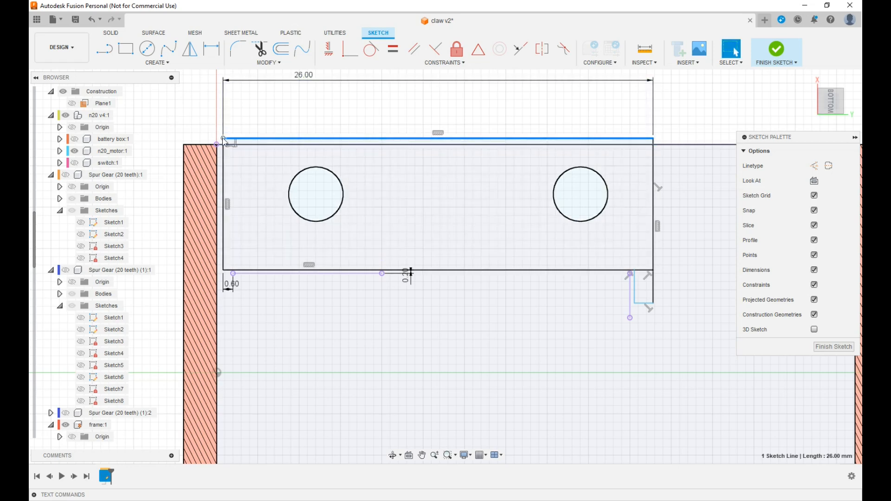
key("Escape")
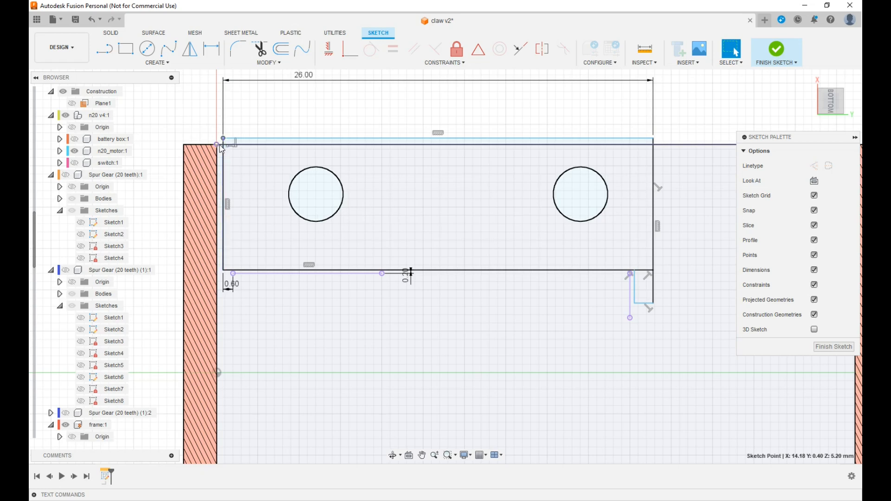
left_click(218, 145, "shift")
right_click(219, 144)
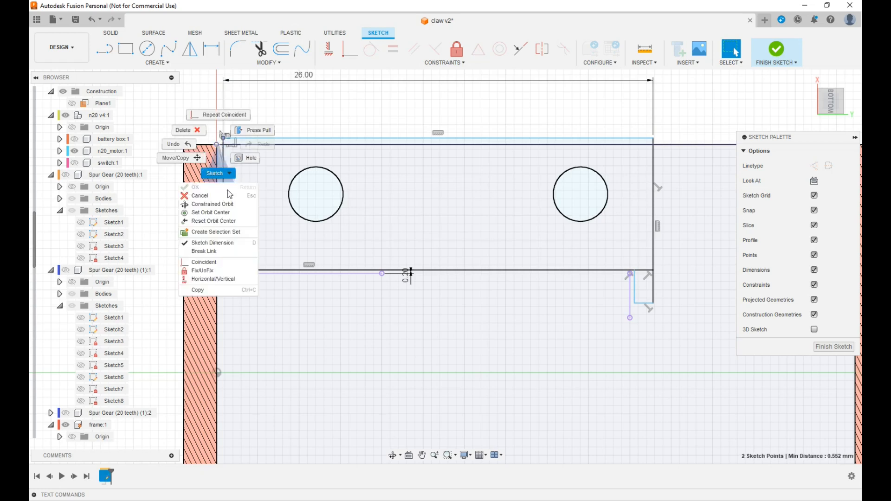
left_click(215, 278)
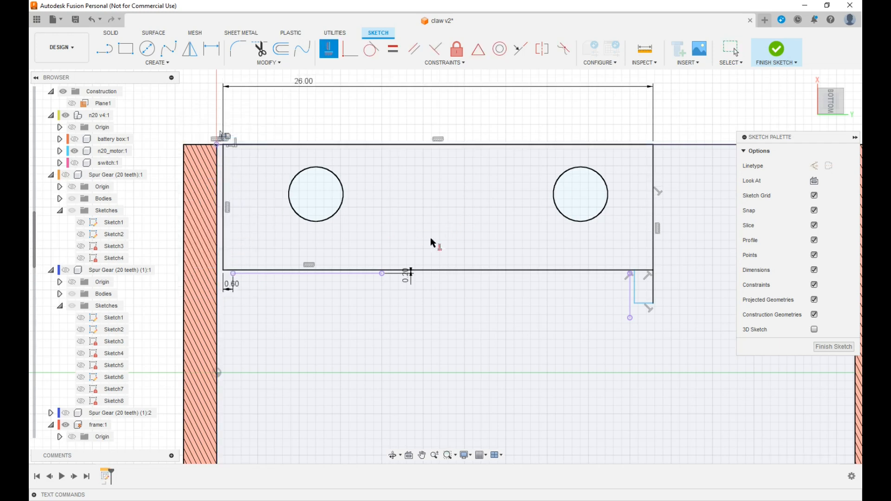
key("Escape")
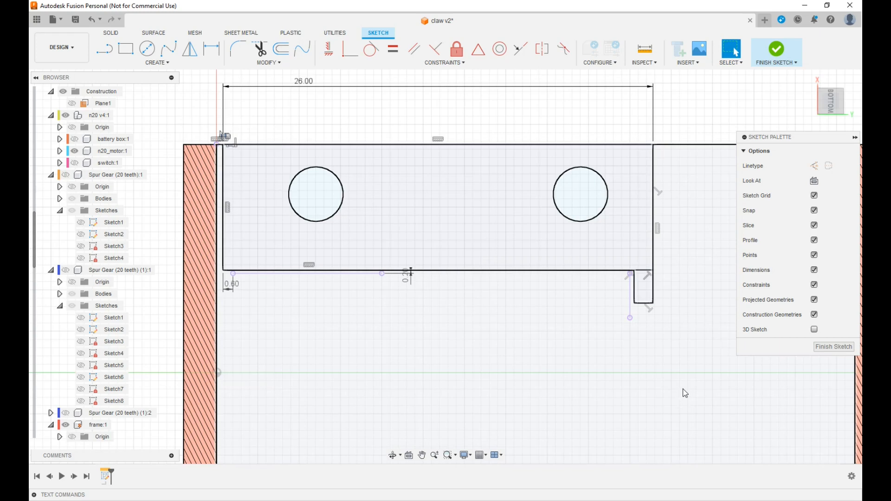
Step: Set the gap between the projected motor edge and the small tab's inner edge to 0.4 mm
key("d")
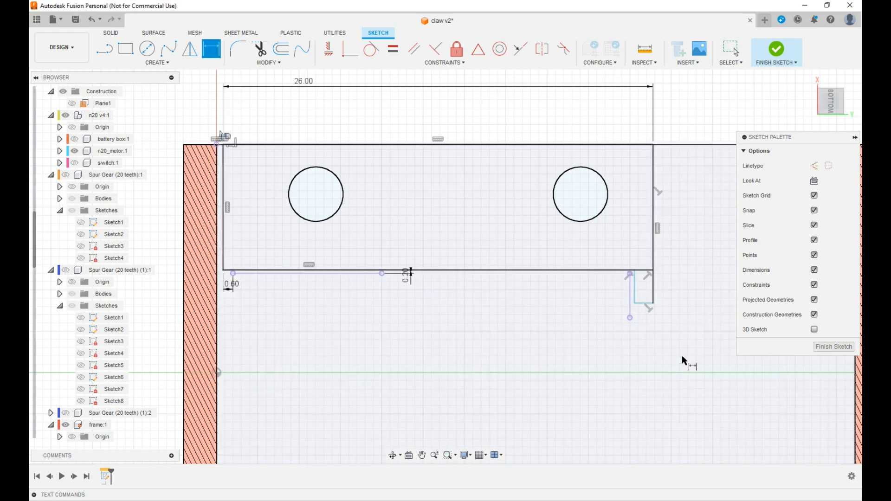
left_click(632, 297)
left_click(636, 298)
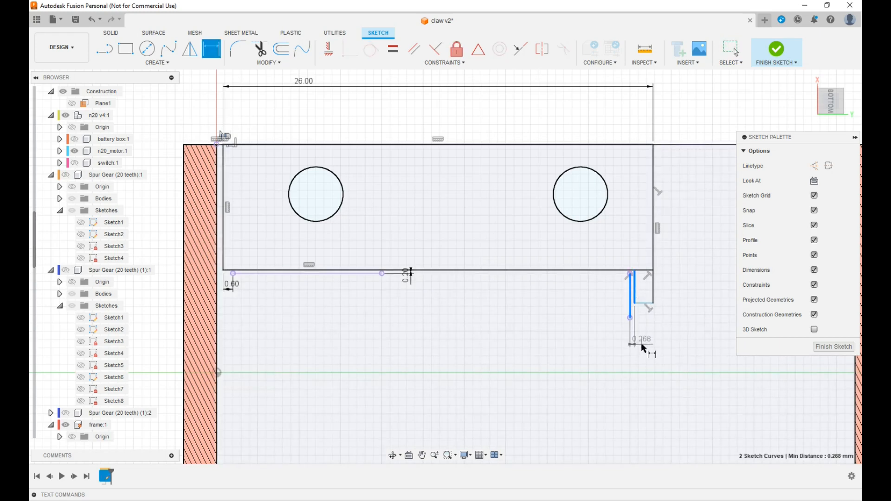
left_click(644, 349)
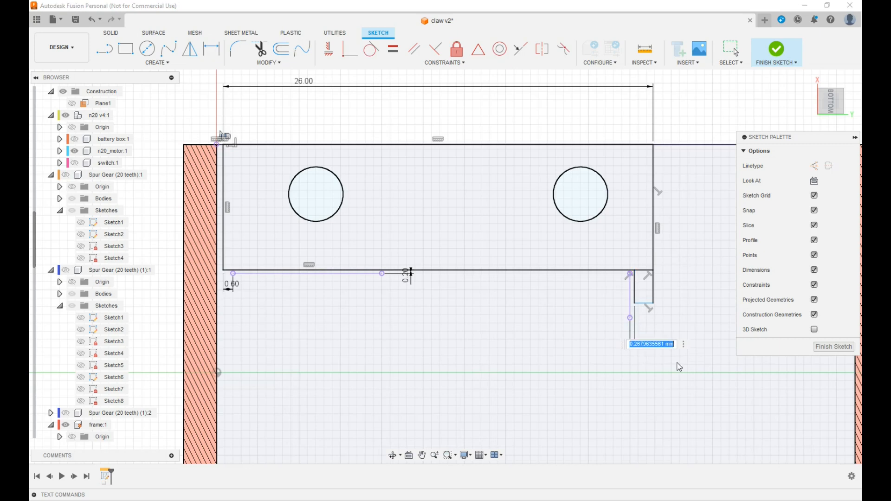
key("BackSpace")
key("Return")
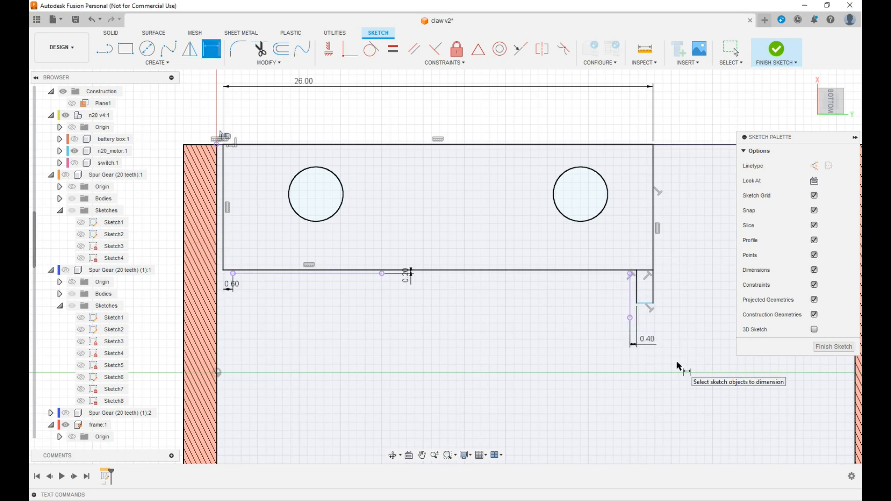
Step: Set the length of the small tab below the rectangle to 4 mm
left_click(638, 293)
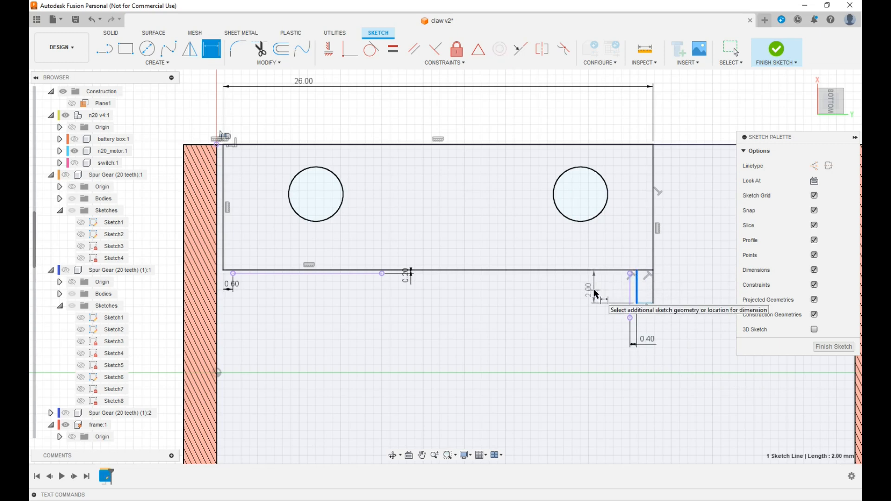
left_click(595, 294)
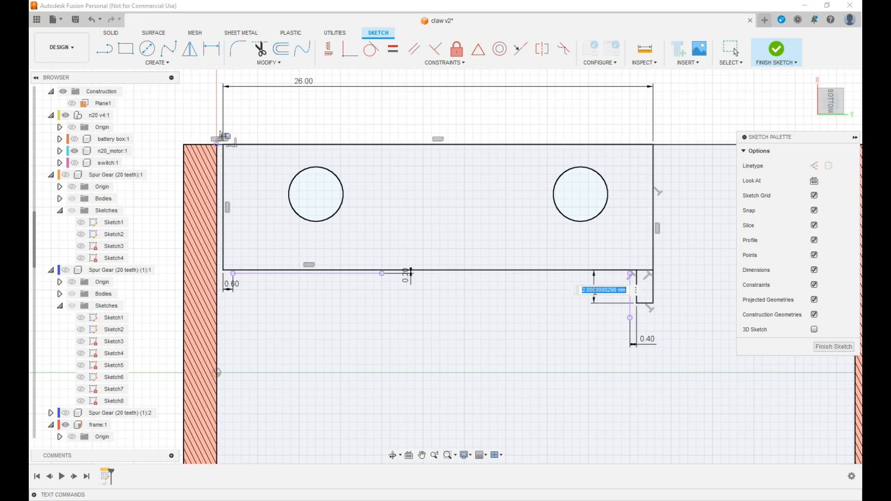
type("4")
key("Return")
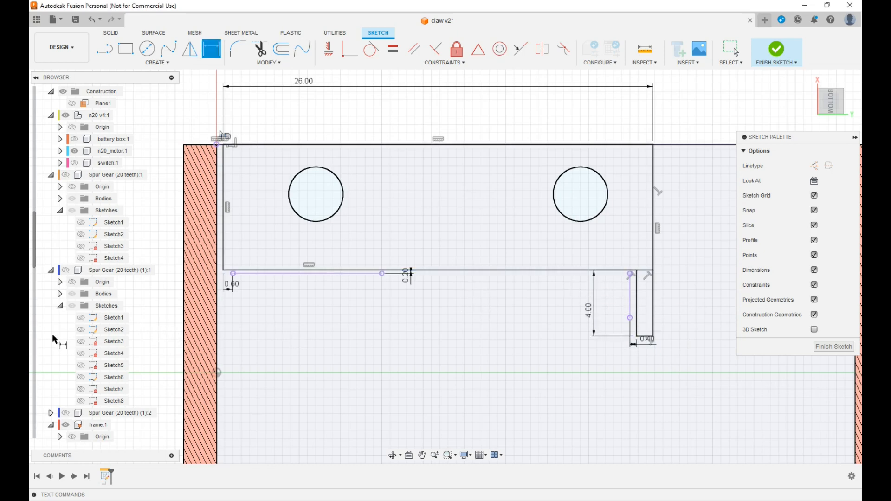
Step: Expand the Sketches folder of the motor_clamp component in the browser to check its sketch
scroll(54, 340, "down", 8)
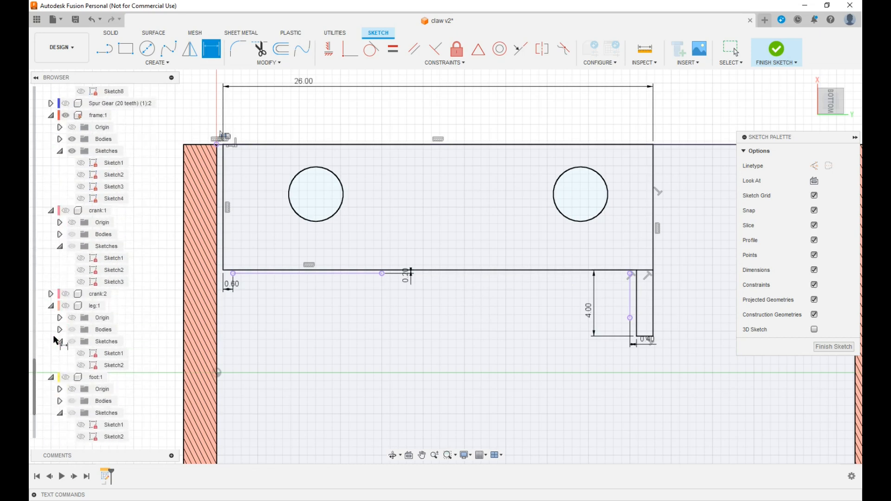
scroll(54, 340, "down", 1)
left_click(50, 437)
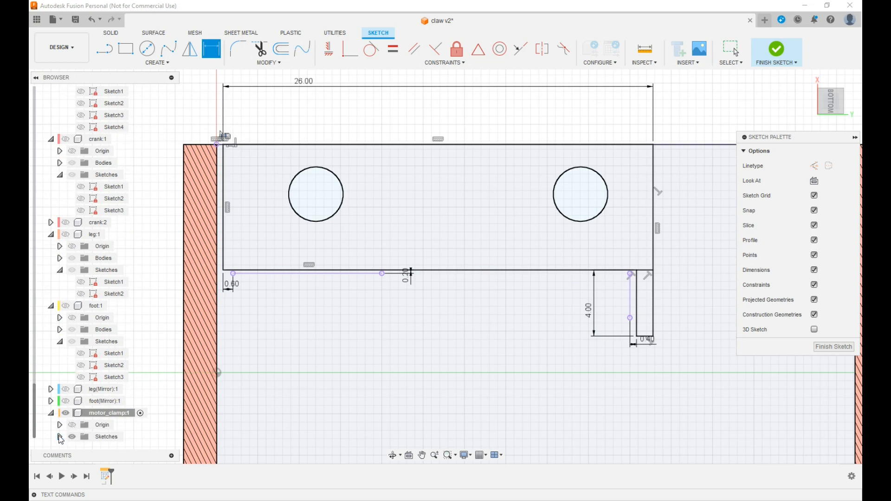
left_click(59, 437)
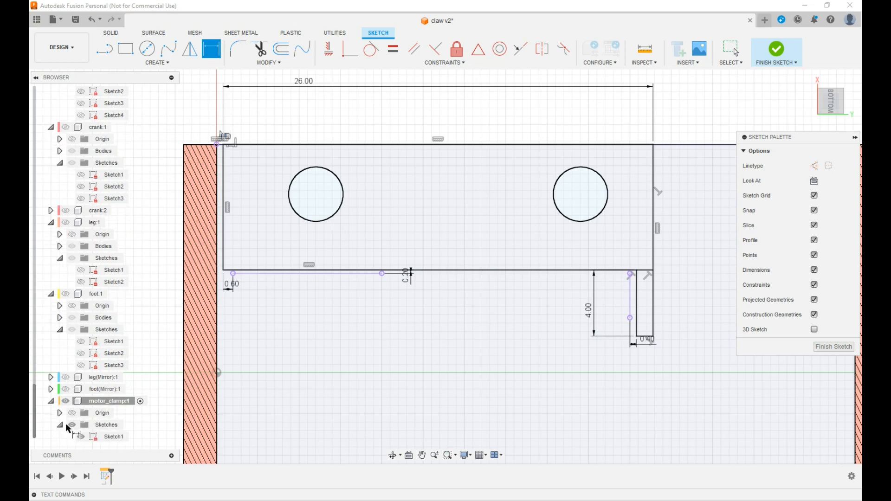
Step: Finish the sketch and extrude the motor clamp's rectangular profile with its two holes 10.4 mm down through the frame's motor bay
left_click(800, 52)
left_click_drag(829, 108, 828, 134)
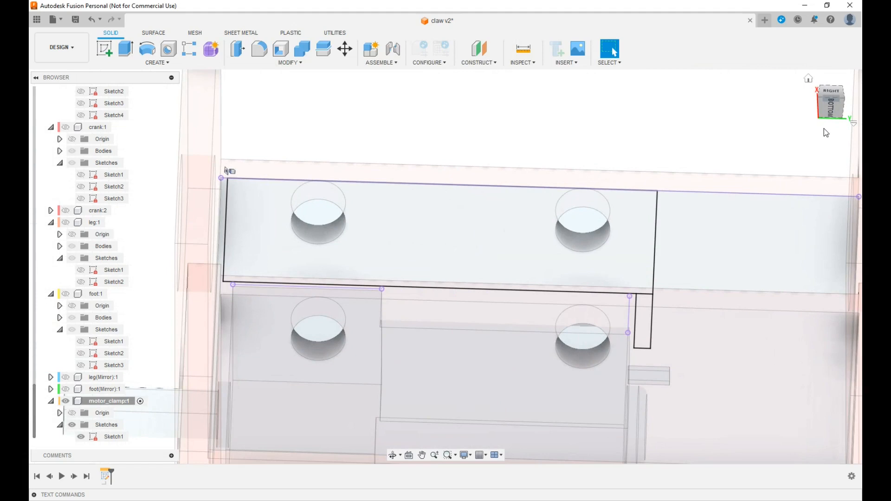
key("e")
left_click(529, 225)
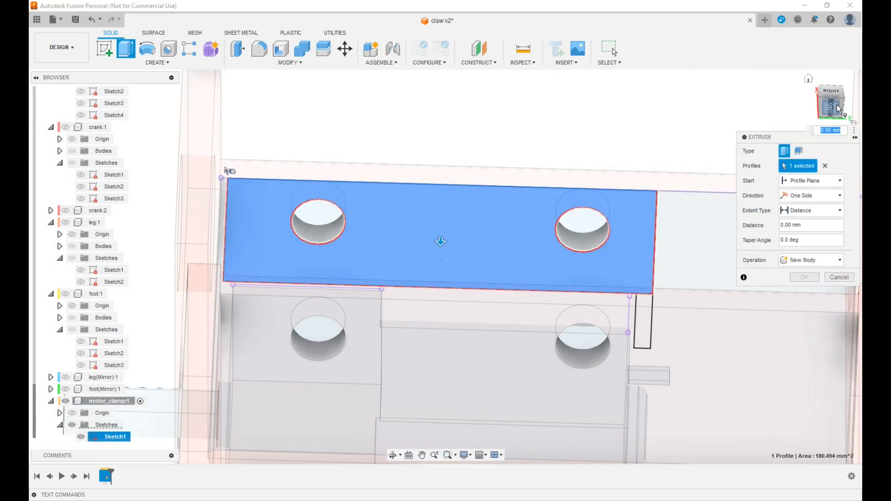
left_click_drag(830, 107, 810, 141)
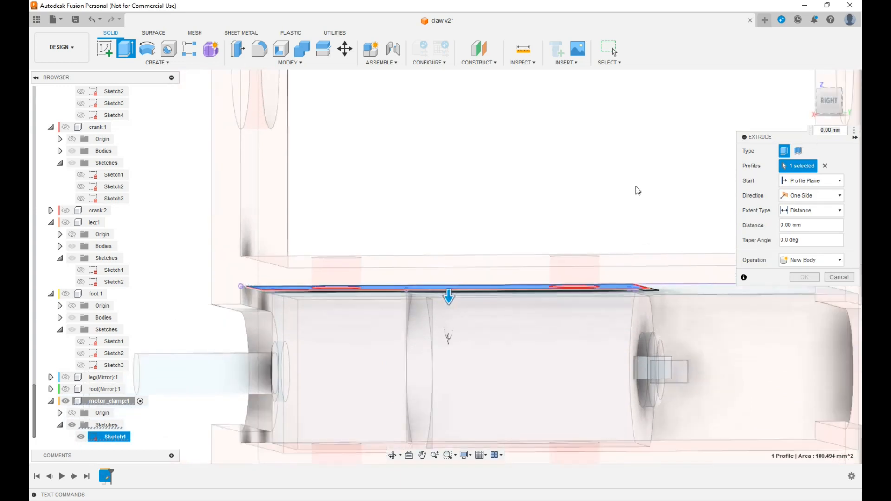
left_click_drag(833, 121, 833, 122)
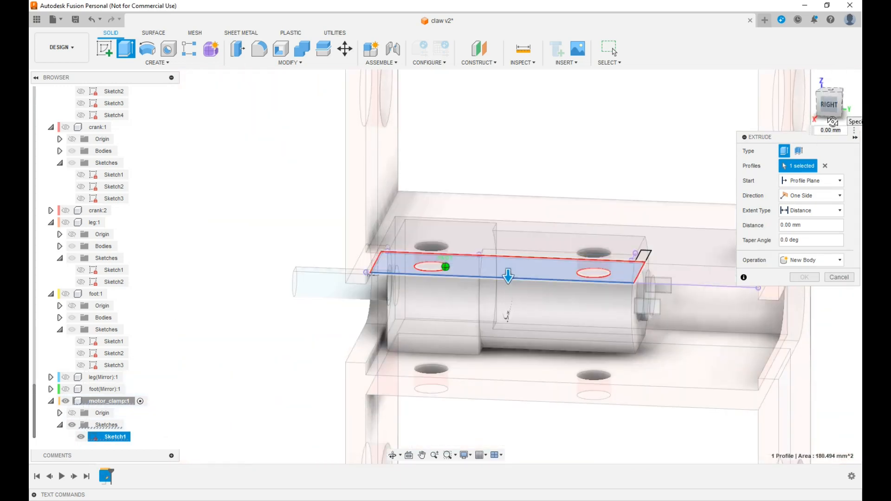
left_click(500, 366)
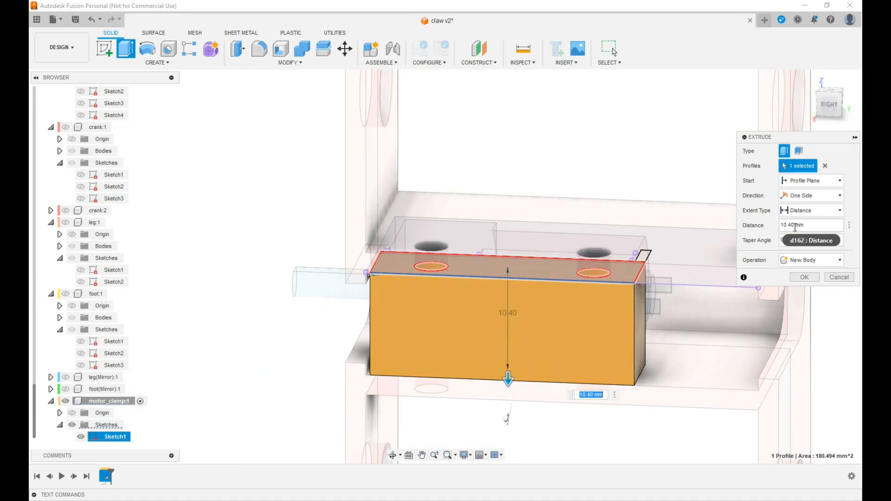
Step: Extend the clamp extrusion to the frame's opposite inner face with a -0.4 mm offset, as a new body
left_click(842, 212)
left_click(808, 236)
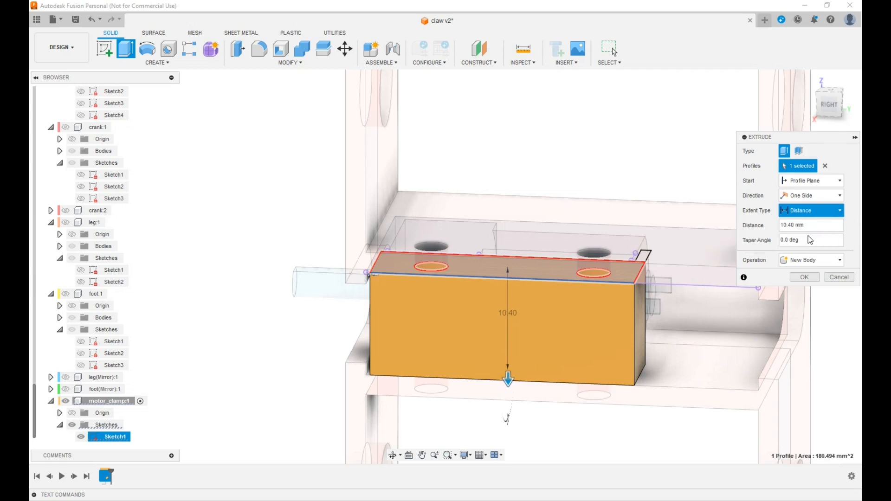
left_click(702, 375)
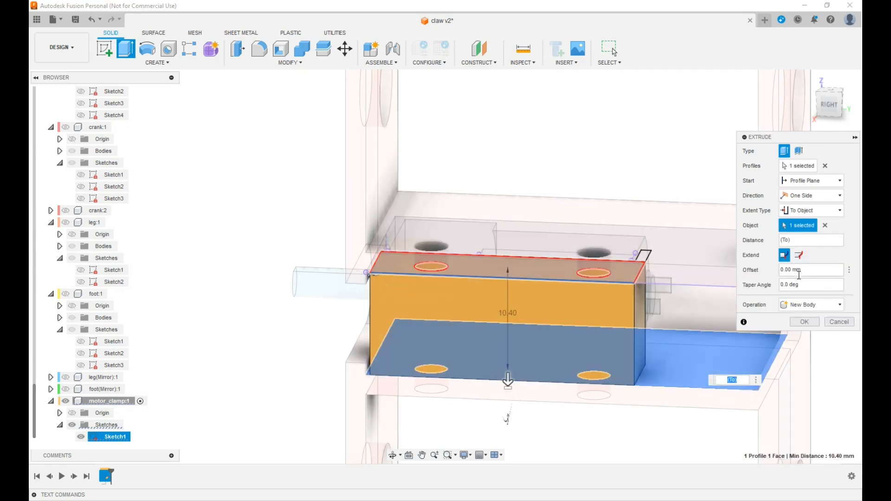
left_click(790, 269)
type("-")
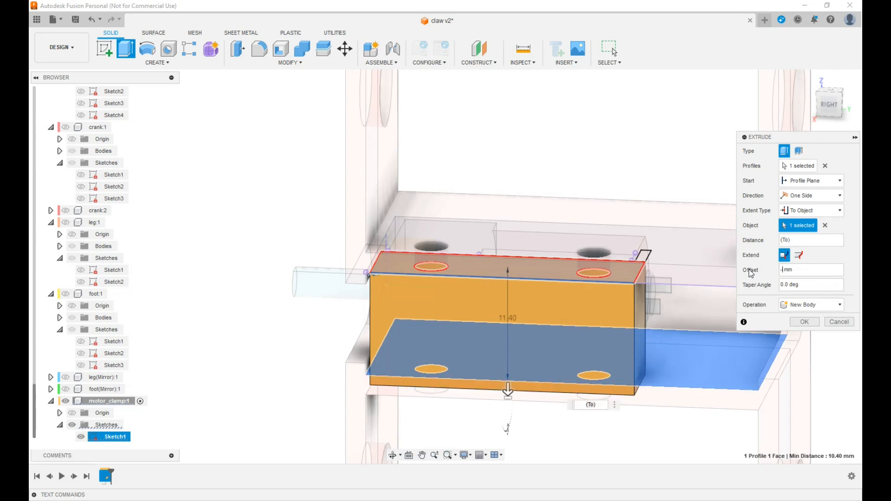
type(".4")
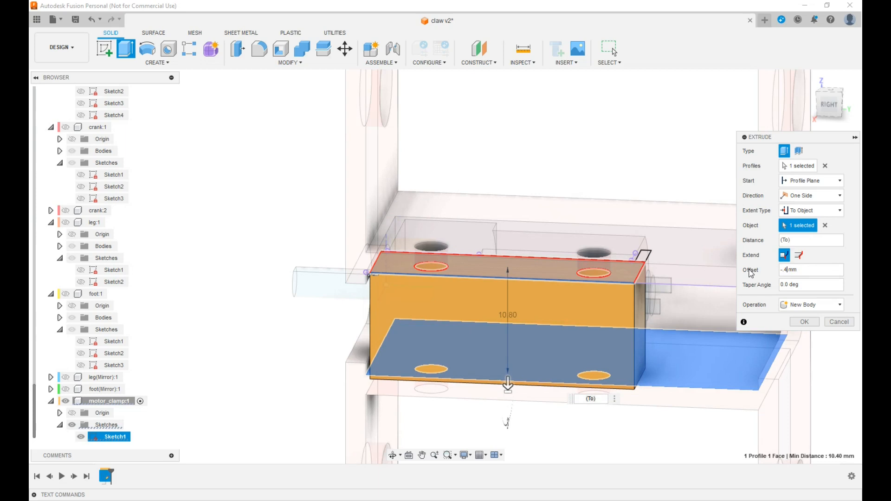
key("Return")
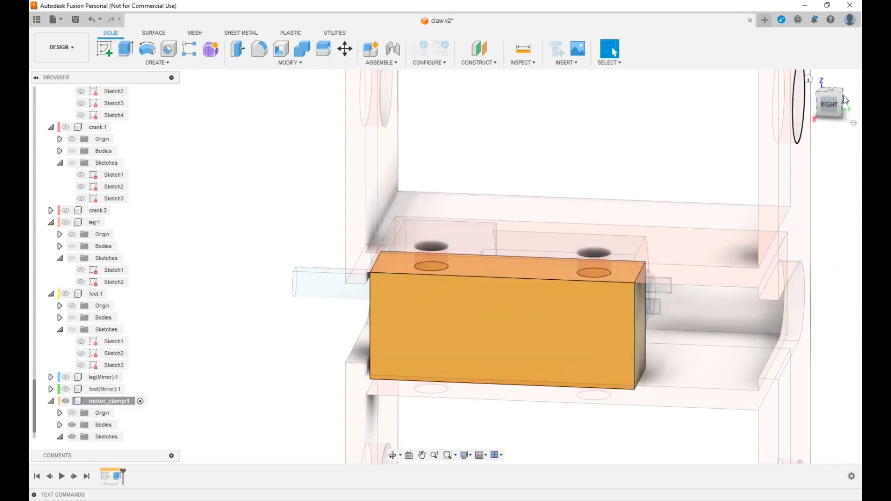
Step: Activate the top-level claw v2 component to see the clamp together with the whole frame
mouse_move(835, 107)
left_mouse_down()
mouse_move(831, 74)
mouse_move(834, 87)
left_mouse_up()
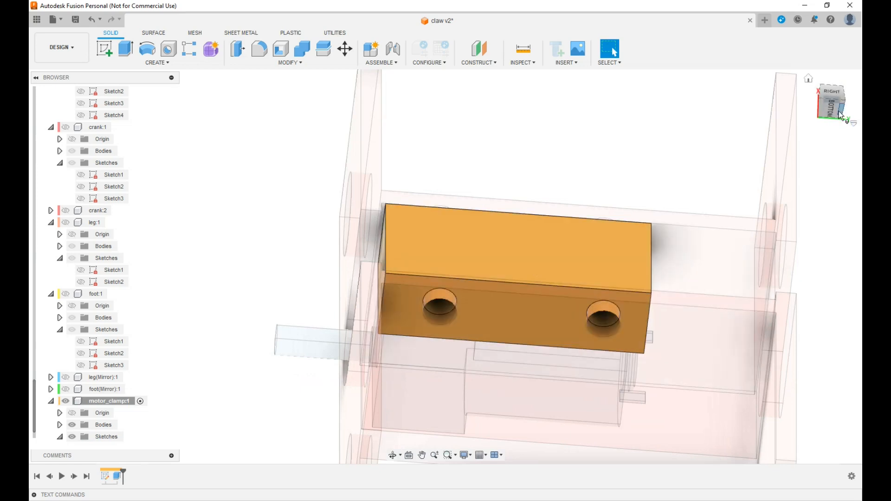
scroll(47, 113, "up", 10)
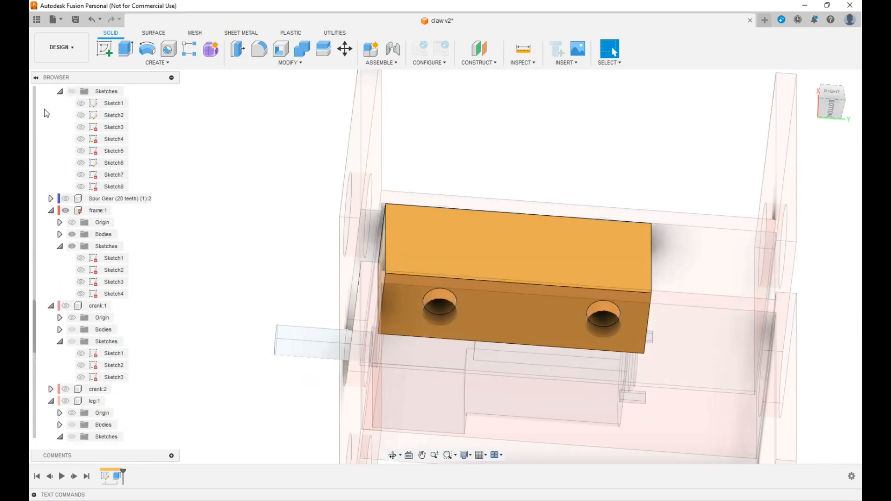
scroll(47, 115, "up", 10)
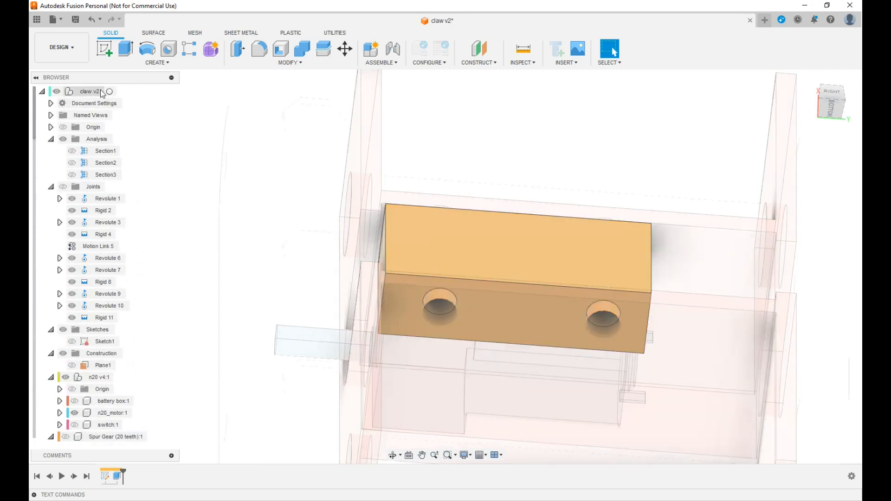
left_click(109, 91)
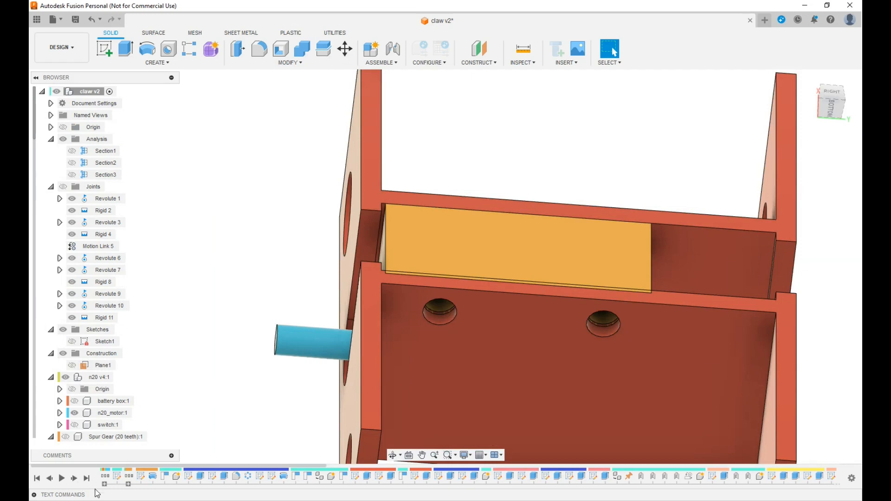
scroll(283, 293, "down", 3)
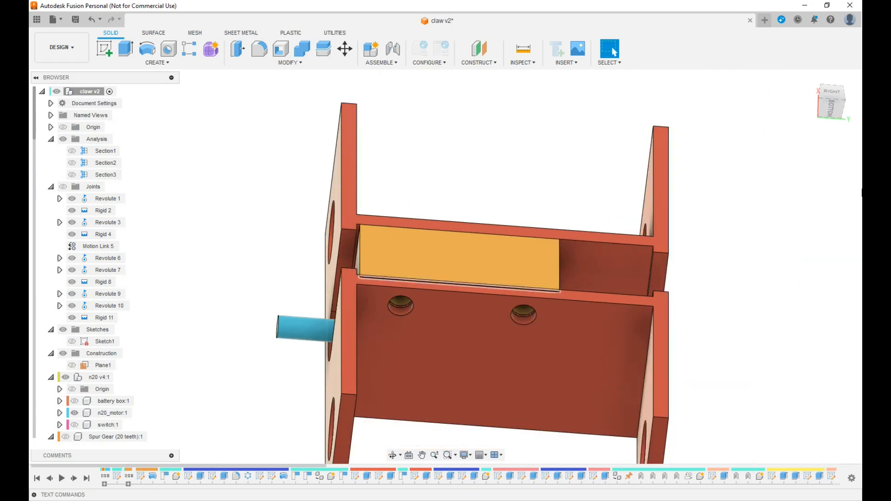
mouse_move(831, 110)
left_mouse_down()
mouse_move(828, 127)
mouse_move(807, 79)
left_mouse_up()
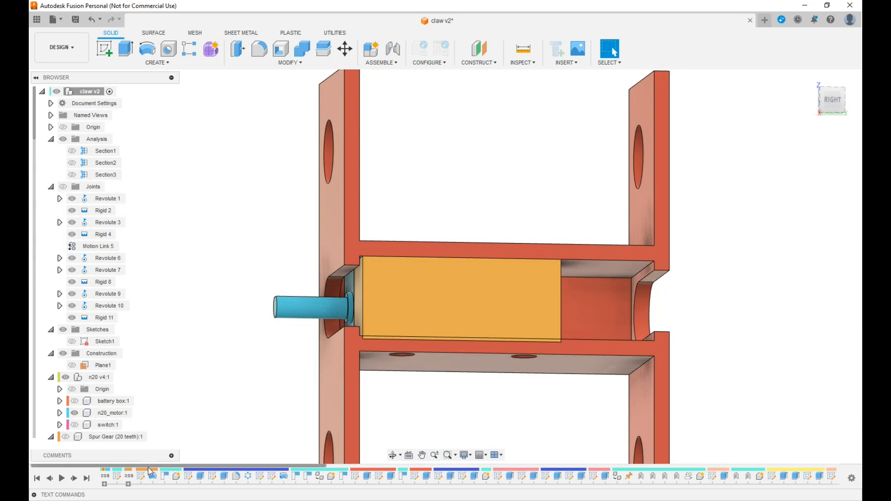
Step: Edit the clamp's extrusion and set its offset from the target face to 0.4 mm
left_click_drag(150, 467, 683, 466)
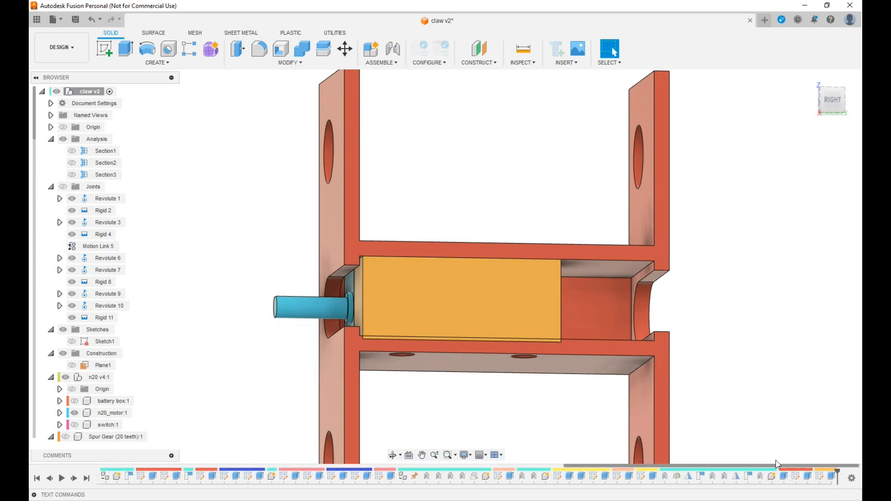
double_click(832, 477)
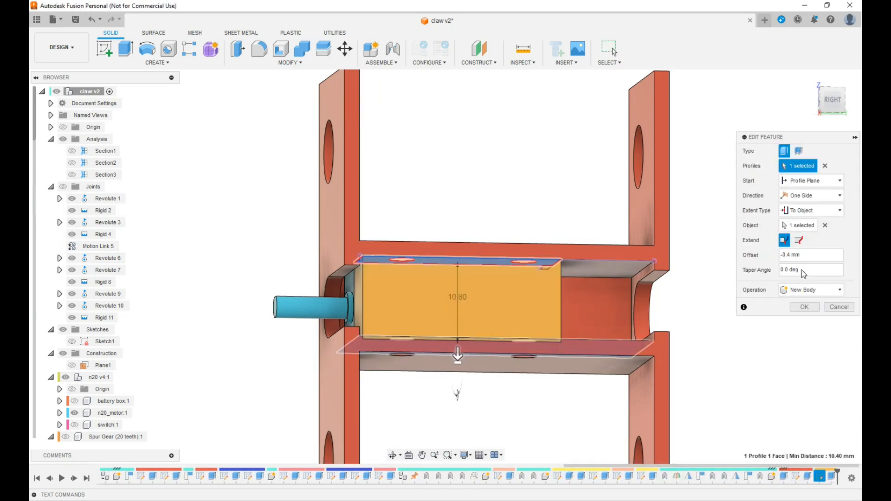
left_click(793, 255)
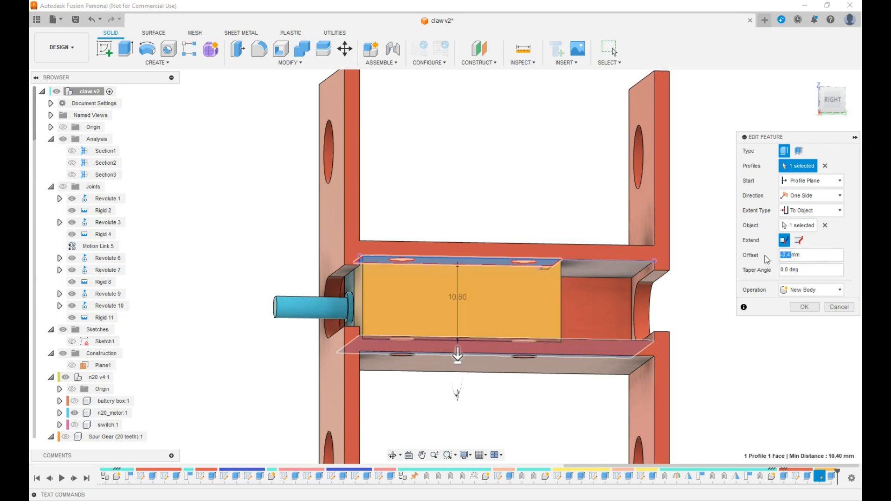
key("BackSpace")
type(".4")
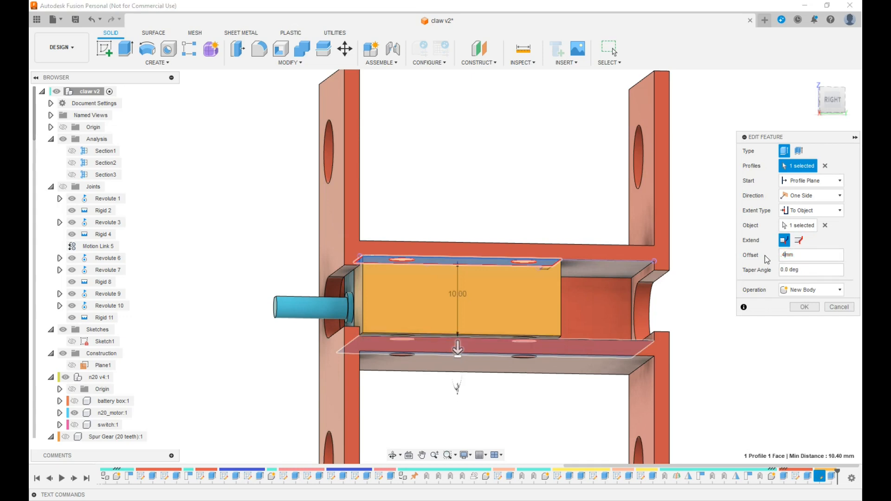
left_click(808, 307)
Step: Create a section analysis parallel to the underside of the frame's lower plate at -4 mm, cutting through the clamp and motor
scroll(547, 336, "up", 2)
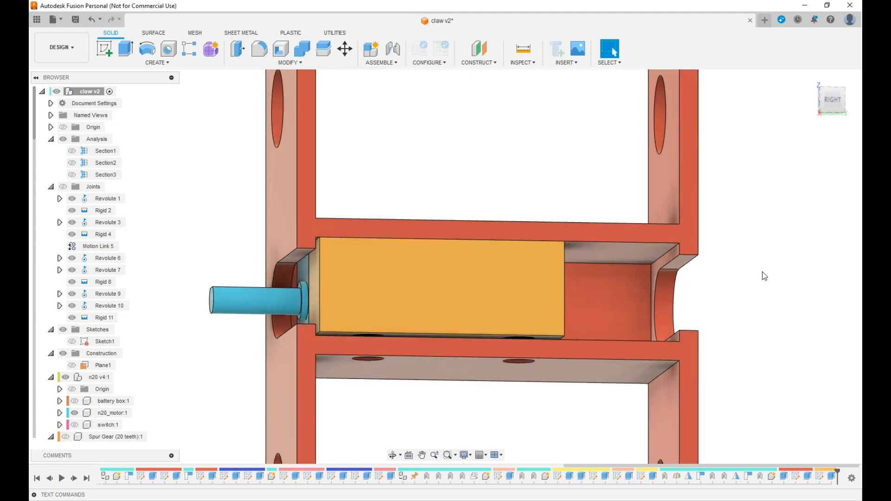
left_click_drag(810, 105, 772, 88)
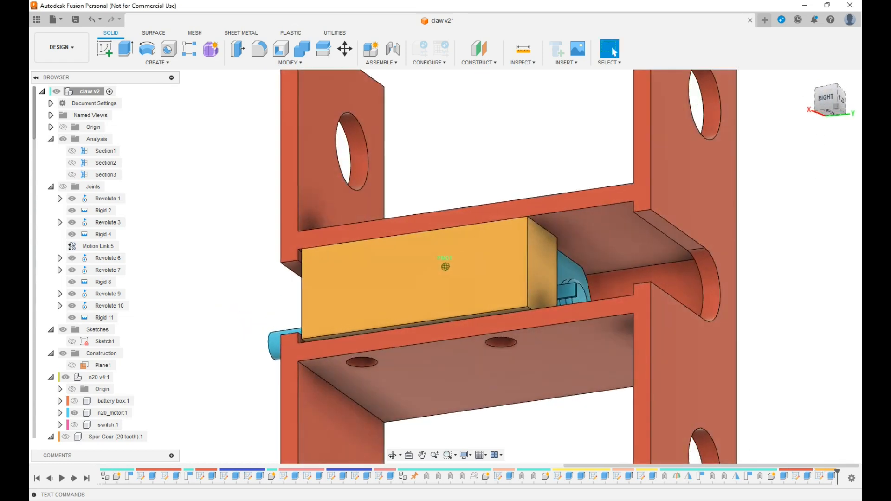
left_click(469, 364)
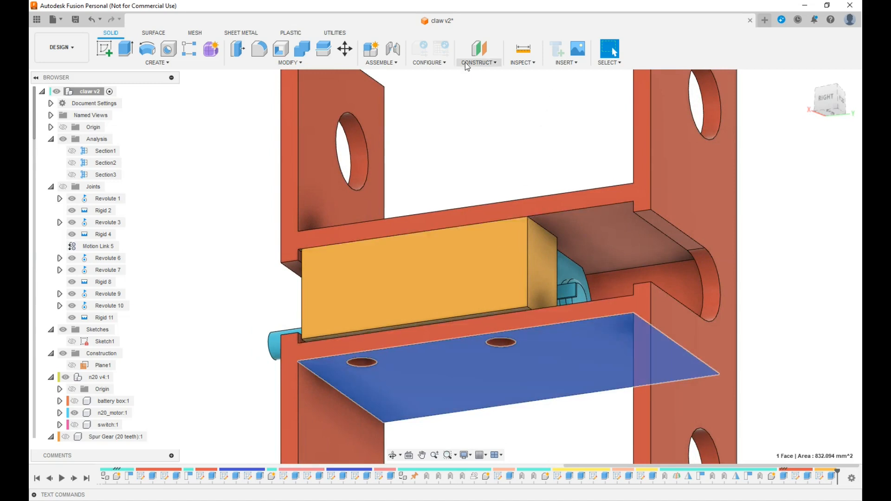
left_click(523, 64)
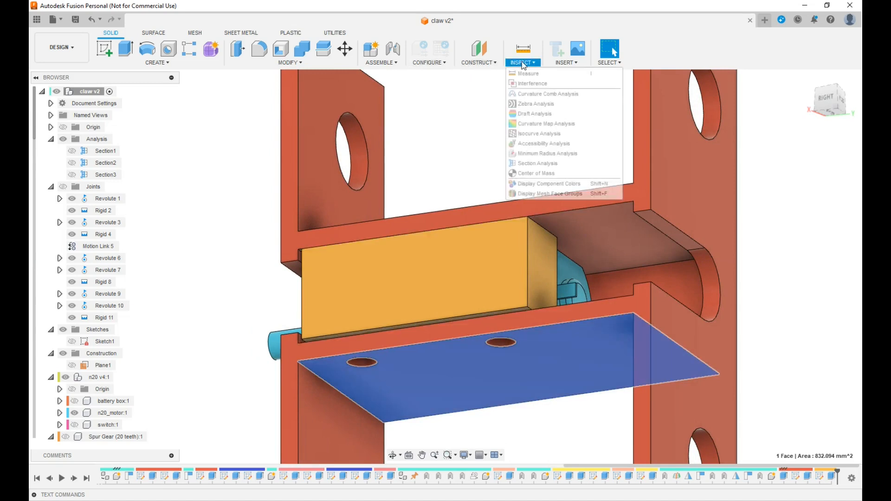
left_click(535, 165)
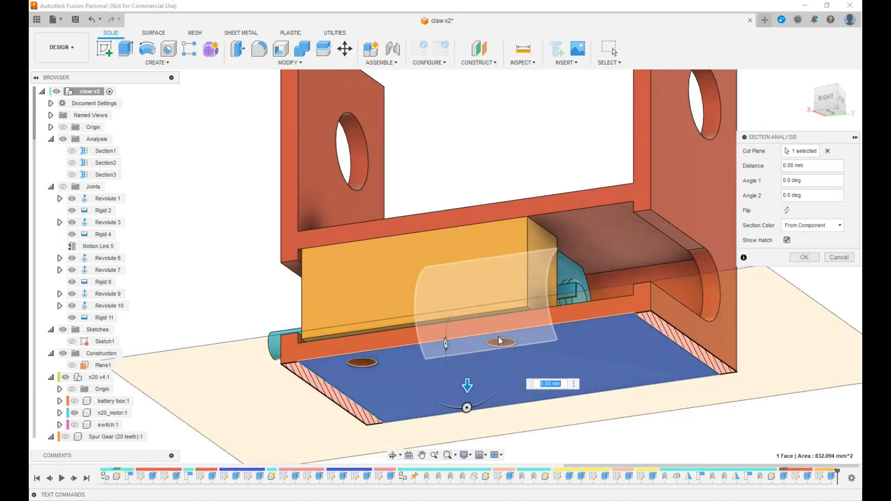
left_click_drag(467, 386, 468, 349)
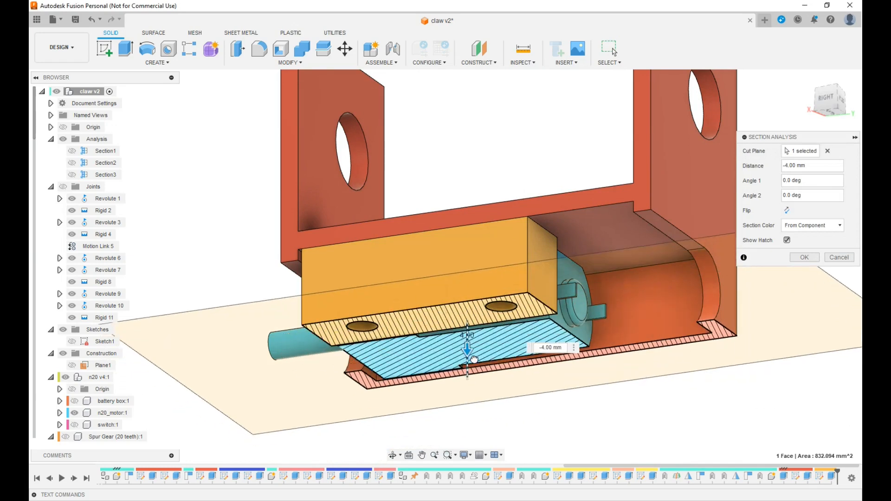
left_click_drag(820, 95, 812, 63)
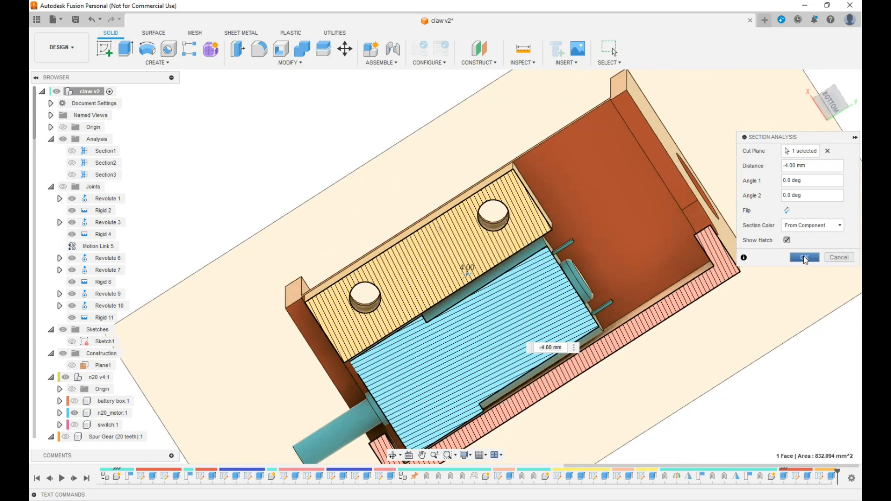
left_click(805, 258)
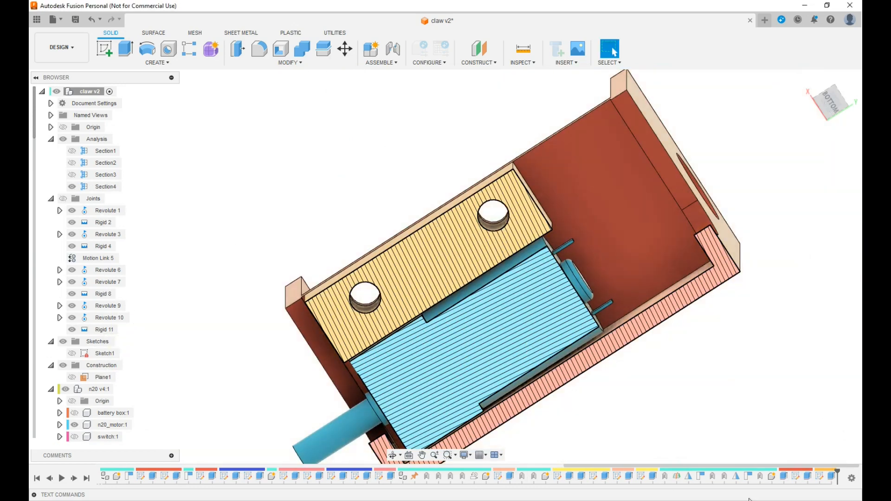
Step: Add the narrow tab profile behind the motor to the clamp's extrusion
double_click(820, 476)
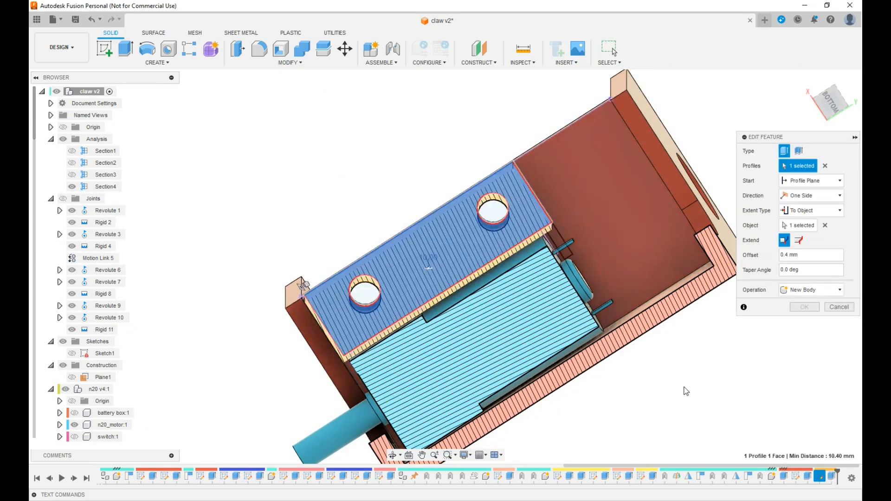
left_click(559, 249)
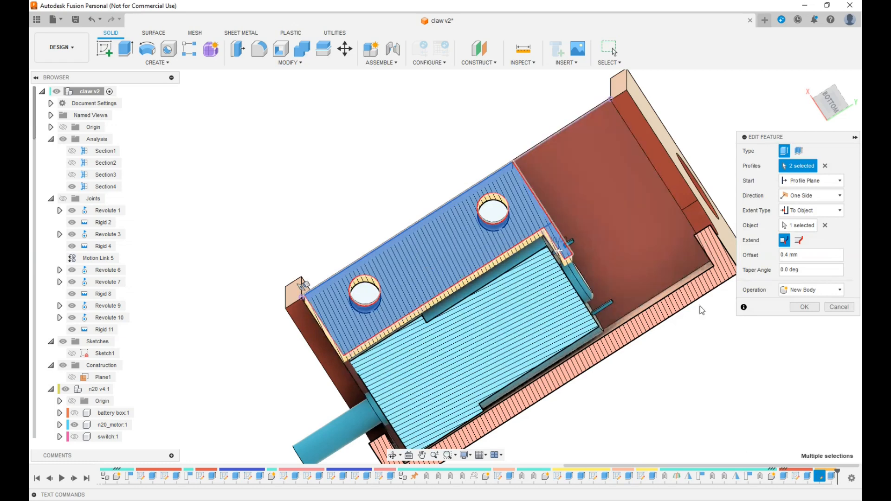
mouse_move(832, 100)
left_mouse_down()
mouse_move(821, 125)
mouse_move(827, 109)
left_mouse_up()
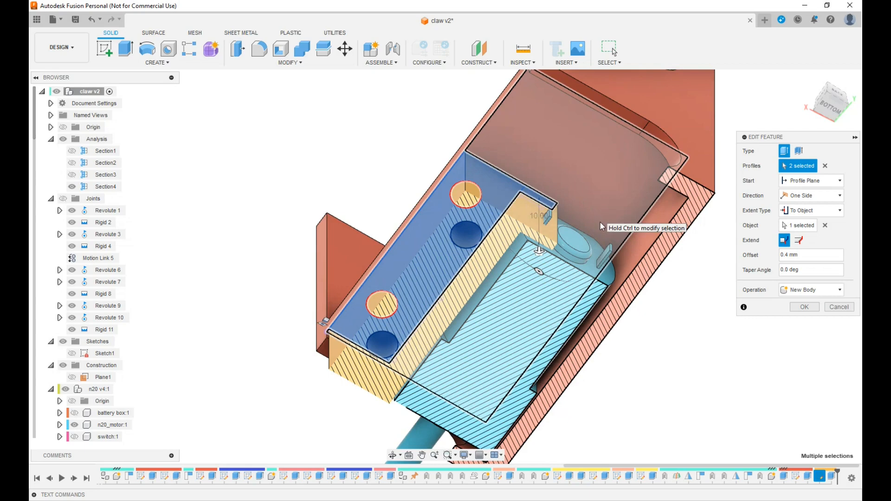
left_click(834, 306)
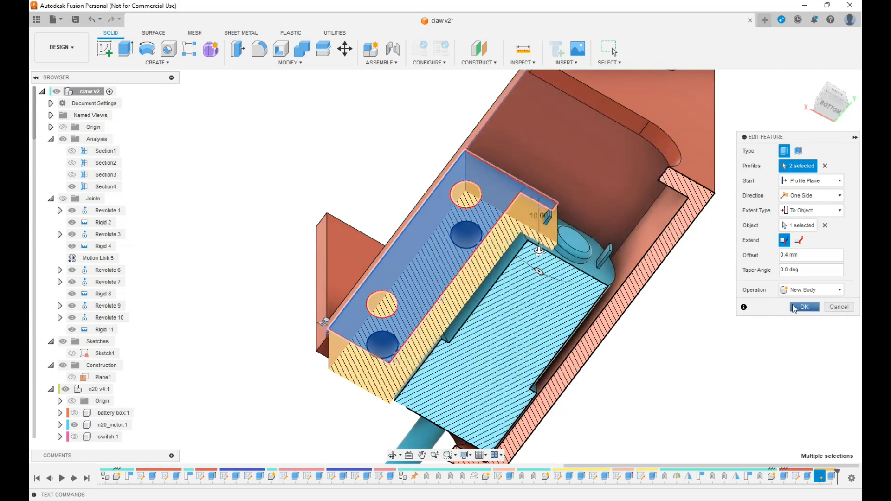
Step: Open the motor clamp's sketch for editing and select the length dimension of the narrow tab behind the motor
double_click(812, 482)
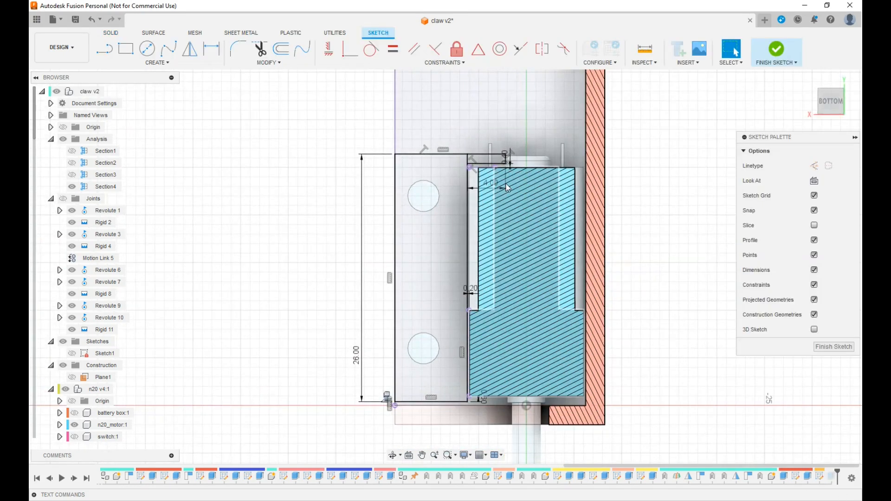
scroll(501, 187, "up", 3)
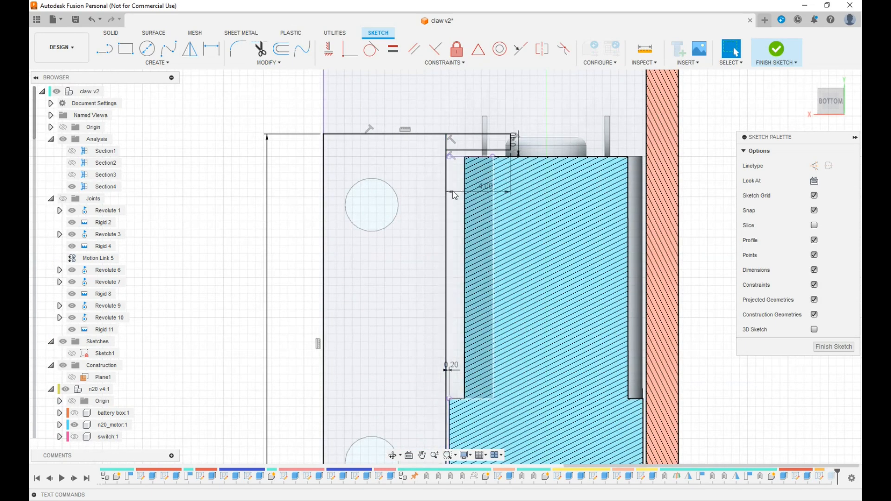
left_click(483, 189)
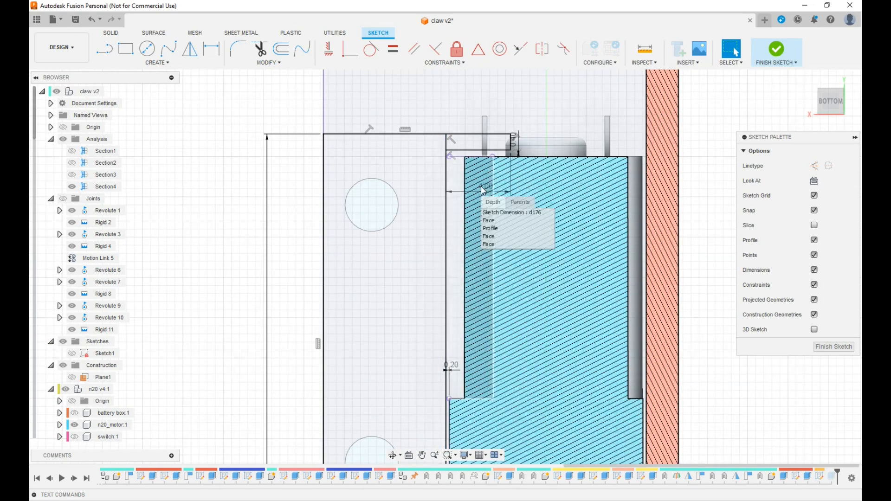
left_click(494, 213)
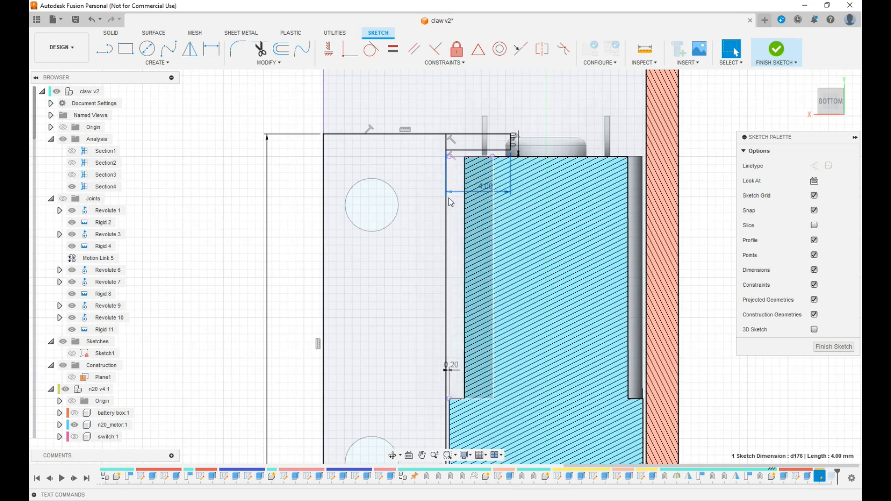
key("Escape")
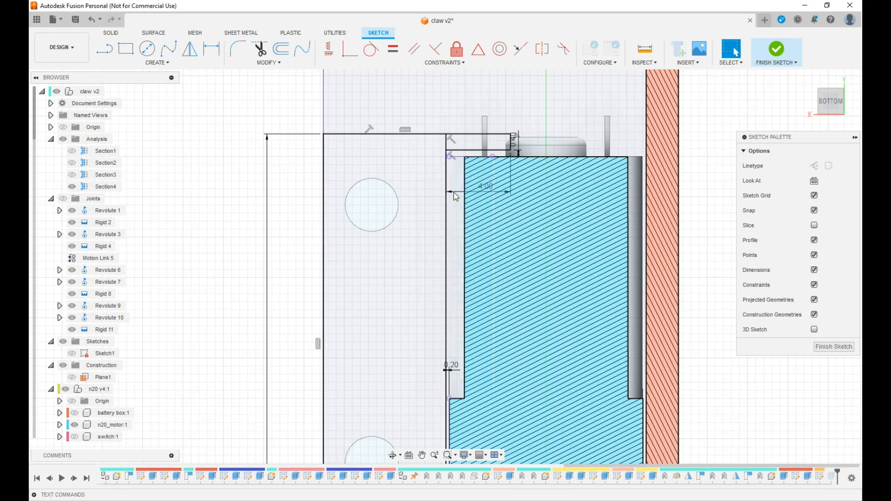
scroll(466, 228, "down", 5)
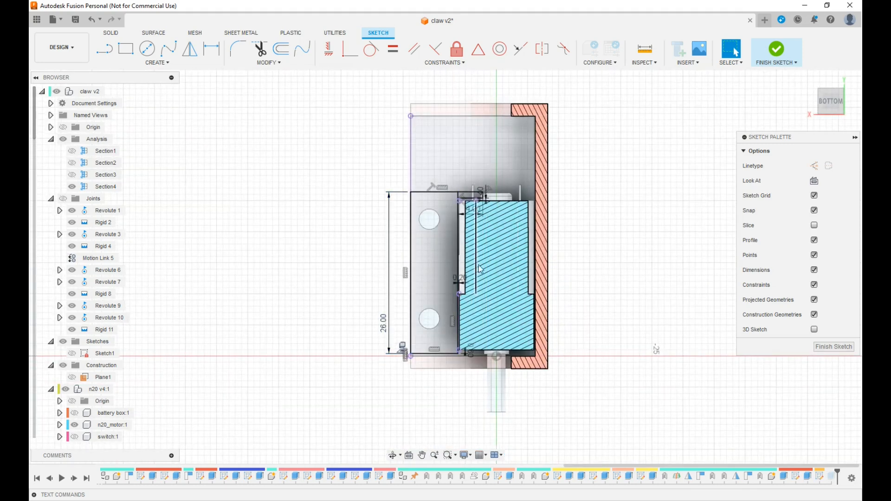
scroll(66, 377, "down", 13)
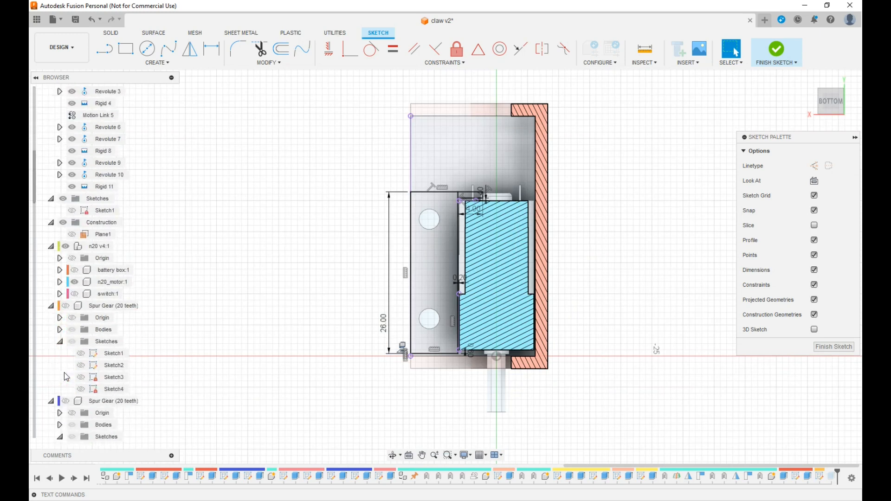
scroll(66, 377, "down", 6)
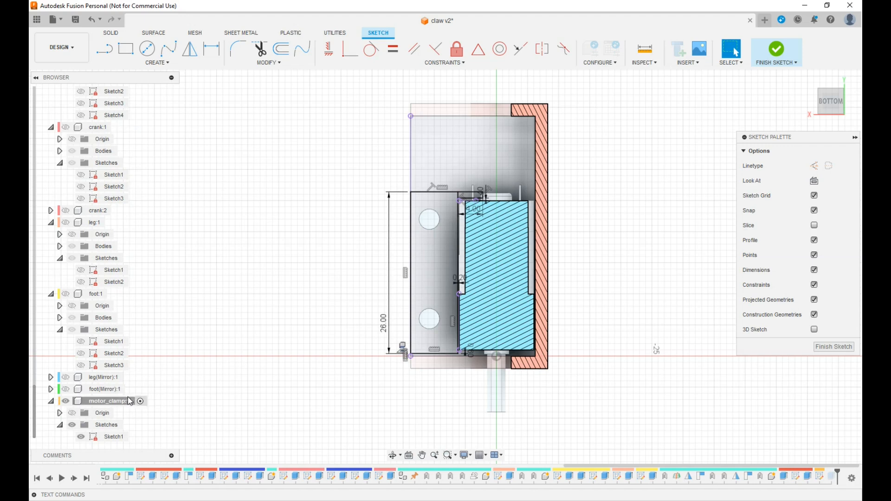
right_click(105, 402)
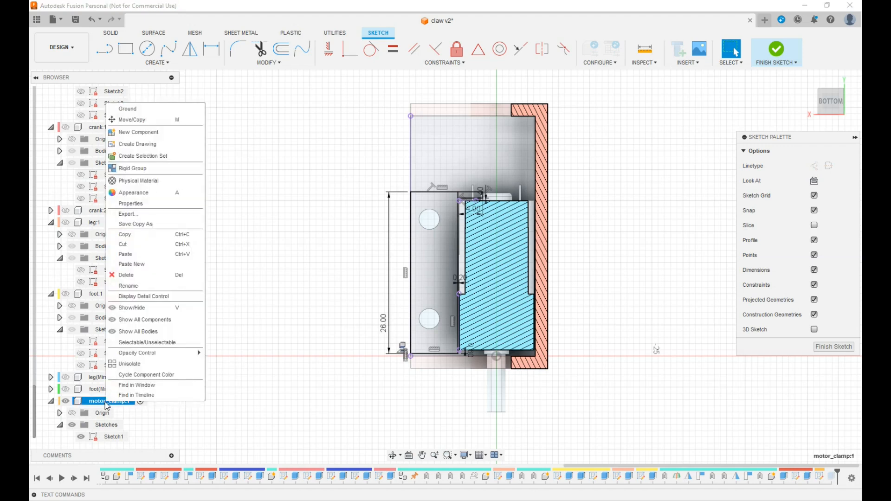
left_click(261, 400)
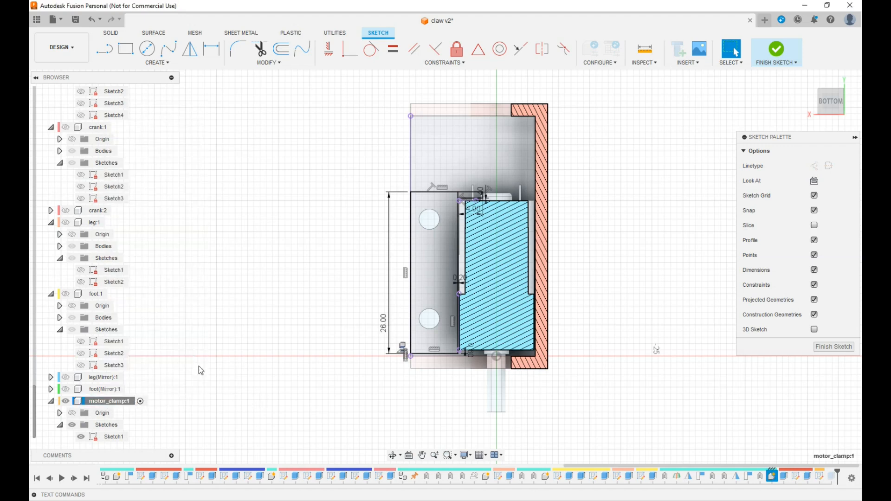
Step: Collapse the expanded foot, leg, crank, frame and spur gear components in the component tree
scroll(102, 263, "up", 1)
left_click(51, 341)
left_click(52, 294)
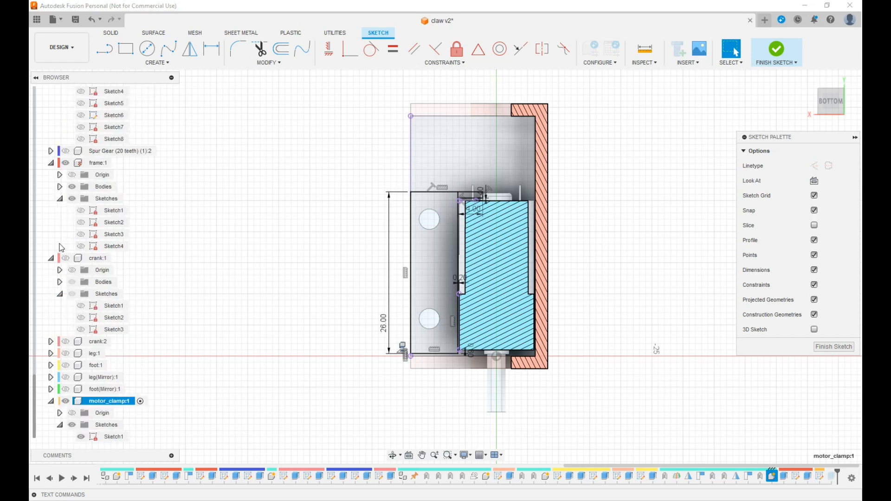
left_click(51, 259)
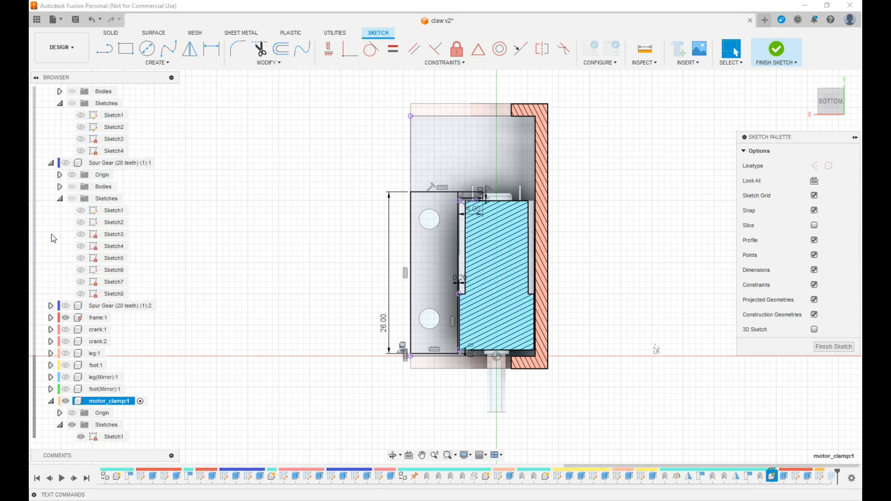
left_click(51, 236)
left_click(51, 188)
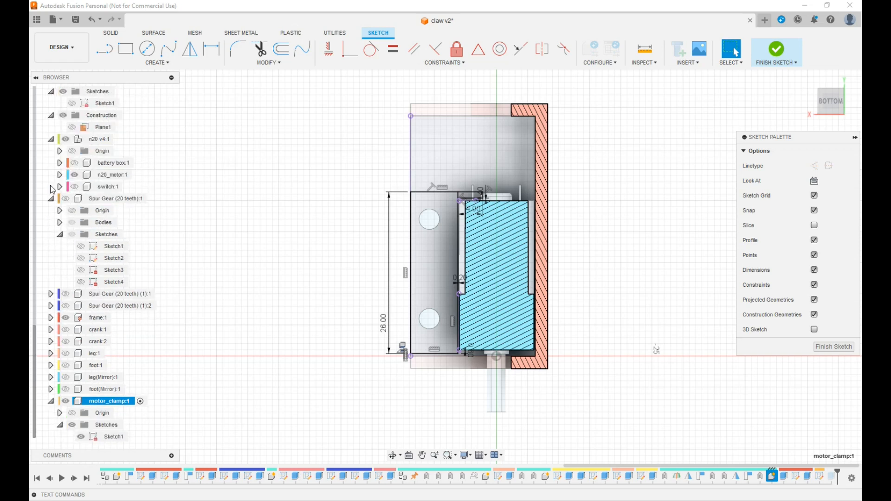
left_click(52, 236)
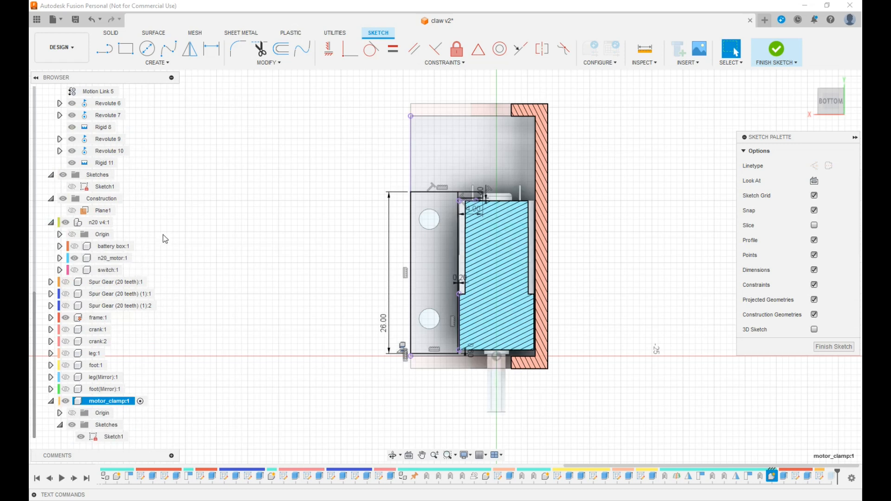
Step: With the n20 assembly temporarily hidden, set the clamp tab's length to 2 mm and finish the sketch
left_click(66, 223)
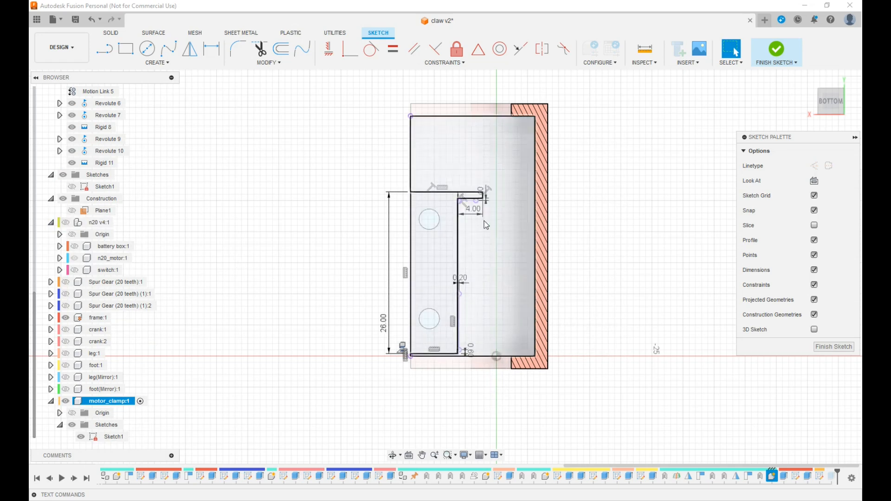
double_click(474, 210)
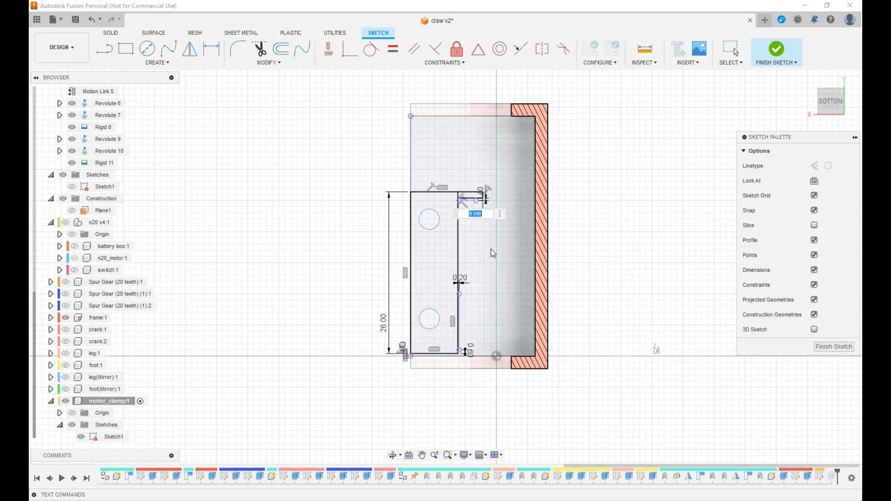
key("Return")
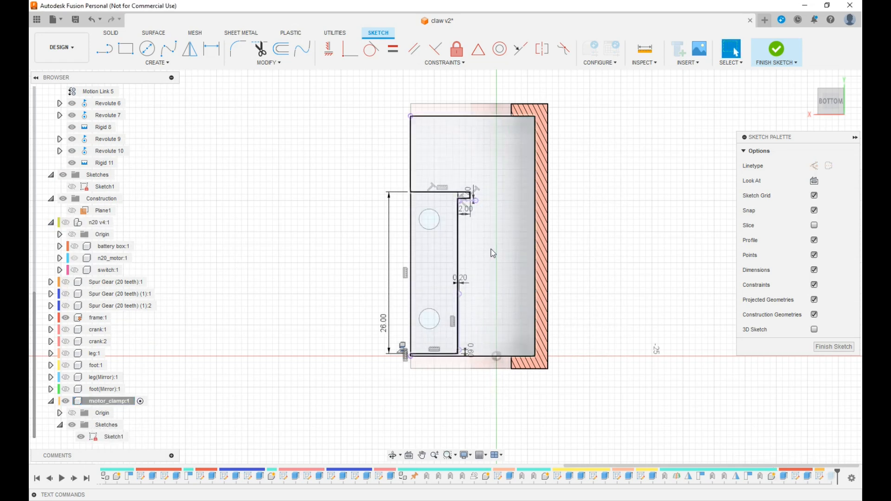
left_click(777, 49)
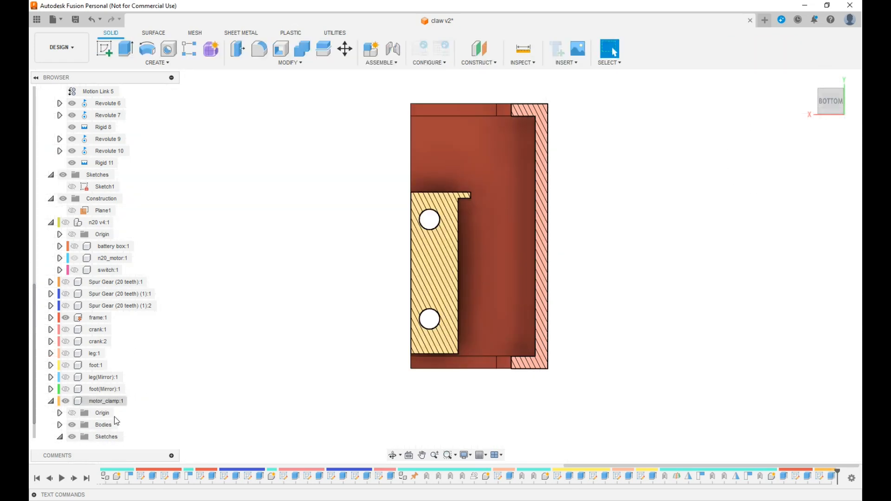
left_click(67, 223)
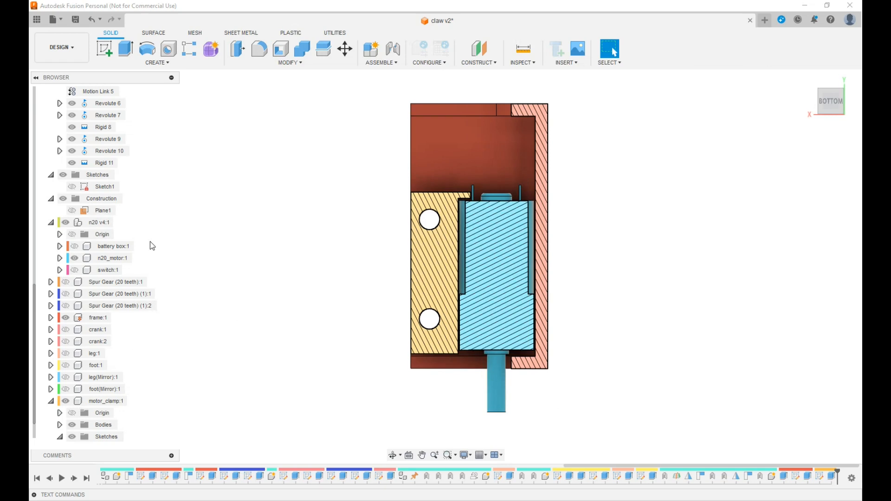
mouse_move(836, 113)
left_mouse_down()
mouse_move(819, 128)
mouse_move(853, 112)
left_mouse_up()
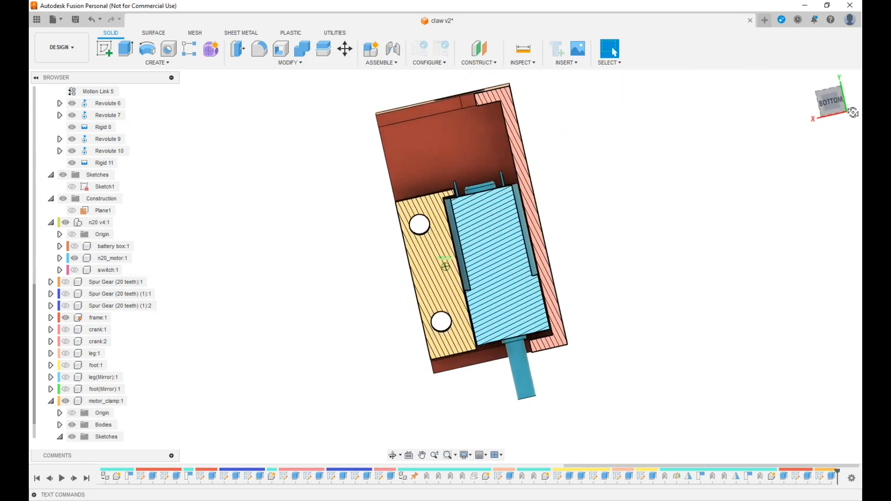
double_click(821, 477)
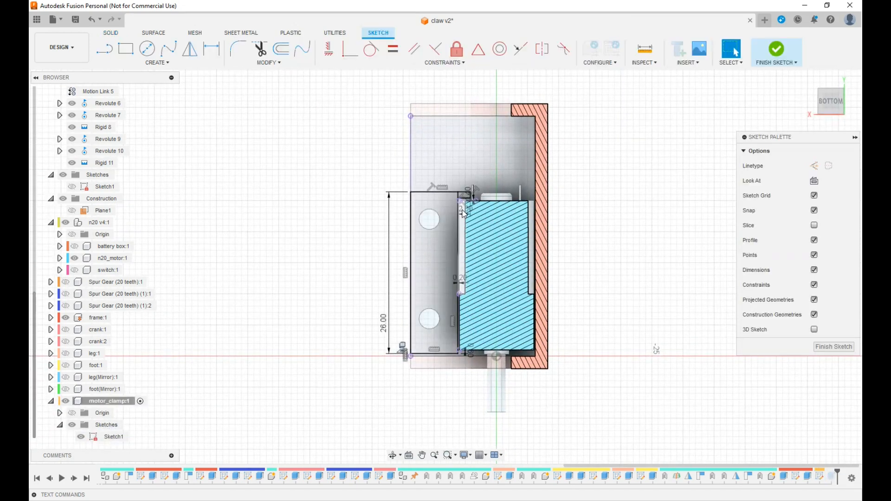
left_click(113, 258)
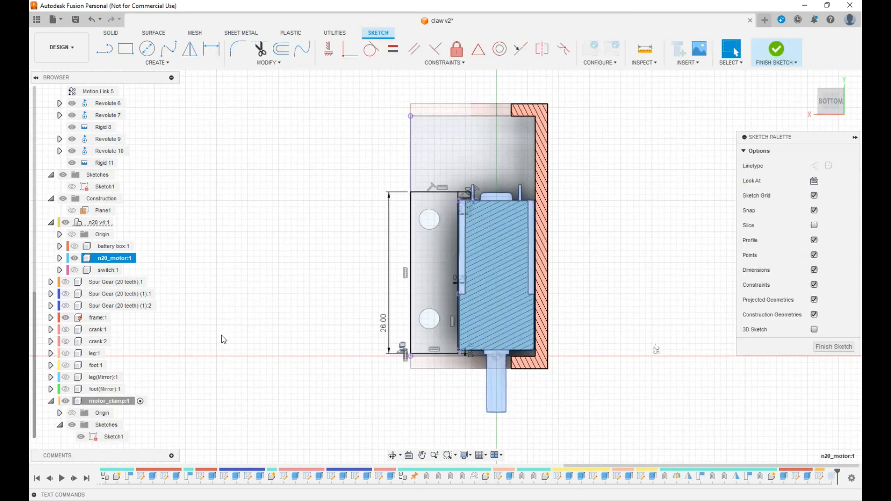
scroll(222, 335, "up", 4)
scroll(261, 332, "down", 4)
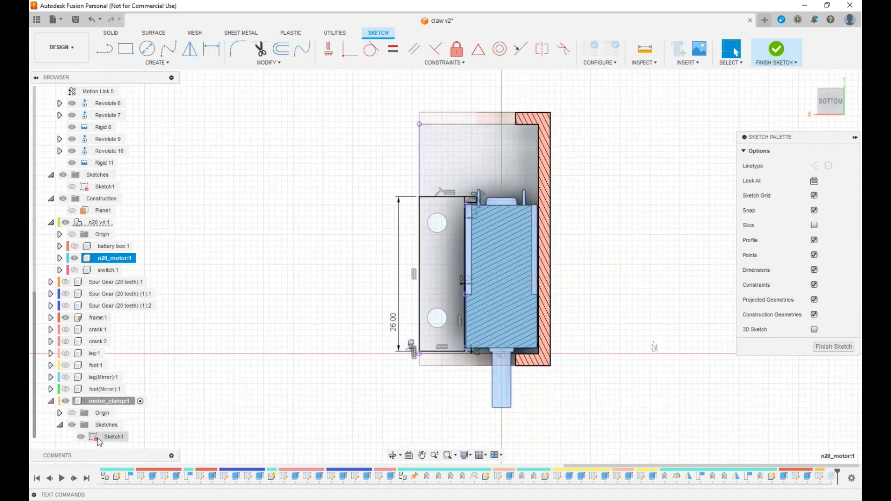
right_click(113, 438)
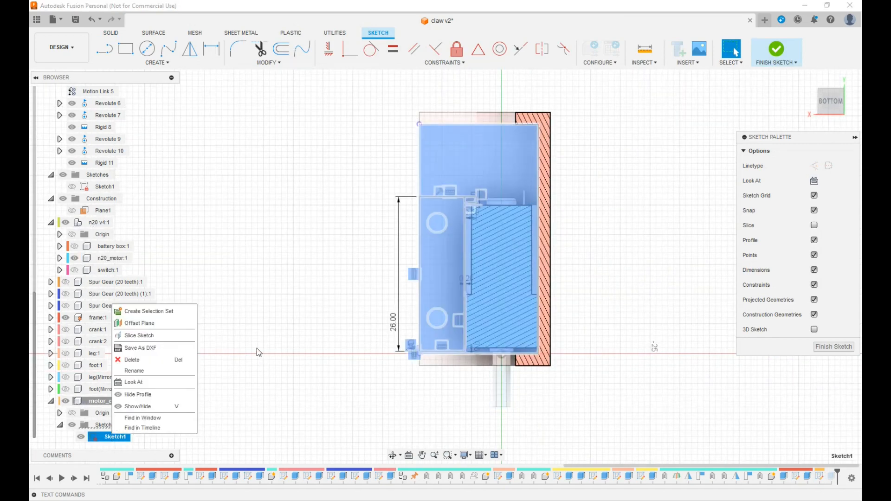
left_click(777, 55)
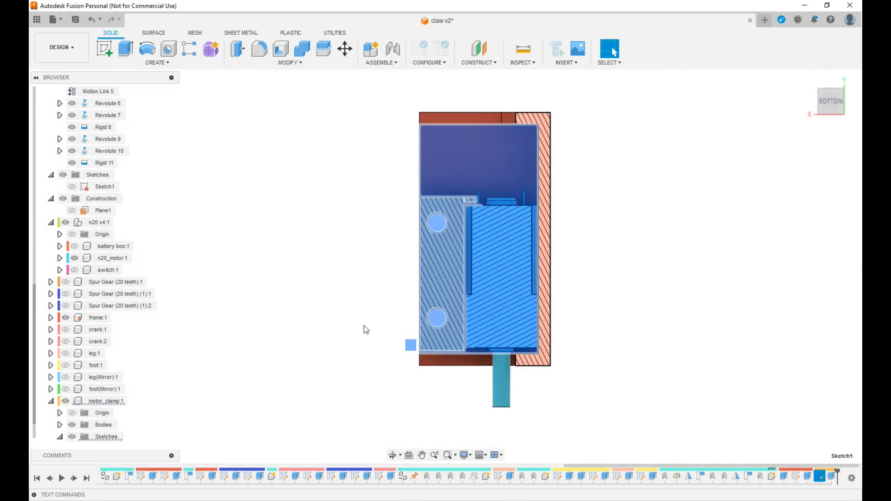
Step: Make the motor clamp's Sketch1 visible in the model and turn on the display of its dimensions
right_click(116, 441)
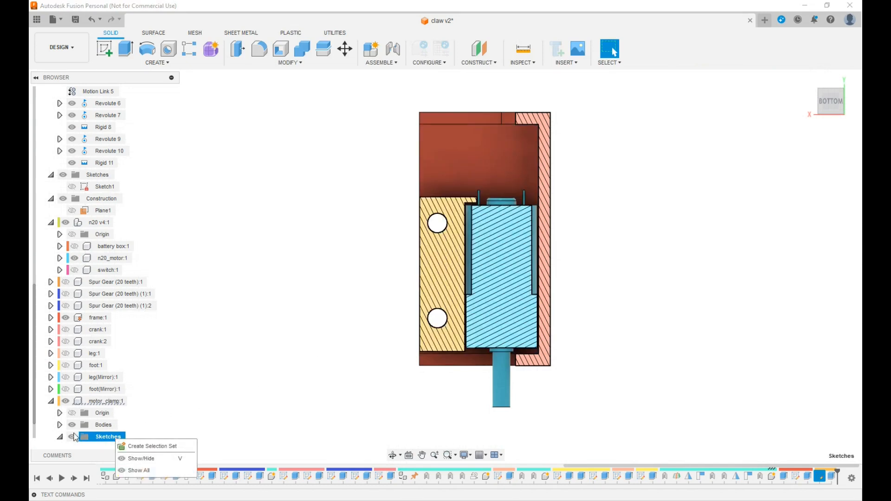
left_click(61, 437)
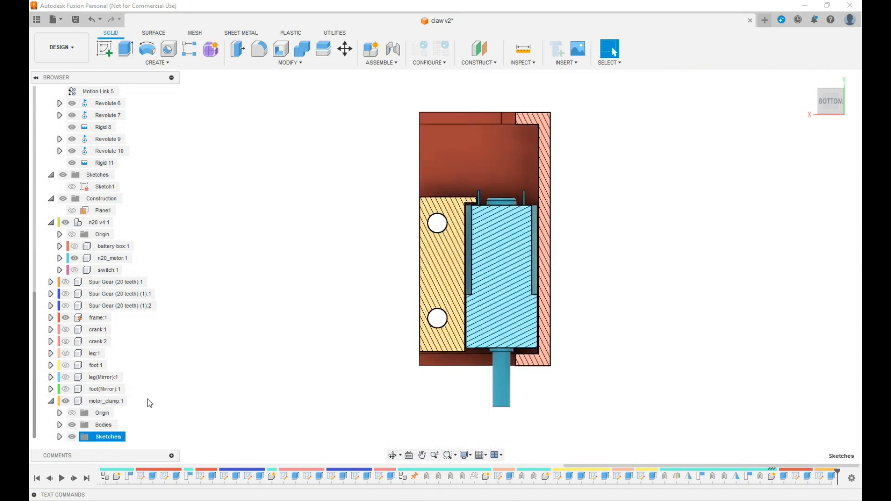
left_click(60, 437)
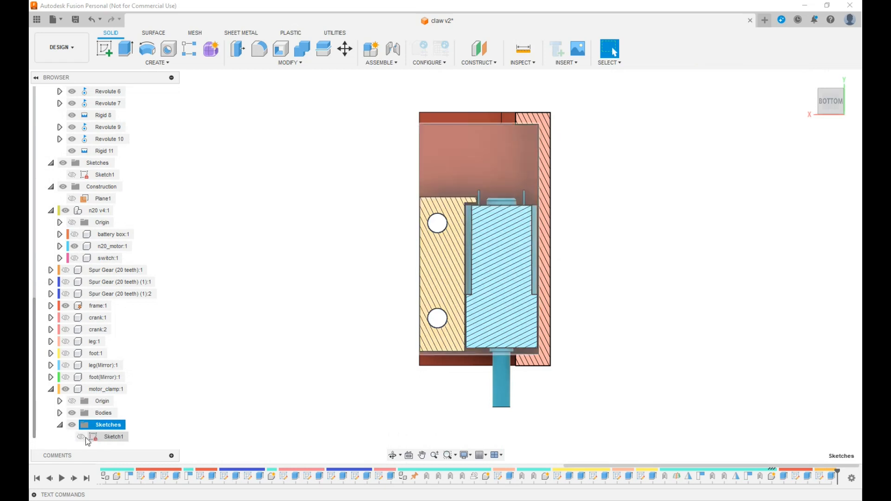
left_click(81, 437)
right_click(106, 439)
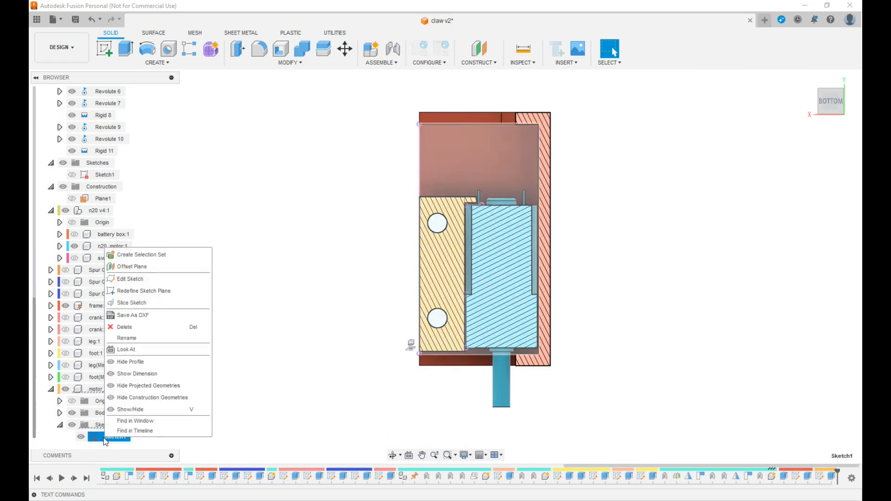
left_click(137, 374)
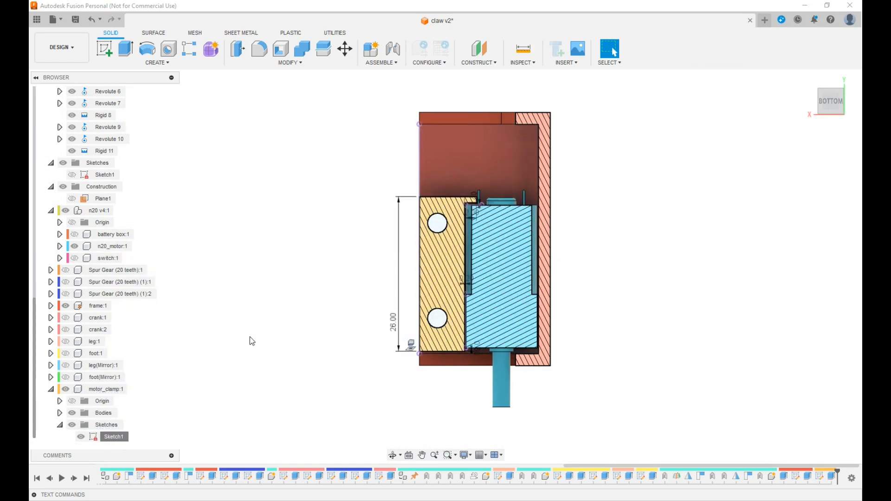
Step: Shift the n20 motor sideways across the clamp and undo the move
left_click_drag(473, 213, 376, 214)
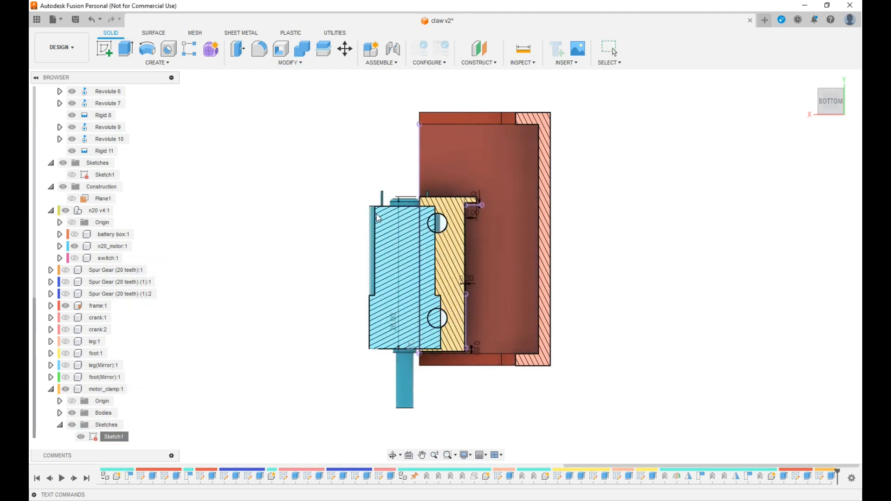
left_click(92, 20)
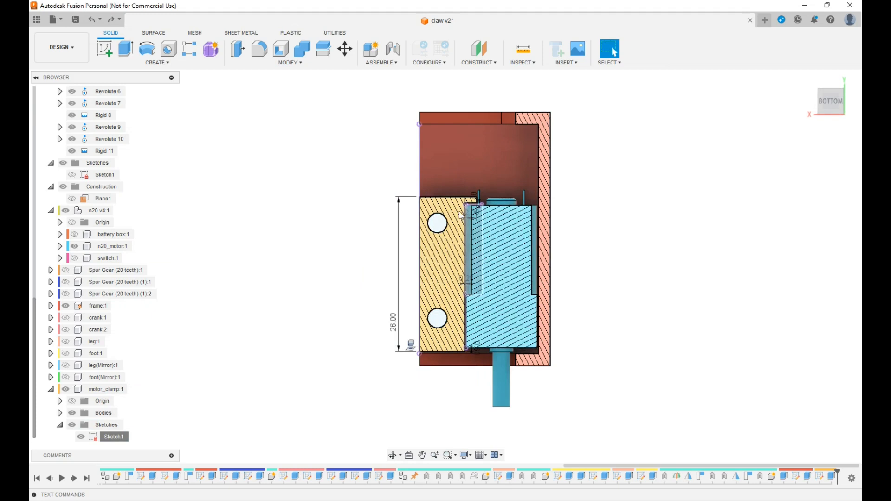
scroll(470, 218, "up", 5)
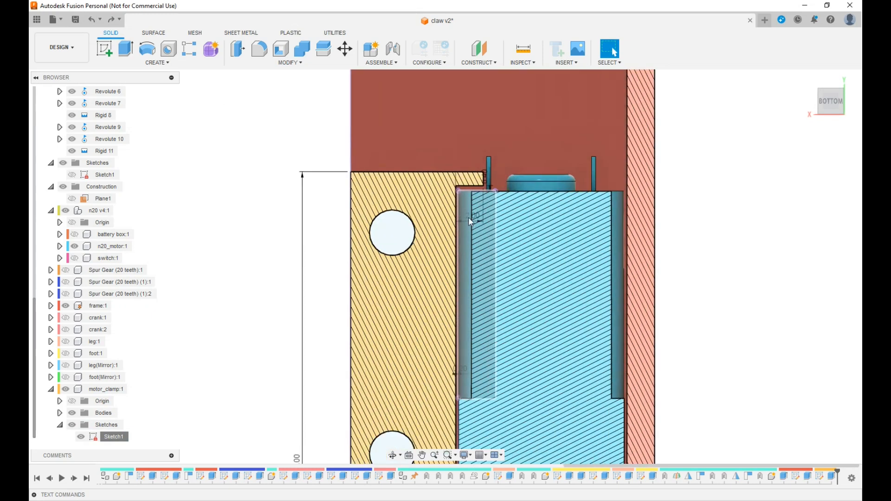
scroll(255, 305, "down", 5)
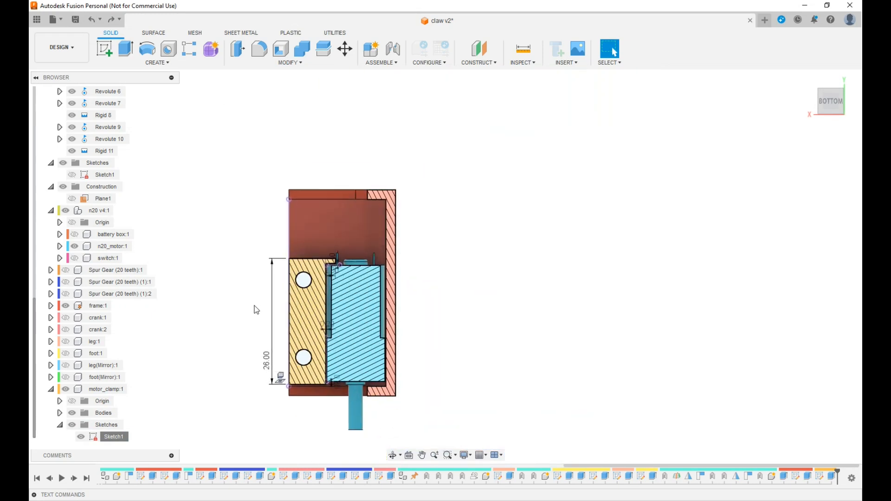
scroll(253, 306, "up", 2)
middle_click_drag(518, 311, 641, 277)
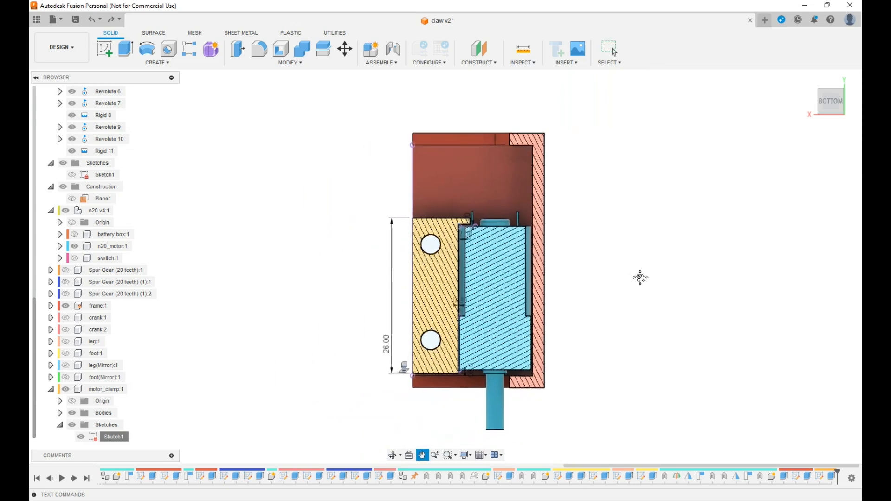
Step: Move the clamp tab's length dimension clear of the geometry and set it to 1.6 mm
scroll(447, 262, "up", 4)
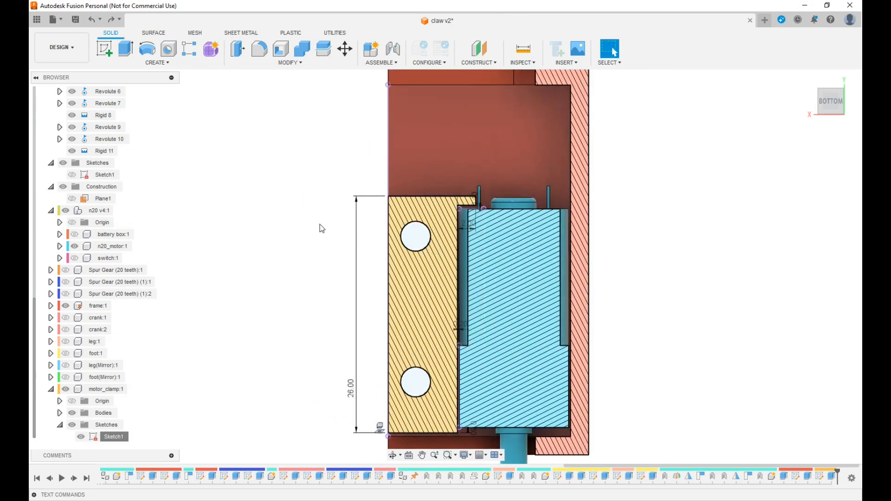
left_click(75, 246)
left_click_drag(466, 227, 296, 224)
left_click(212, 288)
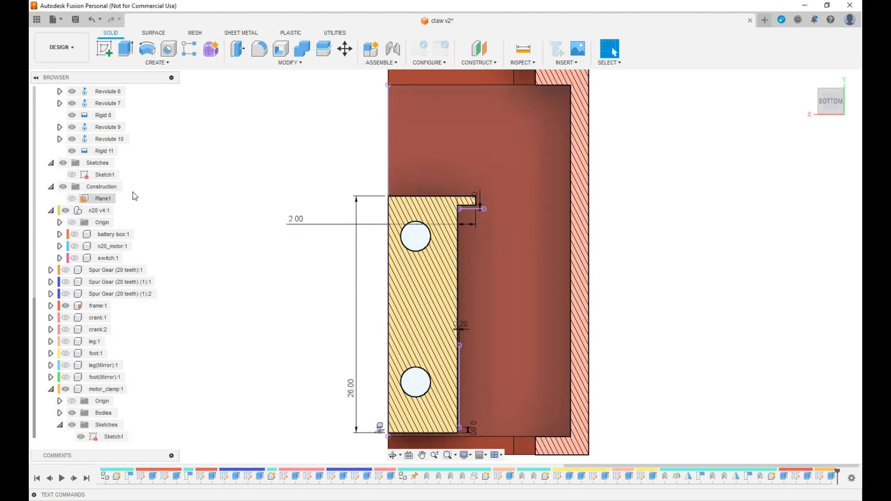
left_click(74, 246)
double_click(297, 225)
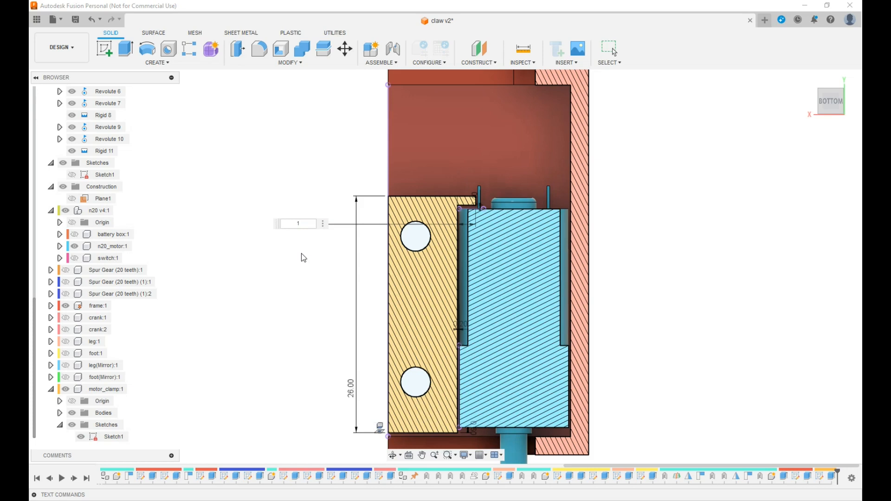
key("Return")
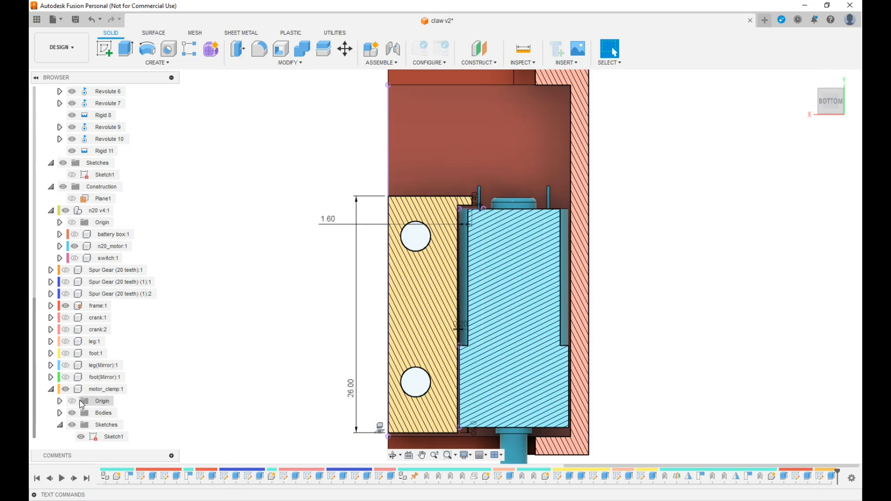
Step: Toggle the Section4 analysis off and on and examine the clamp's fit and screw holes from an angled view
scroll(88, 190, "up", 5)
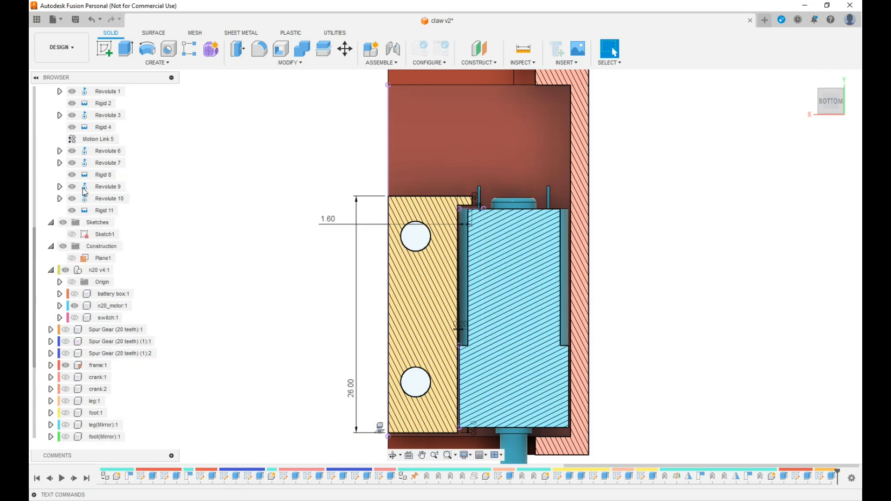
scroll(86, 190, "up", 5)
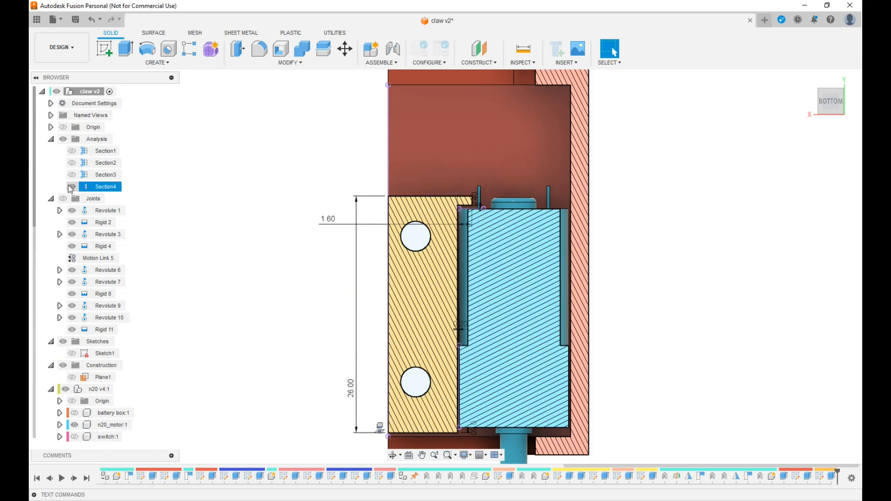
left_click(72, 186)
left_click(73, 187)
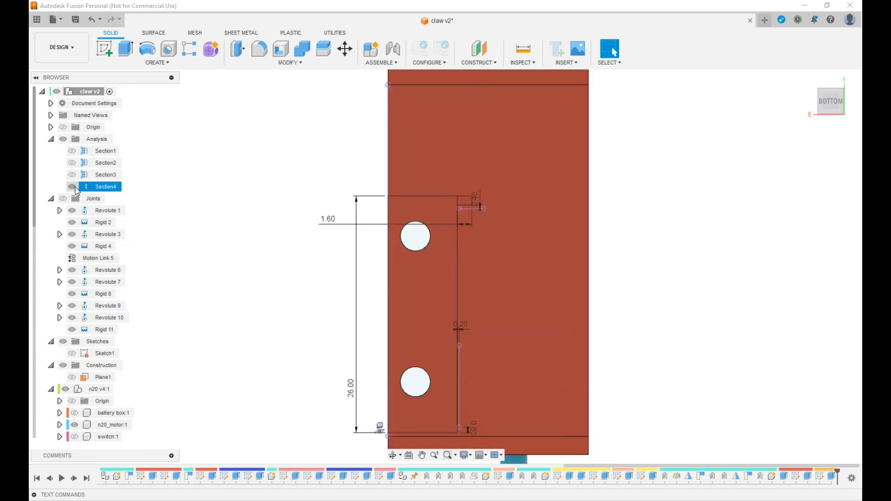
left_click(843, 109)
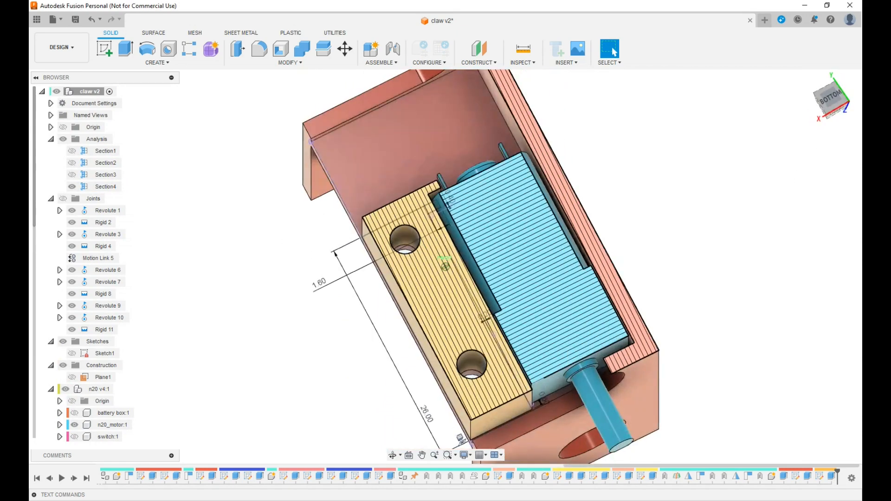
left_click(488, 333)
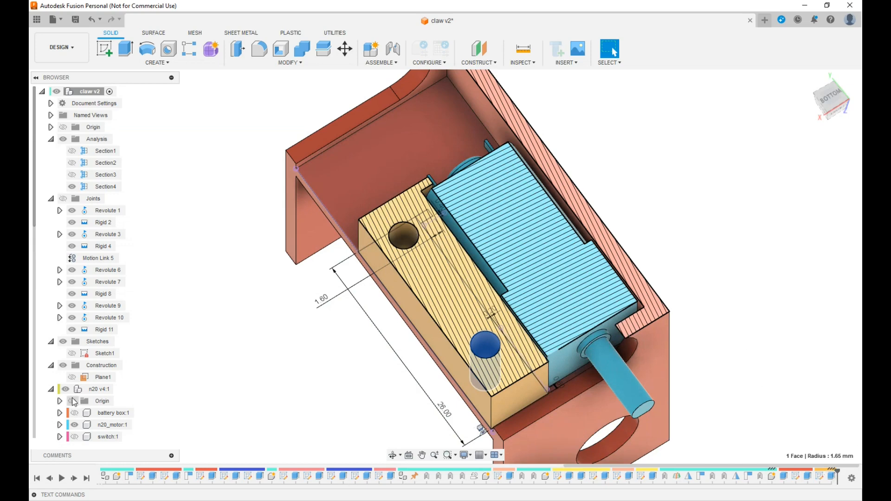
Step: Activate the motor clamp component, hide the n20 motor, and open the clamp's Sketch1 for editing with the frame visible
scroll(72, 404, "down", 5)
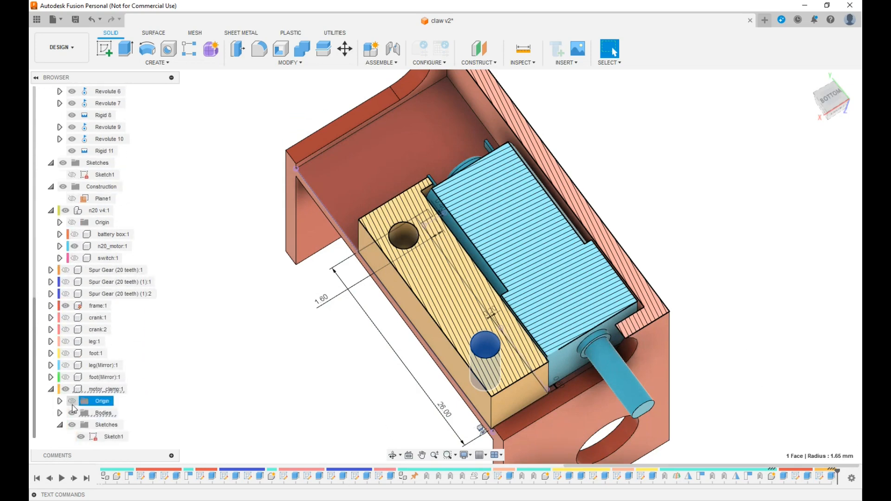
left_click(133, 389)
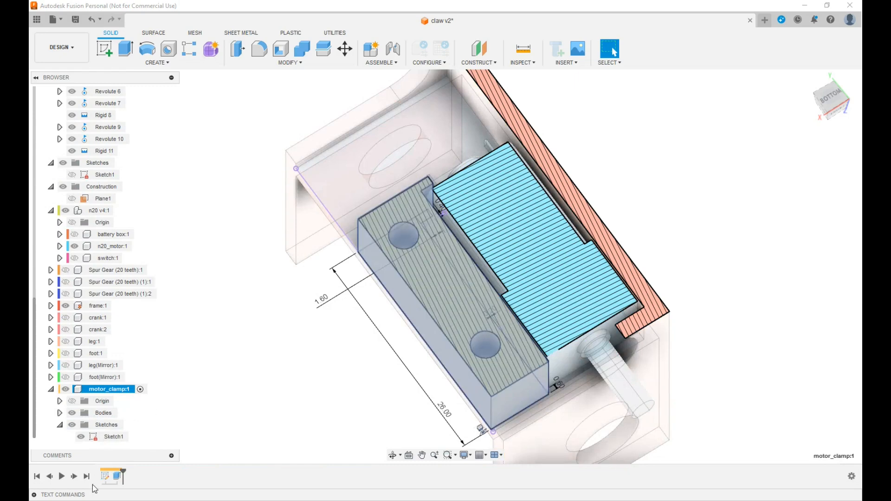
left_click(74, 247)
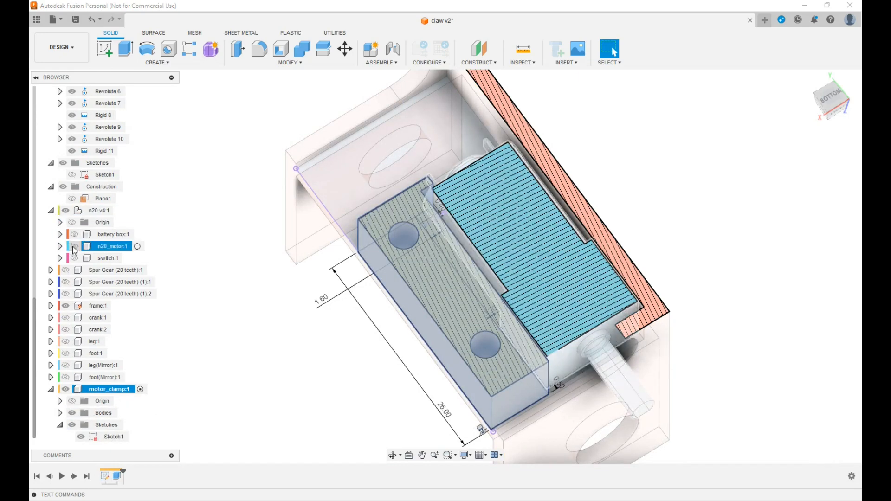
left_click(73, 247)
left_click(246, 321)
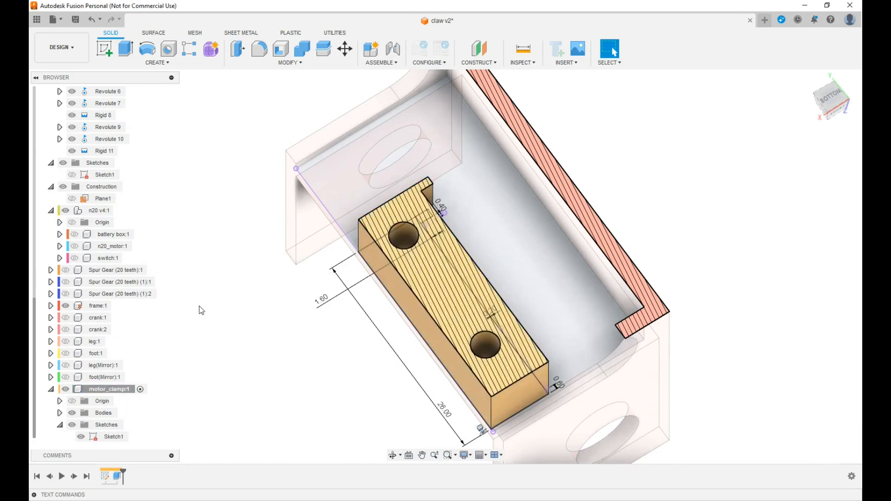
left_click(66, 305)
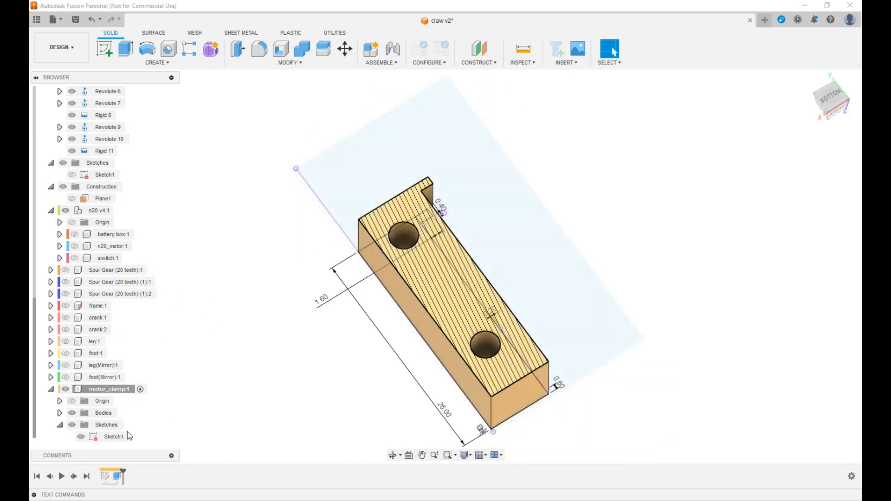
double_click(105, 476)
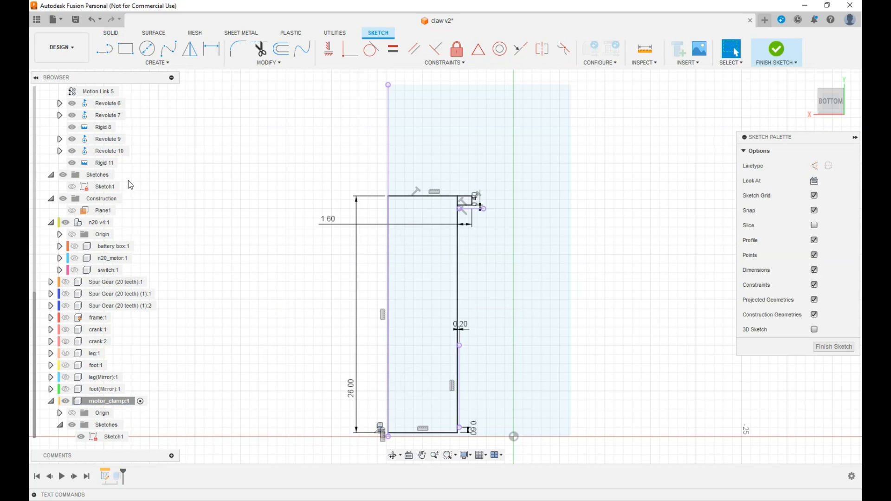
left_click(65, 318)
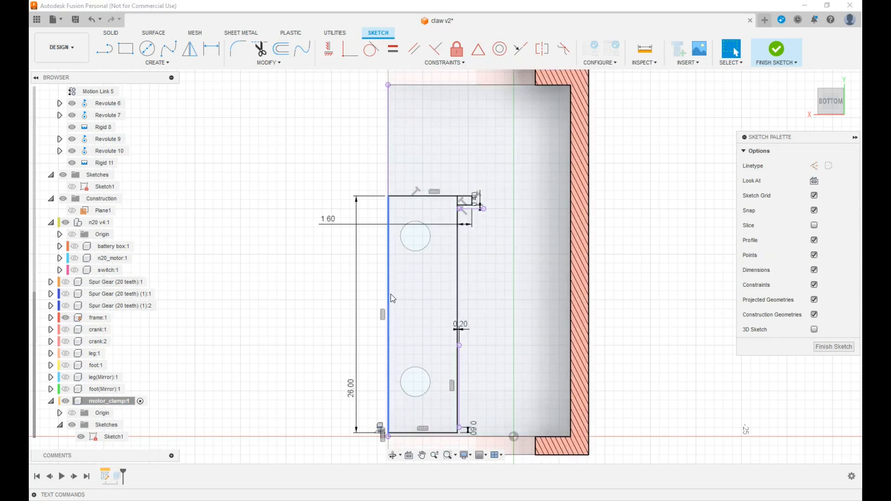
key("p")
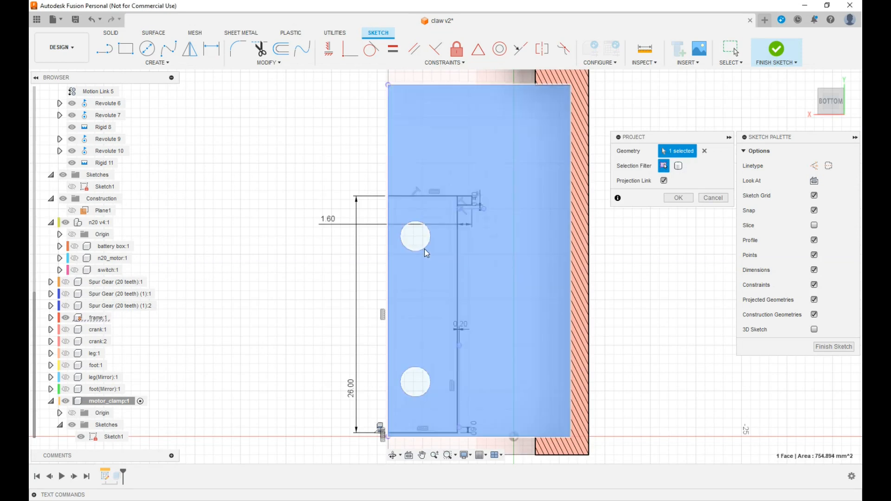
left_click(425, 249)
left_click(714, 198)
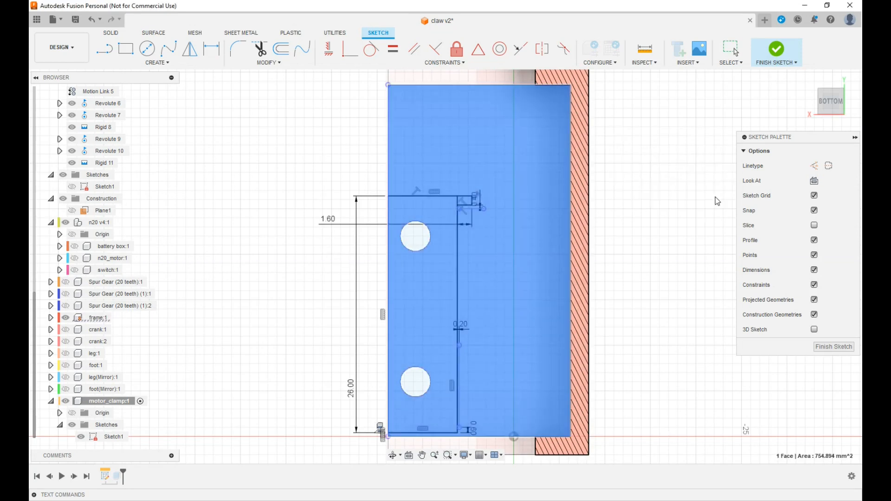
left_click(423, 254)
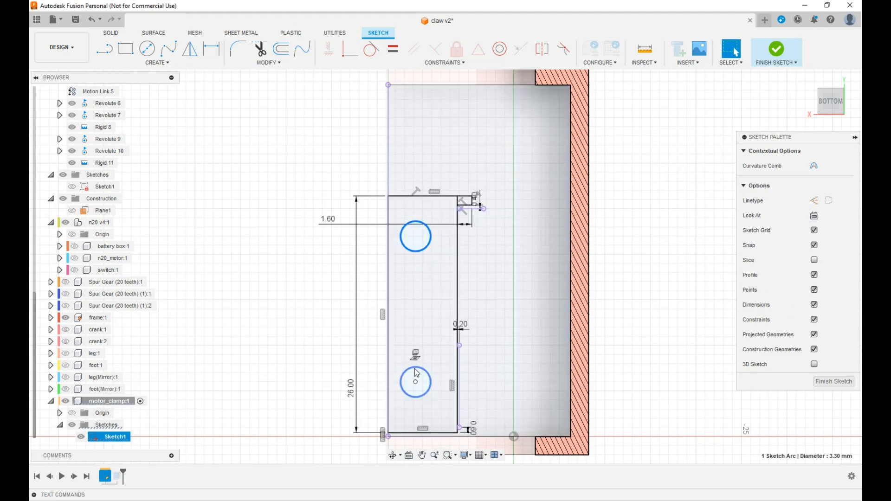
Step: Try to project the frame's two screw holes into the clamp sketch from an orbited view, and undo the projection
key("p")
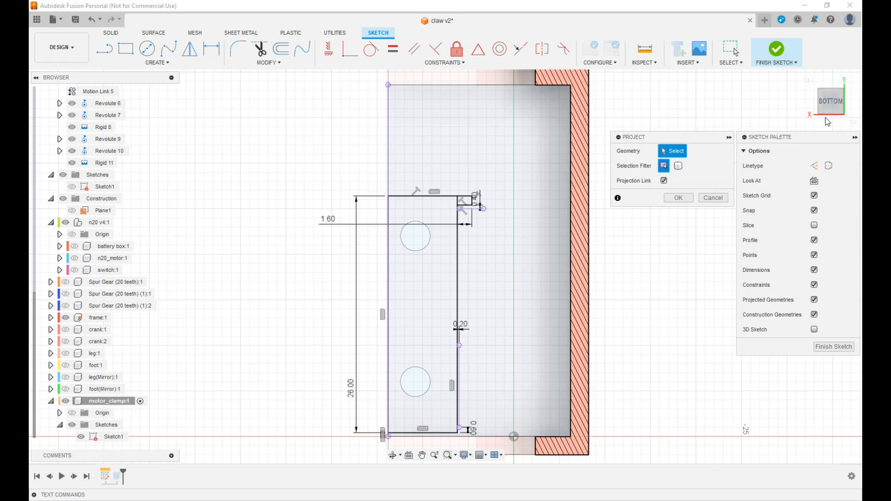
mouse_move(826, 112)
left_mouse_down()
mouse_move(848, 88)
mouse_move(842, 58)
left_mouse_up()
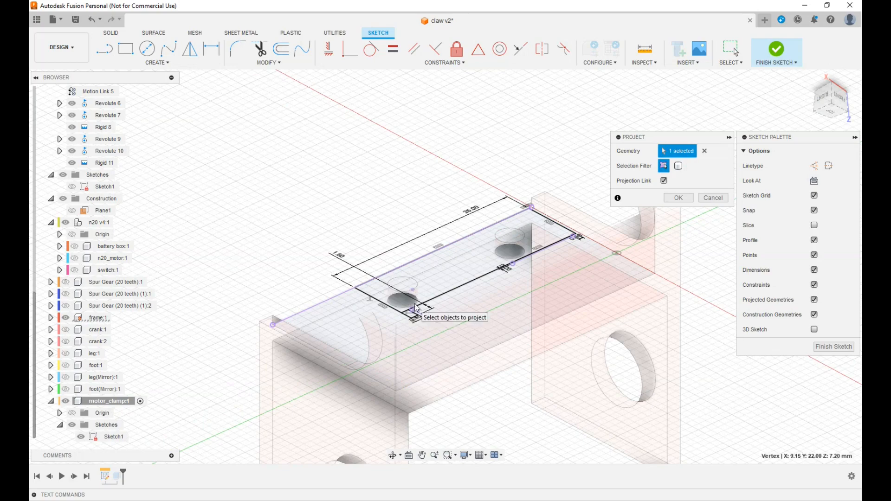
left_click(474, 290)
left_click(510, 258)
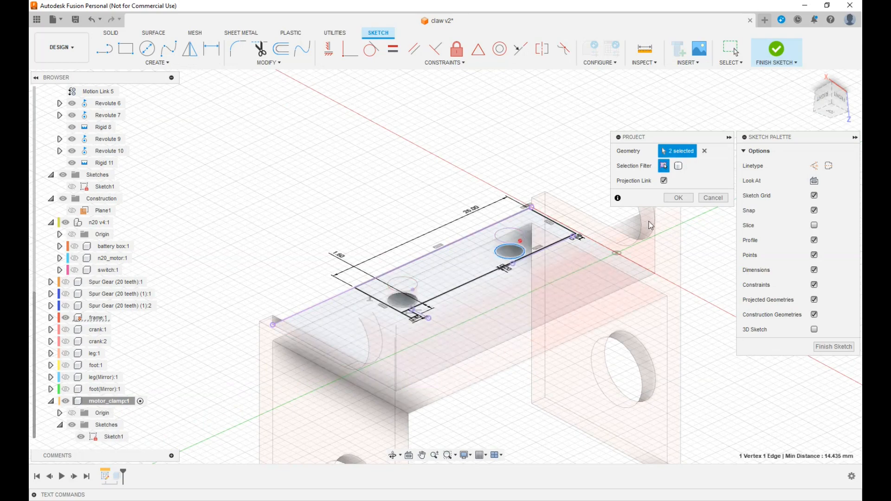
left_click(678, 198)
left_click(836, 100)
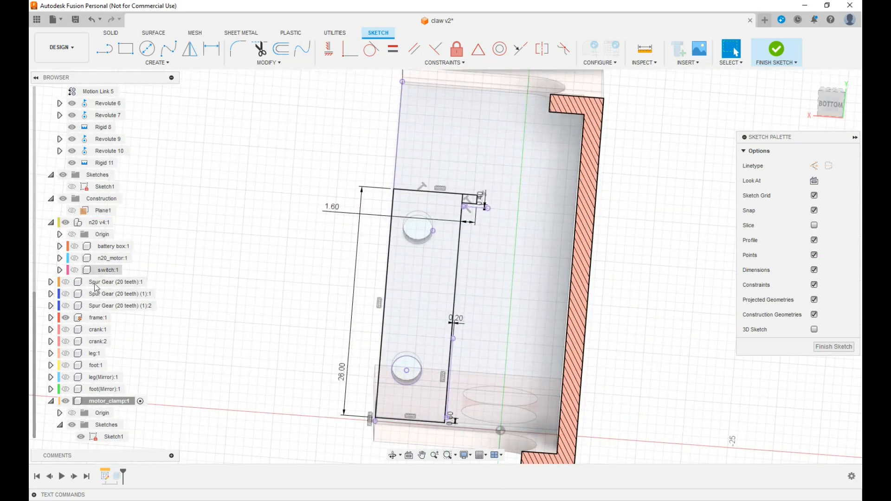
left_click(66, 319)
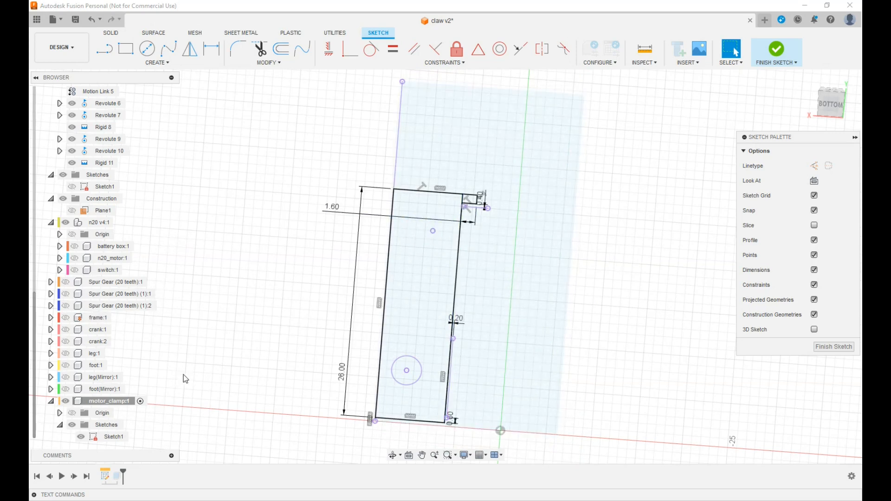
left_click(90, 20)
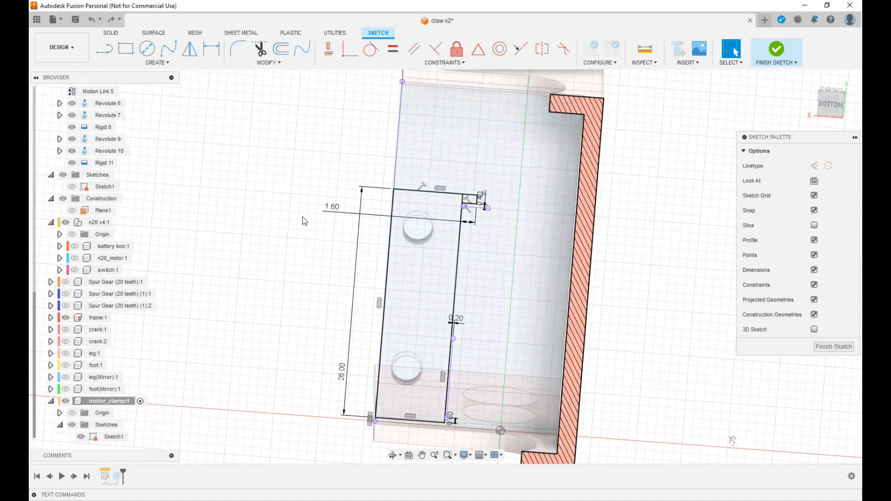
Step: Project the edges of the frame's two screw holes into the clamp sketch and make the projected circles construction geometry
key("p")
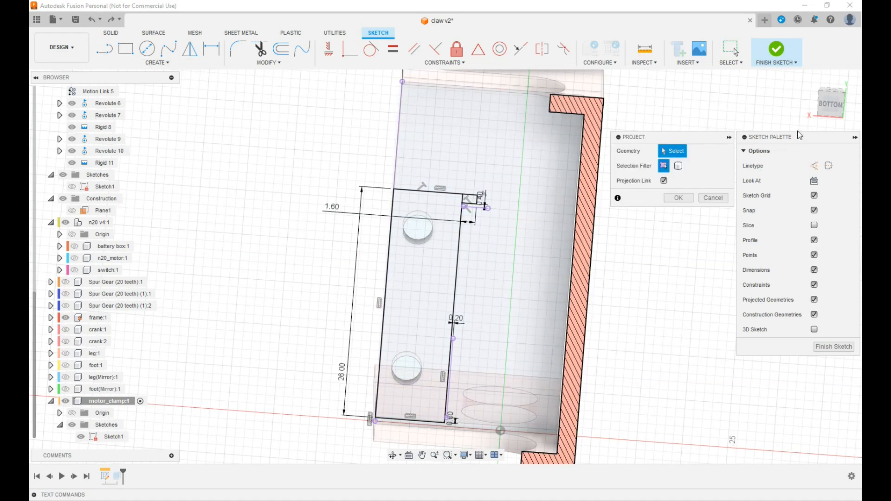
left_click_drag(823, 107, 881, 156)
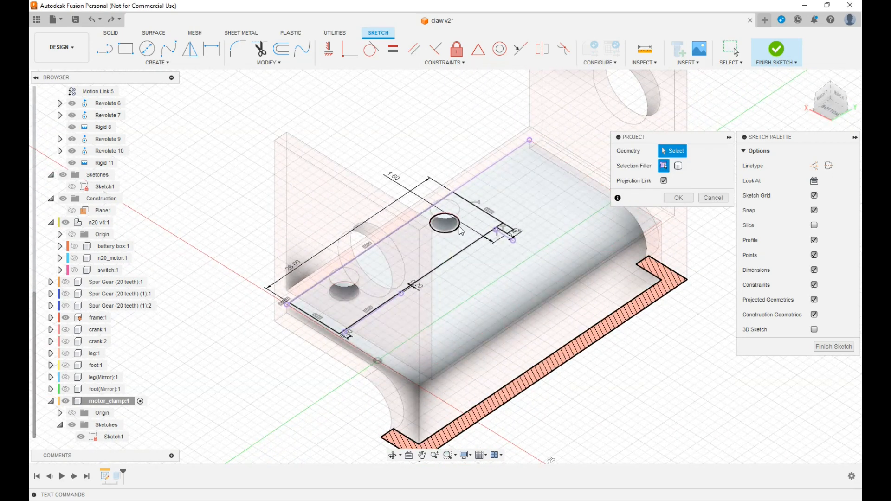
left_click(448, 237)
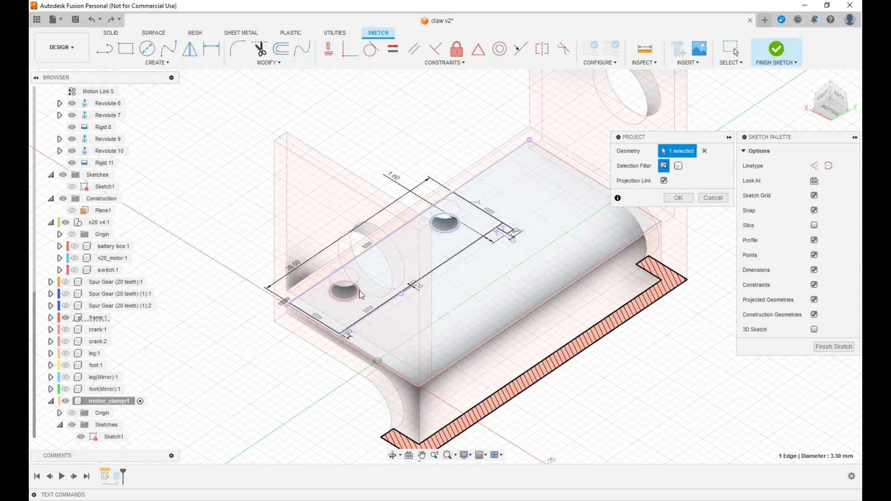
left_click(346, 301)
left_click(677, 200)
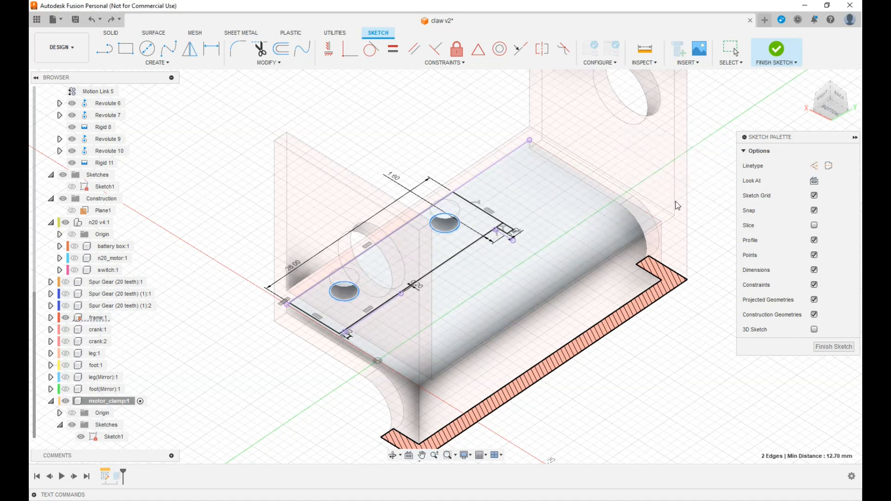
left_click(454, 226)
left_click(356, 299)
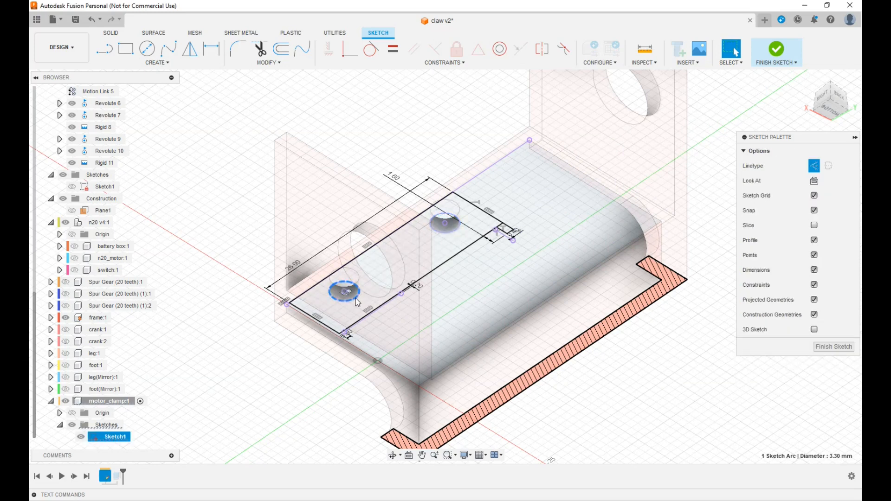
Step: Draw a circle centred on each of the two projected screw holes, inside the projected outlines
key("c")
left_click(345, 292)
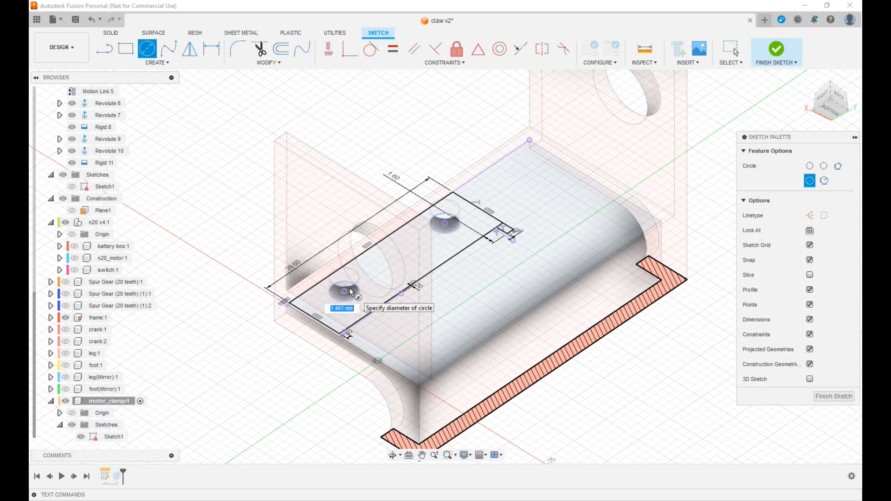
left_click(350, 287)
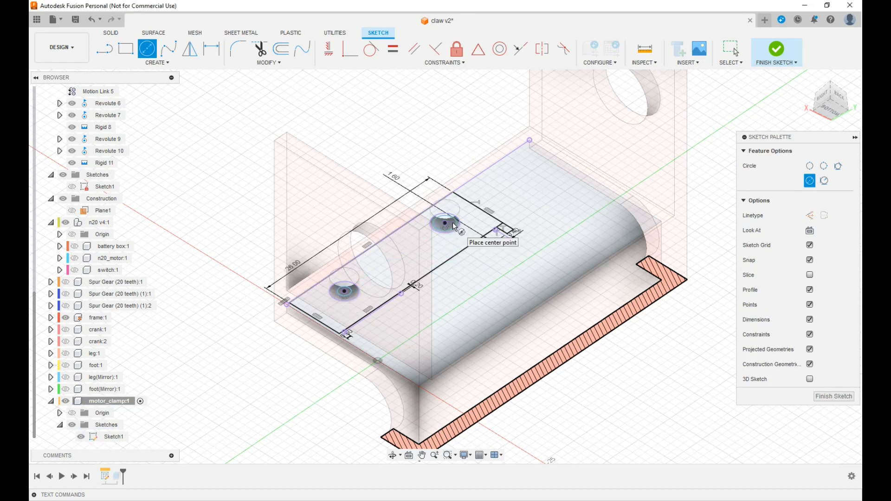
Step: Dimension the diameter of the screw-hole circle nearest the tab with the user parameter screw_thead
key("d")
left_click(439, 231)
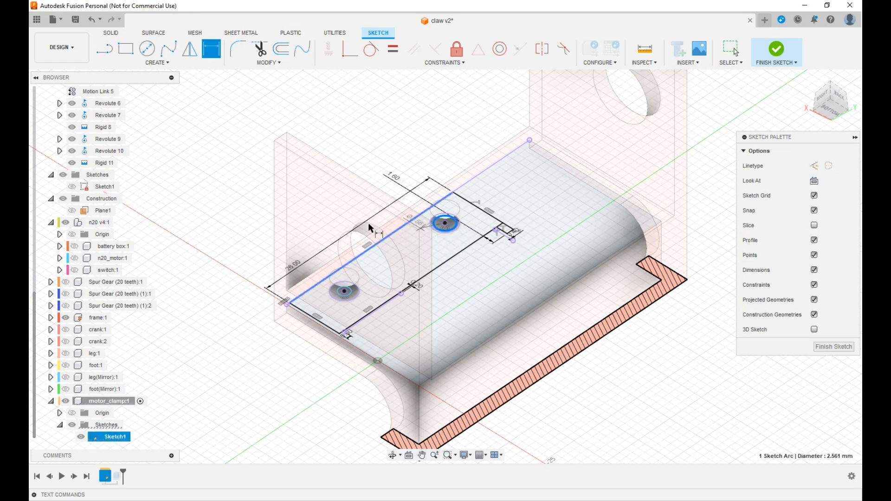
left_click(250, 207)
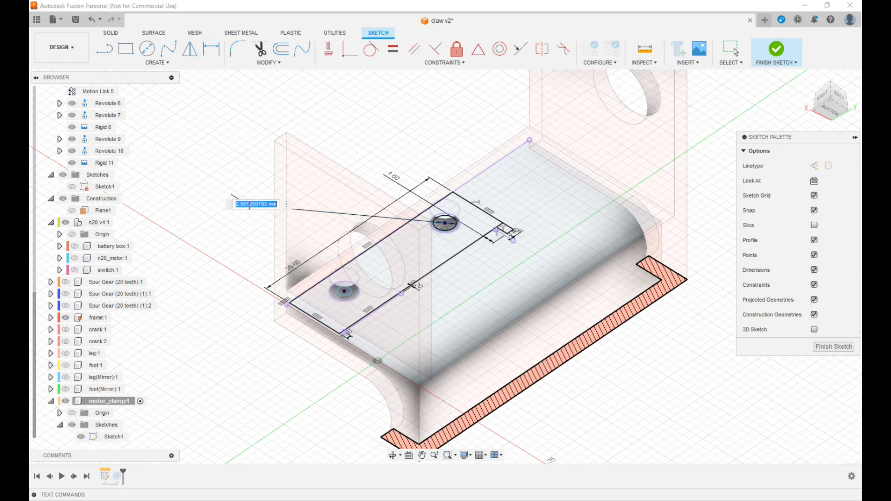
type("s")
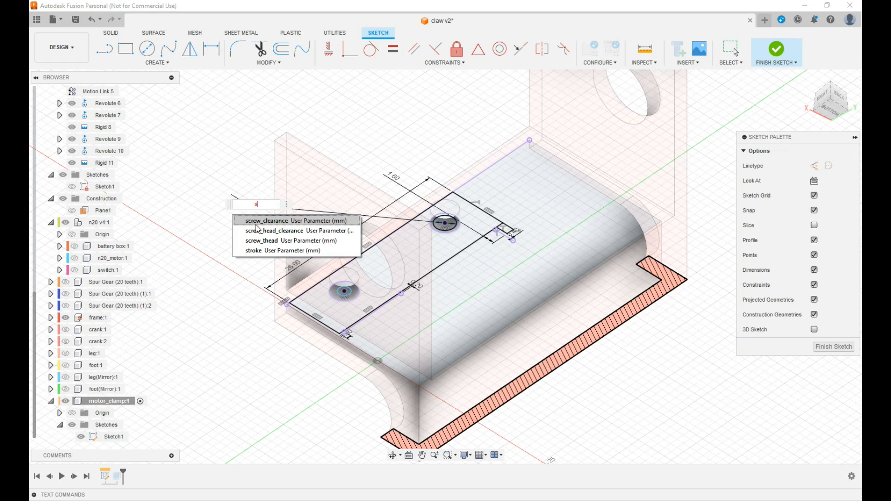
left_click(272, 241)
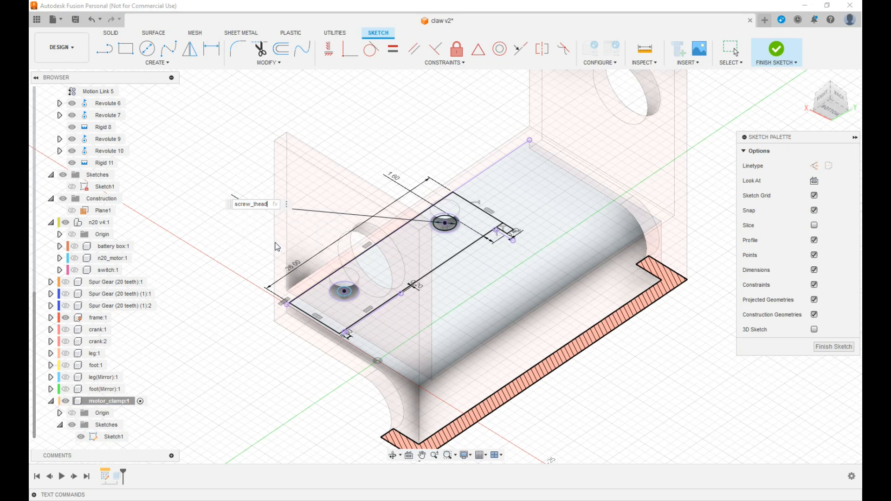
key("Return")
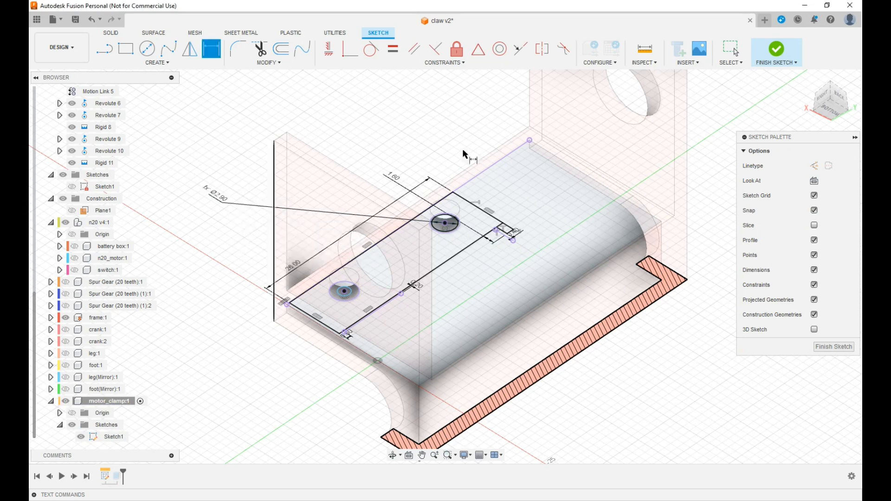
Step: Apply an equal constraint between the two screw-hole circles and finish the clamp sketch
left_click(398, 52)
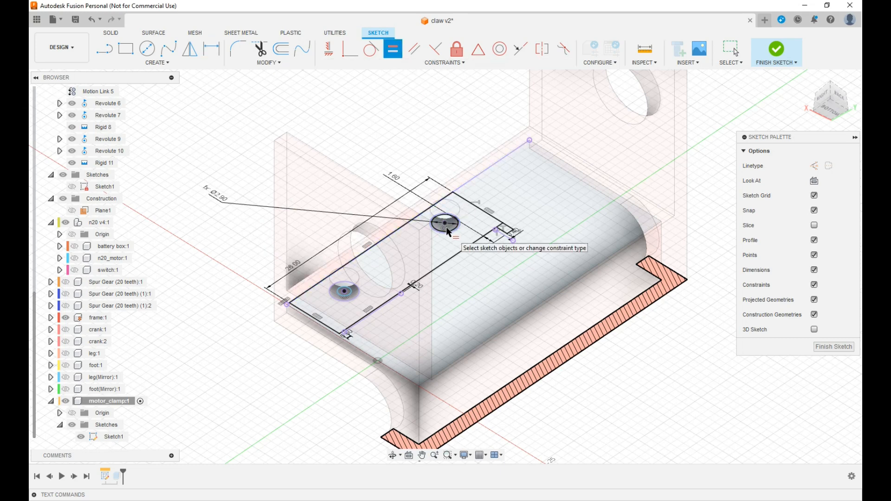
left_click(441, 232)
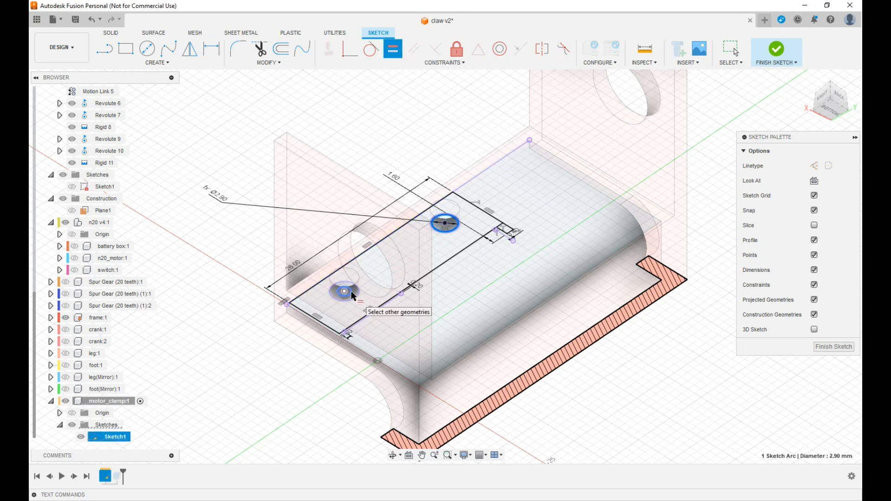
left_click(352, 293)
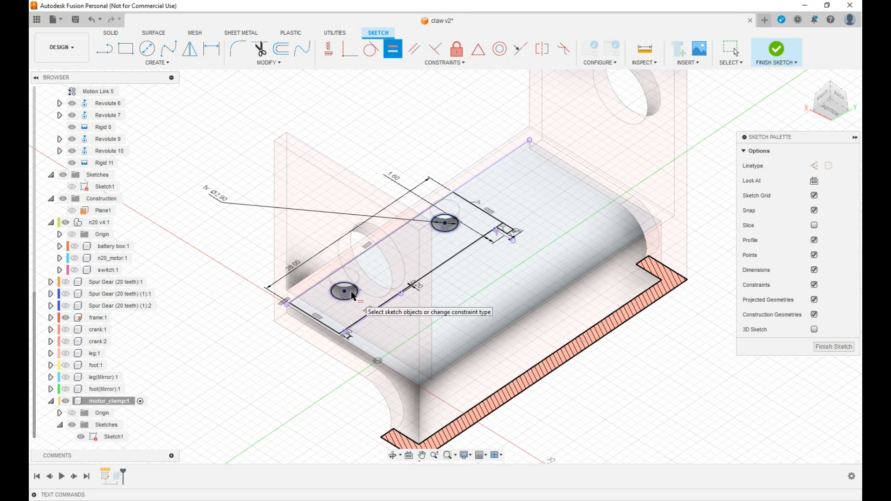
left_click(776, 55)
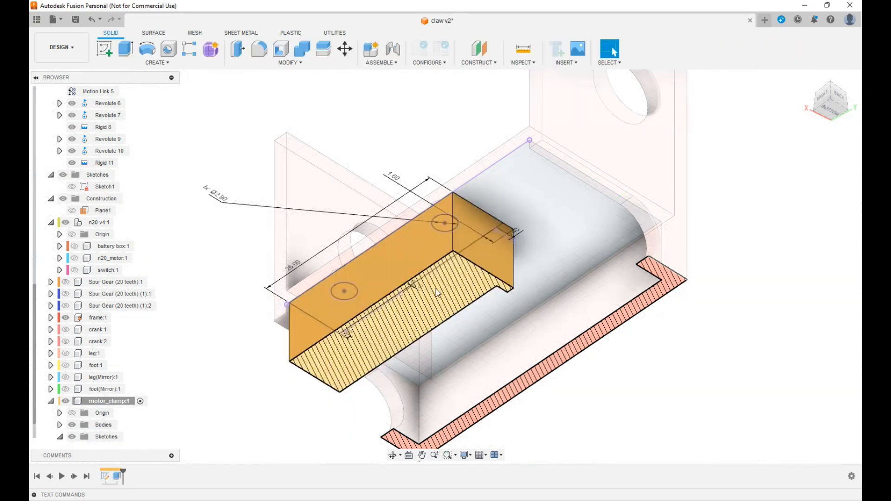
double_click(116, 478)
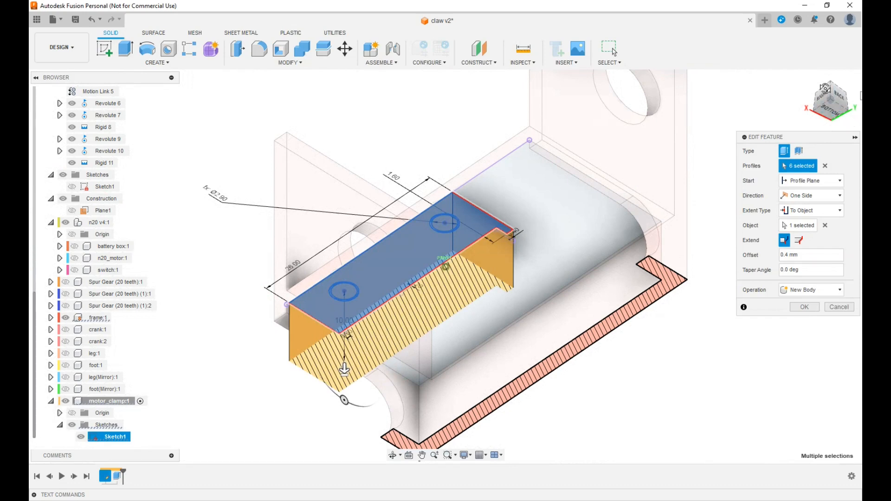
left_click_drag(825, 88, 825, 75)
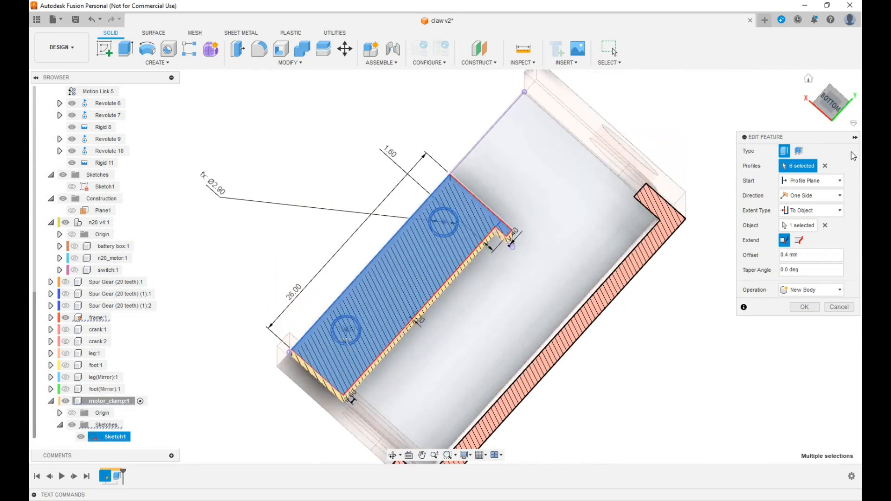
left_click(826, 166)
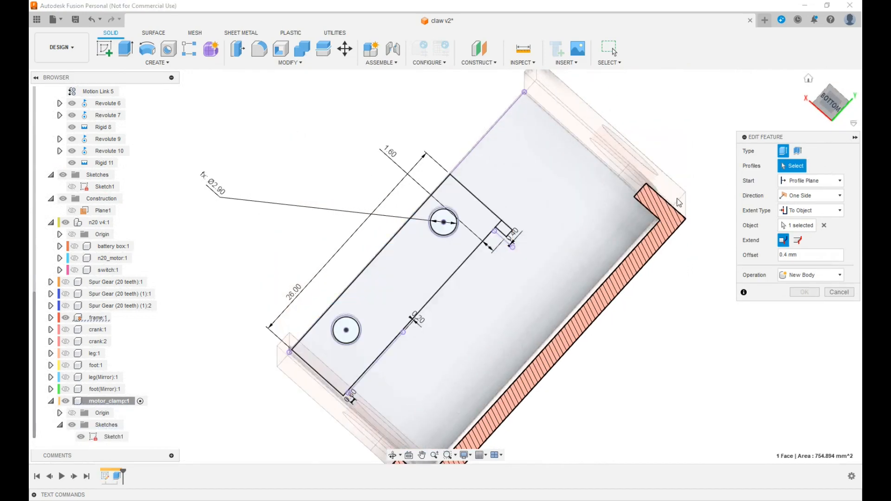
left_click(422, 277)
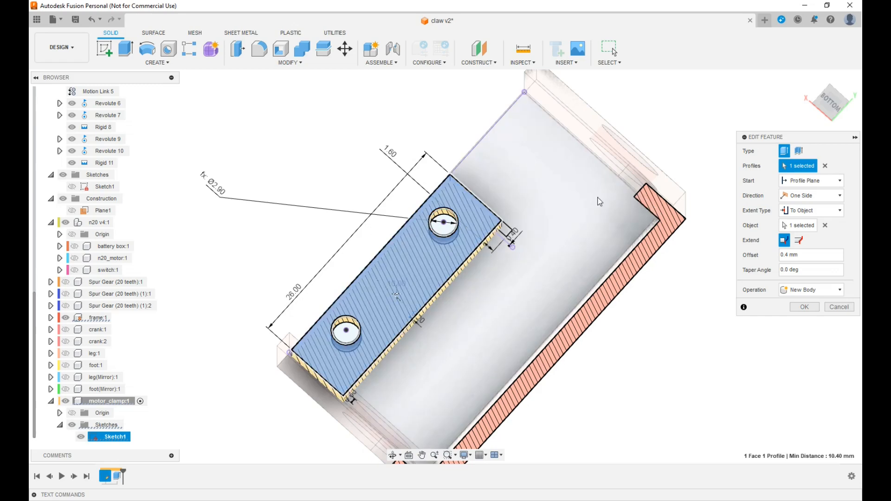
left_click(839, 308)
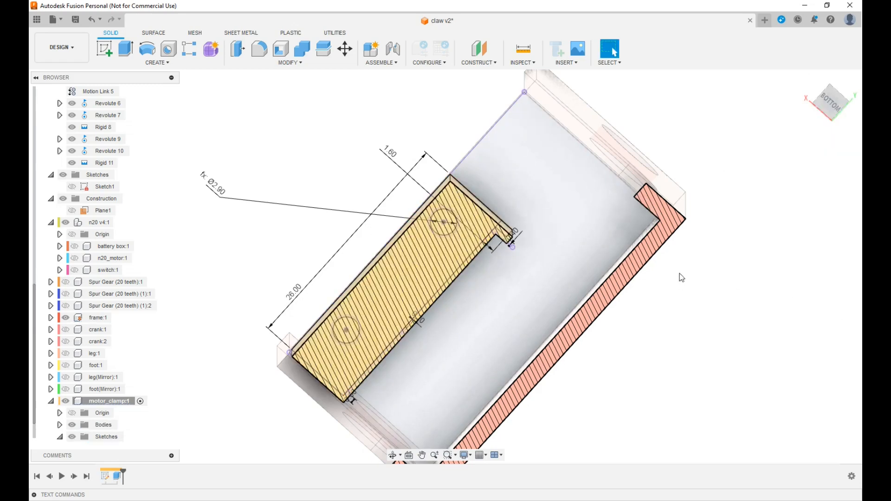
Step: Hide the frame and reselect only the main block and tab profiles for the clamp's extrusion, leaving both screw holes open
left_click_drag(841, 107, 841, 112)
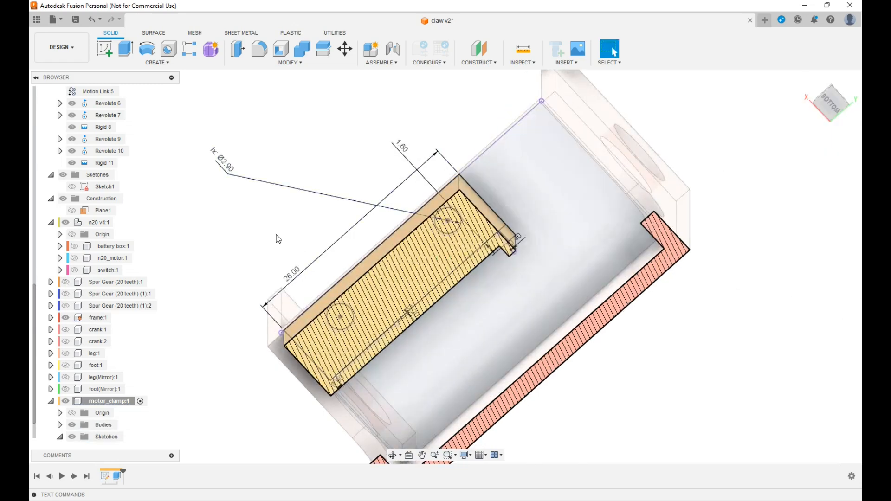
left_click(67, 319)
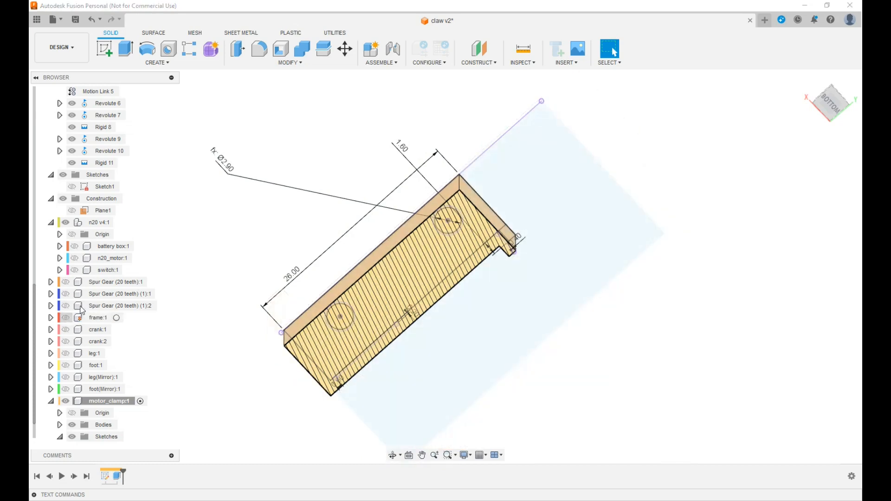
double_click(117, 476)
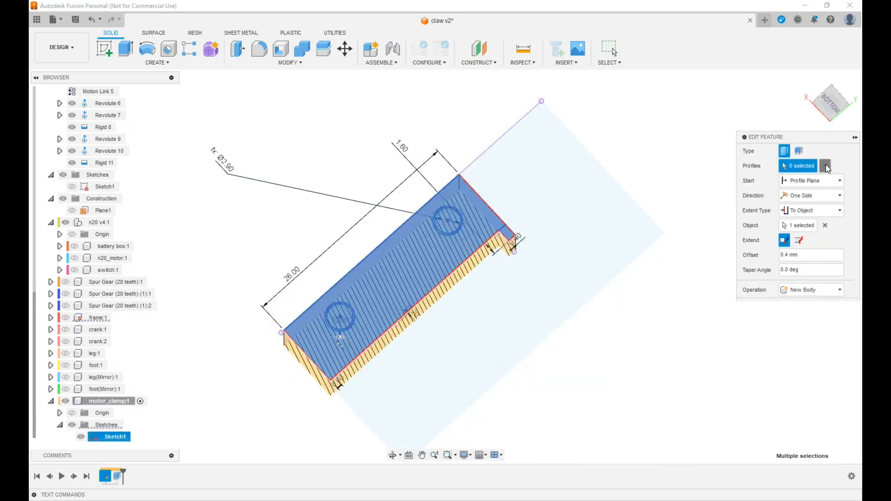
left_click(825, 166)
left_click(452, 251)
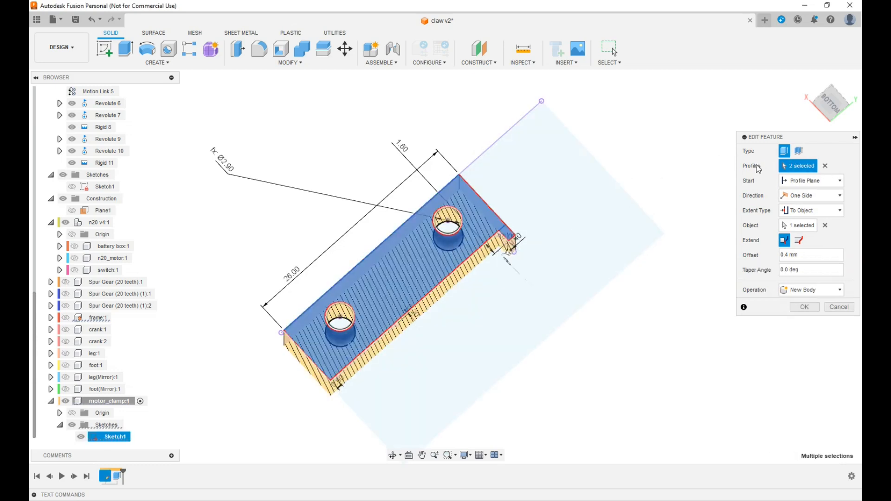
left_click_drag(825, 105, 855, 118)
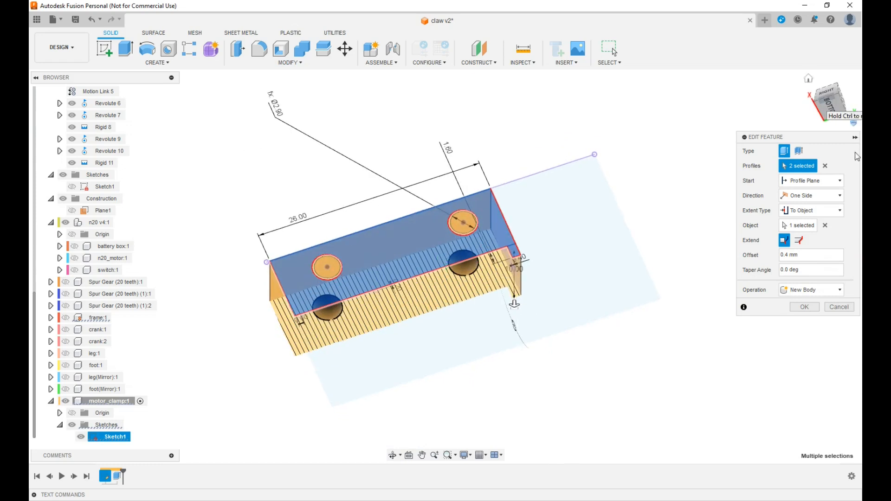
left_click(802, 308)
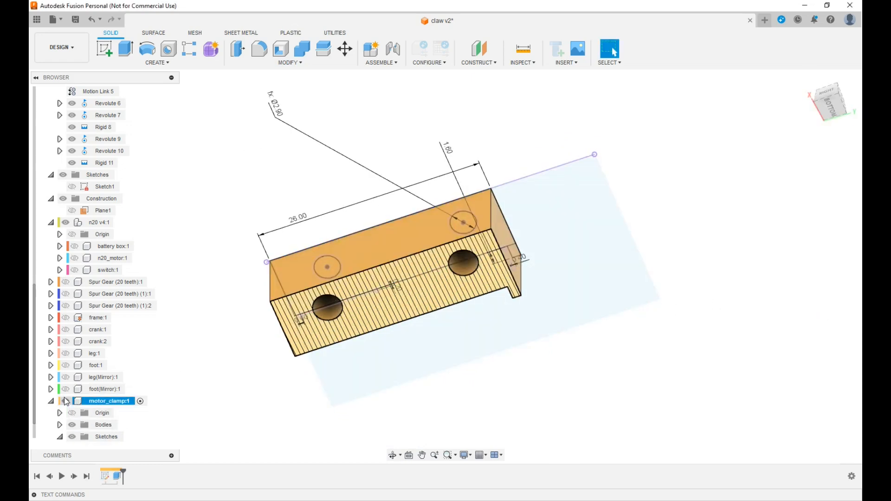
Step: Add the ring profiles around both screw holes to the clamp's extrusion, checking the radius of each hole before and after
left_click(336, 322)
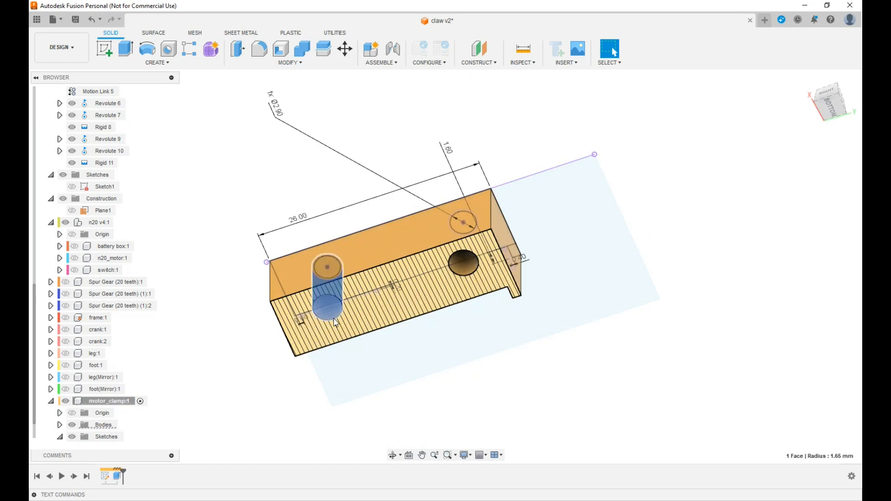
left_click(476, 275)
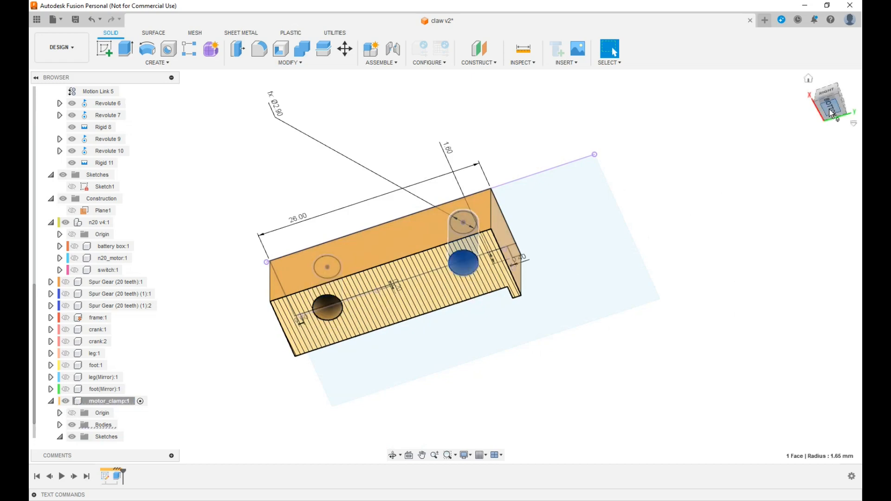
left_click_drag(824, 114, 786, 182)
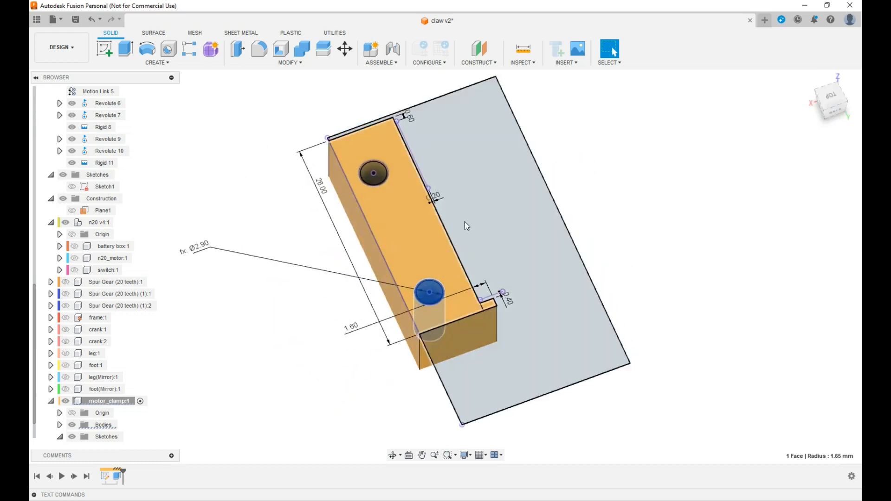
double_click(119, 481)
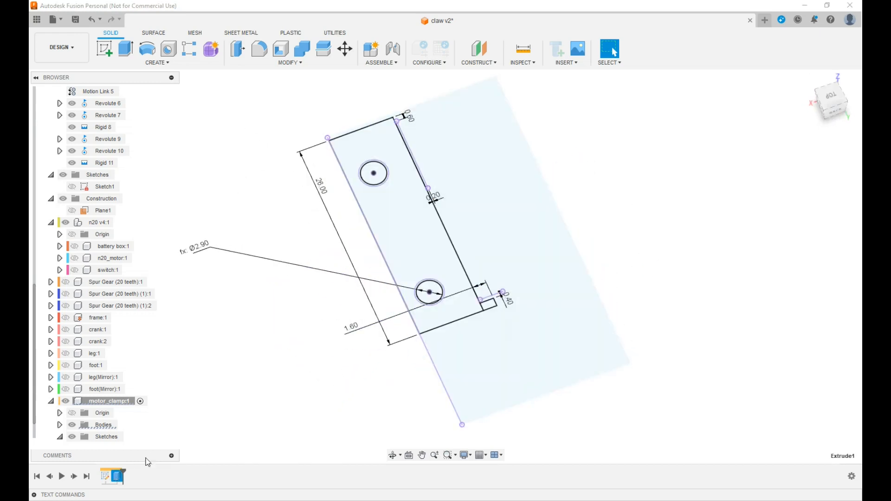
scroll(443, 277, "up", 3)
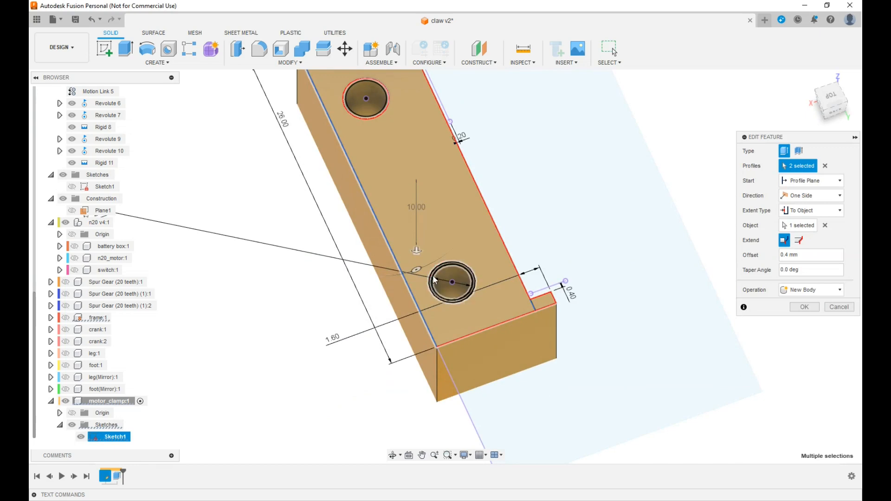
left_click(434, 279)
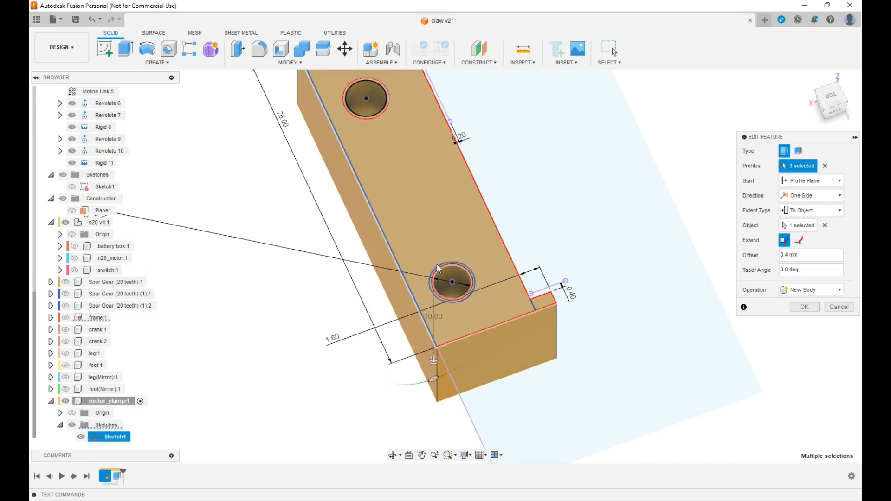
left_click(380, 114)
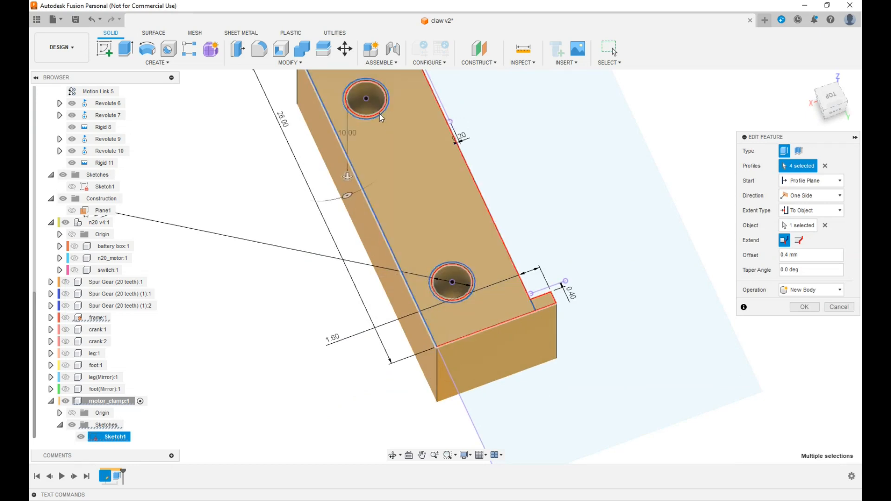
left_click(805, 307)
left_click_drag(834, 113, 842, 68)
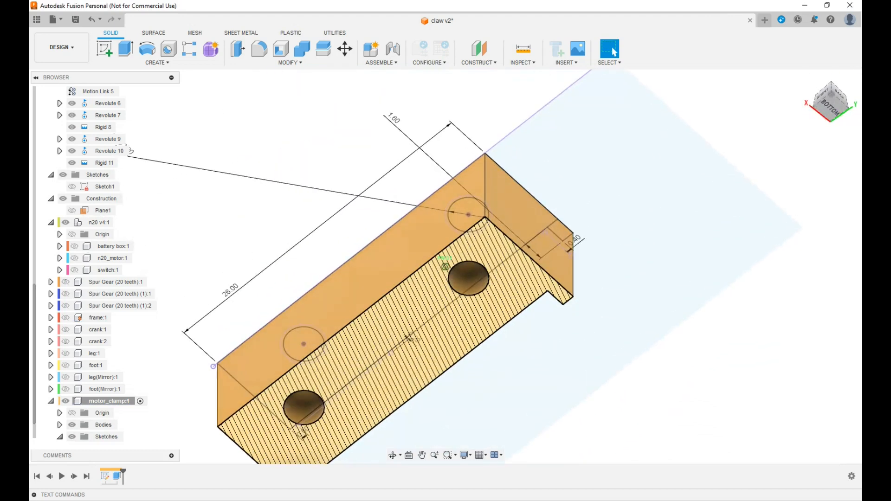
left_click(473, 295)
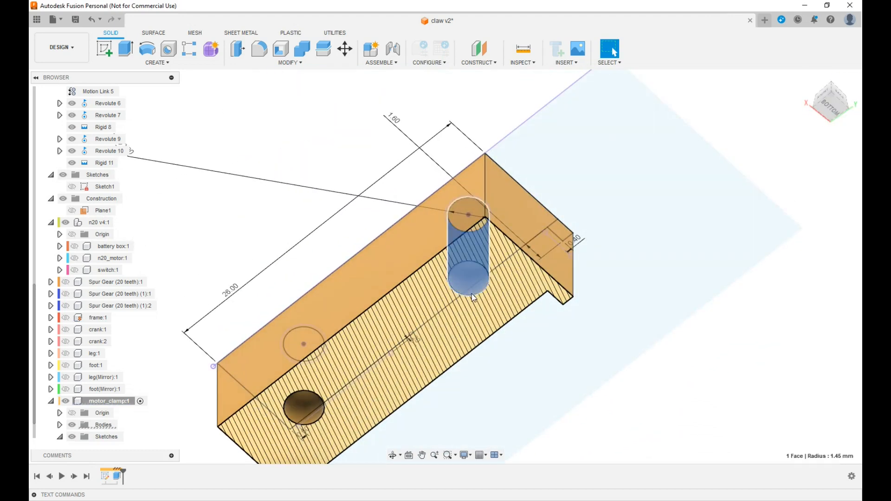
left_click(284, 403)
Step: Unisolate the motor clamp and activate the top-level claw v2 component
scroll(326, 367, "down", 3)
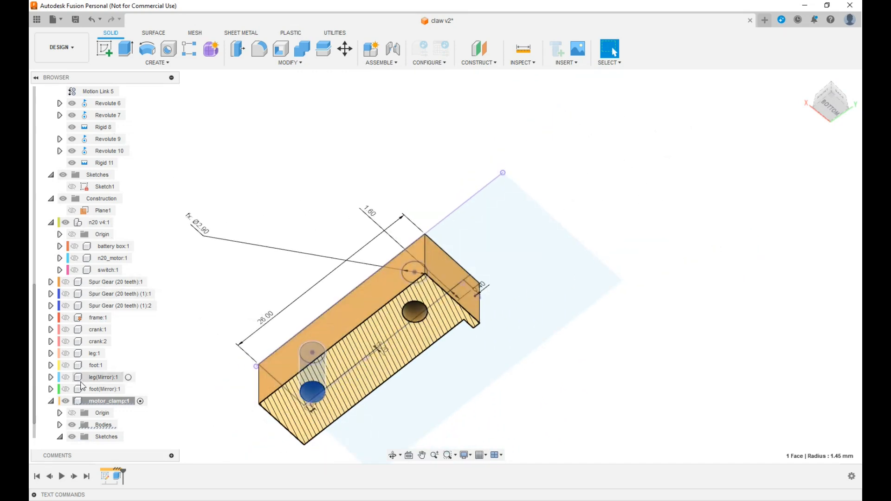
right_click(115, 409)
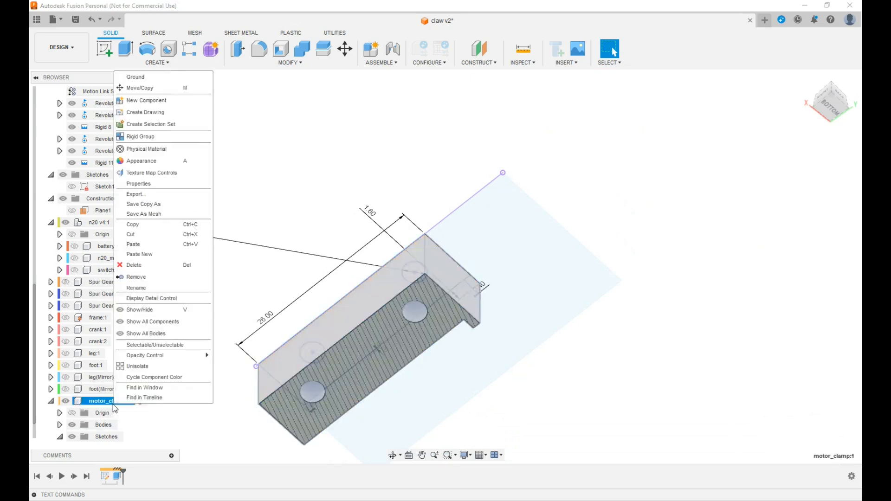
left_click(147, 365)
scroll(99, 183, "up", 7)
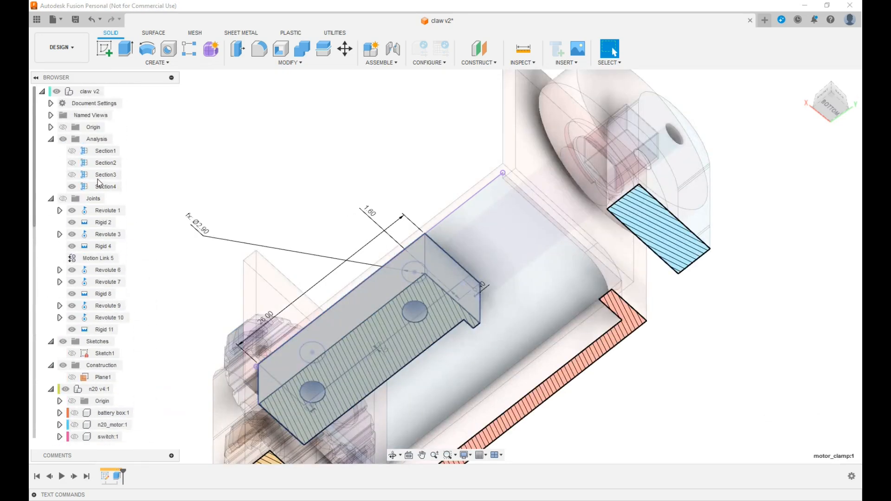
double_click(90, 92)
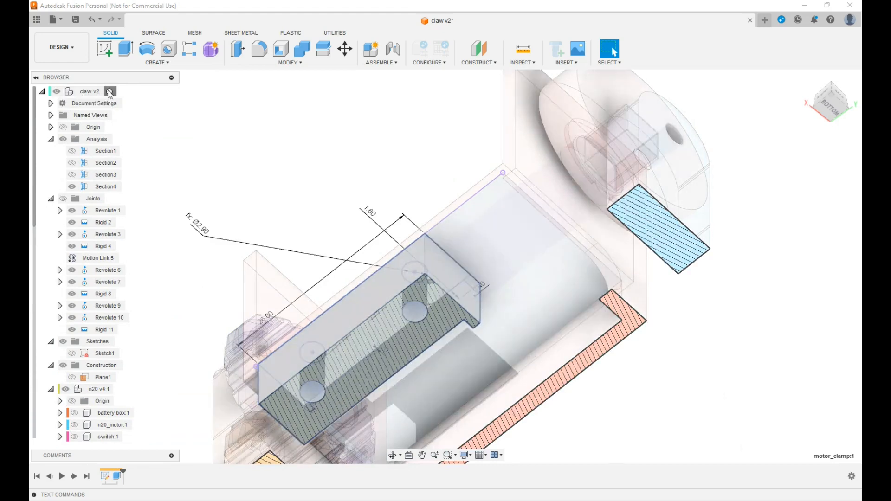
left_click_drag(830, 114, 808, 124)
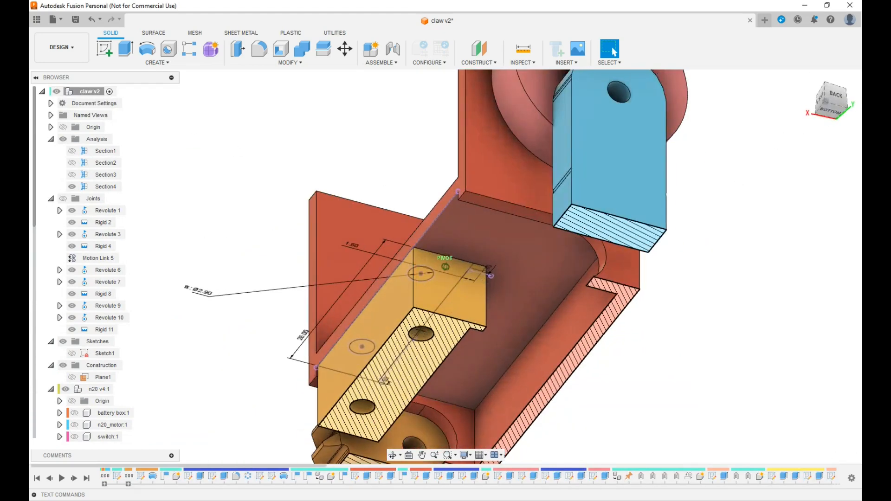
scroll(111, 373, "down", 8)
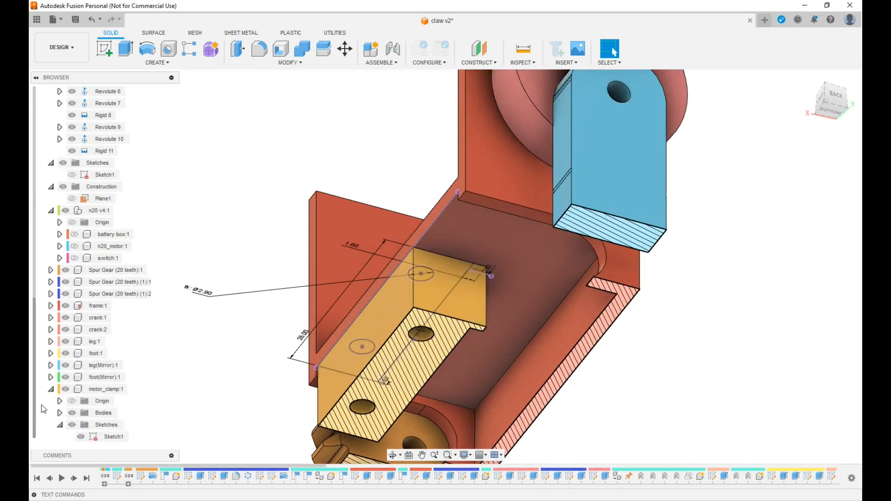
Step: Hide the dimensions of the motor clamp's sketch and the sketch itself
right_click(114, 437)
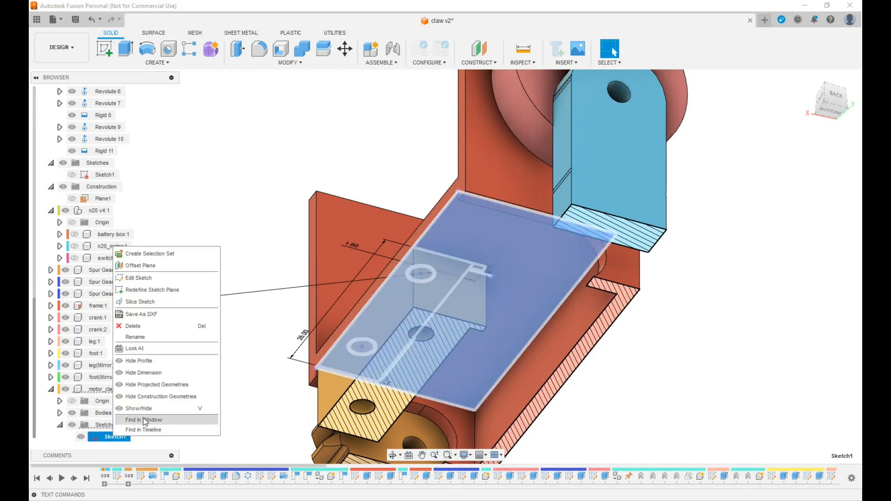
left_click(155, 375)
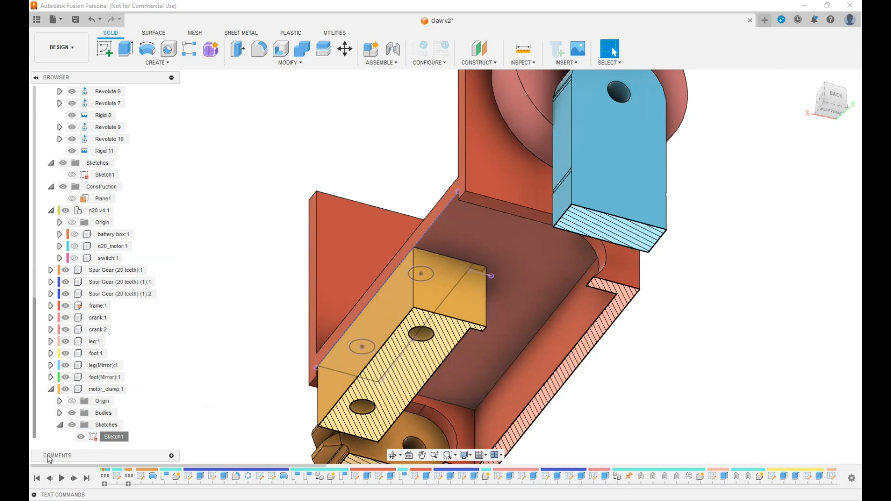
left_click(81, 437)
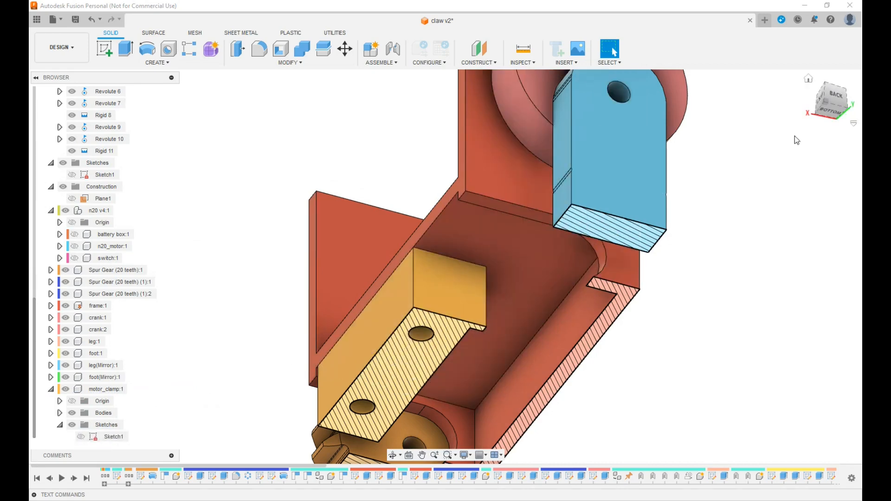
Step: Show the N20 motor, check the clamp against it in section from below, and turn off the Section4 analysis
mouse_move(824, 110)
left_mouse_down()
mouse_move(802, 98)
mouse_move(847, 97)
left_mouse_up()
left_click(75, 247)
left_click(74, 247)
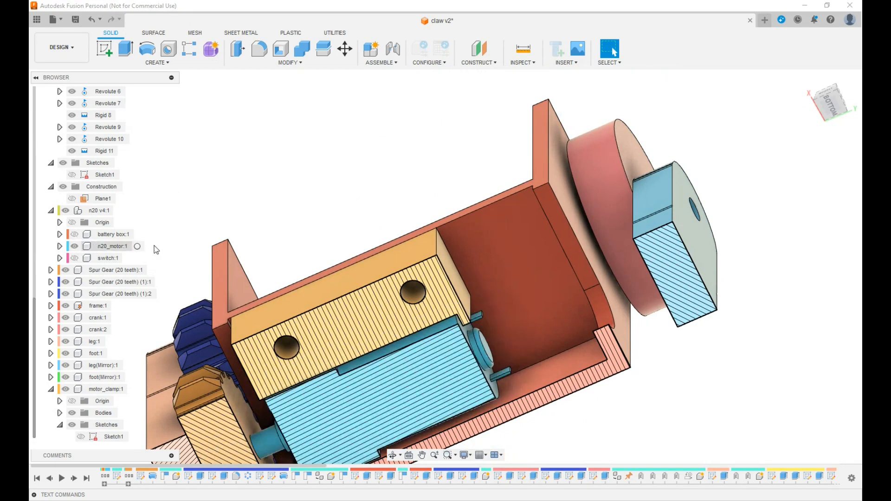
left_click(833, 106)
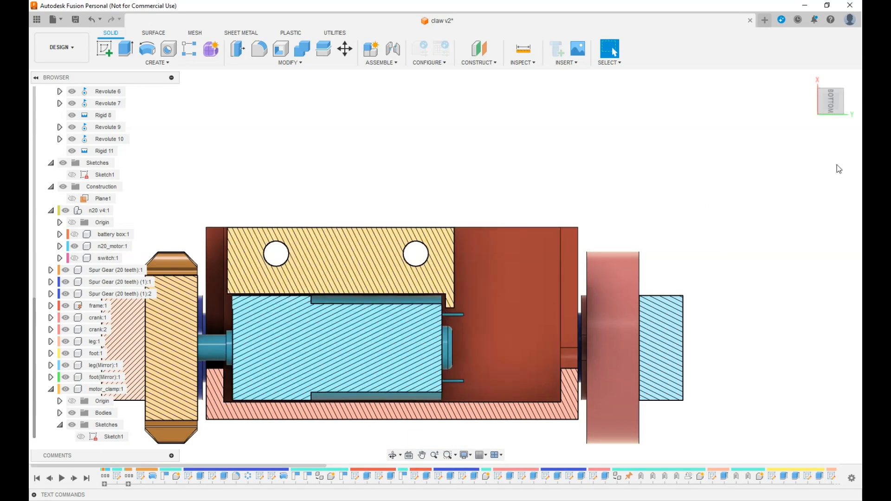
mouse_move(824, 107)
left_mouse_down()
mouse_move(818, 132)
mouse_move(803, 139)
mouse_move(750, 145)
left_mouse_up()
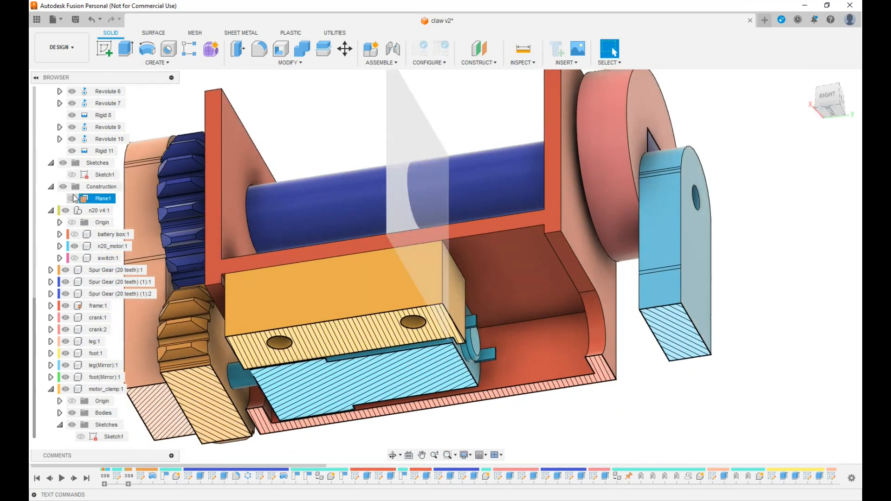
scroll(55, 135, "up", 8)
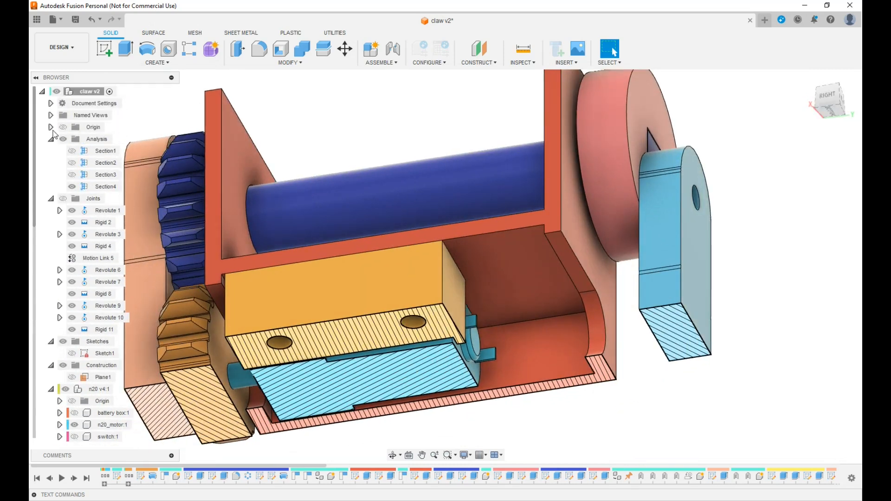
left_click(72, 187)
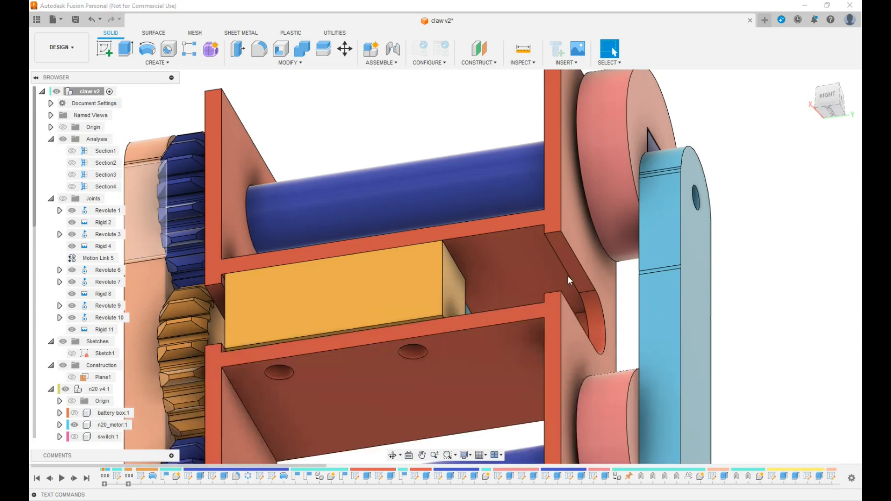
Step: Examine how the motor clamp sits between the frame walls, viewing the frame's open side straight on and at an angle
scroll(730, 295, "down", 3)
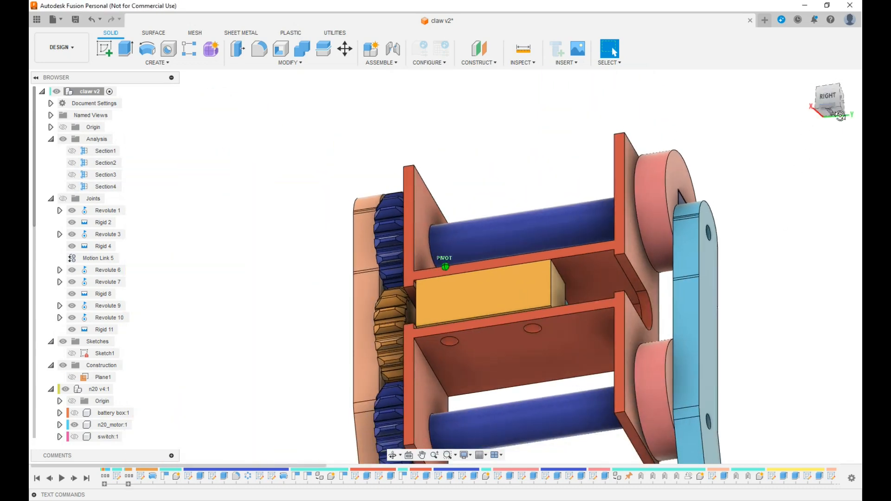
left_click(827, 97)
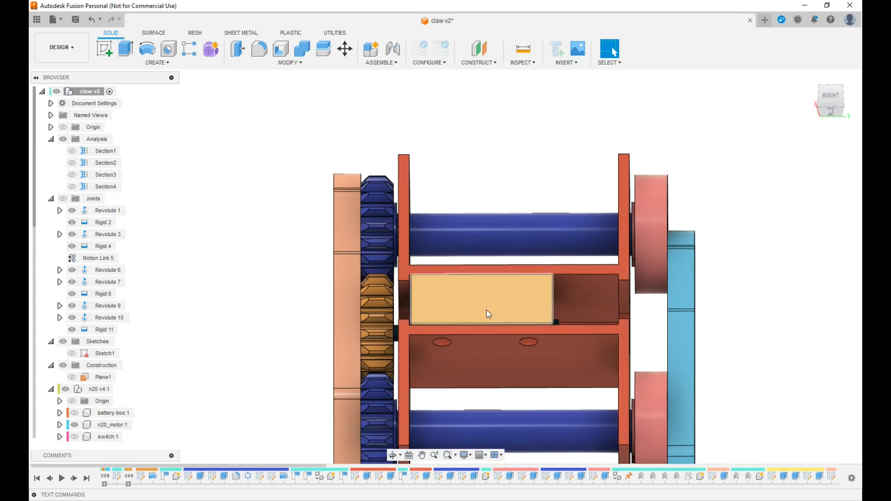
left_click_drag(826, 113, 690, 356)
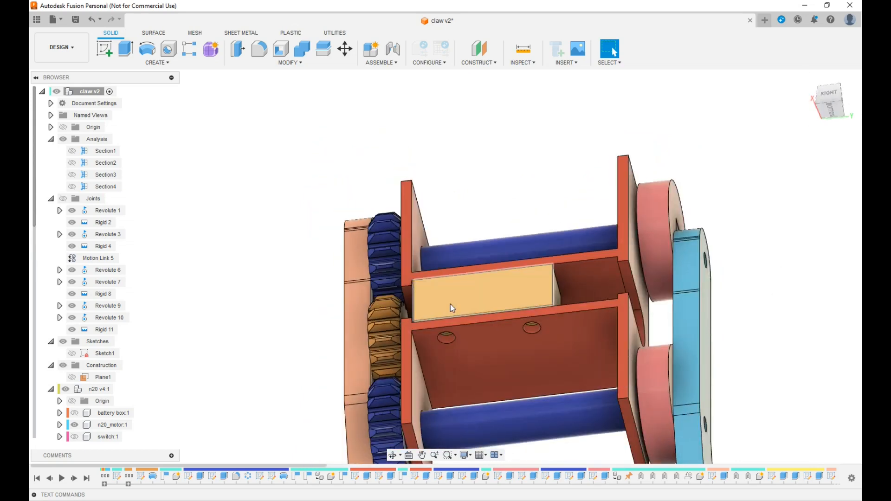
scroll(450, 305, "up", 2)
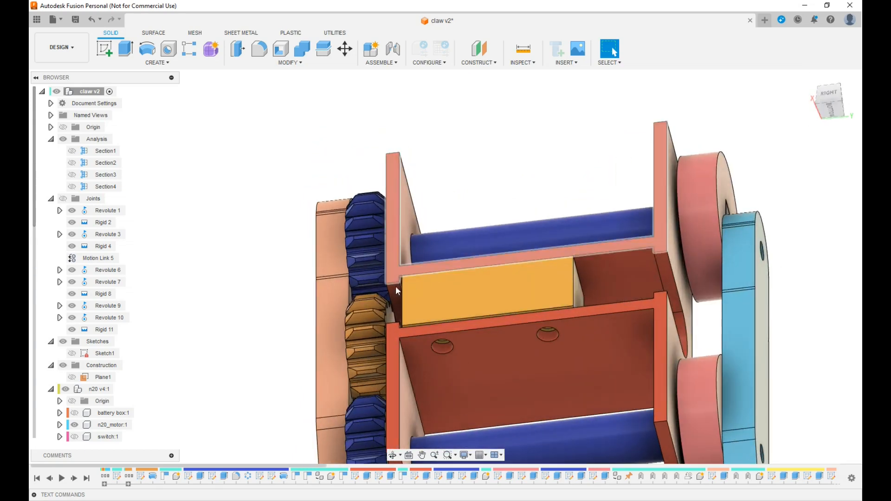
left_click_drag(829, 114, 860, 115)
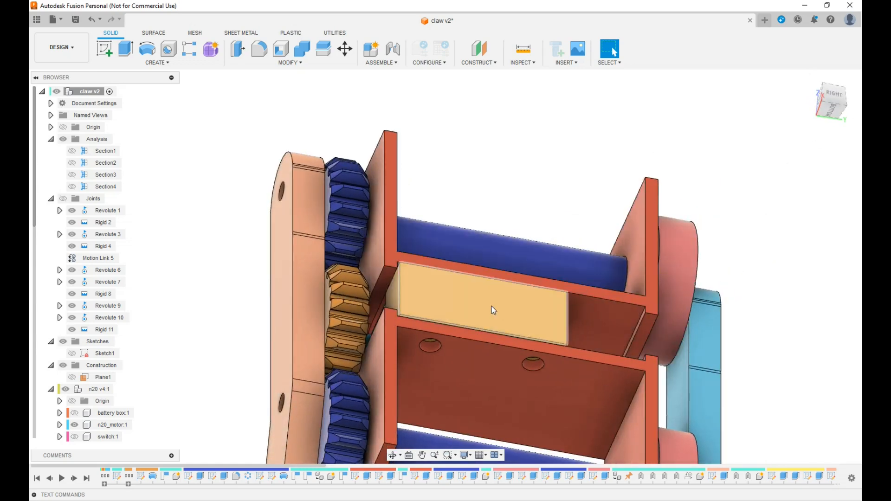
mouse_move(458, 264)
middle_mouse_down("shift")
mouse_move(400, 296)
mouse_move(469, 267)
middle_mouse_up("shift")
left_click(833, 95)
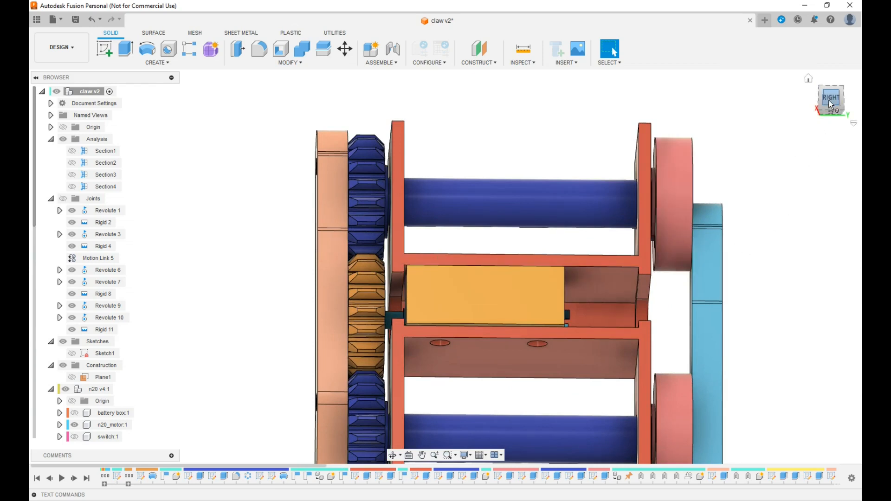
left_click_drag(831, 110, 830, 114)
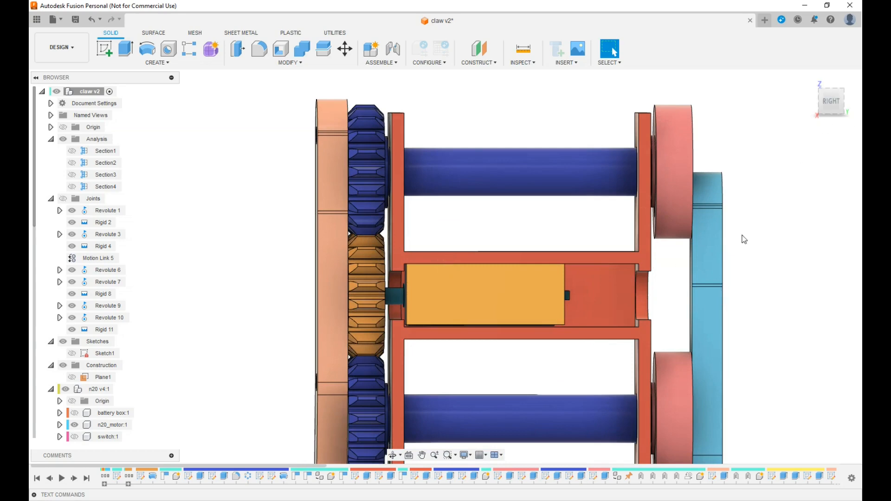
mouse_move(828, 95)
left_mouse_down()
mouse_move(833, 84)
mouse_move(833, 99)
left_mouse_up()
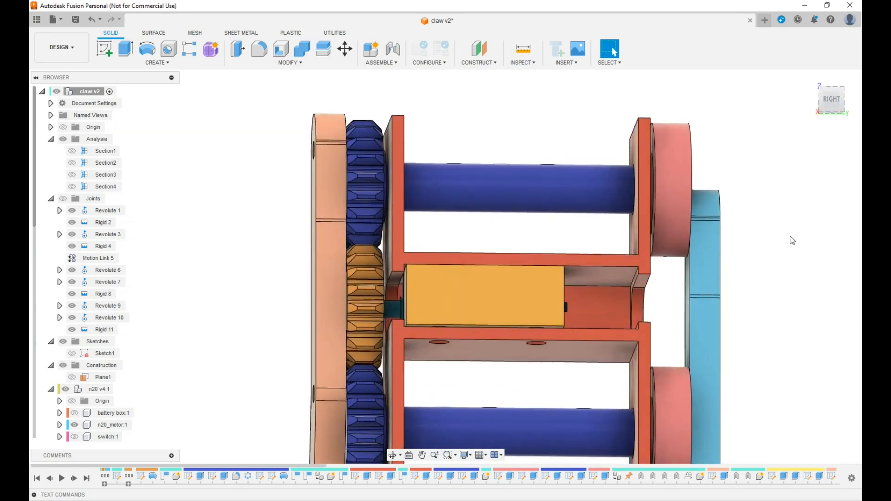
scroll(793, 241, "down", 3)
middle_click_drag(797, 274, 655, 265)
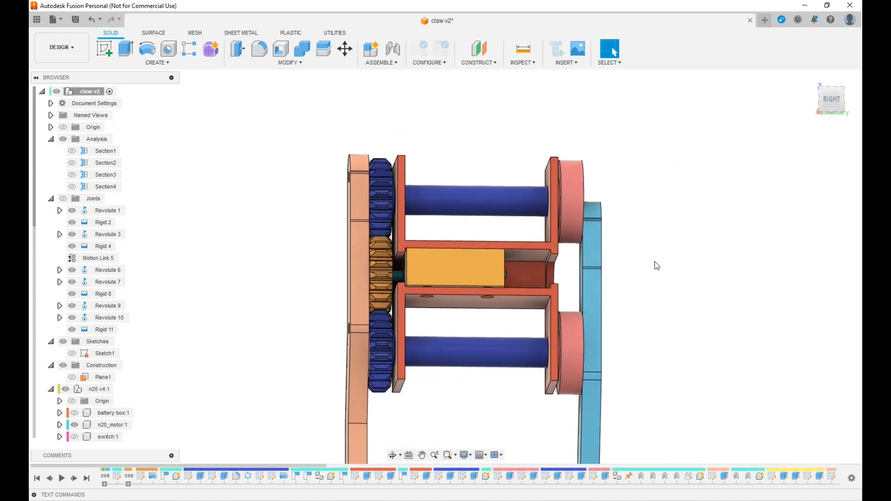
left_click(831, 107)
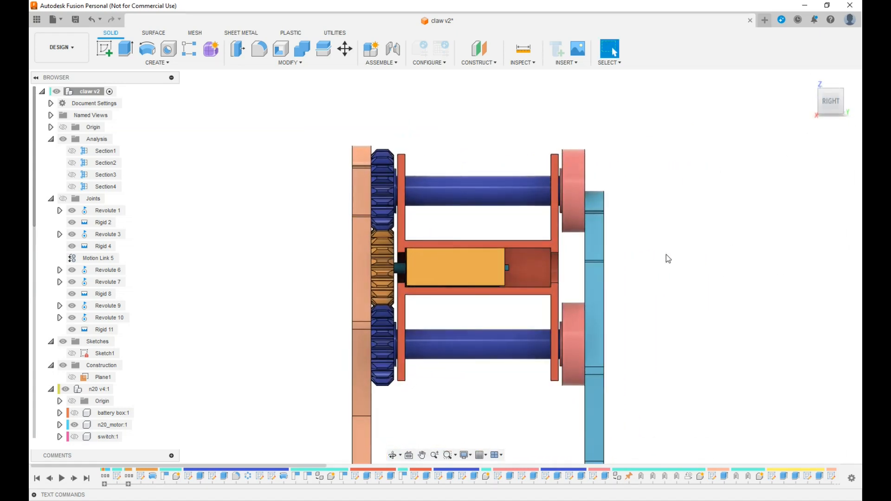
Step: Show the battery box, inspect its position against the frame, and hide it again
left_click_drag(820, 103, 852, 112)
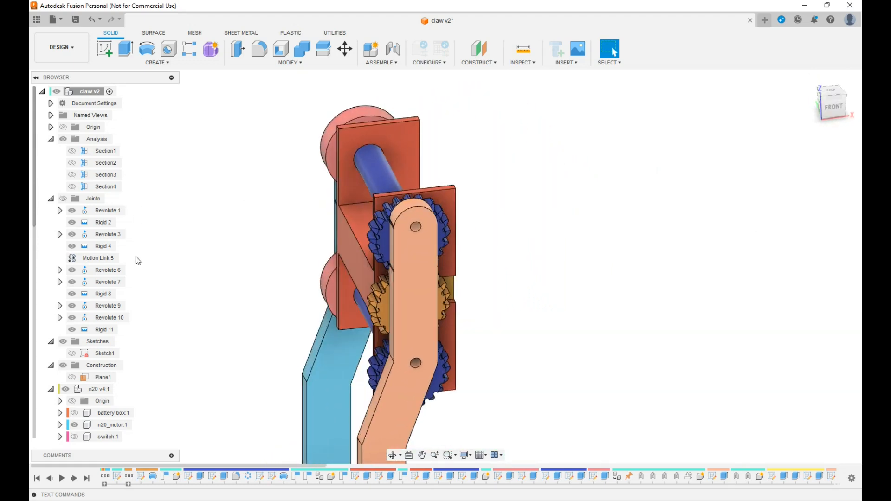
scroll(77, 355, "down", 2)
left_click(75, 365)
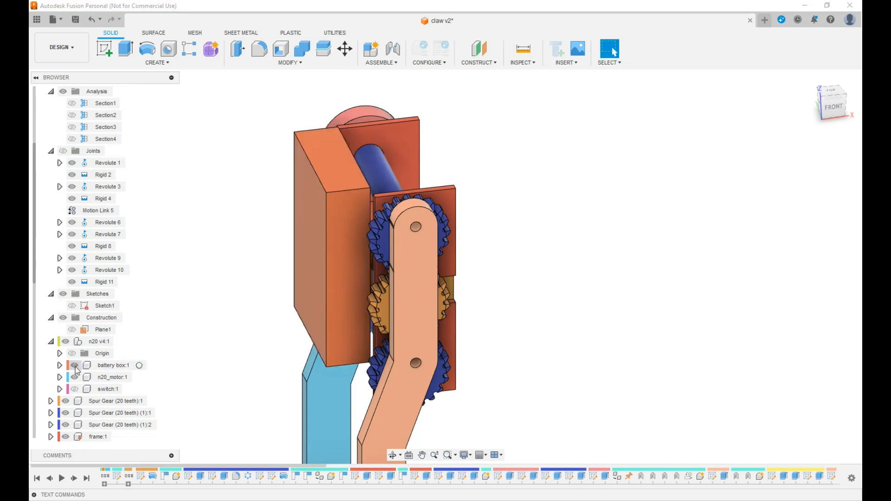
left_click_drag(834, 110, 860, 131)
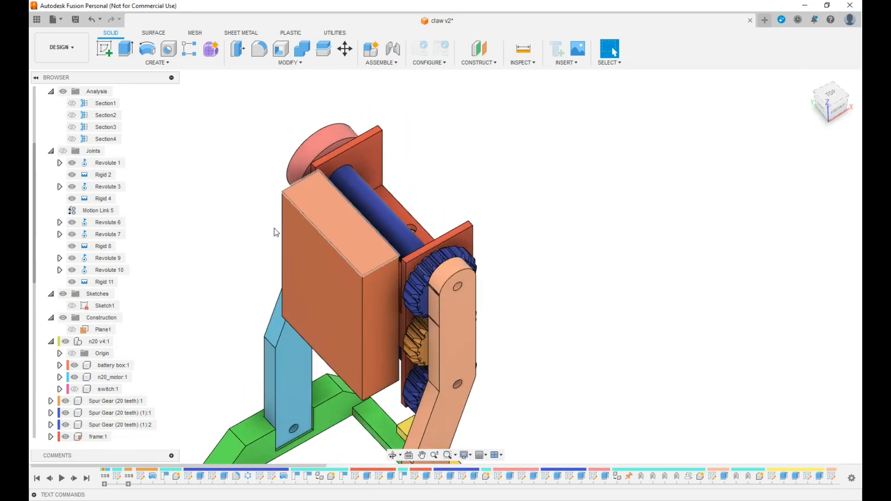
left_click(74, 365)
Step: Activate the frame component and isolate it
left_click(358, 297)
scroll(121, 389, "down", 2)
left_click(97, 413)
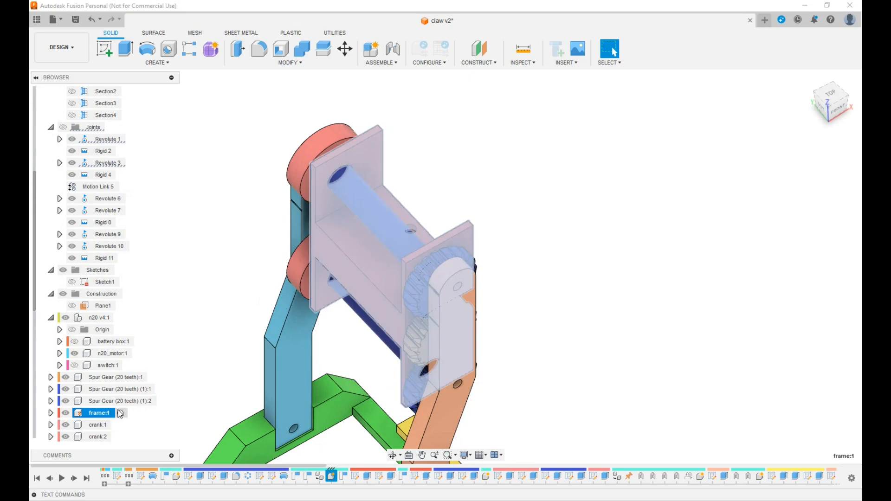
left_click(117, 414)
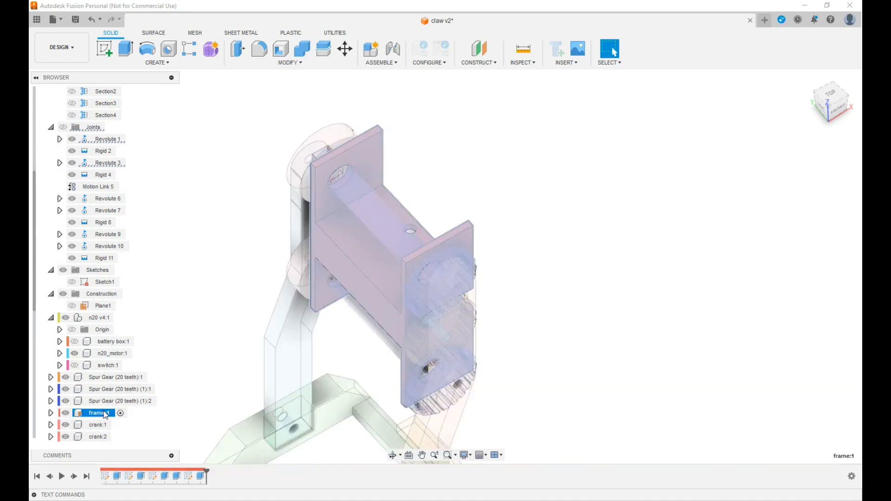
right_click(105, 413)
left_click(141, 372)
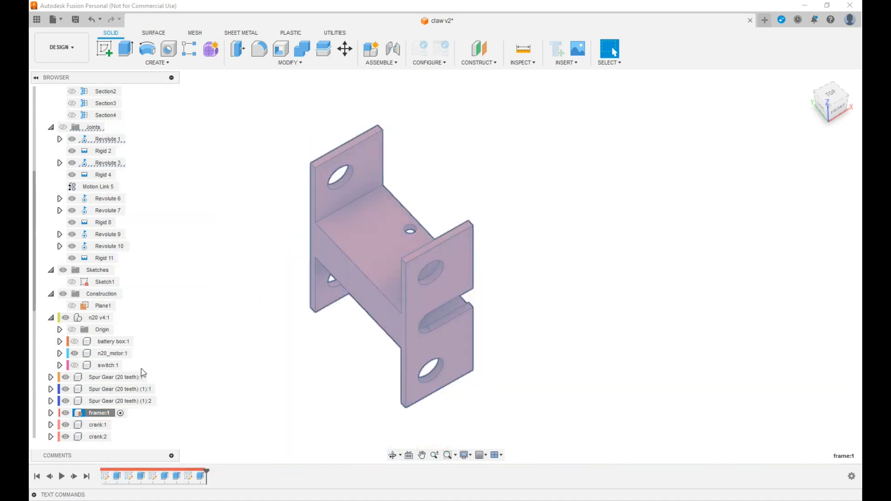
Step: Start a sketch on the frame's H-shaped left face and project that face's outline into it
left_click(375, 306)
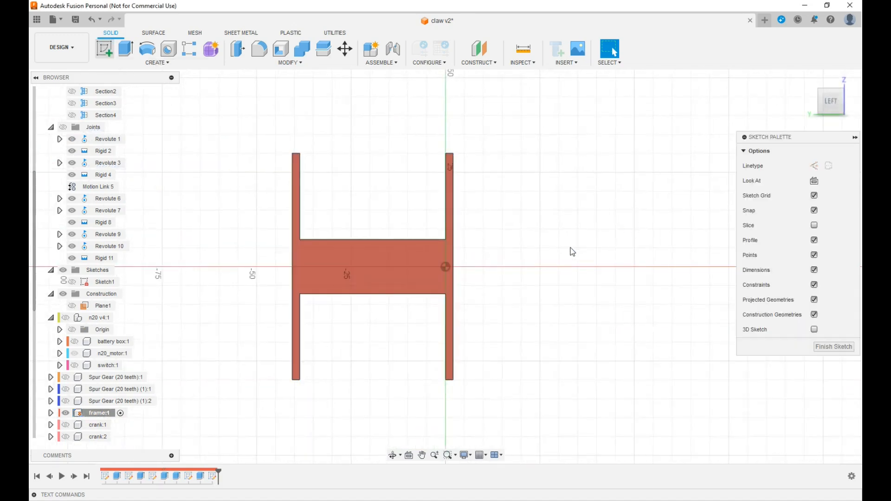
key("p")
left_click(448, 247)
left_click(680, 198)
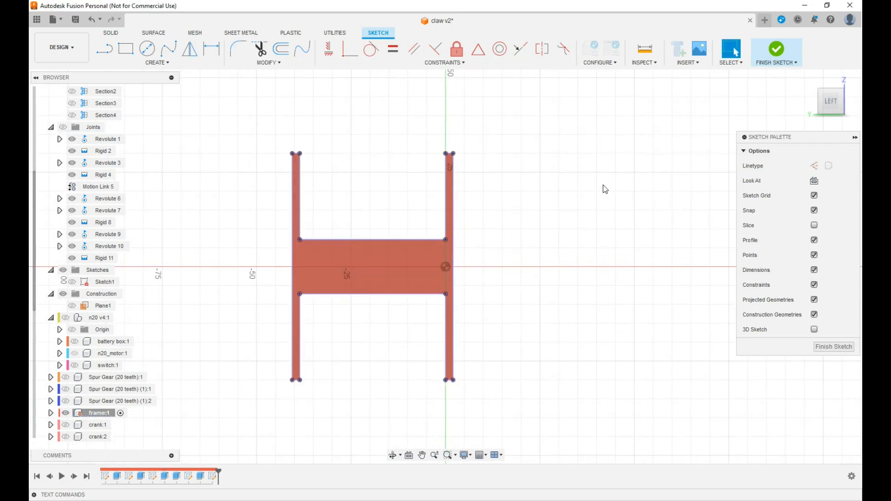
Step: Draw lines between the inner corners of the side walls to close the upper and lower openings, and finish the sketch
key("l")
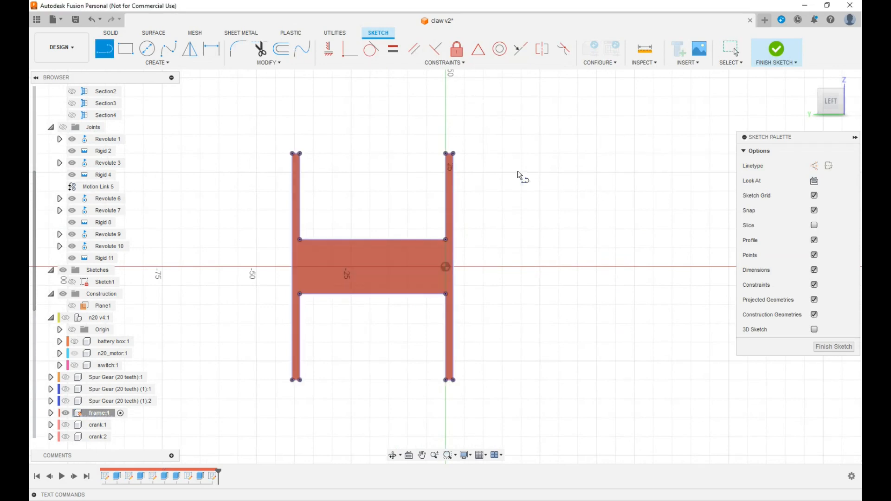
left_click(445, 154)
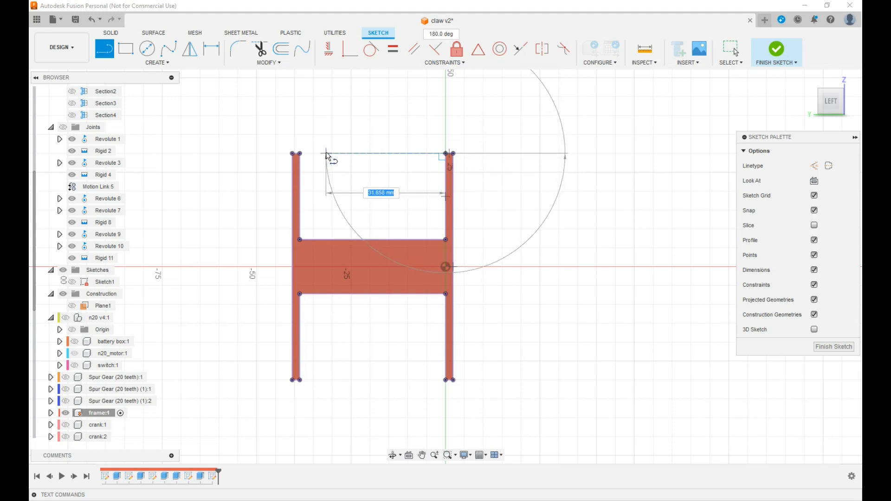
left_click(301, 154)
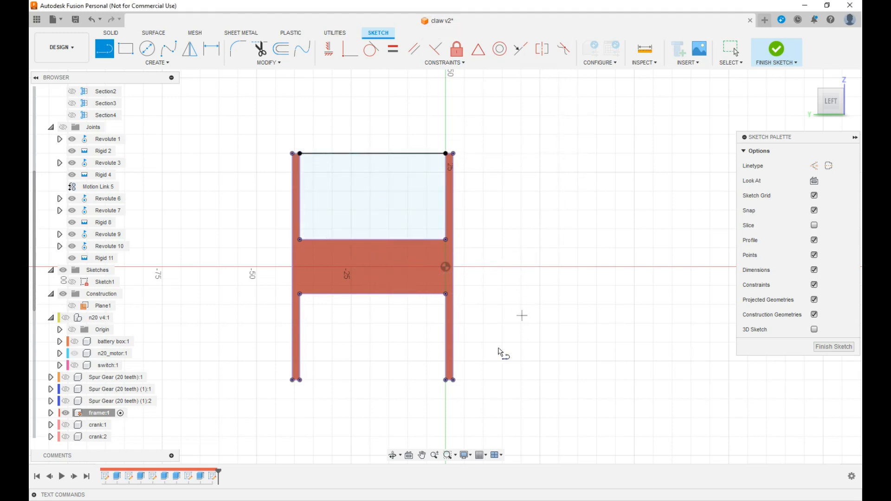
left_click(446, 381)
left_click(300, 380)
left_click(778, 56)
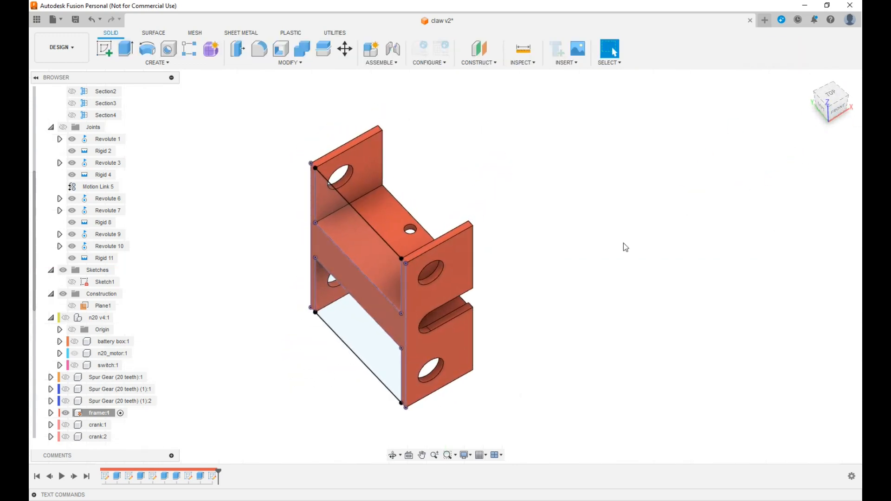
Step: Extrude the upper, middle and lower profiles outward by 1 mm, joined to the frame, as a closed wall
key("e")
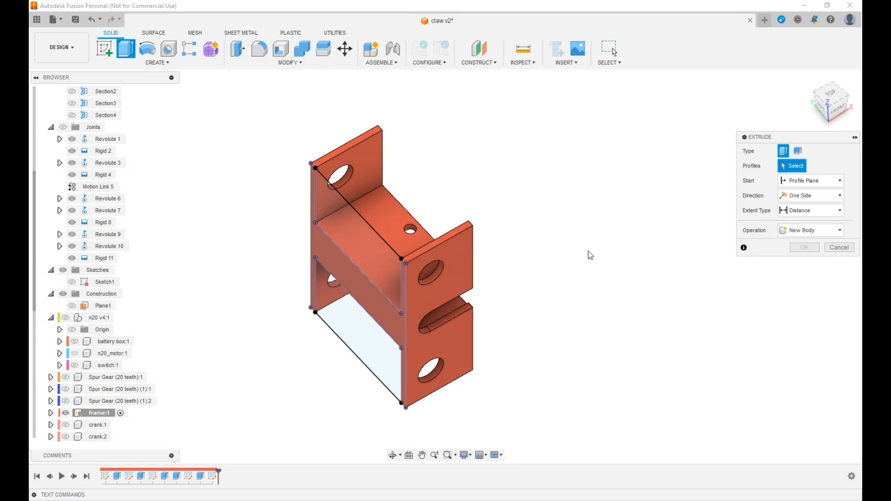
left_click(376, 268)
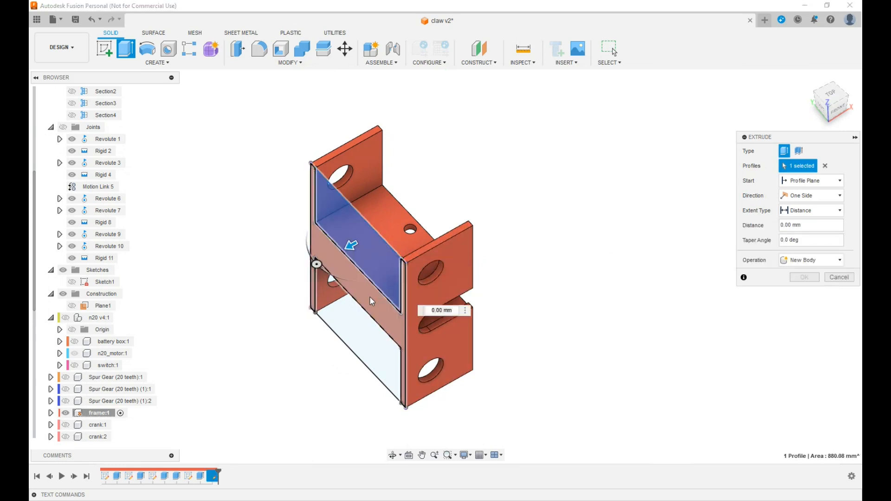
left_click(371, 301)
left_click(370, 333)
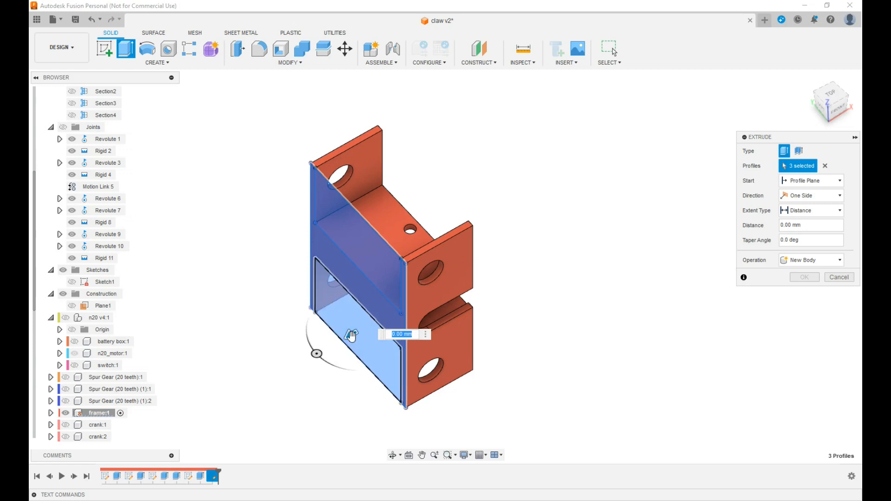
left_click_drag(342, 334, 342, 343)
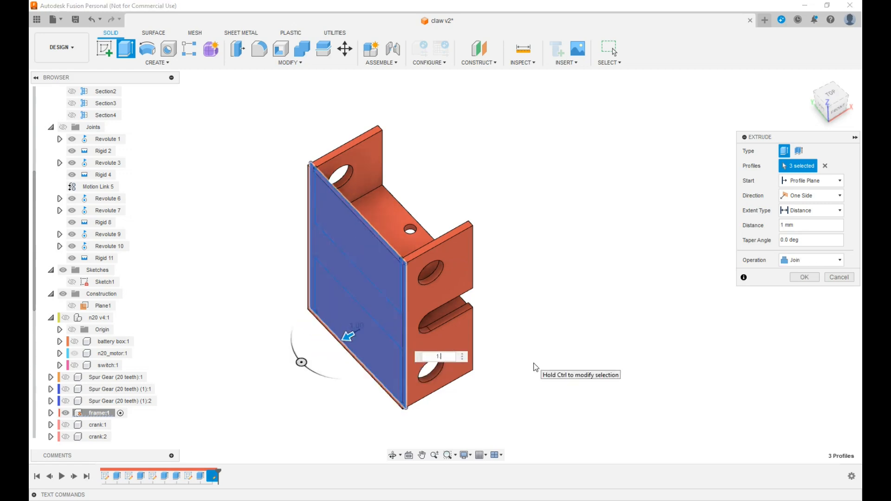
key("Return")
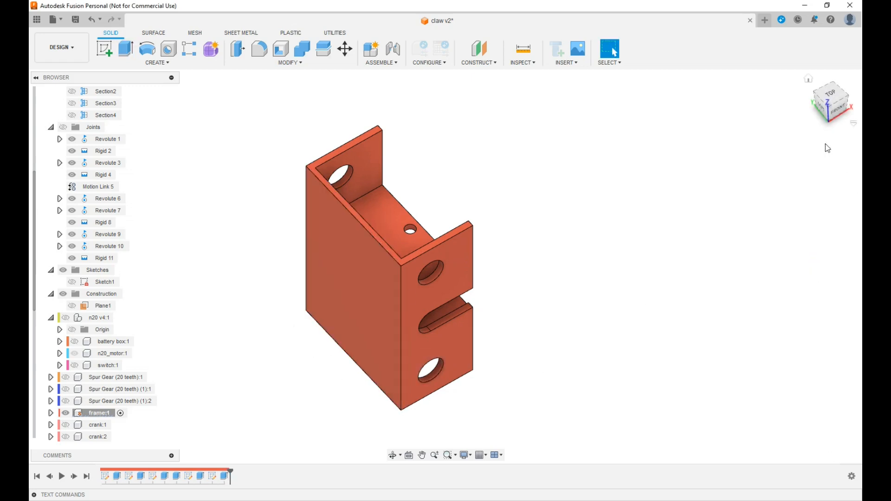
Step: Unisolate the frame so all components show again, and activate the top-level claw component
mouse_move(837, 106)
left_mouse_down()
mouse_move(807, 112)
mouse_move(788, 87)
left_mouse_up()
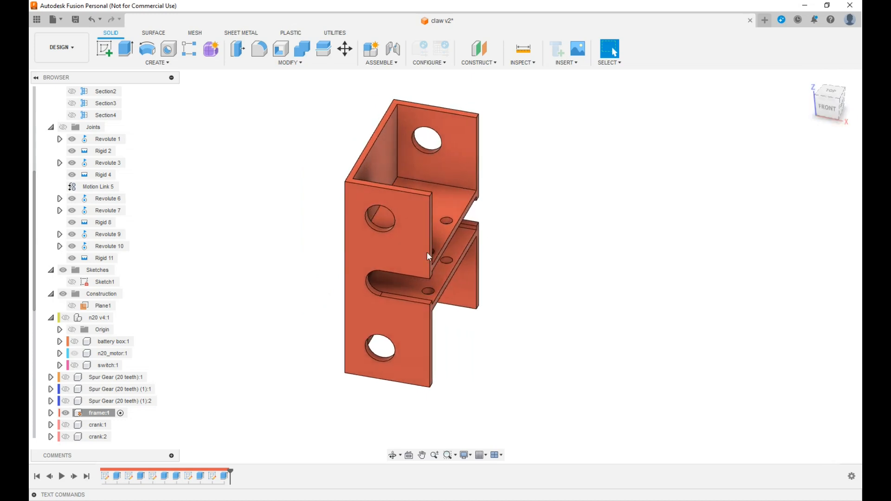
right_click(111, 412)
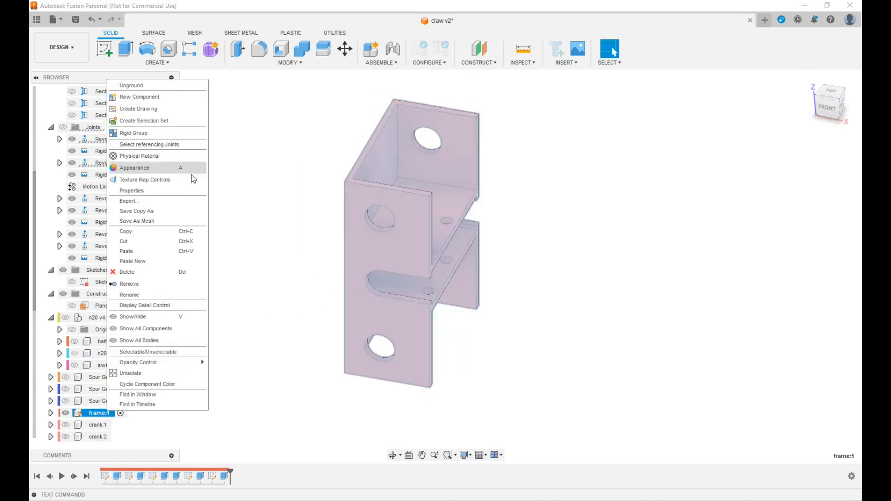
left_click(149, 373)
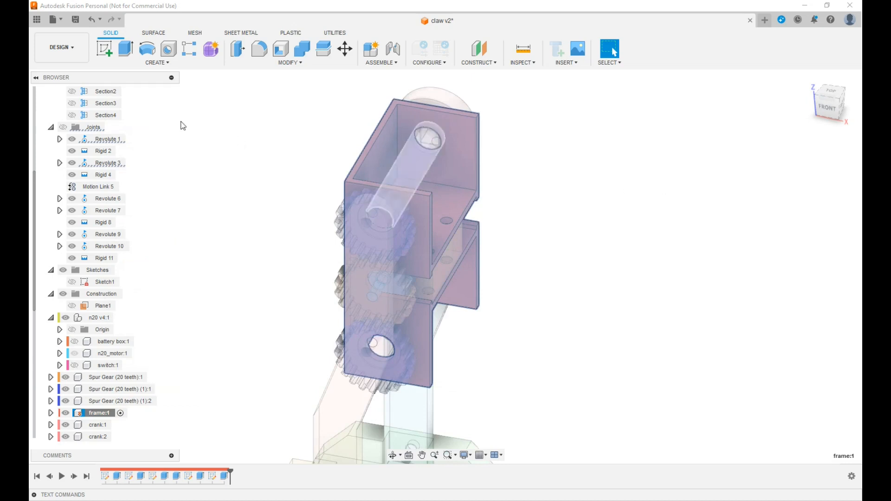
scroll(48, 102, "up", 3)
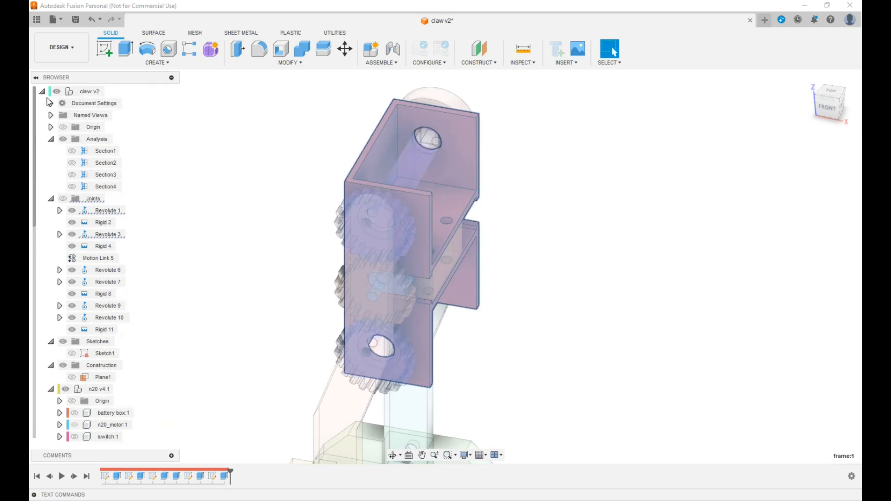
left_click(109, 91)
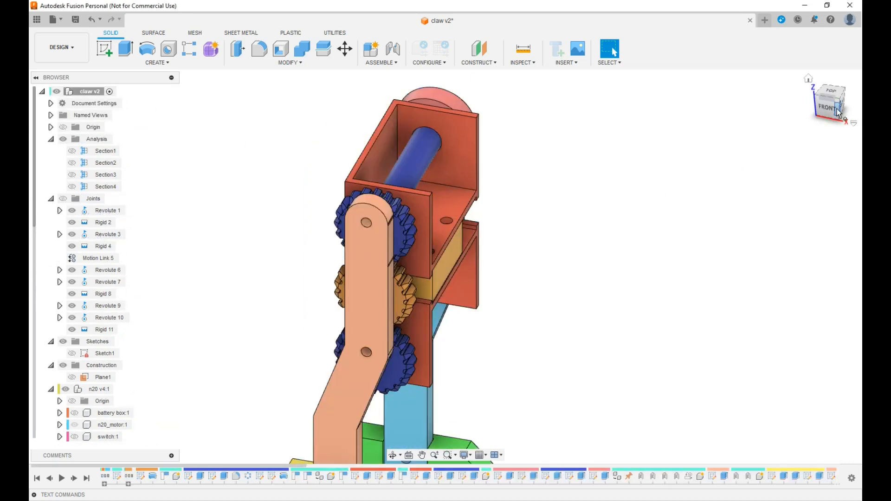
Step: Show the battery box and examine its fit against the closed frame wall and the free space inside the open compartments
left_click(822, 113)
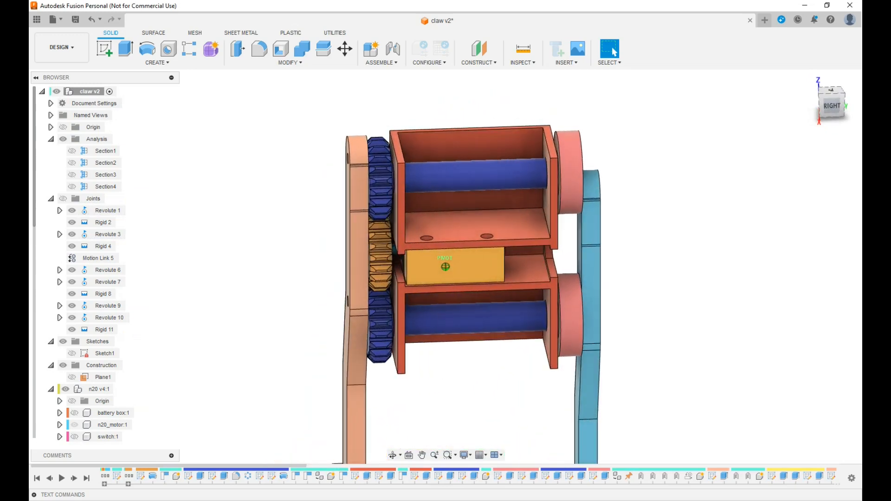
scroll(468, 253, "up", 5)
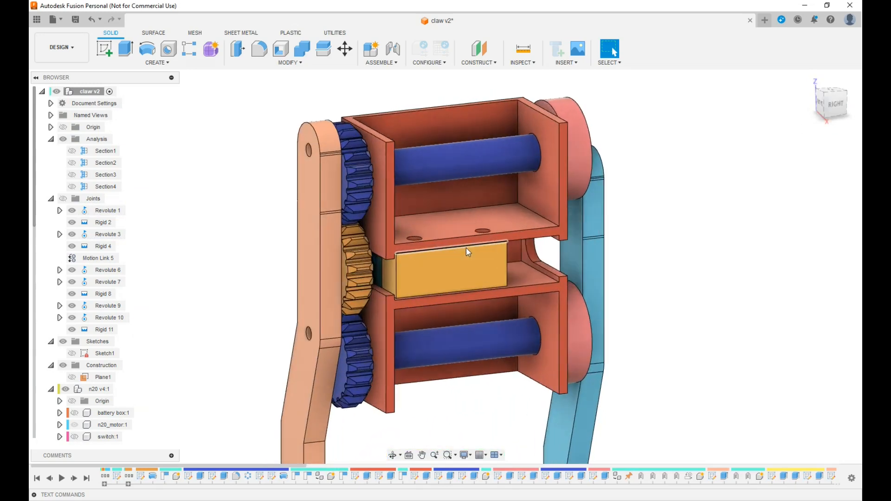
scroll(772, 227, "down", 4)
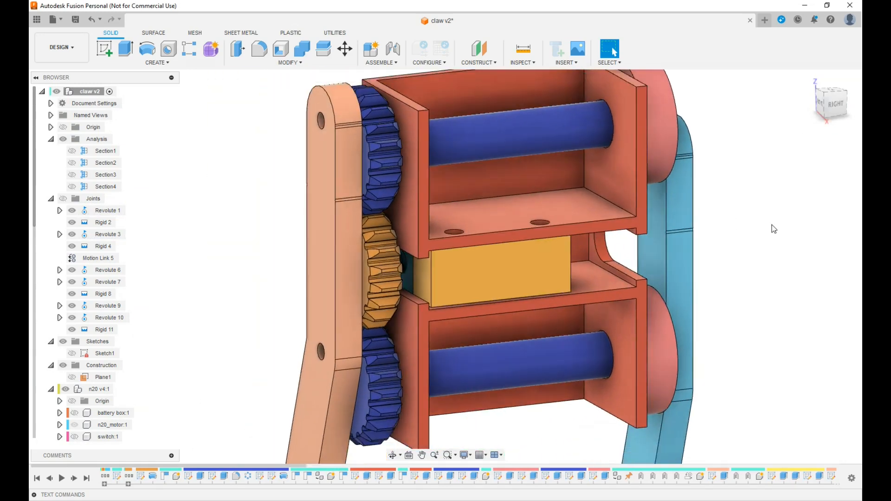
left_click(820, 103)
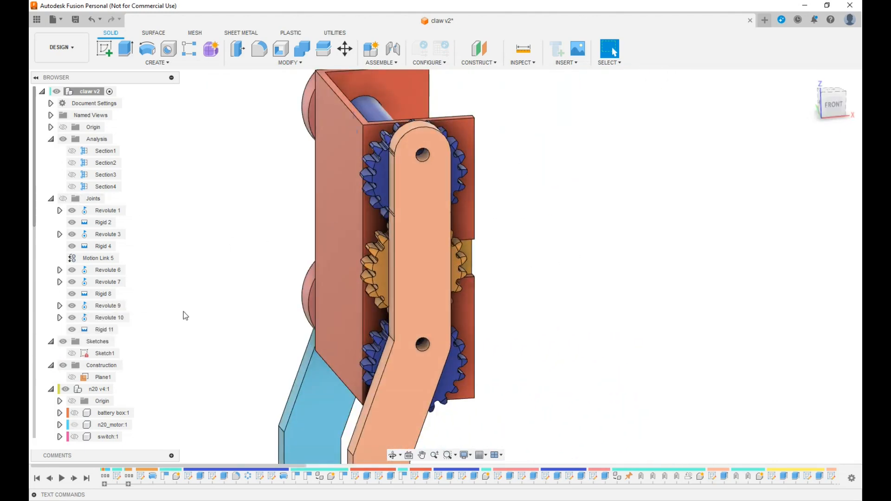
left_click(74, 413)
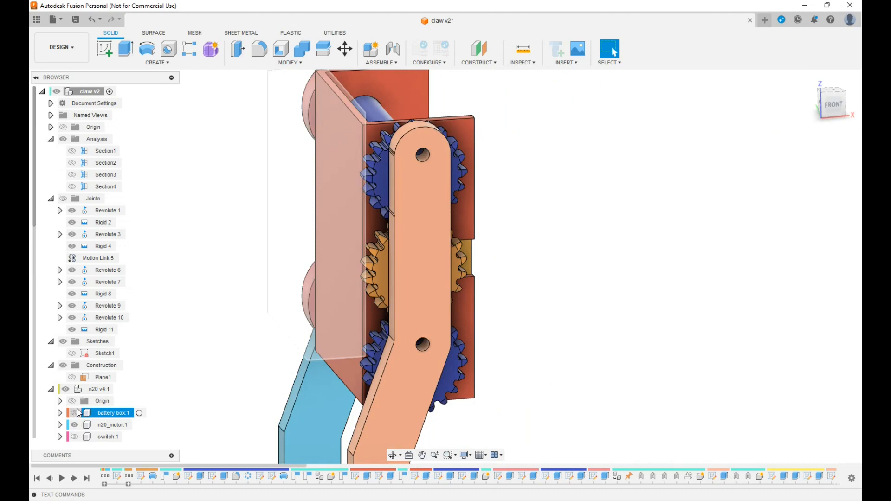
left_click_drag(838, 110, 841, 132)
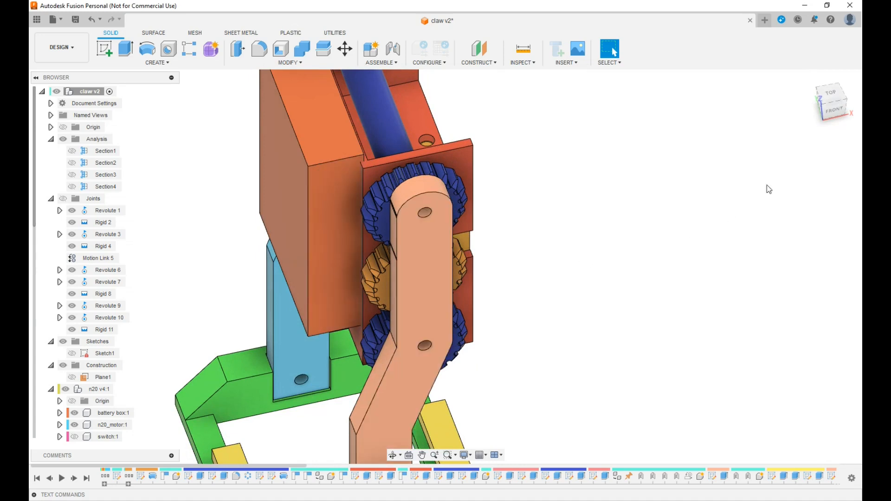
left_click_drag(837, 101, 864, 80)
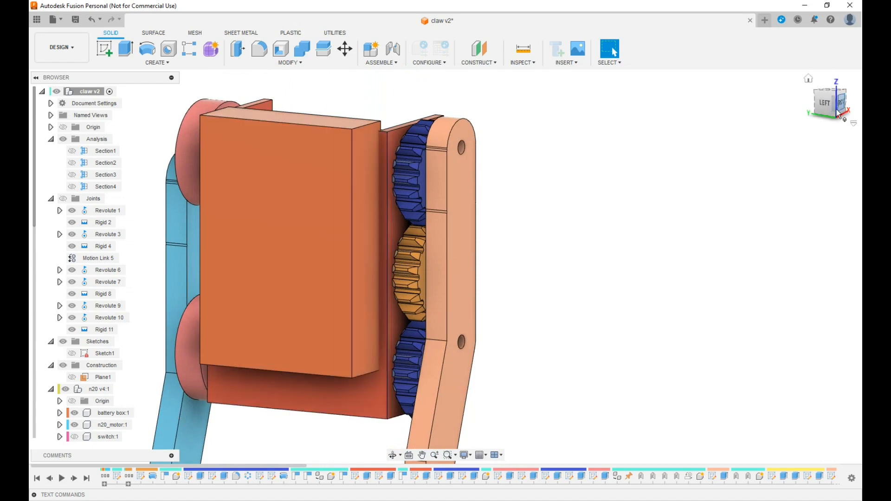
mouse_move(827, 110)
left_mouse_down()
mouse_move(770, 110)
mouse_move(751, 80)
left_mouse_up()
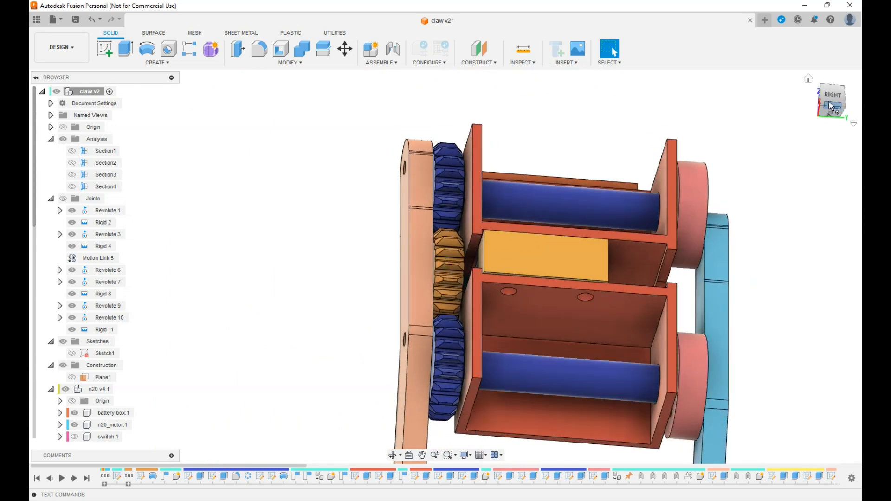
middle_click_drag(766, 348, 692, 272)
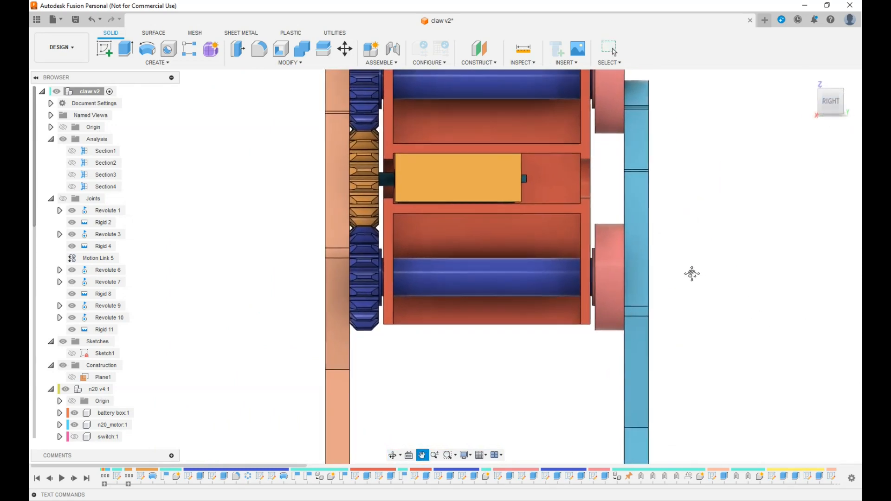
scroll(478, 310, "up", 3)
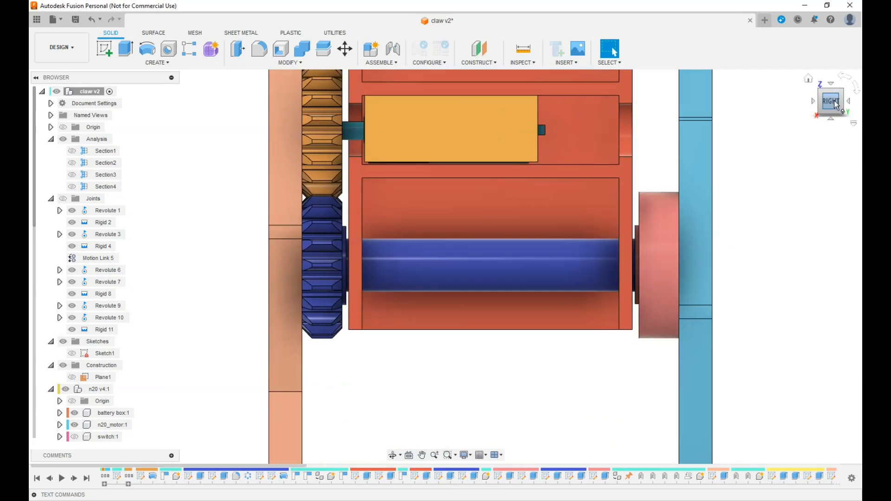
middle_click_drag(834, 87, 833, 95, "shift")
left_click(519, 327)
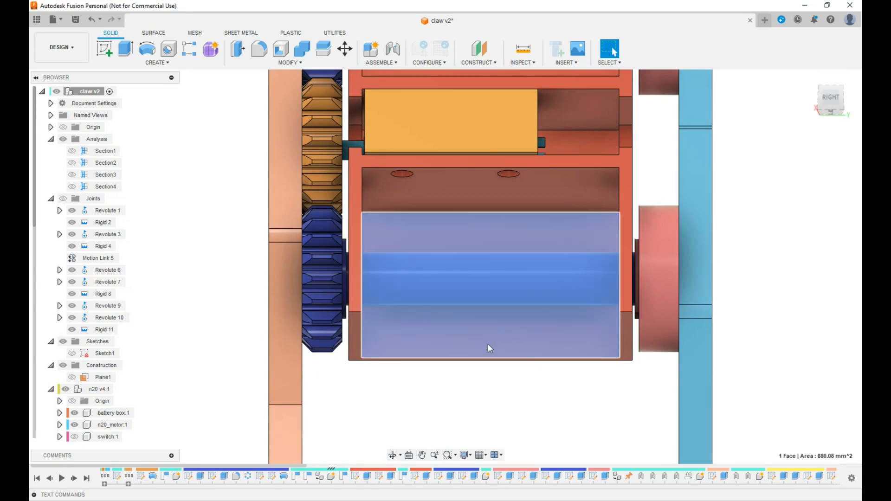
Step: Activate and isolate the frame, and display only the switch with it, hiding the battery box and N20 motor
scroll(70, 356, "down", 6)
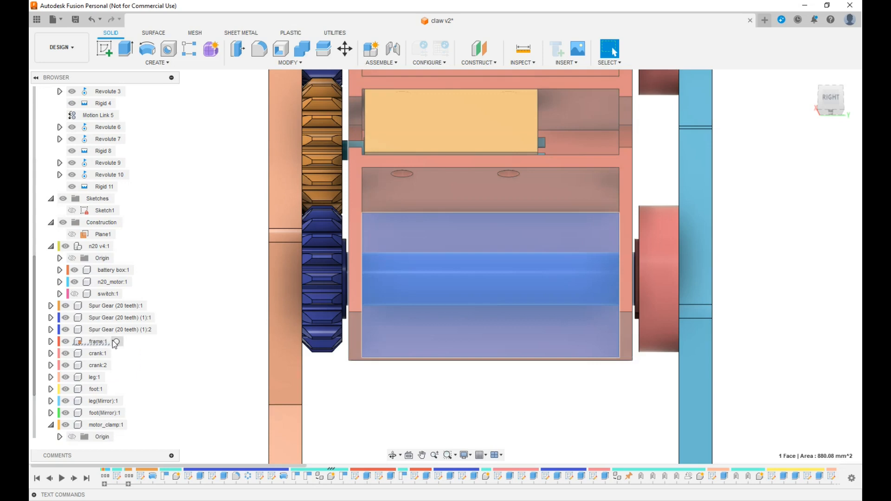
left_click(121, 341)
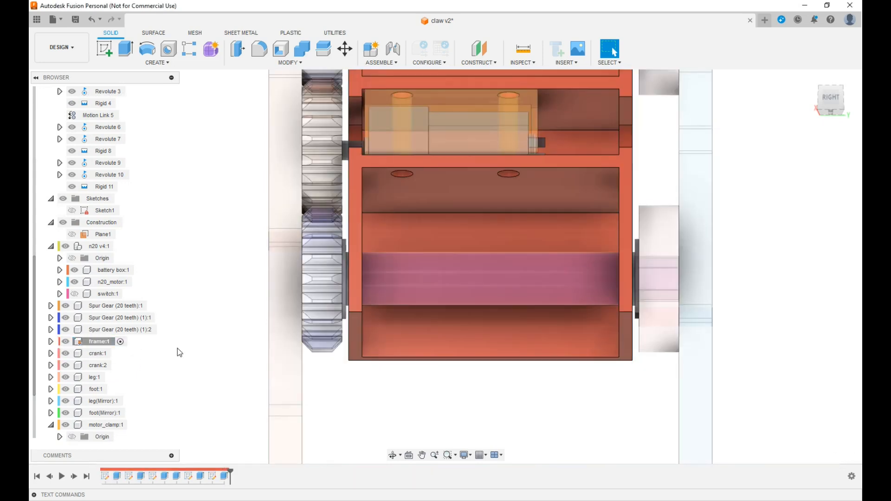
right_click(104, 344)
left_click(128, 307)
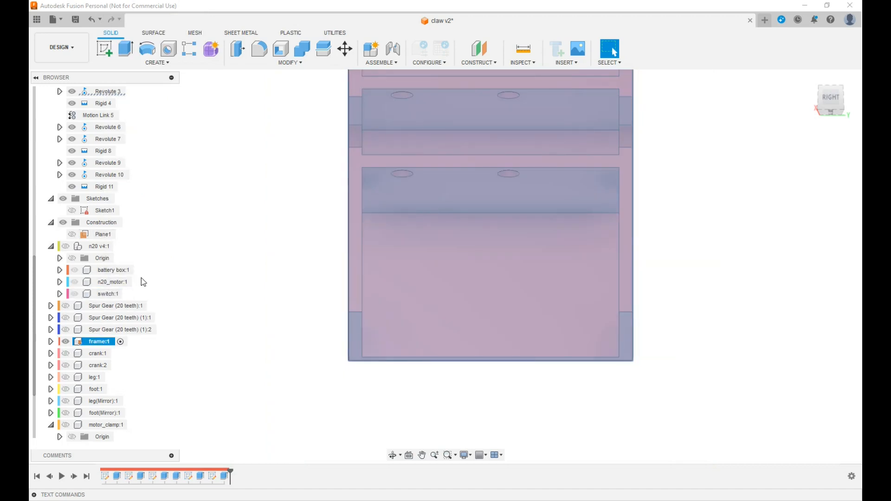
left_click(64, 247)
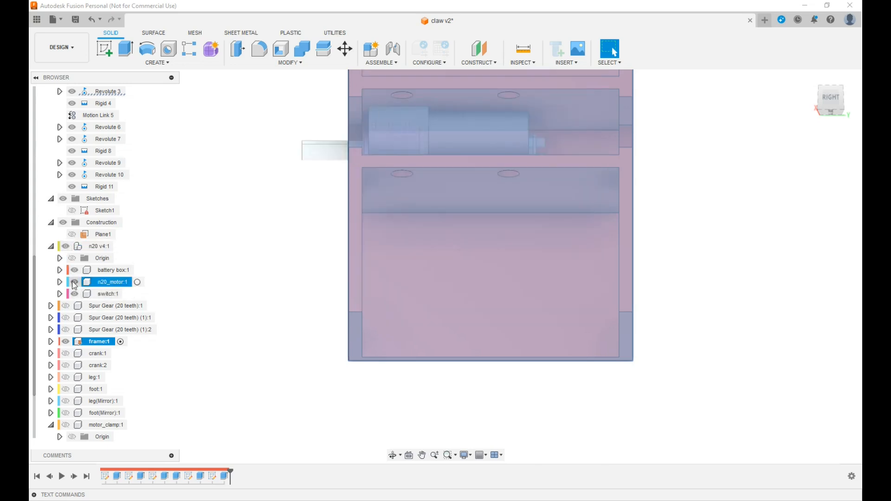
left_click(74, 282)
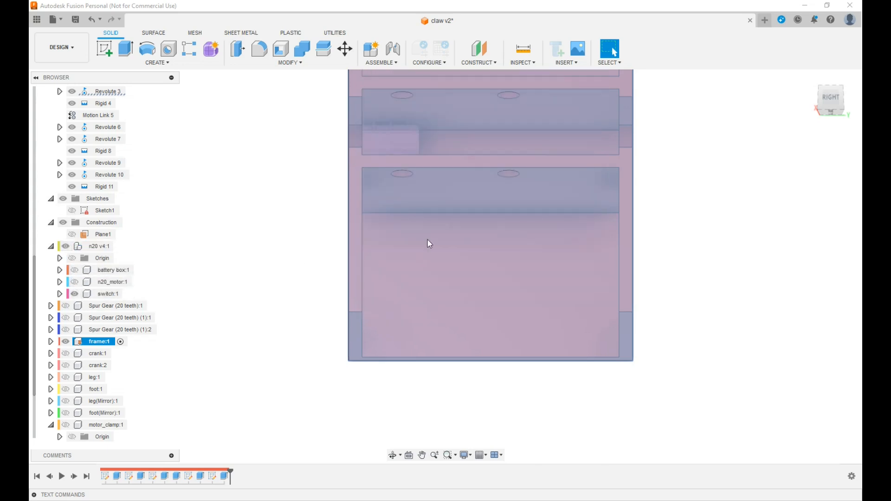
left_click(832, 98)
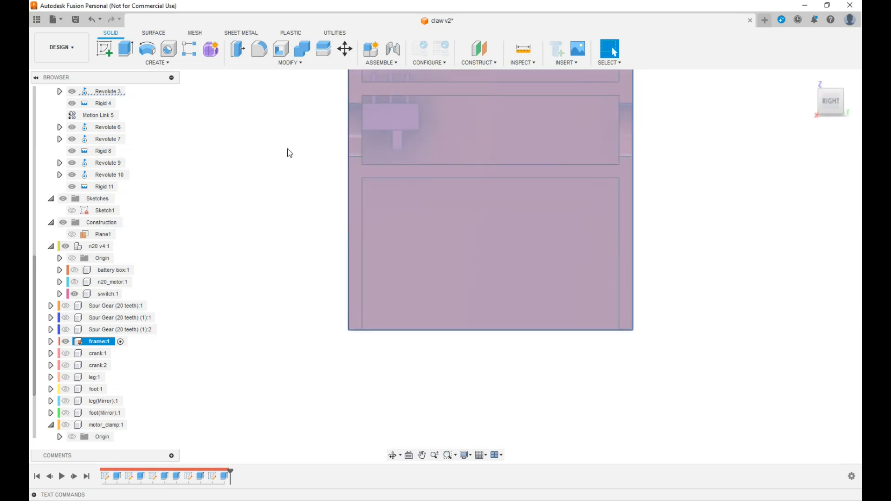
left_click(110, 294)
right_click(105, 293)
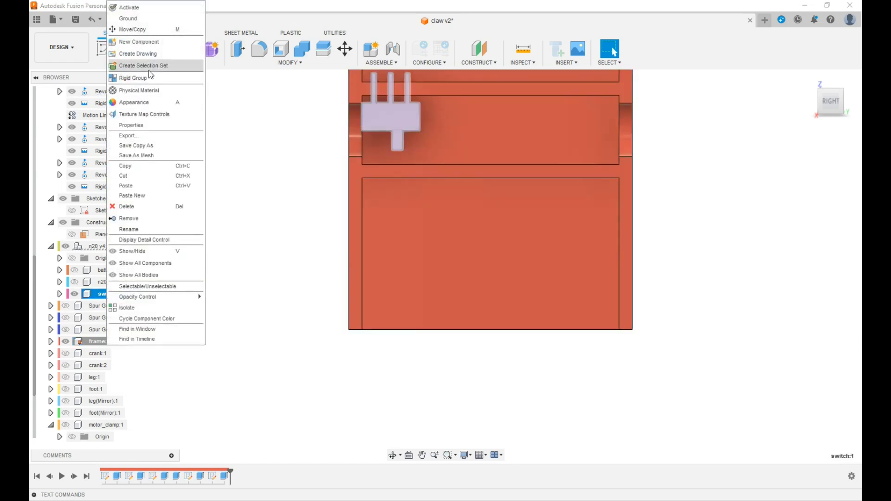
left_click(135, 29)
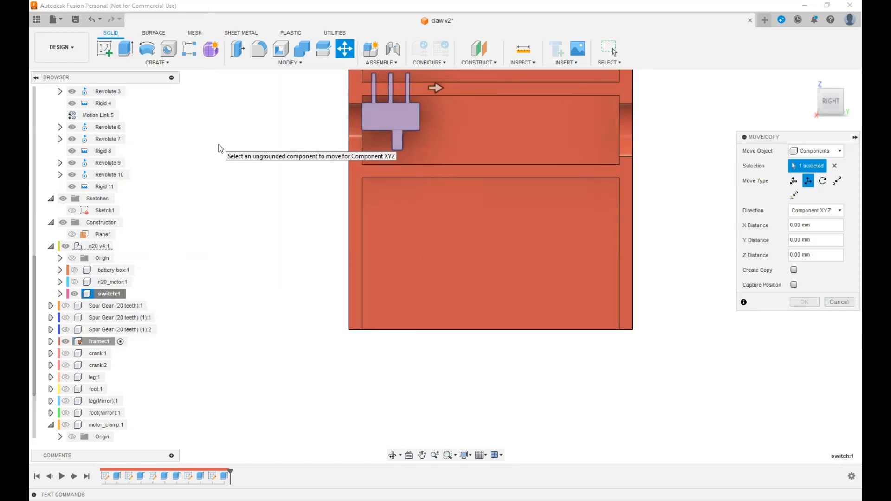
left_click(854, 303)
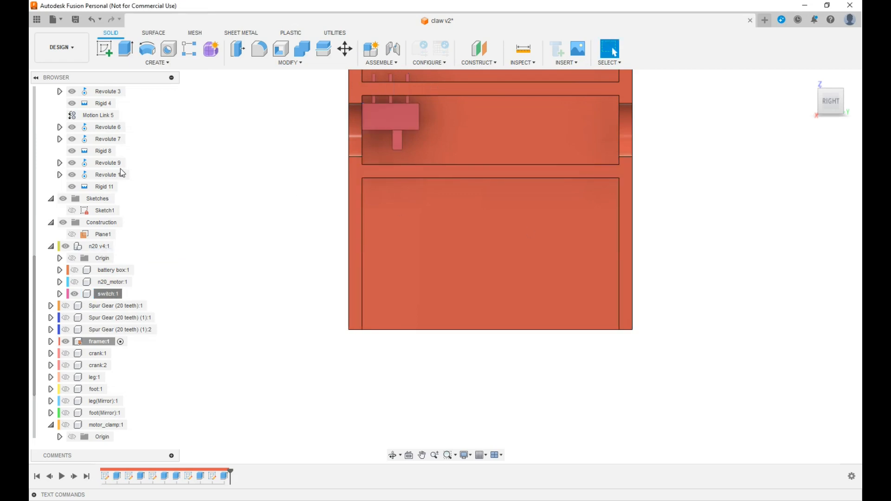
Step: Activate the top-level claw component and rotate the switch component 90° about Y with a free move
scroll(120, 169, "up", 4)
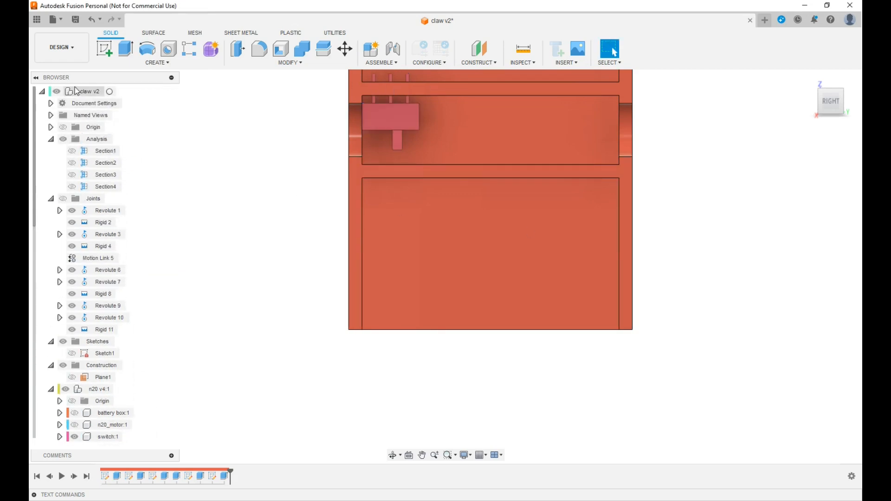
left_click(109, 91)
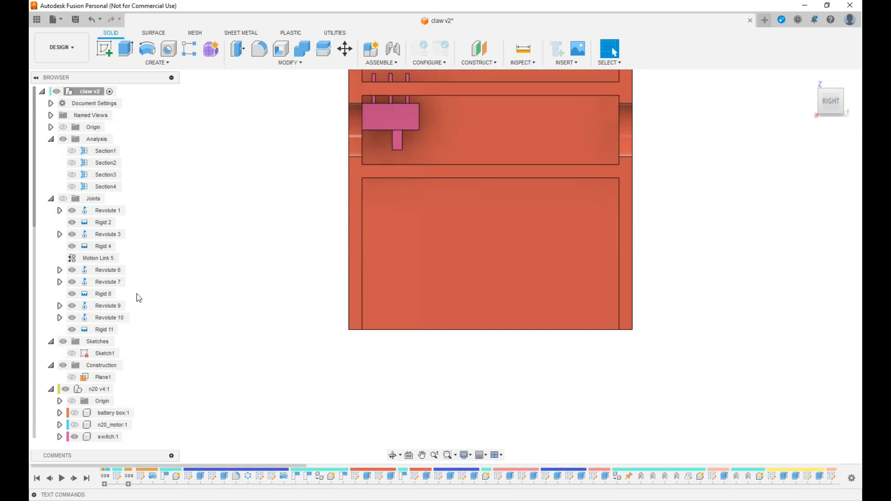
scroll(103, 334, "down", 3)
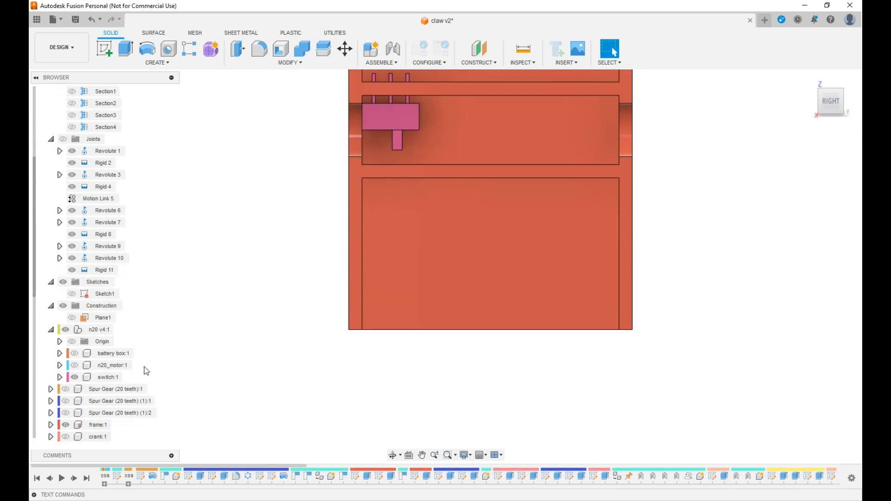
left_click(110, 377)
right_click(110, 377)
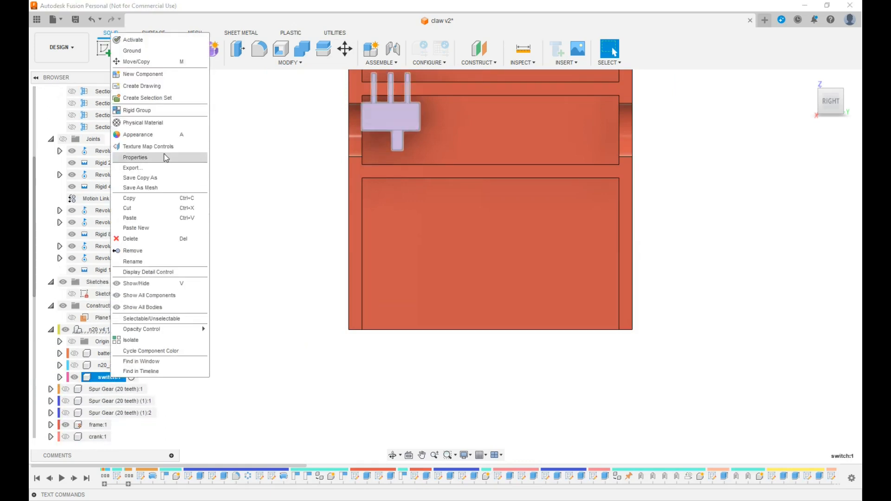
left_click(139, 61)
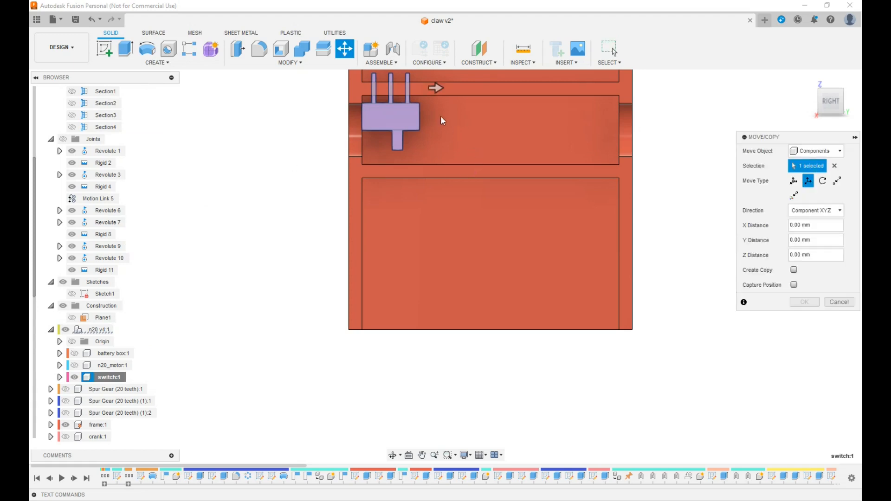
middle_click_drag(687, 191, 673, 249)
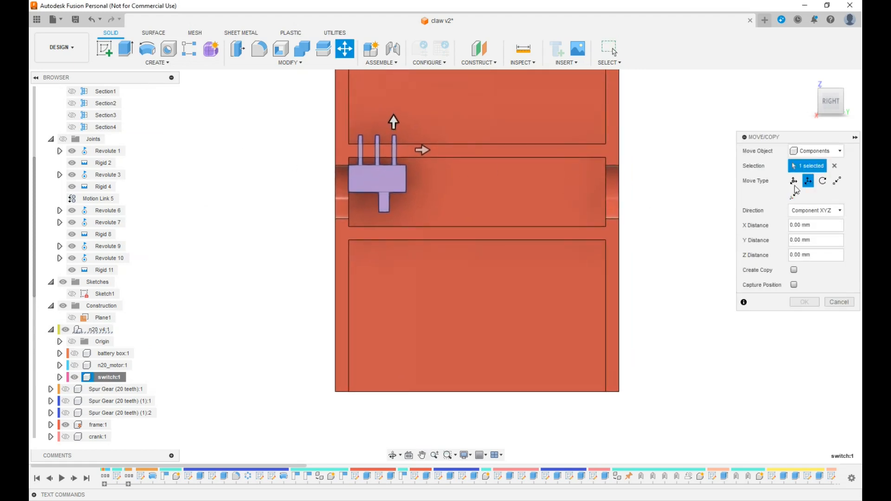
left_click(794, 182)
left_click_drag(831, 102, 796, 108)
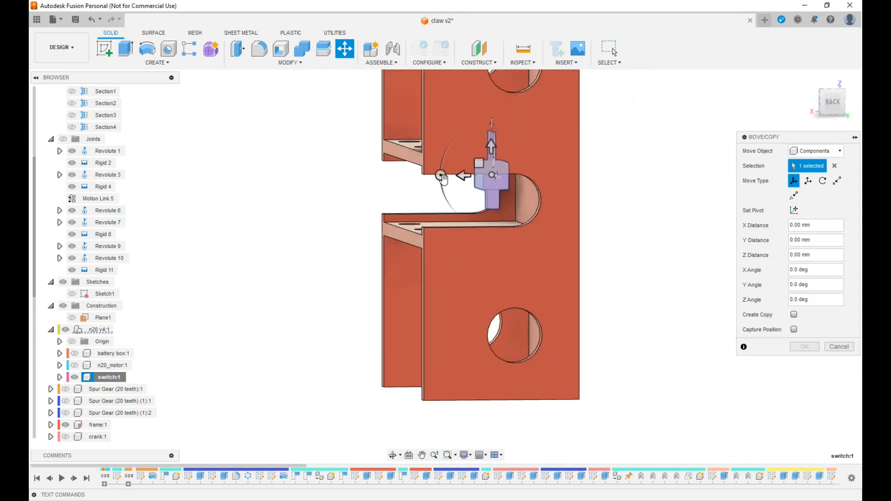
left_click_drag(441, 176, 493, 206)
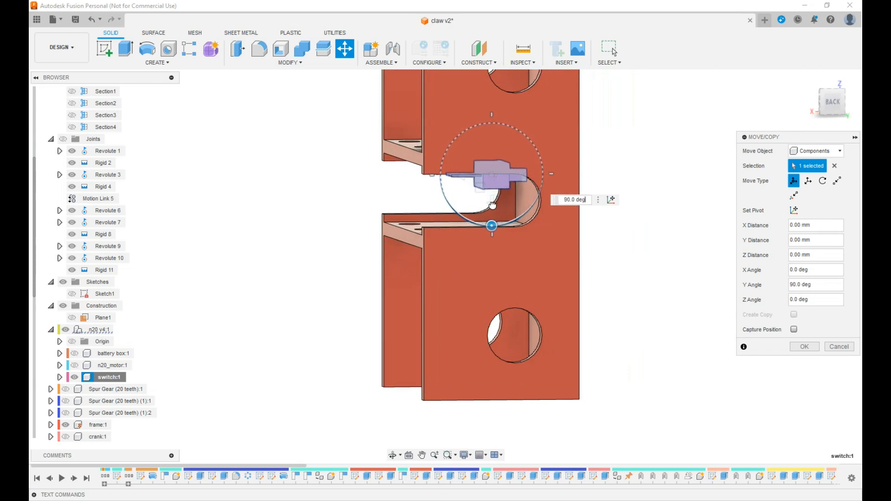
Step: Translate the switch 29 mm along X and 15 mm along Y into the frame's lower compartment
left_click_drag(822, 105, 829, 100)
left_click(830, 101)
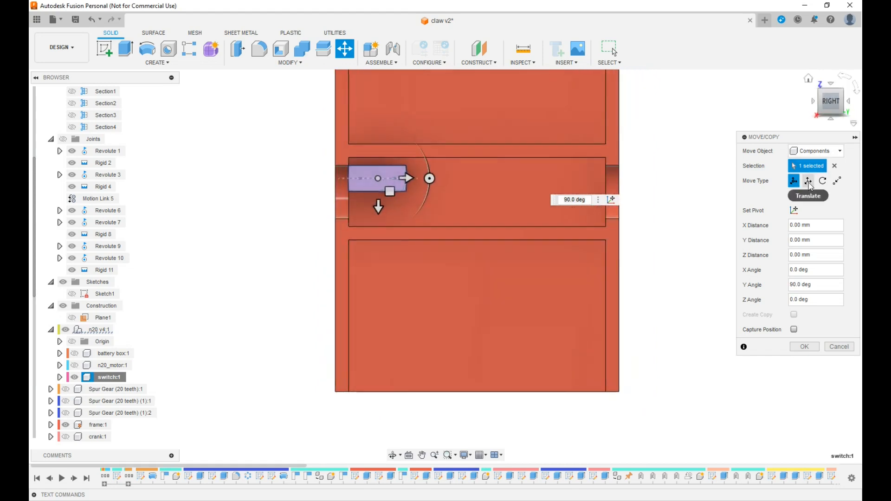
left_click(809, 180)
left_click_drag(395, 208, 378, 391)
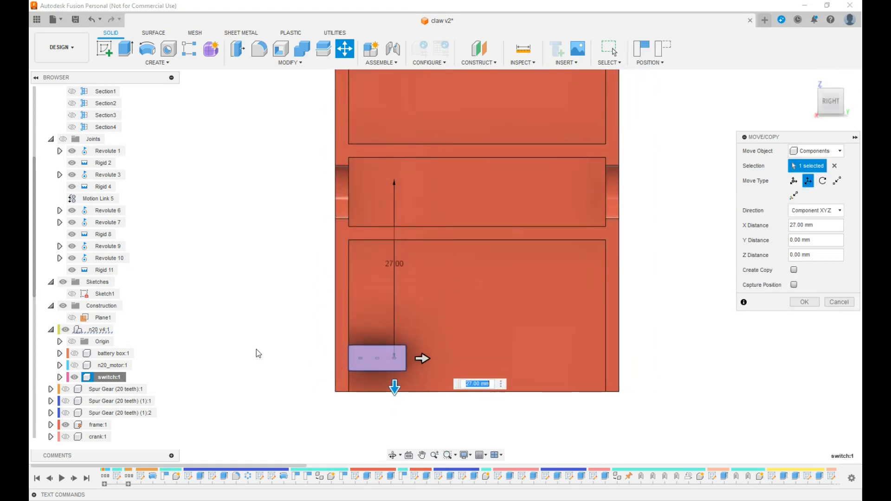
scroll(113, 358, "down", 5)
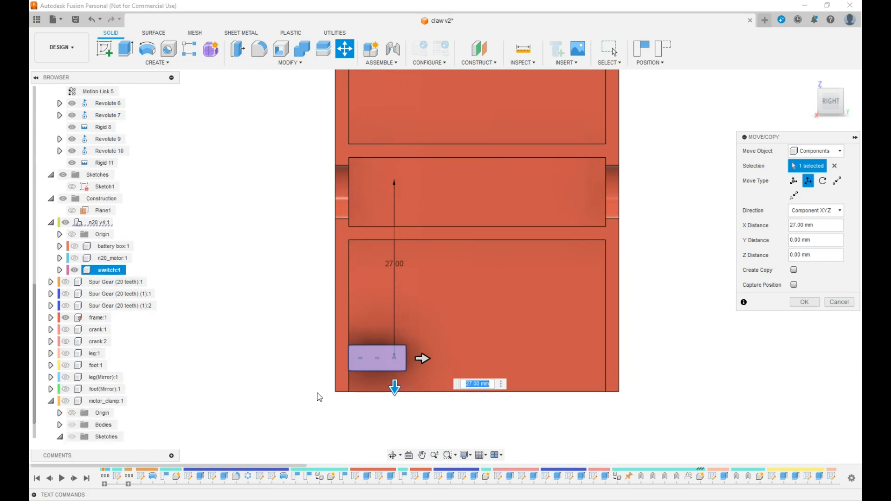
left_click_drag(422, 359, 504, 371)
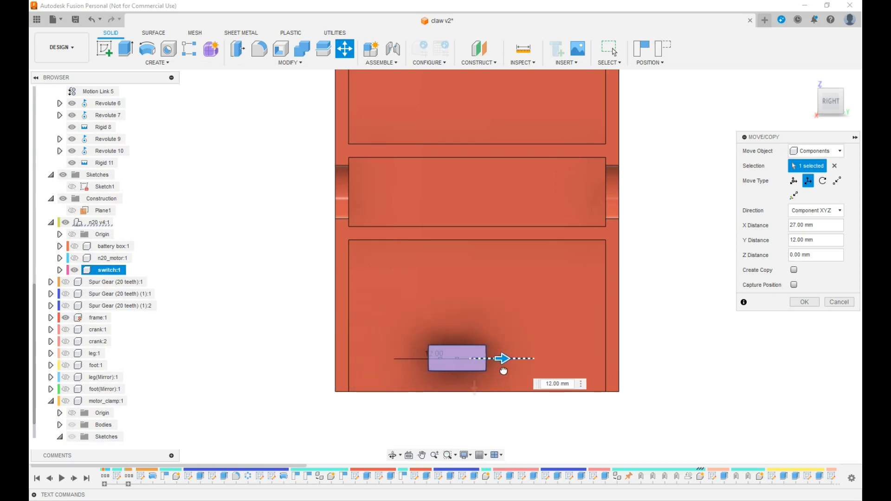
left_click_drag(474, 388, 475, 400)
left_click_drag(507, 374, 514, 377)
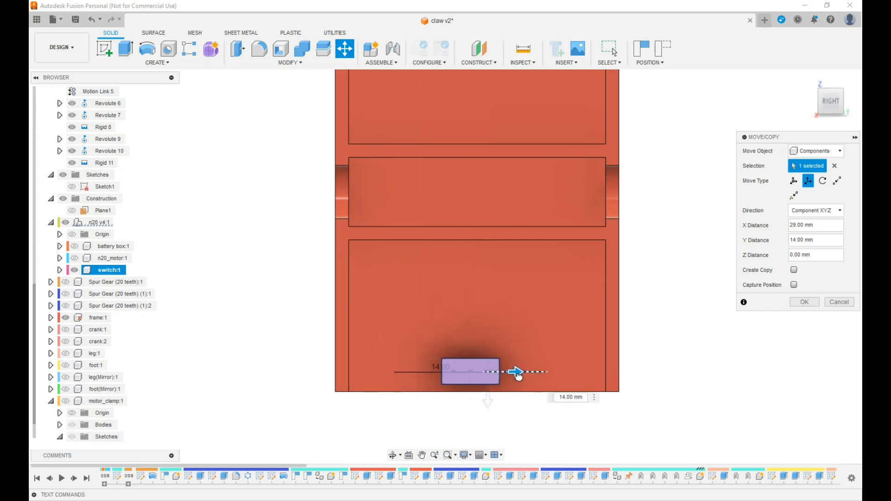
left_click_drag(518, 377, 524, 376)
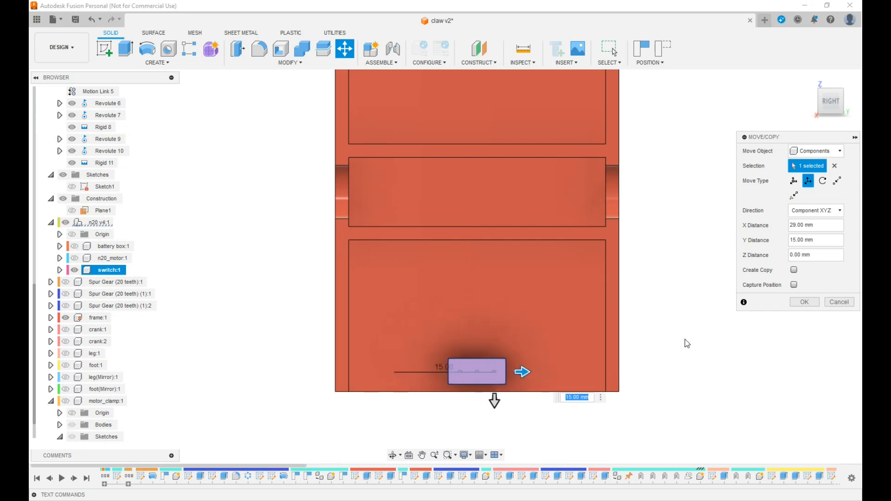
left_click_drag(833, 112, 831, 64)
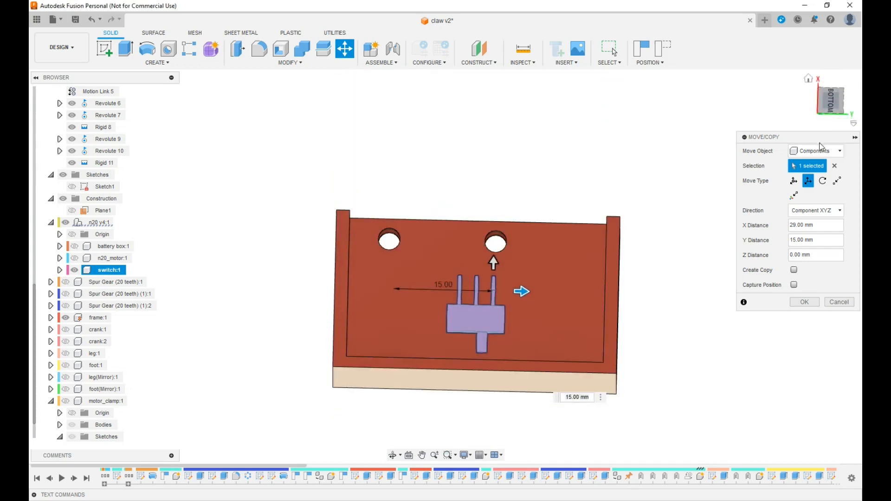
left_click(831, 102)
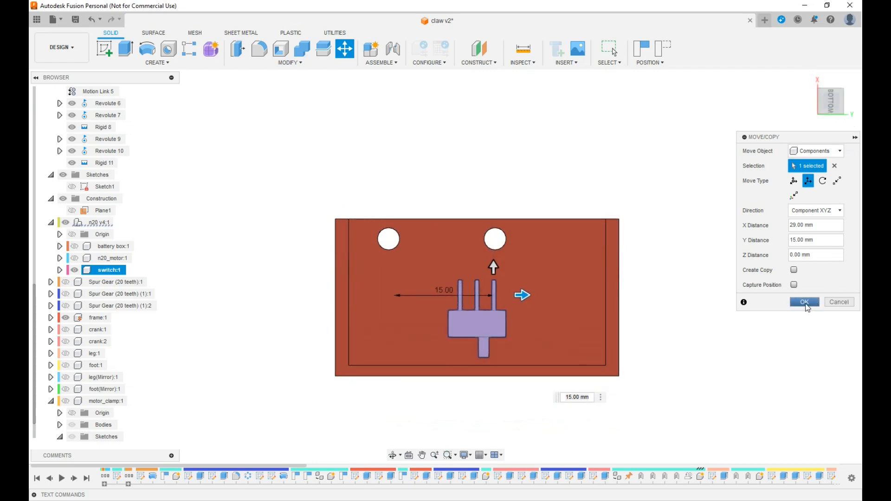
left_click(806, 302)
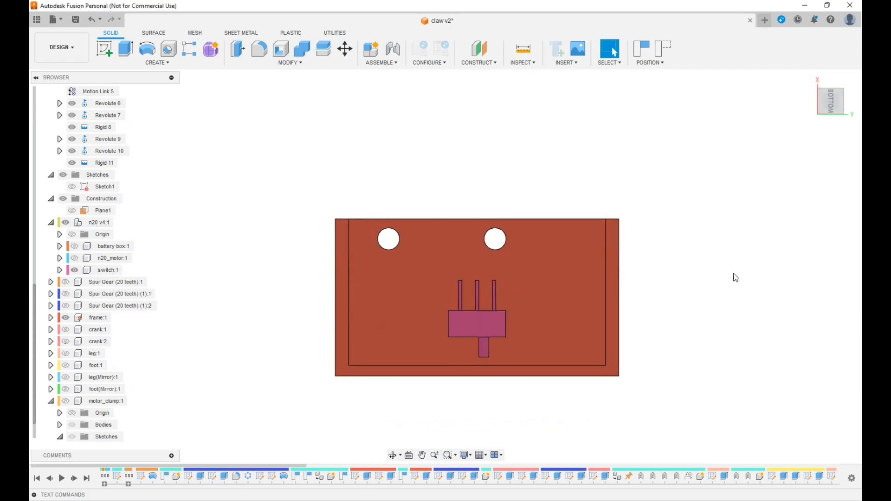
Step: Align the switch body's lever-side face with the inner back wall of the frame's lower compartment
left_click(283, 65)
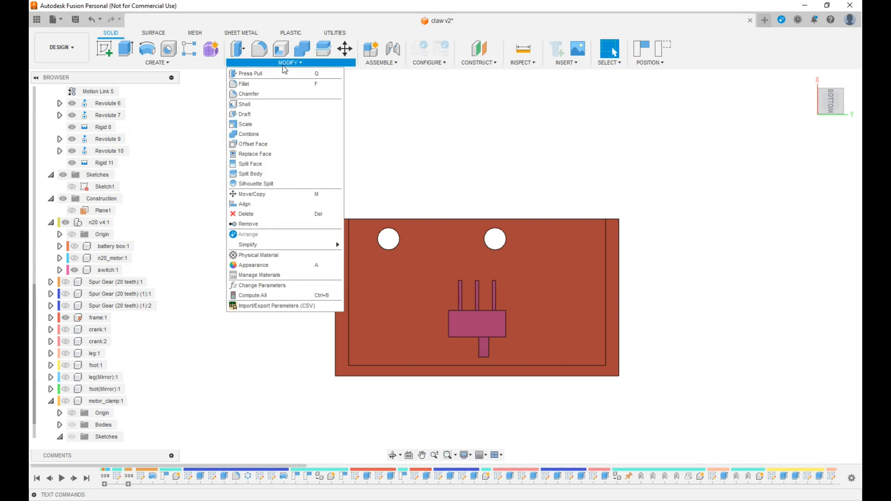
left_click(244, 204)
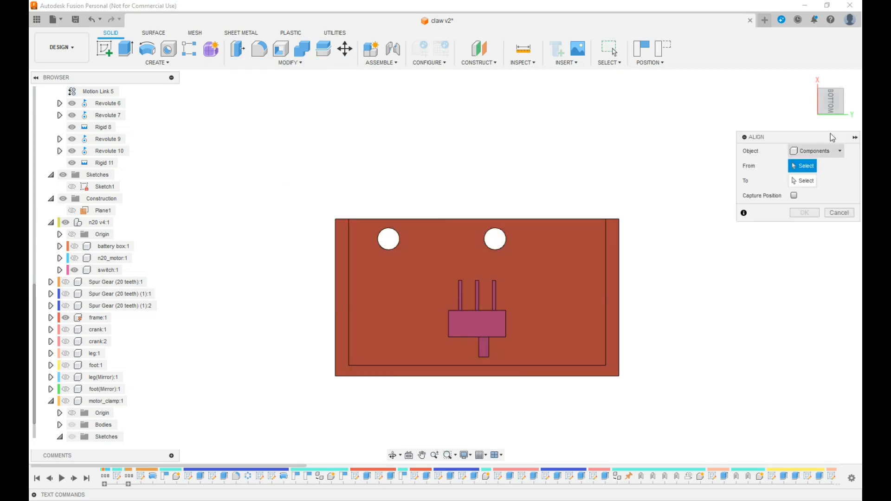
left_click(836, 107)
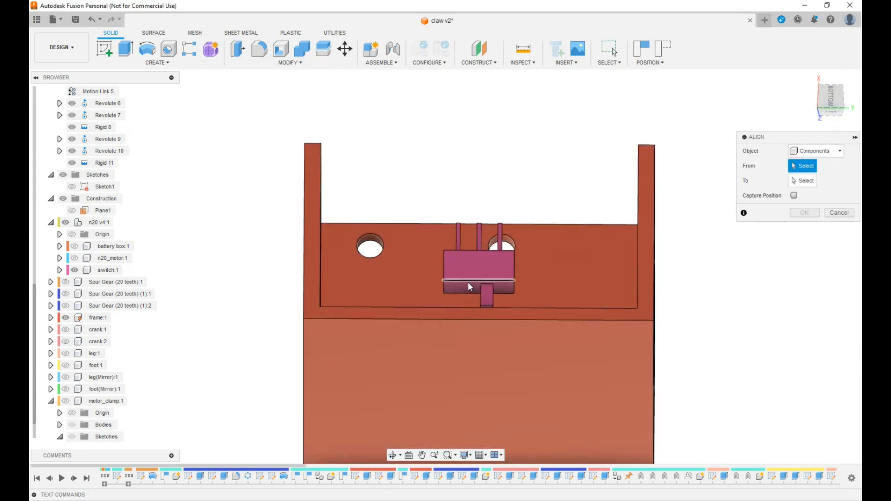
scroll(464, 292, "up", 2)
left_click(465, 292)
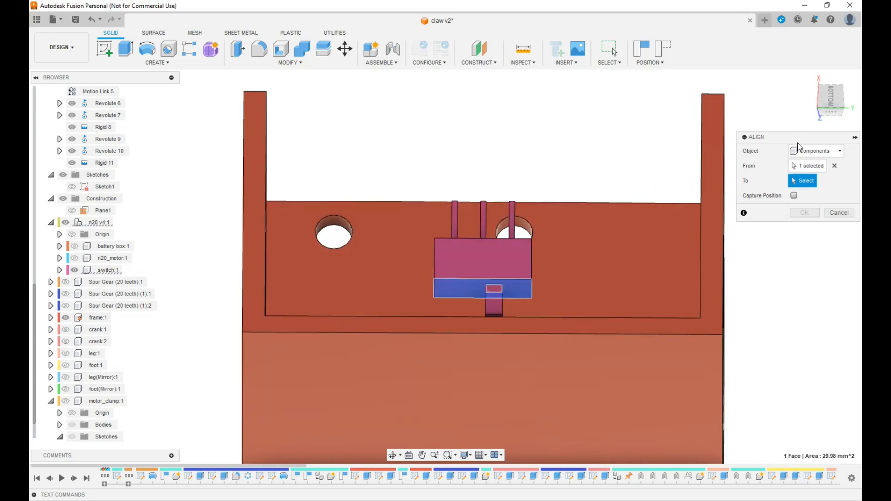
left_click(831, 100)
left_click_drag(833, 138, 831, 174)
scroll(819, 323, "down", 2)
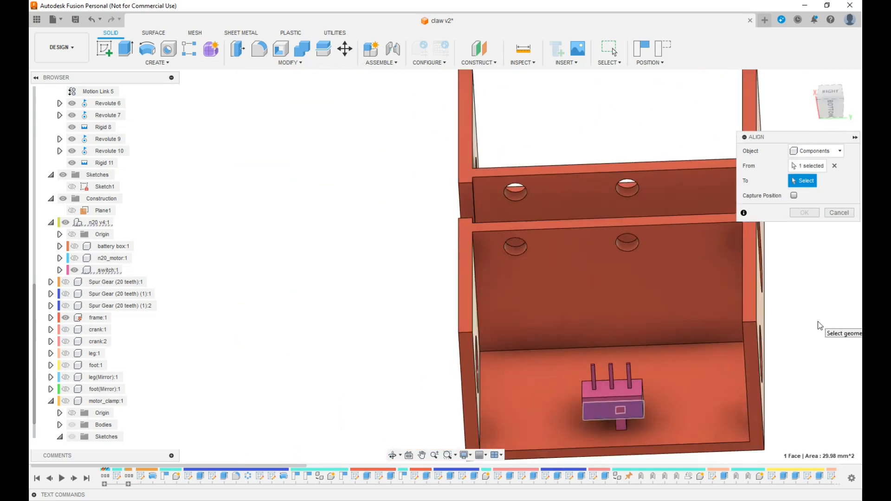
left_click(669, 419)
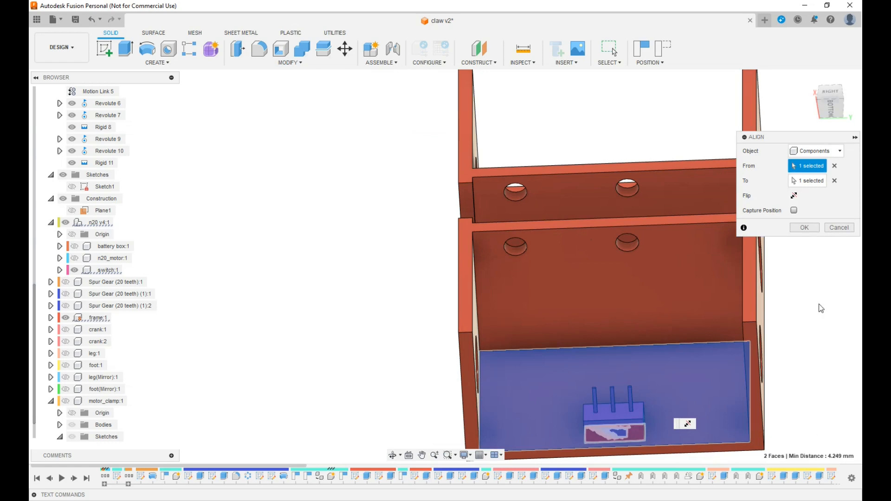
left_click(834, 114)
middle_click_drag(812, 328, 600, 304)
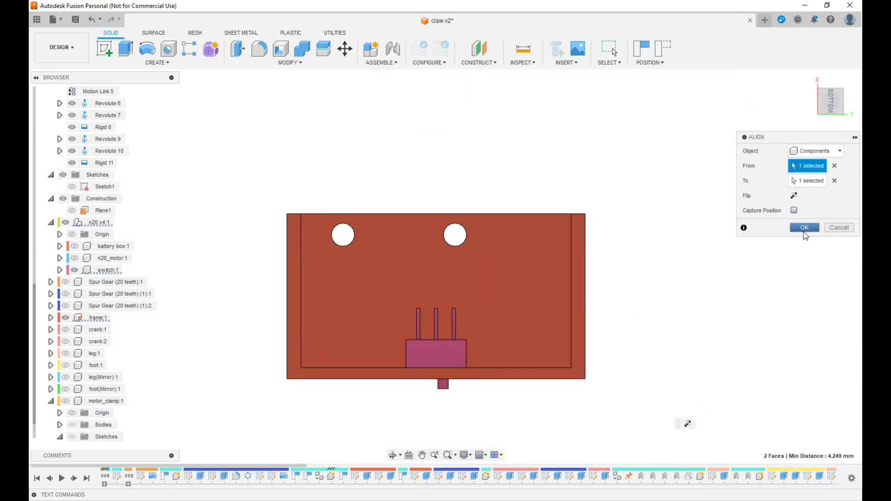
left_click(805, 228)
Step: Measure the gaps between the switch's two ends and the lower compartment's side walls to check its centring
mouse_move(836, 116)
middle_mouse_down("shift")
mouse_move(822, 177)
mouse_move(793, 183)
mouse_move(759, 213)
middle_mouse_up("shift")
key("i")
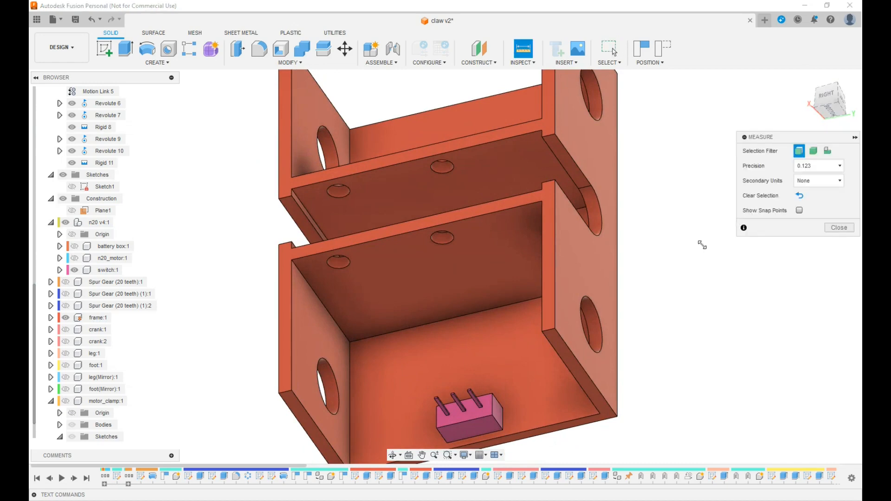
left_click(341, 430)
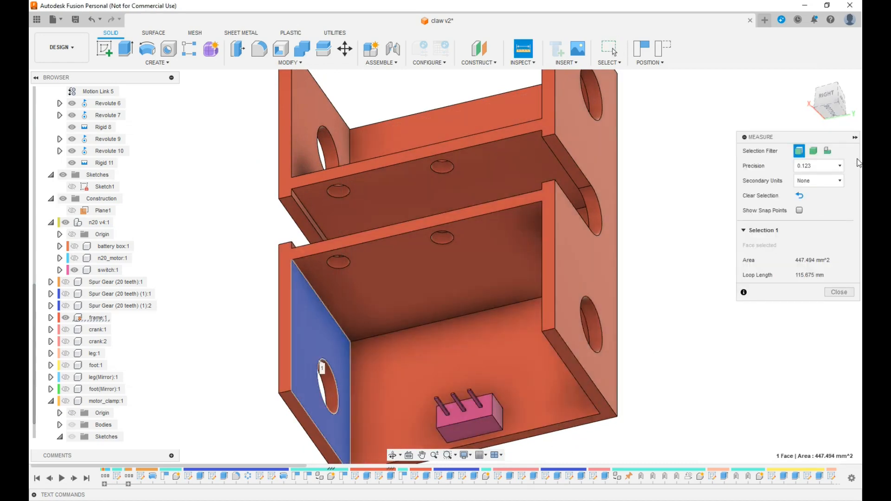
mouse_move(842, 109)
left_mouse_down()
mouse_move(811, 111)
mouse_move(775, 179)
left_mouse_up()
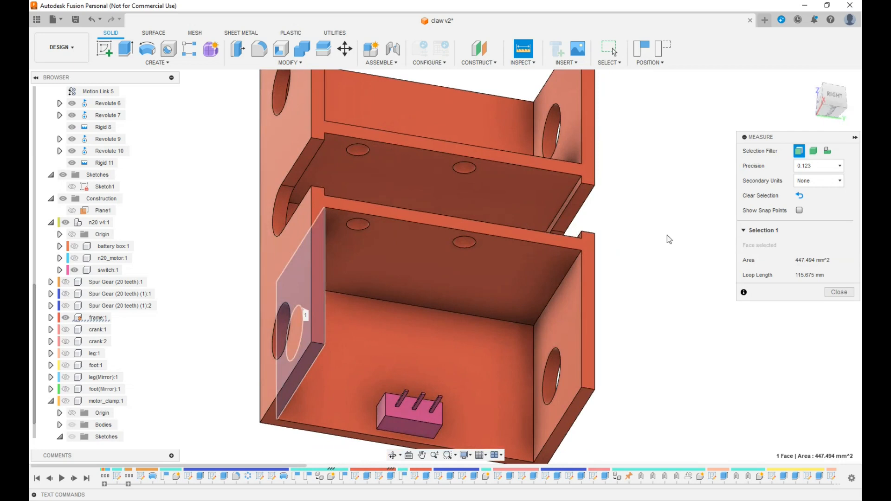
left_click(383, 413)
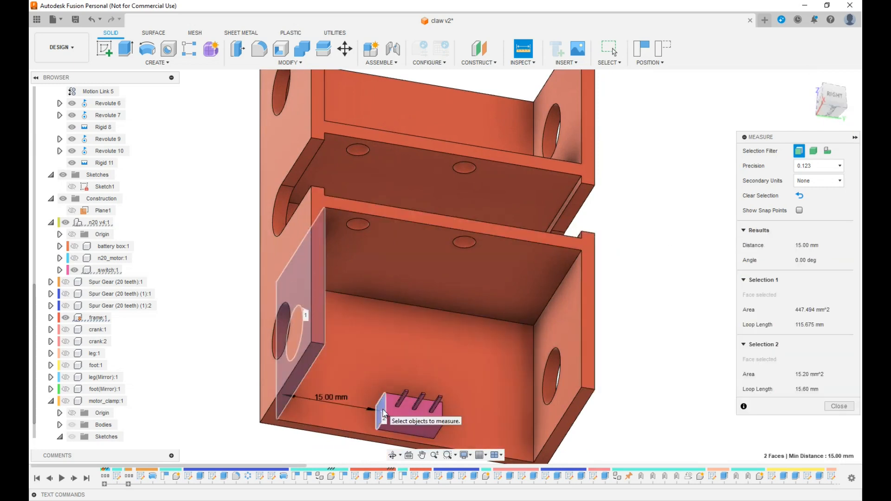
left_click(652, 351)
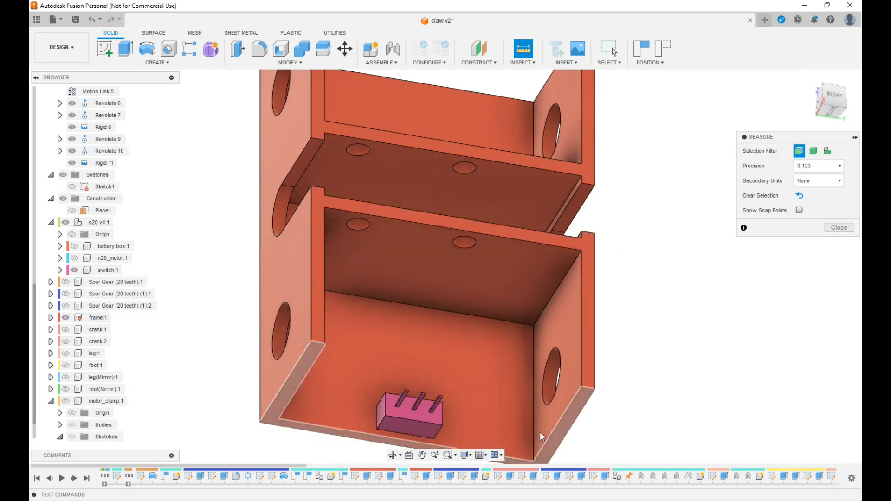
left_click(562, 359)
left_click_drag(832, 112, 785, 115)
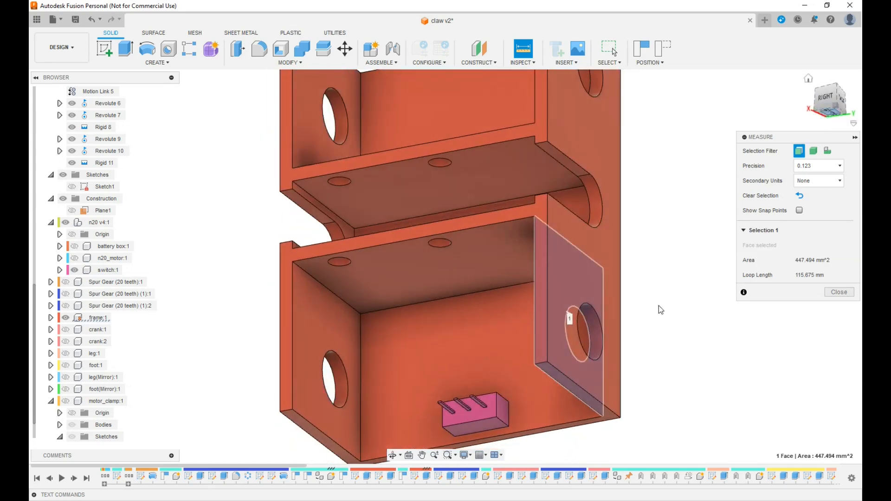
left_click(505, 414)
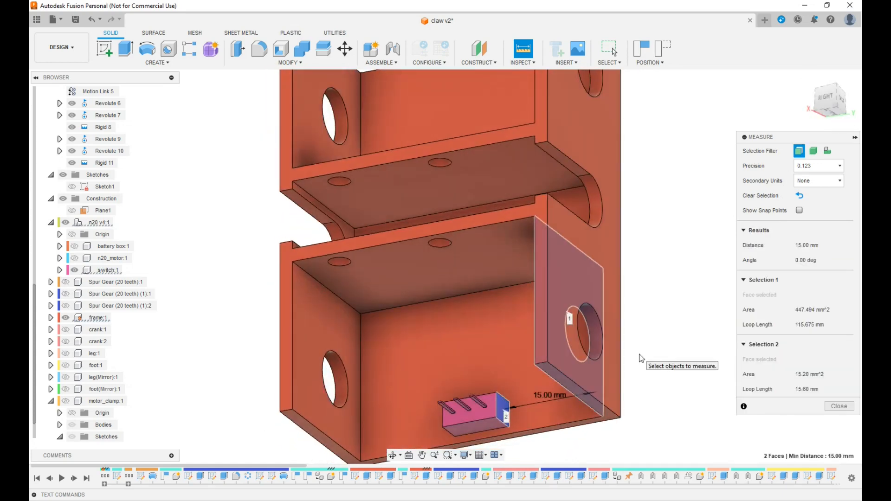
left_click(658, 372)
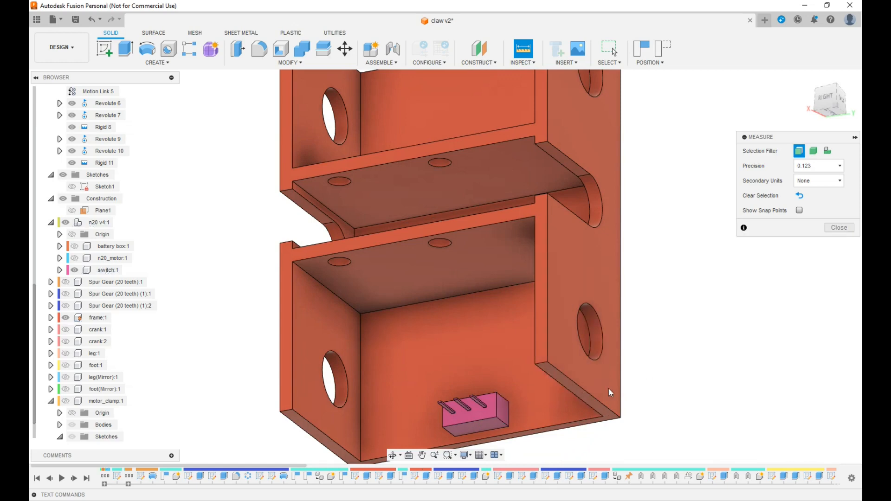
left_click(342, 438)
left_click_drag(826, 105, 869, 107)
left_click(377, 407)
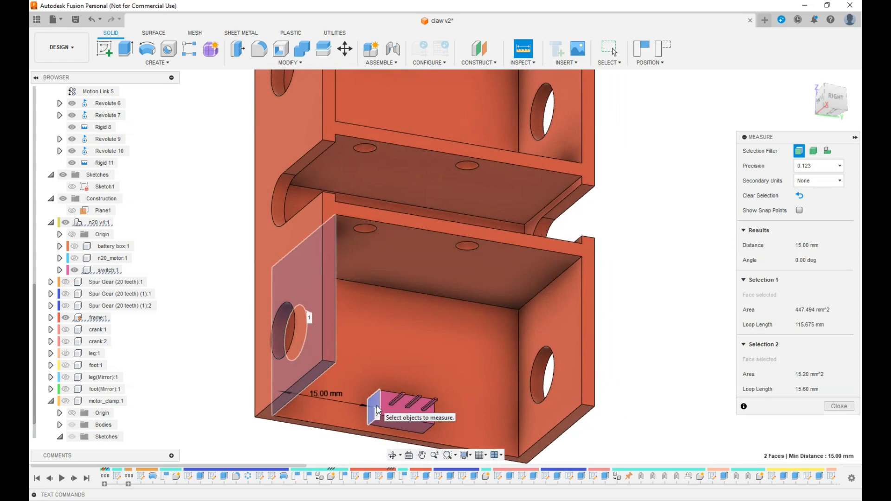
left_click(850, 406)
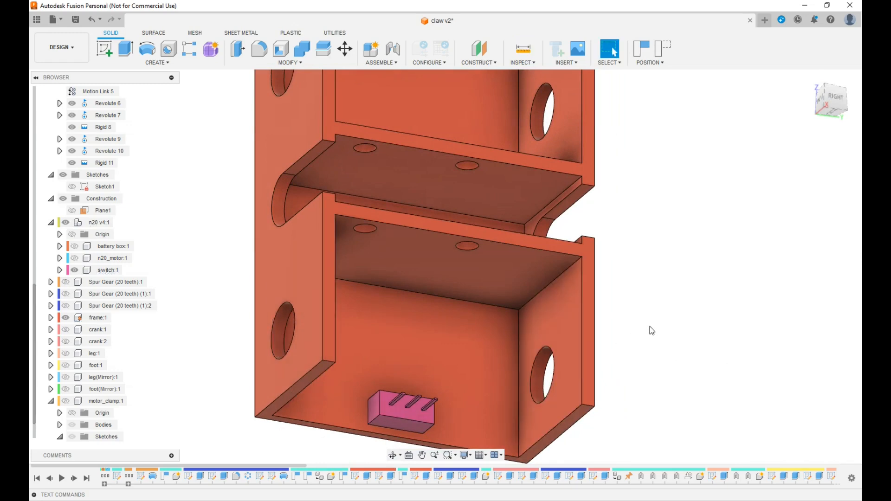
Step: Activate the frame and start a sketch with the Project tool on the lower compartment's inner back wall, capturing the switch's new position
left_click(837, 112)
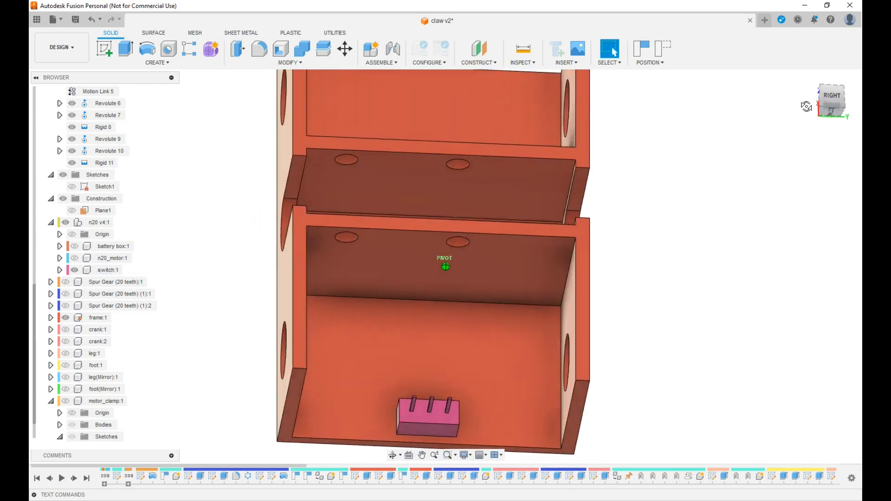
left_click(314, 336)
scroll(119, 371, "down", 1)
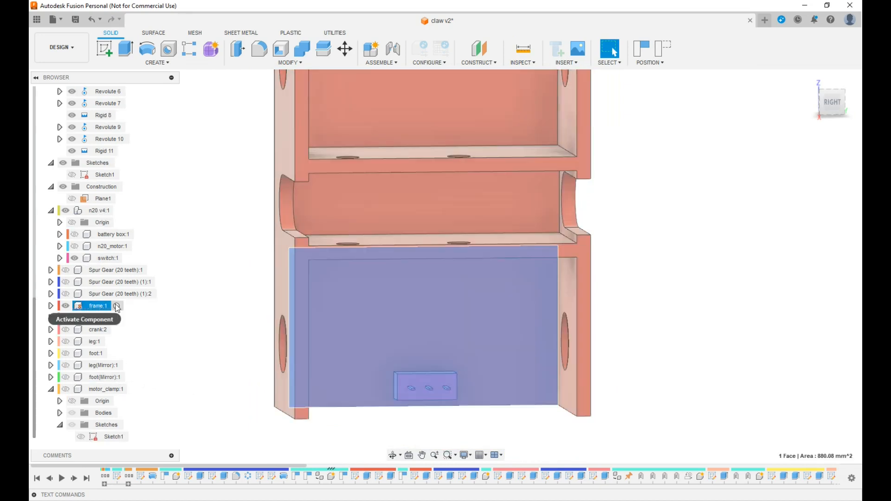
left_click(120, 306)
left_click(444, 346)
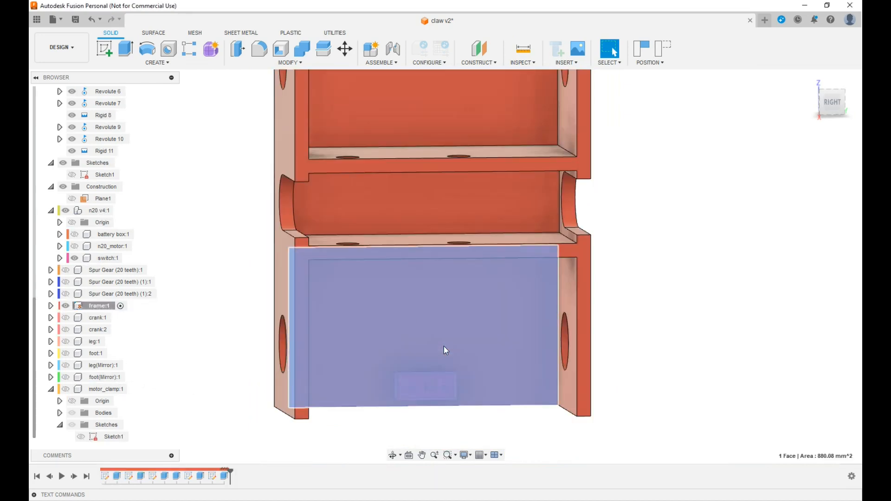
left_click(108, 53)
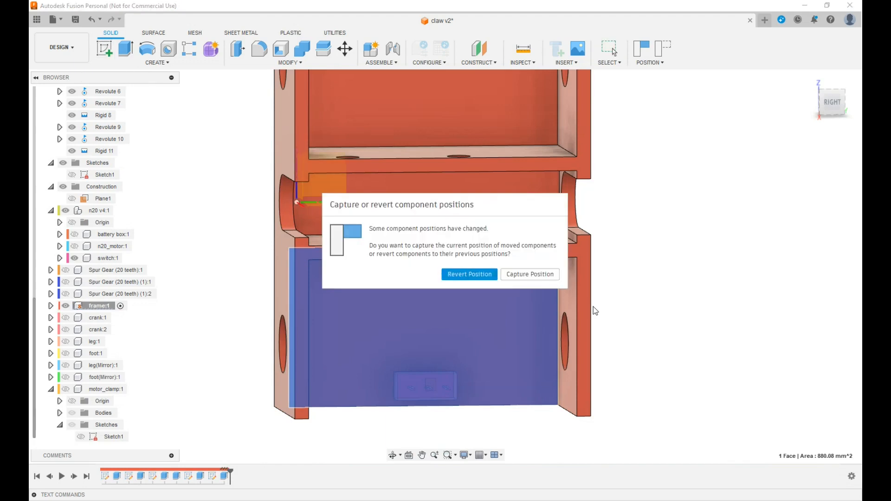
left_click(527, 281)
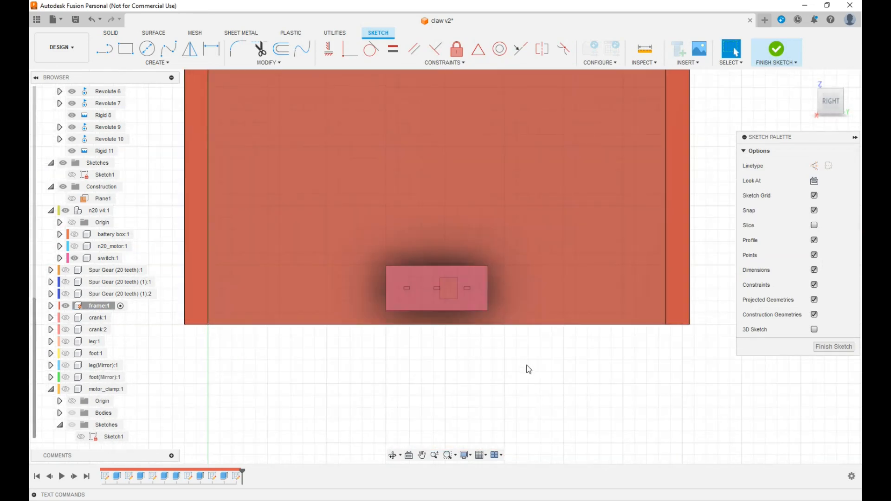
key("p")
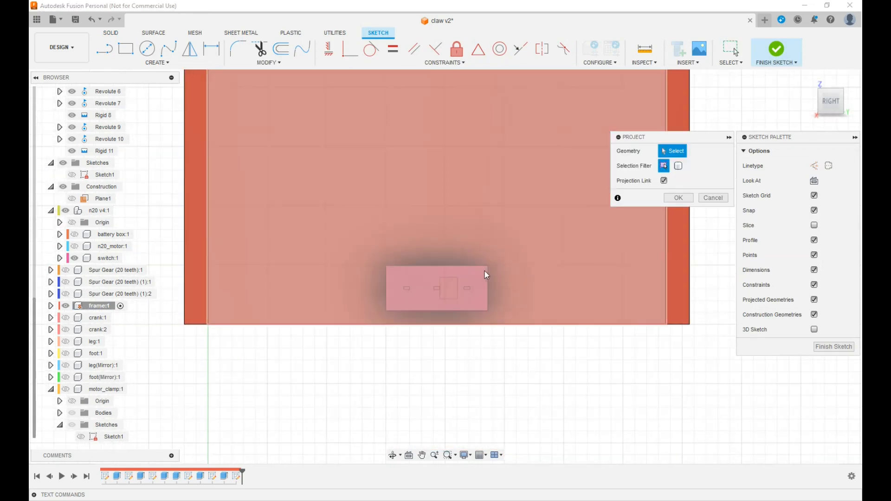
left_click(476, 266)
left_click(488, 282)
left_click(470, 311)
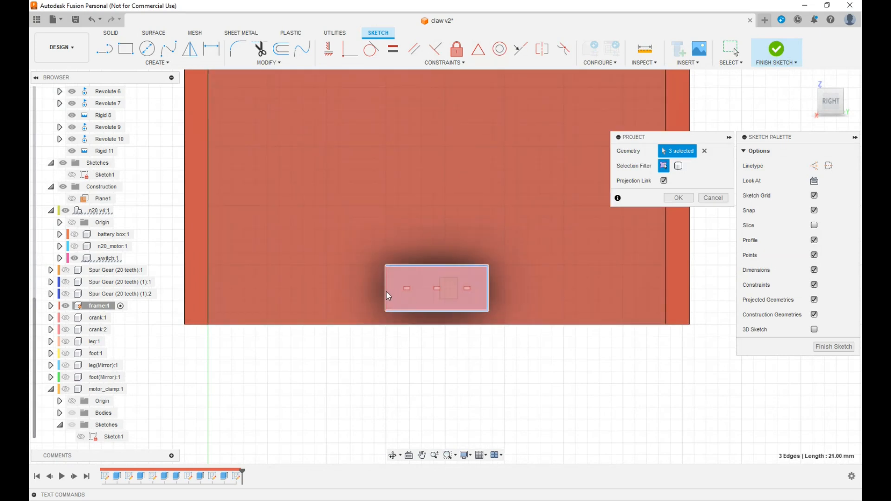
left_click(386, 291)
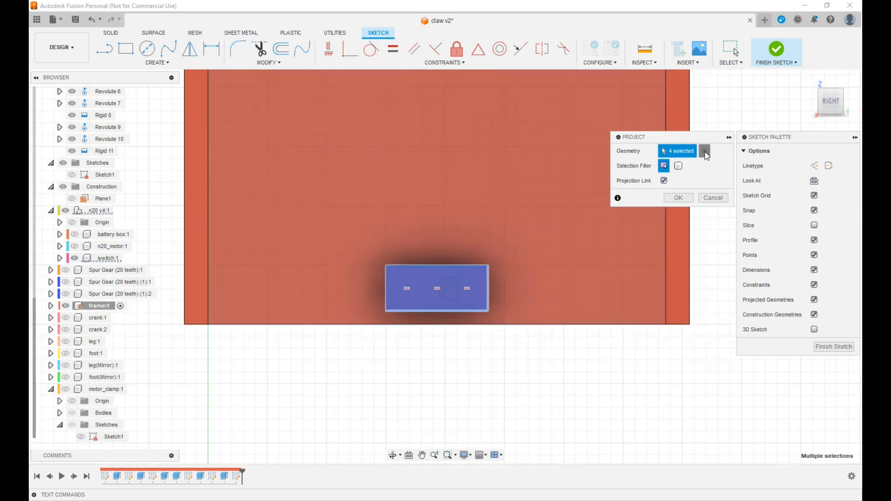
left_click(704, 151)
Step: Project the four outer edges of the switch body into the sketch and hide the switch
left_click(447, 265)
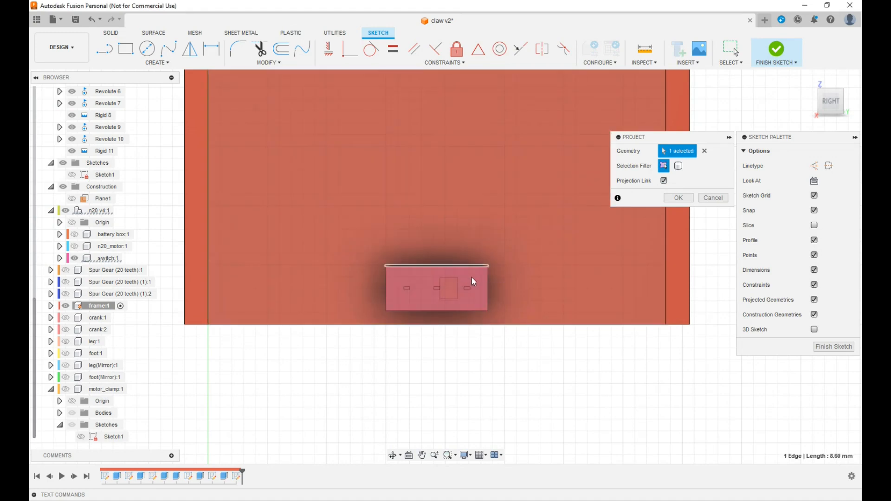
left_click(489, 282)
left_click(470, 311)
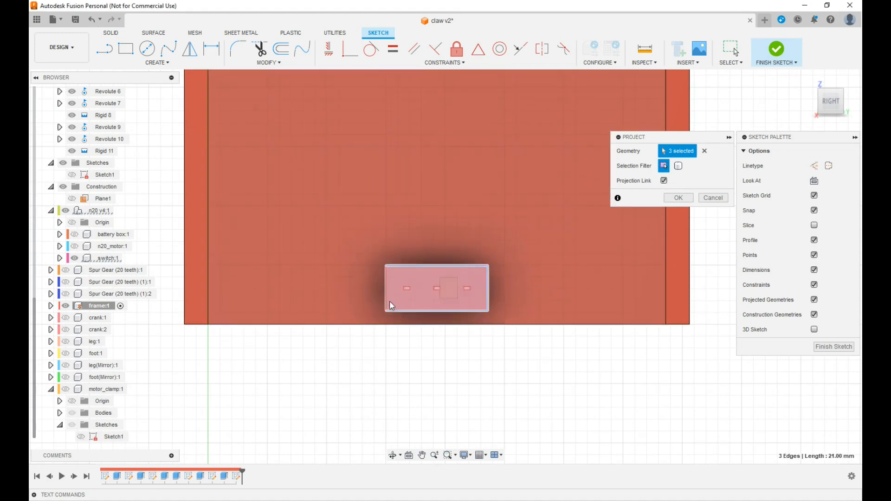
left_click(386, 303)
key("Return")
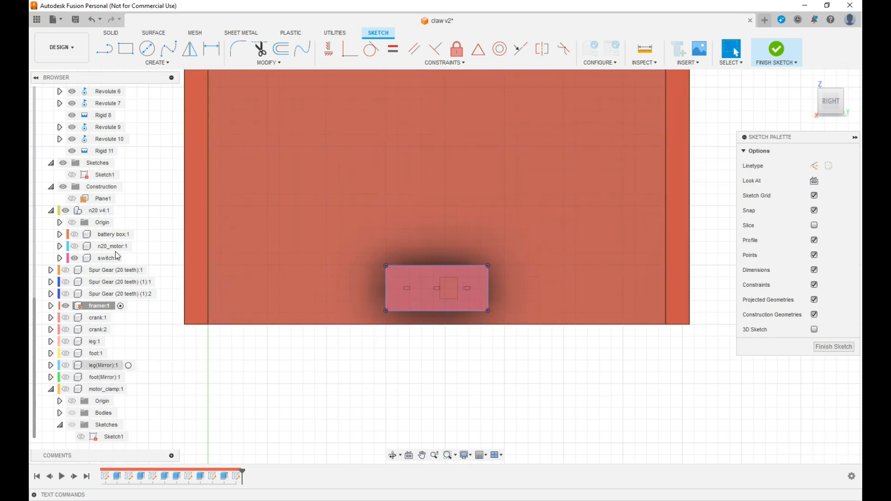
left_click(74, 259)
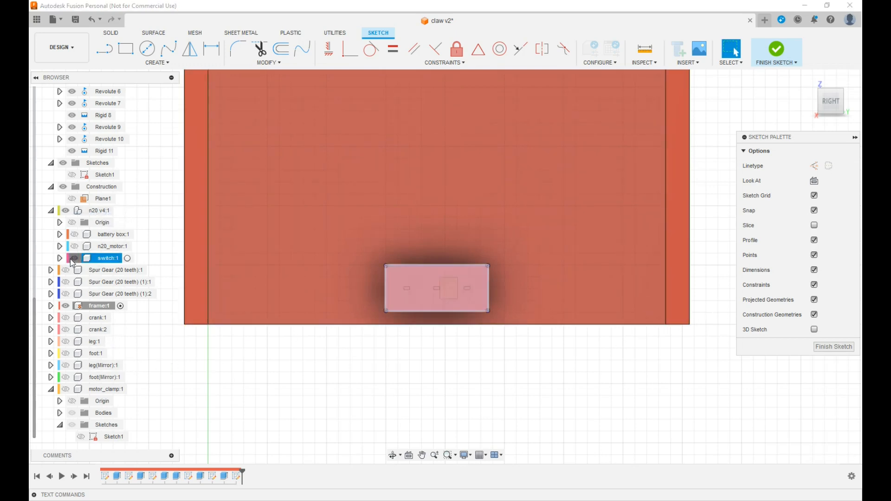
Step: Offset the whole projected switch outline outward by 0.2 mm using chain selection
key("o")
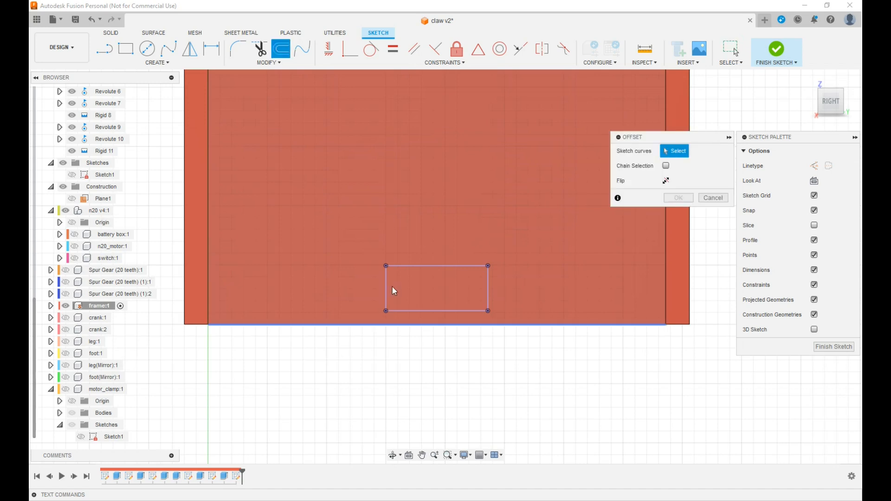
left_click(425, 267)
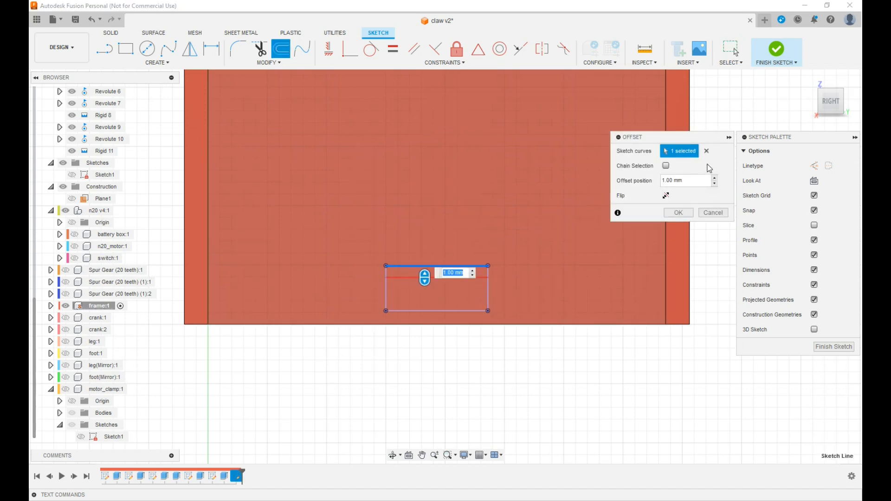
left_click(706, 151)
left_click(666, 166)
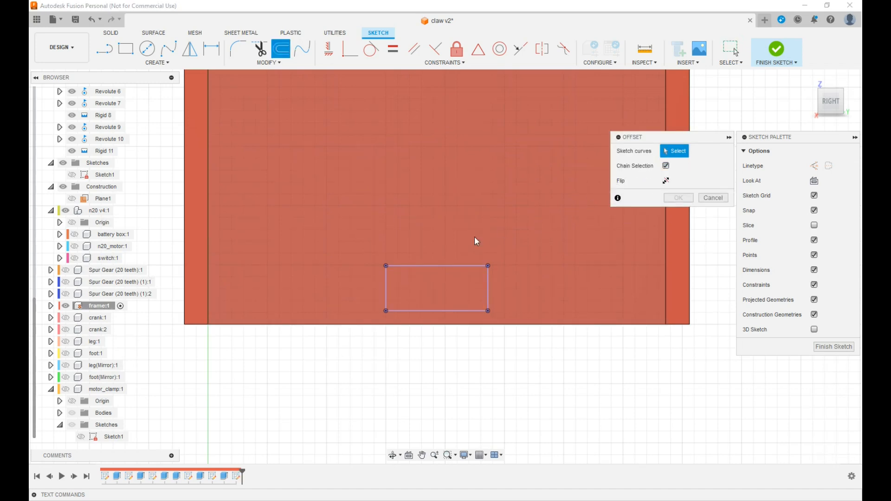
left_click(427, 266)
left_click_drag(423, 270, 426, 251)
type("-")
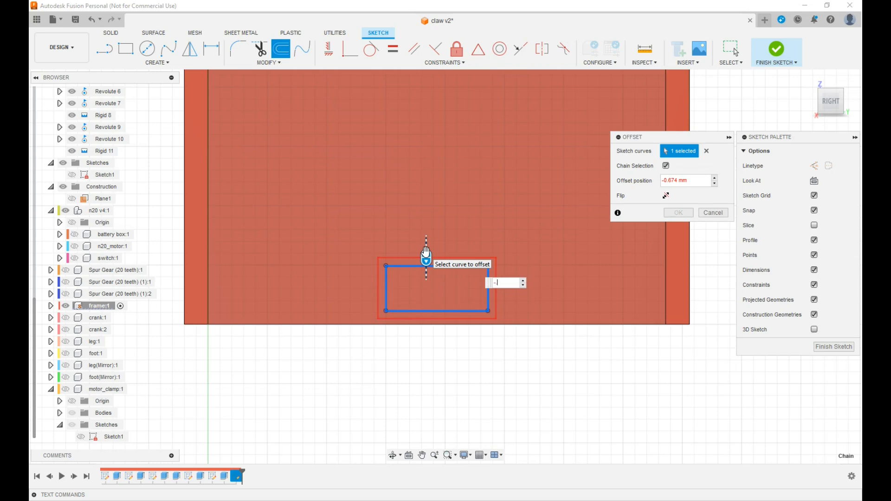
type(".2")
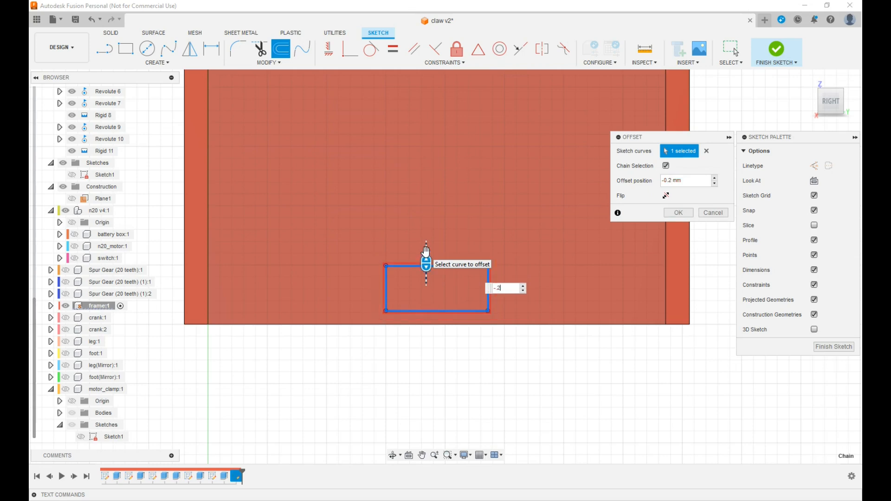
left_click(673, 214)
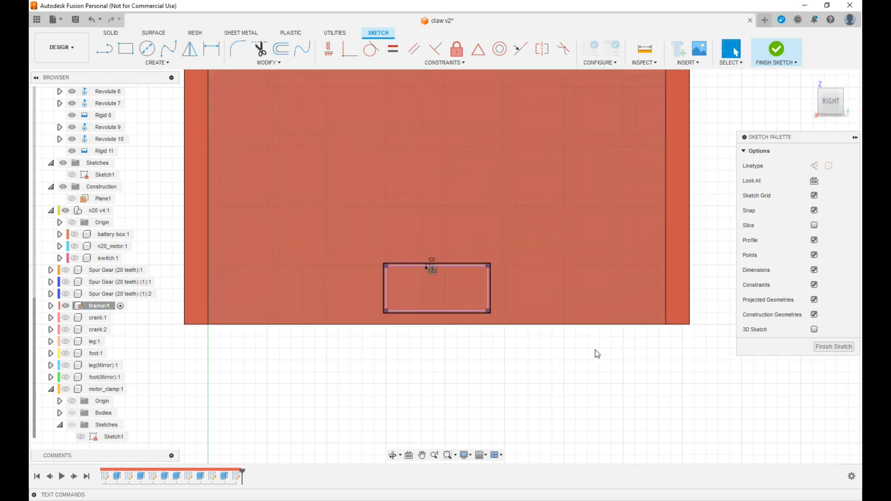
Step: Offset the projected switch outline outward by 2.2 mm as a second rectangle and finish the sketch
key("o")
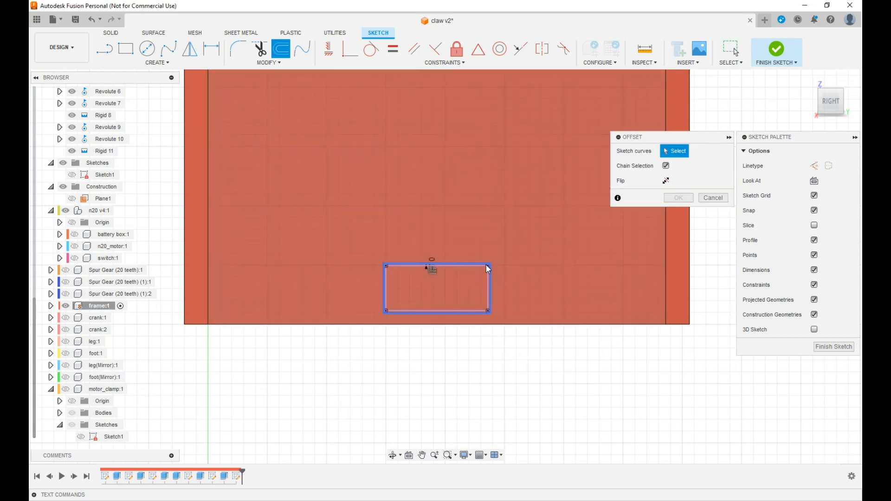
left_click(472, 266)
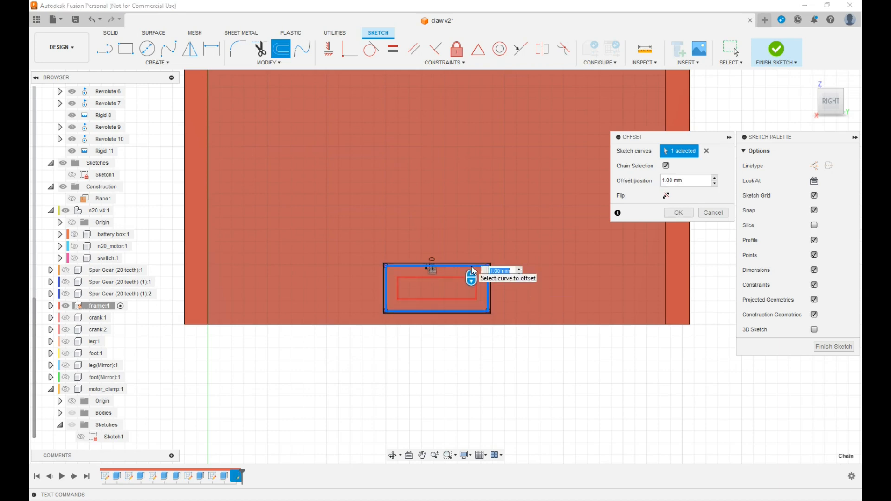
left_click_drag(476, 272, 474, 240)
type("-2.2")
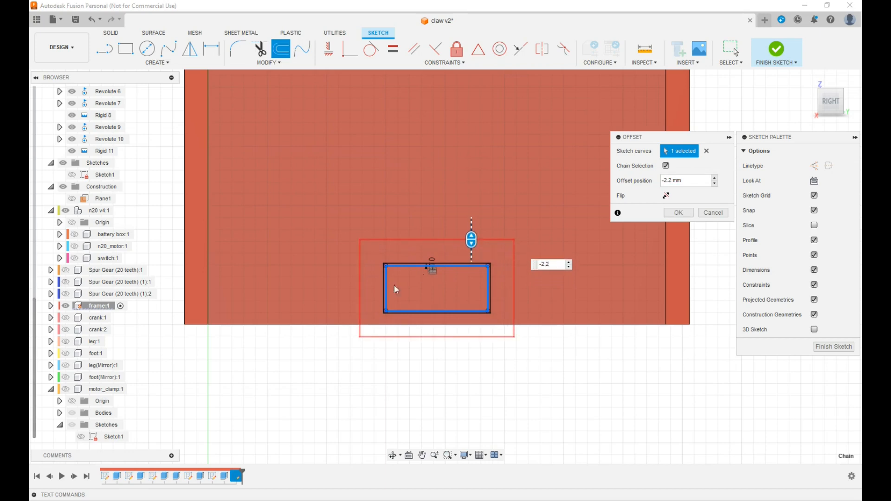
left_click(679, 213)
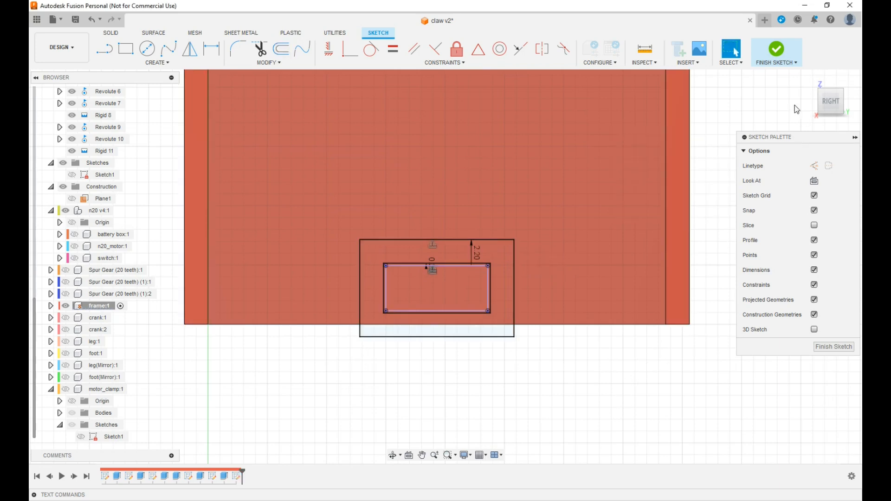
left_click(775, 50)
Step: Extrude the ring between the two offset rectangles 4 mm from the wall to the switch body's depth, joined to the frame
left_click_drag(831, 109, 788, 249)
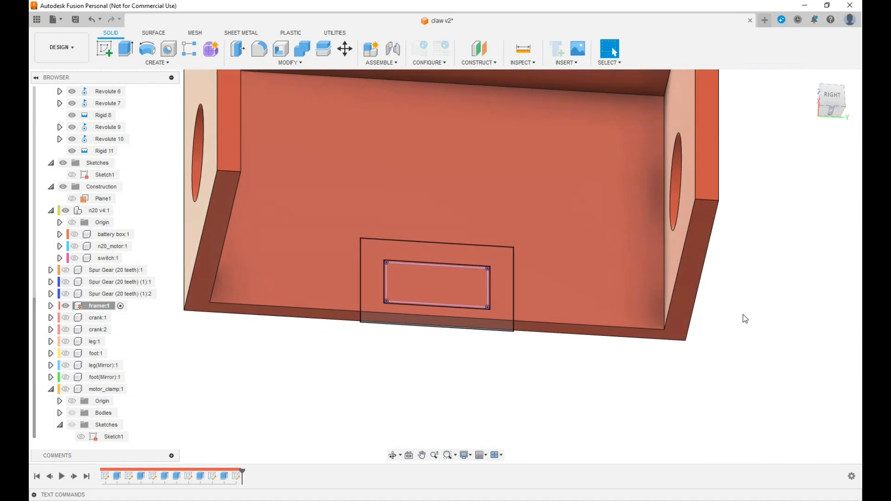
key("e")
left_click(382, 251)
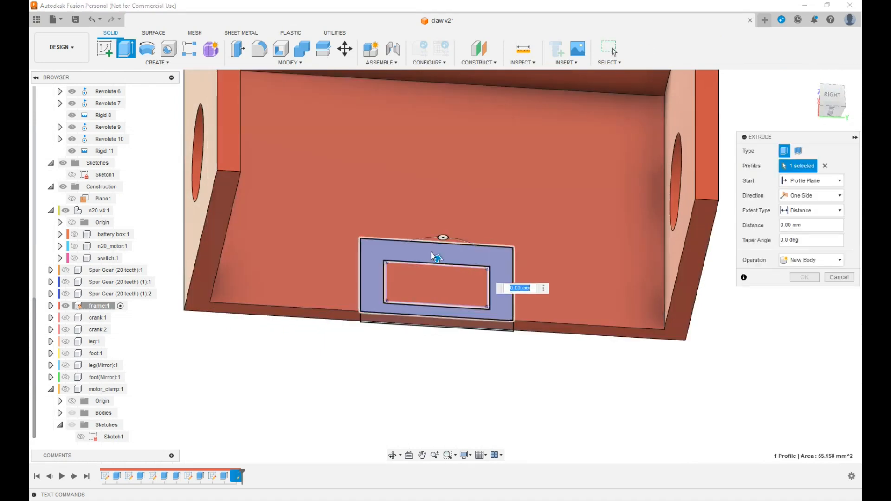
left_click_drag(432, 256, 443, 234)
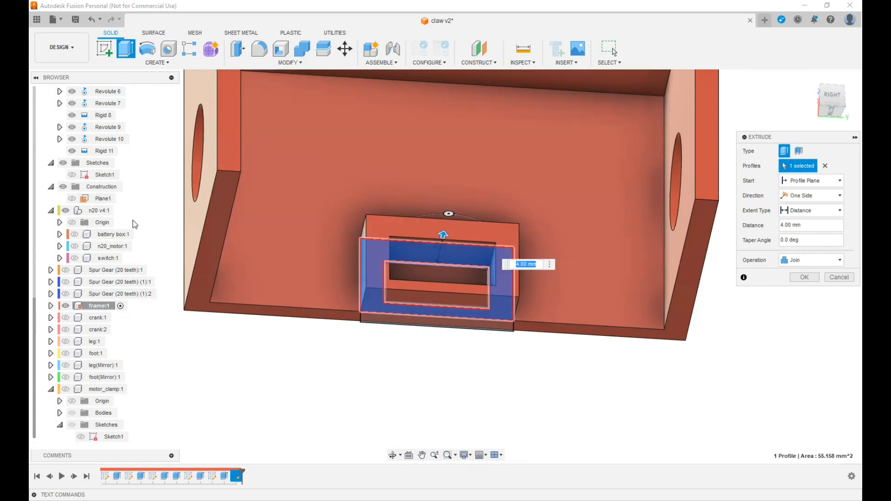
left_click(830, 97)
left_click_drag(828, 111, 831, 73)
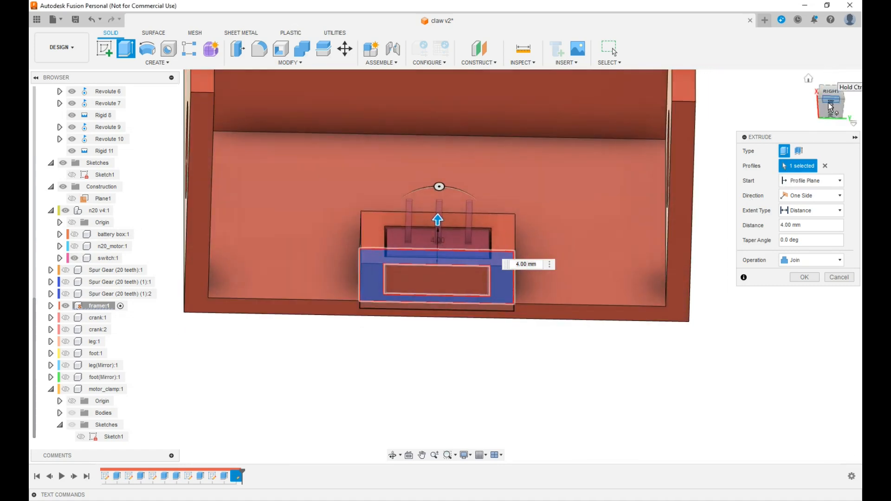
left_click(831, 101)
left_click_drag(832, 105, 832, 94)
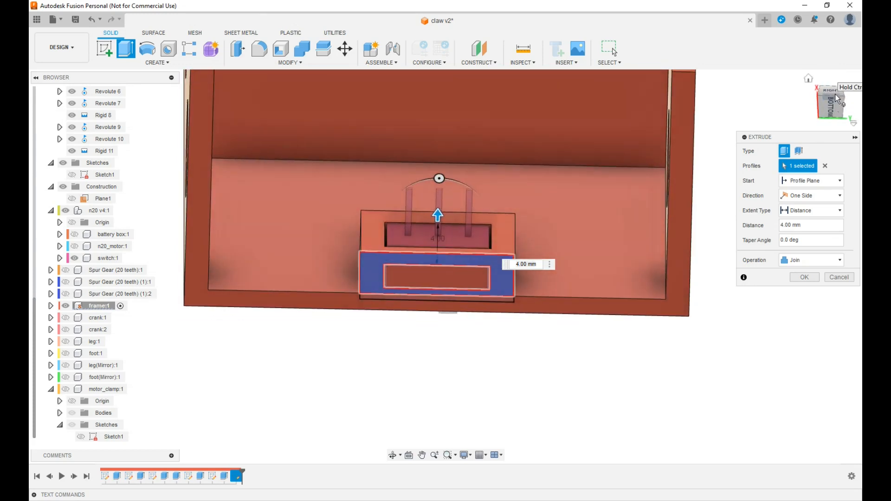
mouse_move(436, 208)
left_mouse_down()
mouse_move(437, 222)
mouse_move(437, 209)
left_mouse_up()
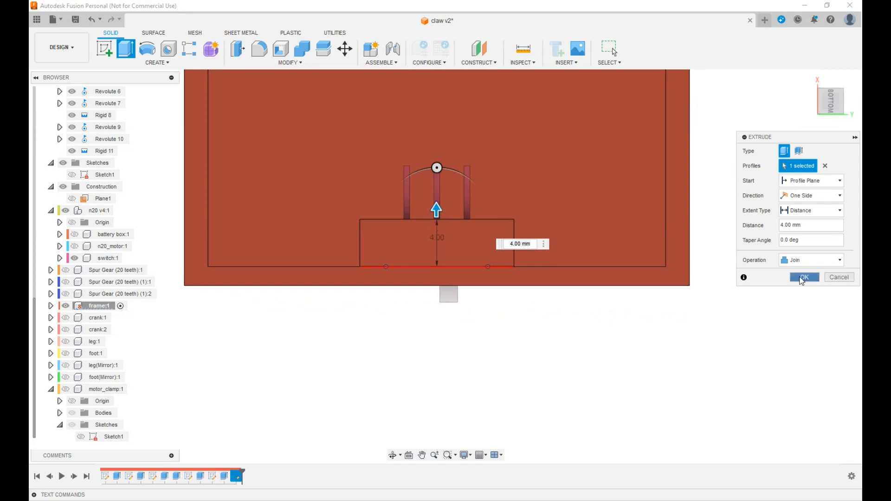
left_click(805, 277)
Step: Inspect the switch's fit inside the new surround and hide the switch to expose the pocket
mouse_move(832, 103)
left_mouse_down()
mouse_move(828, 211)
mouse_move(854, 218)
mouse_move(815, 232)
left_mouse_up()
mouse_move(446, 267)
middle_mouse_down("shift")
mouse_move(435, 267)
mouse_move(593, 207)
middle_mouse_up("shift")
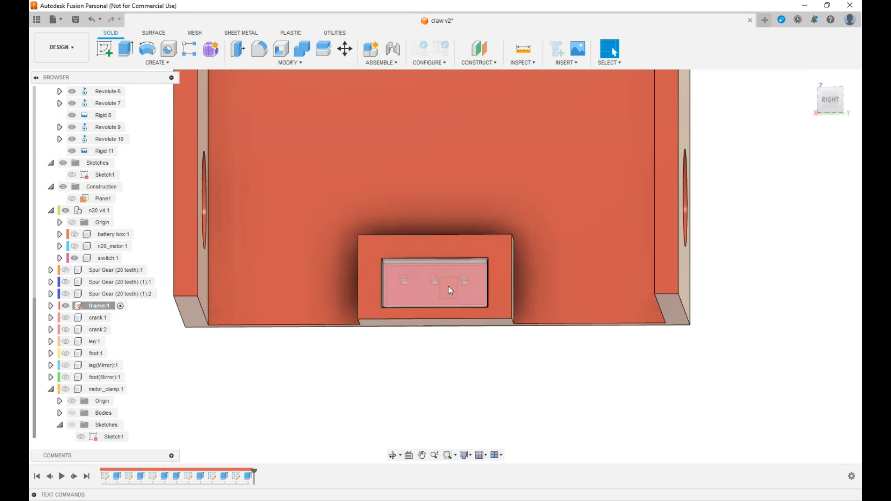
middle_click_drag(446, 261, 447, 227, "shift")
mouse_move(832, 76)
left_mouse_down()
mouse_move(830, 68)
mouse_move(831, 91)
left_mouse_up()
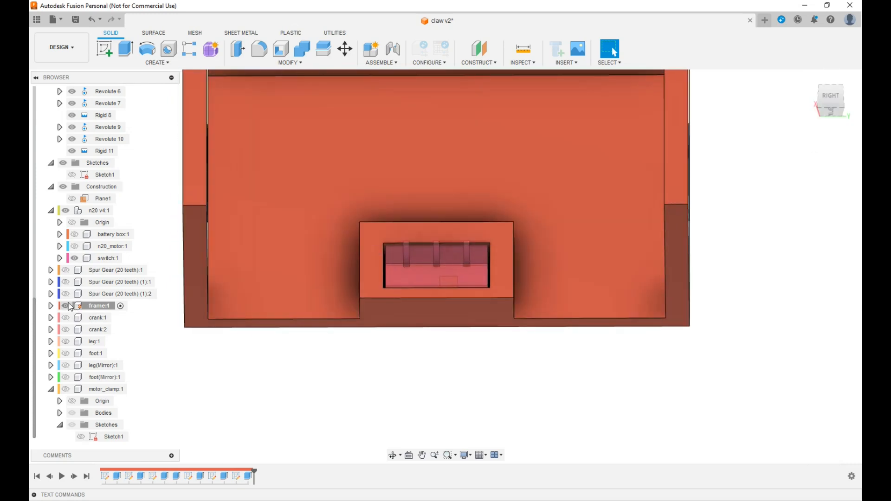
left_click(76, 306)
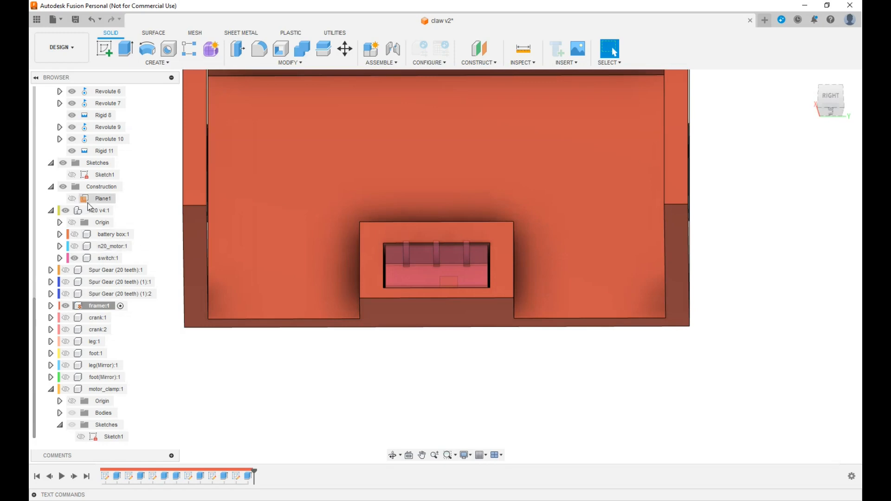
left_click(74, 258)
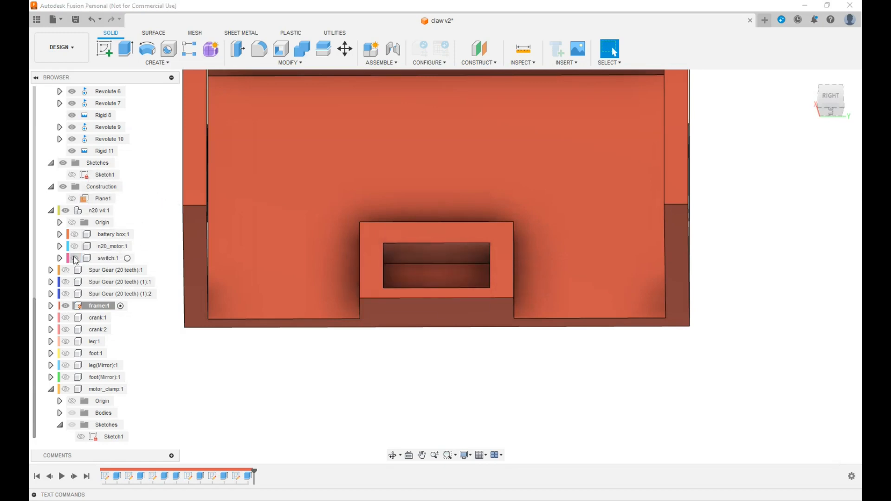
Step: Start a sketch on the floor of the switch pocket and project the floor face's outline
left_click(831, 98)
left_click(431, 300)
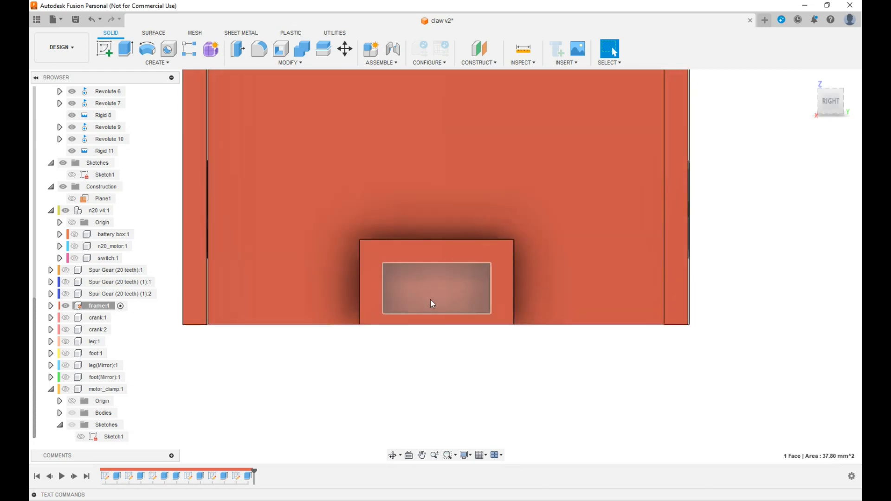
left_click(102, 46)
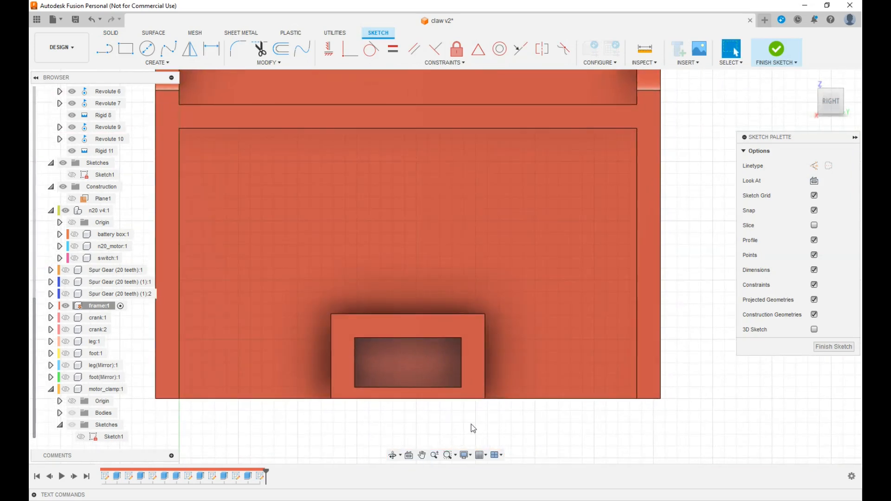
key("p")
left_click(403, 377)
left_click(681, 200)
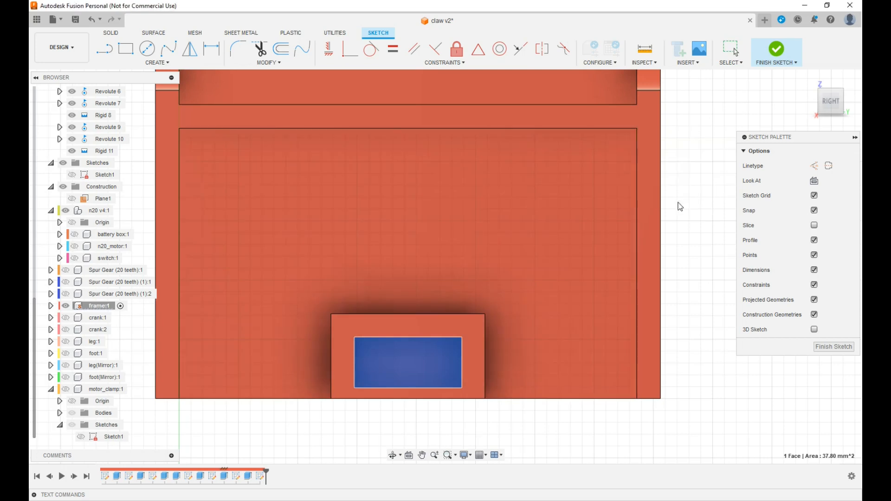
Step: Draw a diagonal between opposite corners of the projected pocket outline and make it a construction line
key("l")
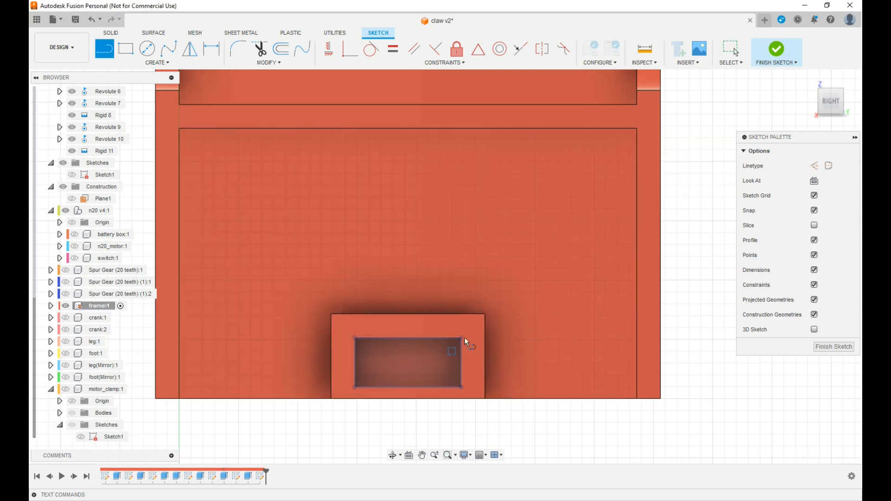
left_click(462, 338)
left_click(355, 388)
key("Escape")
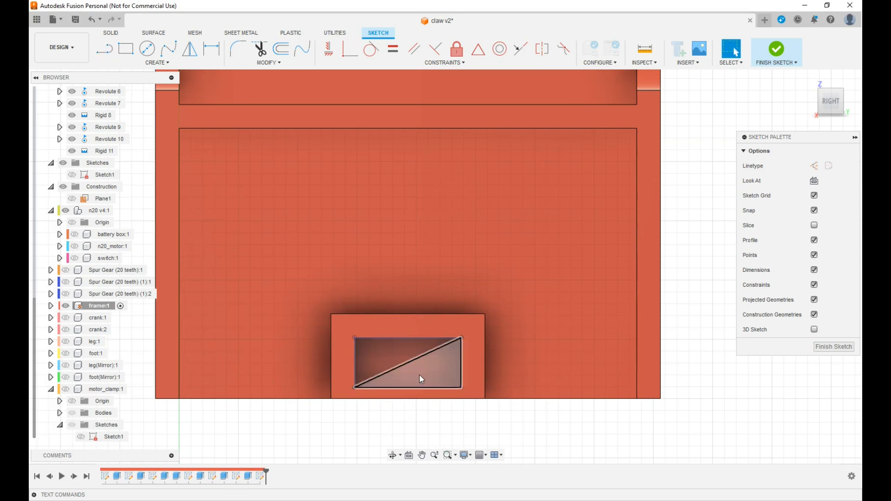
left_click(410, 361)
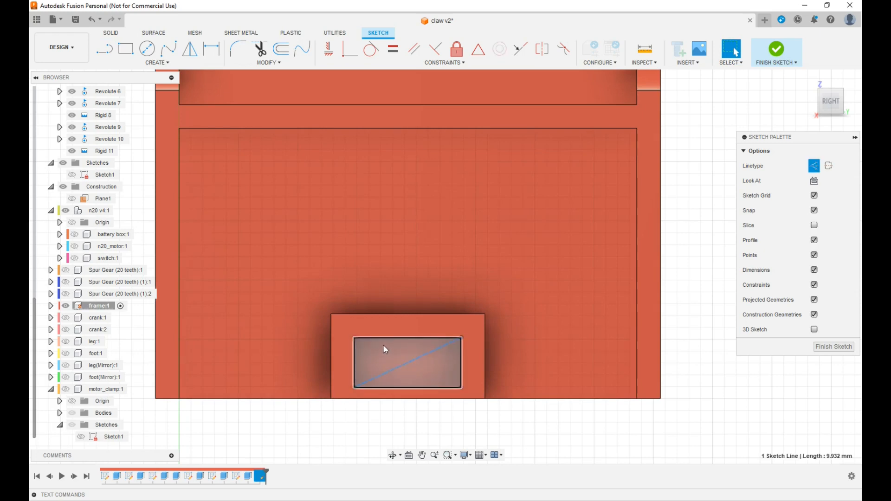
Step: Sketch a smaller two-point rectangle inside the pocket outline, with a diagonal of about 7.3 mm
key("r")
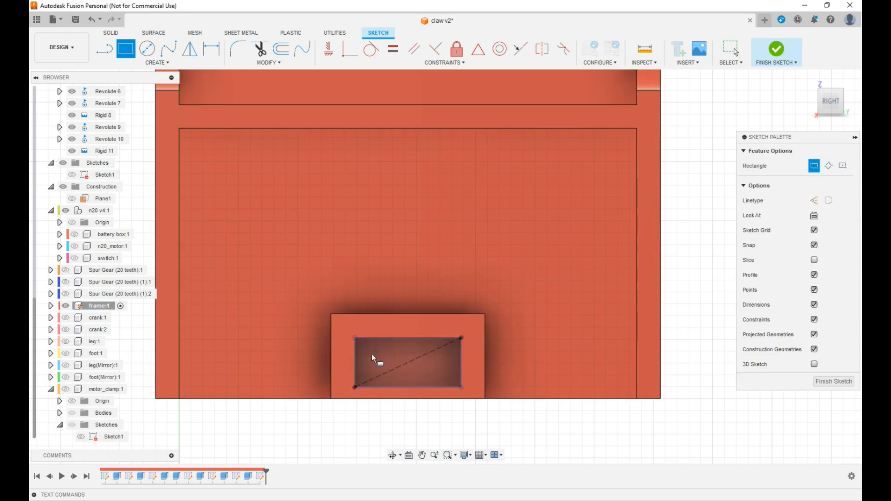
left_click(369, 352)
left_click(453, 375)
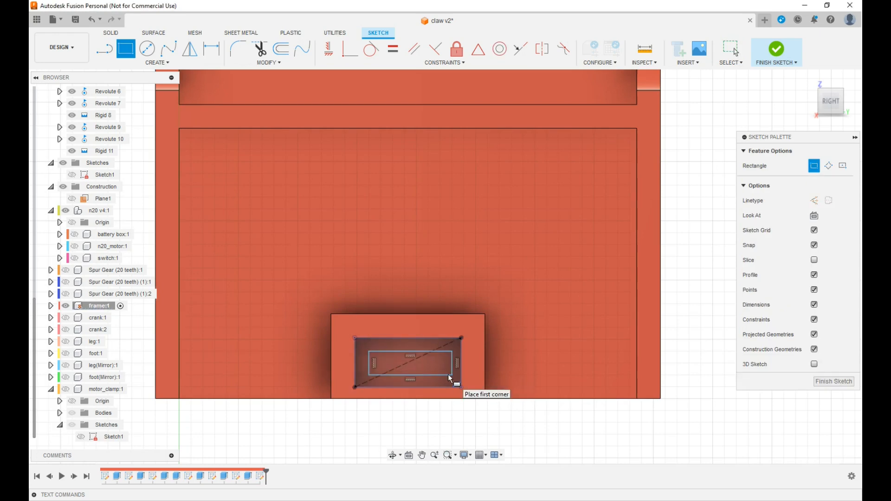
Step: Add a construction diagonal to the smaller rectangle and centre it on the pocket diagonal with a Midpoint constraint
key("l")
left_click(453, 375)
double_click(372, 352)
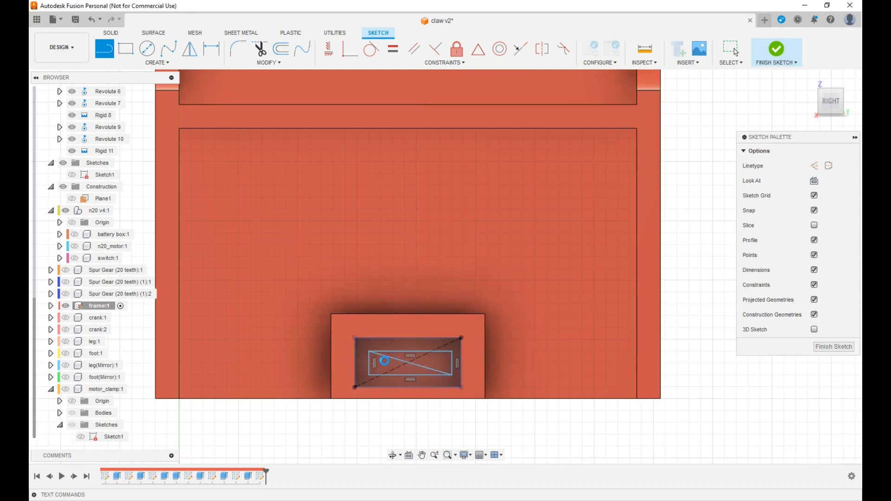
key("Escape")
left_click(394, 357)
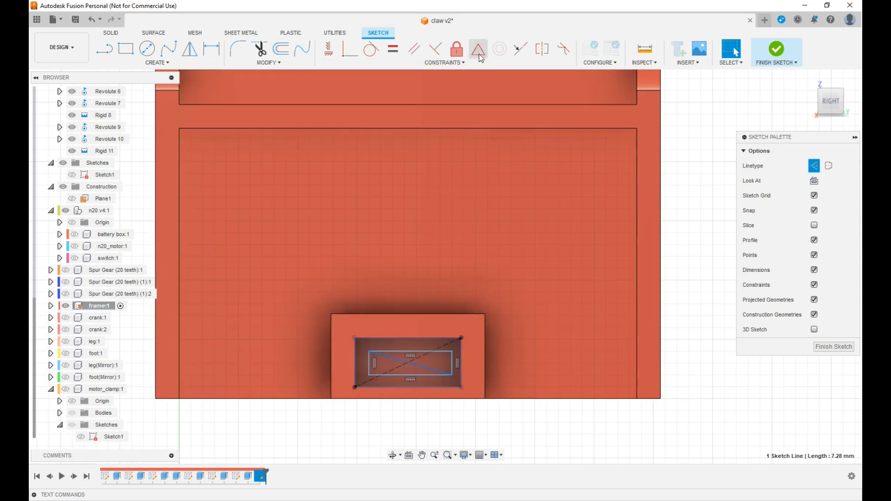
left_click(478, 50)
left_click(416, 356)
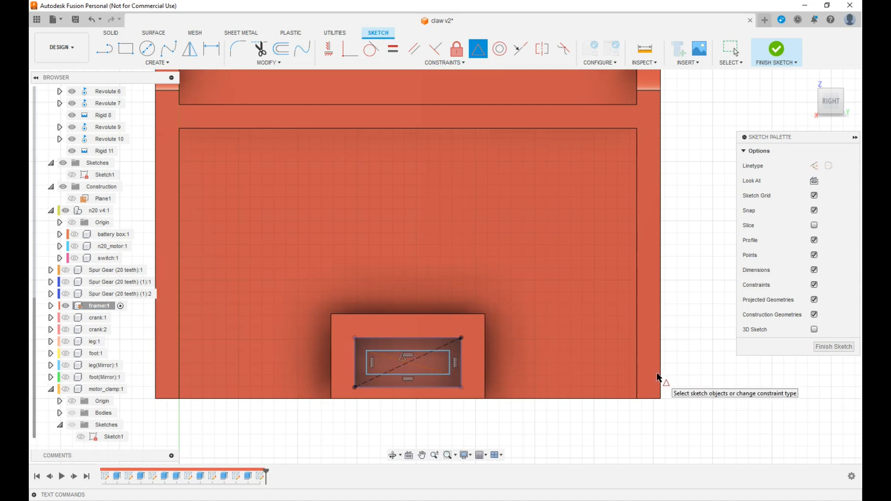
Step: Dimension the smaller rectangle 4 mm wide and 2.5 mm high, and finish the sketch
key("d")
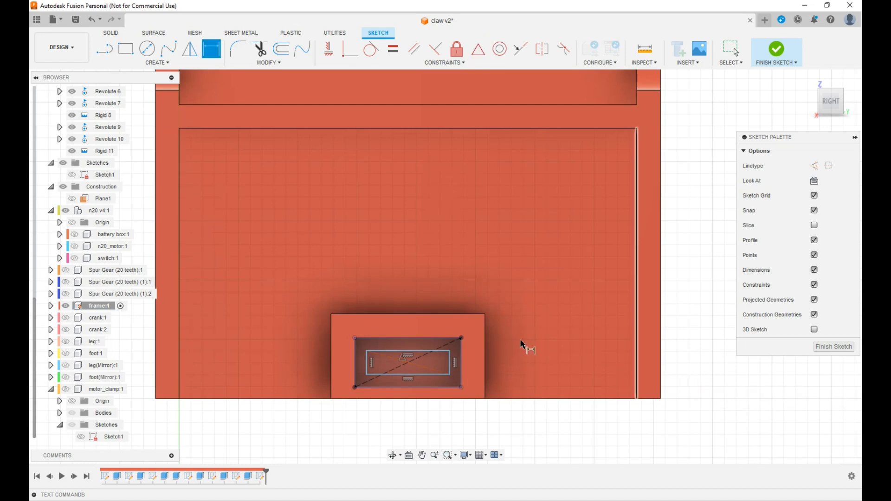
left_click(416, 351)
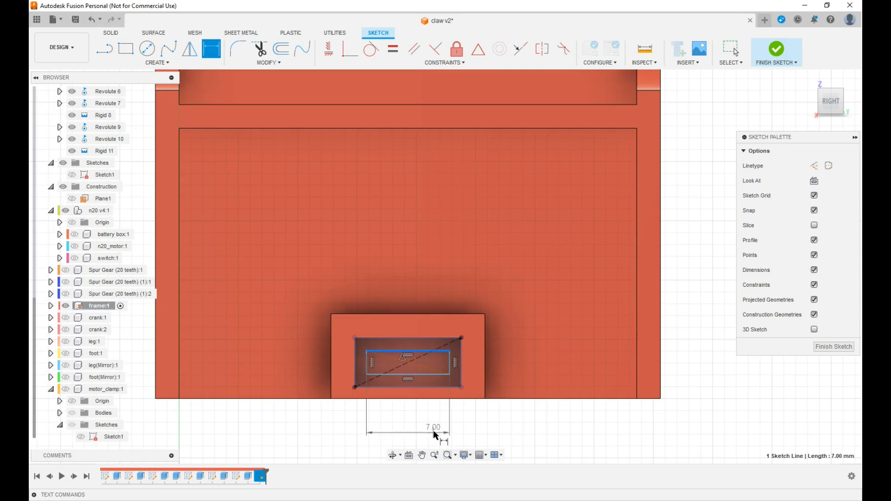
left_click(433, 430)
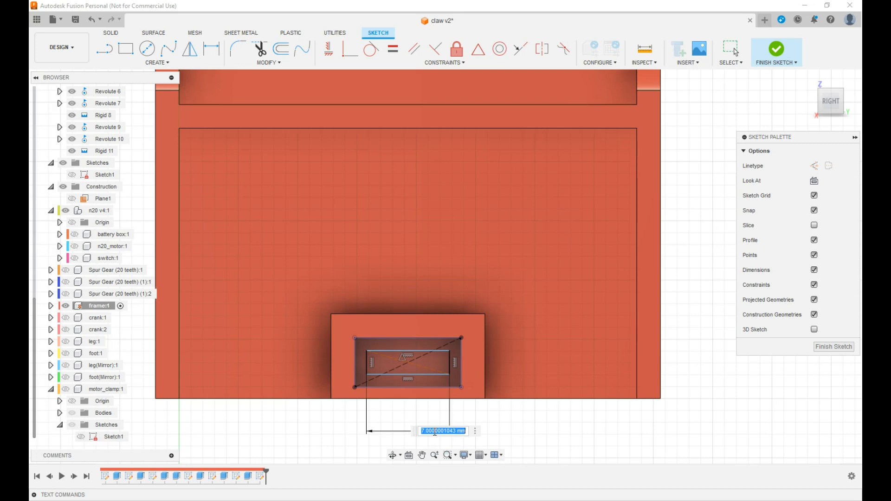
type("4")
key("Return")
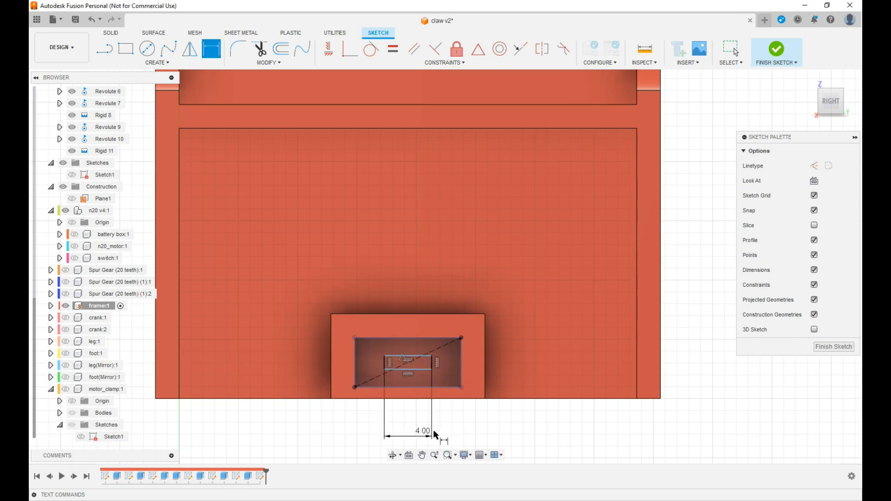
left_click(432, 363)
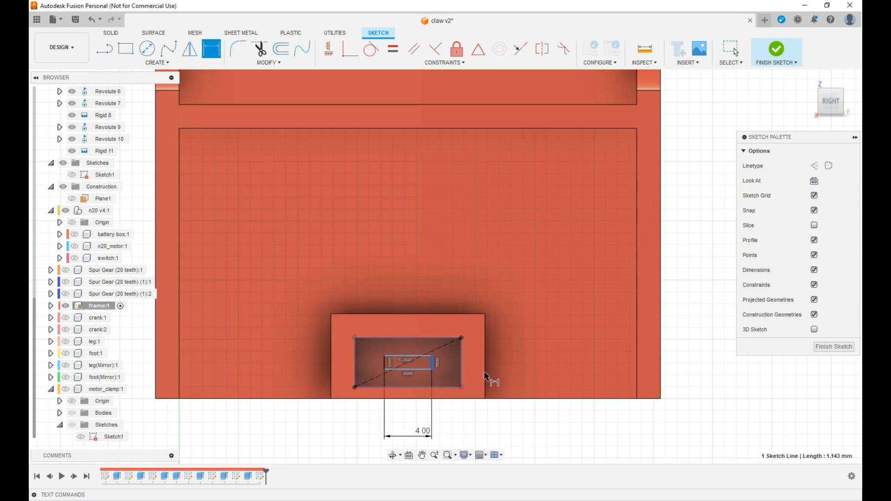
left_click(522, 429)
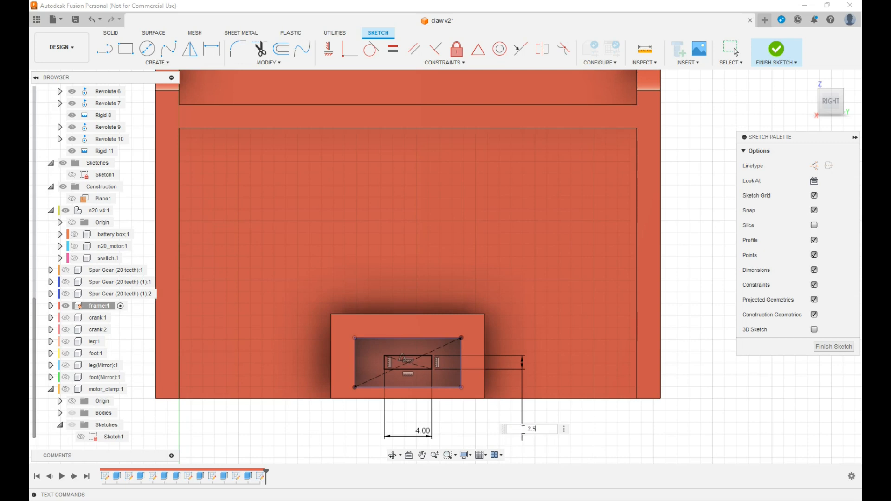
key("Return")
left_click(777, 50)
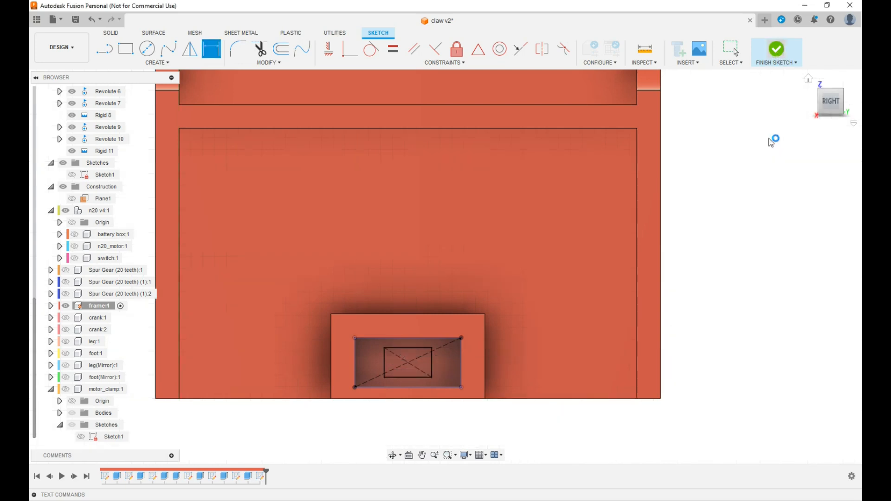
Step: Extrude the small rectangle as a cut with extent To Object, ending at the outer face of the frame's back wall
key("e")
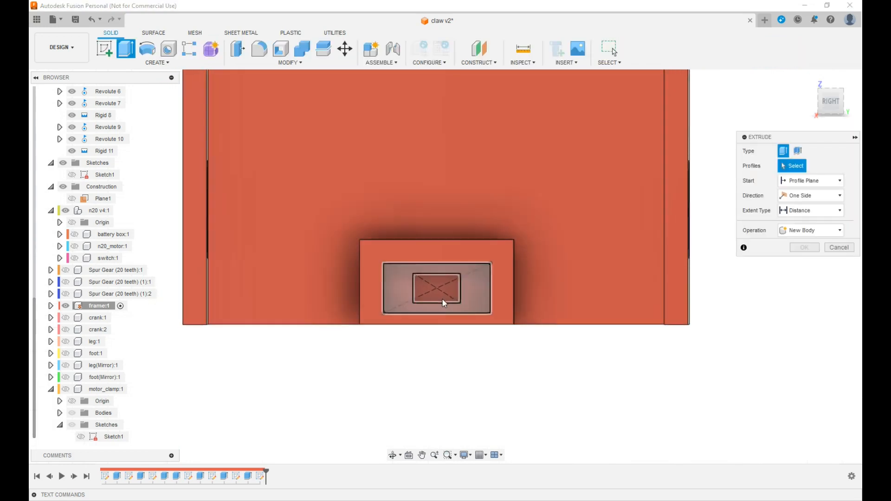
left_click(442, 301)
left_click_drag(829, 99, 834, 76)
left_click(823, 214)
left_click(810, 232)
left_click(483, 313)
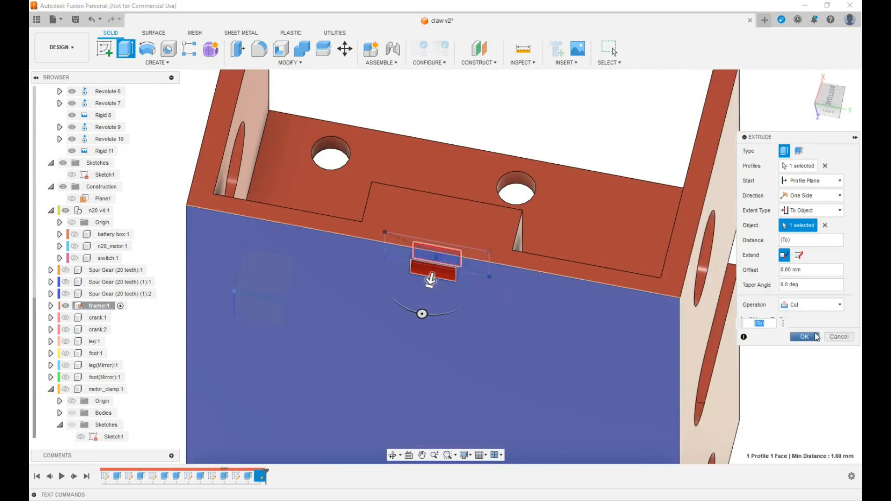
left_click(805, 337)
left_click_drag(826, 98, 828, 113)
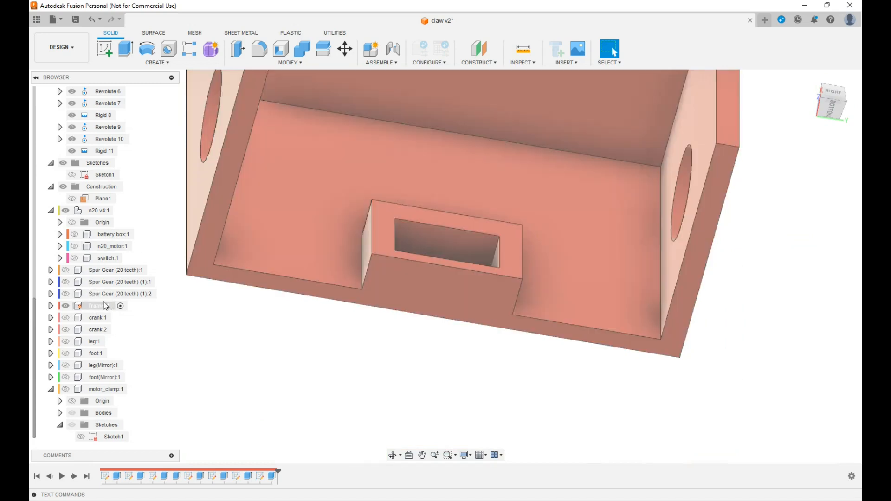
Step: Unisolate the frame component and activate the top-level claw v2 assembly
right_click(103, 306)
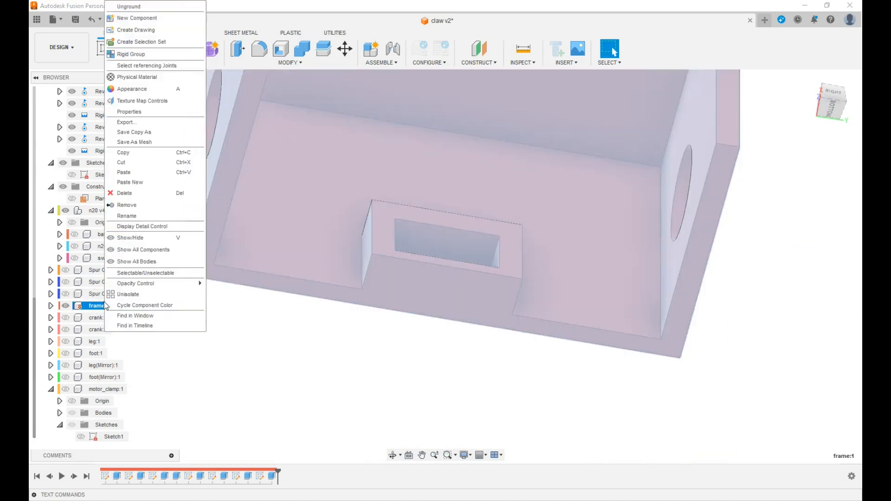
left_click(120, 297)
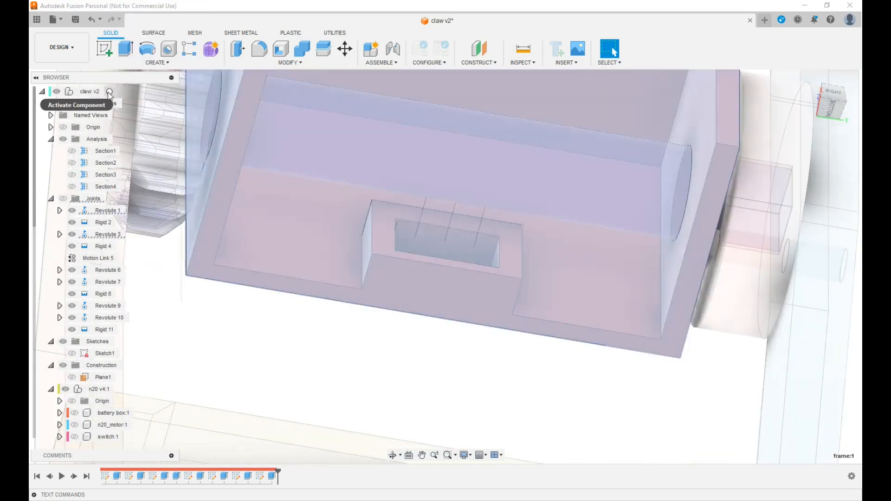
left_click(110, 91)
scroll(502, 369, "down", 10)
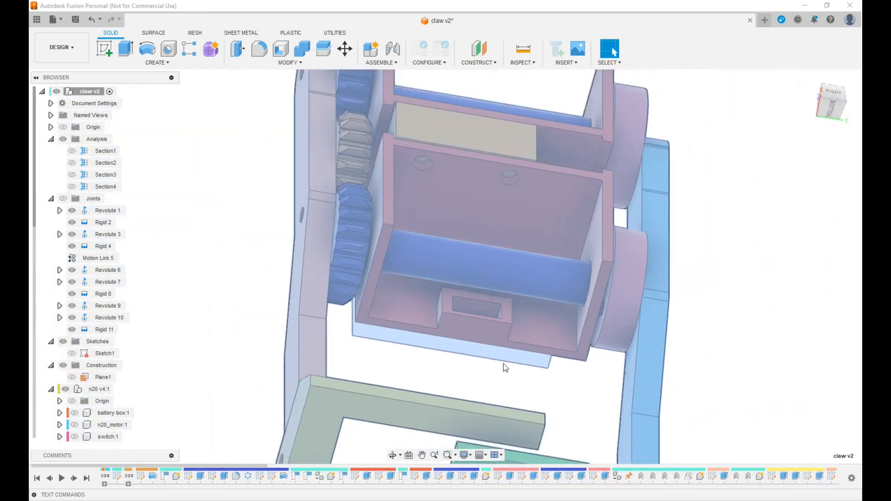
middle_click_drag(357, 203, 344, 207, "shift")
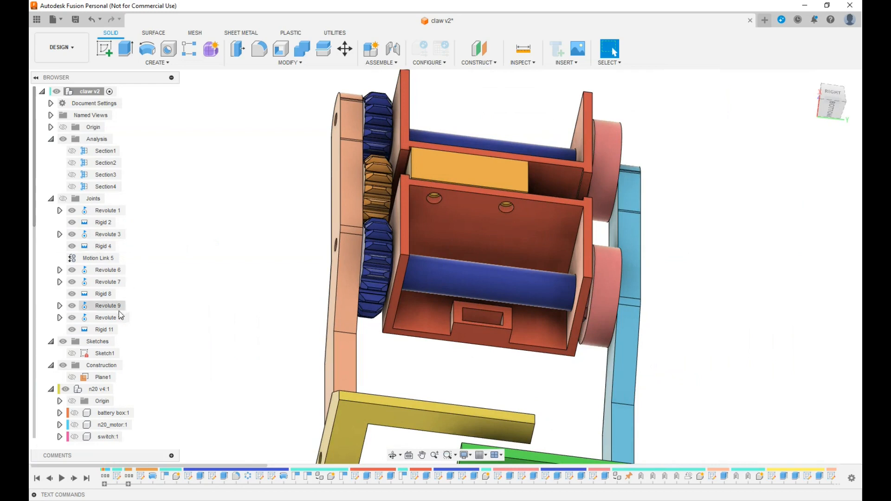
Step: Show the switch and battery box components inside n20 v4
scroll(102, 380, "down", 2)
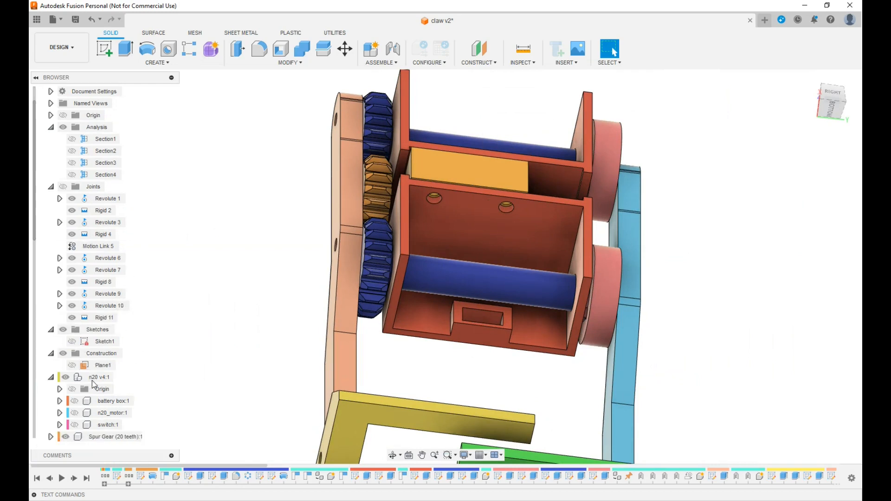
left_click(74, 401)
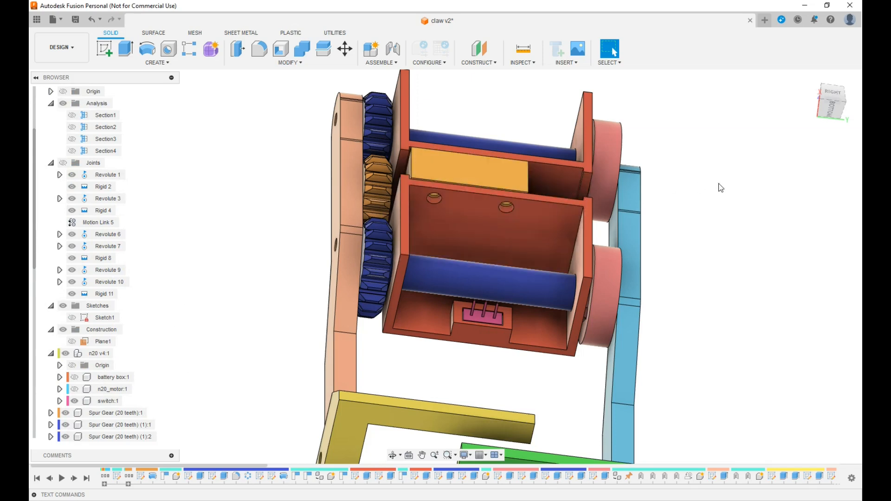
mouse_move(828, 117)
left_mouse_down()
mouse_move(821, 134)
mouse_move(882, 140)
left_mouse_up()
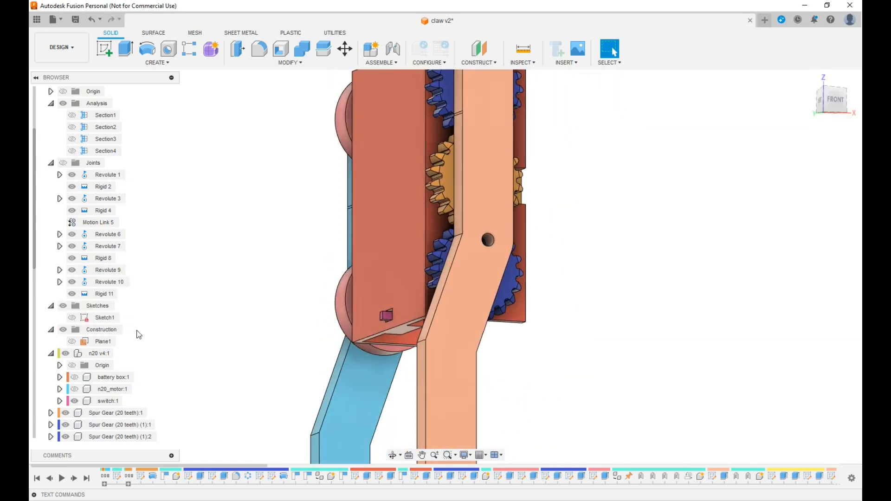
left_click(75, 378)
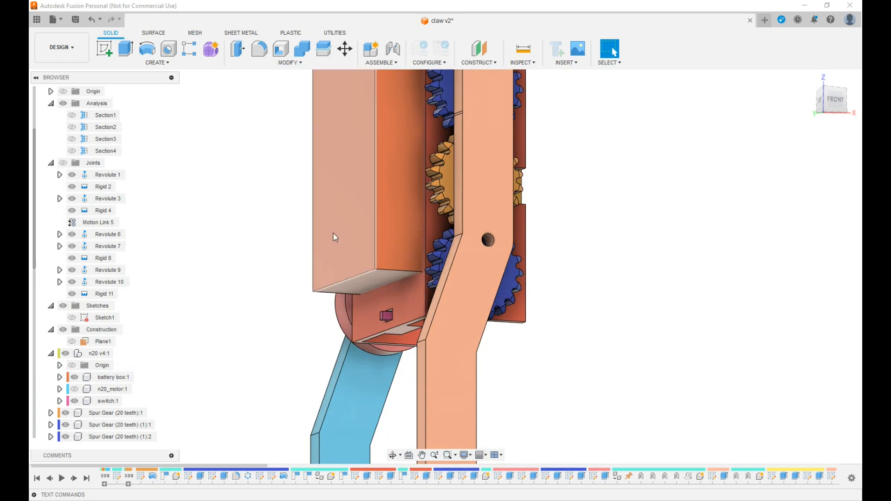
Step: Examine the whole assembled claw with its frame, gears, legs, feet and battery box from several angles
left_click_drag(832, 111, 807, 117)
scroll(696, 243, "down", 3)
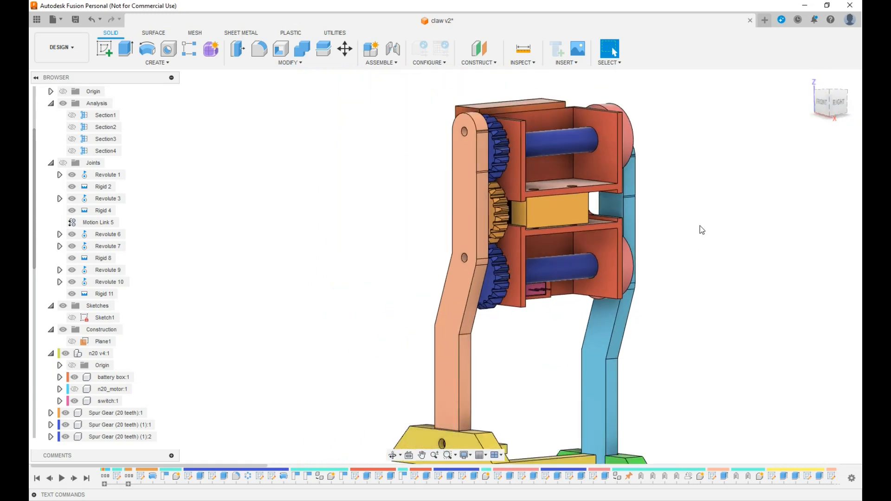
scroll(699, 233, "down", 3)
left_click_drag(838, 109, 828, 90)
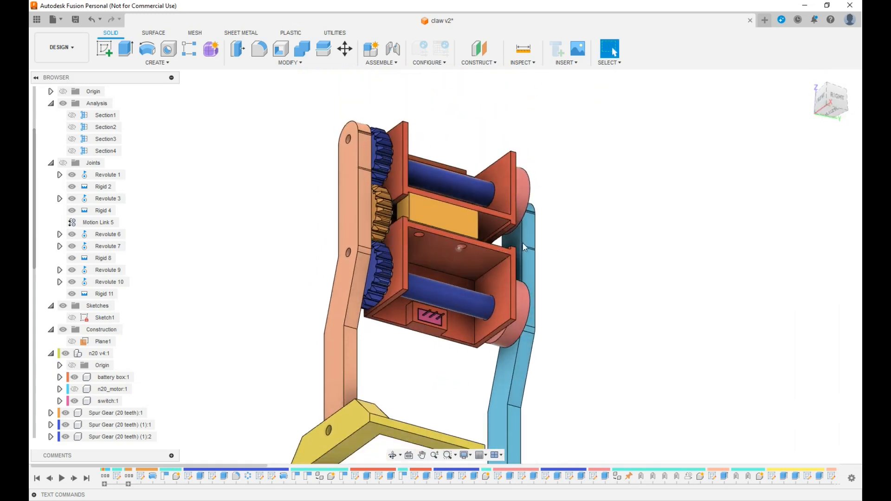
left_click(832, 106)
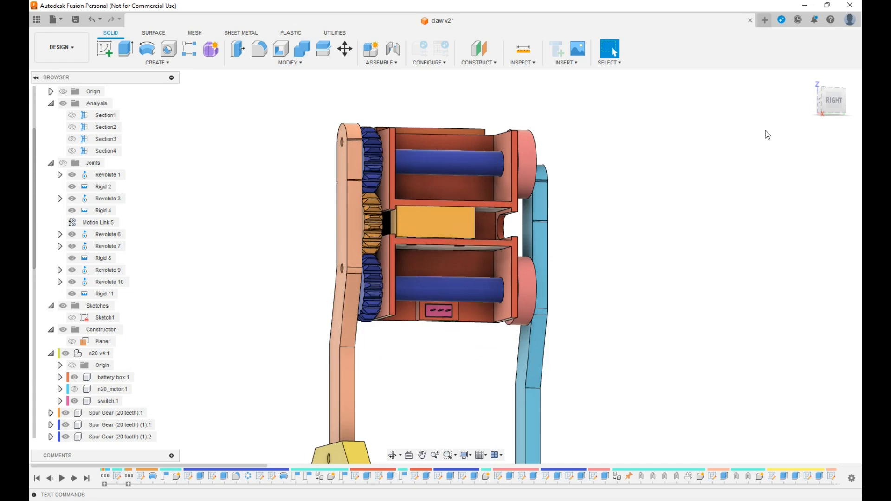
left_click_drag(834, 103, 760, 121)
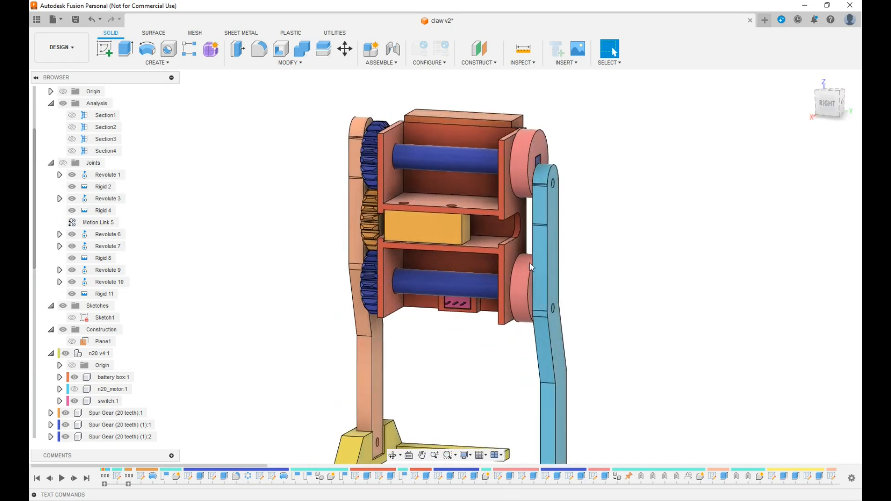
scroll(602, 263, "down", 2)
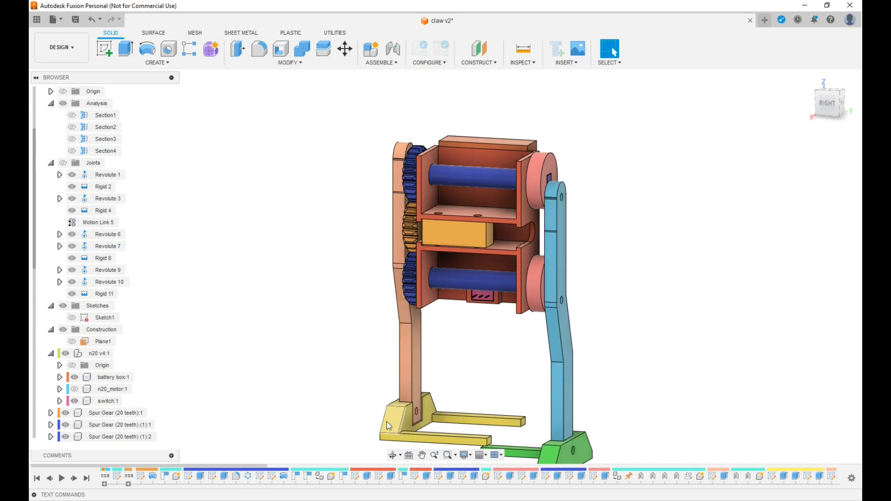
scroll(635, 350, "down", 3)
middle_click_drag(635, 351, 543, 303)
scroll(544, 303, "up", 2)
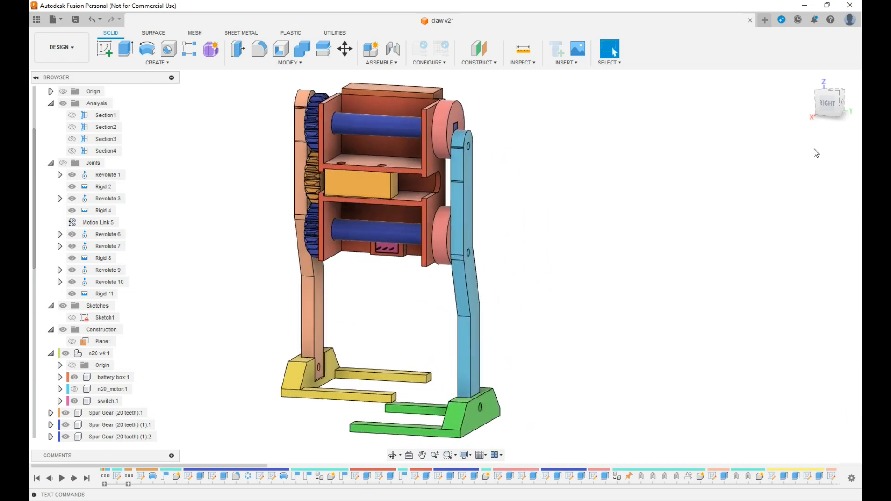
Step: Examine the fit of the switch and its pins in the holder beneath the frame's lower shaft
mouse_move(828, 105)
left_mouse_down()
mouse_move(812, 111)
mouse_move(831, 83)
left_mouse_up()
scroll(379, 258, "up", 4)
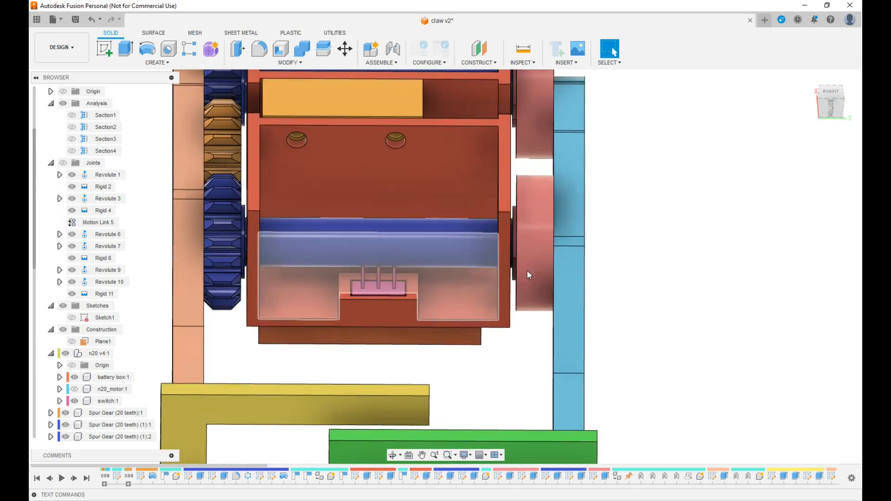
mouse_move(830, 110)
left_mouse_down()
mouse_move(827, 127)
mouse_move(789, 108)
mouse_move(779, 126)
mouse_move(793, 127)
left_mouse_up()
middle_click_drag(422, 250, 429, 256, "shift")
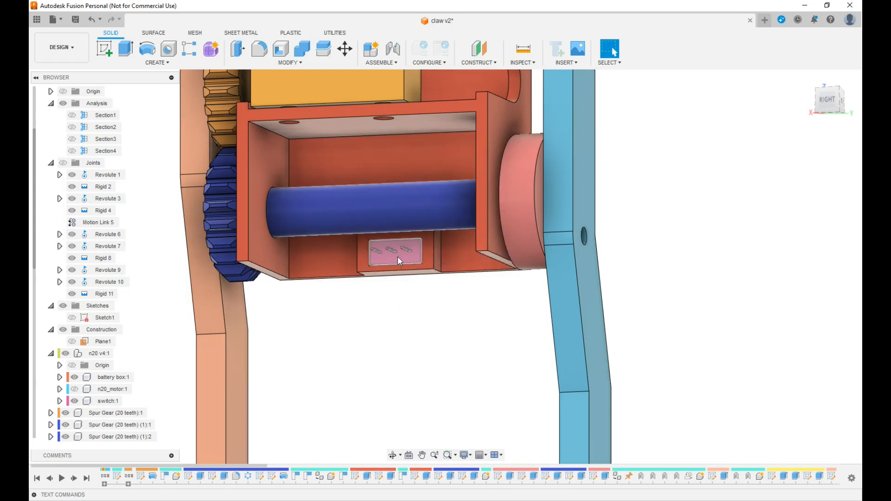
scroll(477, 311, "down", 1)
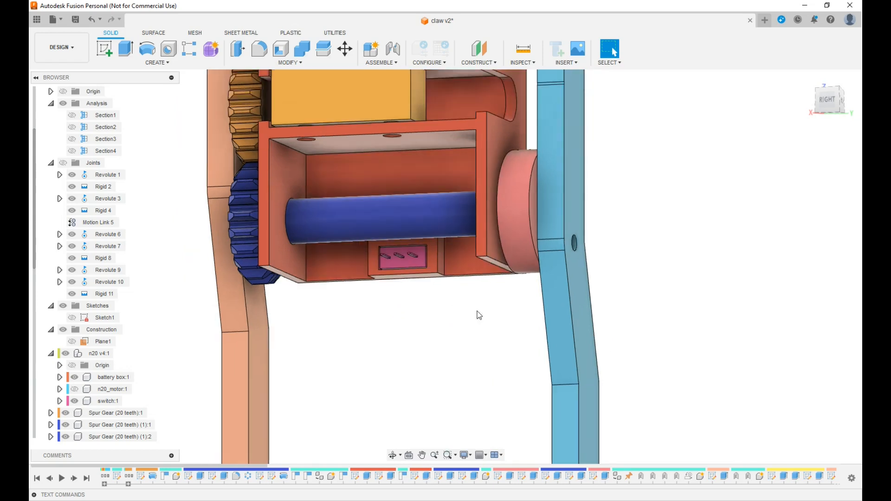
scroll(434, 302, "down", 3)
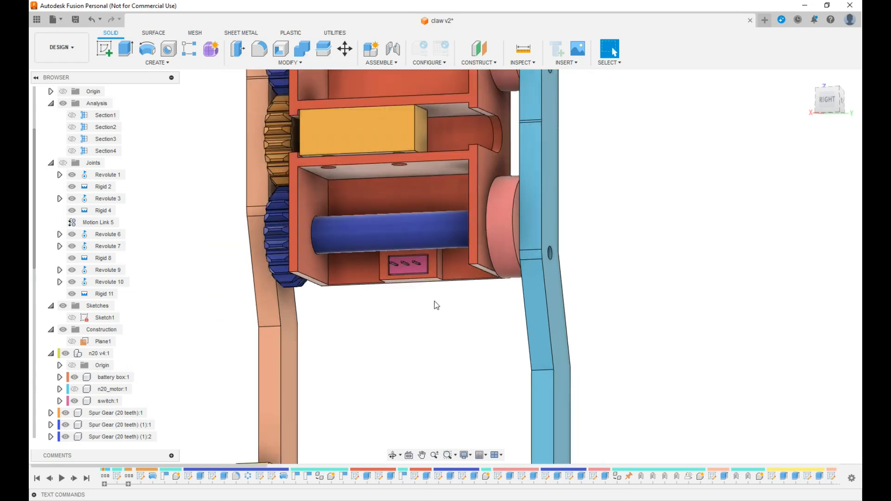
scroll(608, 292, "down", 1)
middle_click_drag(608, 292, 581, 316)
scroll(434, 310, "up", 2)
scroll(442, 298, "down", 2)
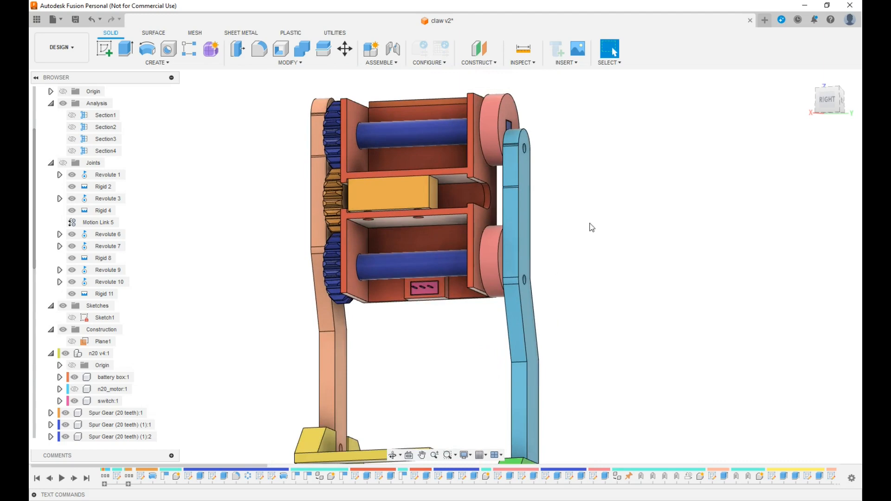
Step: Animate the joint relationships of Revolute 1 to play the claw's linked motion
mouse_move(827, 98)
left_mouse_down()
mouse_move(819, 114)
mouse_move(859, 110)
left_mouse_up()
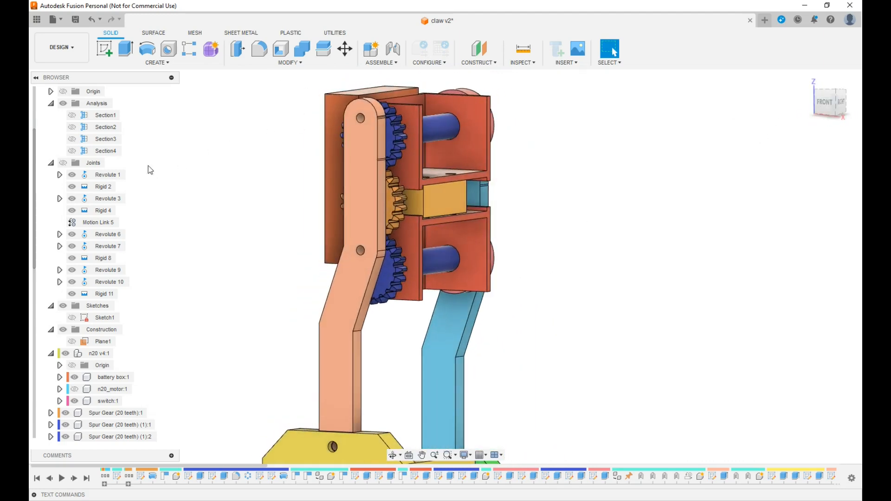
right_click(106, 176)
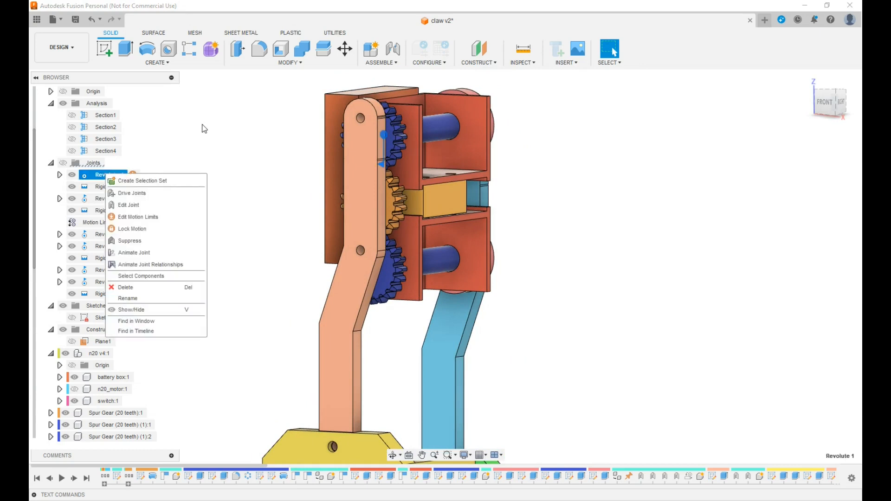
left_click(204, 128)
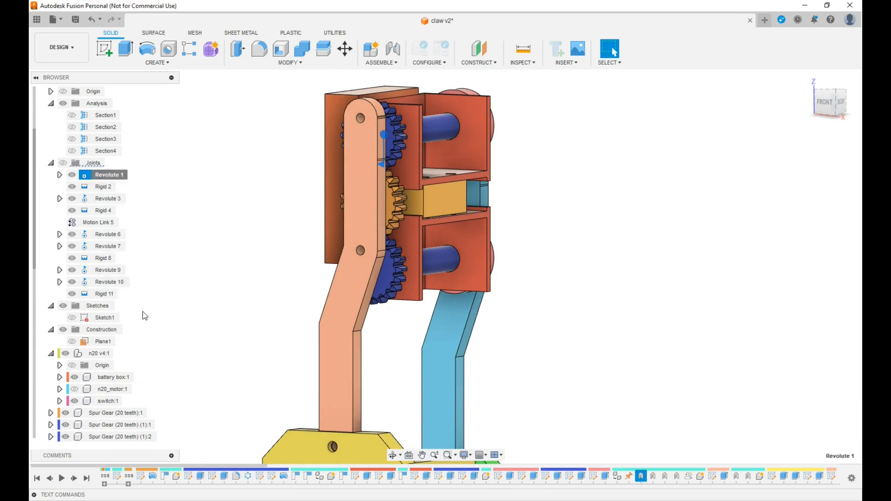
left_click(92, 480)
scroll(63, 143, "up", 1)
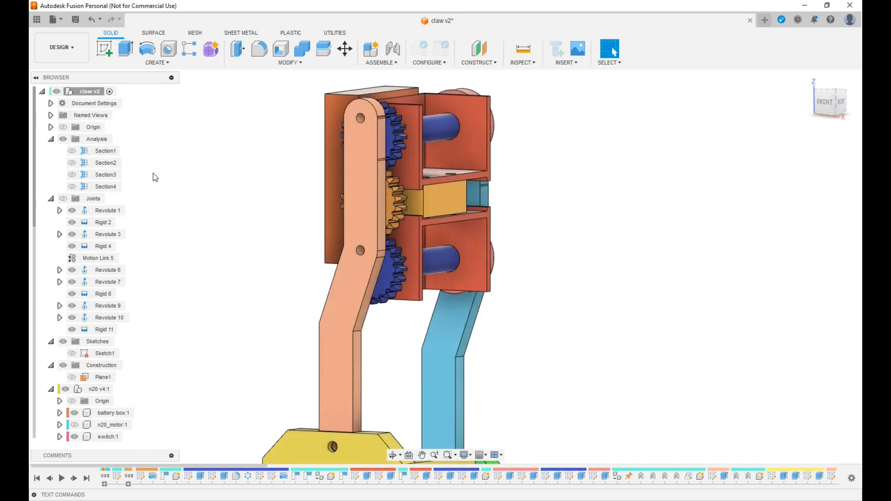
right_click(107, 211)
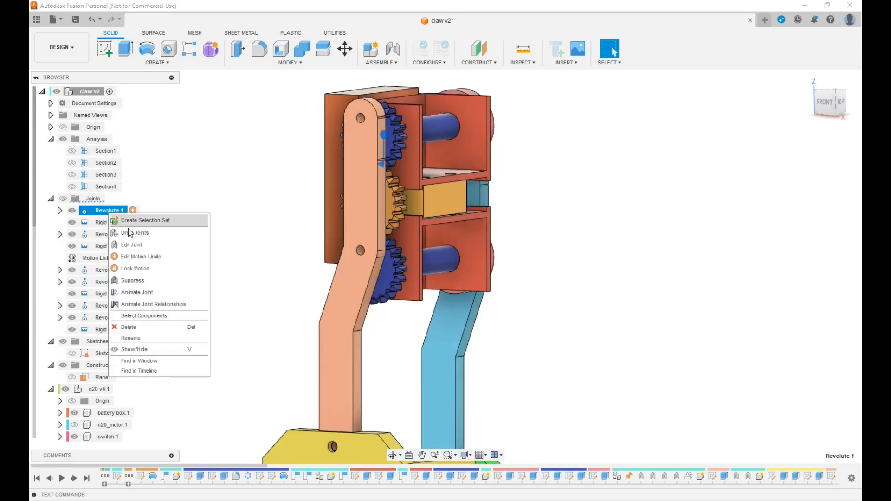
left_click(153, 305)
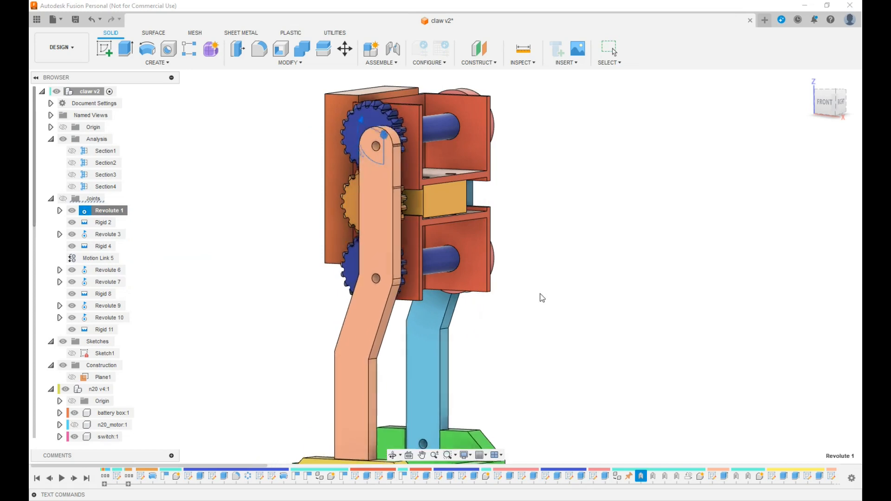
Step: Examine the claw's linked motion from the front and battery box sides, end the animation, and inspect the open frame side with its switch
middle_click_drag(541, 298, 562, 237)
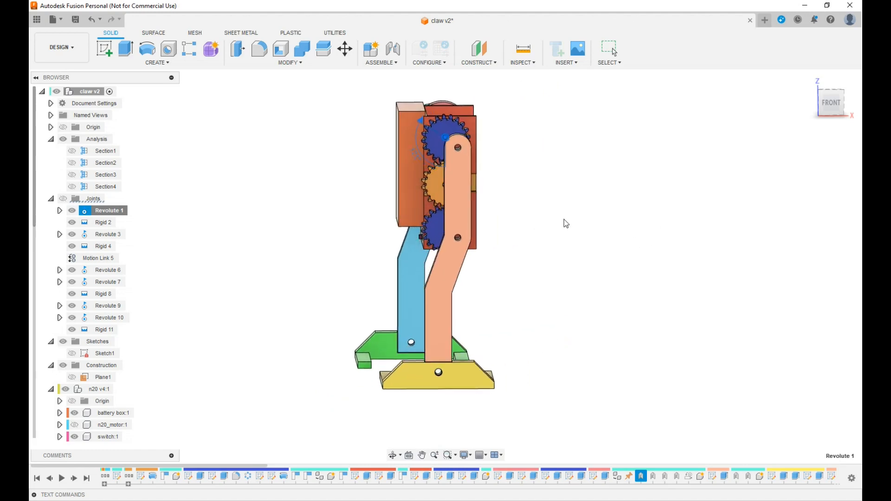
mouse_move(828, 111)
left_mouse_down()
mouse_move(771, 110)
mouse_move(849, 105)
left_mouse_up()
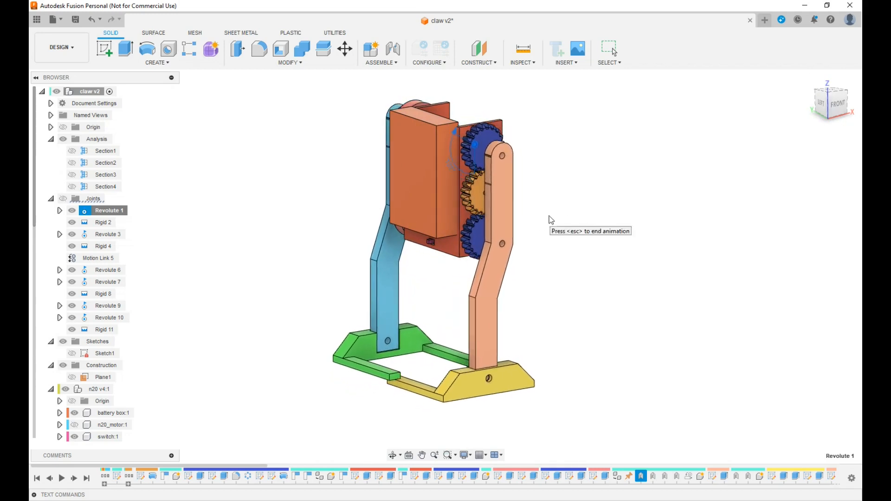
key("Escape")
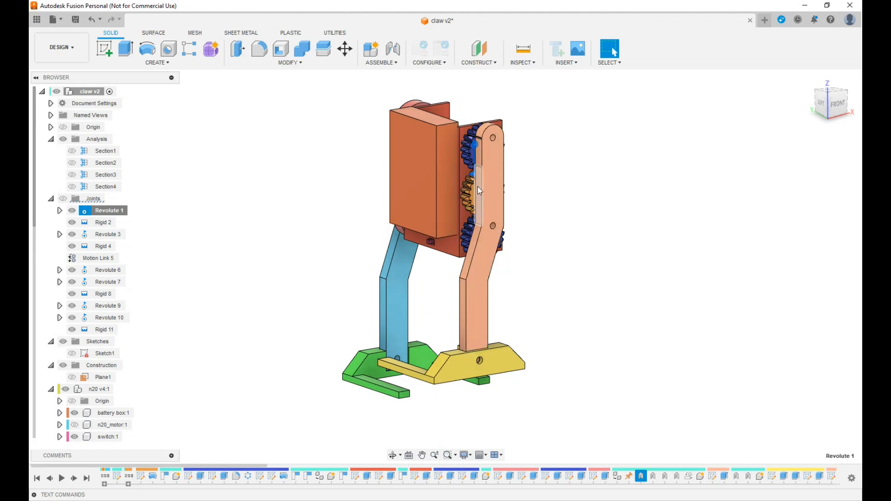
mouse_move(833, 114)
left_mouse_down()
mouse_move(820, 110)
mouse_move(828, 101)
mouse_move(804, 93)
mouse_move(808, 81)
mouse_move(817, 98)
mouse_move(802, 118)
left_mouse_up()
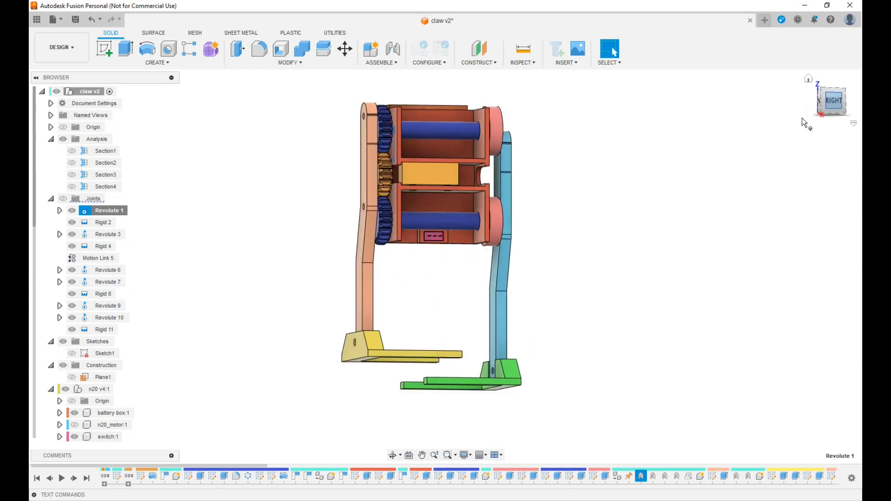
middle_click_drag(660, 191, 663, 236)
scroll(607, 249, "down", 2)
scroll(606, 248, "up", 2)
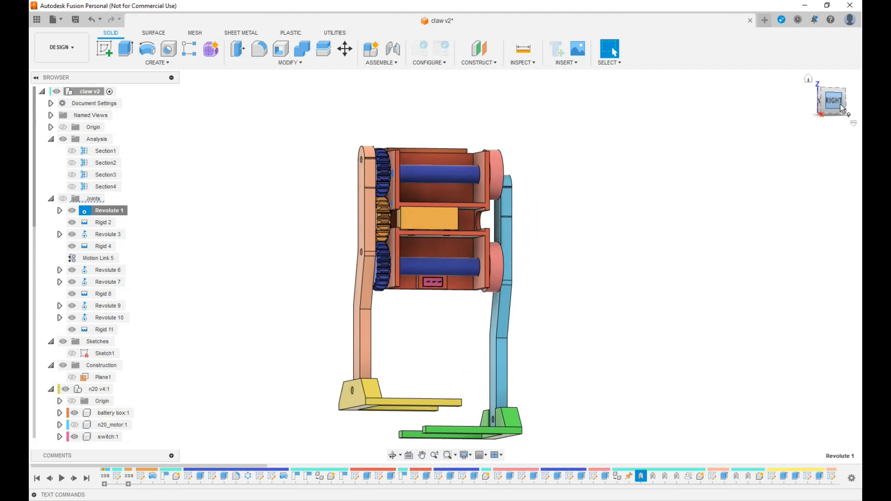
left_click_drag(837, 106, 819, 105)
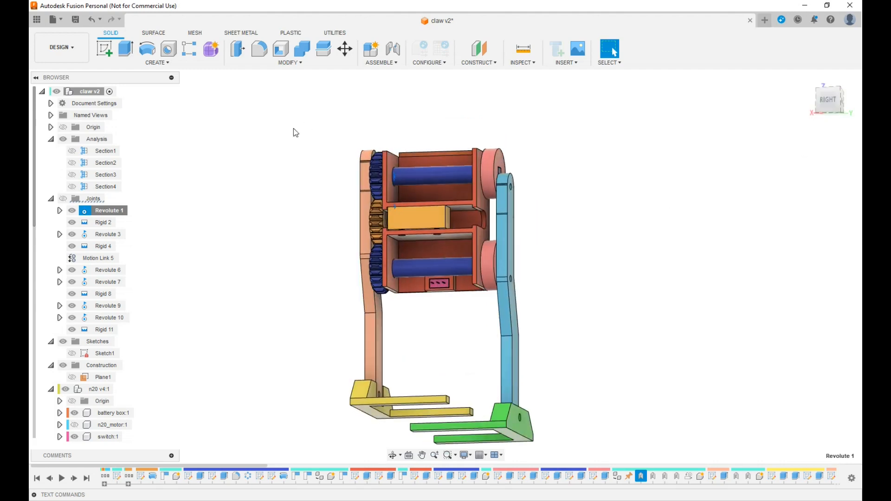
Step: Save the claw design as a new version with the description claw_walker_p2
left_click(77, 22)
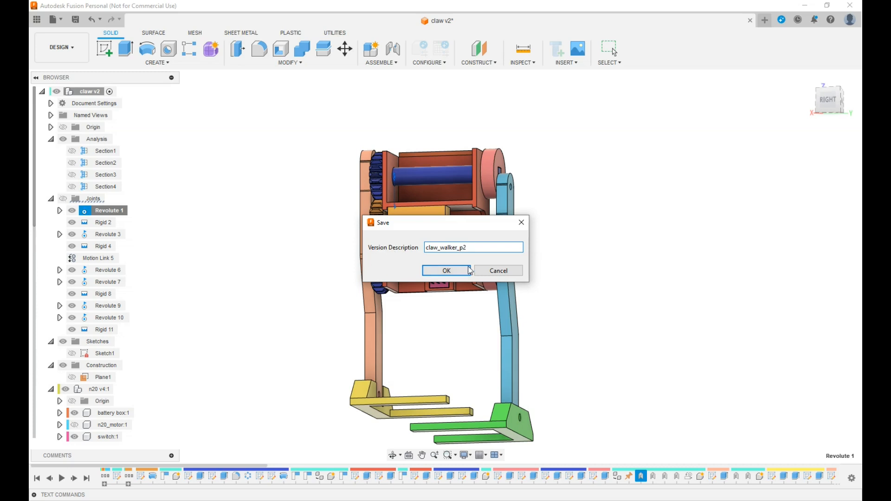
left_click(446, 271)
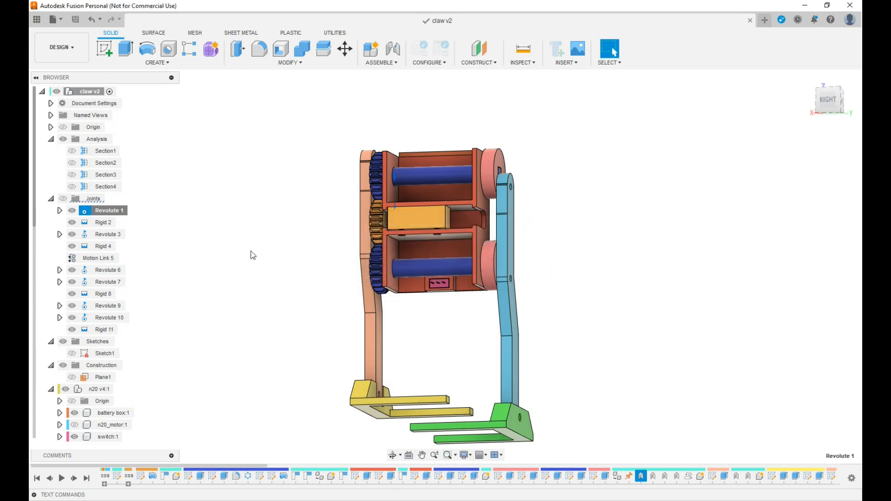
left_click(834, 108)
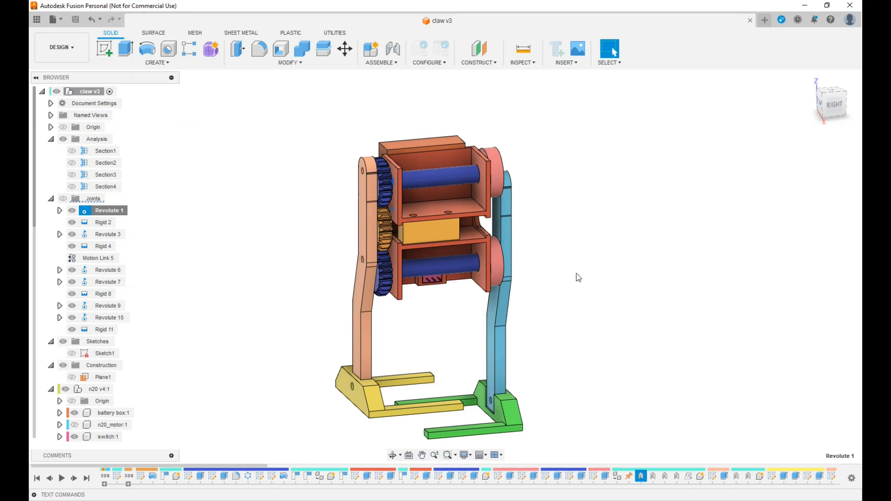
scroll(545, 300, "down", 2)
scroll(543, 297, "down", 1)
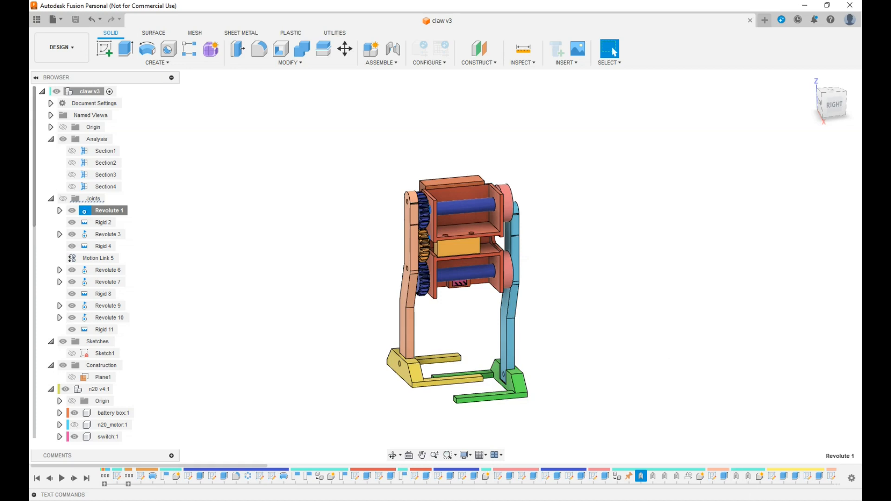
left_click(750, 500)
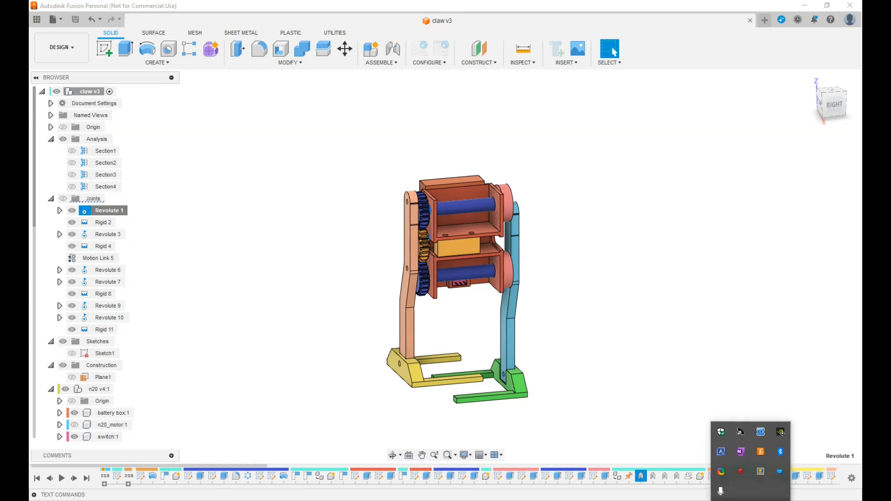
left_click(742, 473)
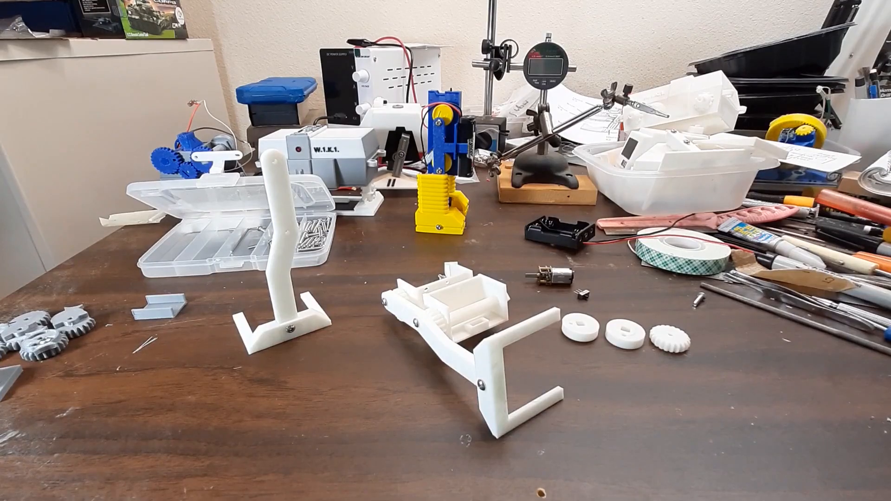